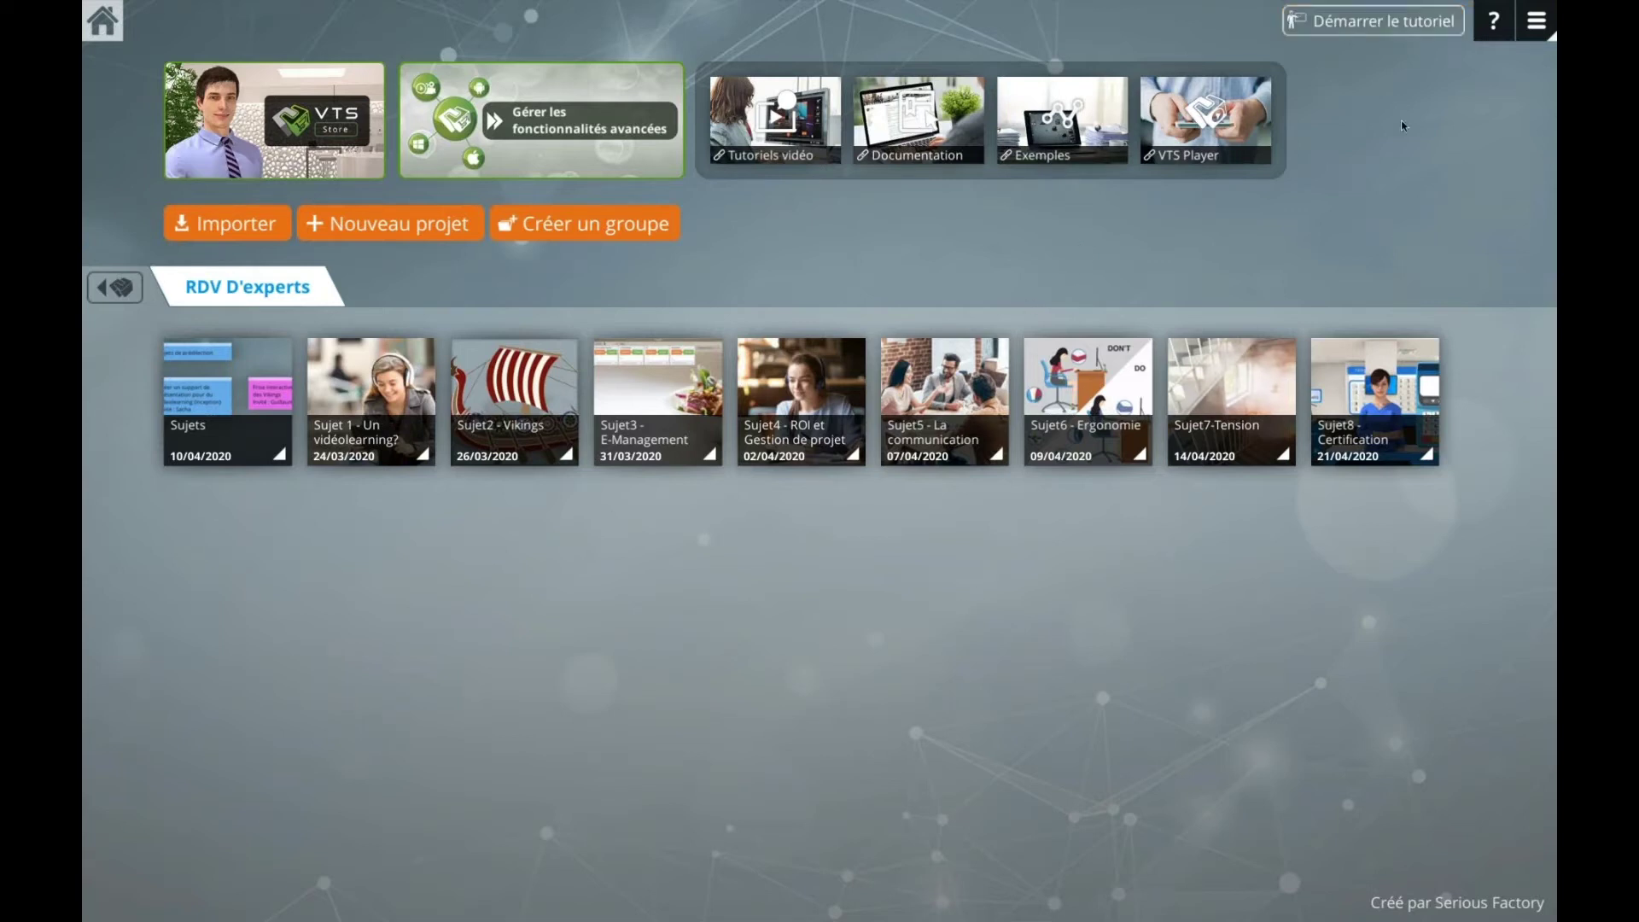
Step: Open the Sujet8 - Certification Graphisme VTS project for editing and enter the graph of its unnamed scenario
click(1352, 395)
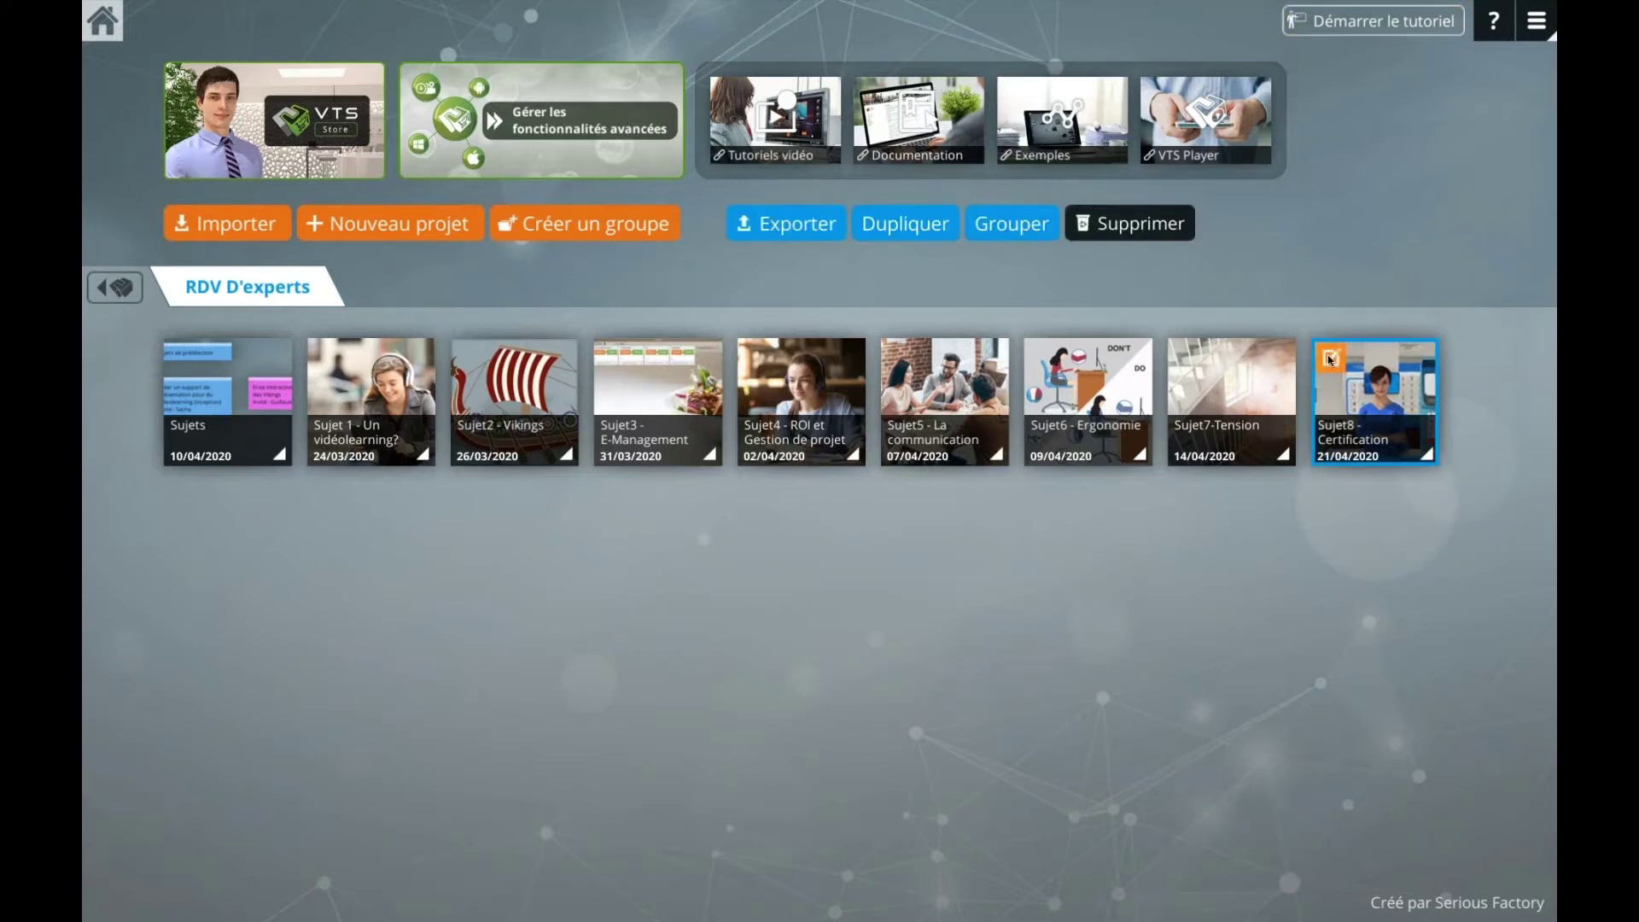
double_click(1328, 359)
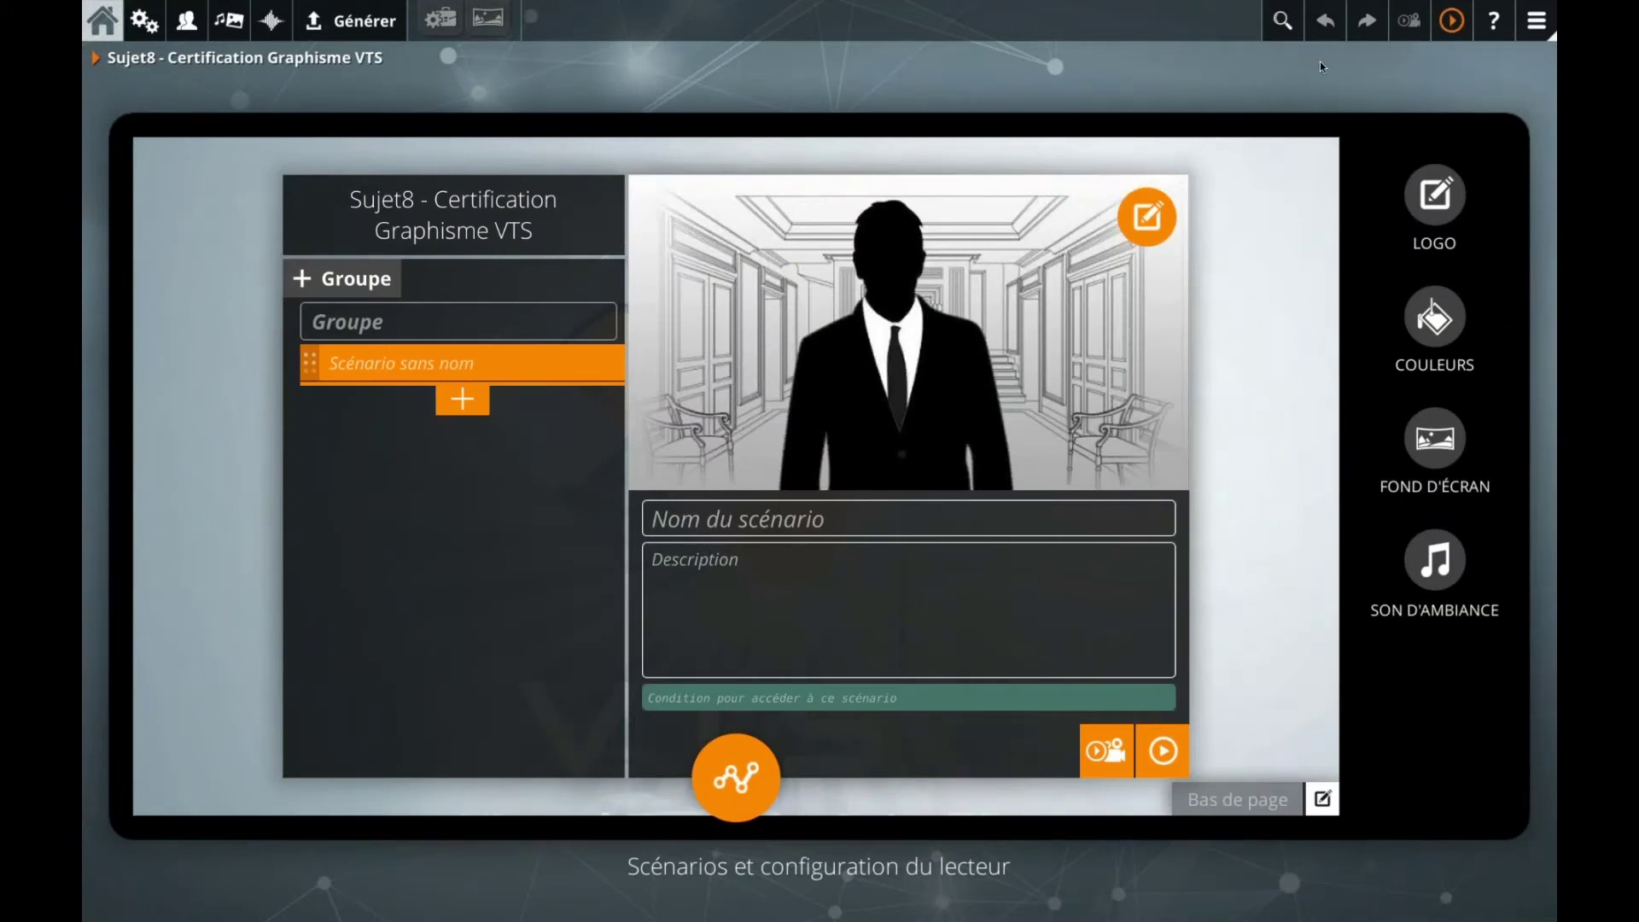
click(734, 781)
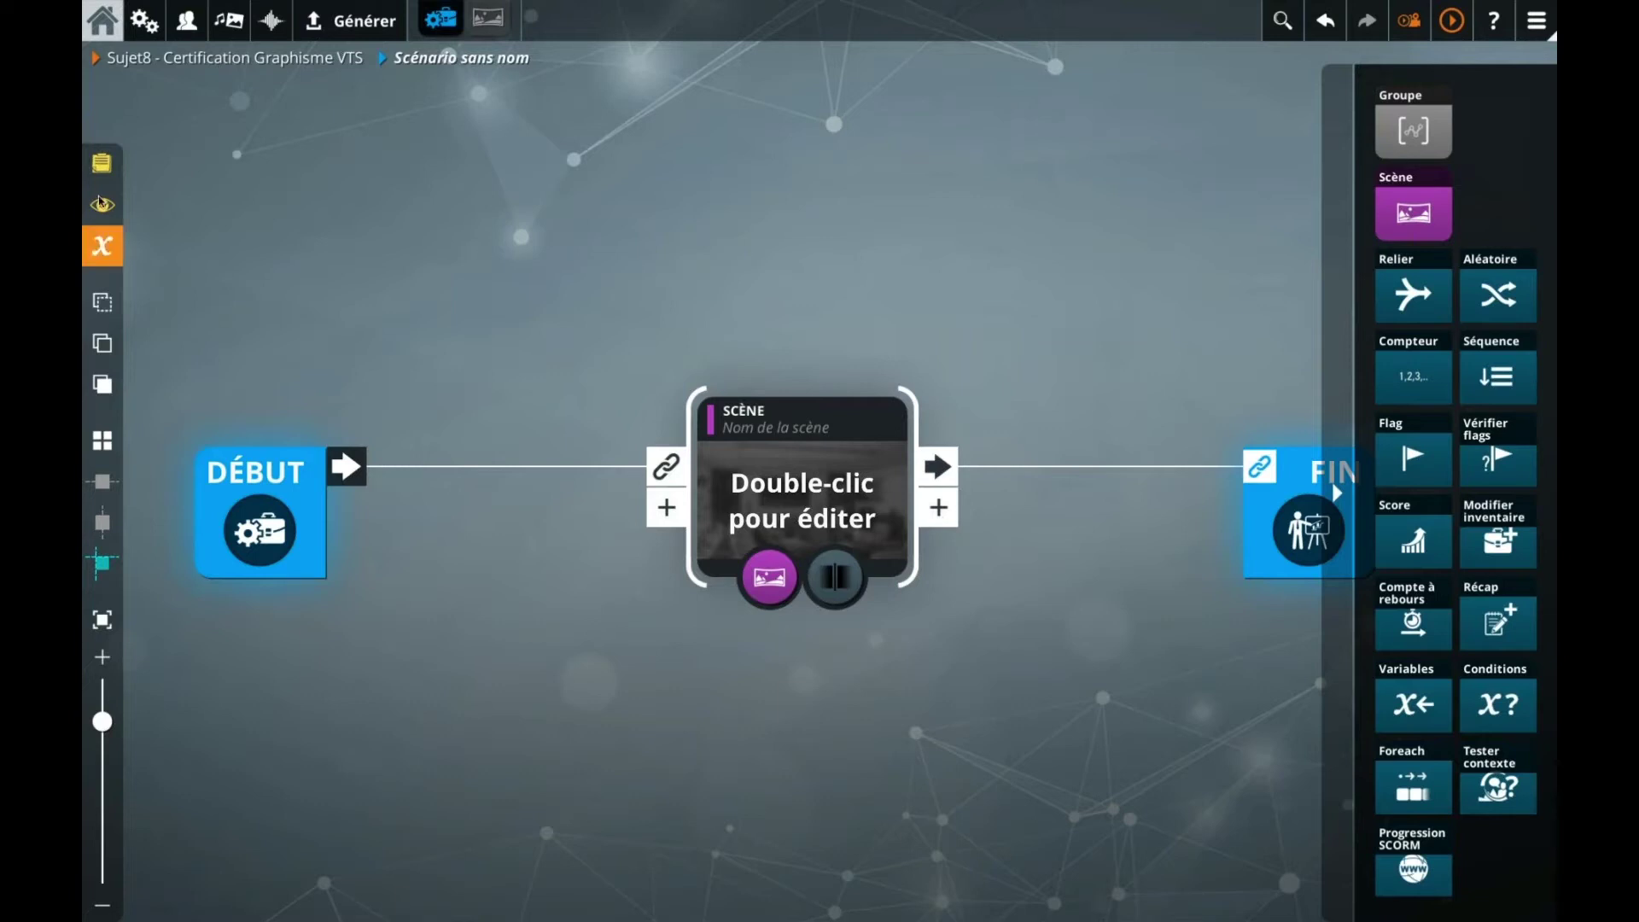
Step: Add a yellow note reading "Accentuation" above the scene block and shift it slightly toward the start block
drag(103, 163, 556, 279)
double_click(556, 279)
text(Ac)
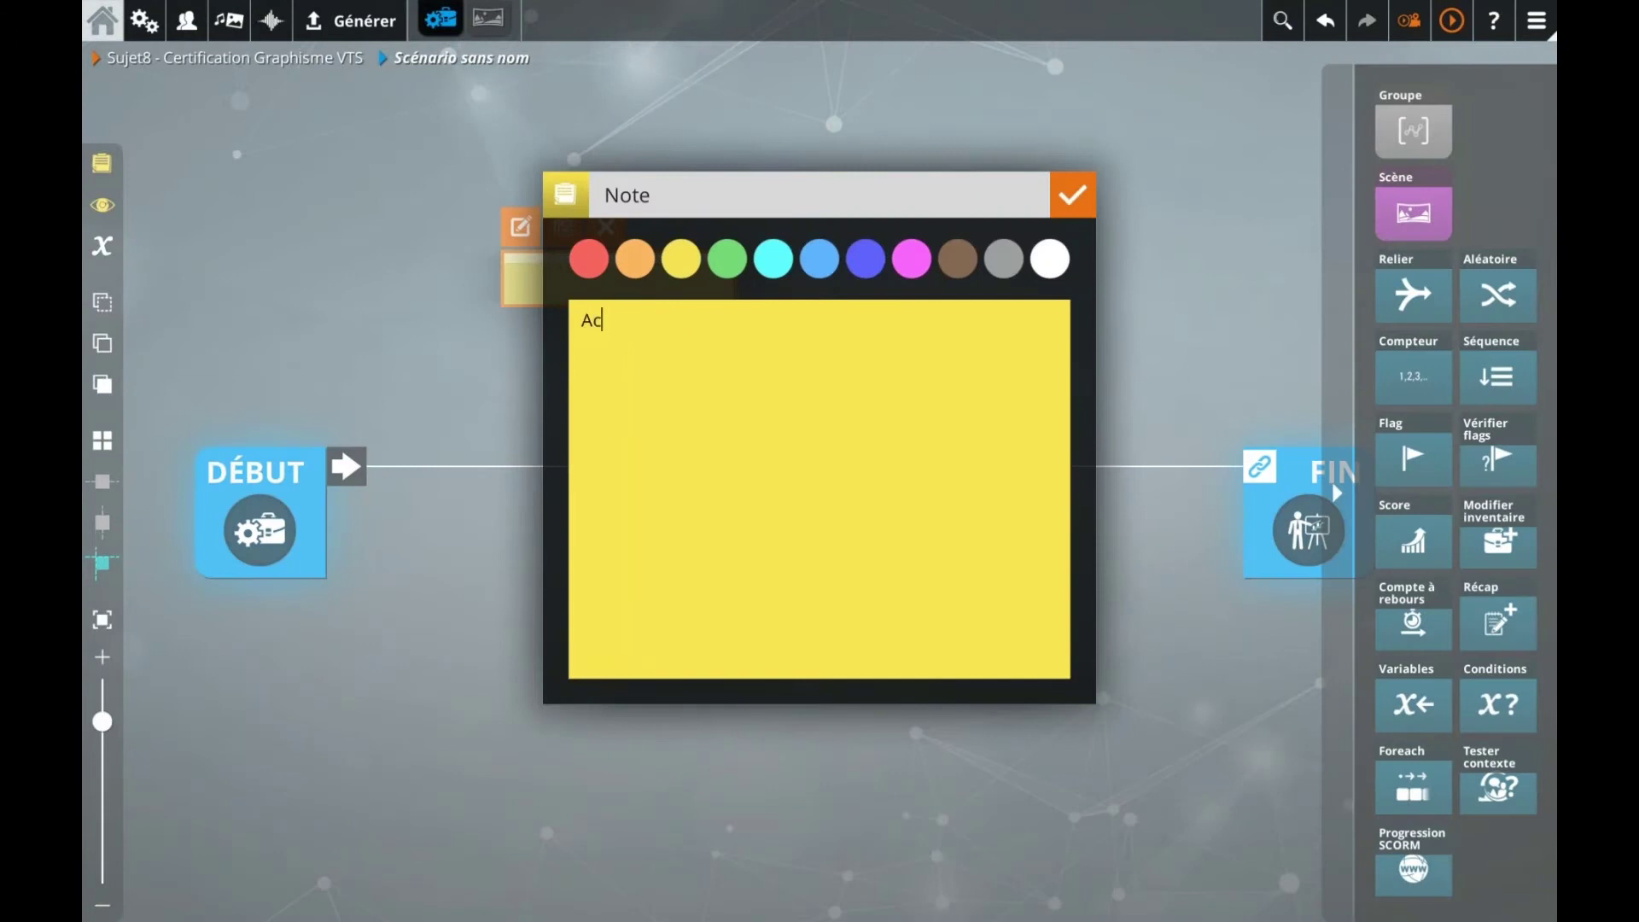
text(centuation)
click(402, 384)
drag(608, 282, 574, 281)
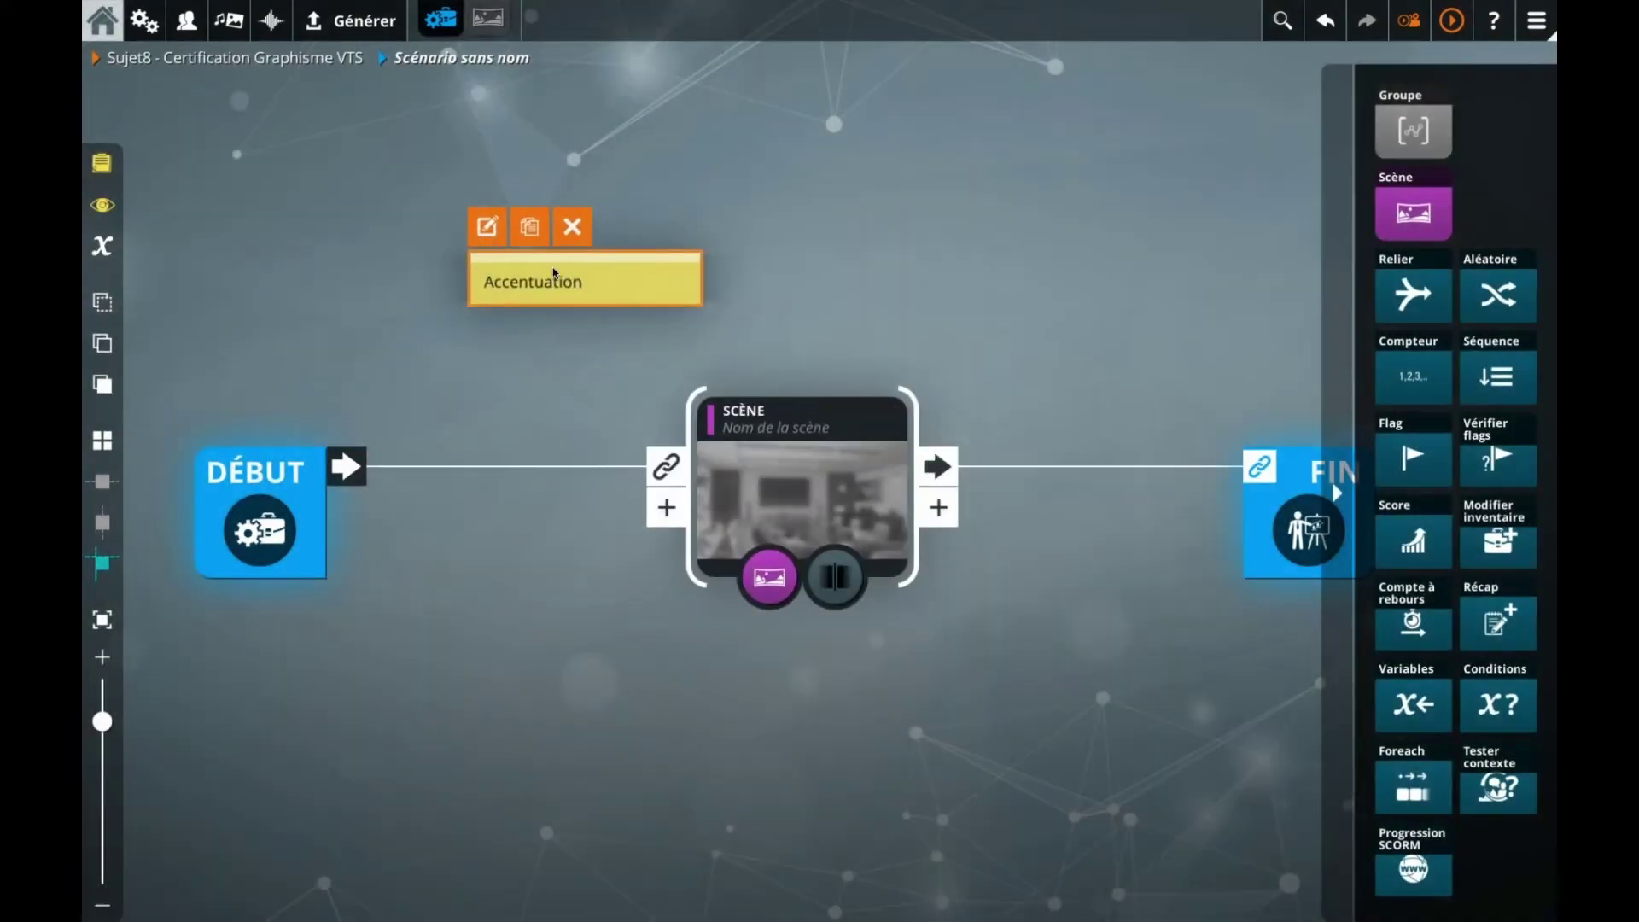
Step: Duplicate the Accentuation note, place the copy beside it and change its text to "Alignement"
key(ctrl+v)
drag(571, 342, 827, 293)
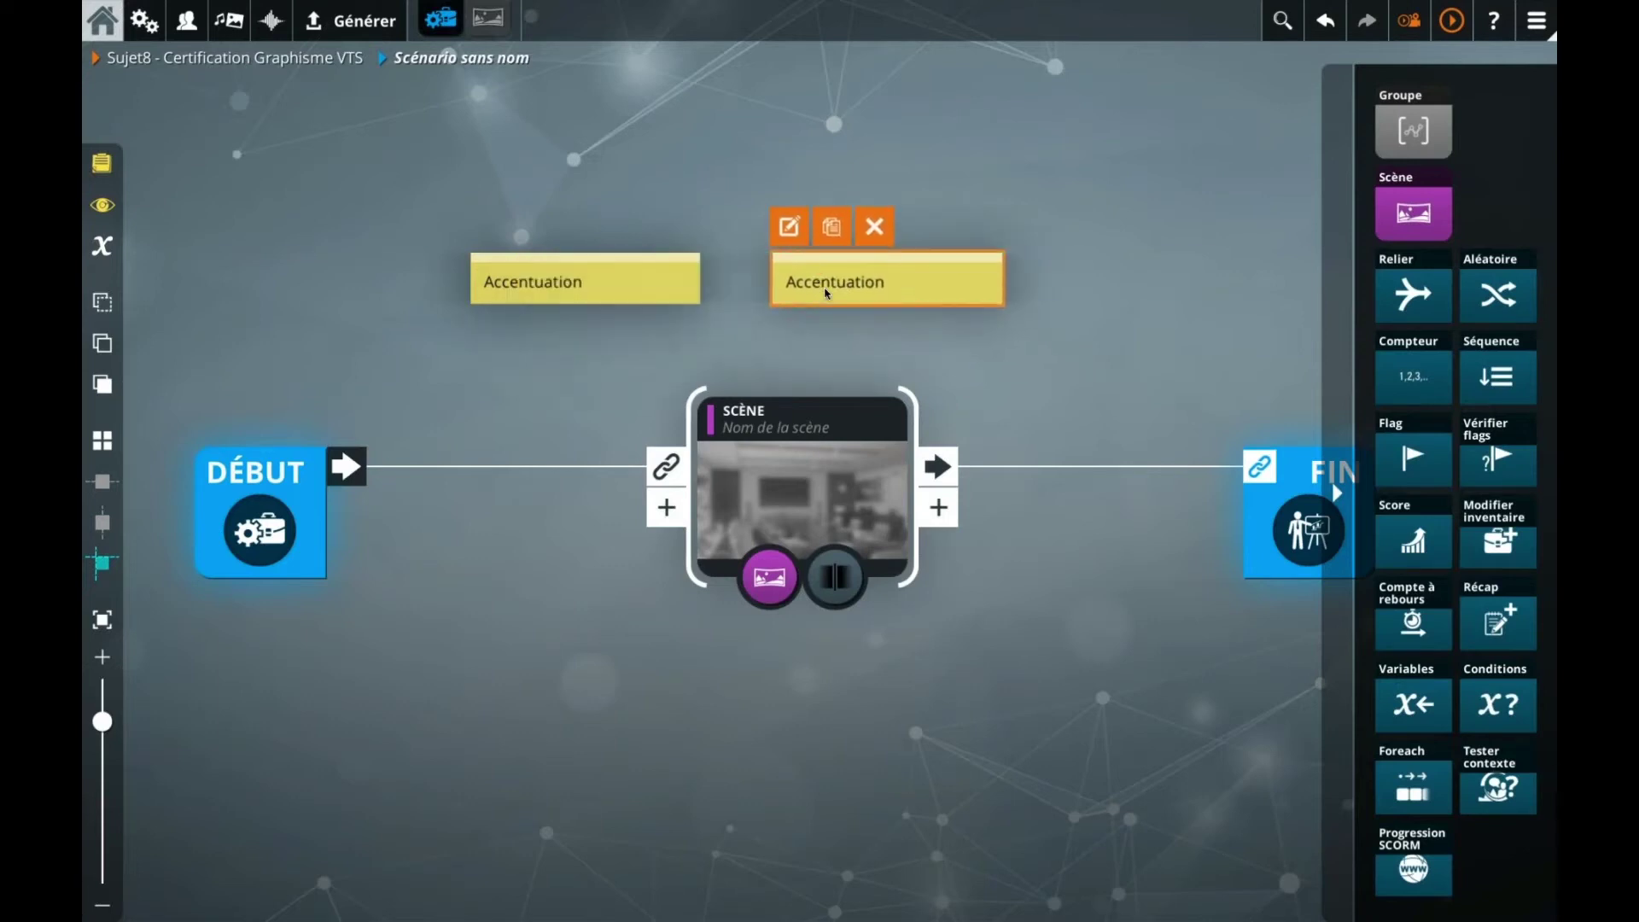
click(793, 230)
key(ctrl+a)
text(Alignement)
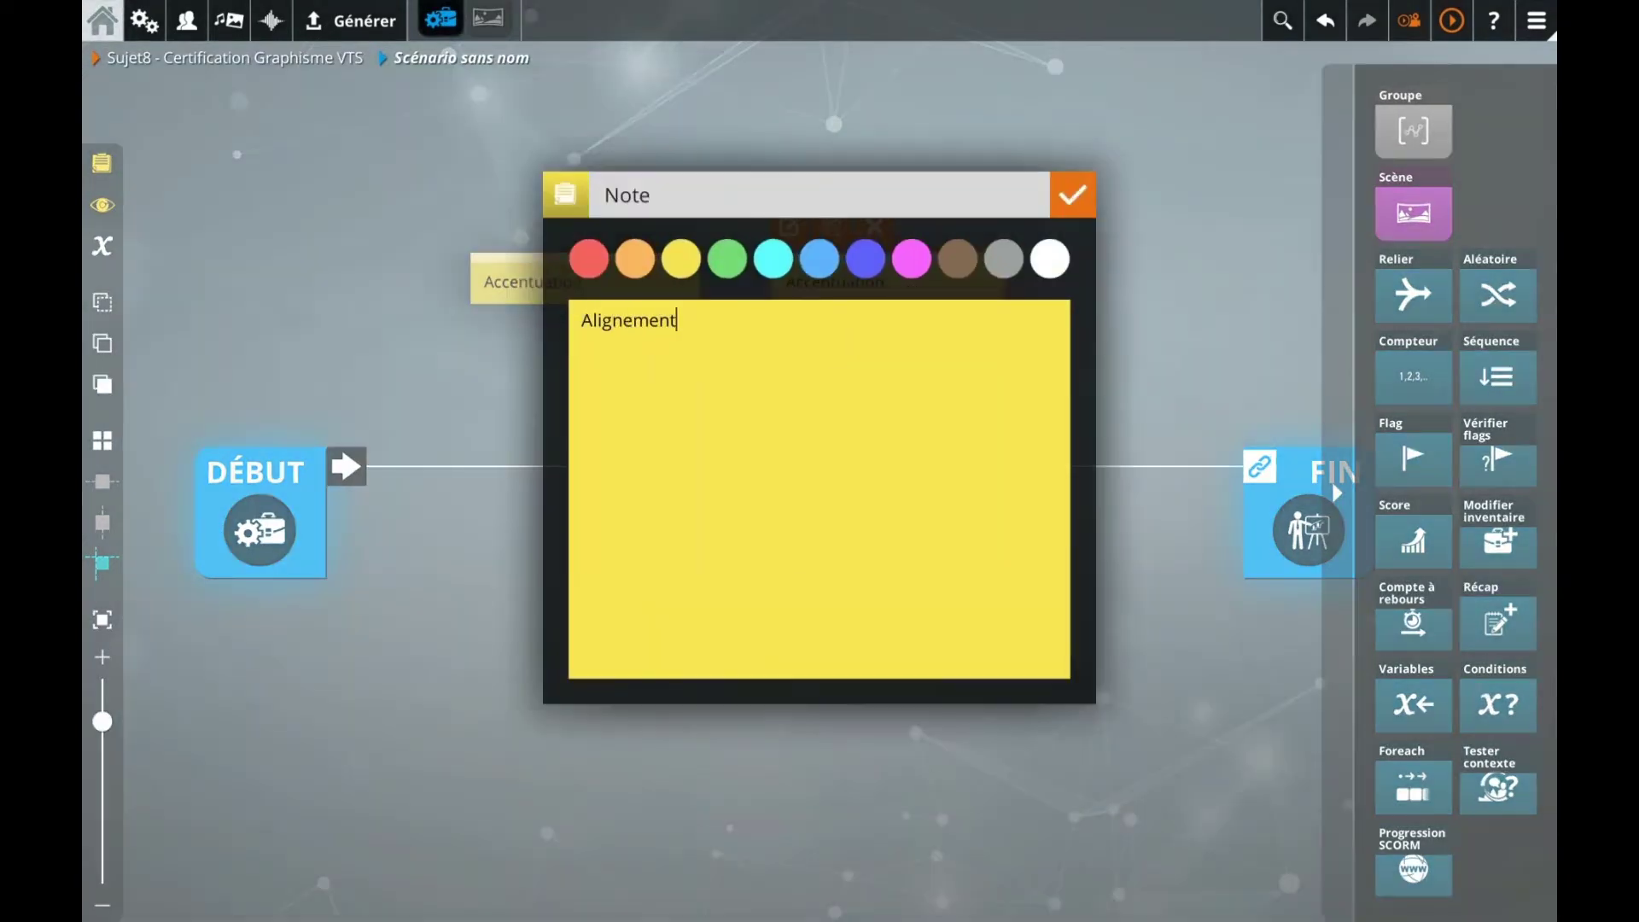
click(468, 401)
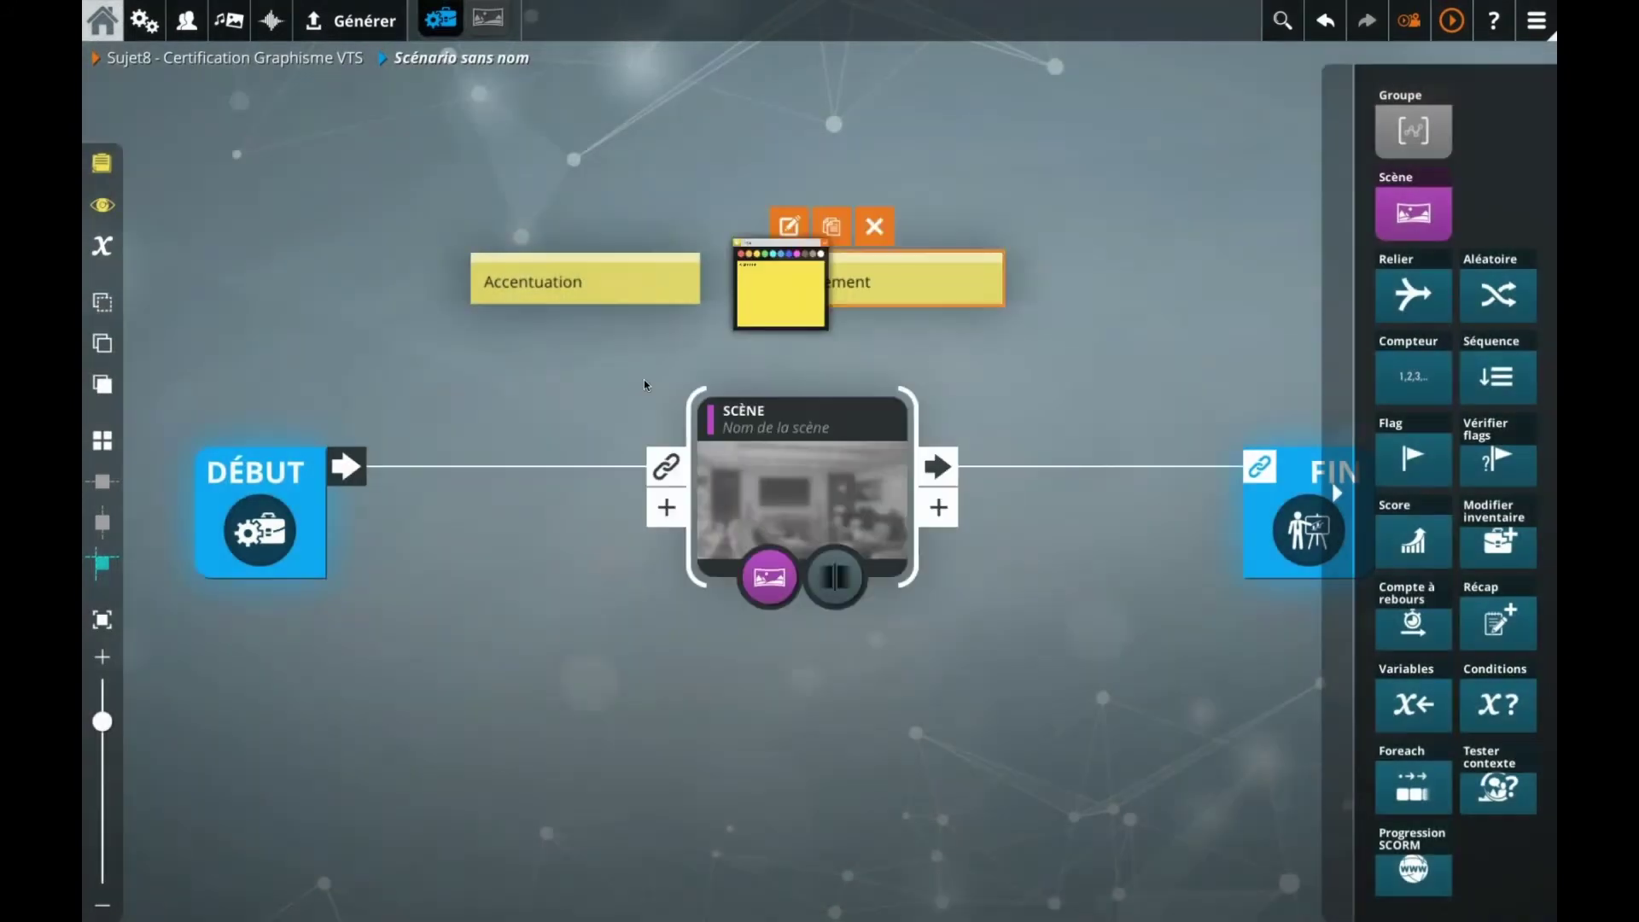
Step: Reposition the two notes side by side higher above the scene and move the FIN block farther from it
drag(639, 292, 612, 281)
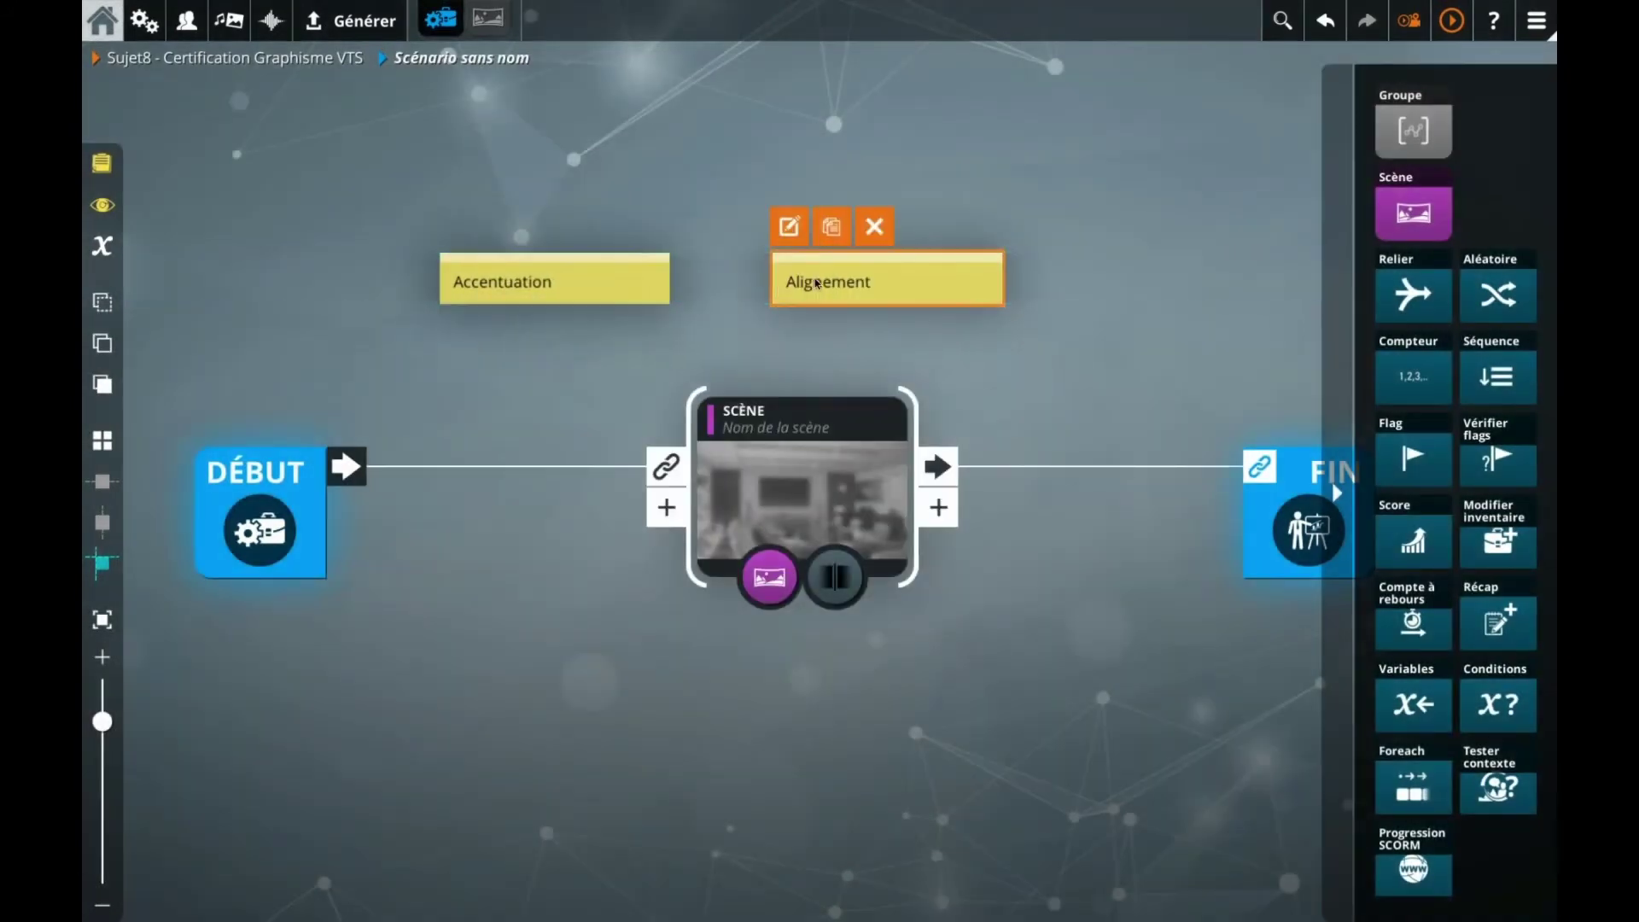
drag(862, 282, 833, 282)
drag(857, 364, 713, 461)
scroll(746, 371, down, 1)
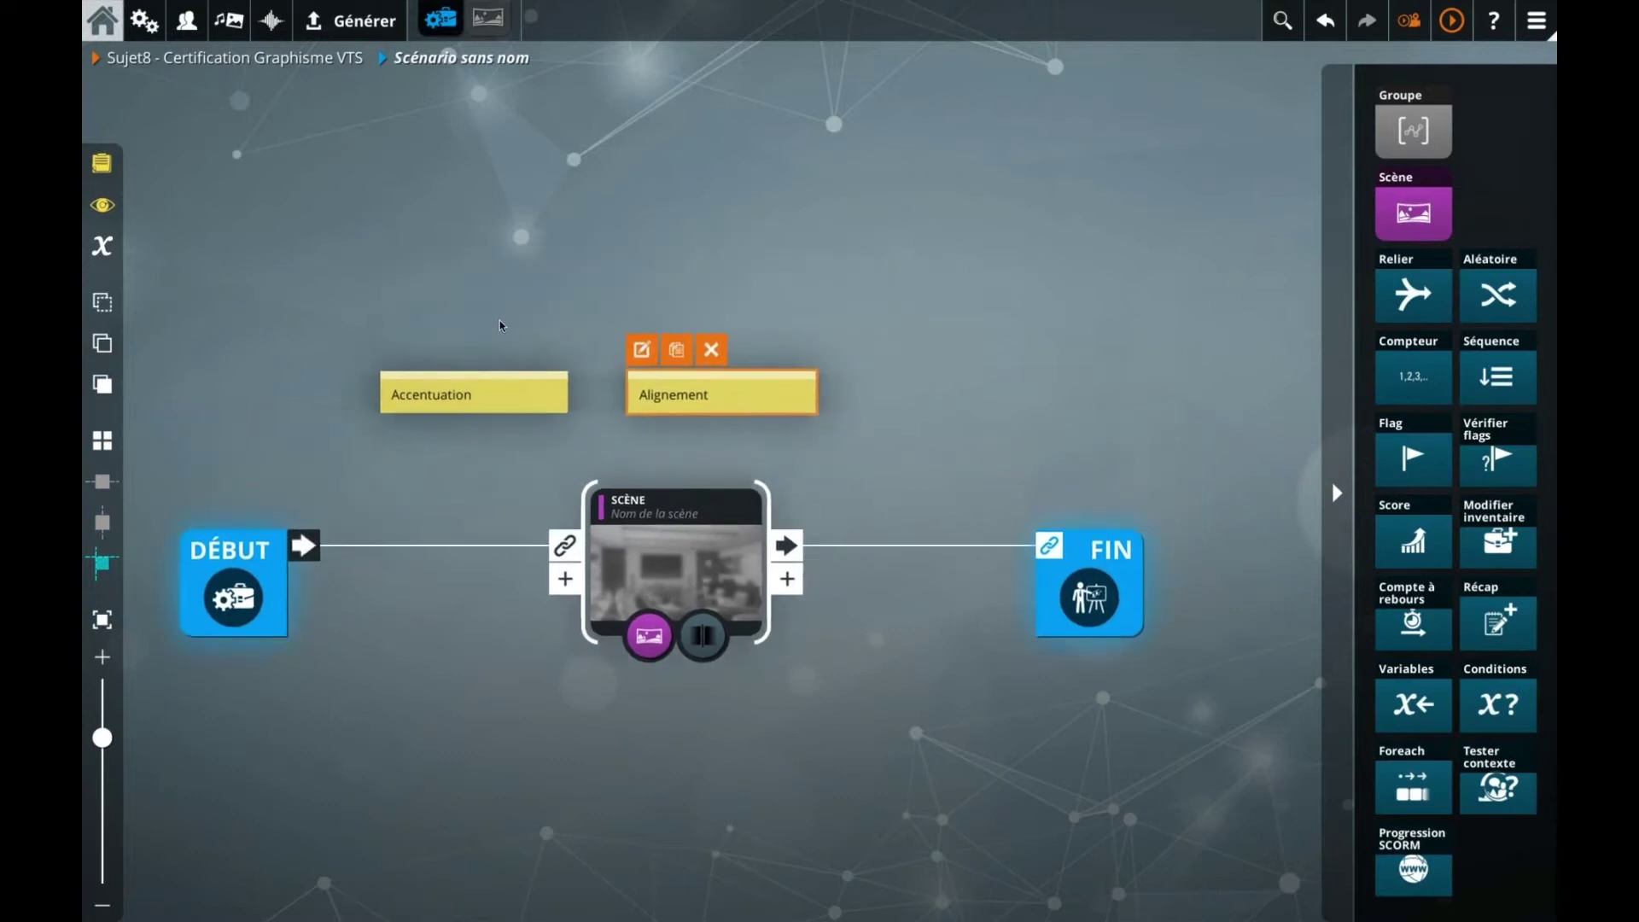
drag(516, 337, 731, 344)
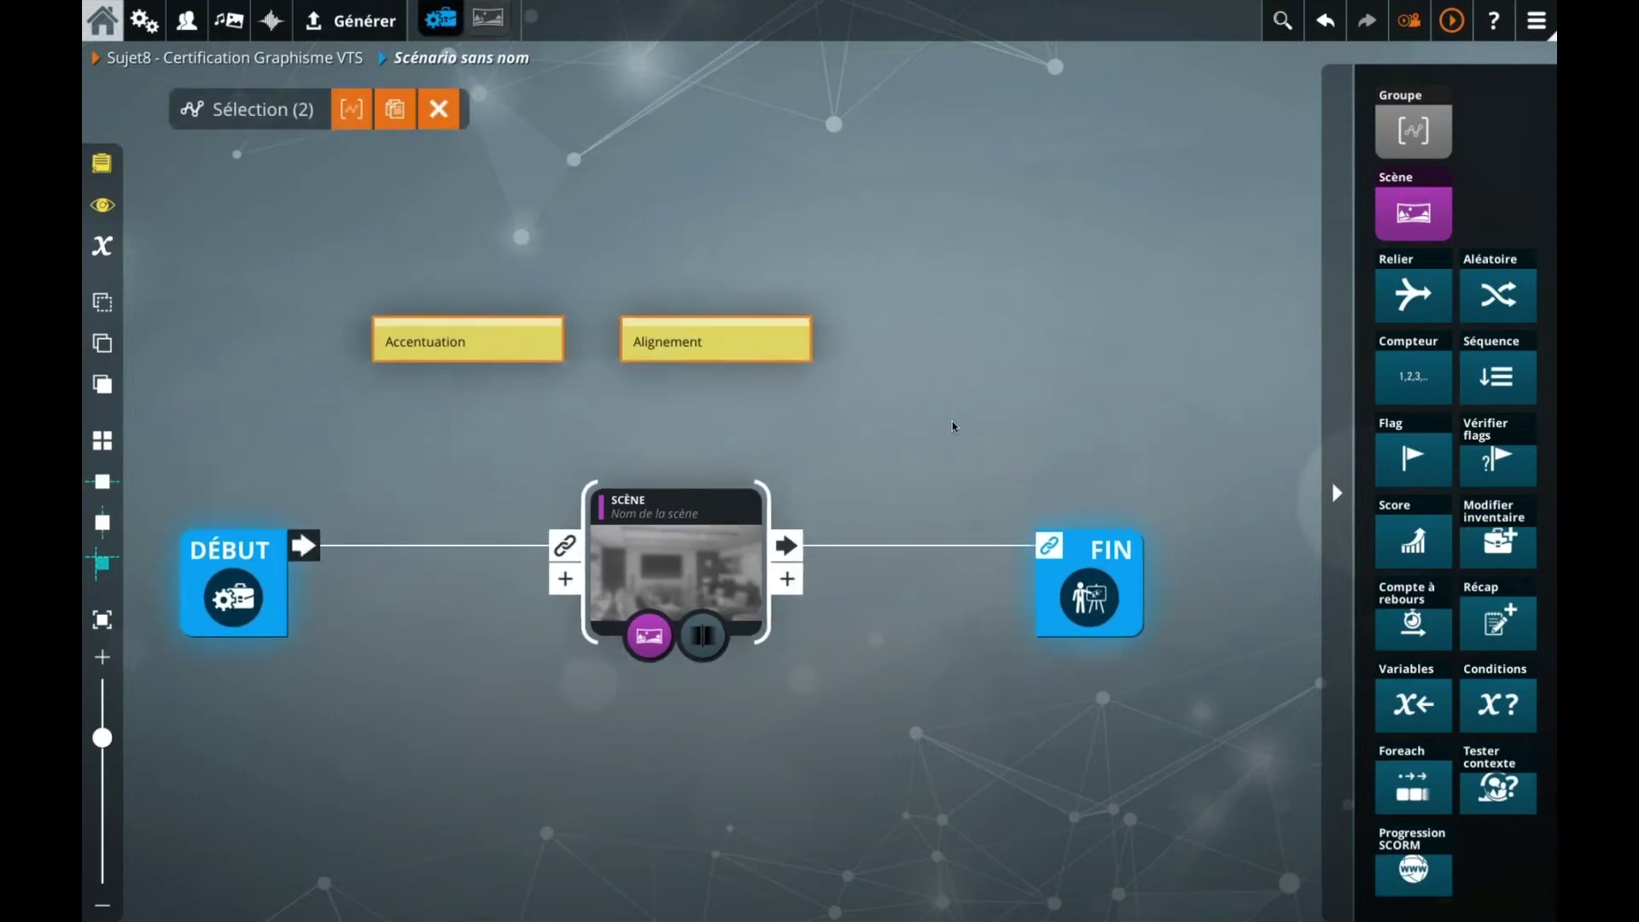
drag(963, 426, 764, 427)
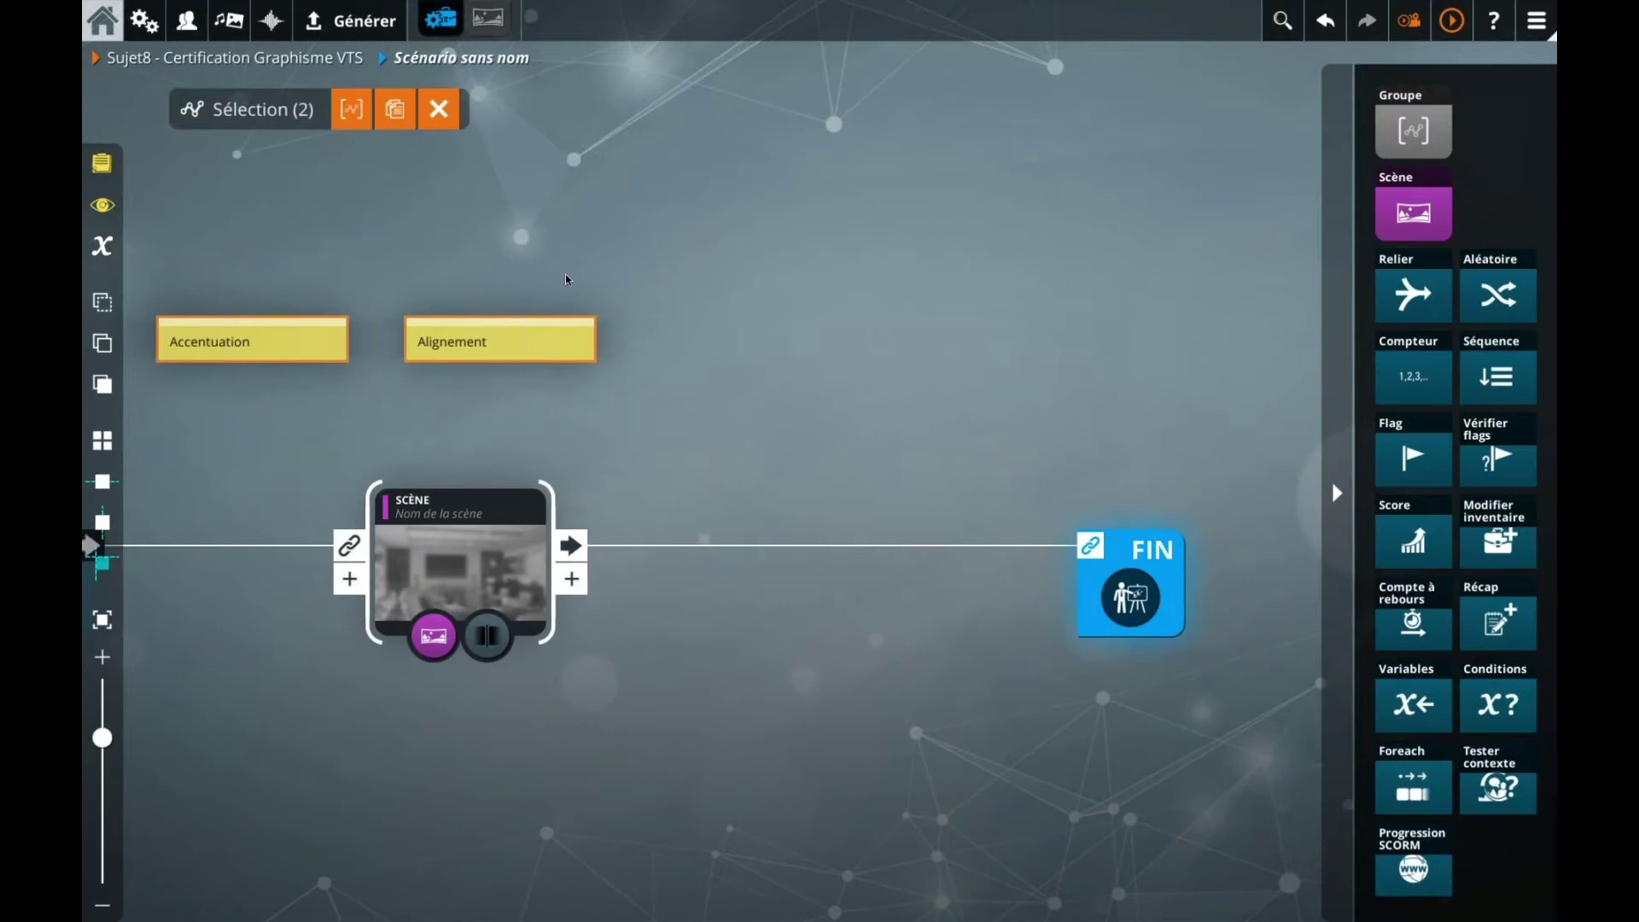
Step: Duplicate the Alignement note, align the copy next in the row and change its text to "Optimisation/formats"
click(554, 336)
key(ctrl+v)
drag(542, 377, 749, 345)
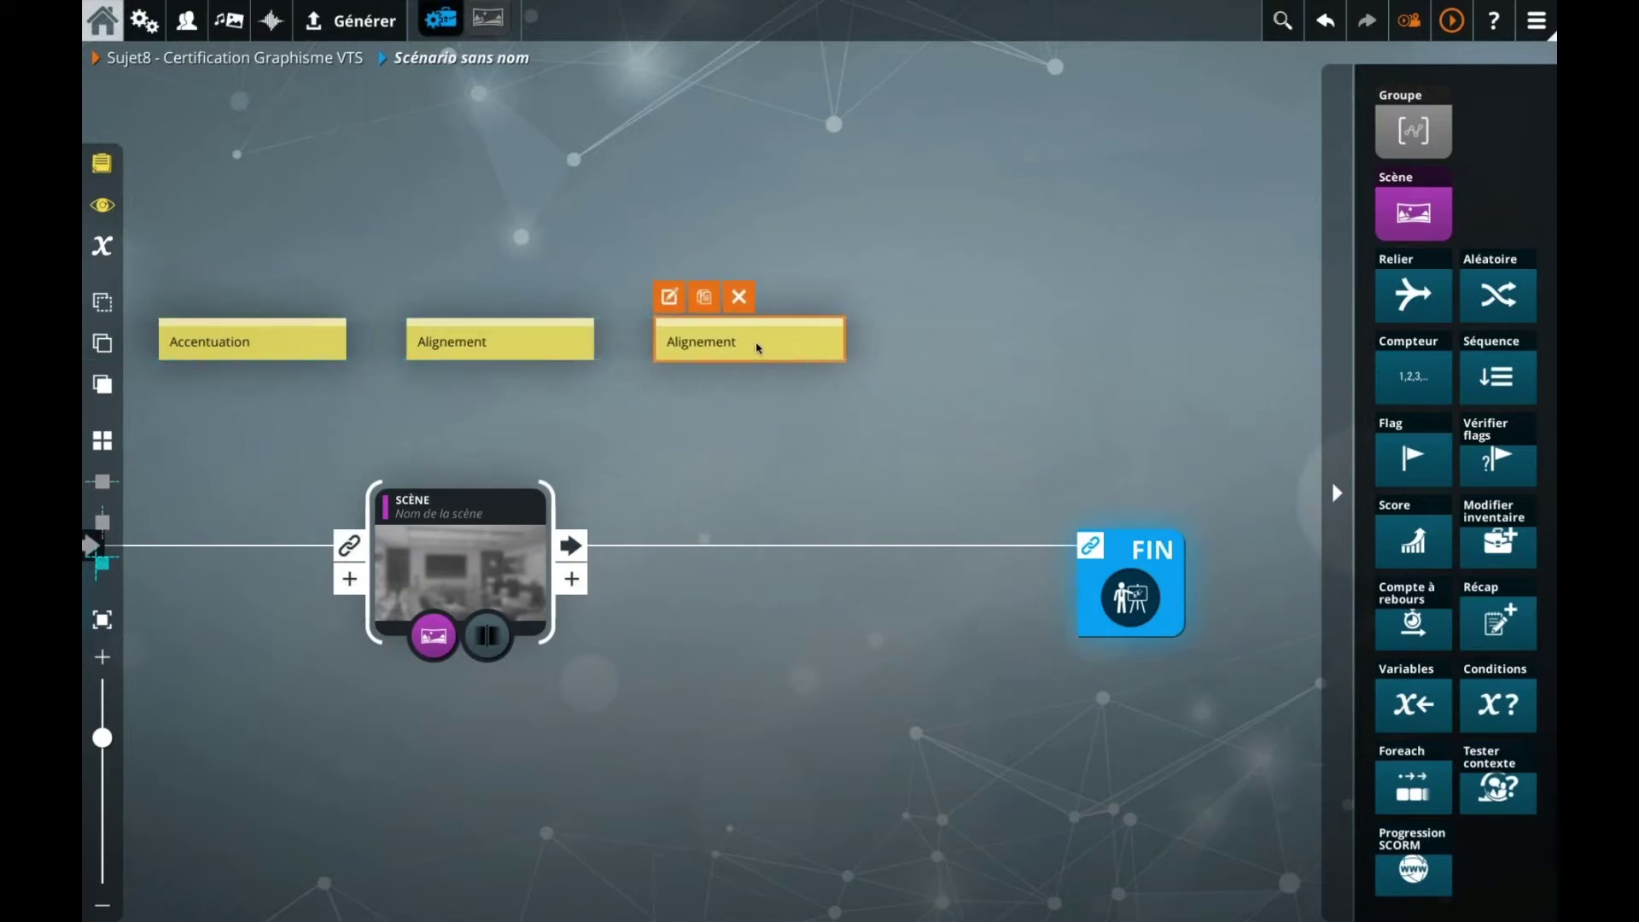
double_click(751, 345)
text(Optimisation)
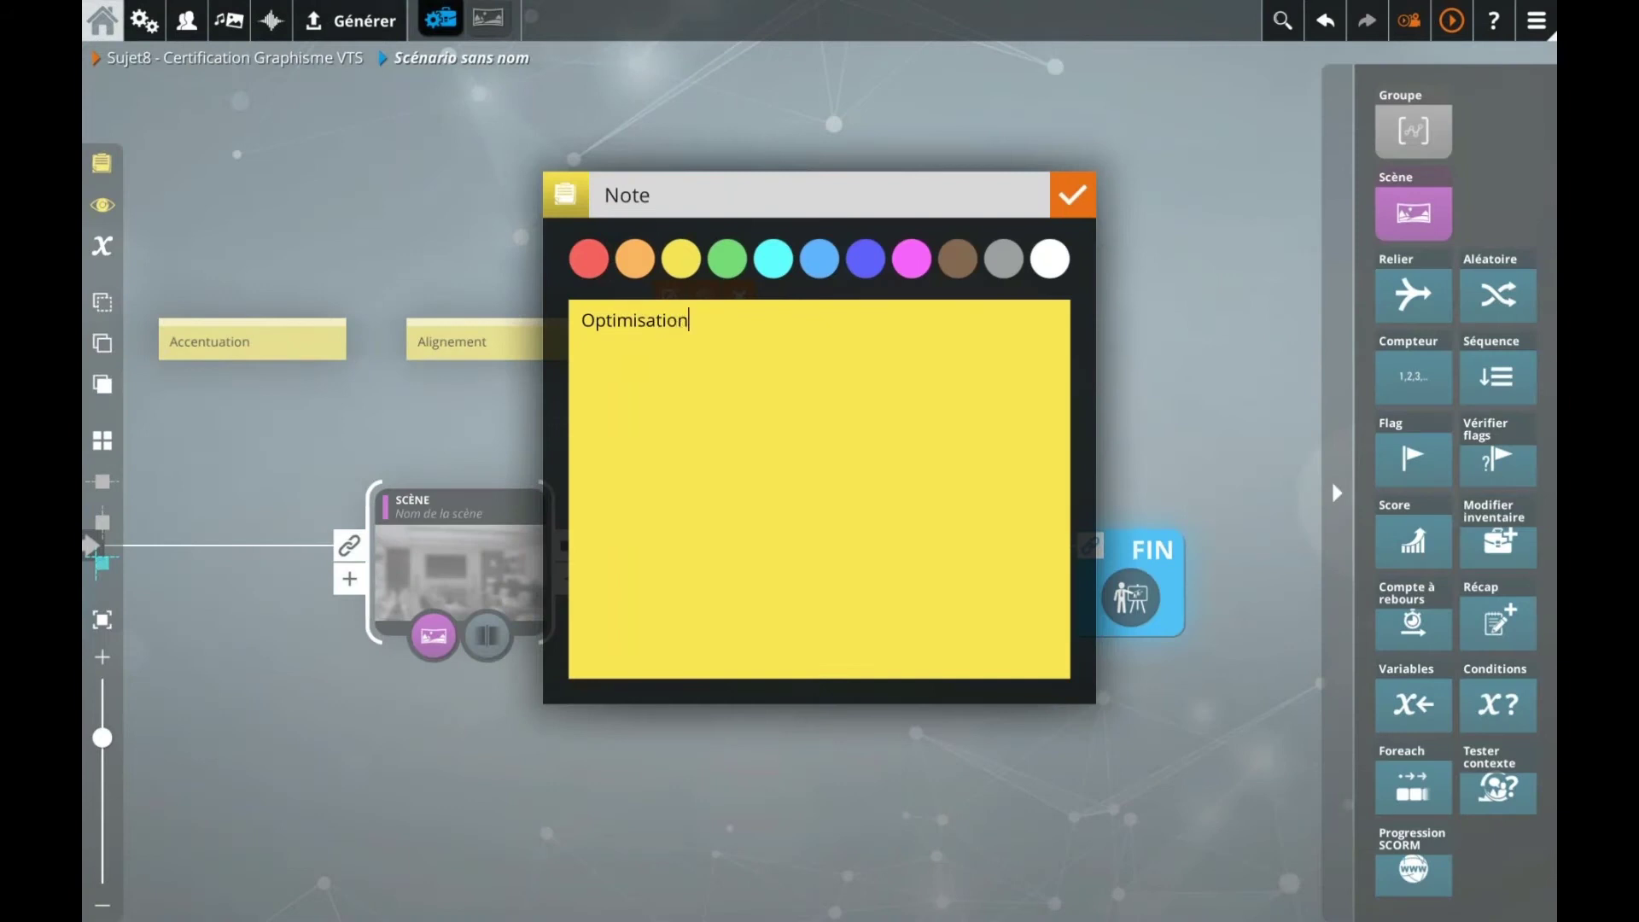
text(/formats)
key(Escape)
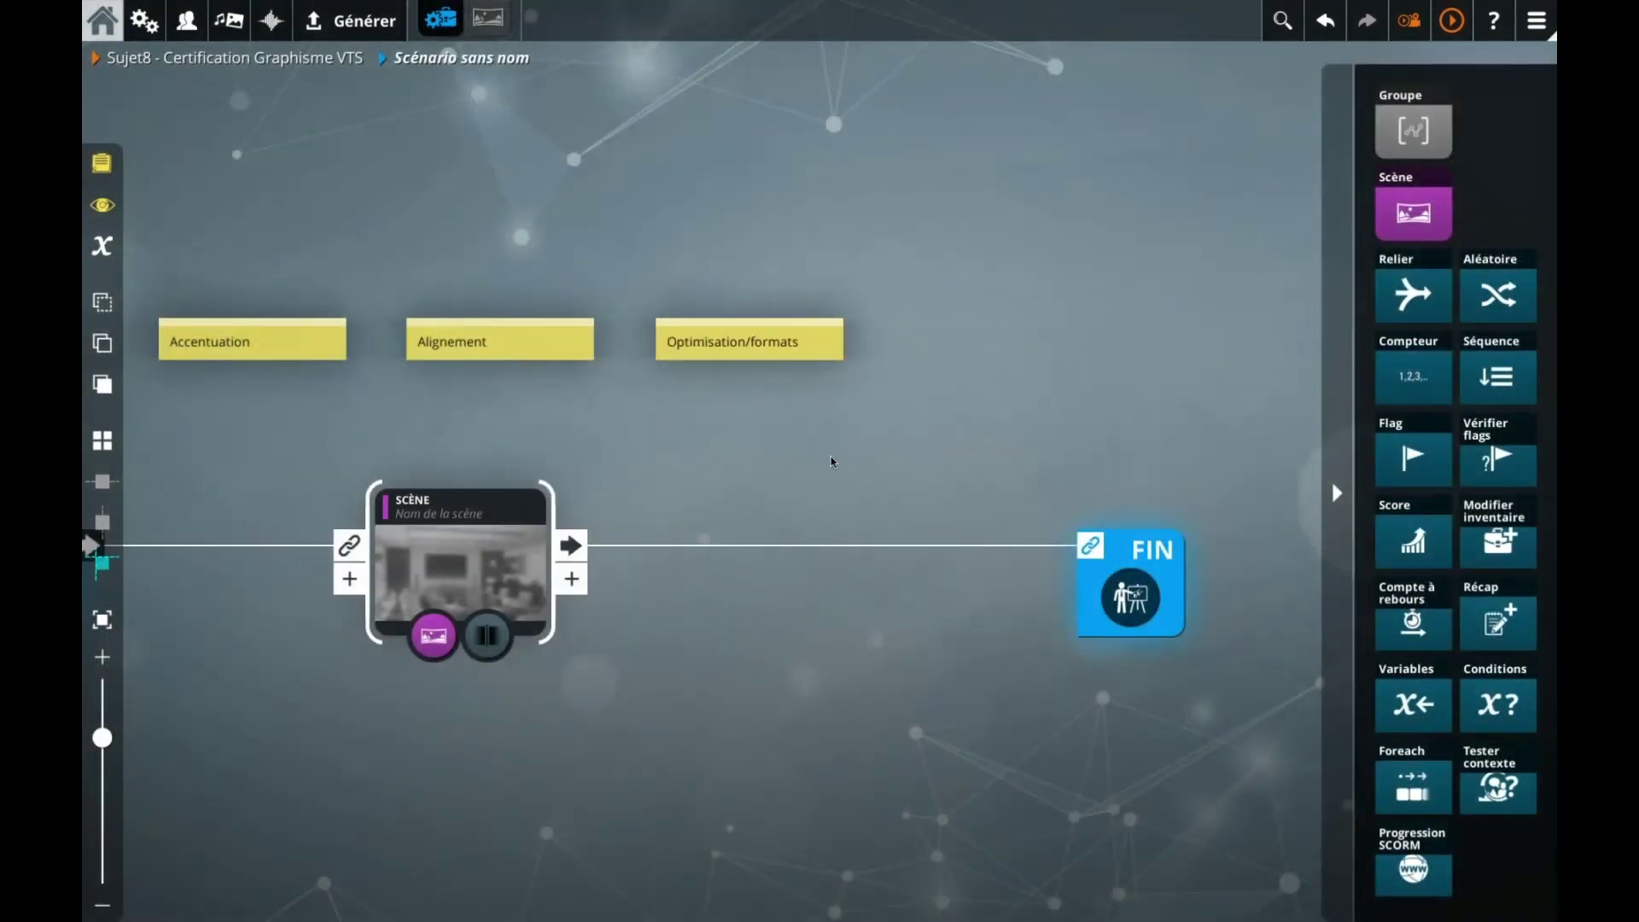
Step: Duplicate the Optimisation/formats note, place the copy next in the row and change its text to "Cohérence graphique"
scroll(775, 462, down, 1)
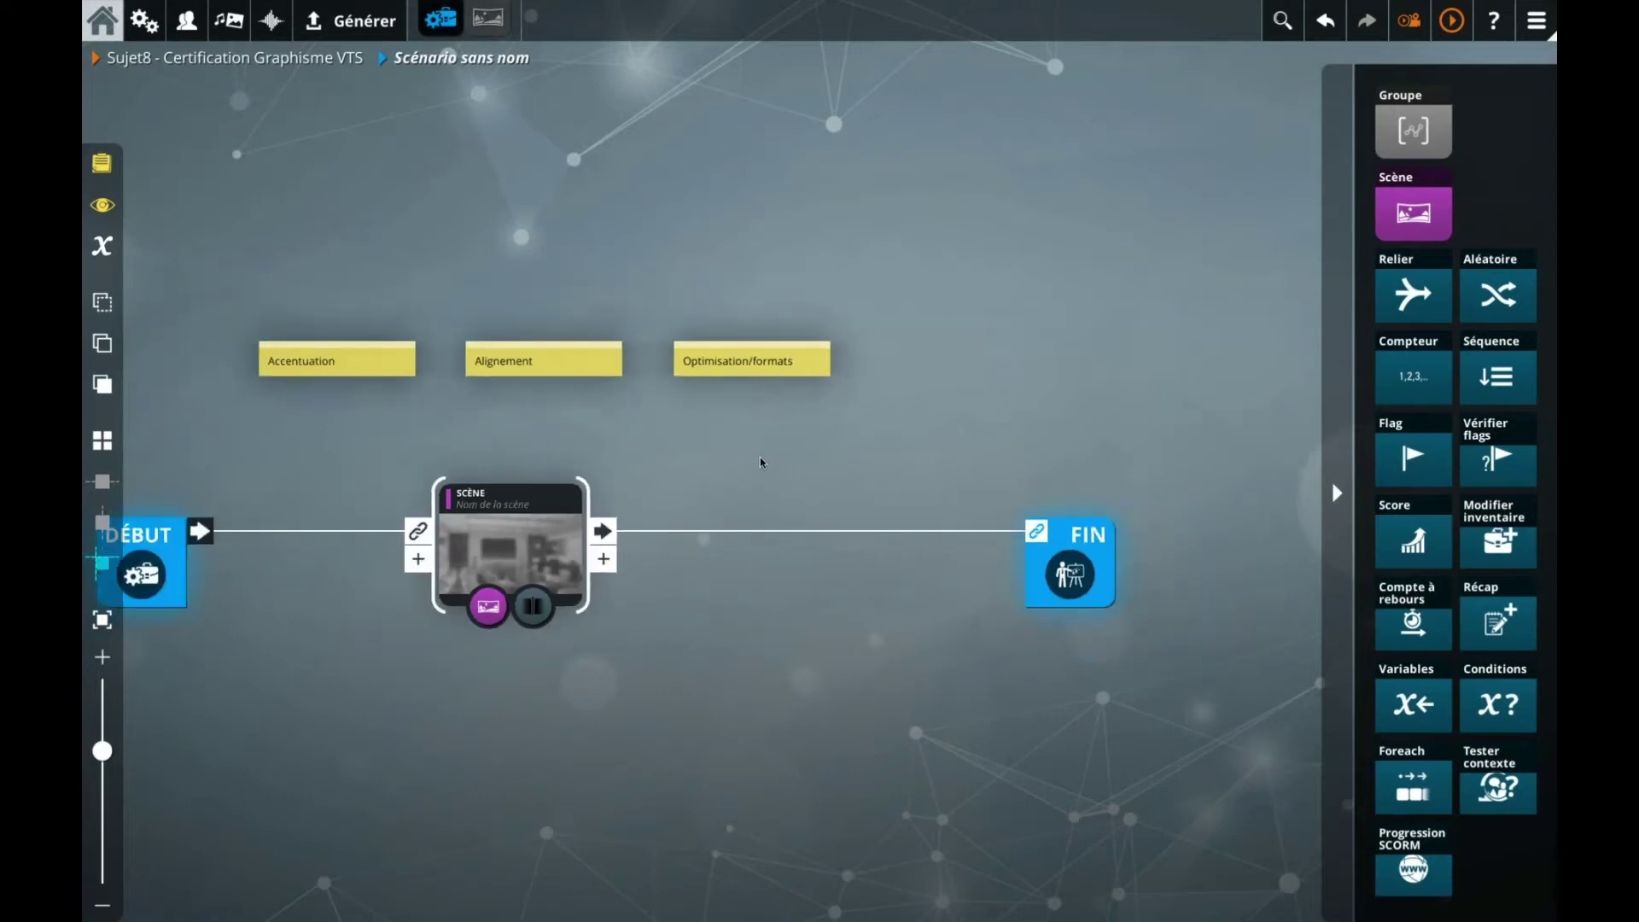
scroll(761, 461, down, 1)
click(740, 402)
key(ctrl+c)
key(ctrl+v)
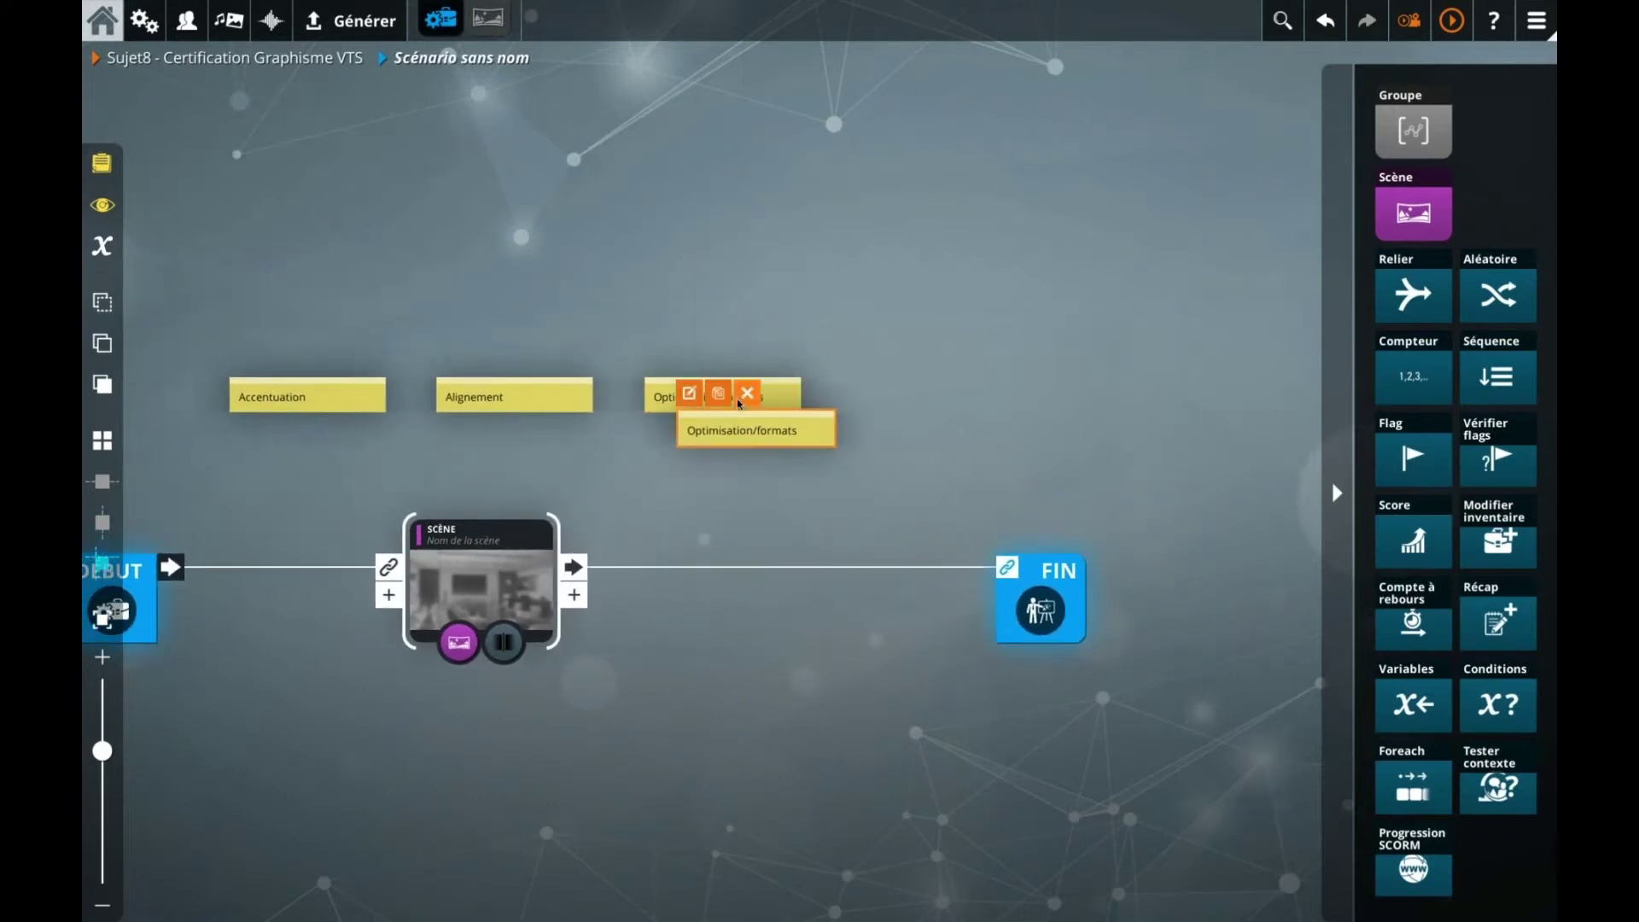
click(909, 405)
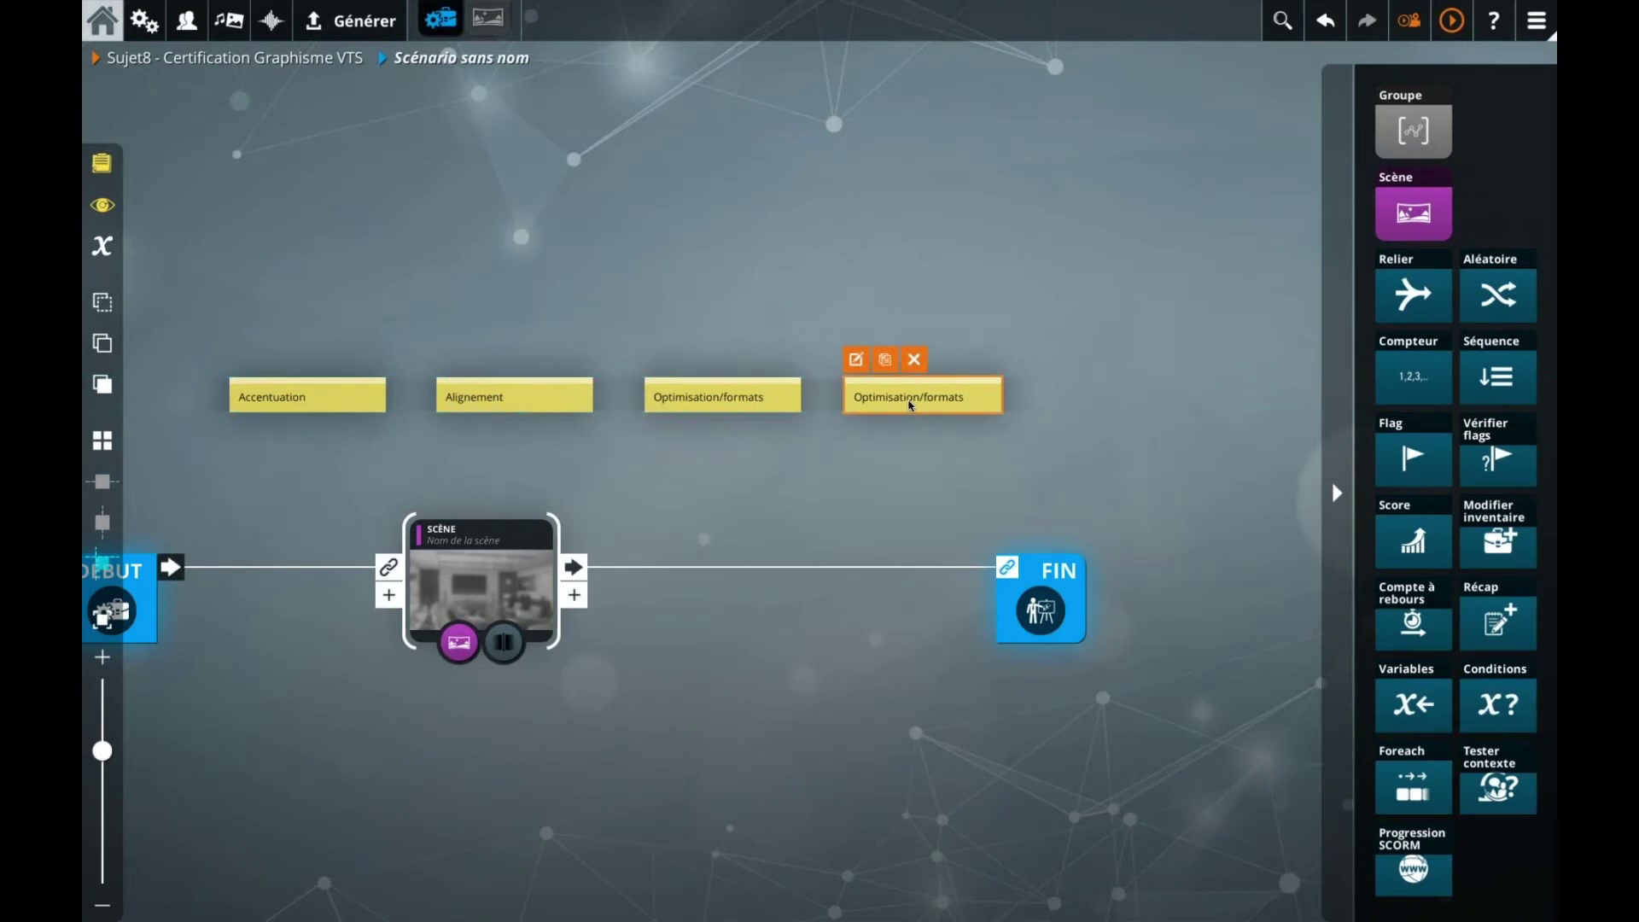
double_click(909, 405)
text(Cohér)
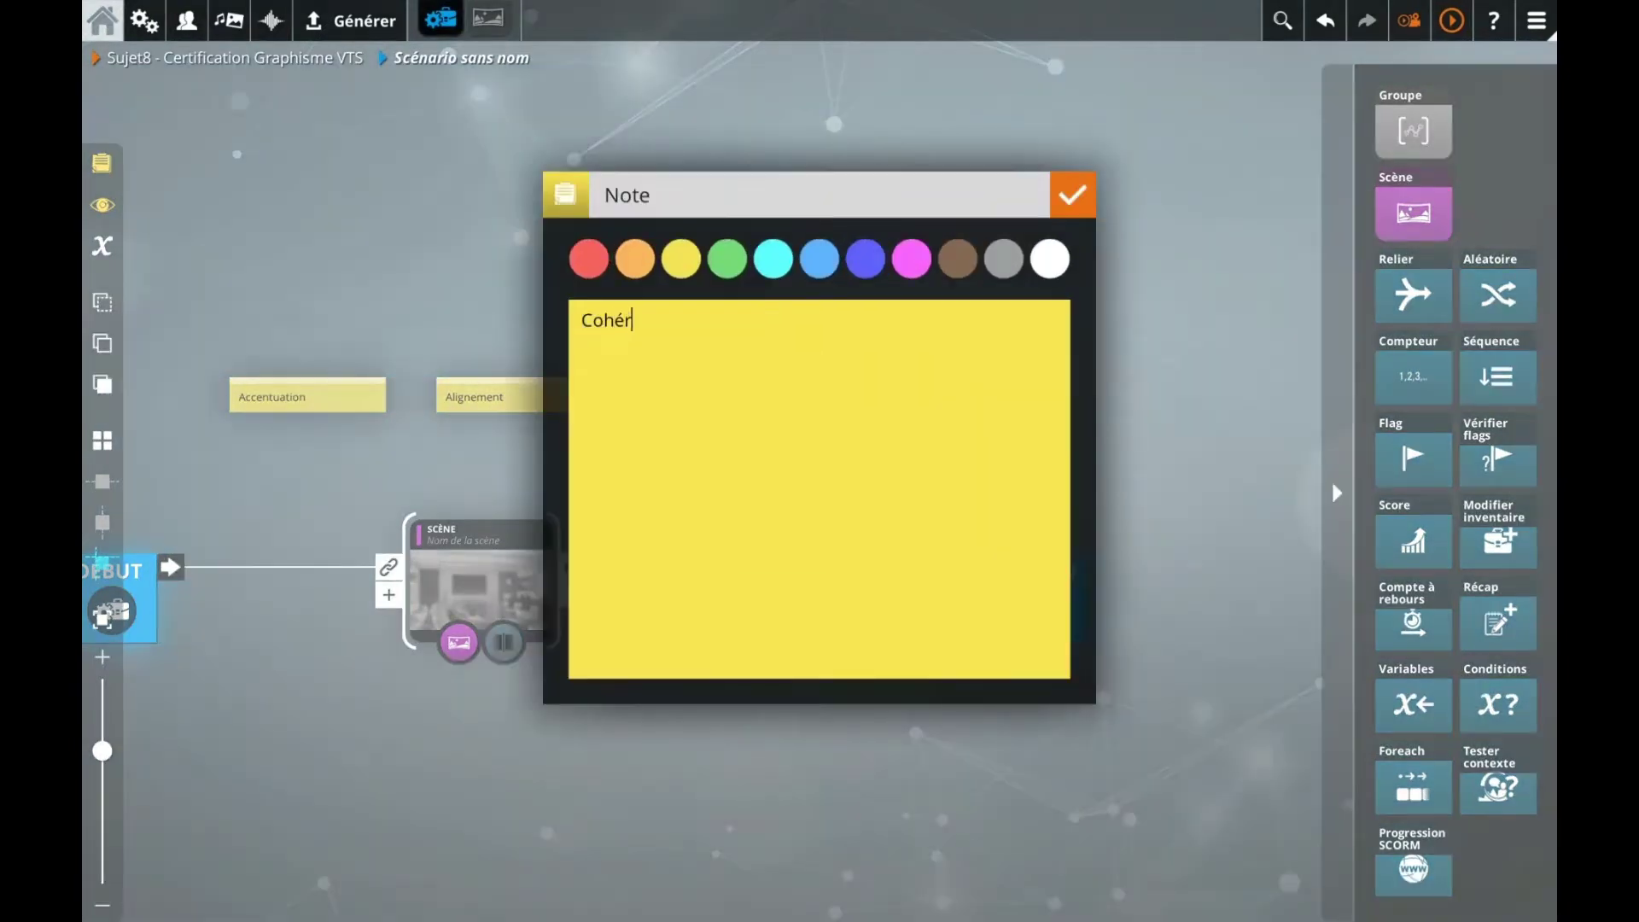
text(ence graphique)
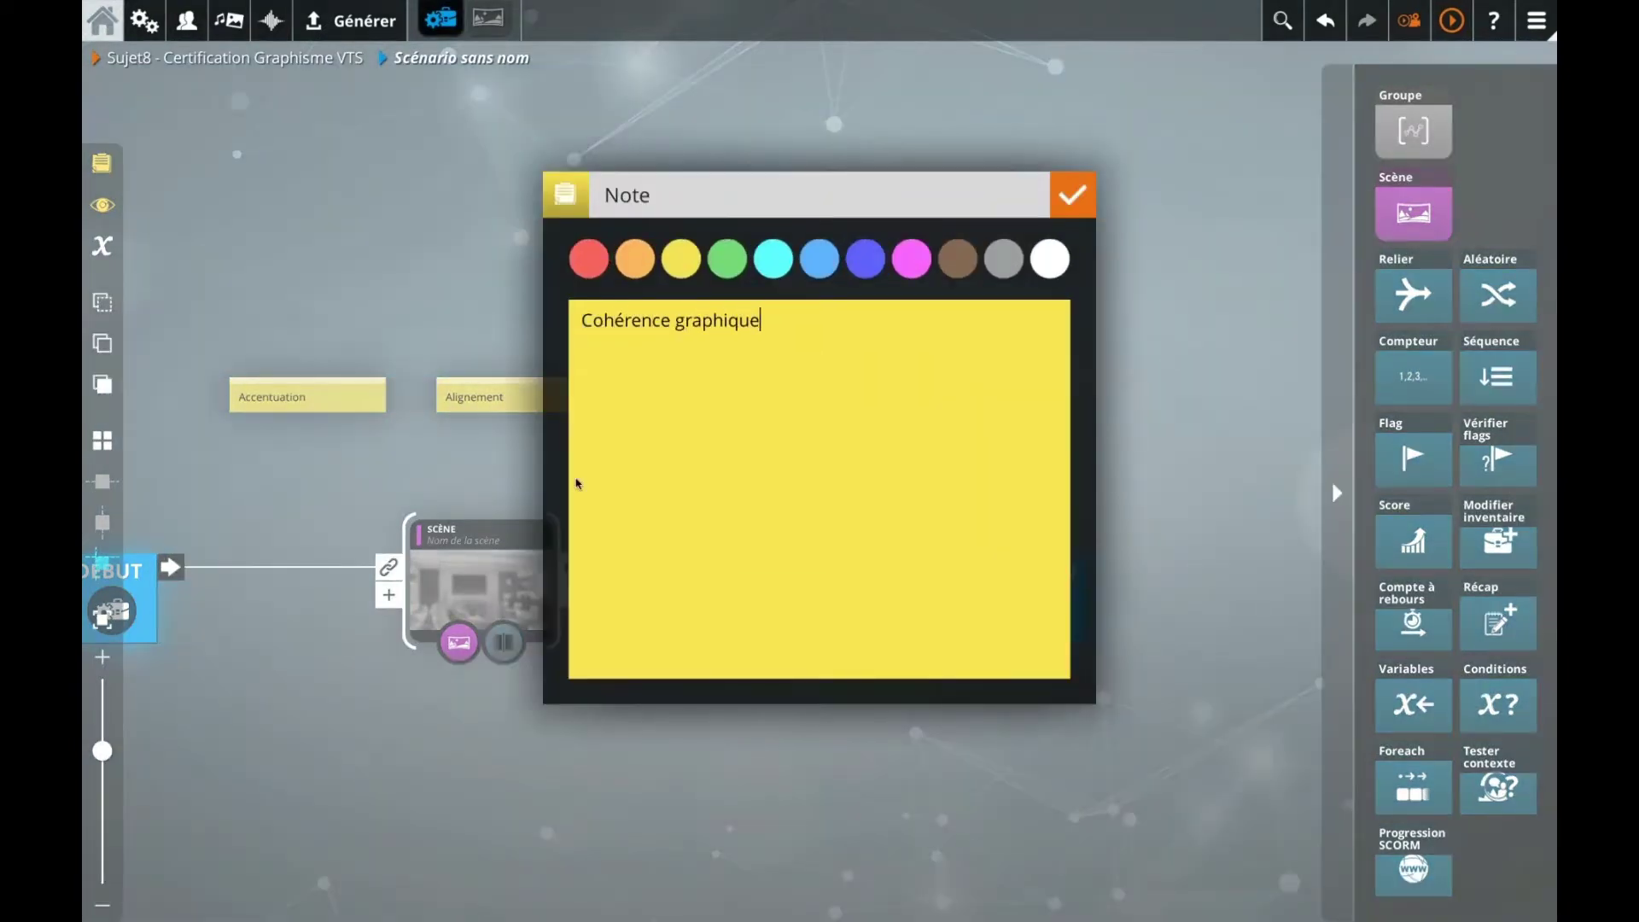
click(527, 386)
drag(879, 394, 894, 395)
click(885, 462)
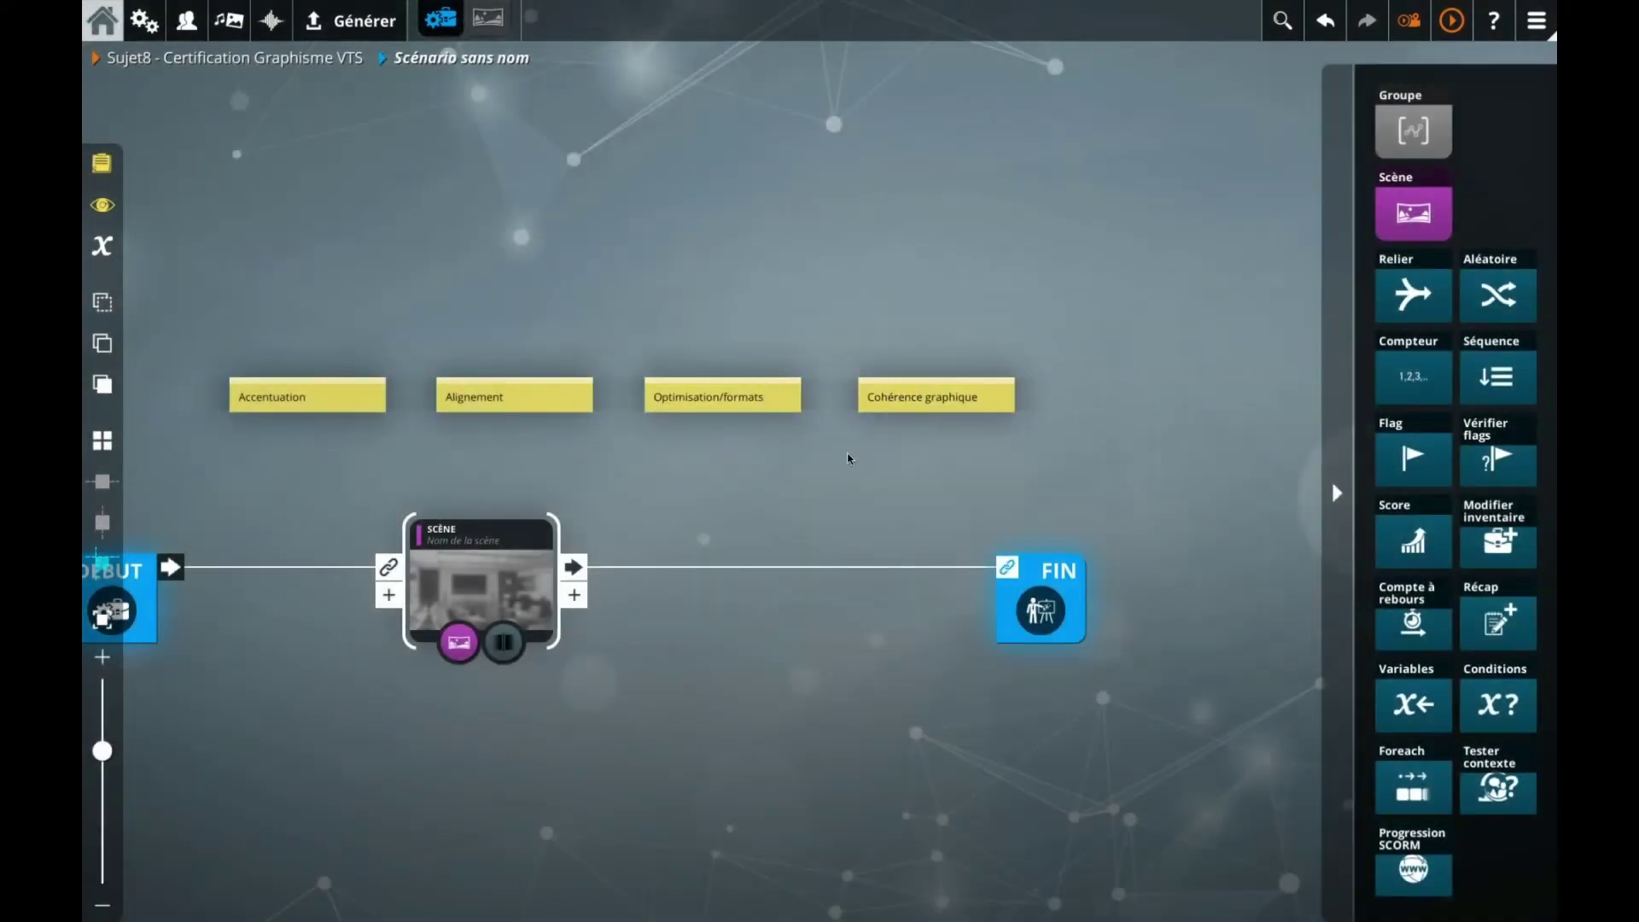
Step: Move the FIN block farther along and add a note reading "Signification des couleurs" after Cohérence graphique
drag(896, 480, 638, 478)
drag(797, 570, 1146, 569)
double_click(757, 443)
drag(805, 432, 863, 385)
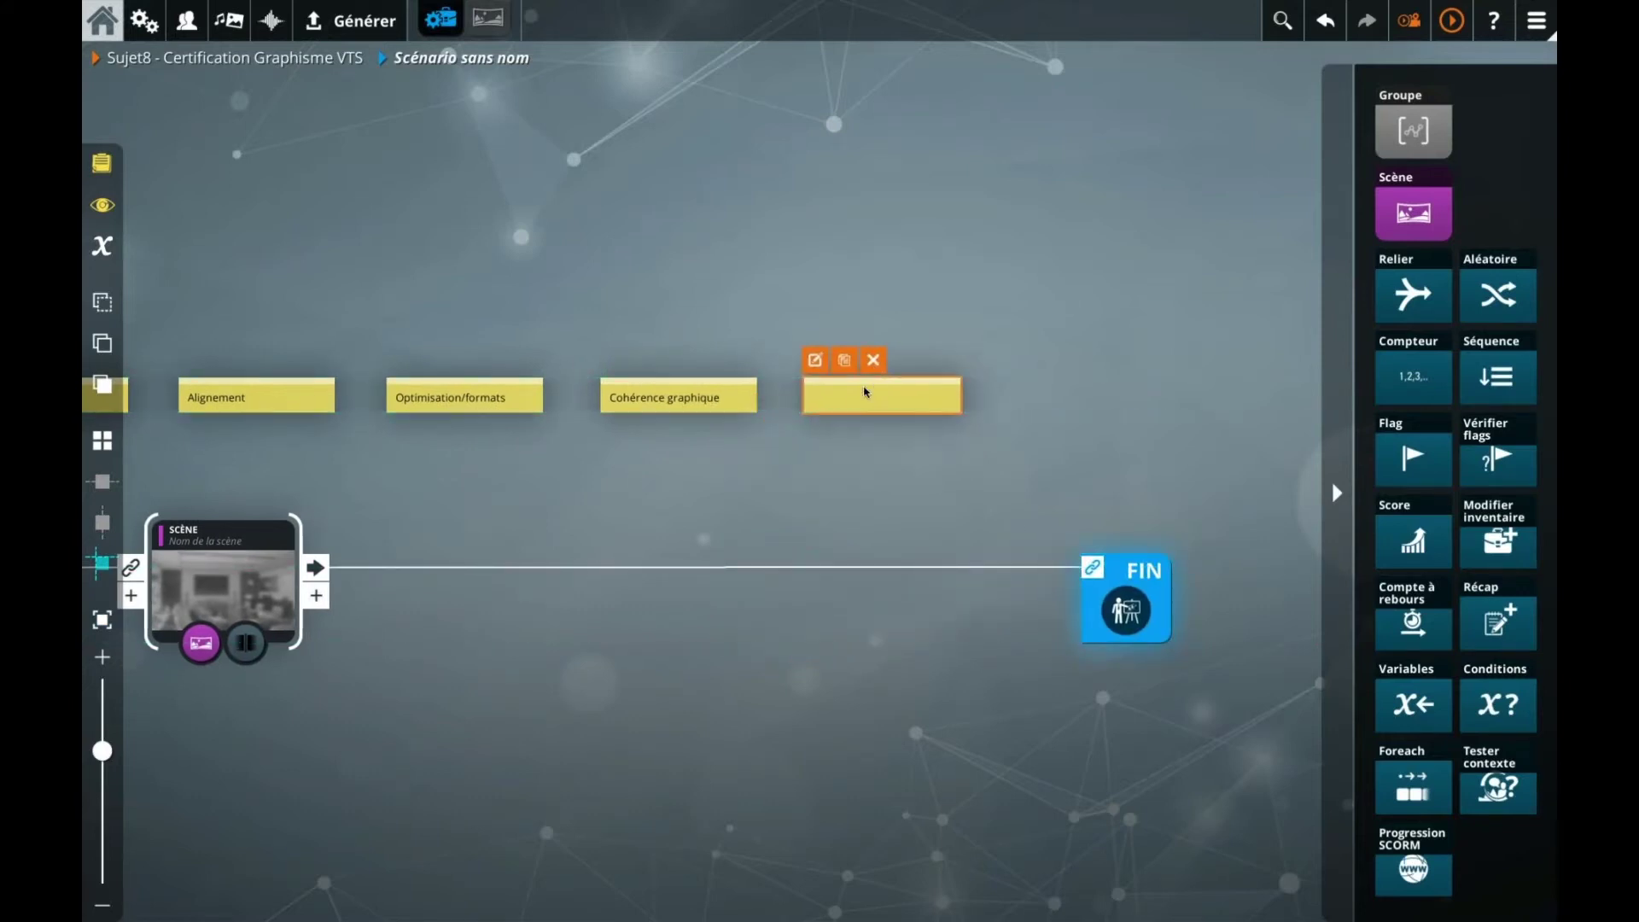
double_click(863, 388)
text(Significatio)
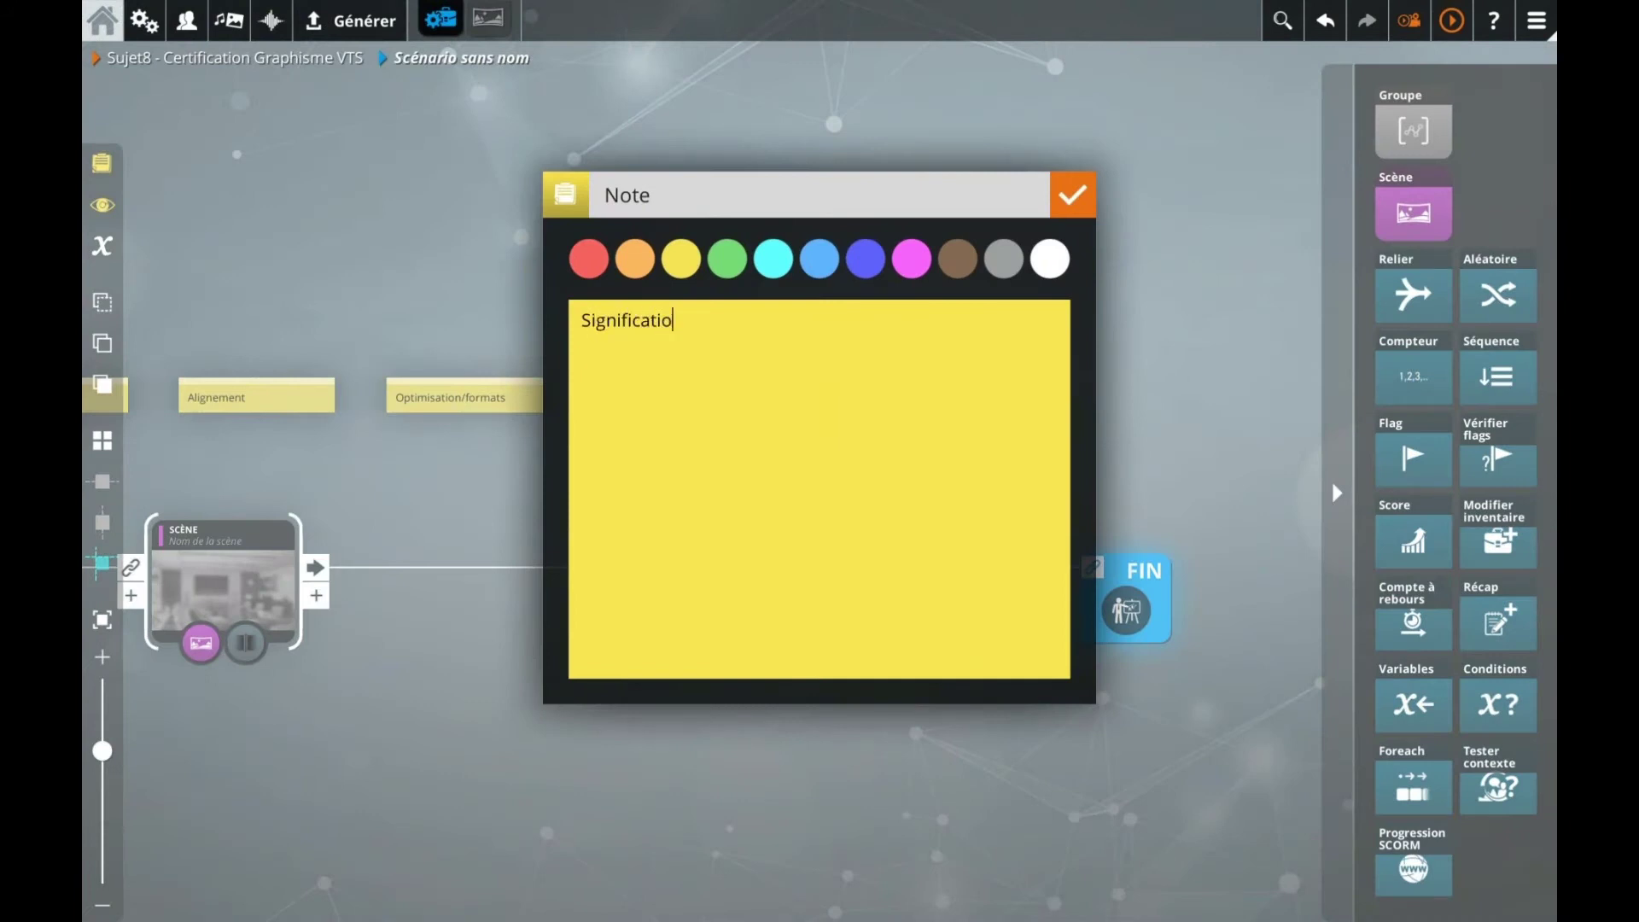
text(n des couleurs)
click(531, 355)
click(670, 469)
Step: Move the FIN block farther along and add a note reading "Typographie" after Signification des couleurs
scroll(675, 470, down, 2)
drag(684, 468, 726, 482)
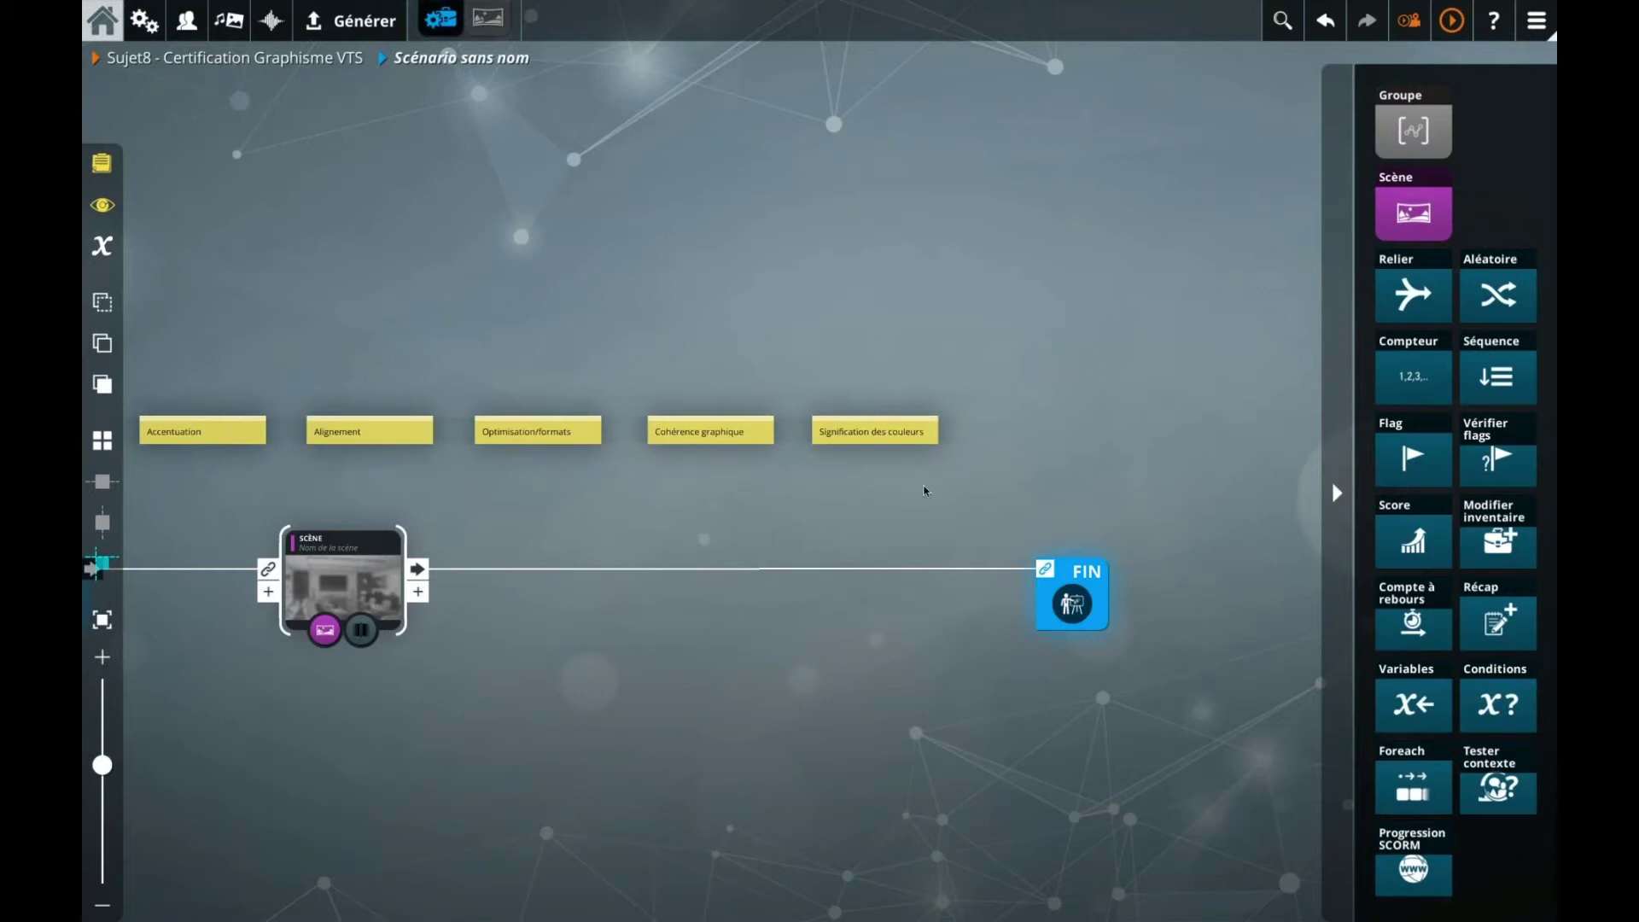
scroll(957, 493, up, 1)
scroll(957, 493, up, 1)
drag(980, 493, 765, 488)
drag(890, 594, 1170, 591)
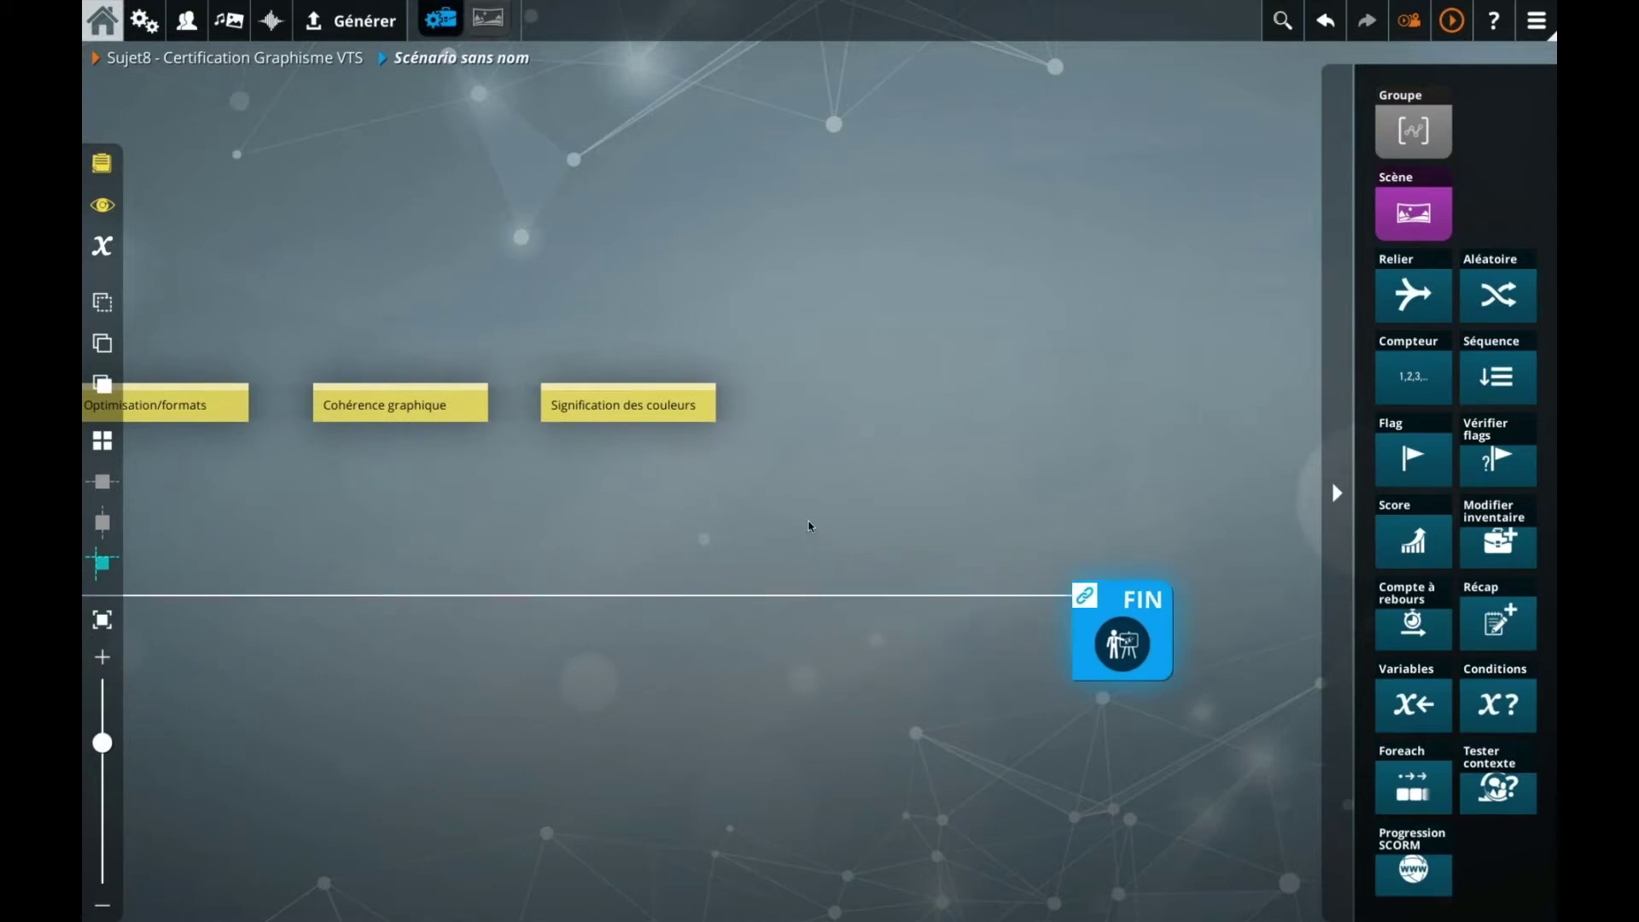
click(749, 461)
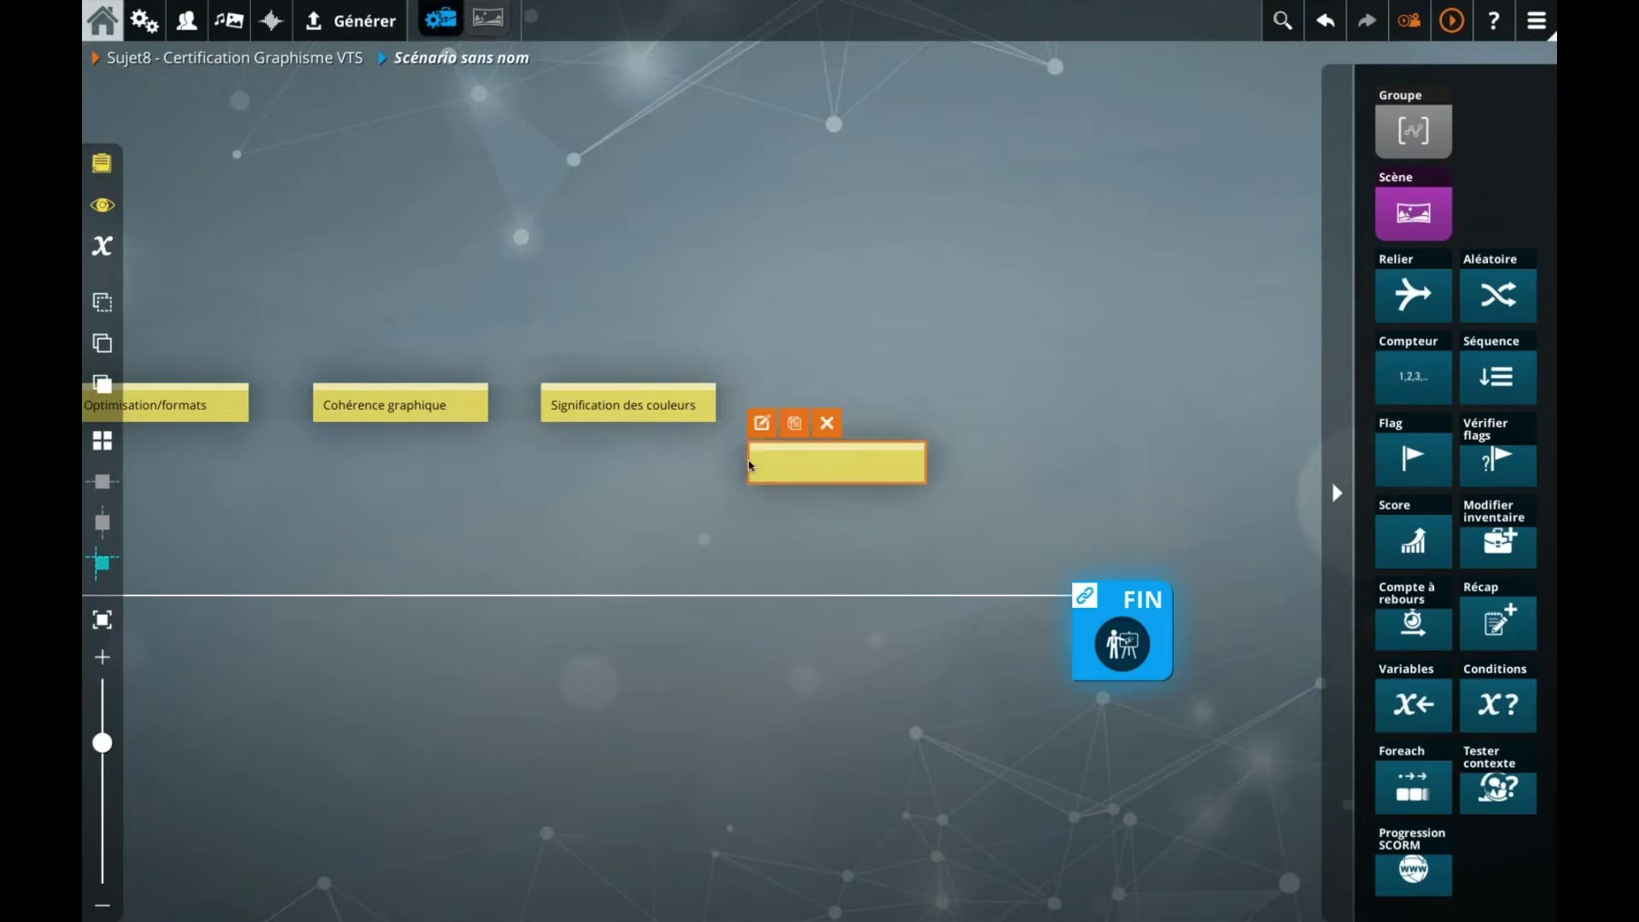
double_click(867, 402)
text(Typographie)
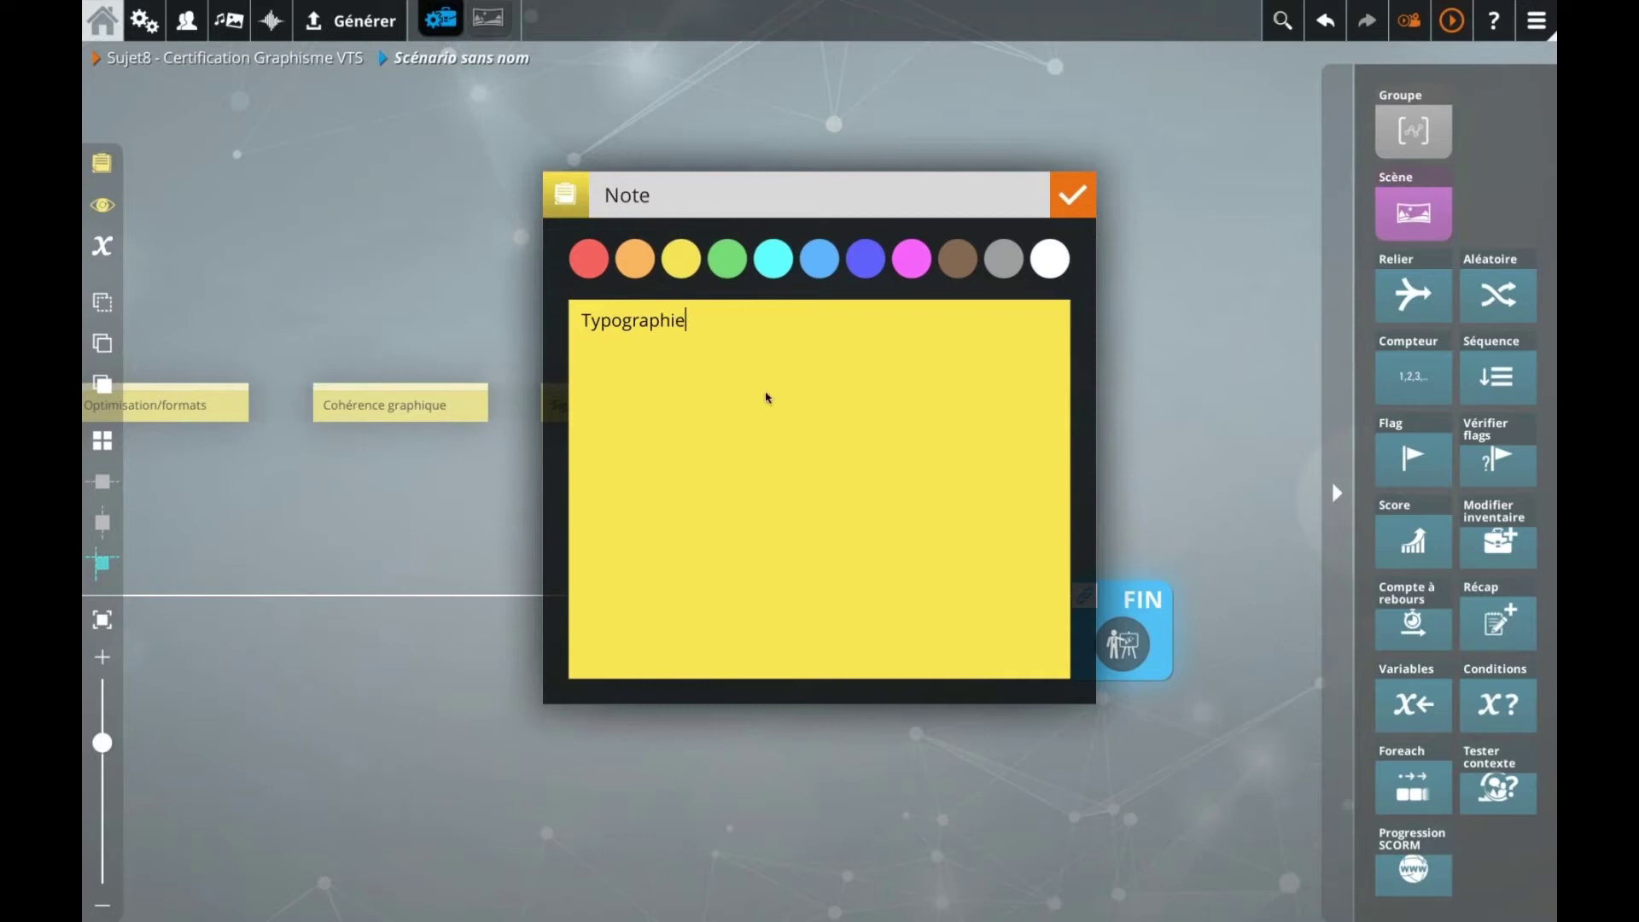
key(Escape)
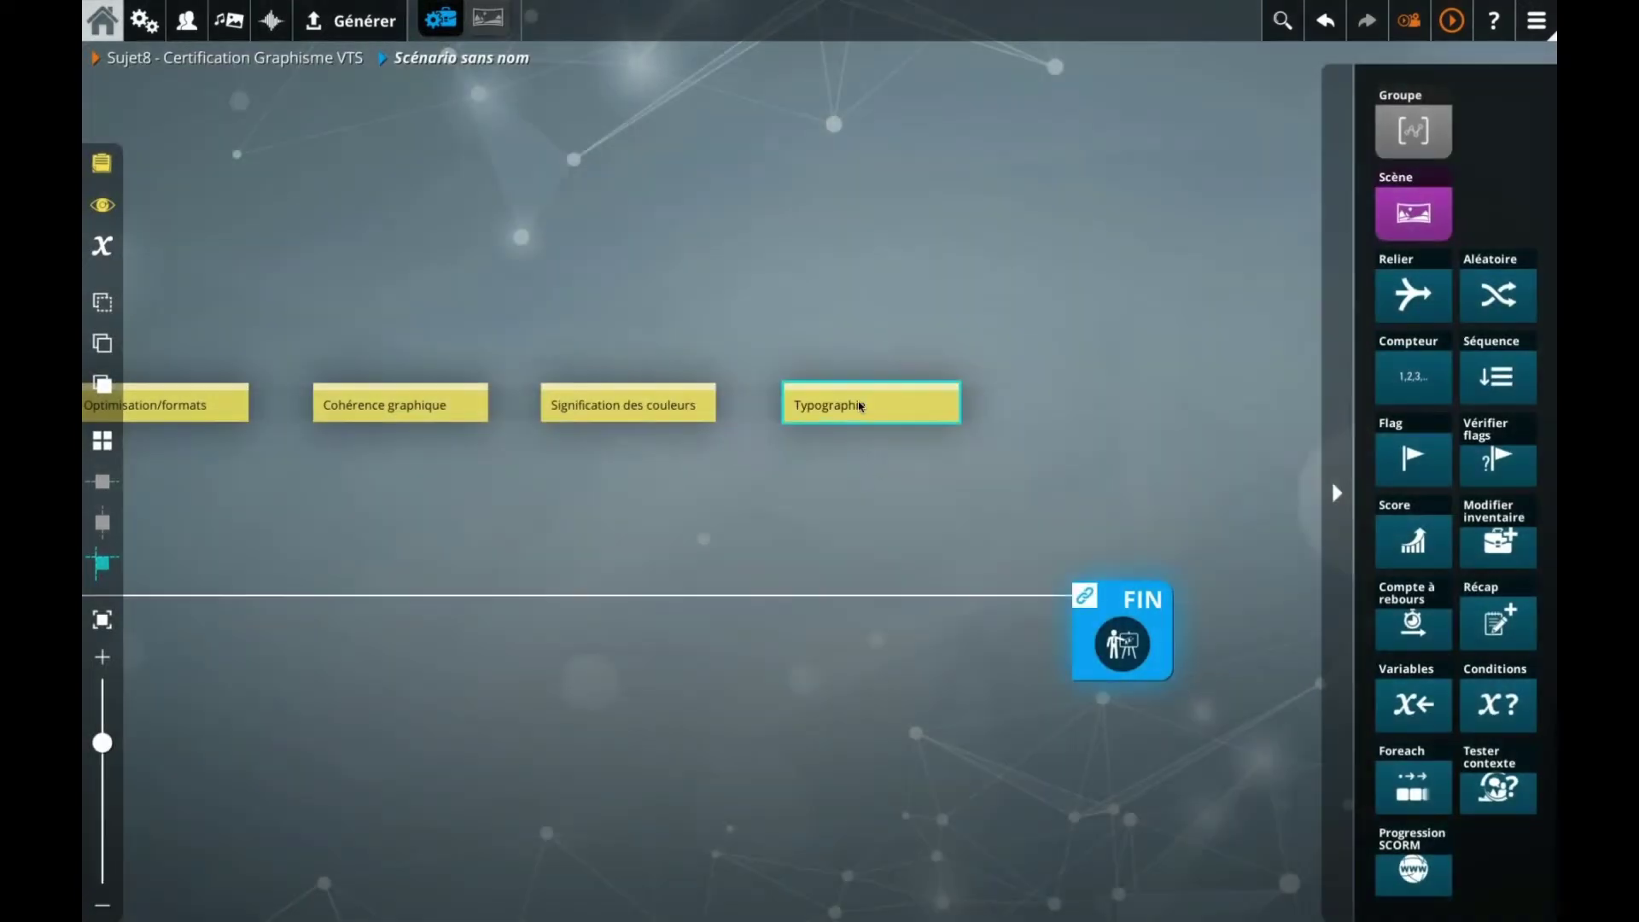
Step: Move the FIN block farther along and add a note reading "Affichage d'éléments" after Typographie
drag(911, 505, 712, 498)
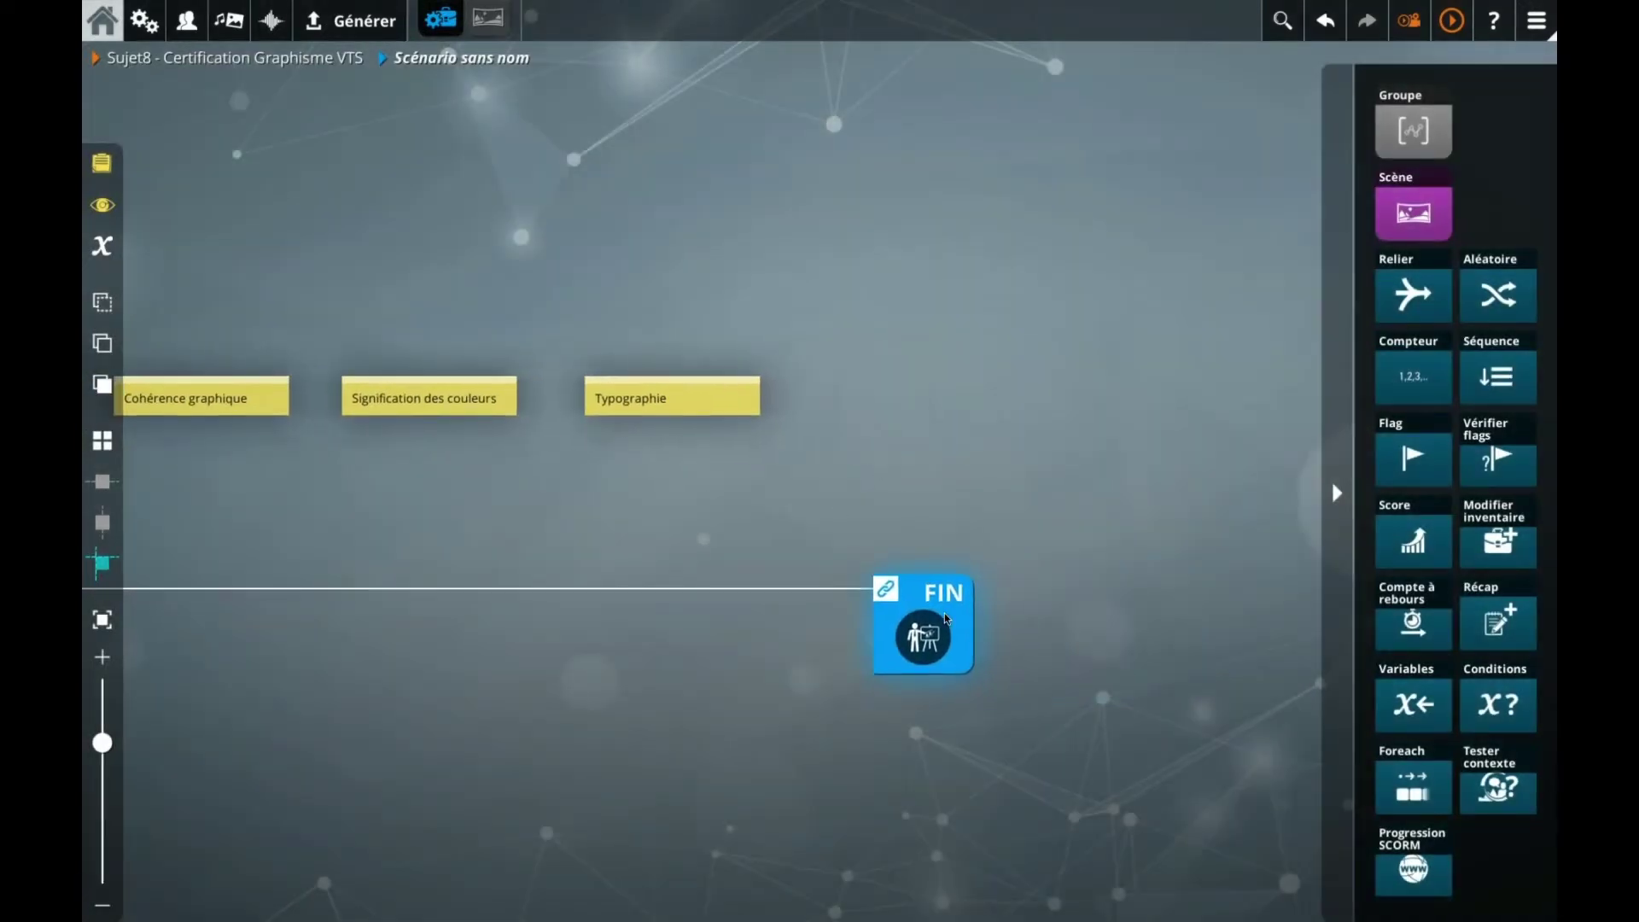
drag(946, 618, 1103, 618)
double_click(801, 487)
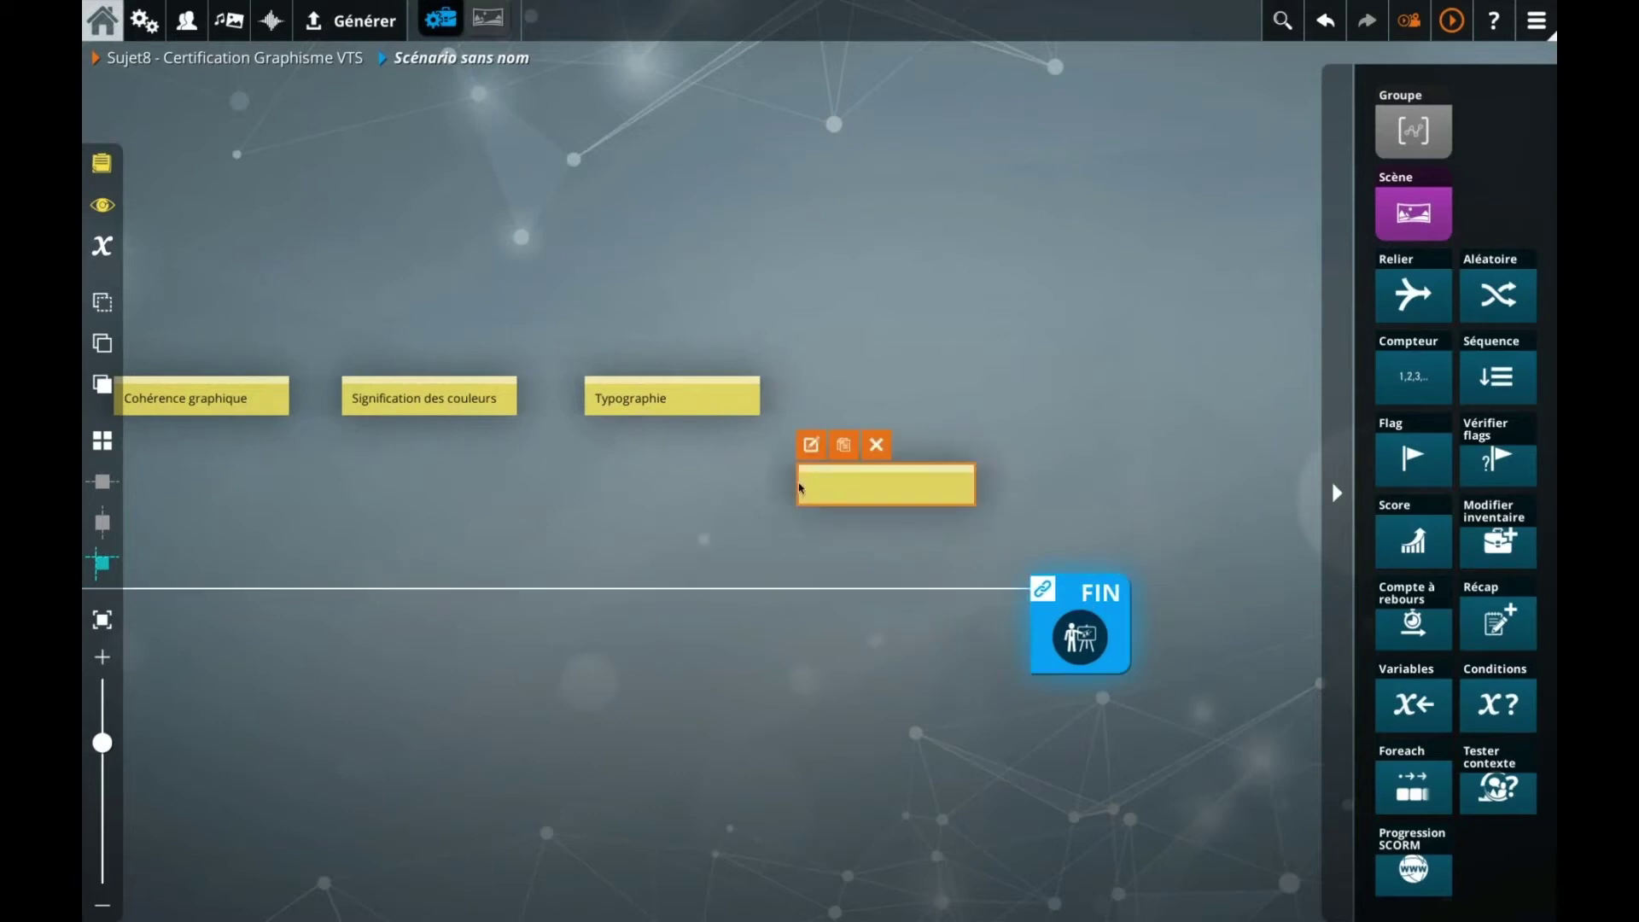
drag(801, 488, 830, 399)
click(841, 357)
text(Affichage d'éléments)
click(442, 474)
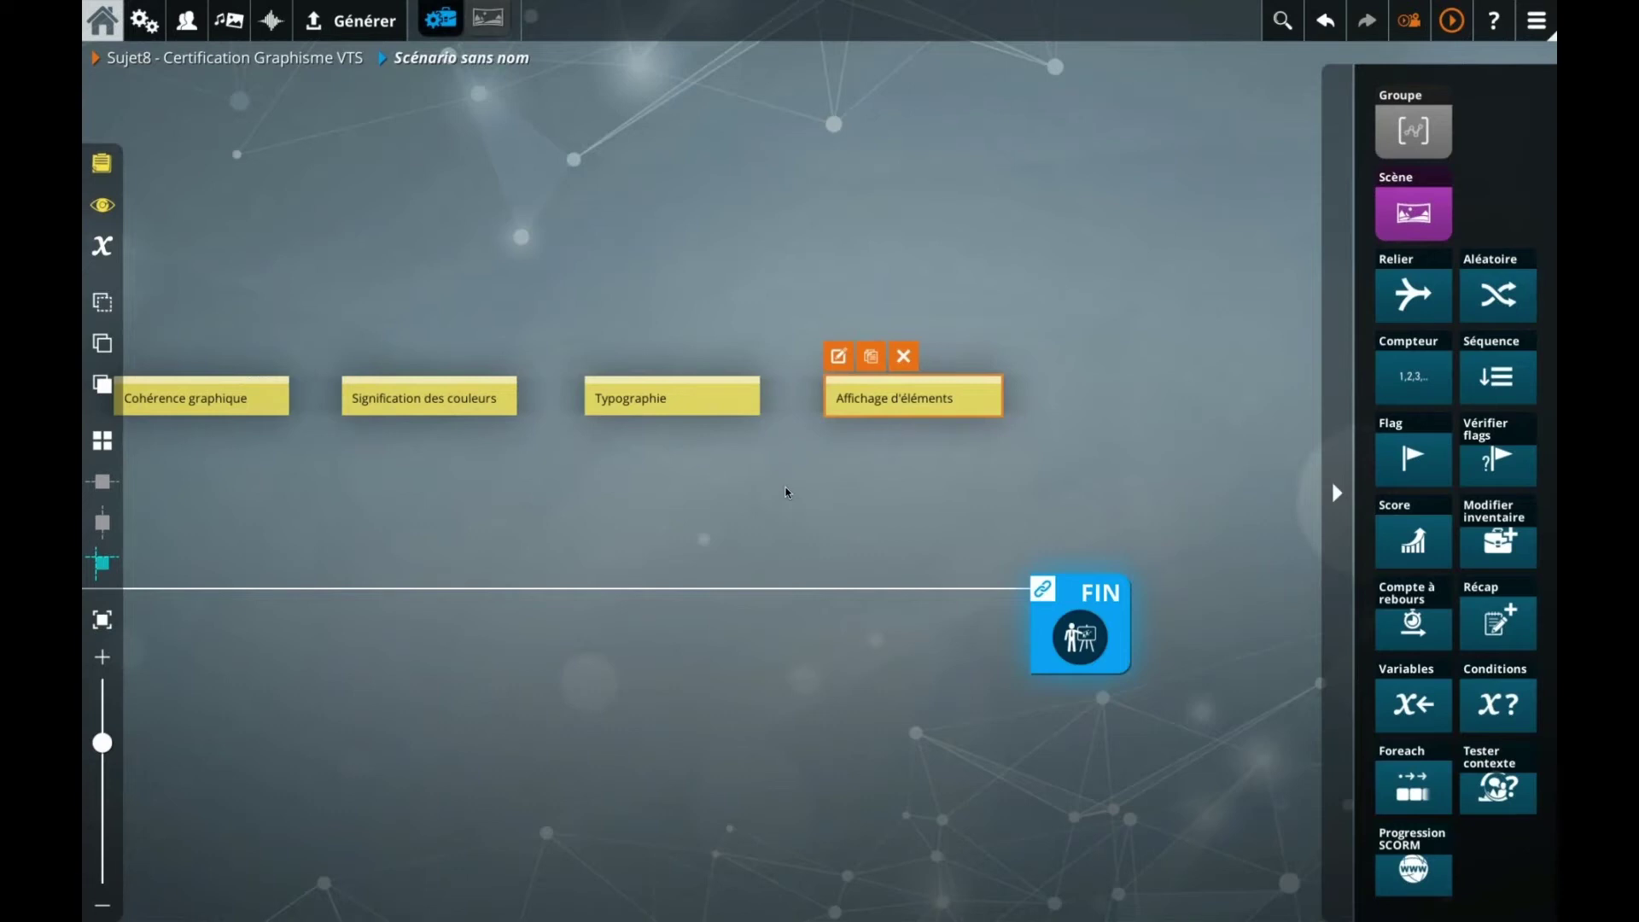
Step: Select all seven topic notes above the scenario flow and cut them from the scenario
scroll(821, 494, down, 1)
scroll(820, 493, down, 2)
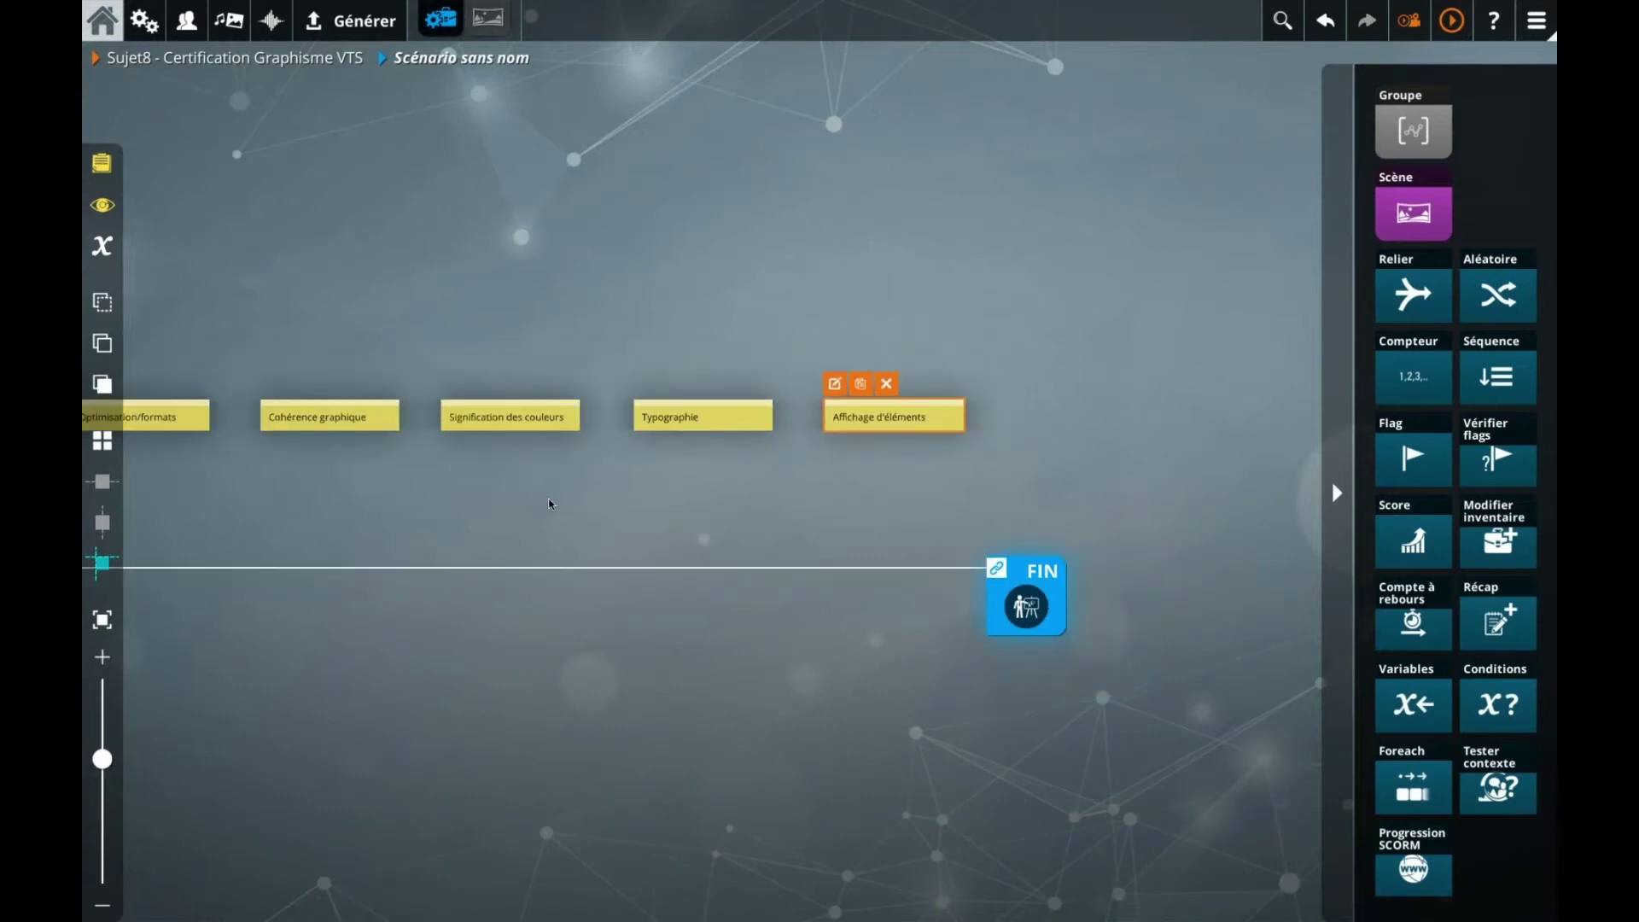
scroll(587, 499, down, 1)
drag(586, 500, 809, 469)
scroll(756, 488, down, 1)
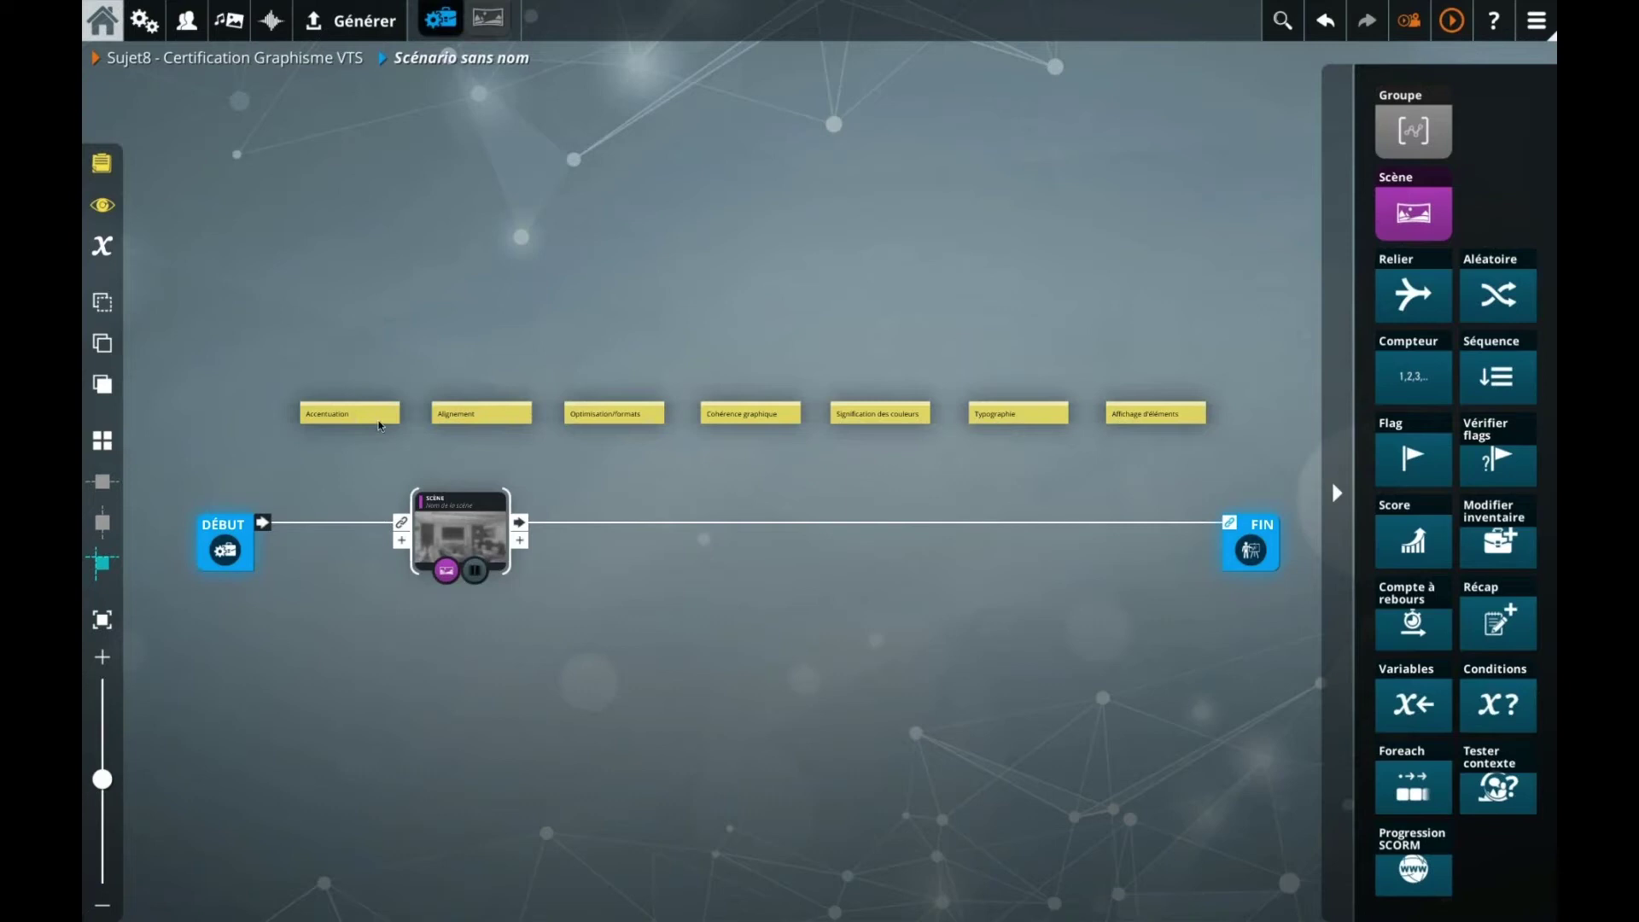
mouse_move(328, 432)
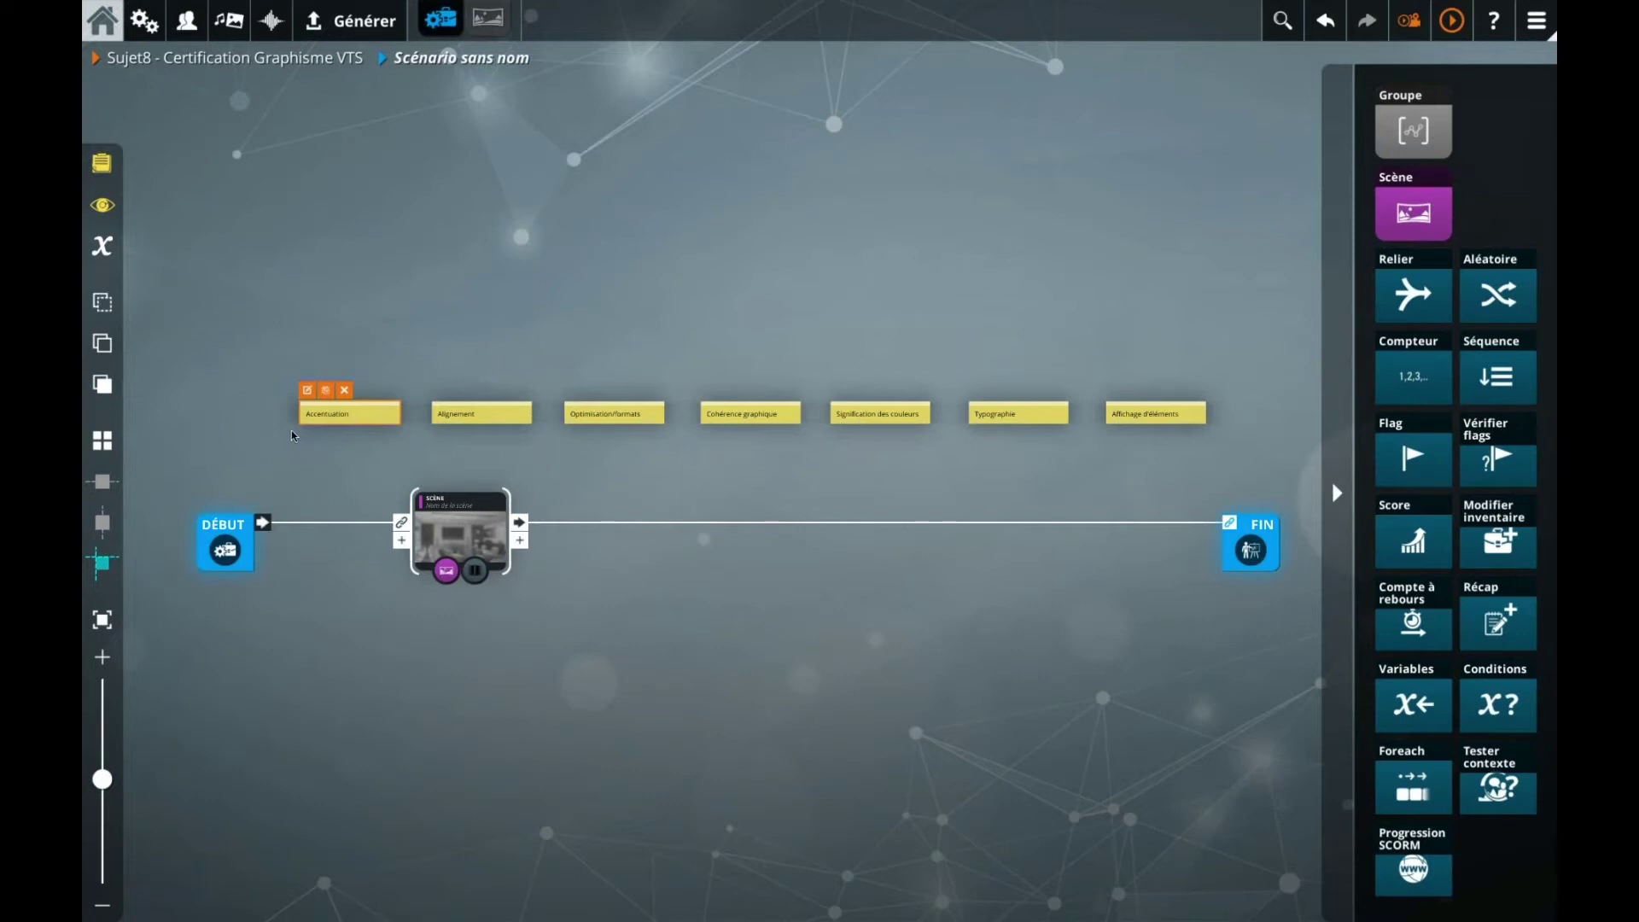
drag(274, 363, 907, 461)
shift+click(1155, 413)
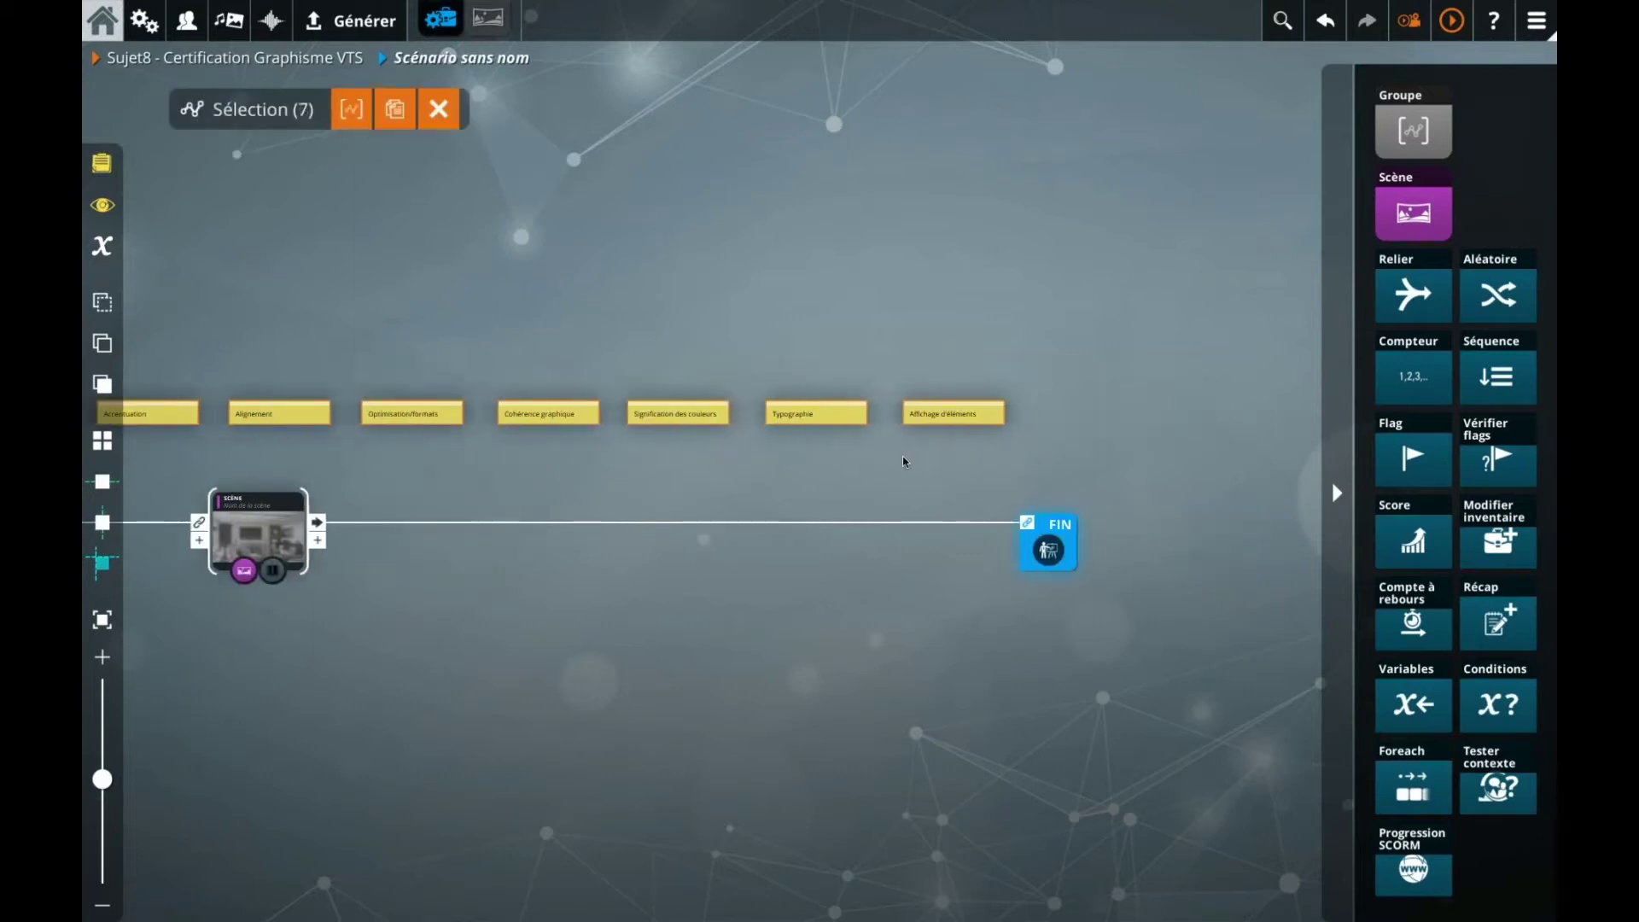
key(Delete)
Step: Open the scene in the flow, set its M1 backdrop to the Serious Factory image and validate the scene configuration
drag(625, 457, 846, 367)
scroll(447, 481, up, 3)
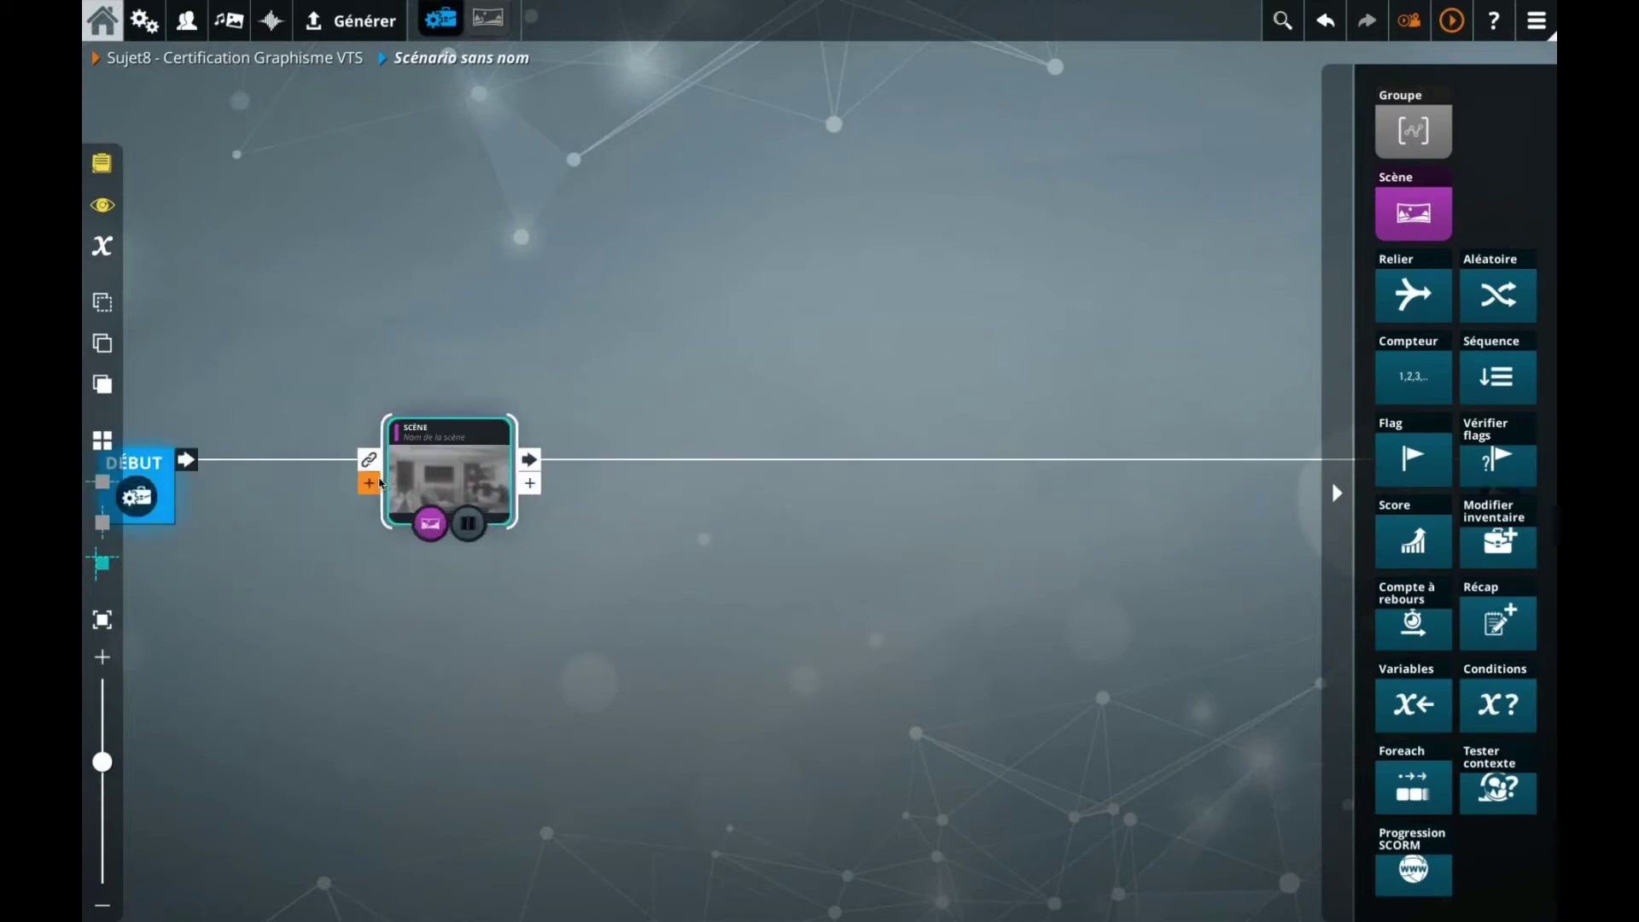
double_click(448, 480)
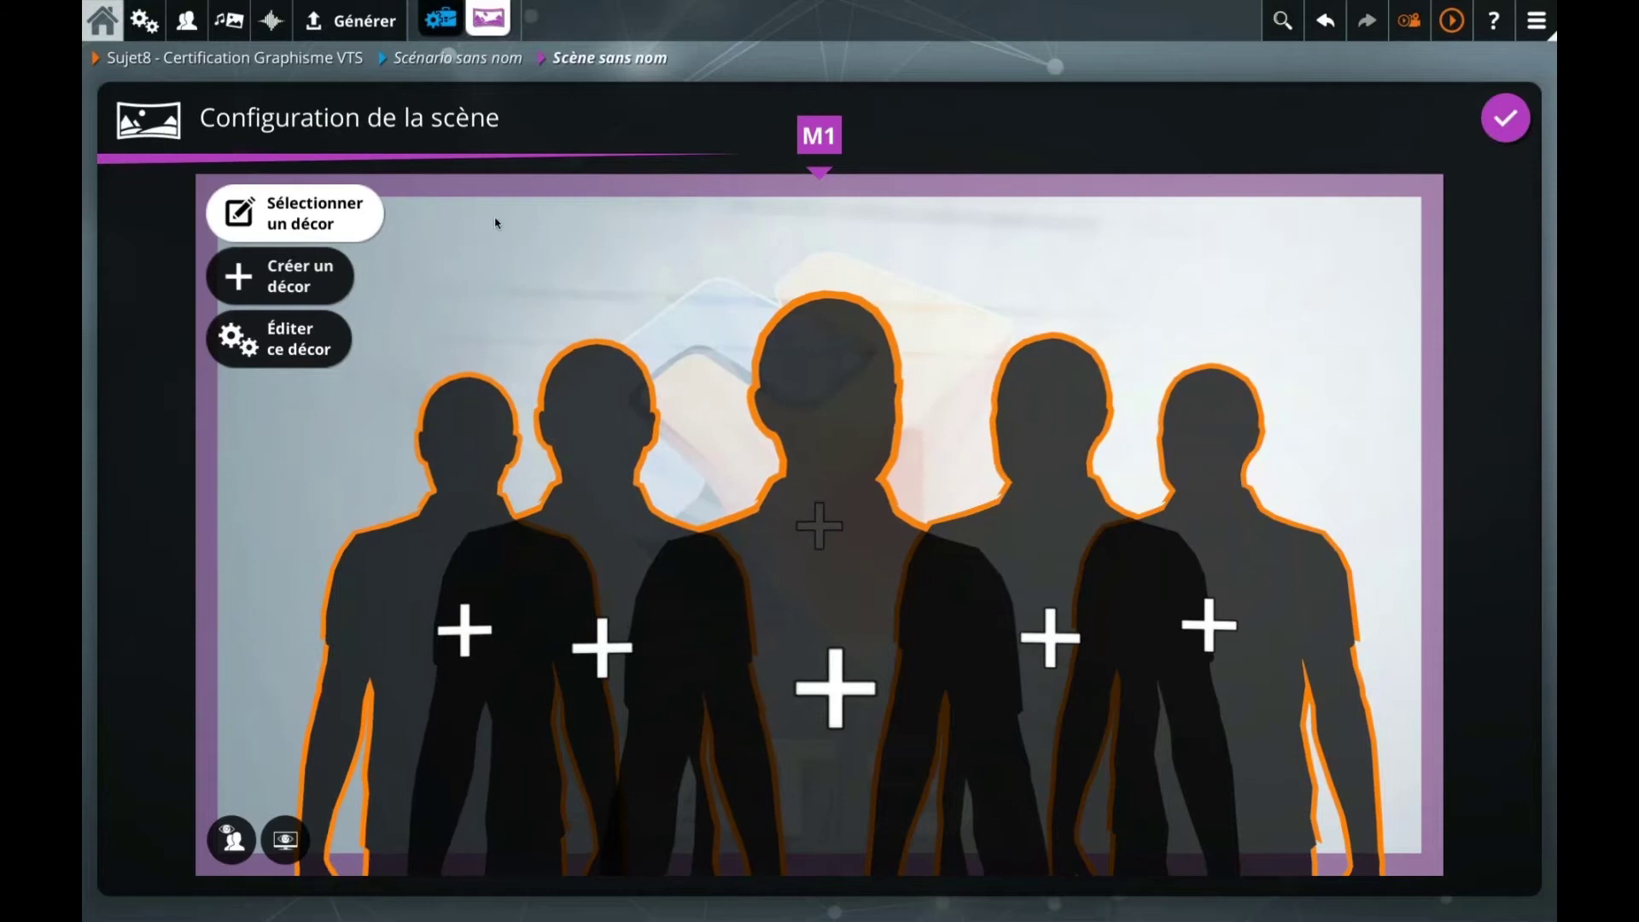
click(601, 194)
double_click(464, 260)
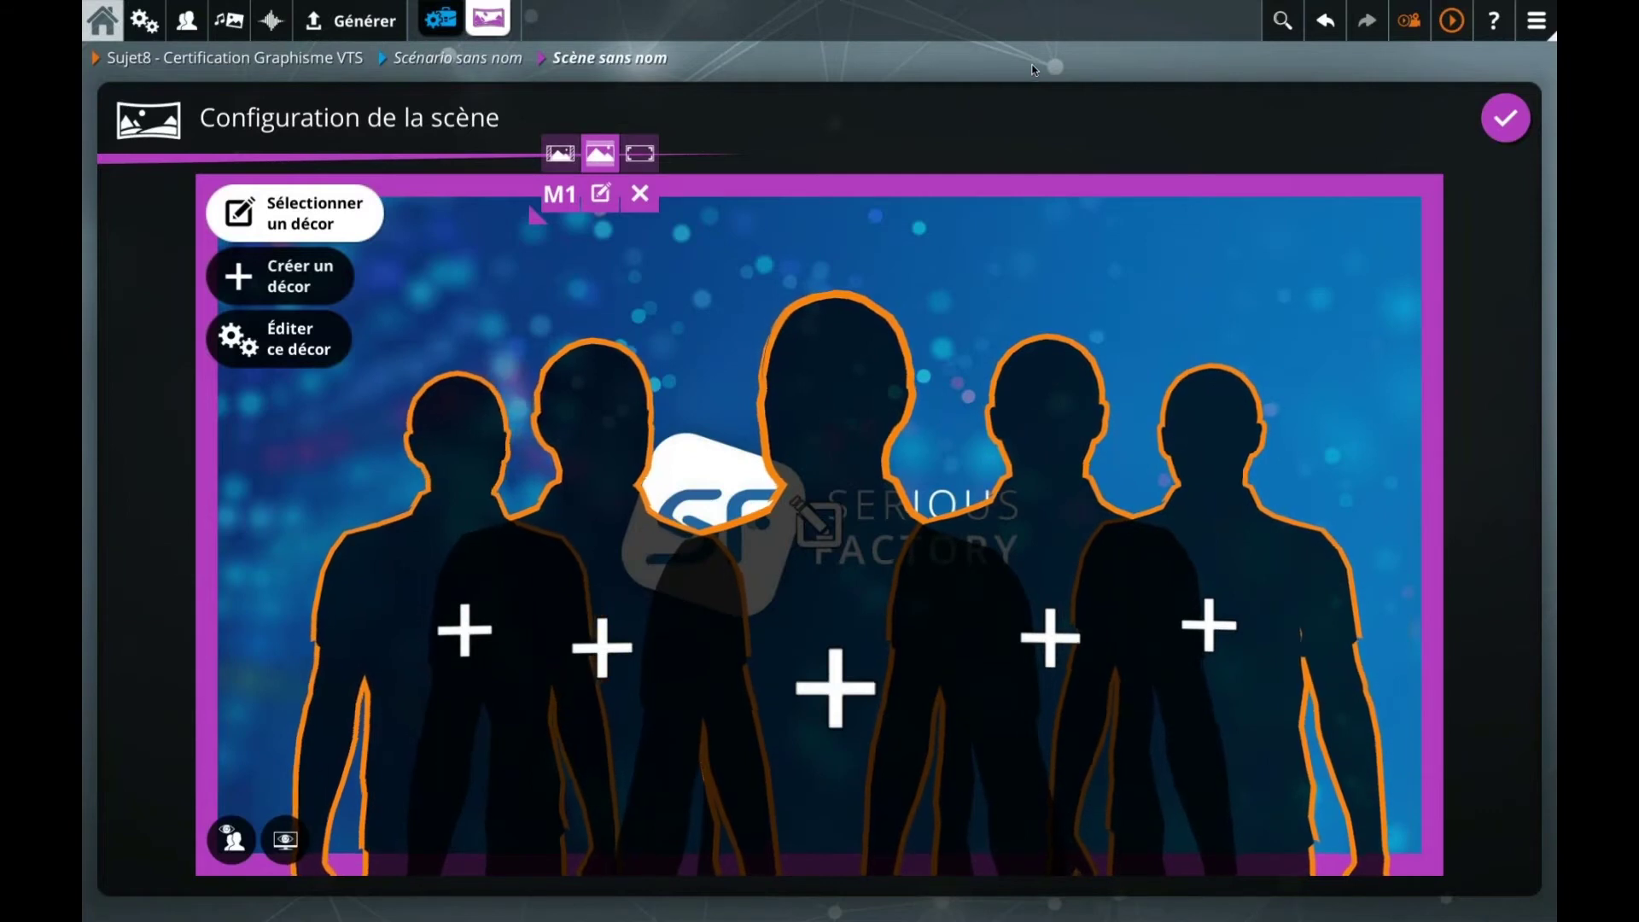
click(1505, 118)
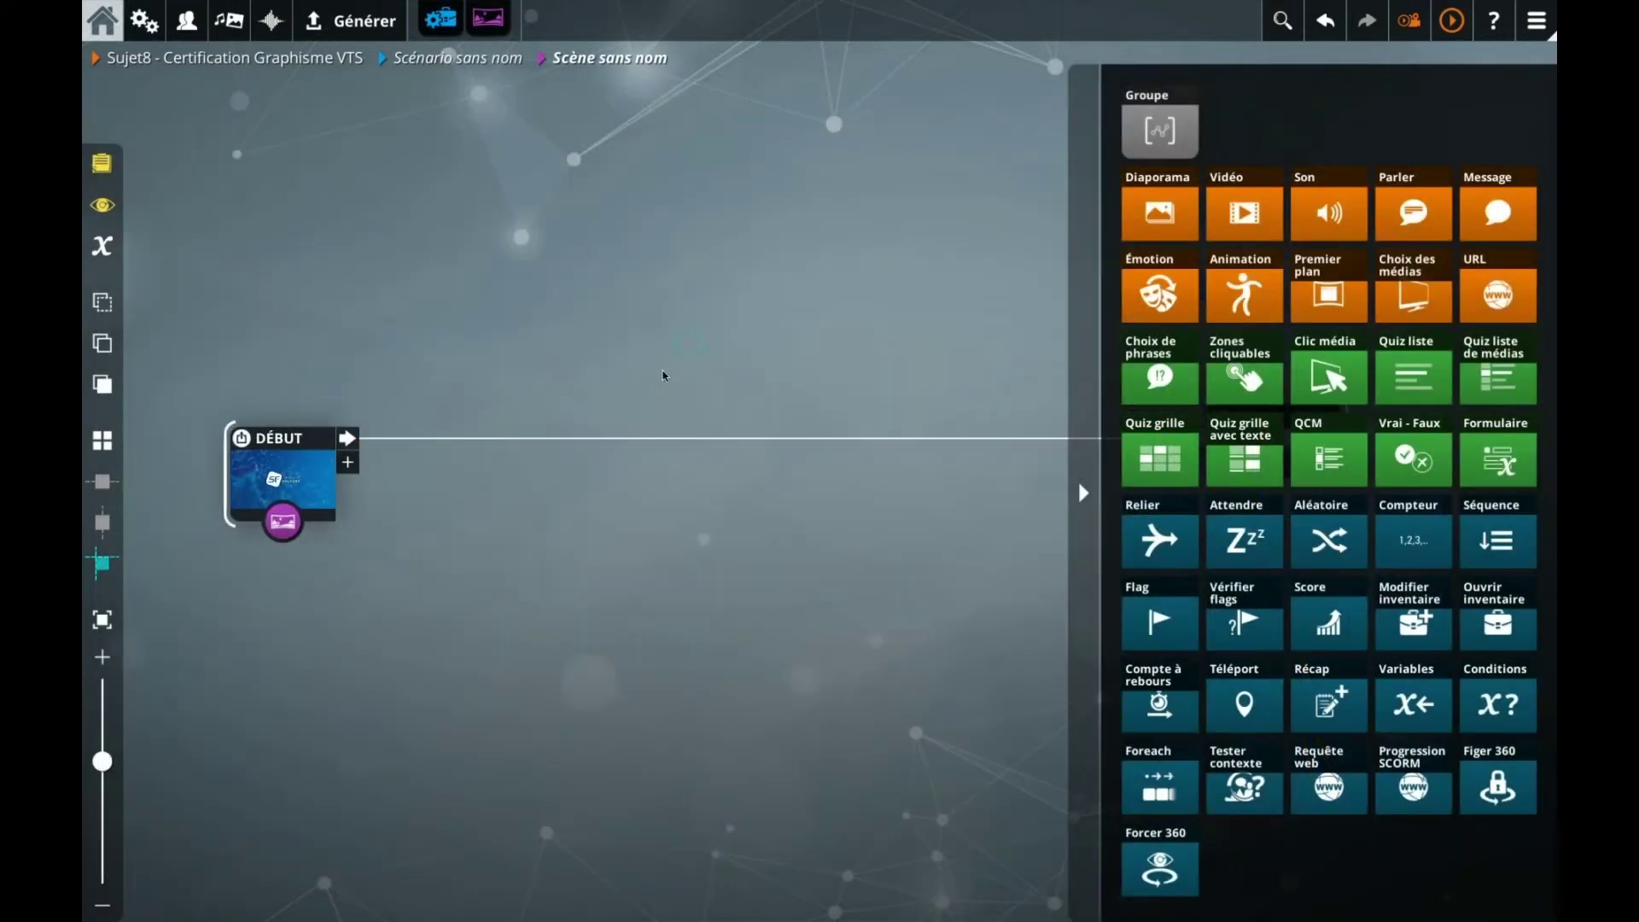
Step: Paste the seven topic notes into the scene, place them above the flow and move the DÉBUT block farther from FIN
key(ctrl+v)
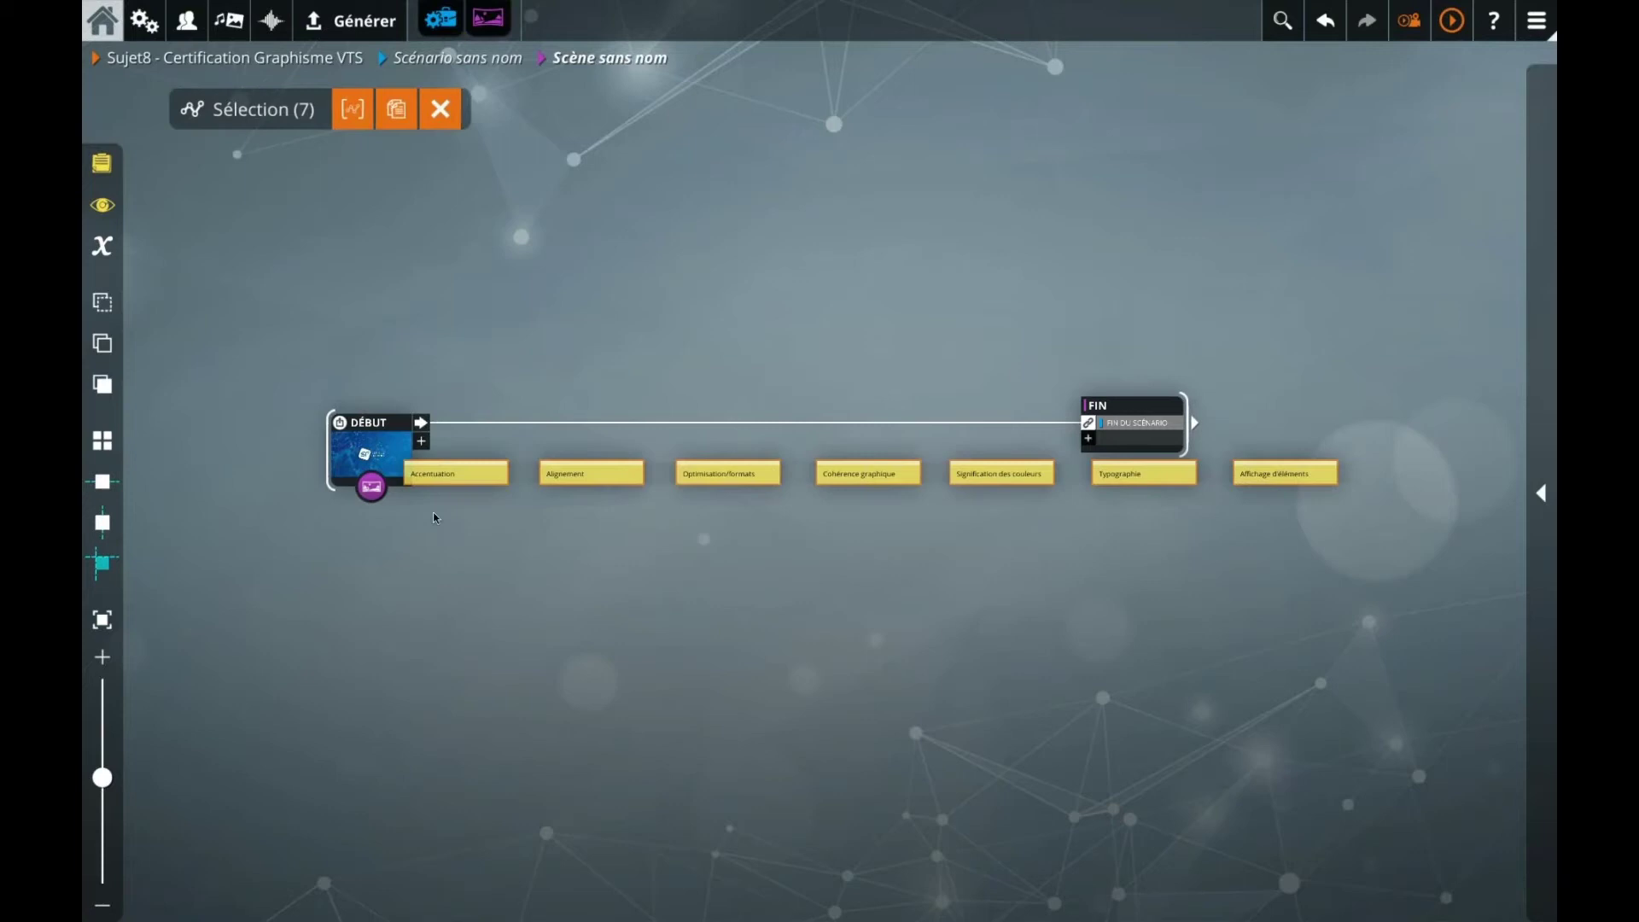
drag(457, 475, 514, 346)
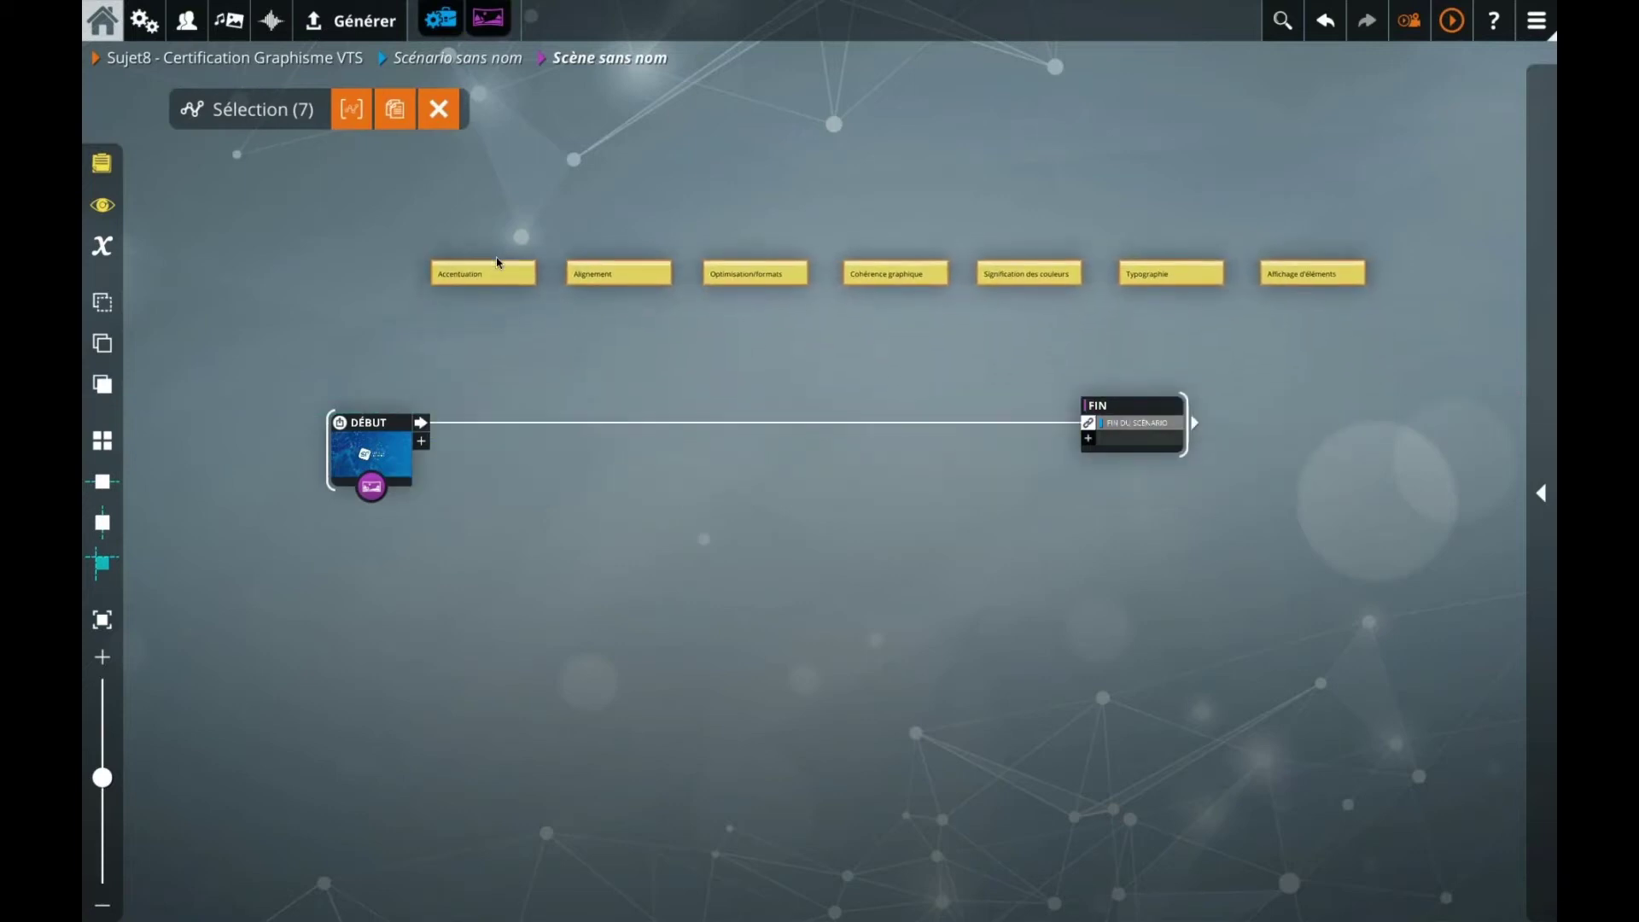
click(491, 351)
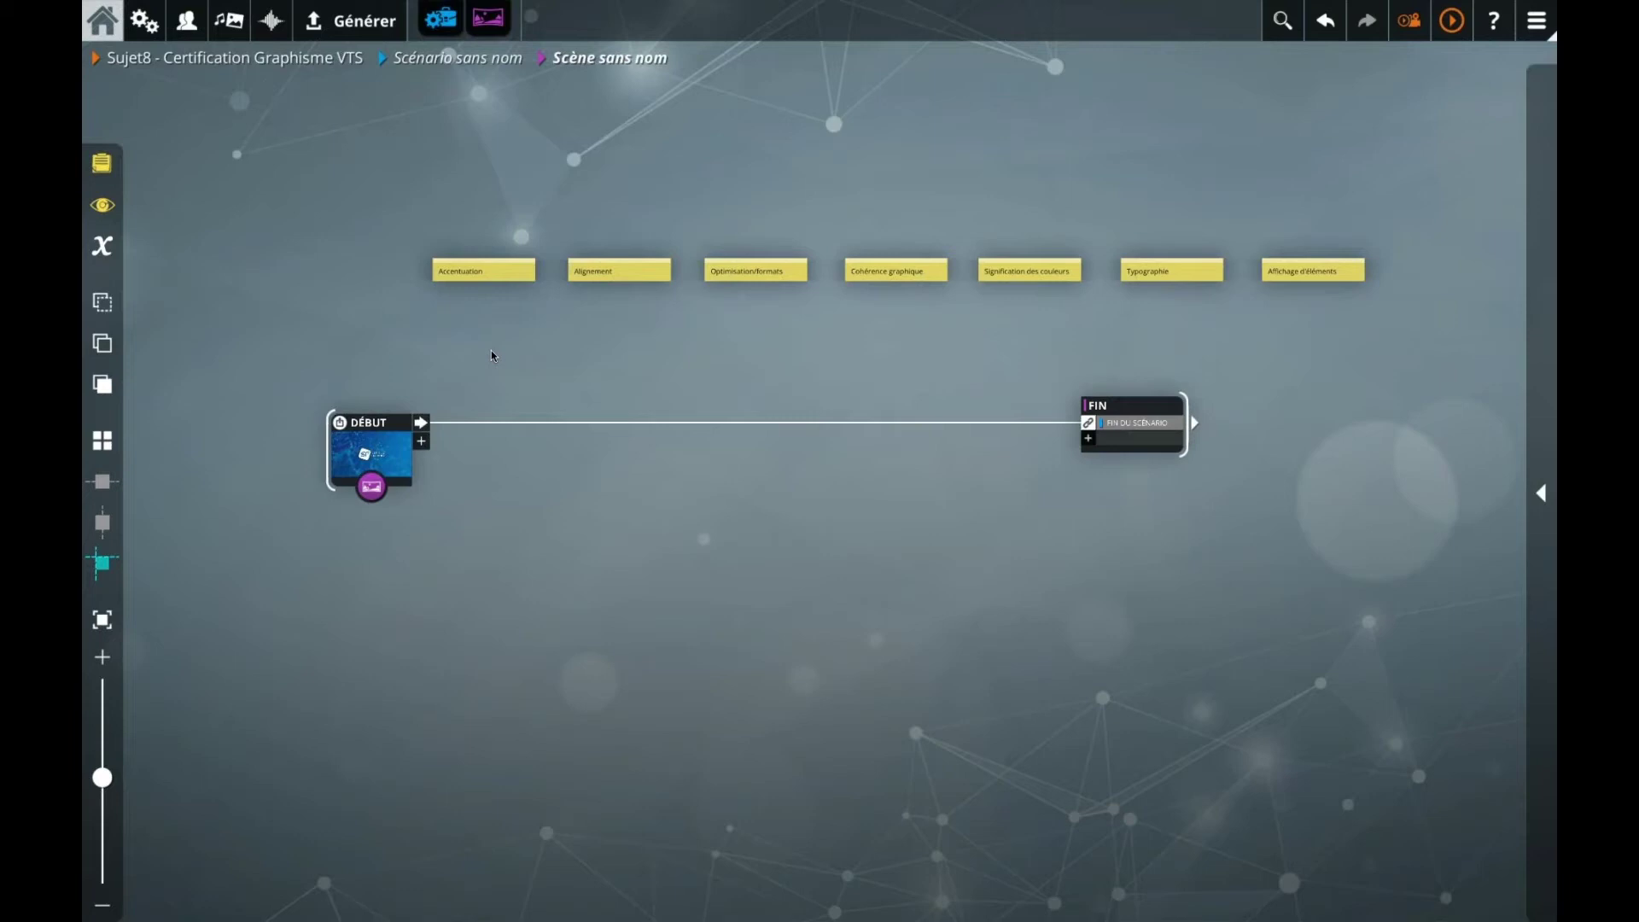
drag(354, 455, 211, 457)
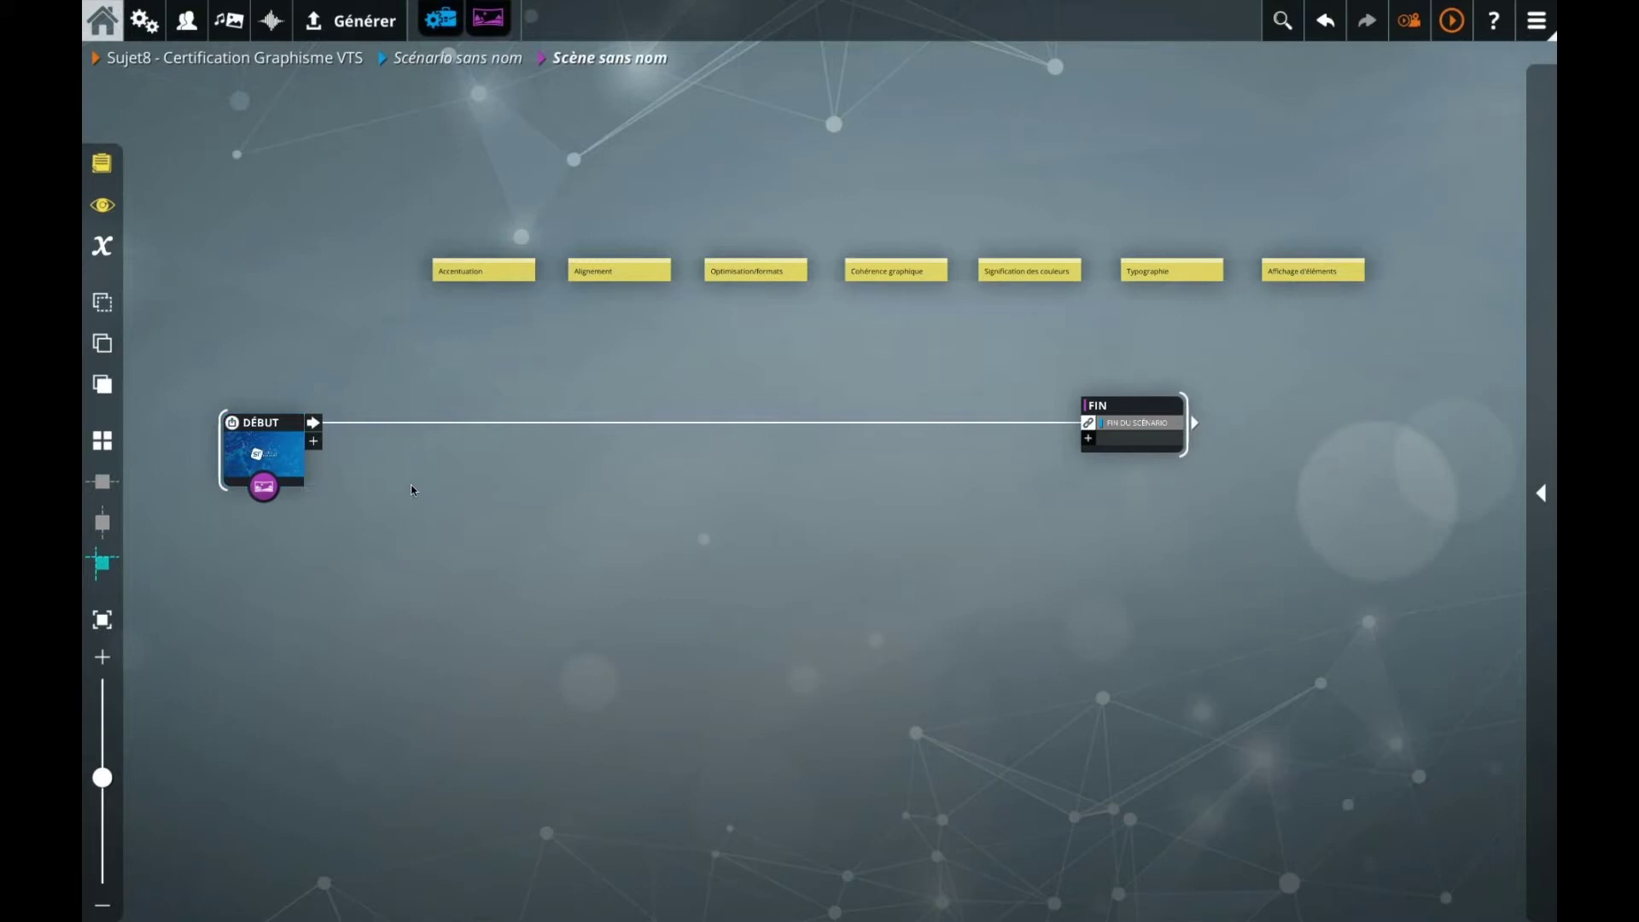
Step: Add a Zones cliquables block below the flow and create a zone named "Exemple" in it
click(1541, 493)
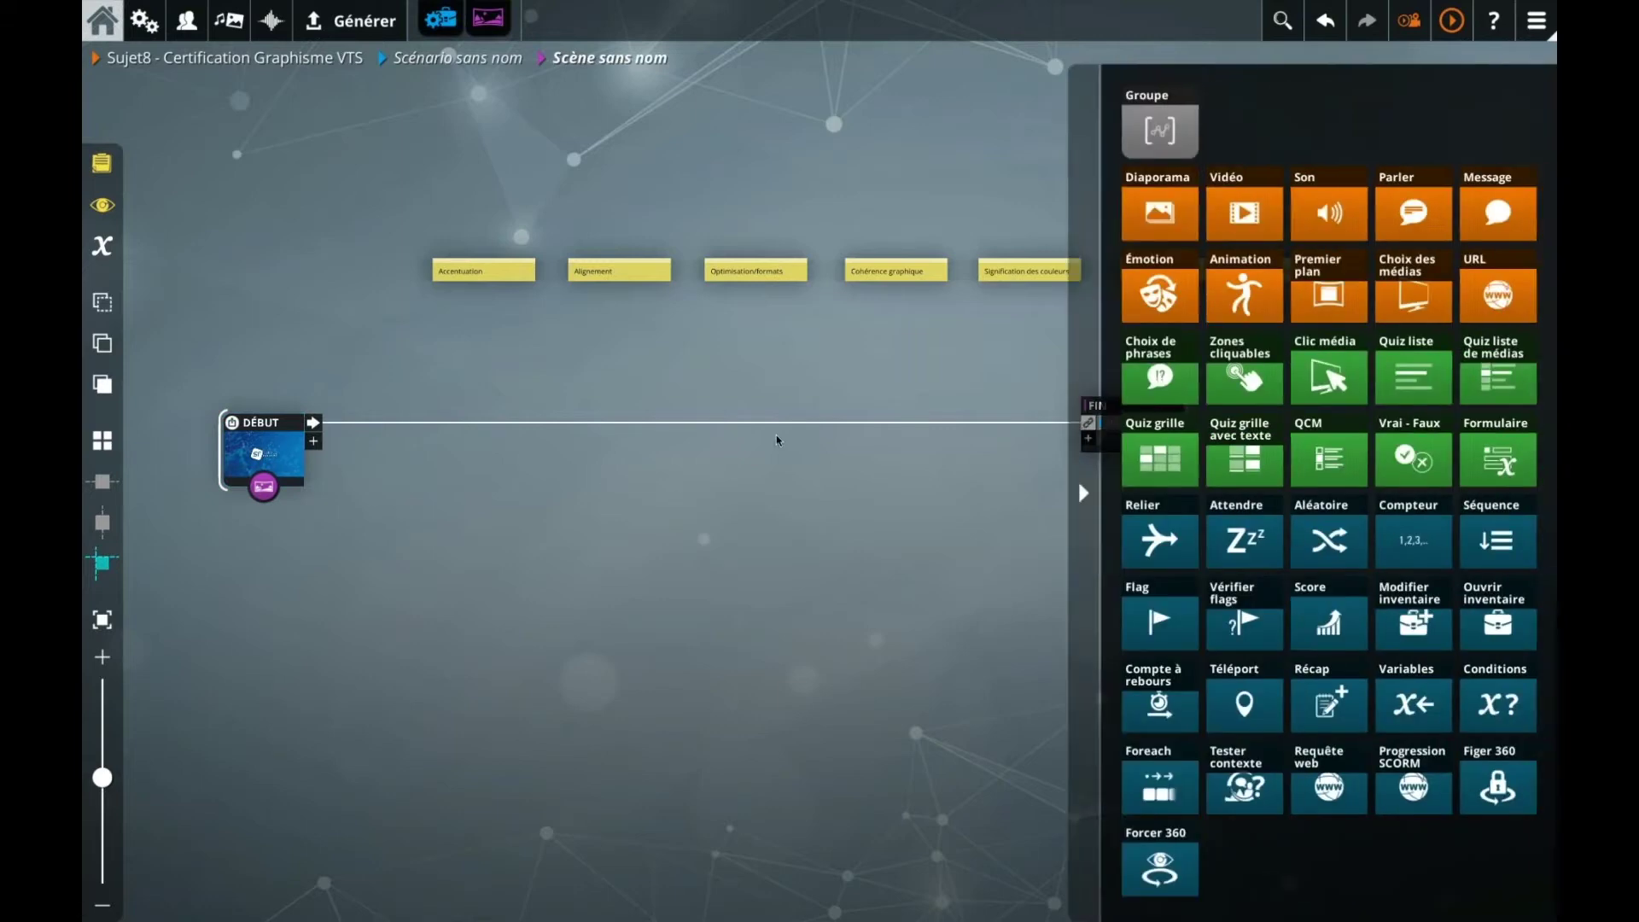
drag(1244, 375, 566, 560)
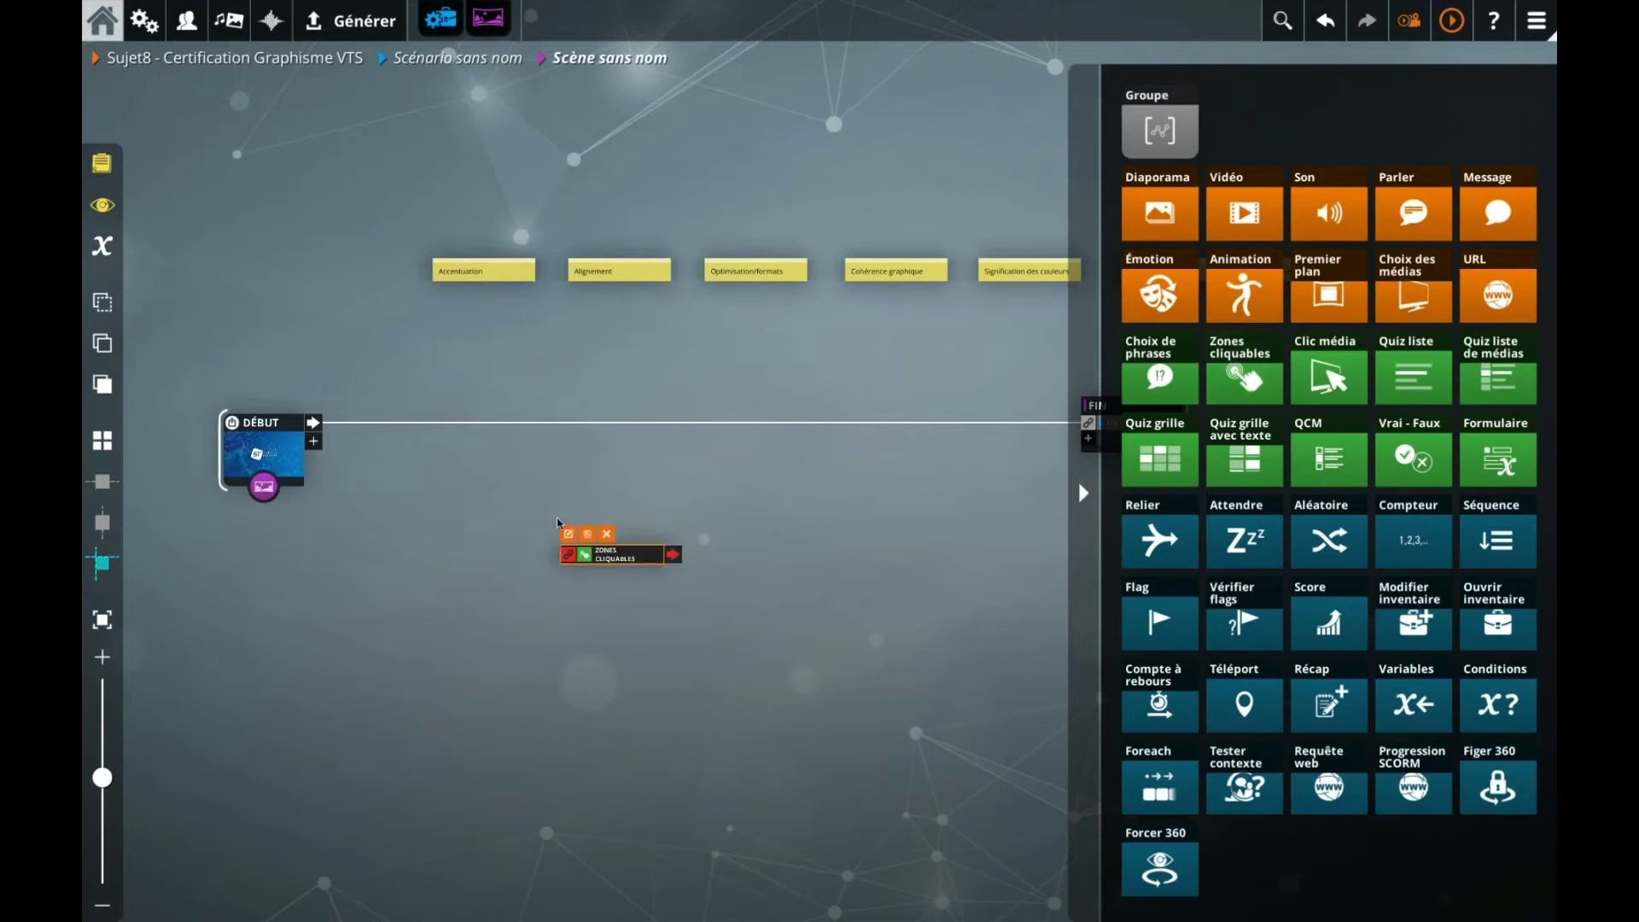
double_click(613, 559)
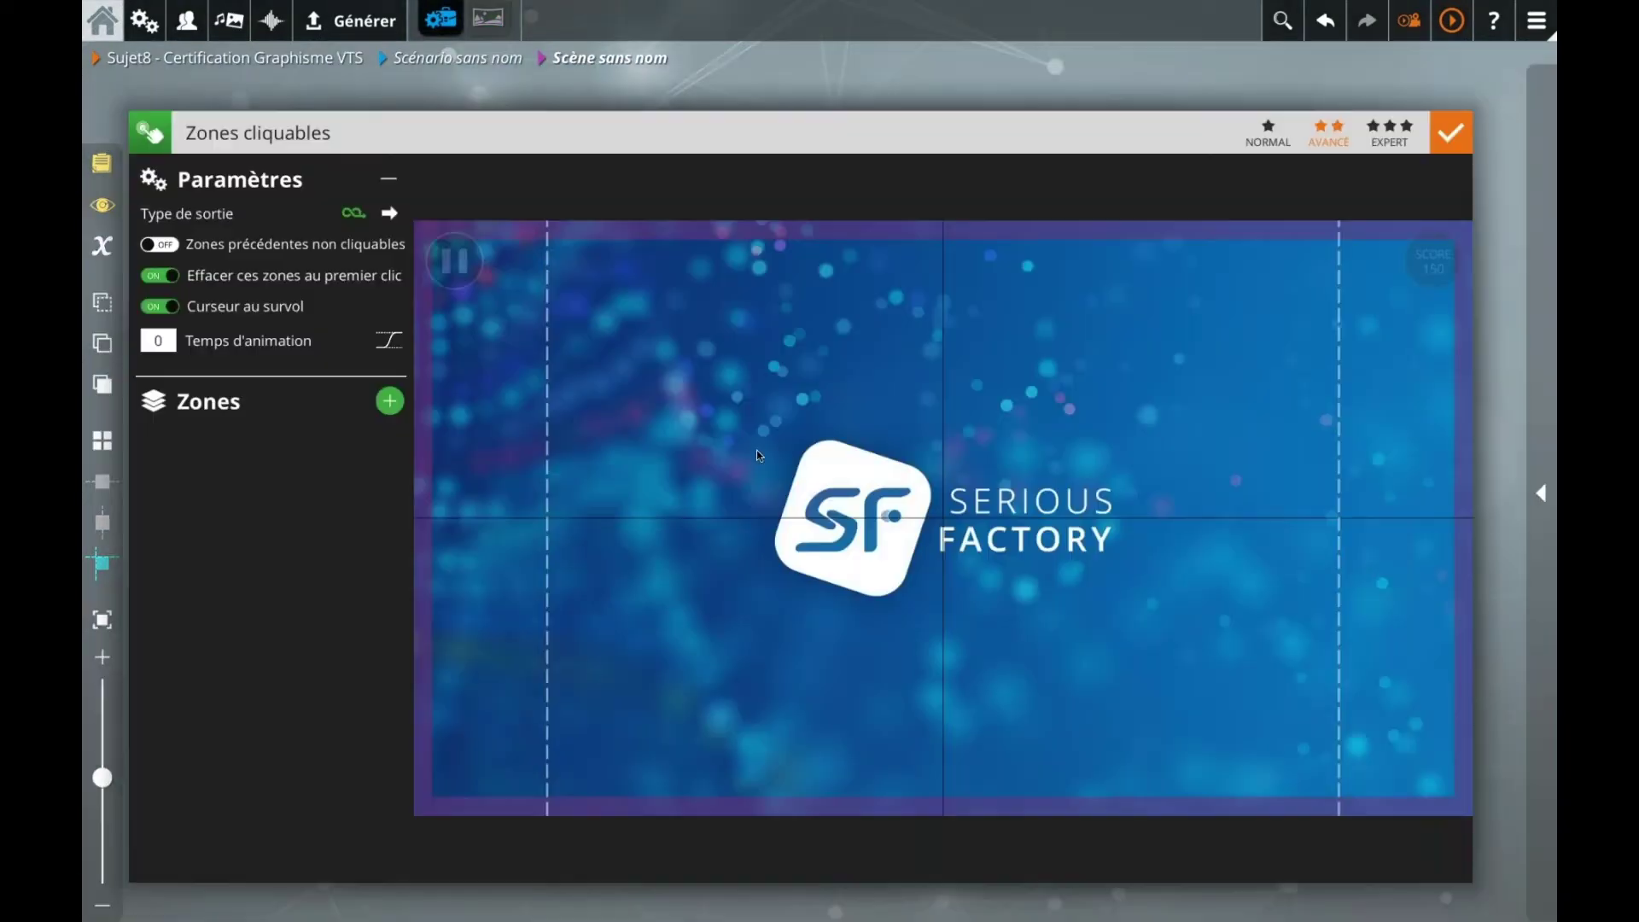
click(376, 389)
text(Exemple)
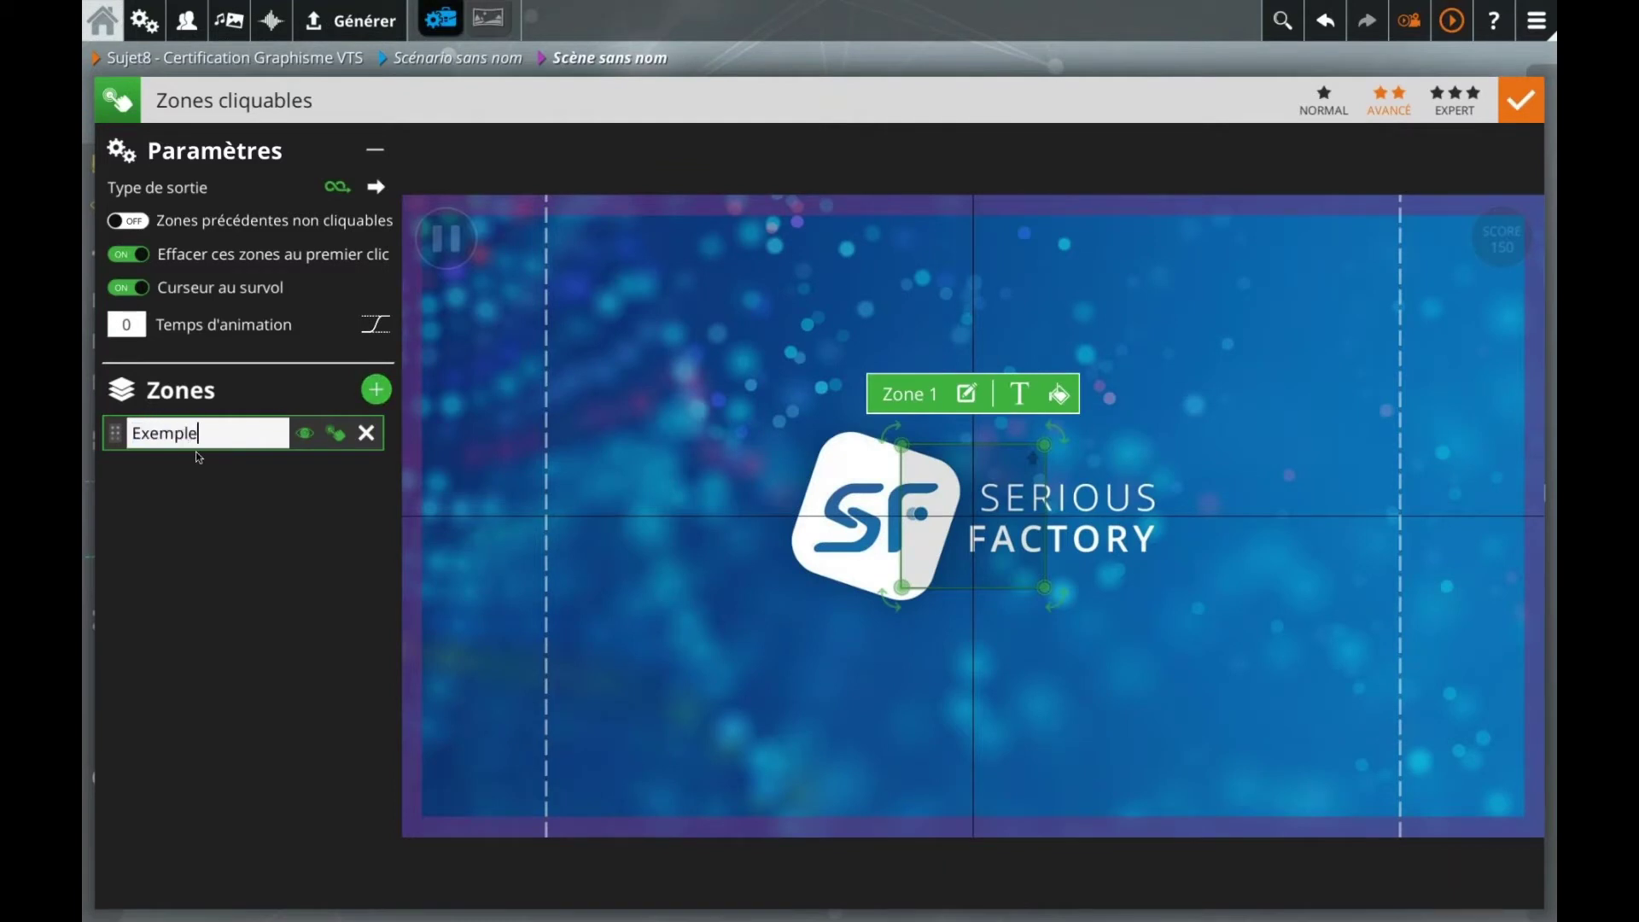
key(Return)
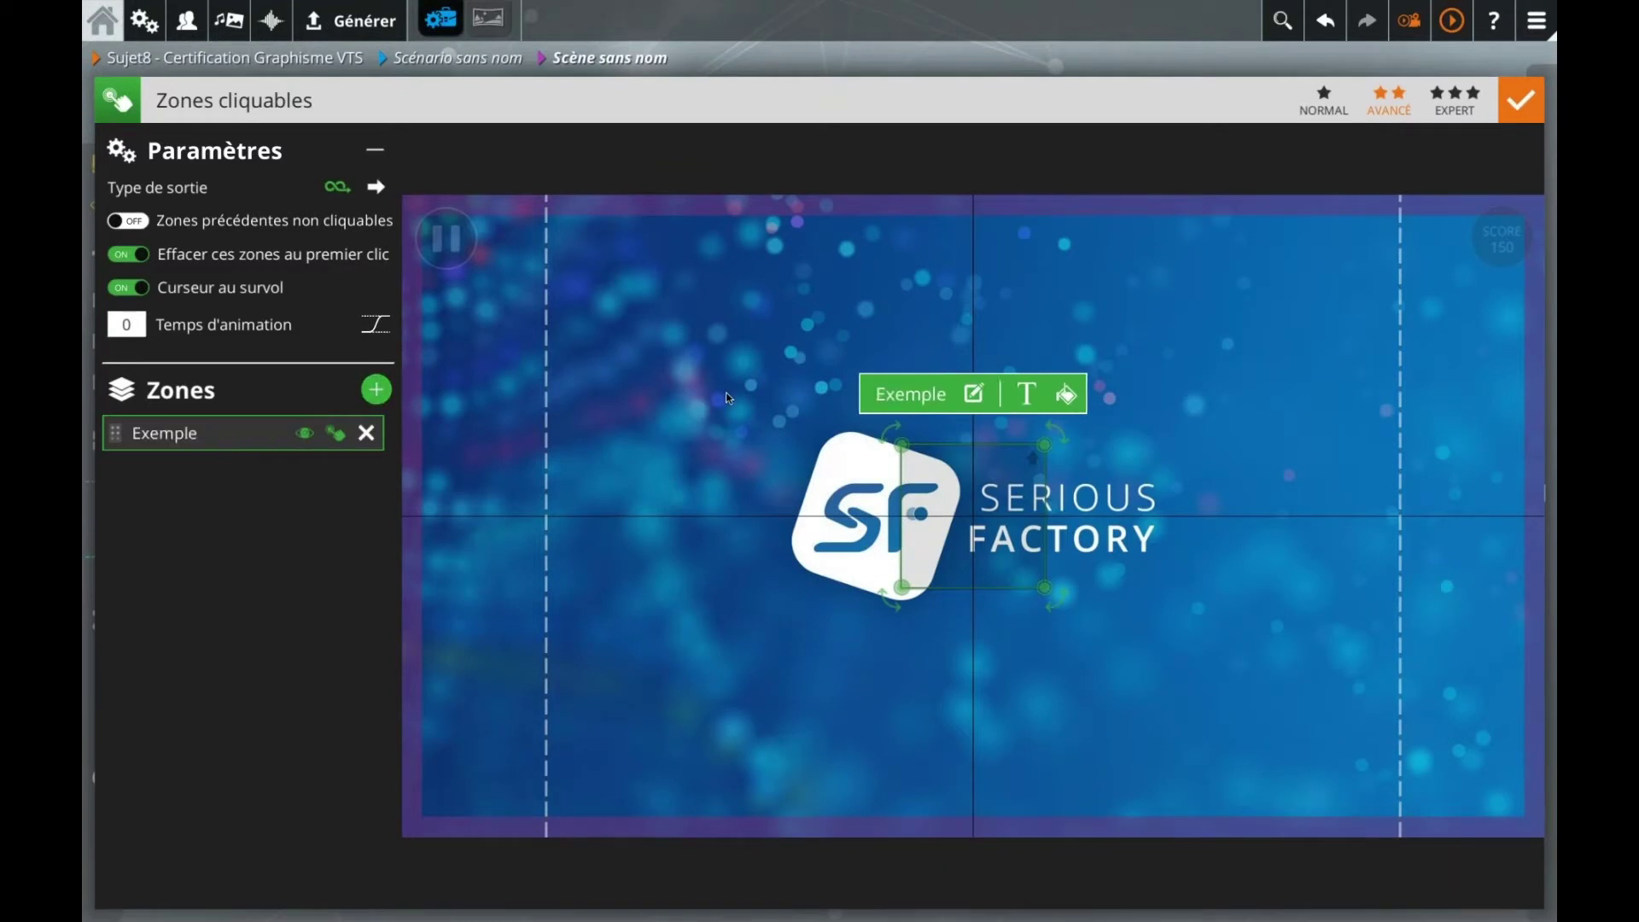
Step: Assign the 1-Alignement_Incorrect image to the Exemple zone and enlarge the zone around the middle of the scene
click(967, 394)
scroll(512, 510, down, 2)
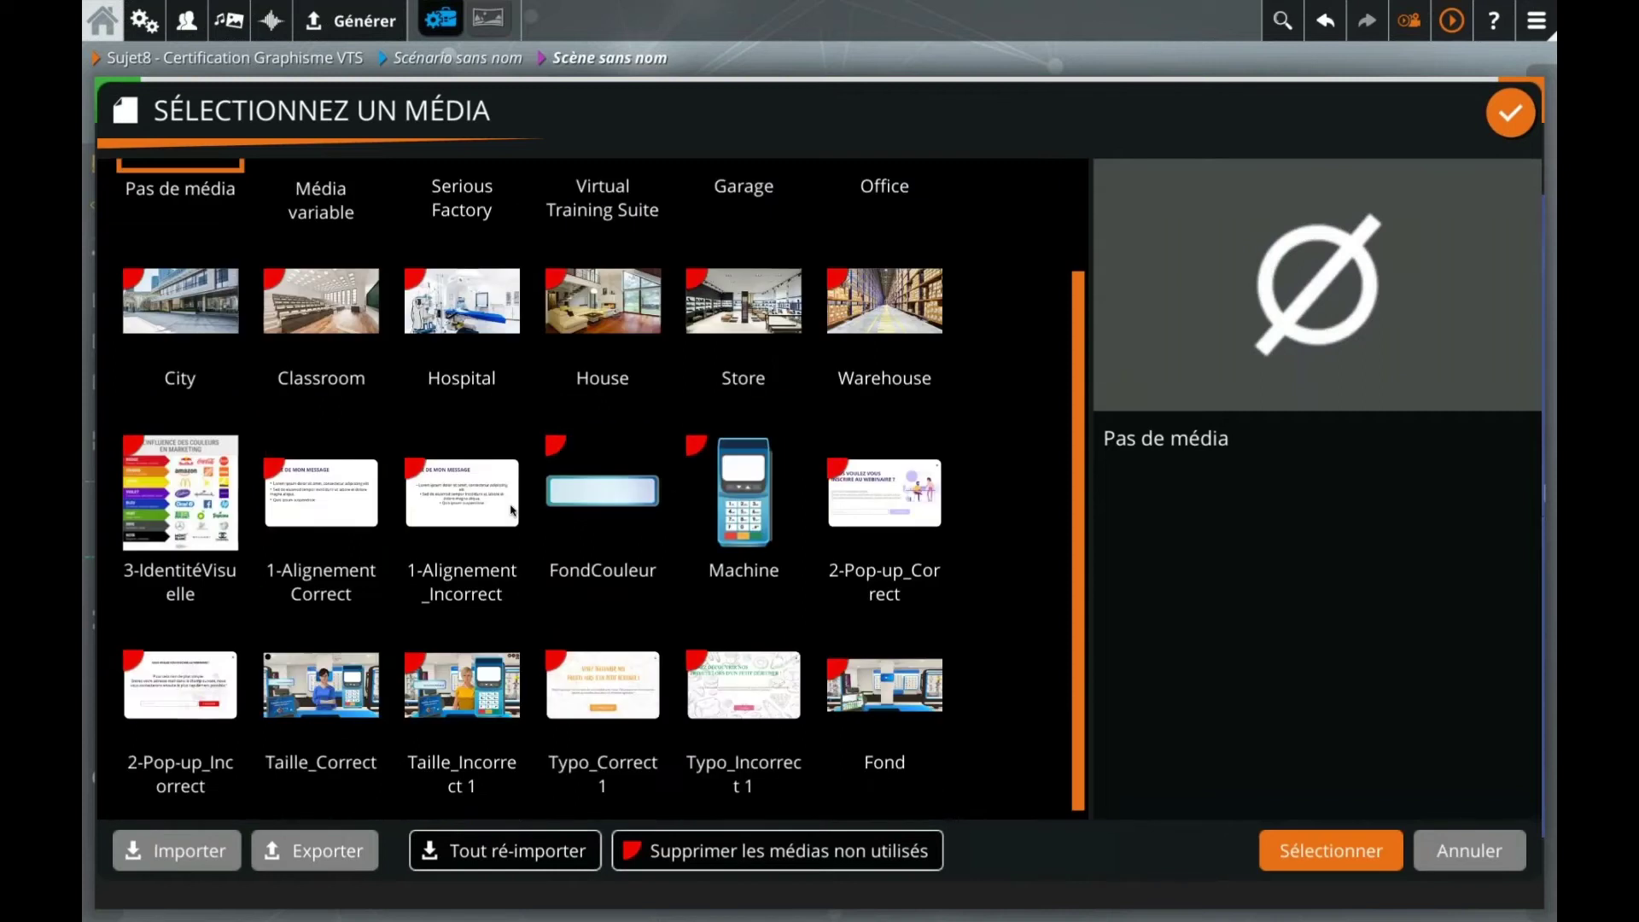
click(437, 502)
click(347, 499)
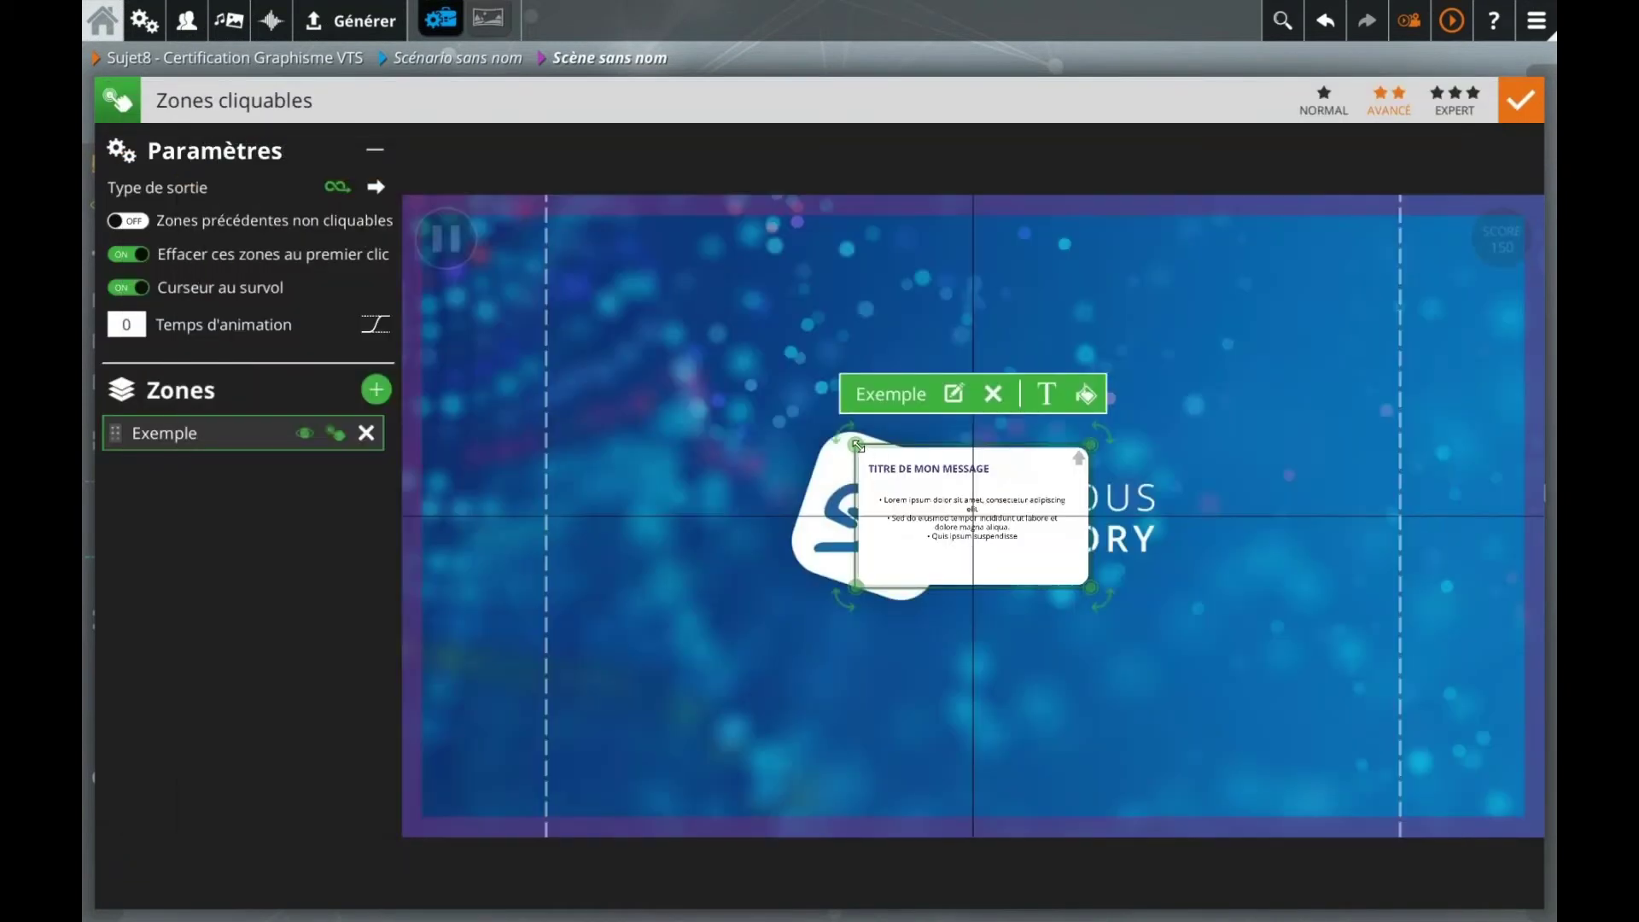
drag(699, 364, 845, 463)
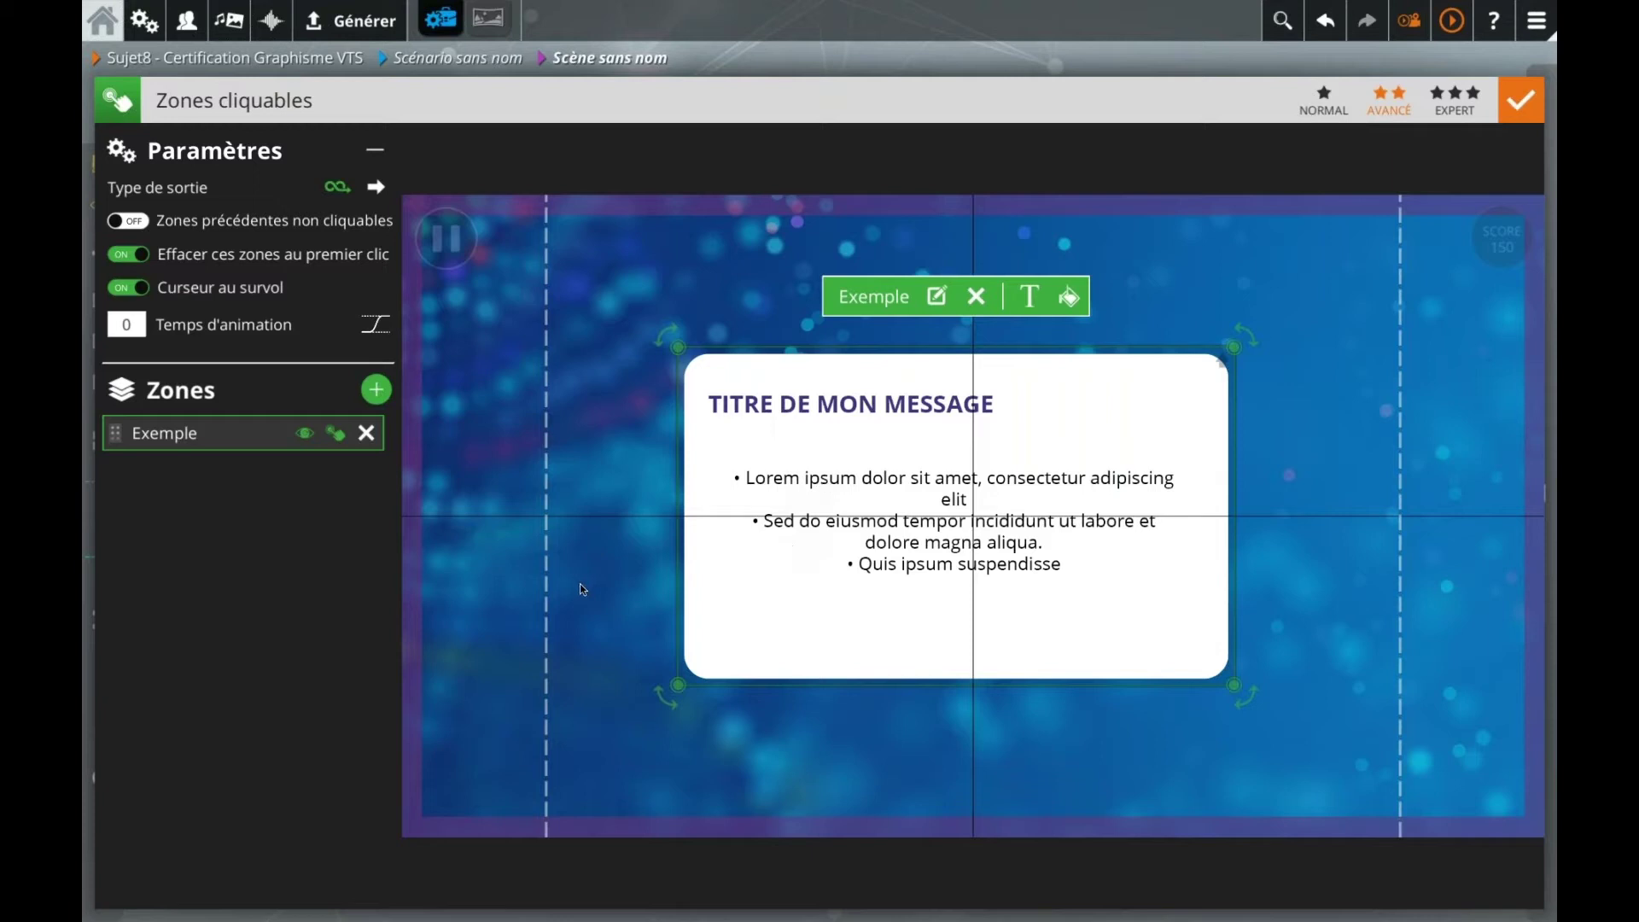
click(232, 523)
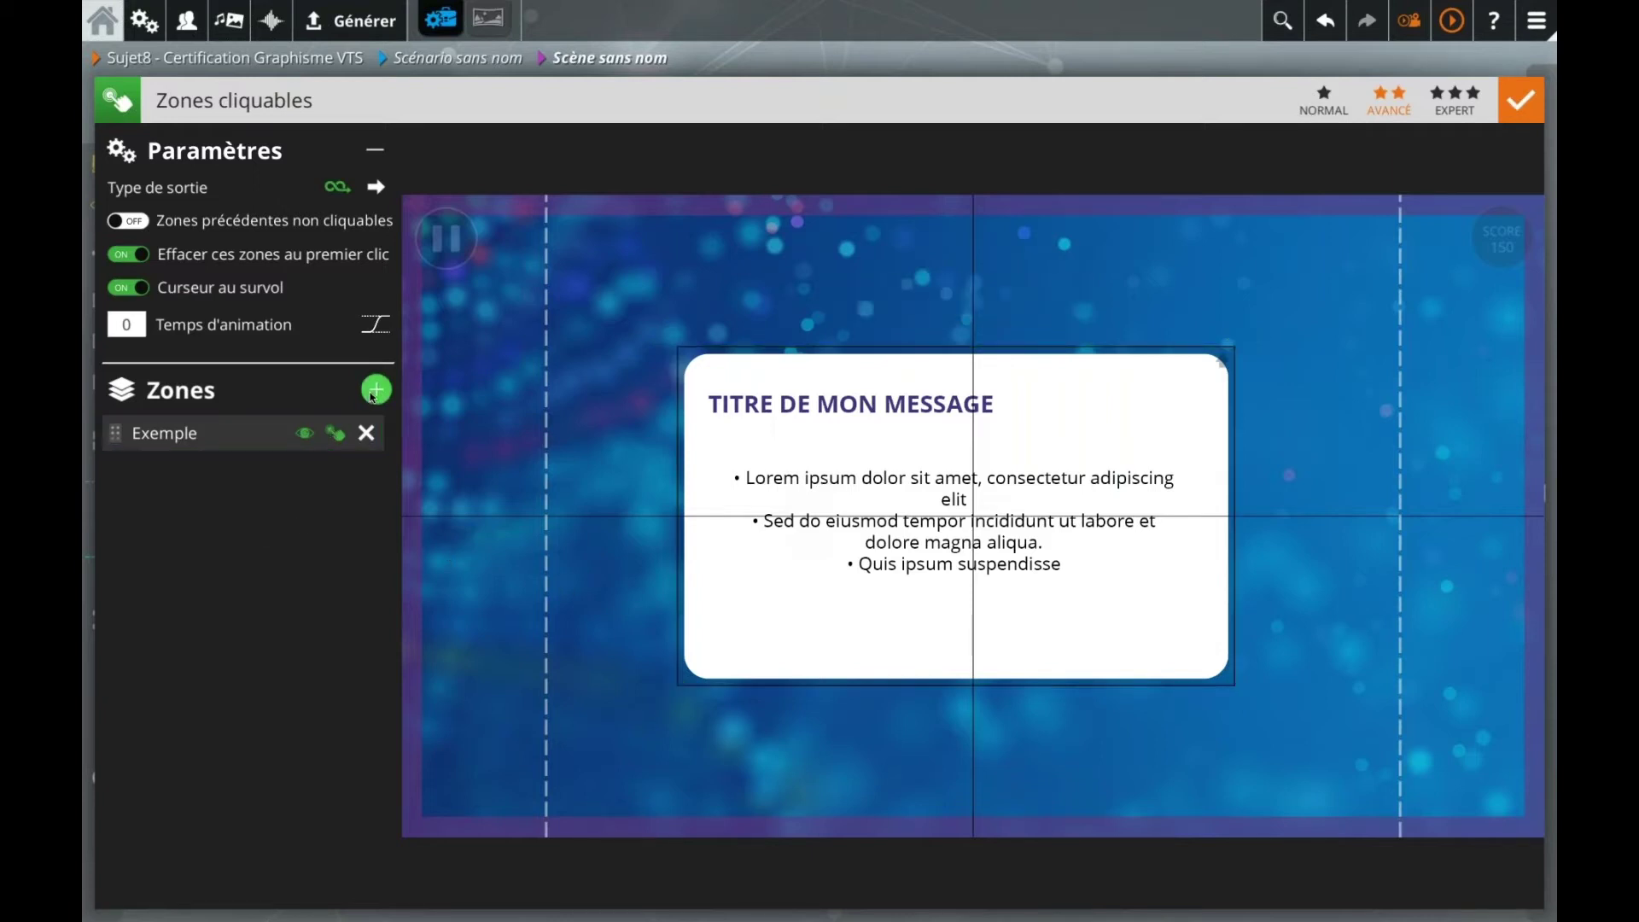
Step: Add a second zone named "Exemple2" and give it the same image, size and position as the Exemple zone
click(376, 389)
text(Exemple2)
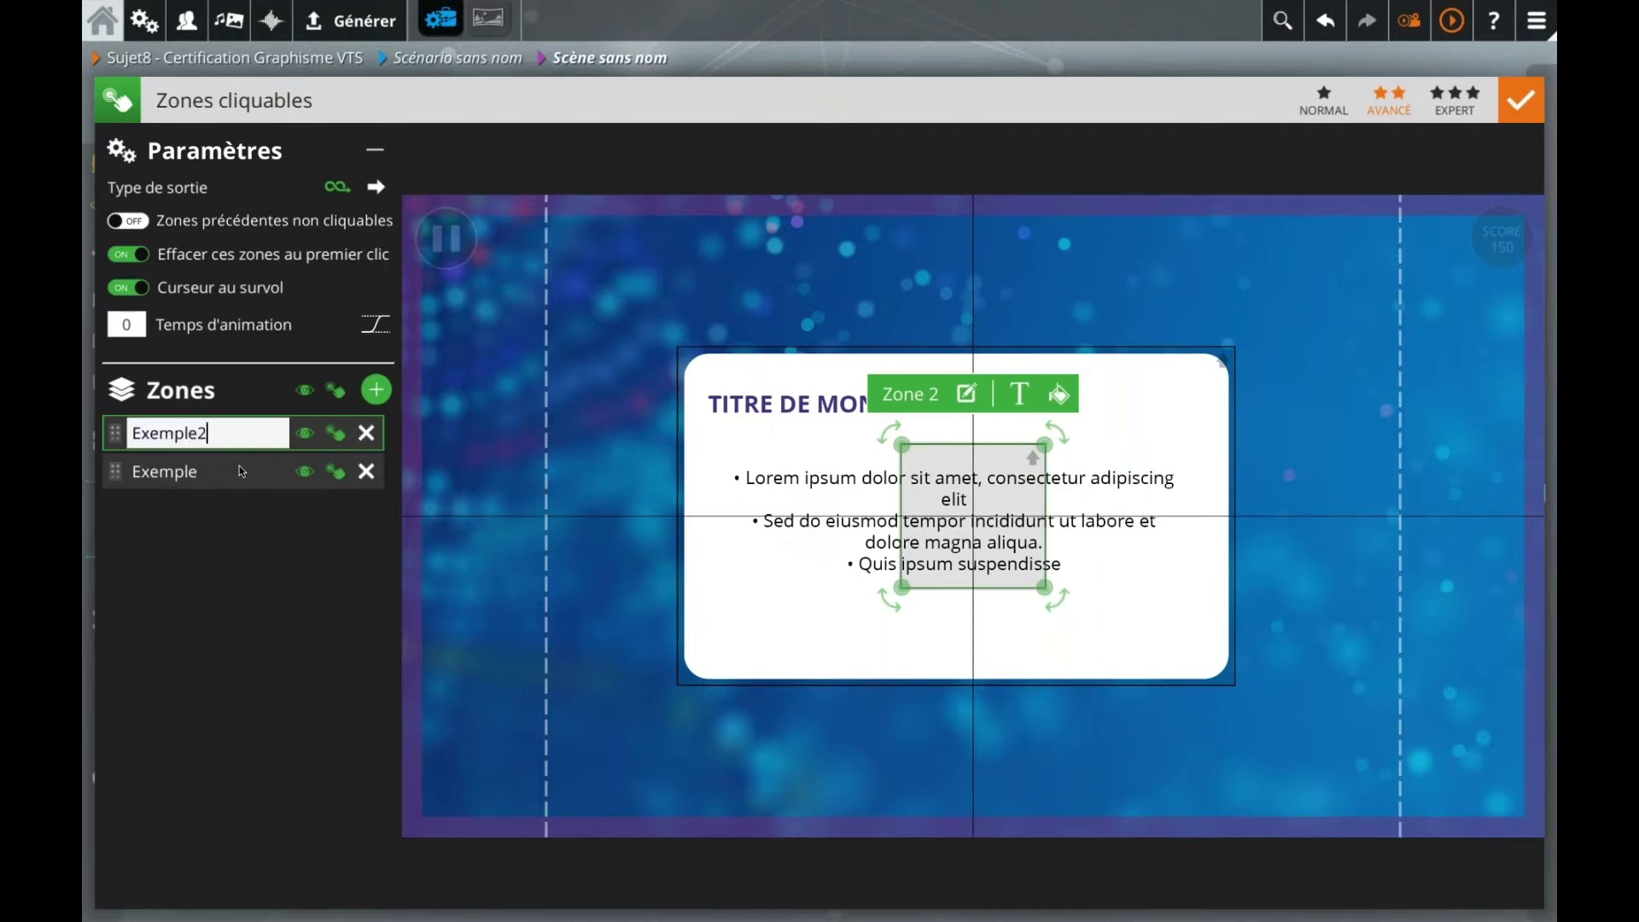
key(Return)
drag(939, 518, 570, 550)
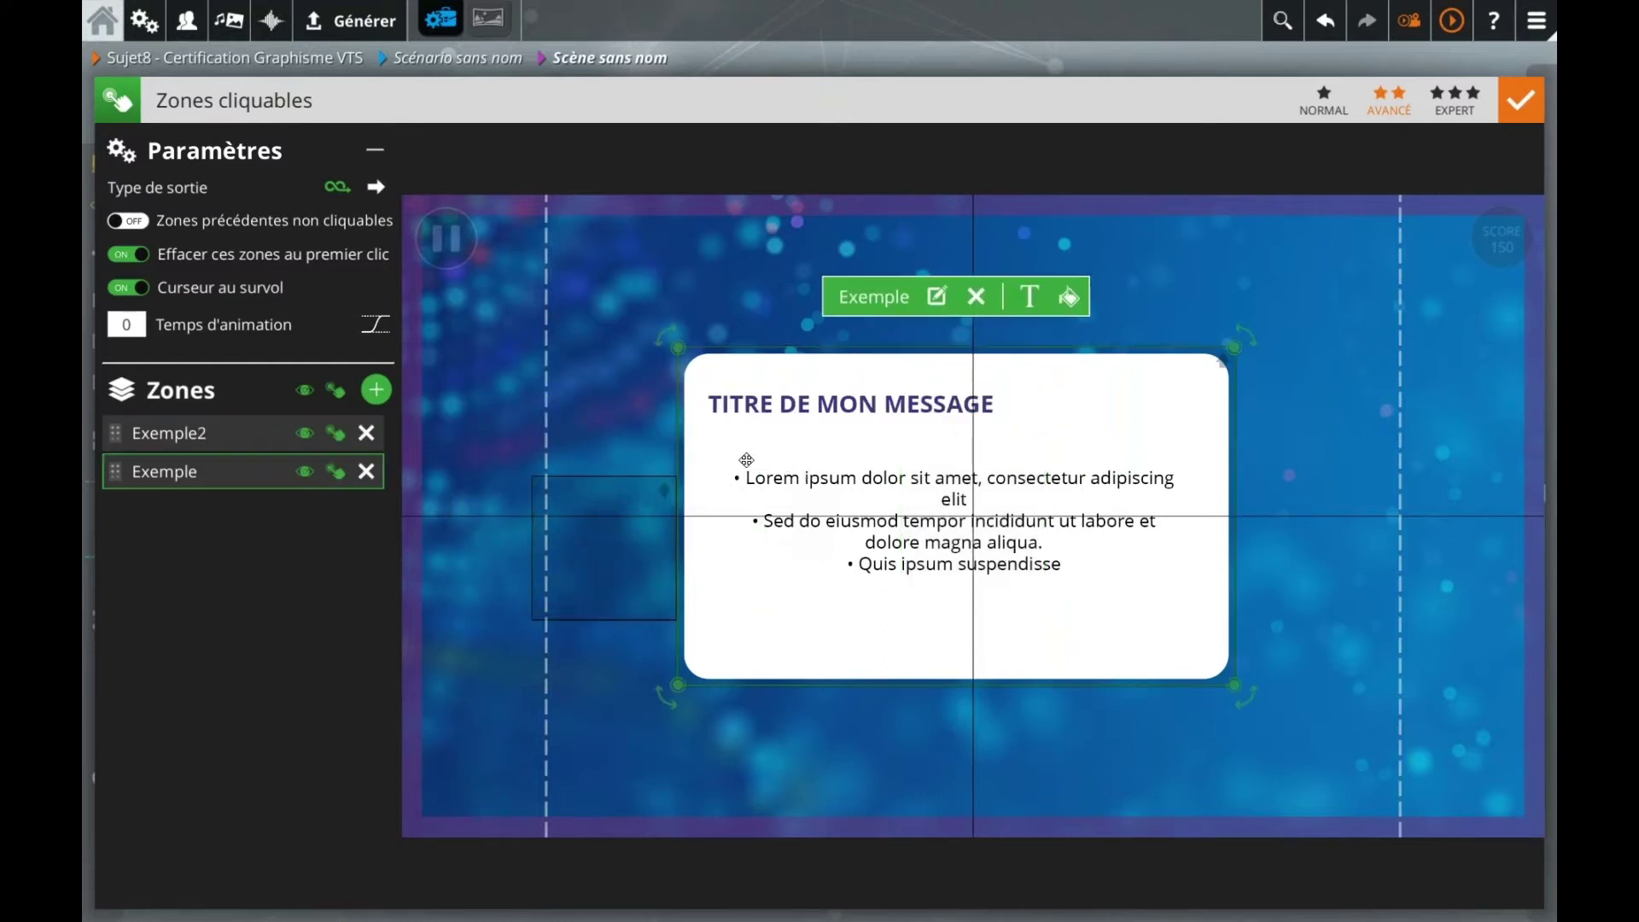
click(857, 375)
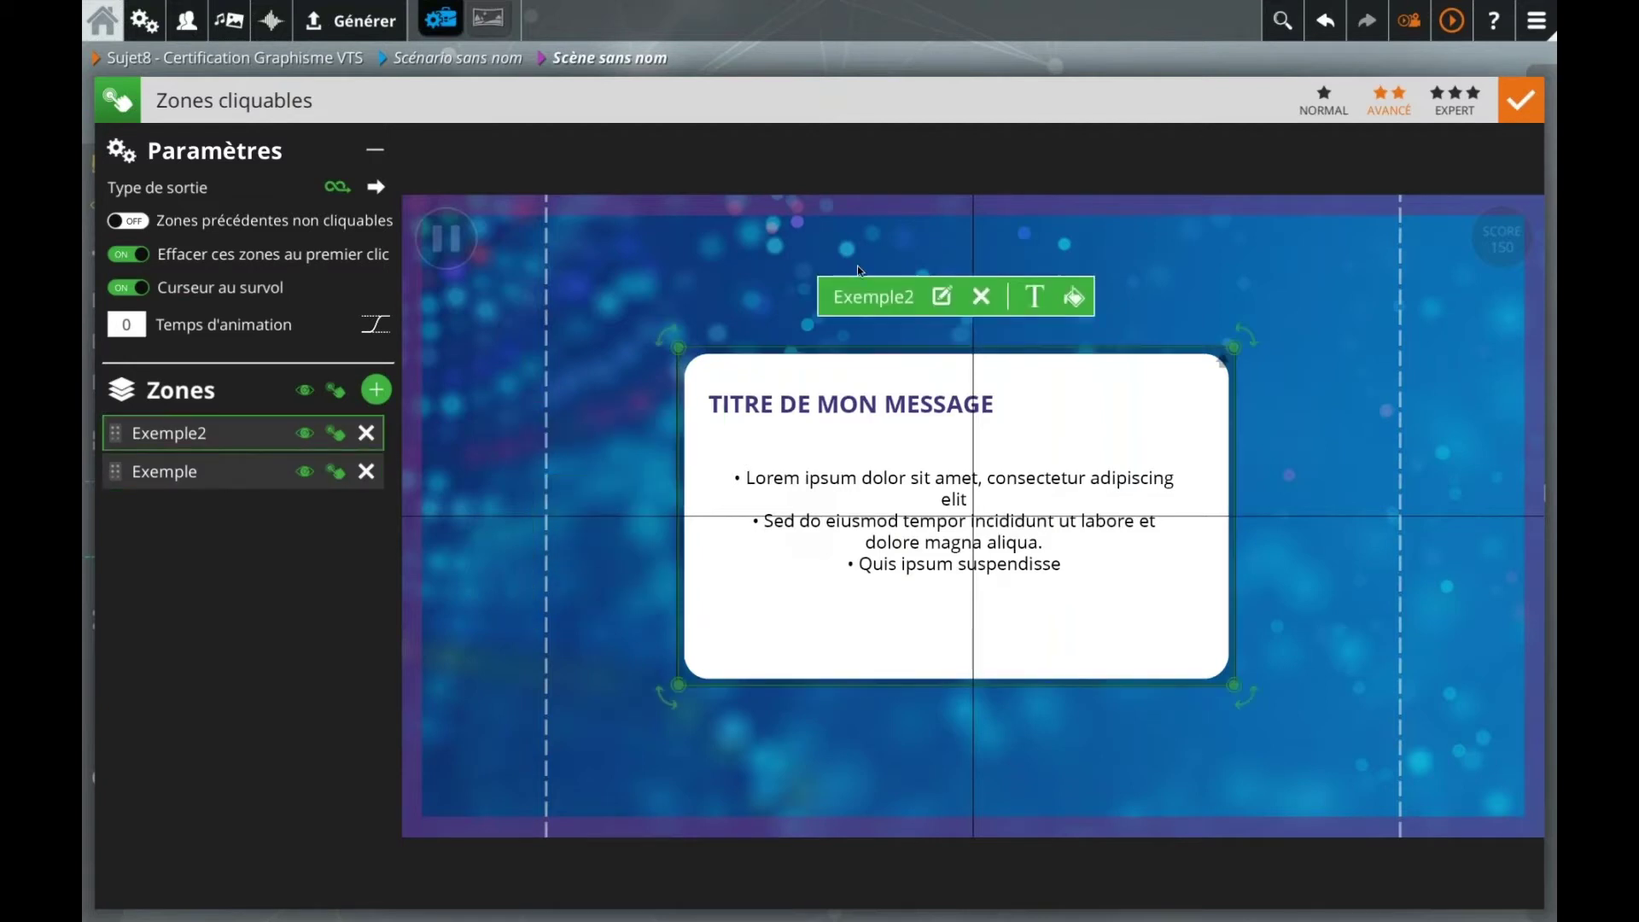
Step: Replace the Exemple2 zone's image with 1-AlignementCorrect
click(944, 295)
click(341, 641)
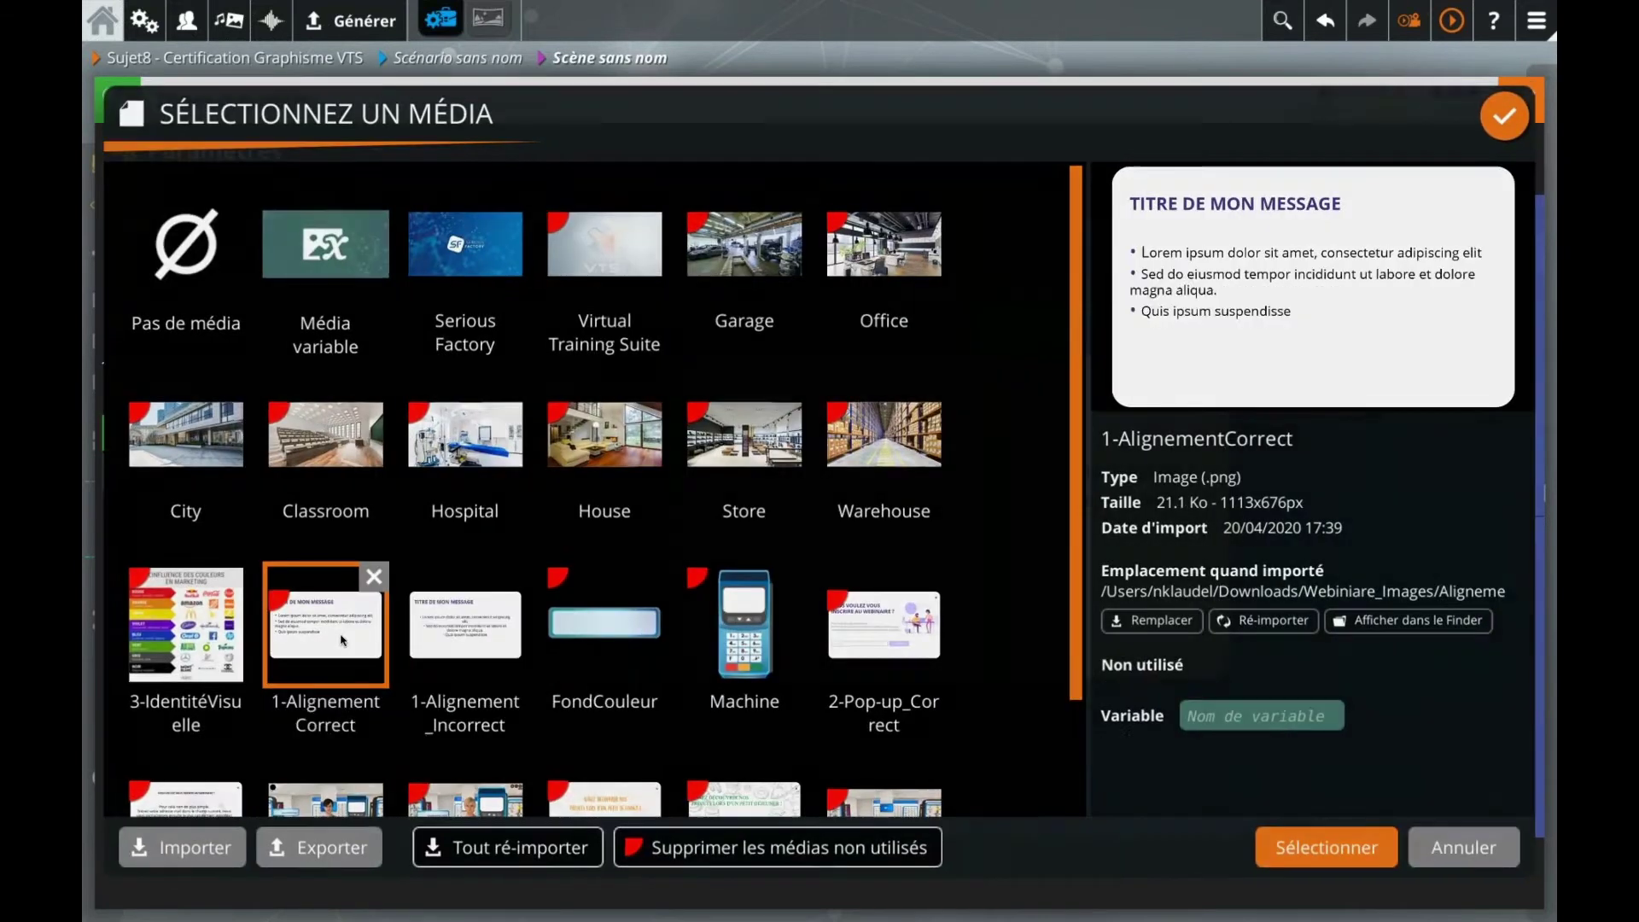
double_click(342, 640)
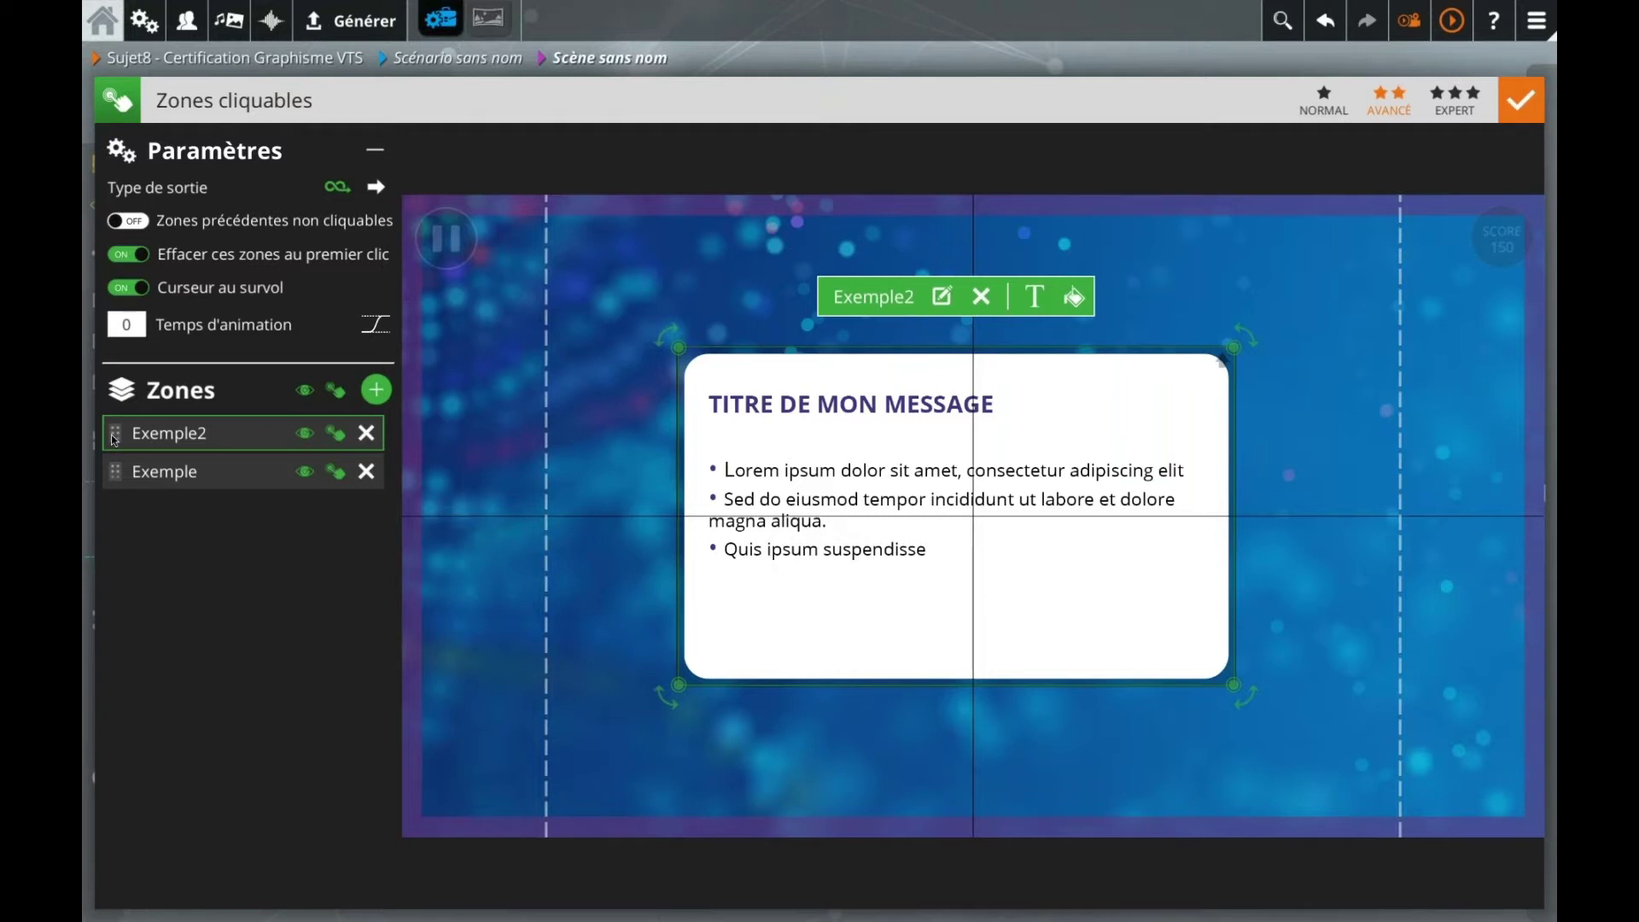
Step: Compare the Exemple and Exemple2 zones by selecting them alternately, and close the clickable zones editor
click(119, 465)
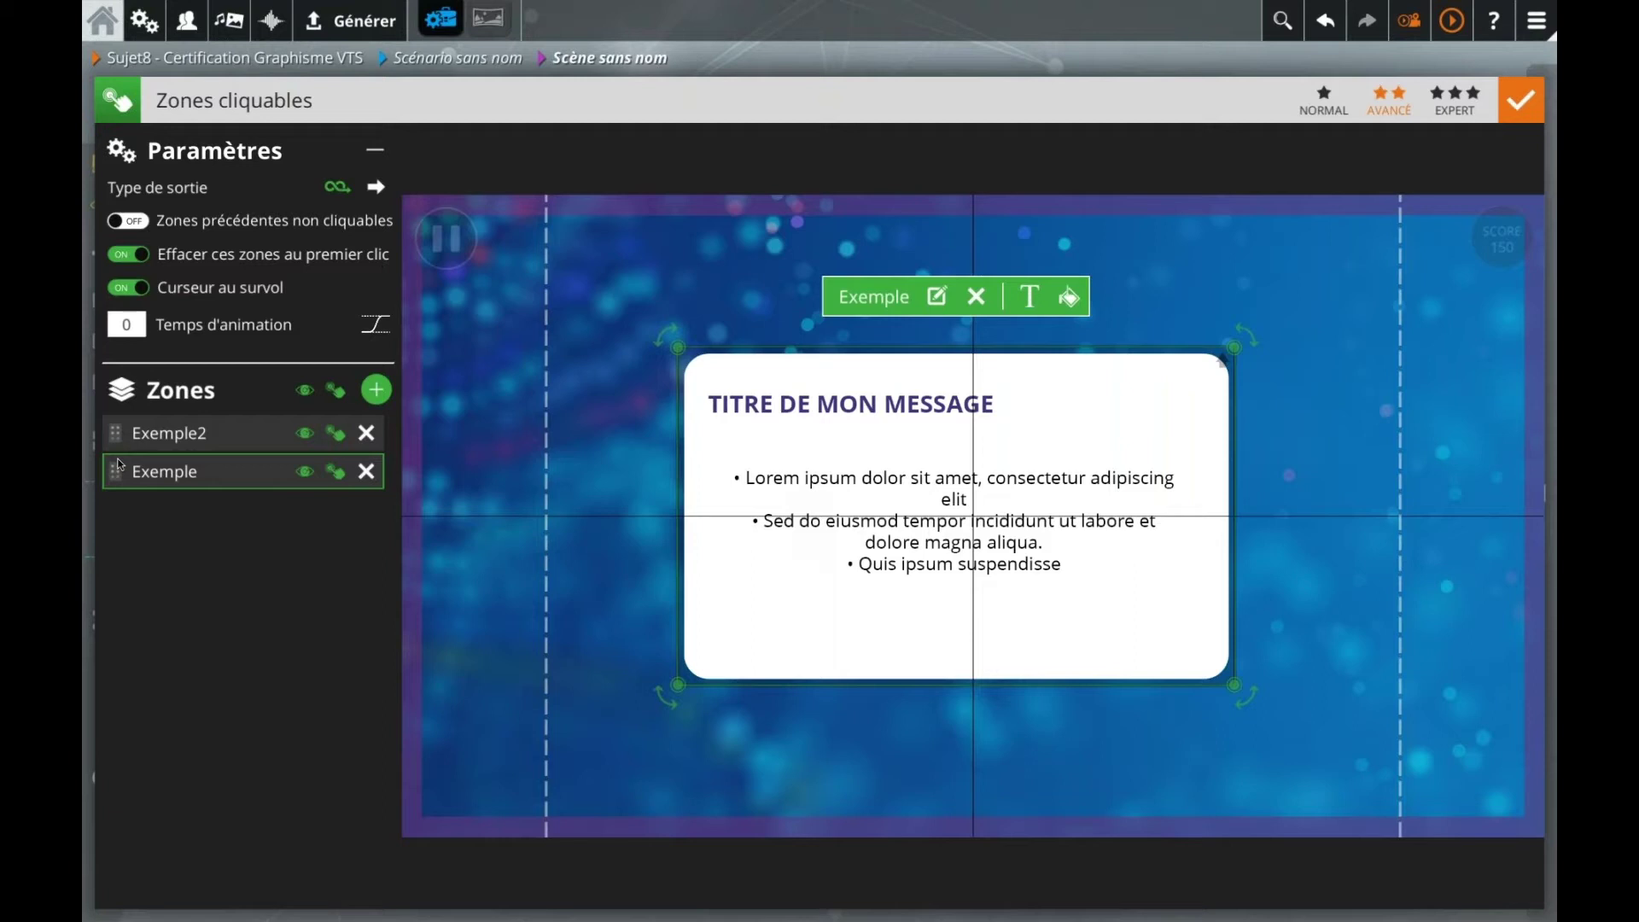
click(124, 438)
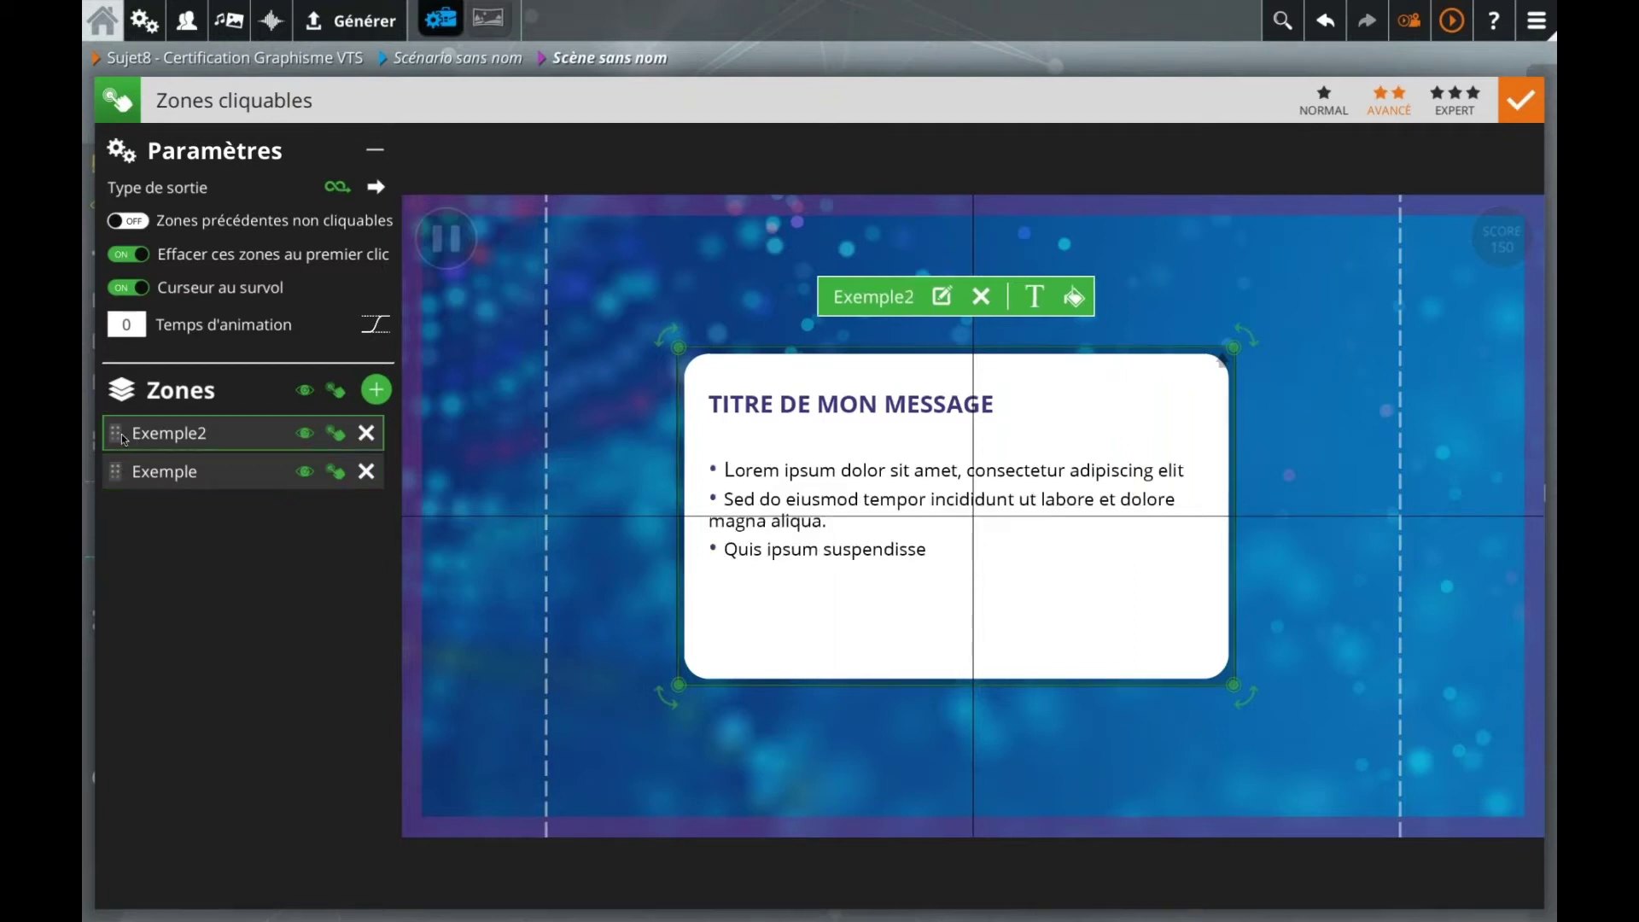
click(128, 479)
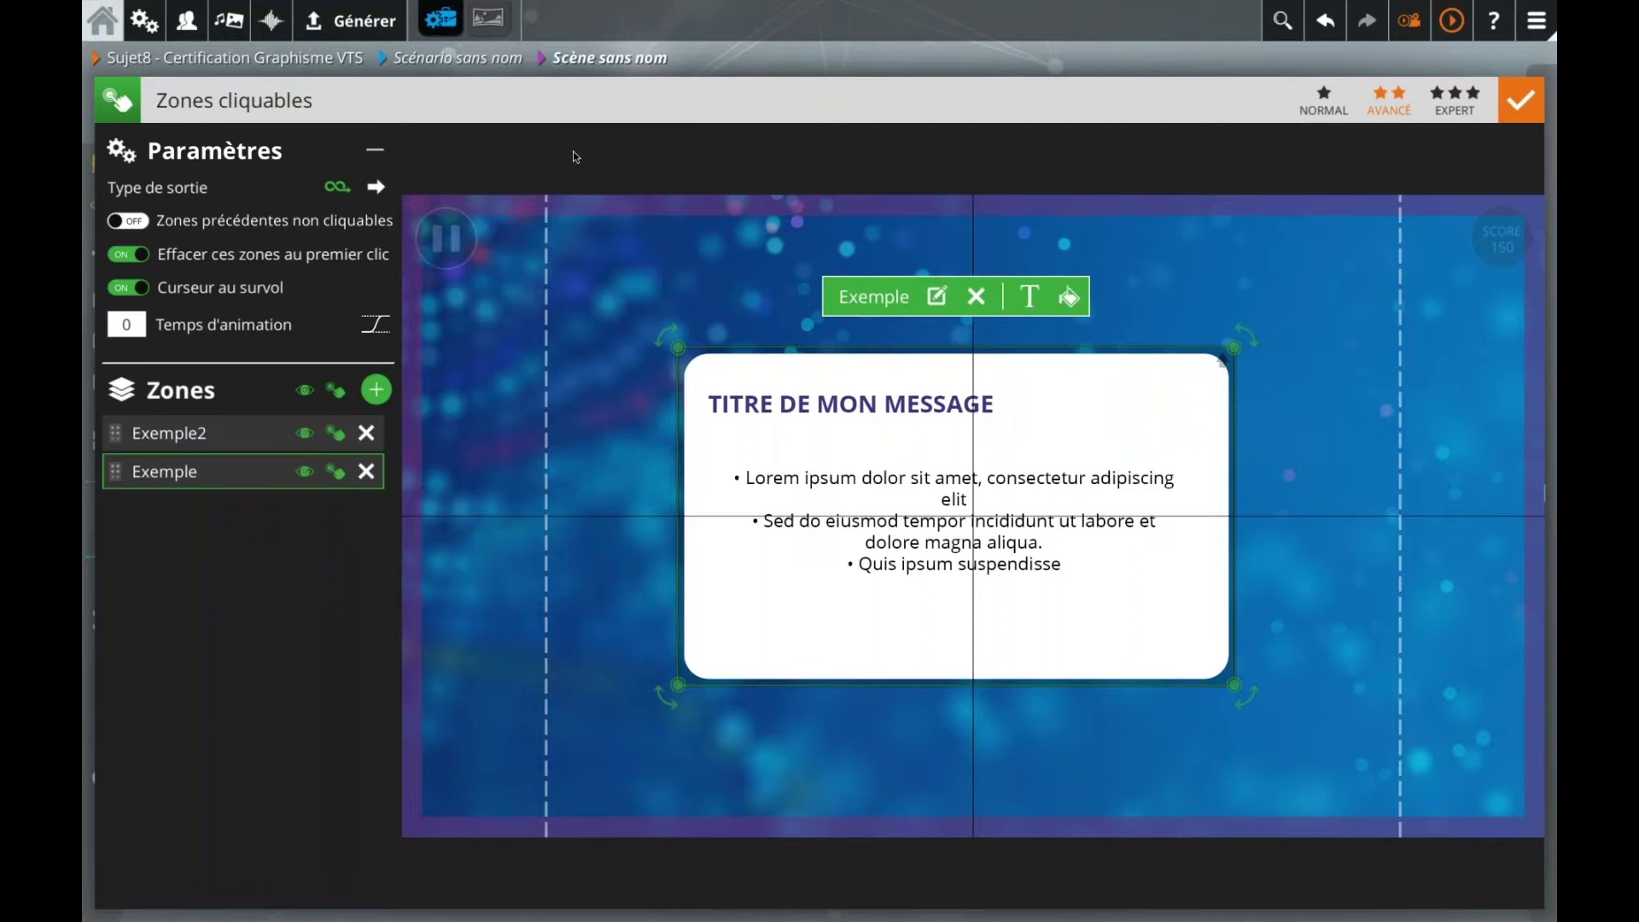
click(729, 58)
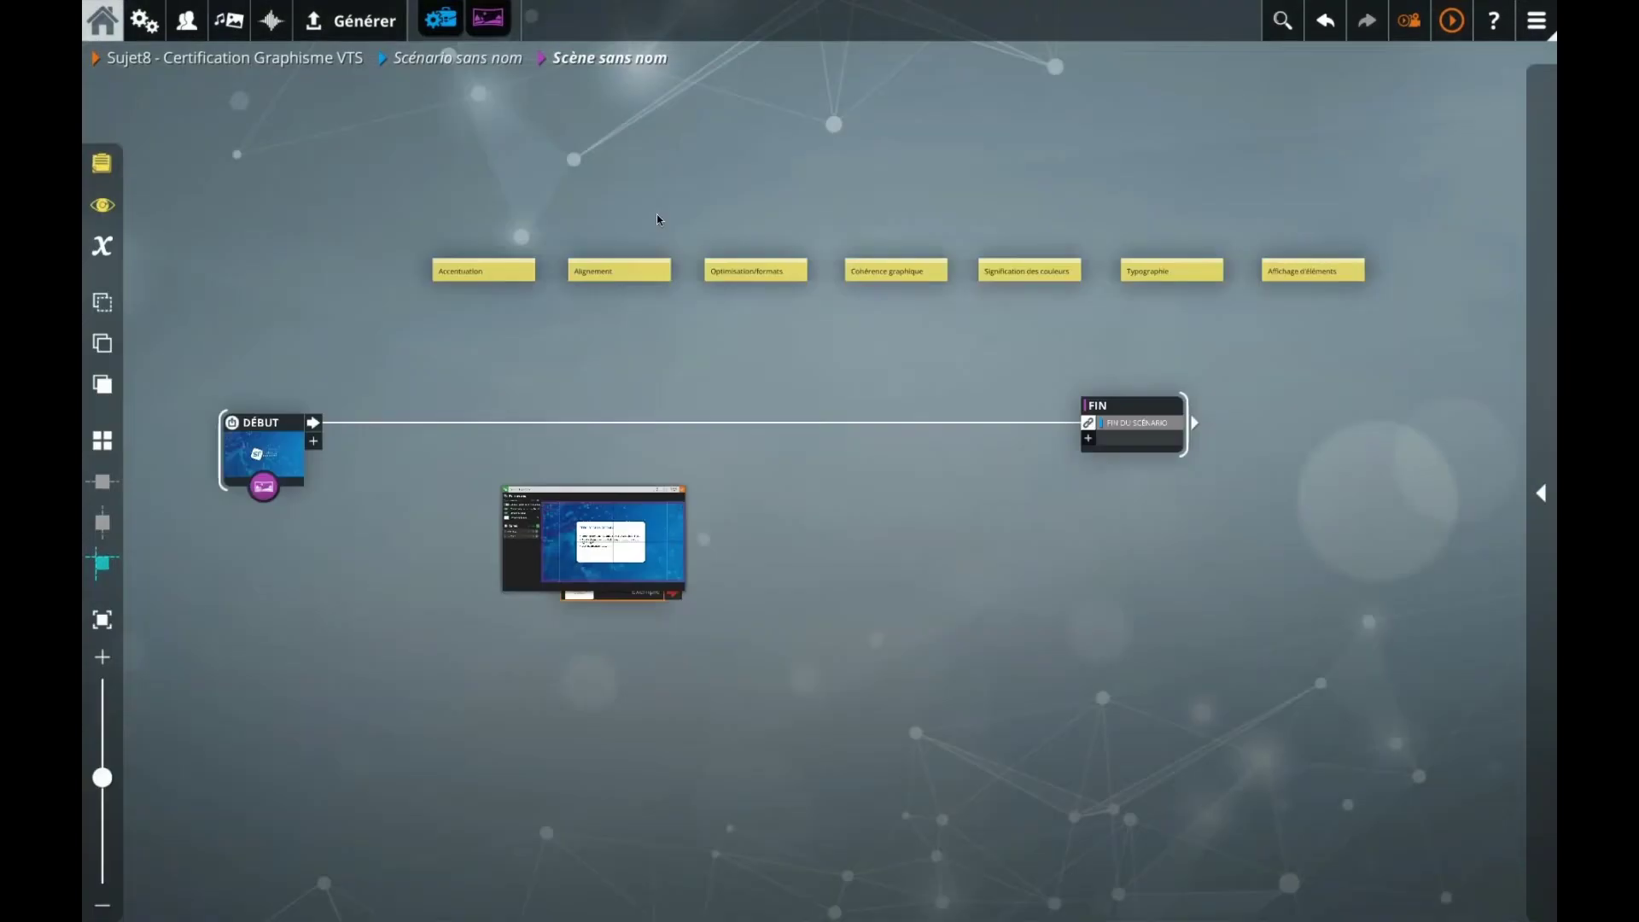
Step: Insert a quiz block between DÉBUT and FIN and switch its type to Quiz grille
click(262, 446)
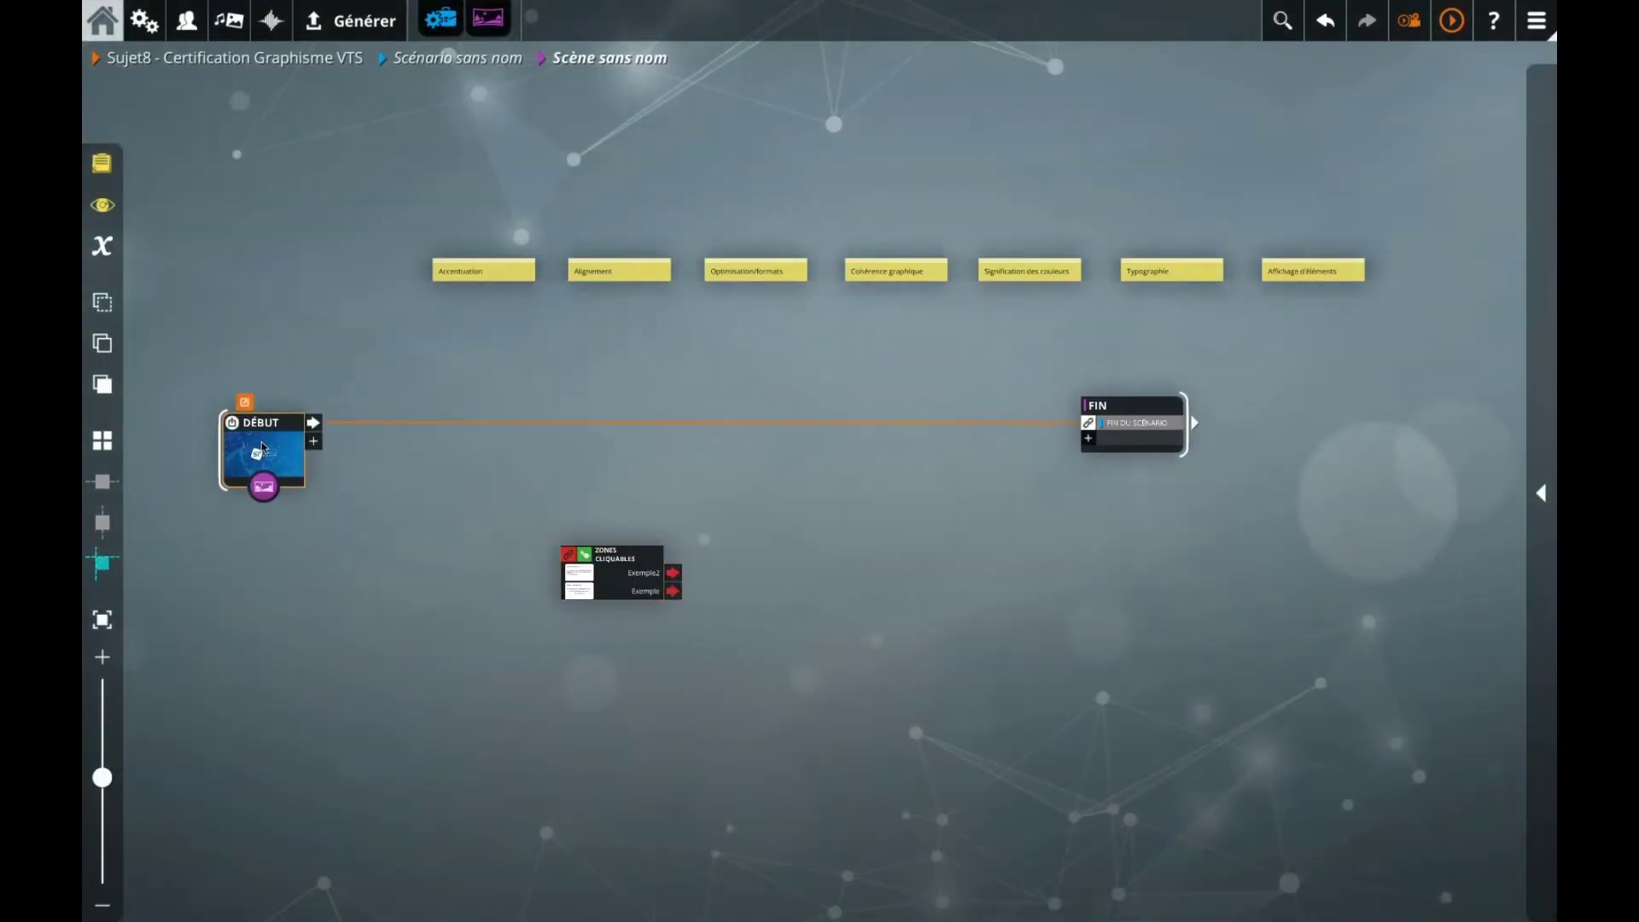
text(quiz)
key(Return)
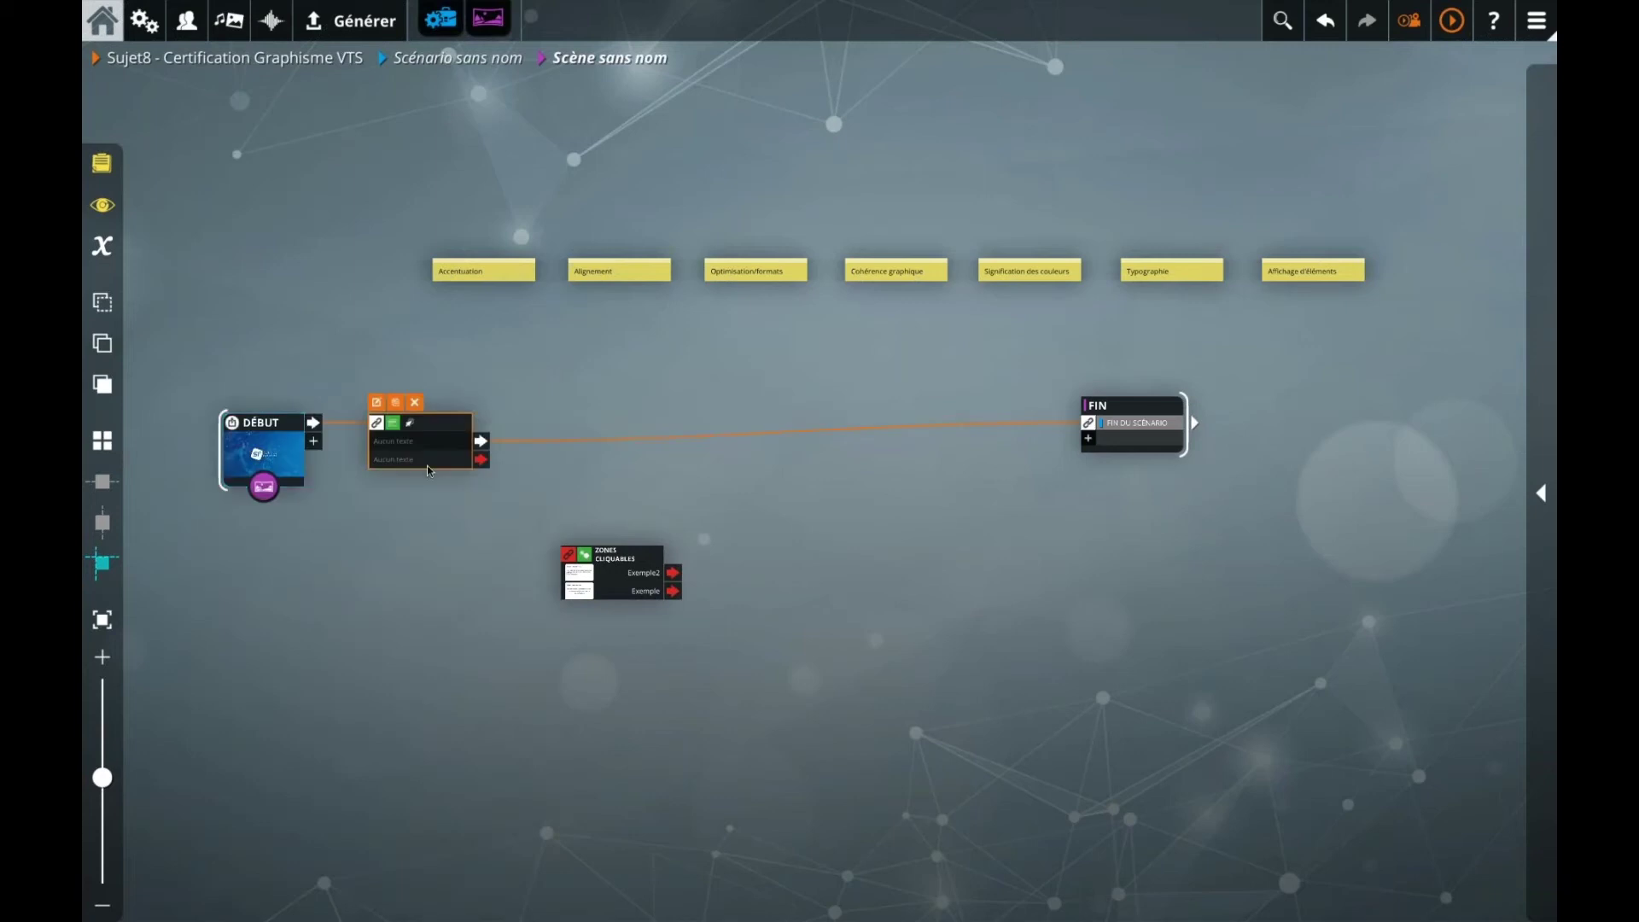
double_click(483, 437)
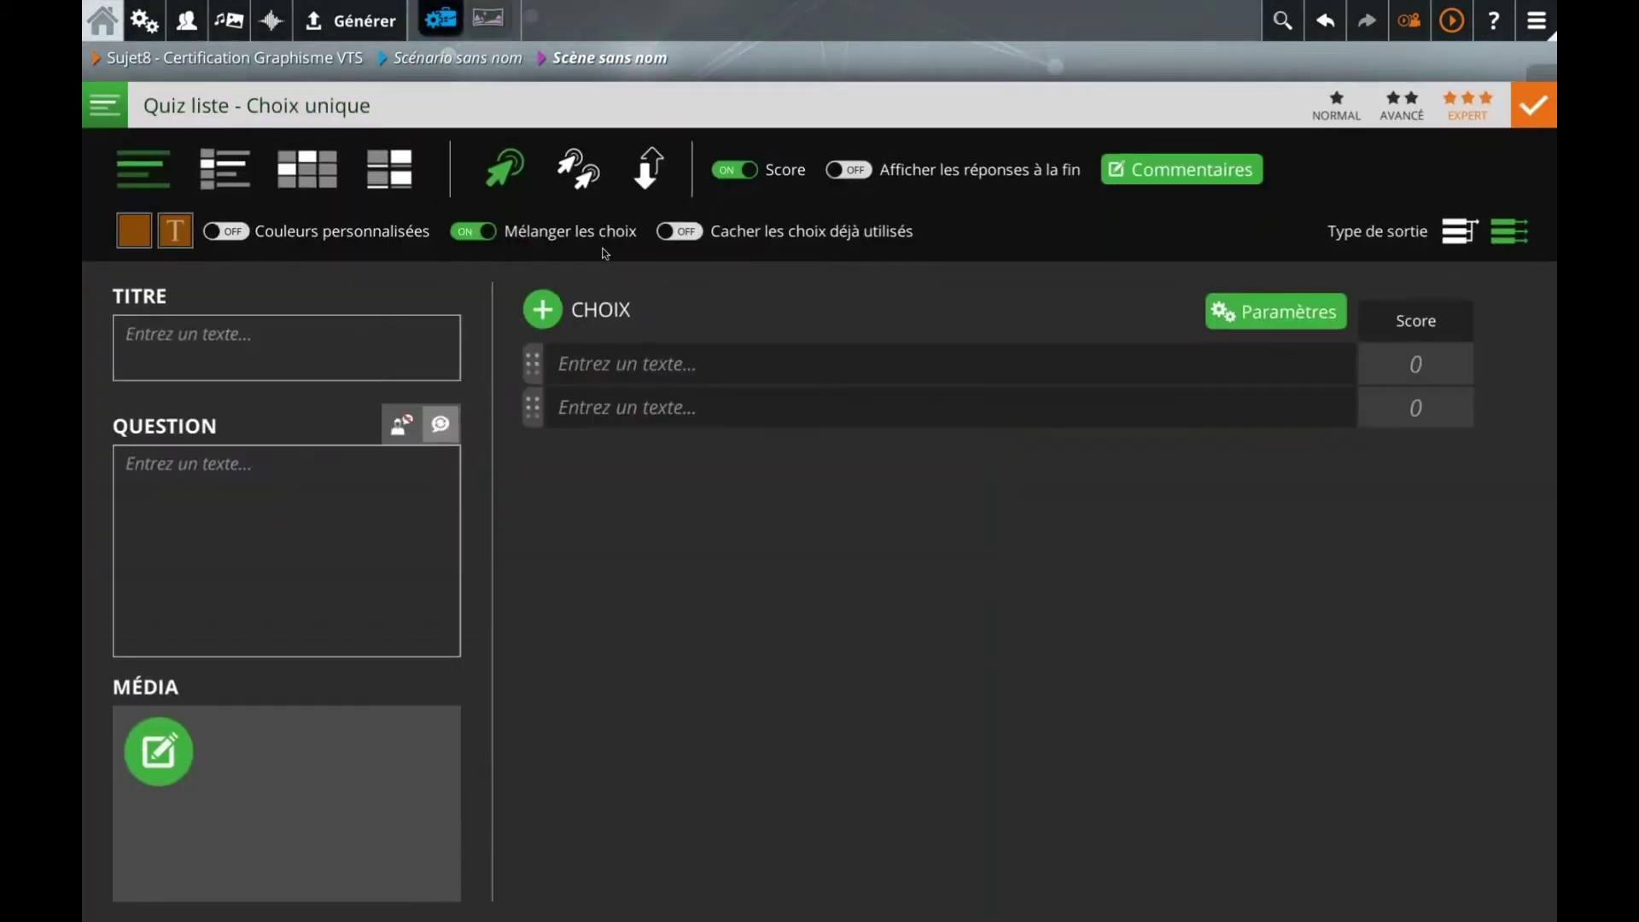
click(307, 169)
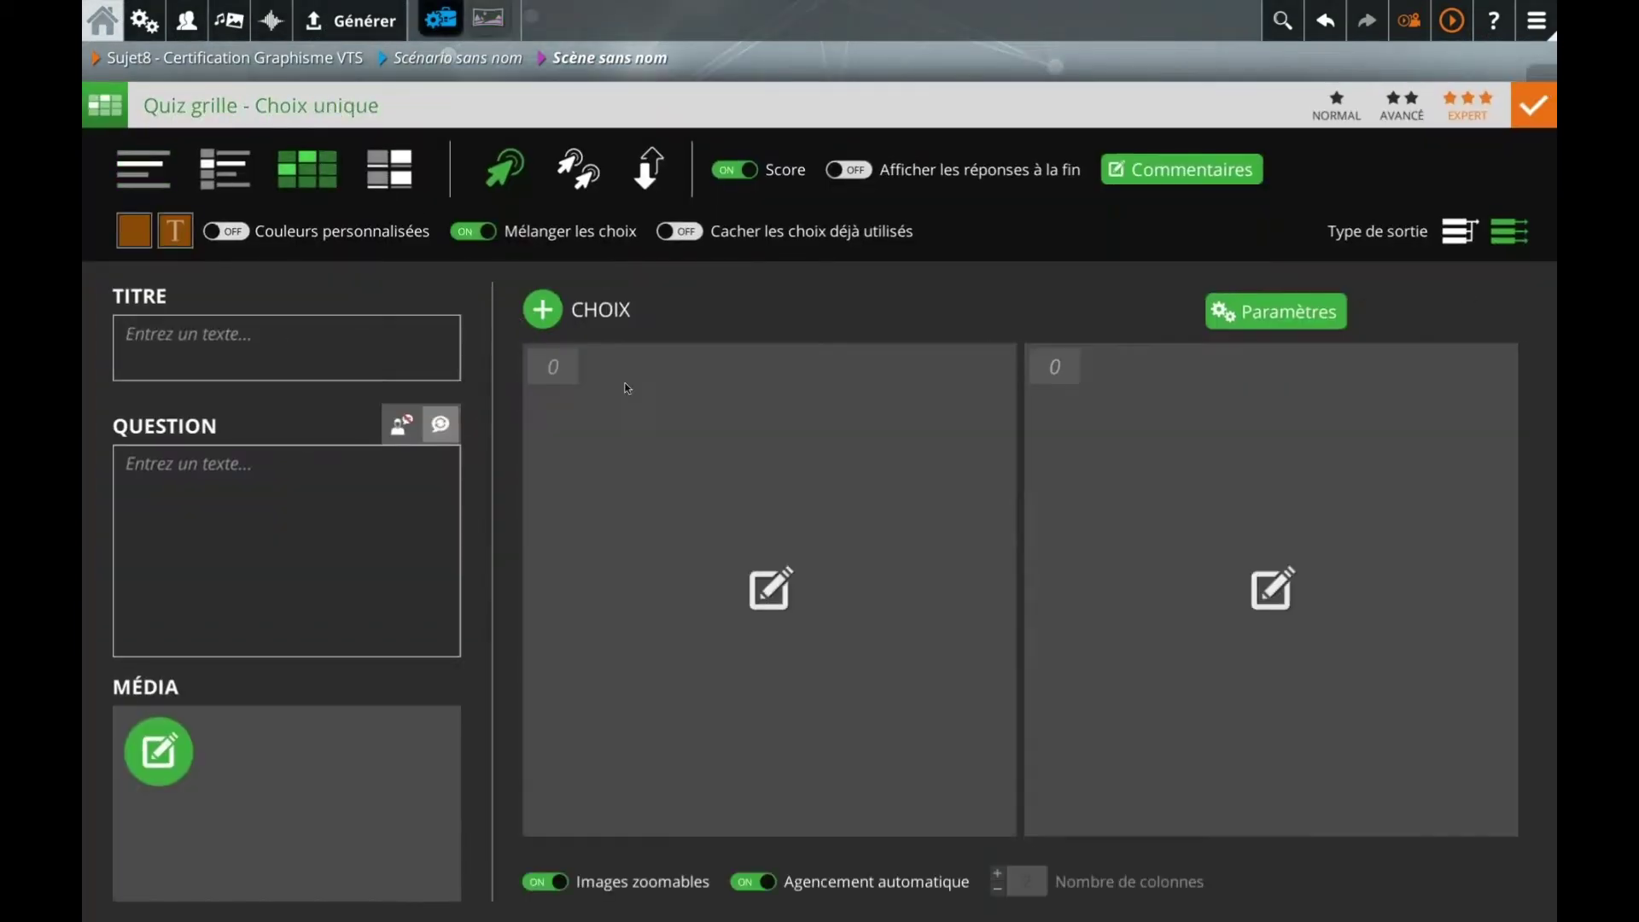
Step: Assign the 1-AlignementCorrect image to the first quiz choice and 1-Alignement_Incorrect to the second
click(770, 588)
click(339, 623)
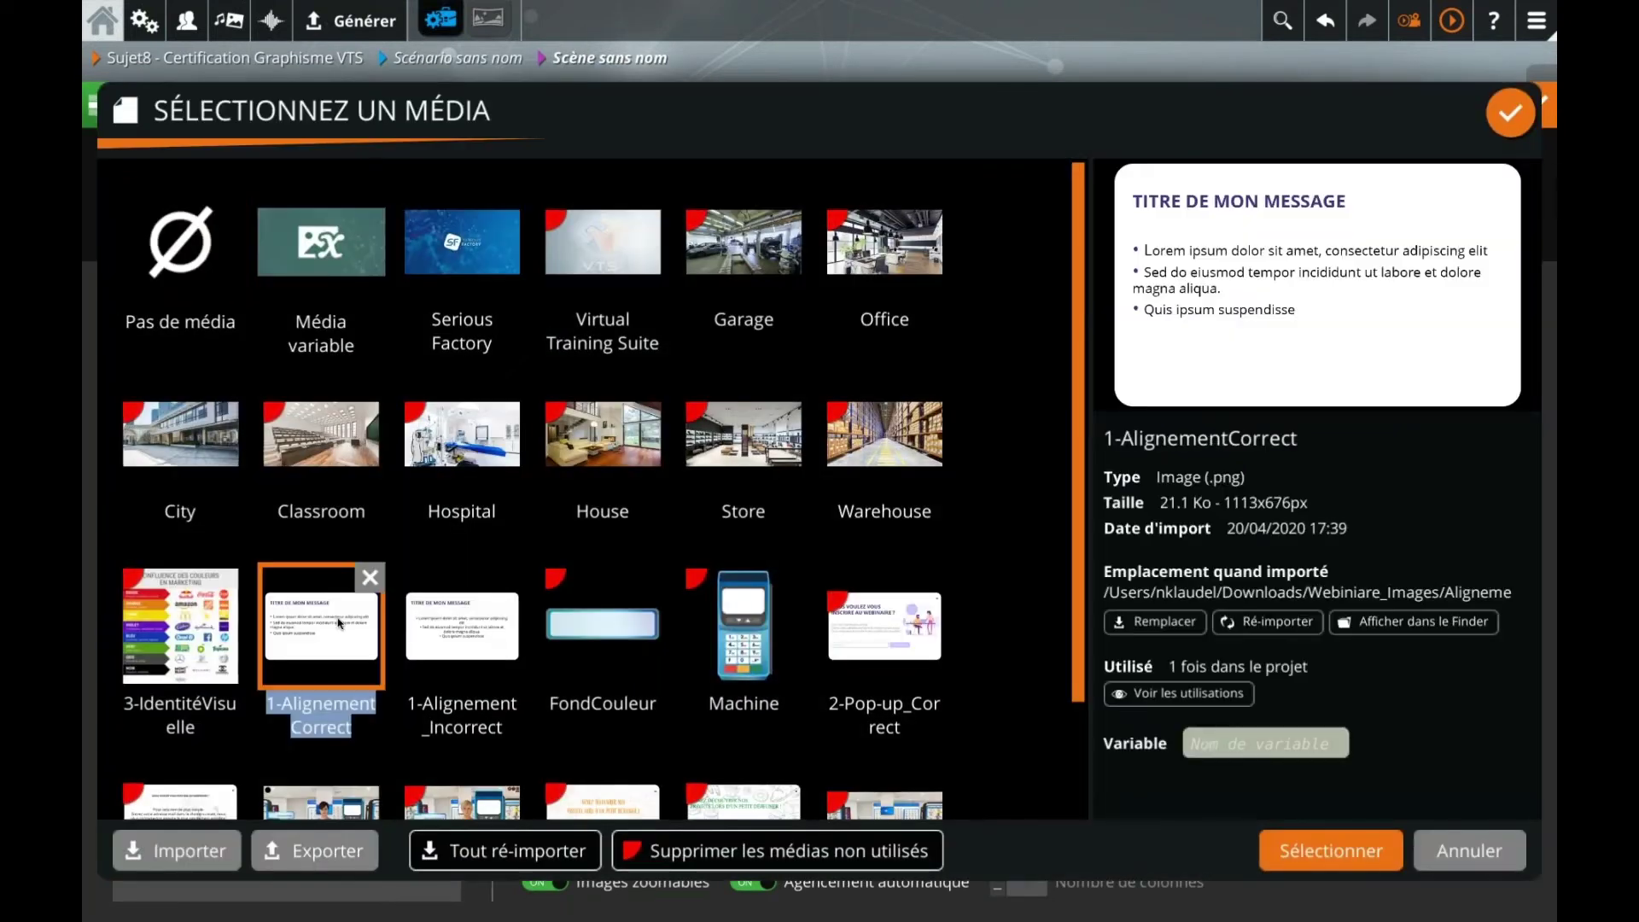
double_click(339, 623)
click(1050, 450)
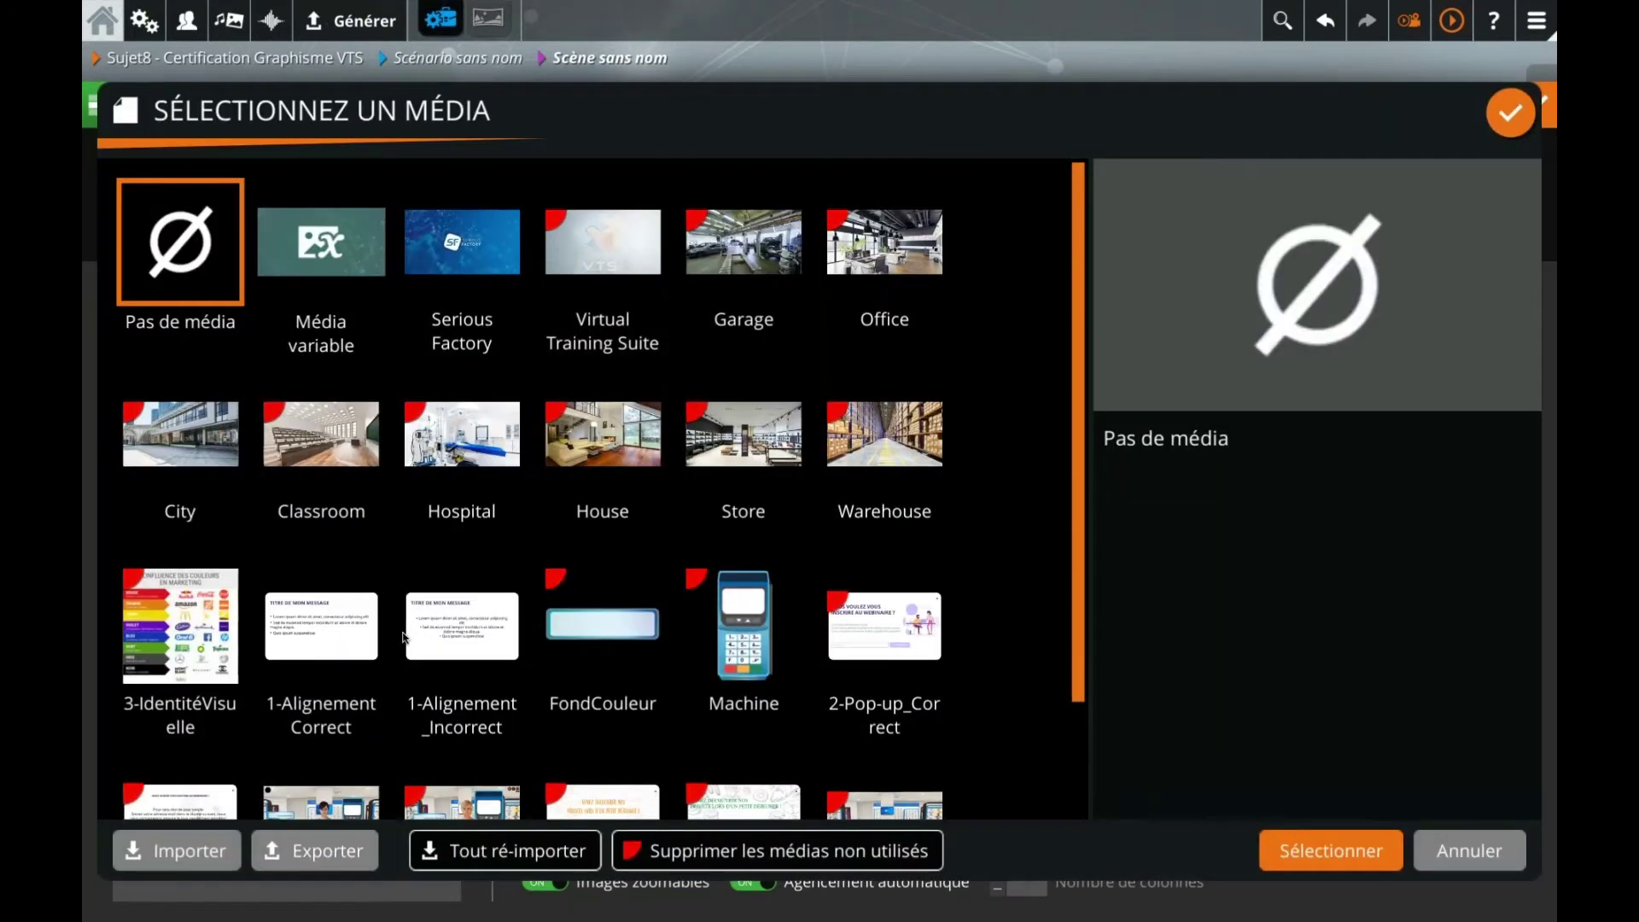
click(408, 637)
double_click(434, 638)
Step: Enter the question "Laquelle de ces images est la plus pertinente ?" and set the quiz's output type to a single output
click(205, 466)
text(LAquelle de ces images)
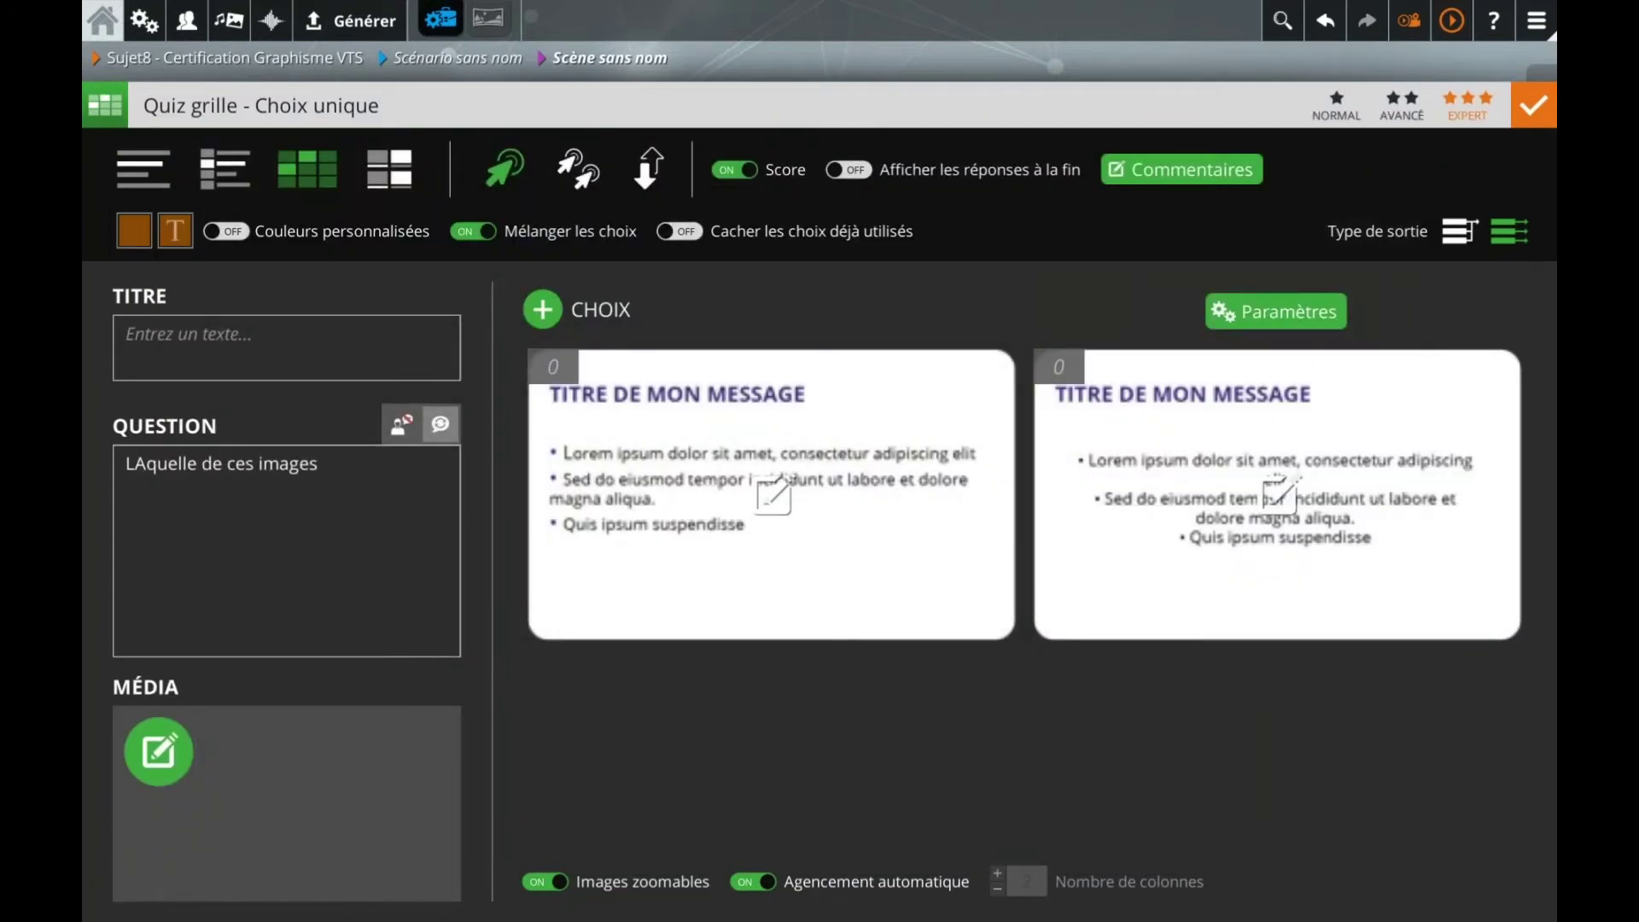
click(145, 465)
key(BackSpace)
text(a)
click(318, 466)
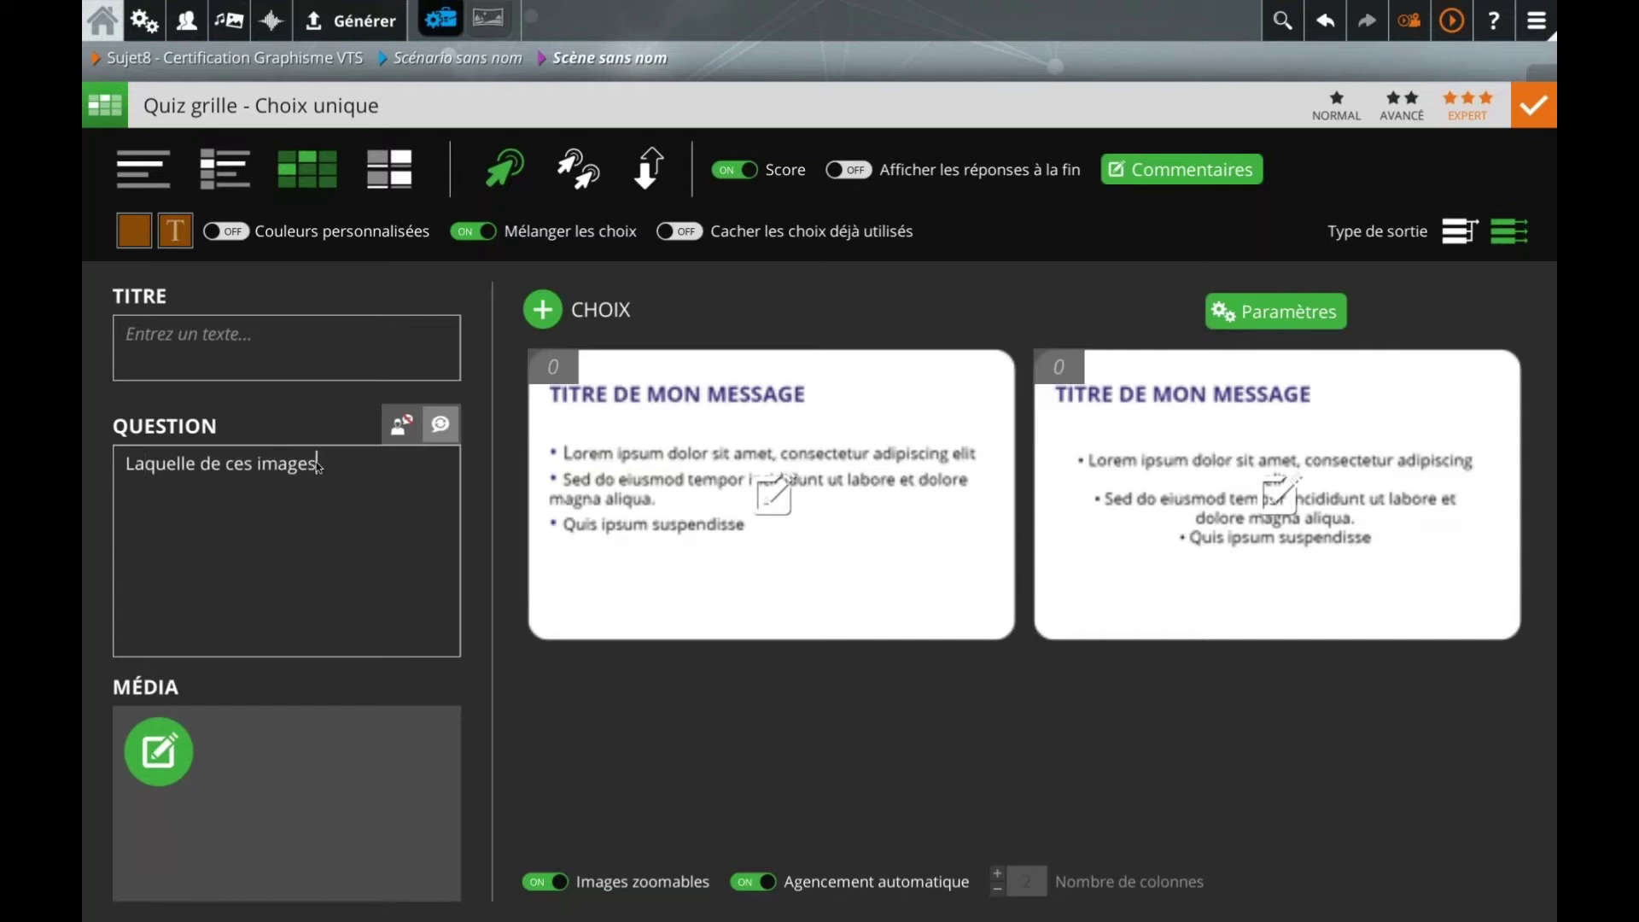
text(est la plus pertinente ?)
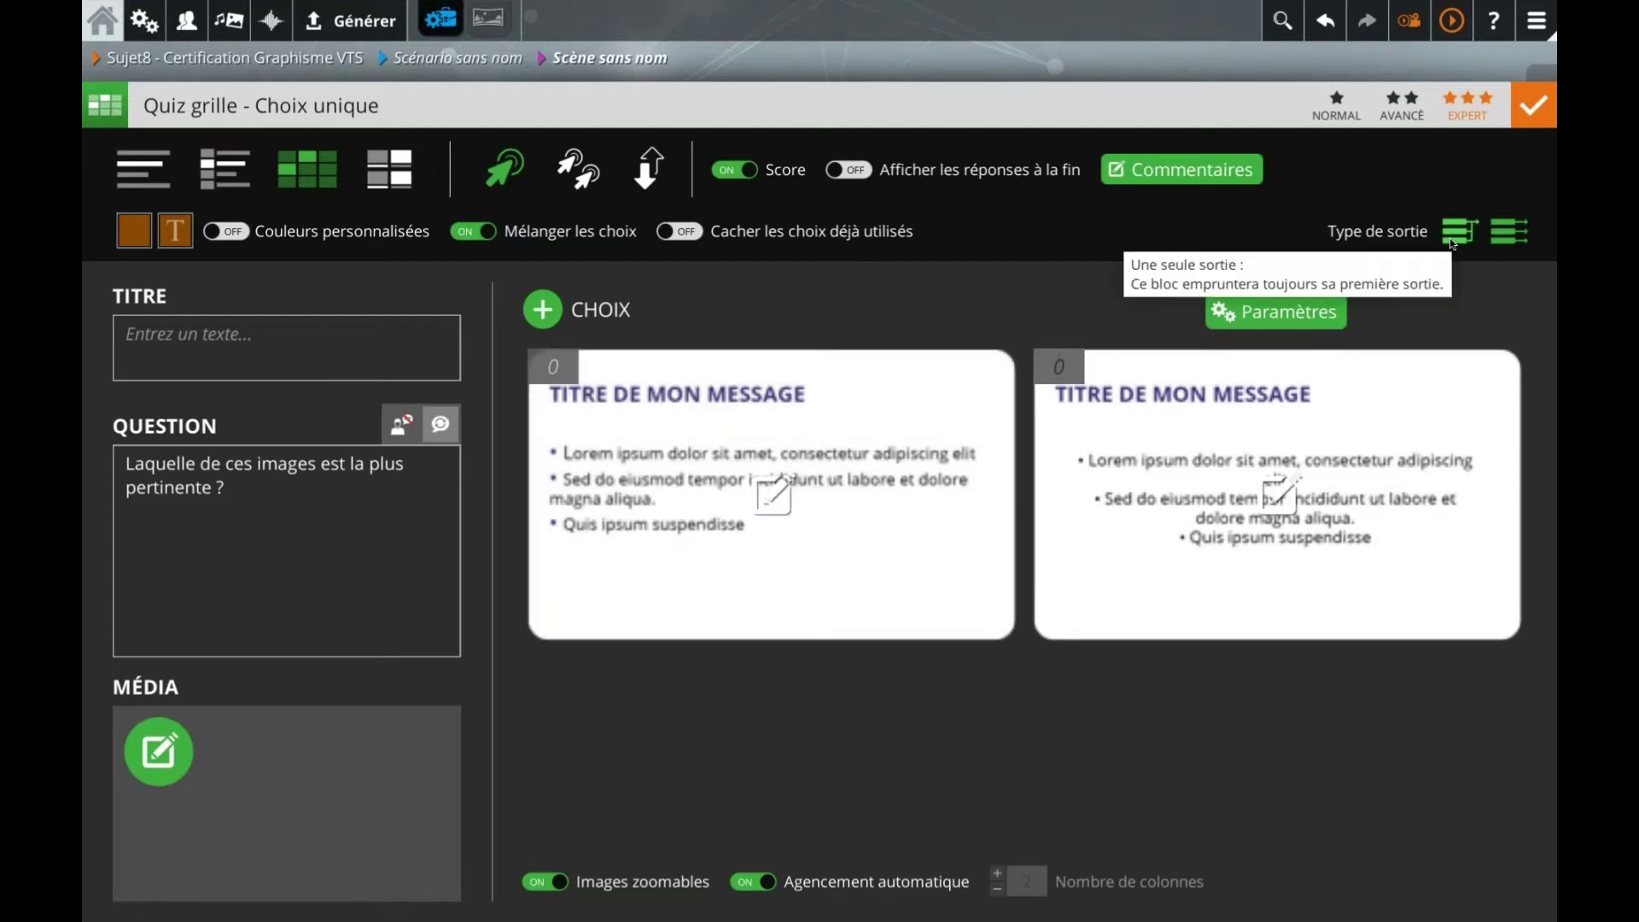
click(1535, 102)
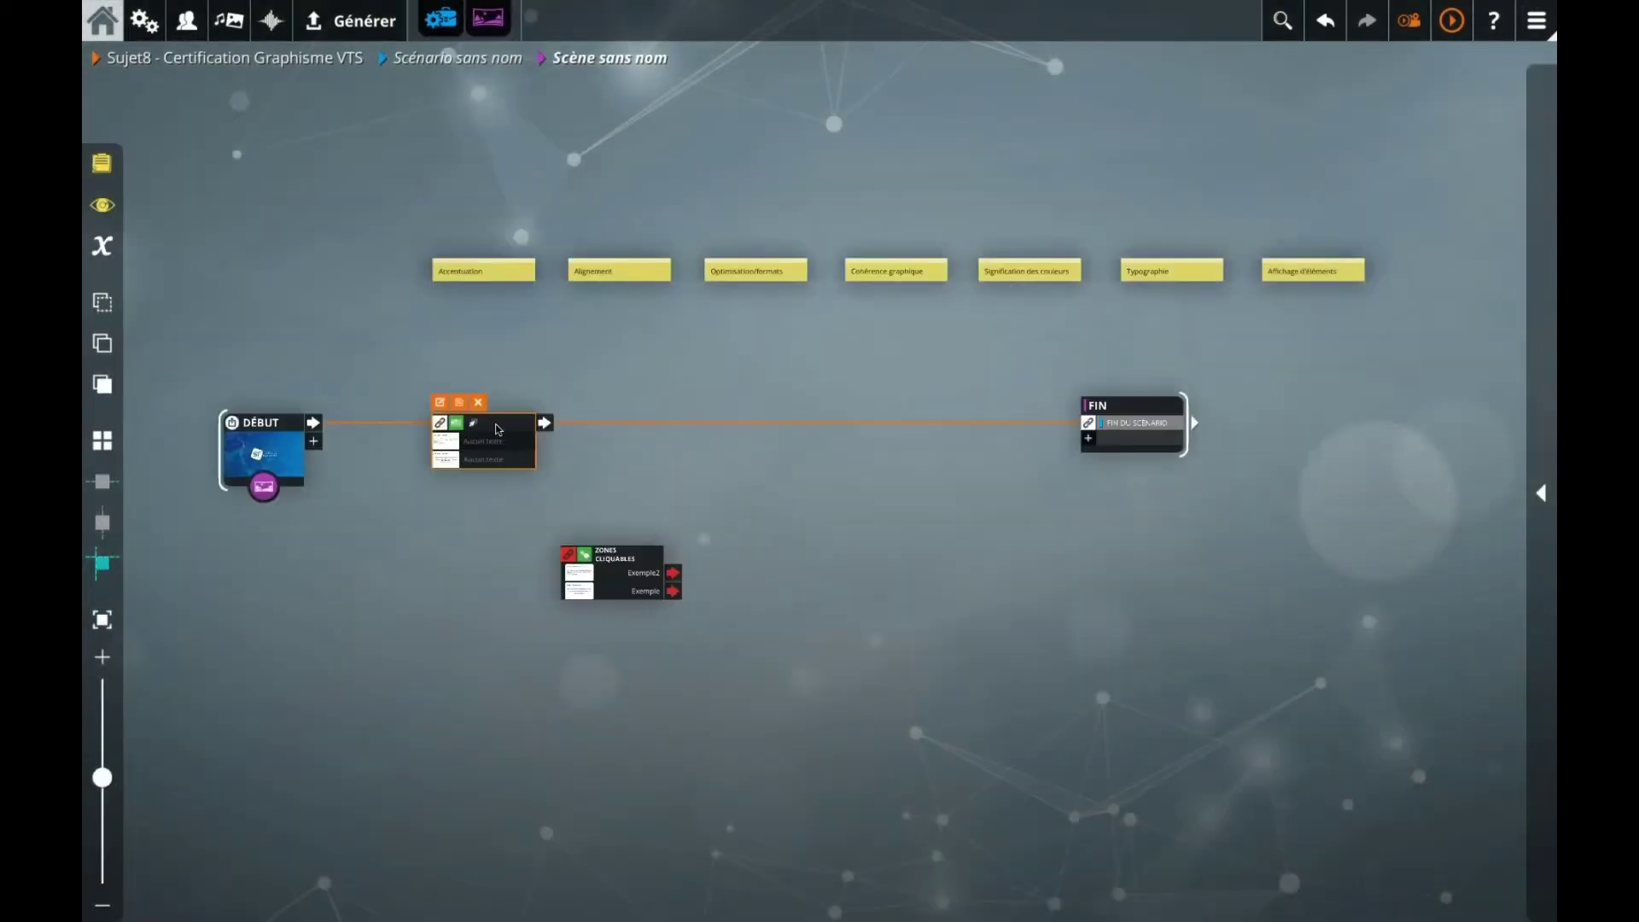
Step: Open the clickable zones block and replace the Exemple2 zone's image with 2-Pop-up_Incorrect
double_click(601, 586)
click(877, 462)
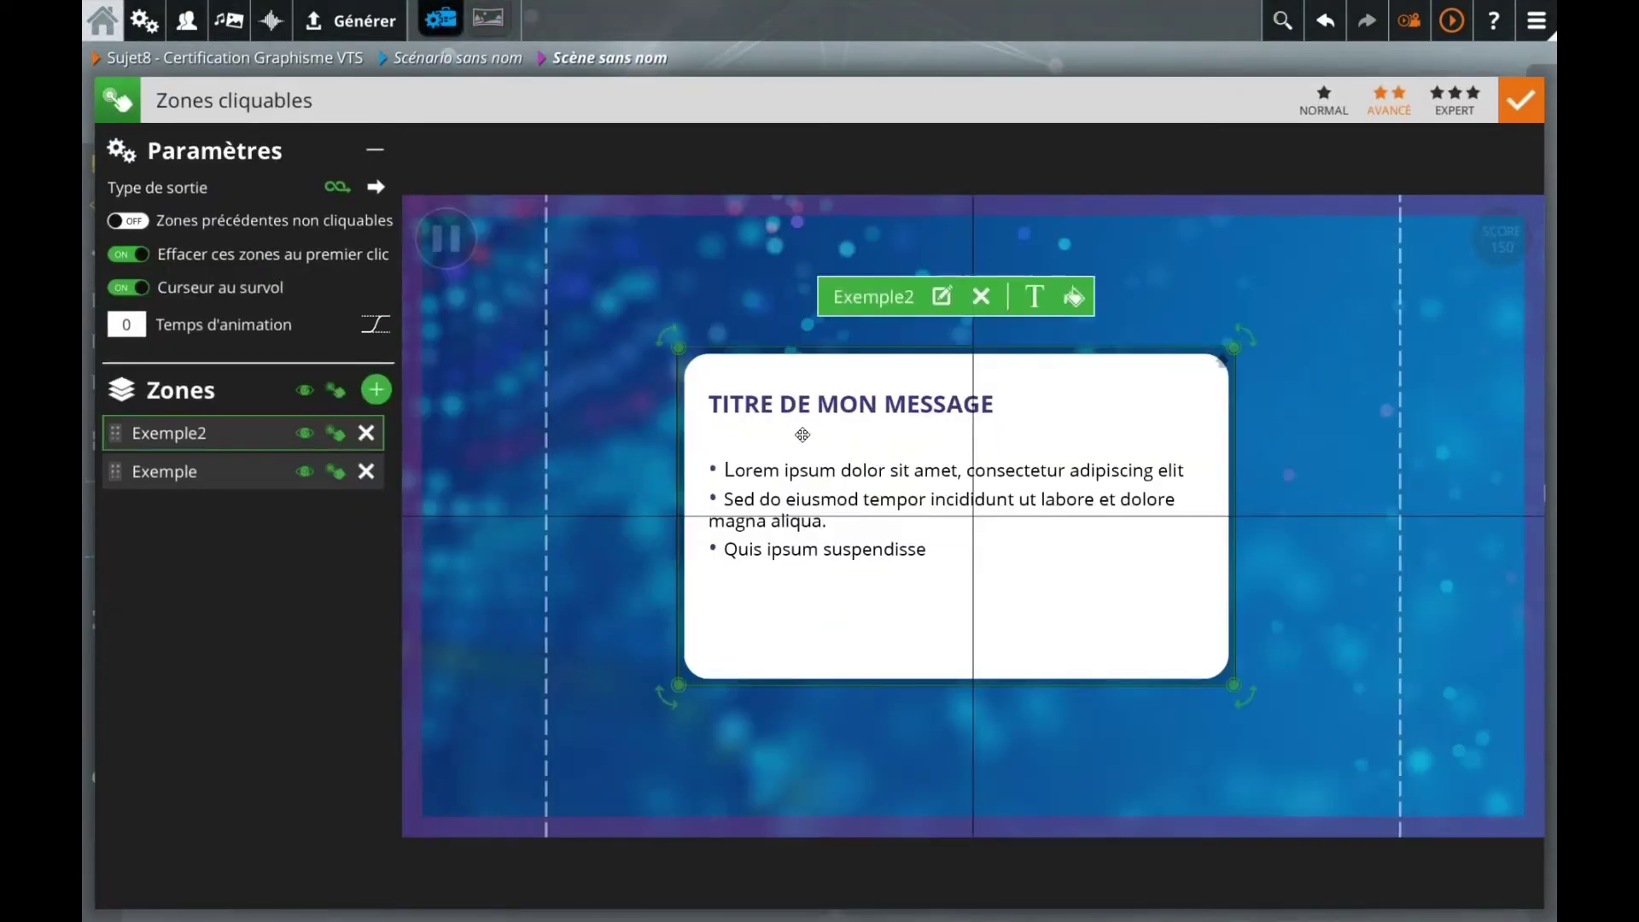
click(941, 295)
scroll(516, 552, down, 3)
scroll(516, 552, up, 1)
scroll(515, 552, down, 1)
click(882, 520)
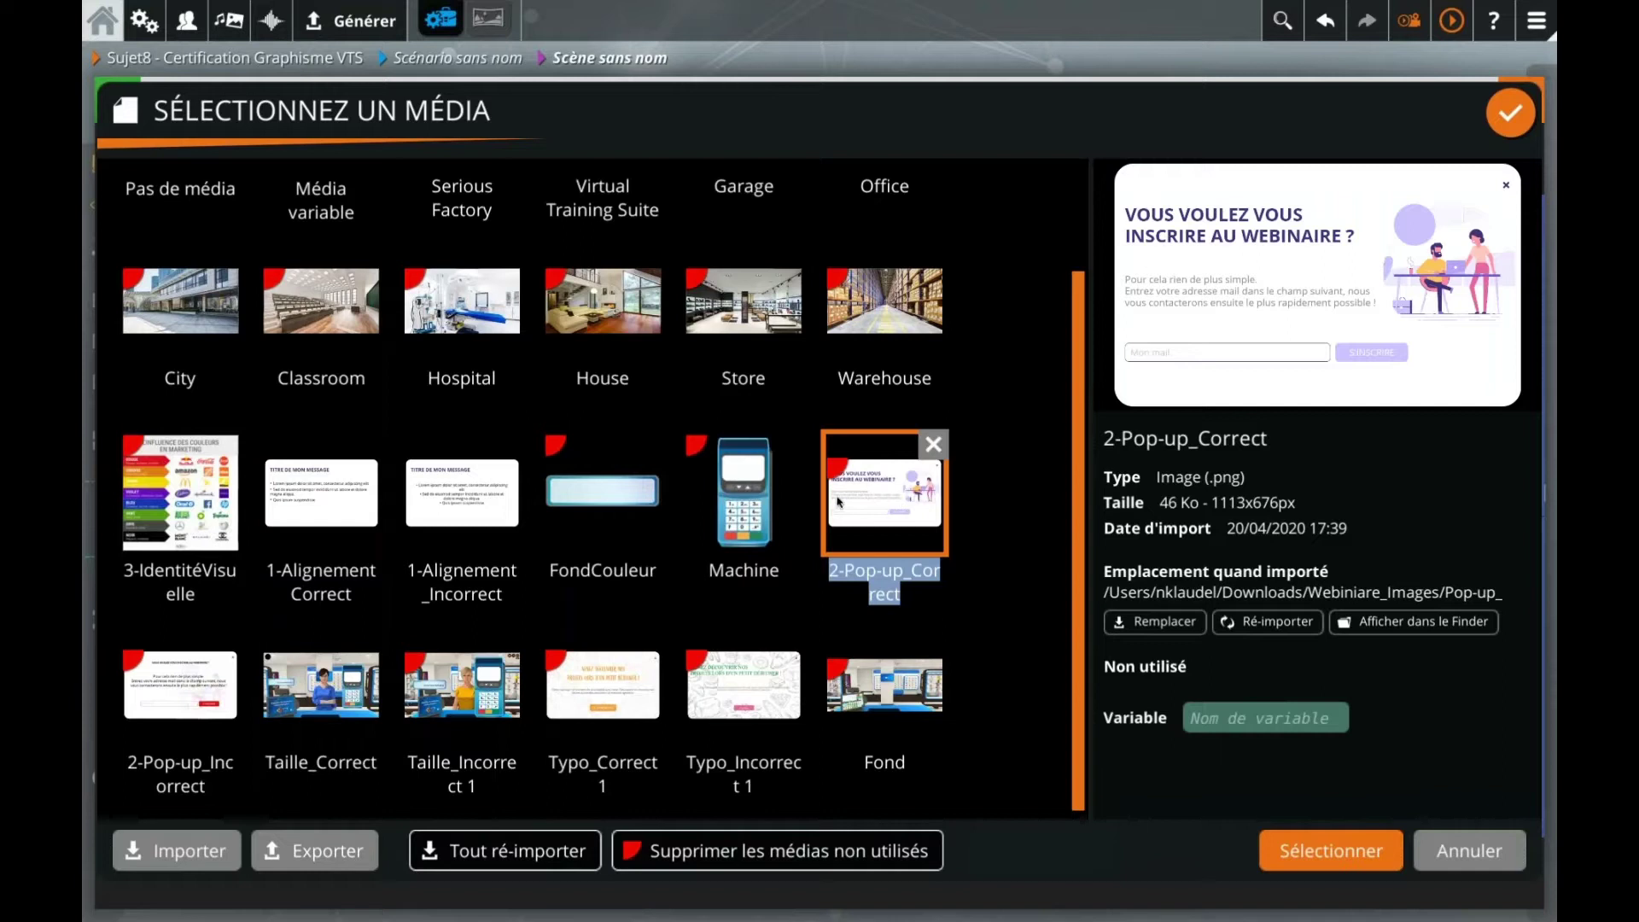
double_click(172, 674)
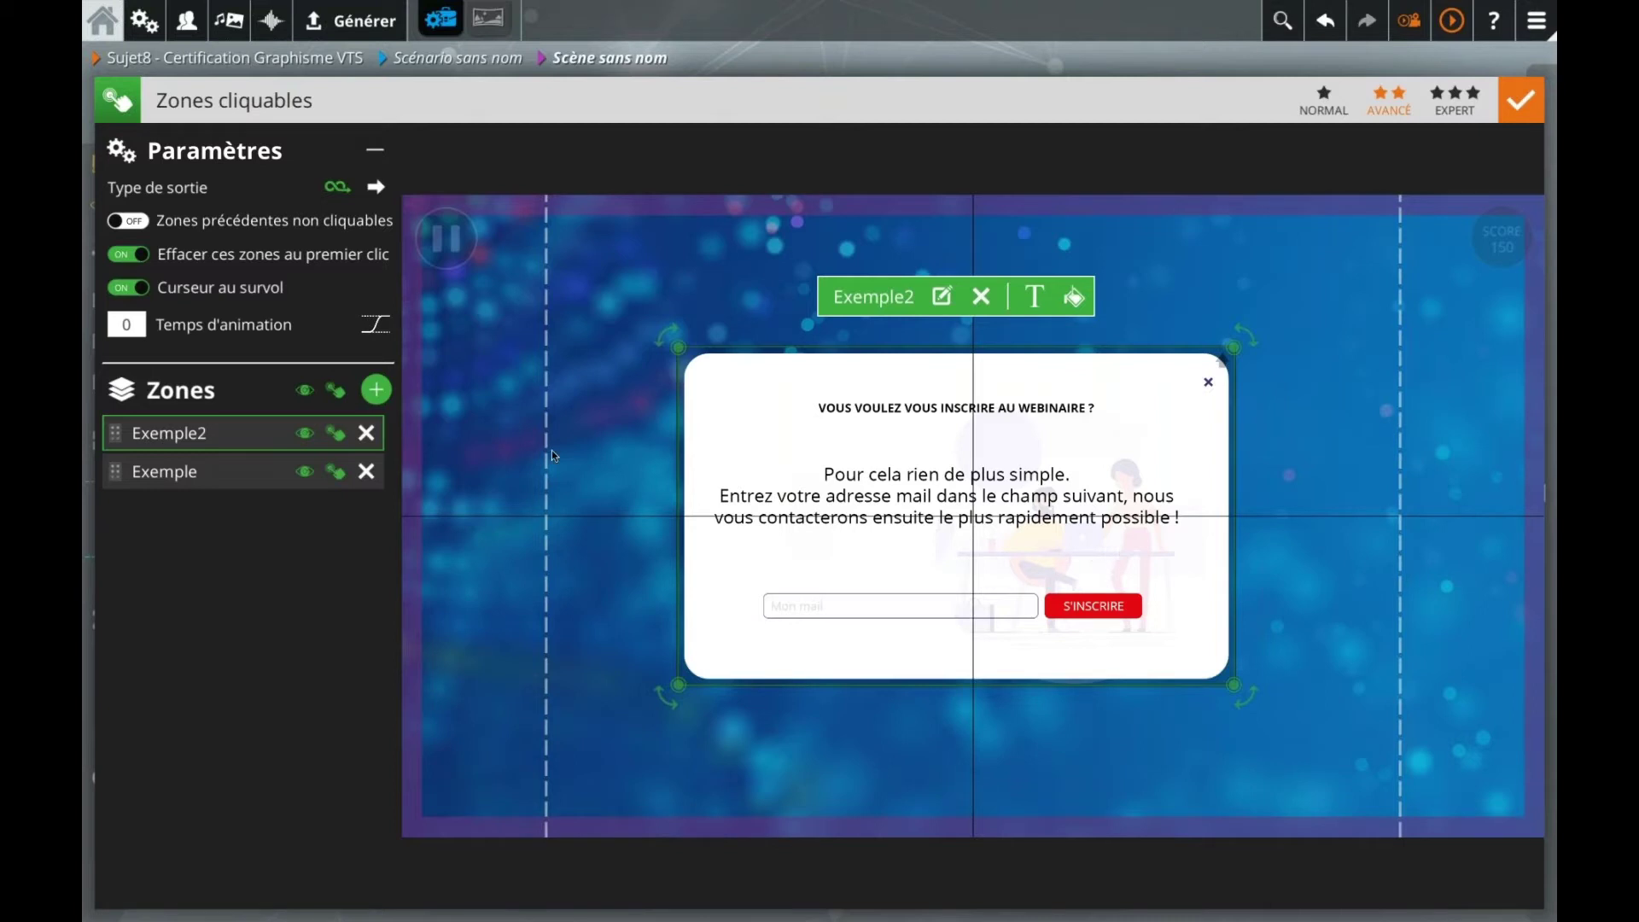
Step: Replace the Exemple zone's image with 2-Pop-up_Correct
click(196, 472)
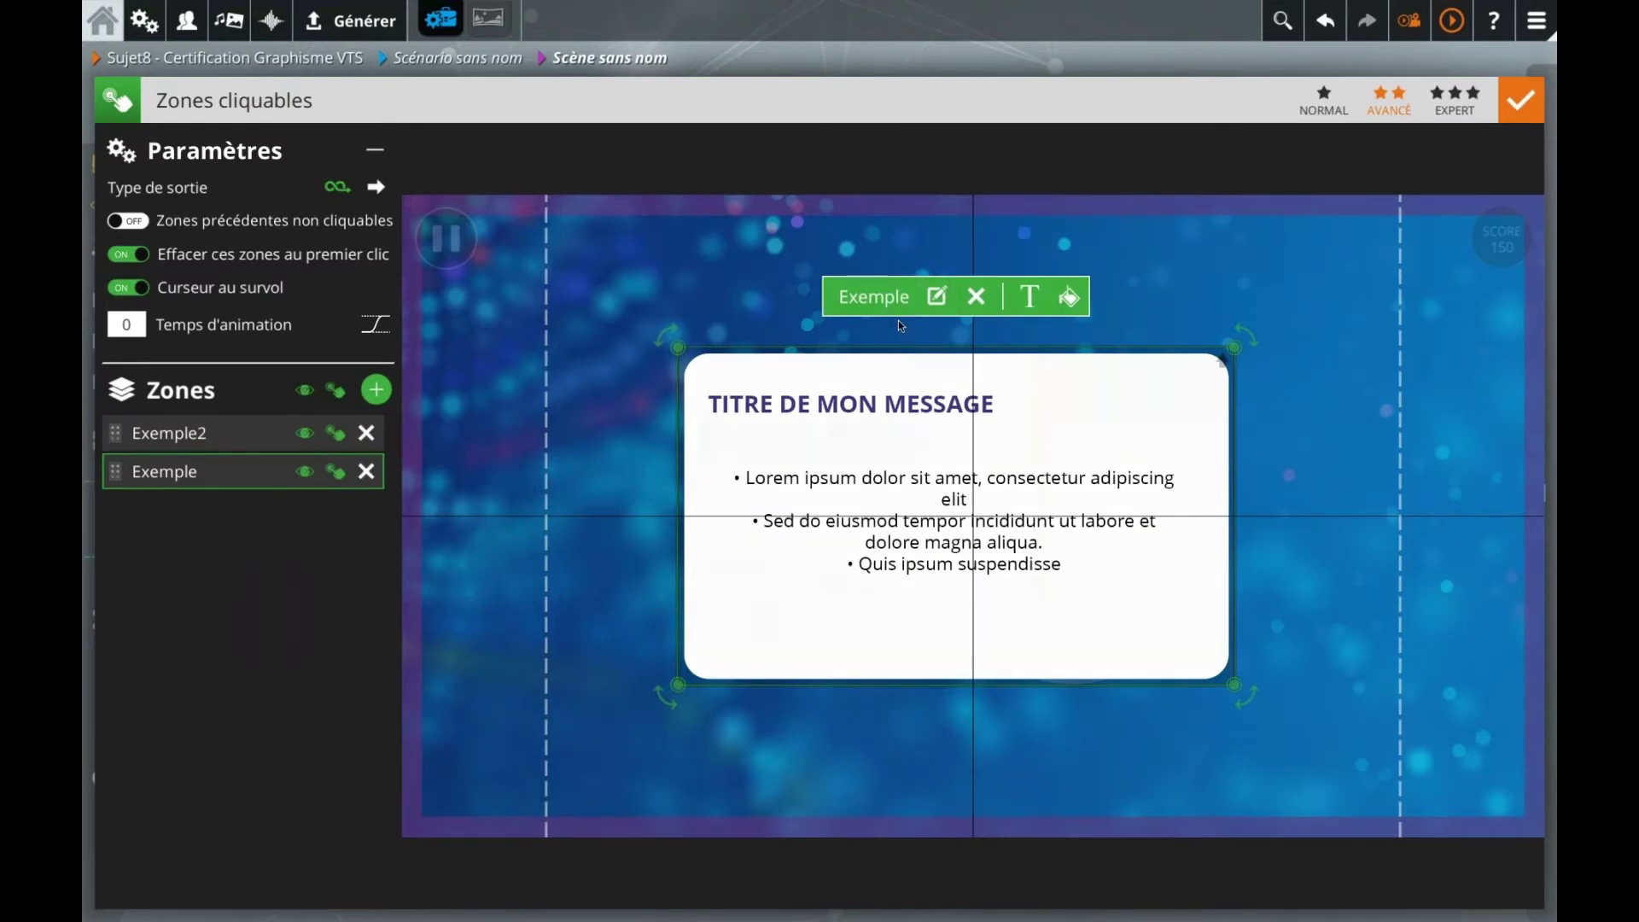
click(939, 297)
scroll(583, 595, down, 2)
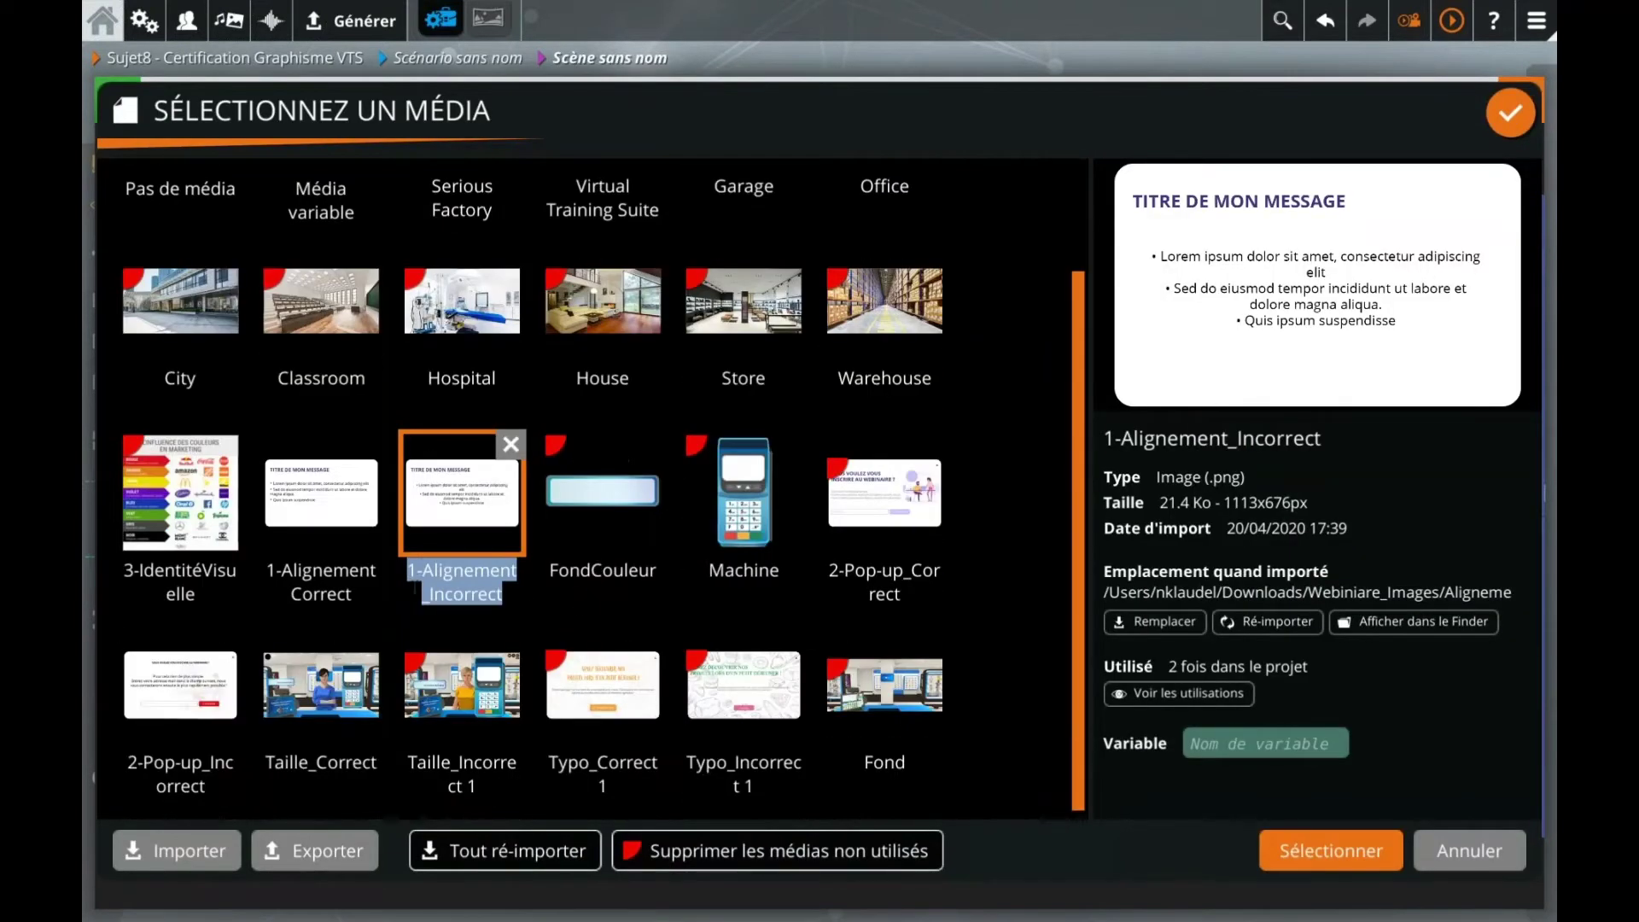
double_click(879, 479)
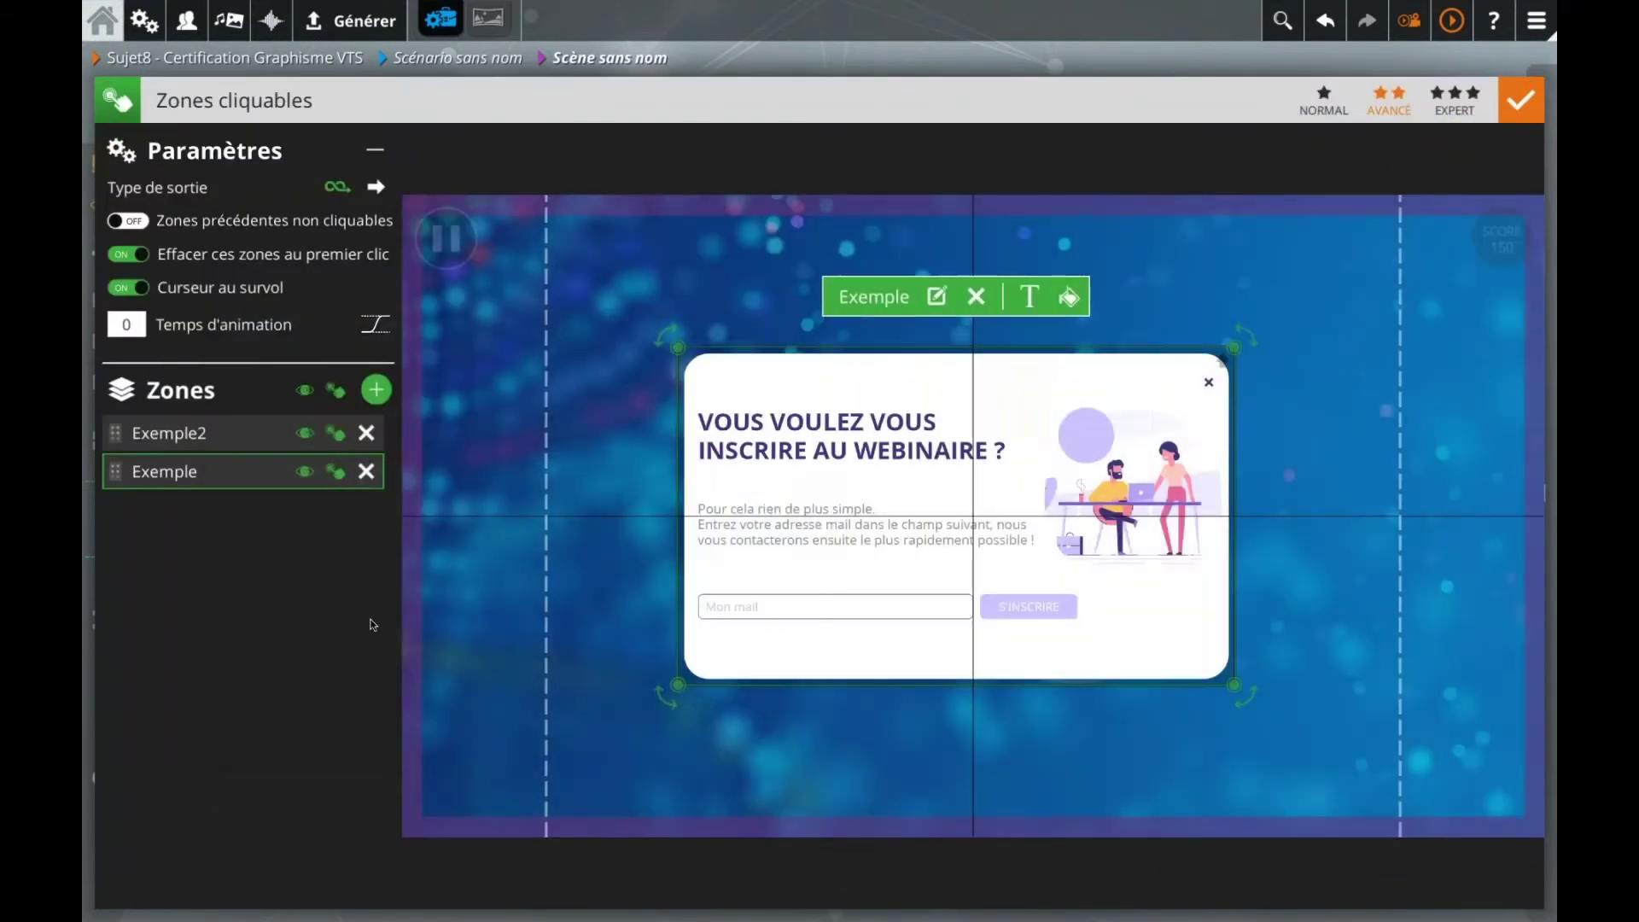
Step: Compare the incorrect and correct pop-up images by selecting Exemple2 and Exemple in turn, and close the zones editor
click(239, 439)
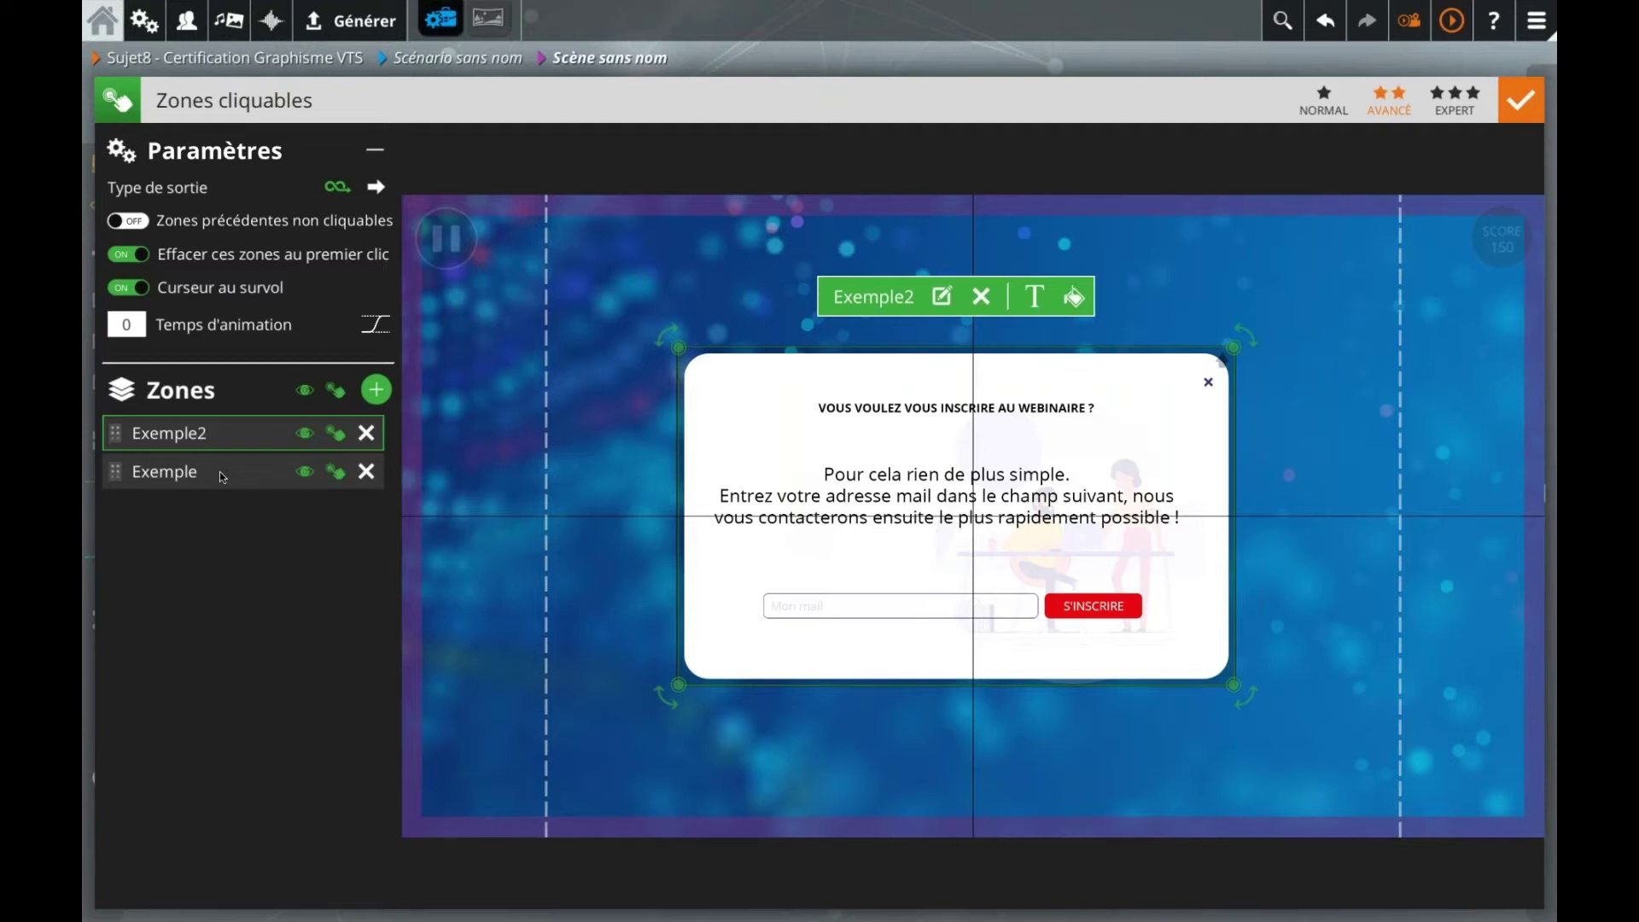
click(221, 475)
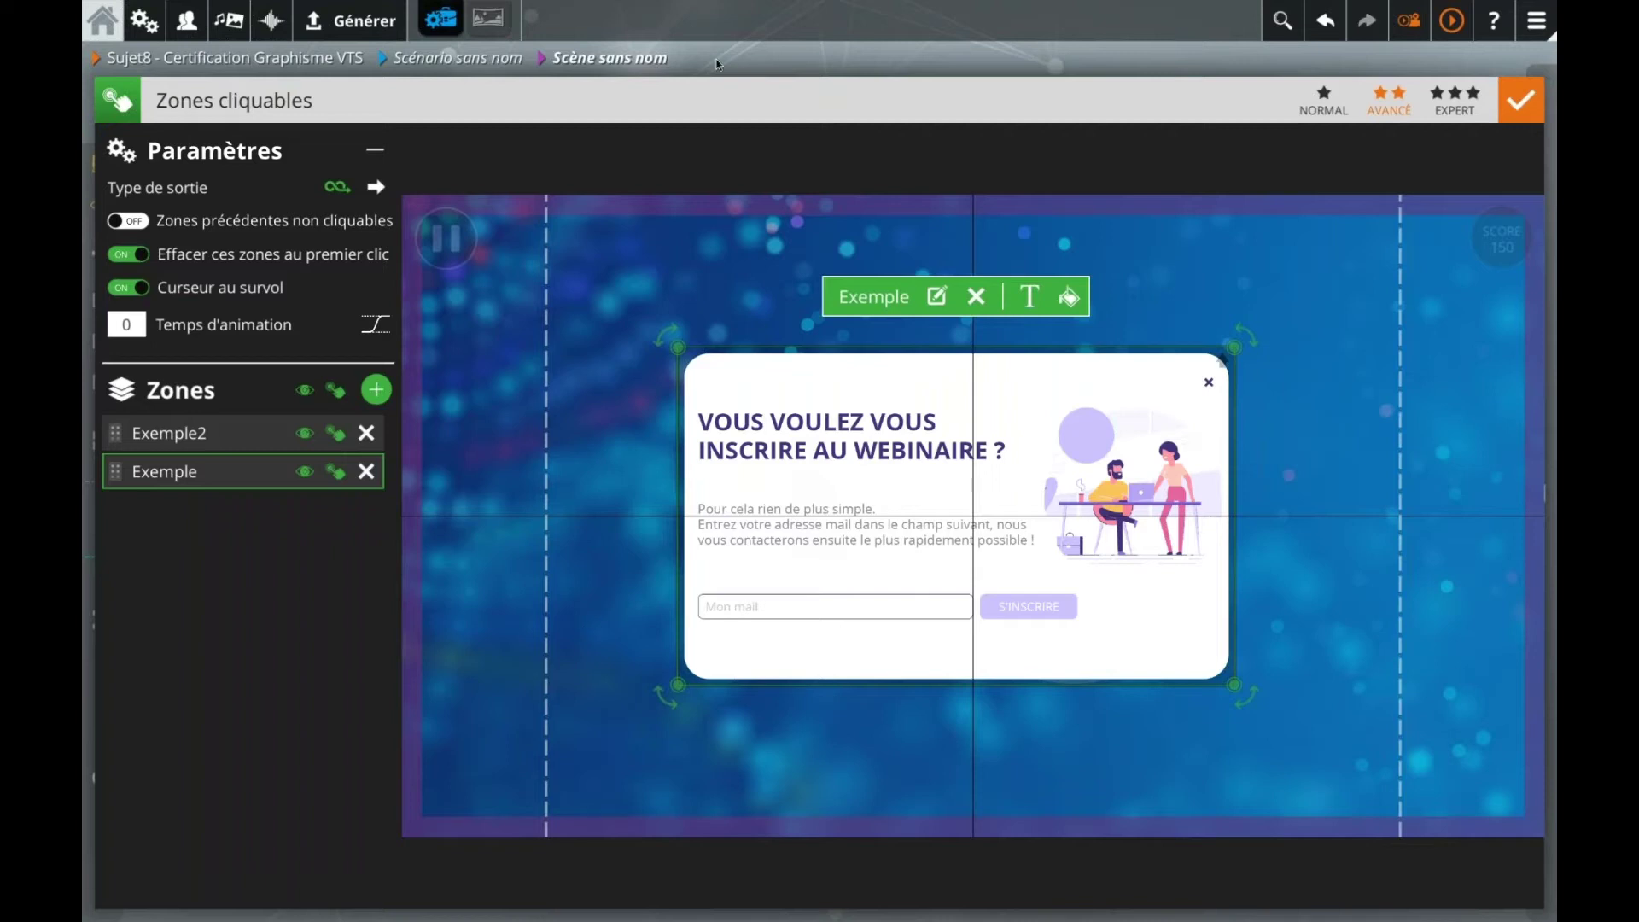
click(749, 56)
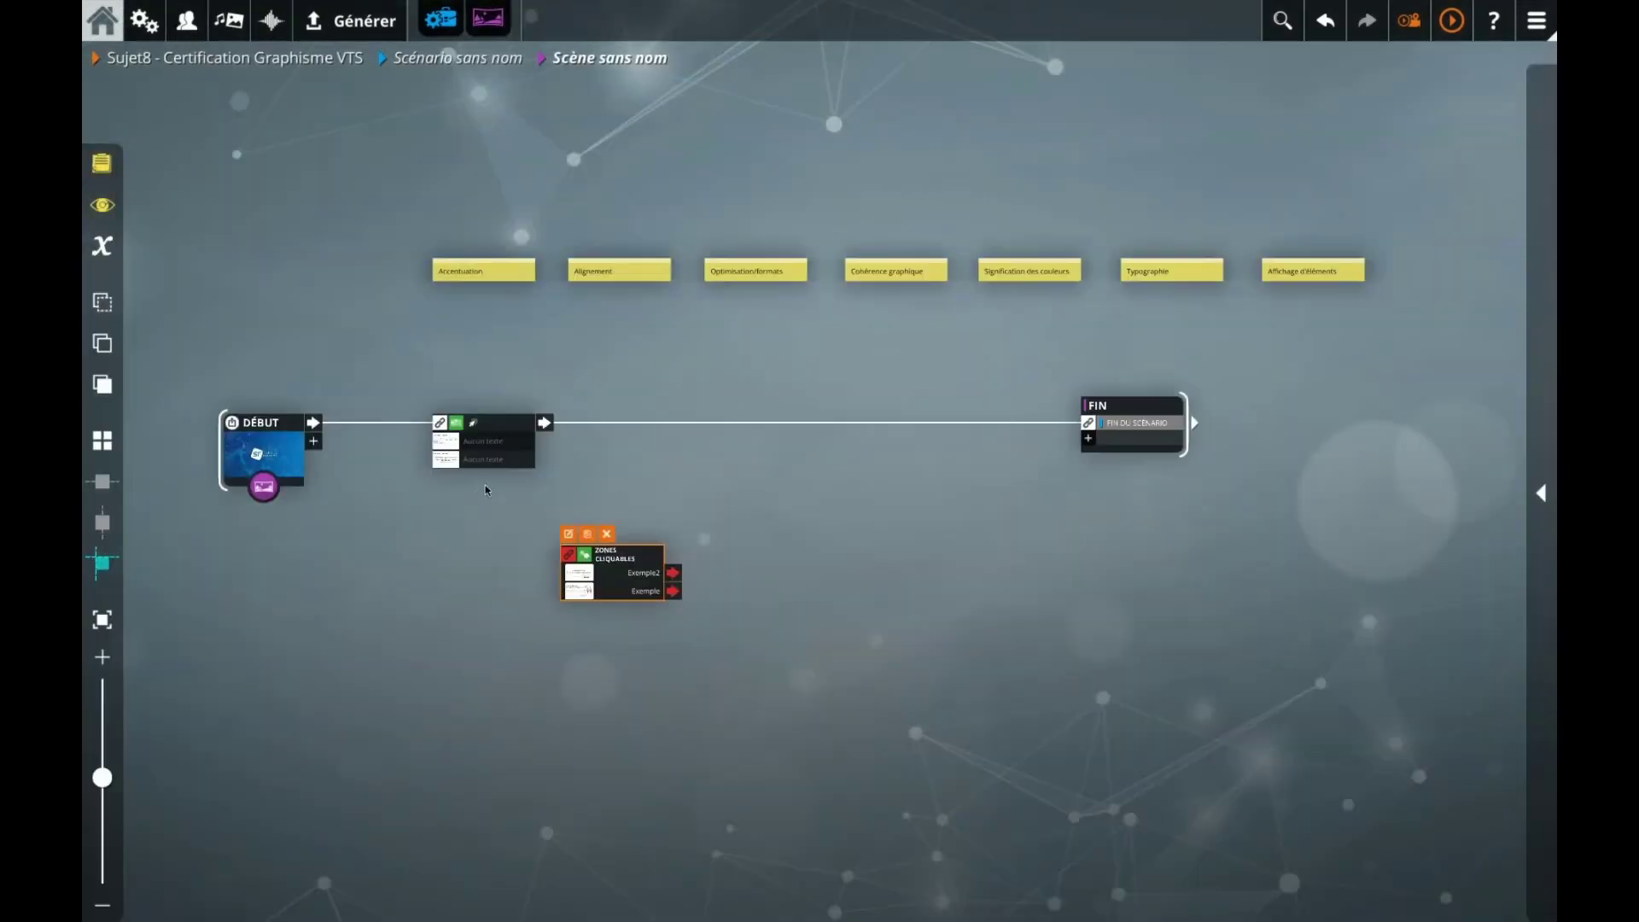
Step: Duplicate the quiz block and insert the copy between the original quiz and FIN
click(477, 445)
key(ctrl+c)
key(ctrl+v)
drag(514, 470, 628, 455)
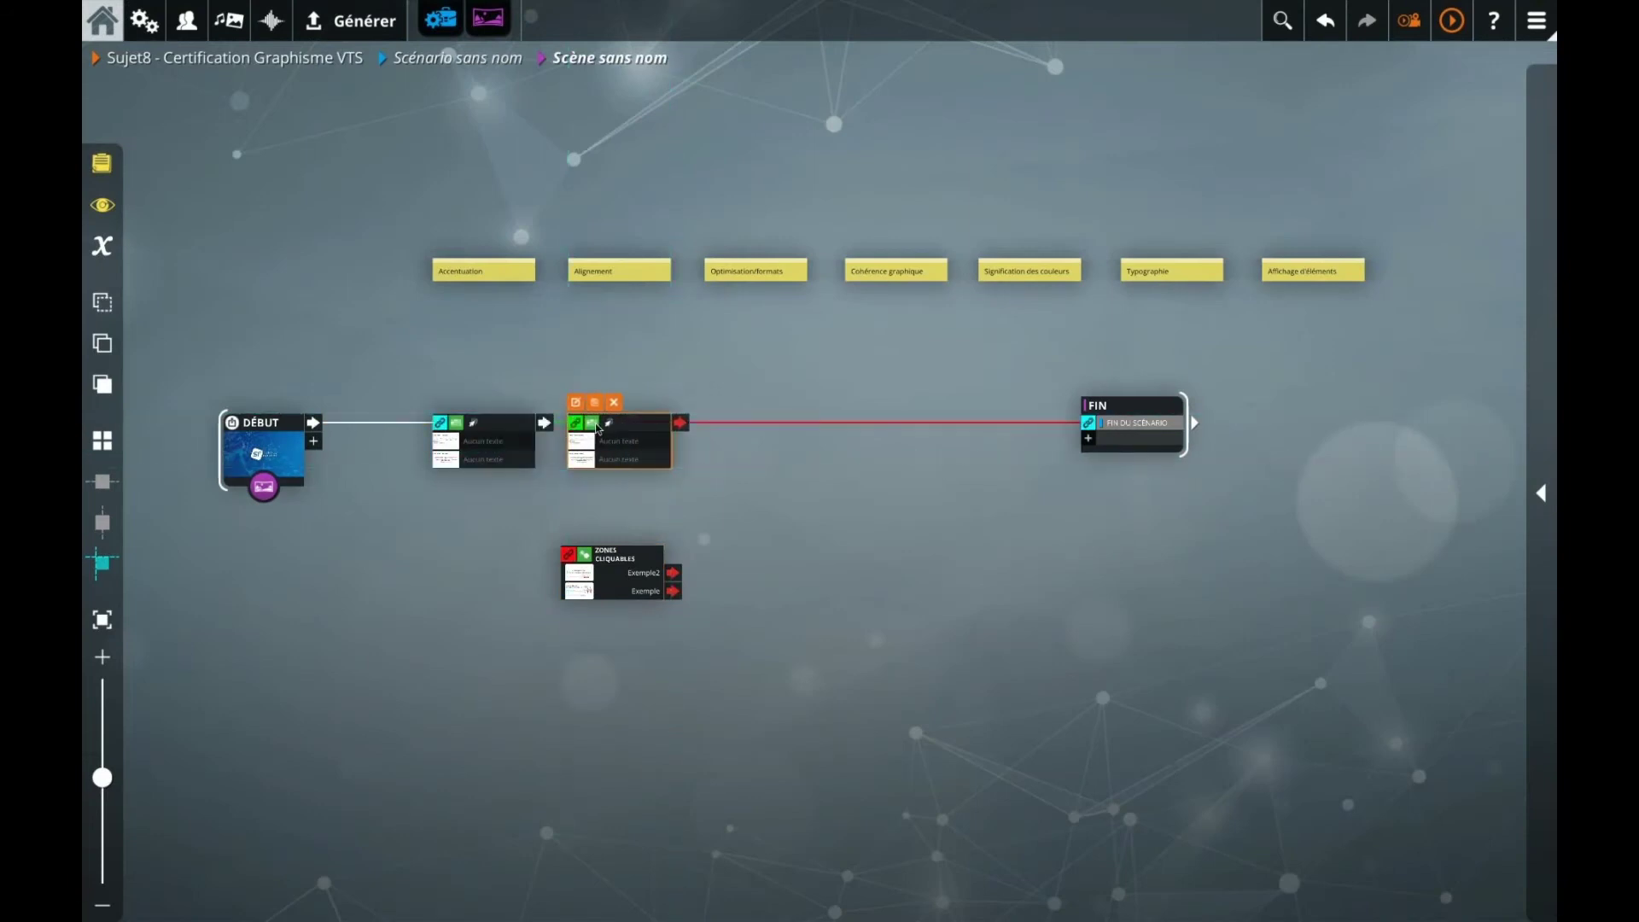
Step: Change the copied quiz's choice images to 2-Pop-up_Incorrect for the first and 2-Pop-up_Correct for the second
click(577, 402)
click(735, 465)
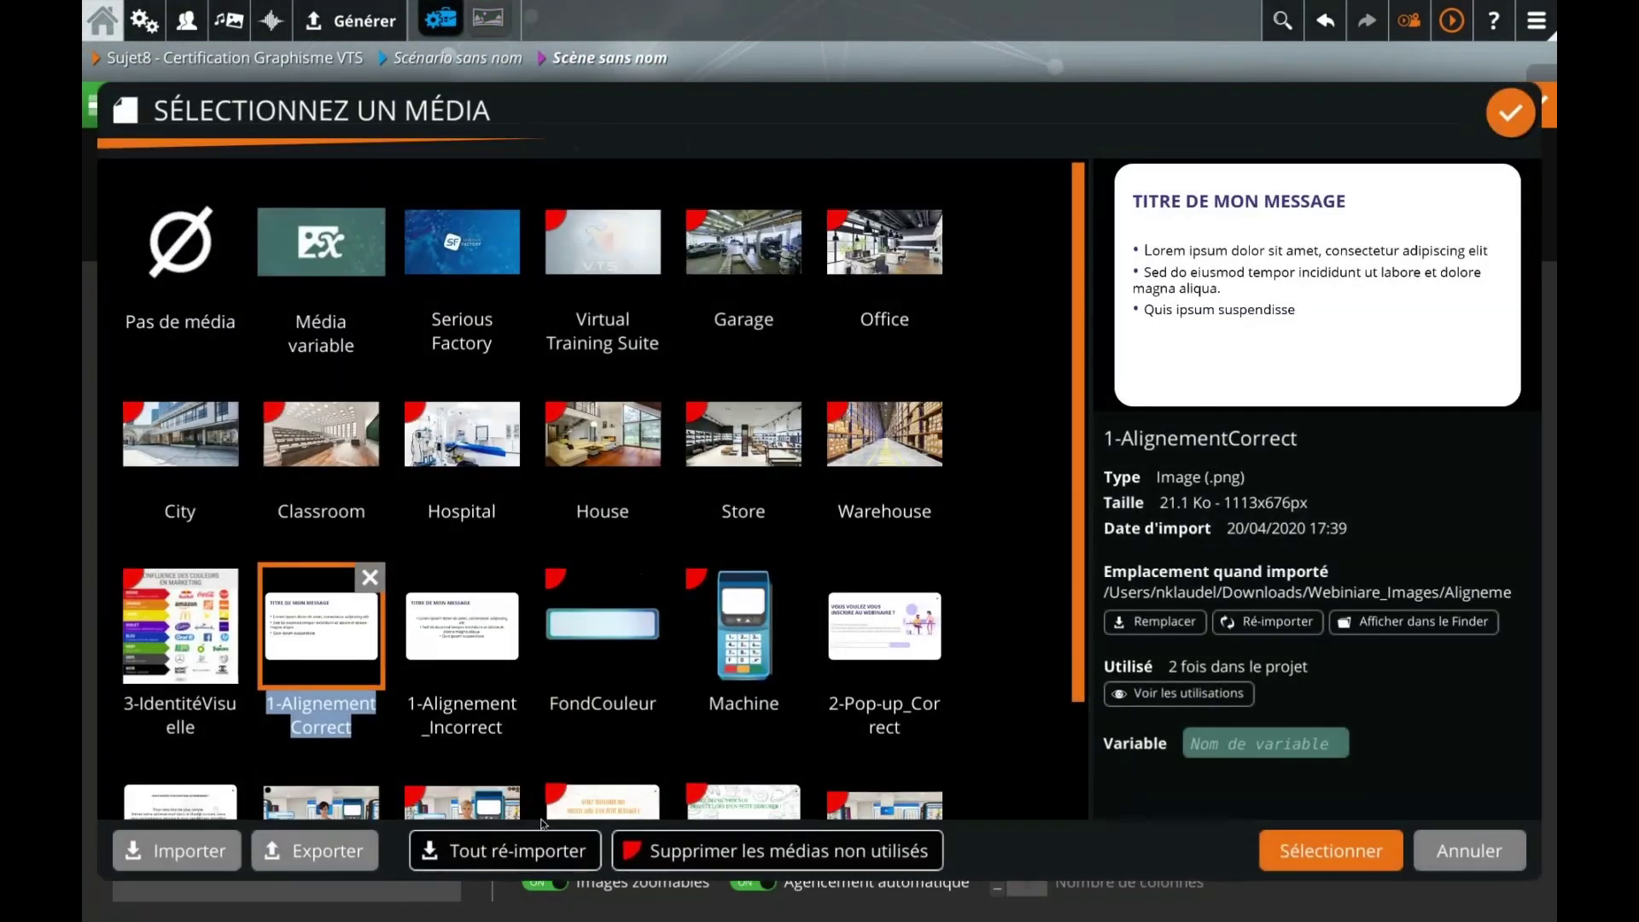
double_click(203, 796)
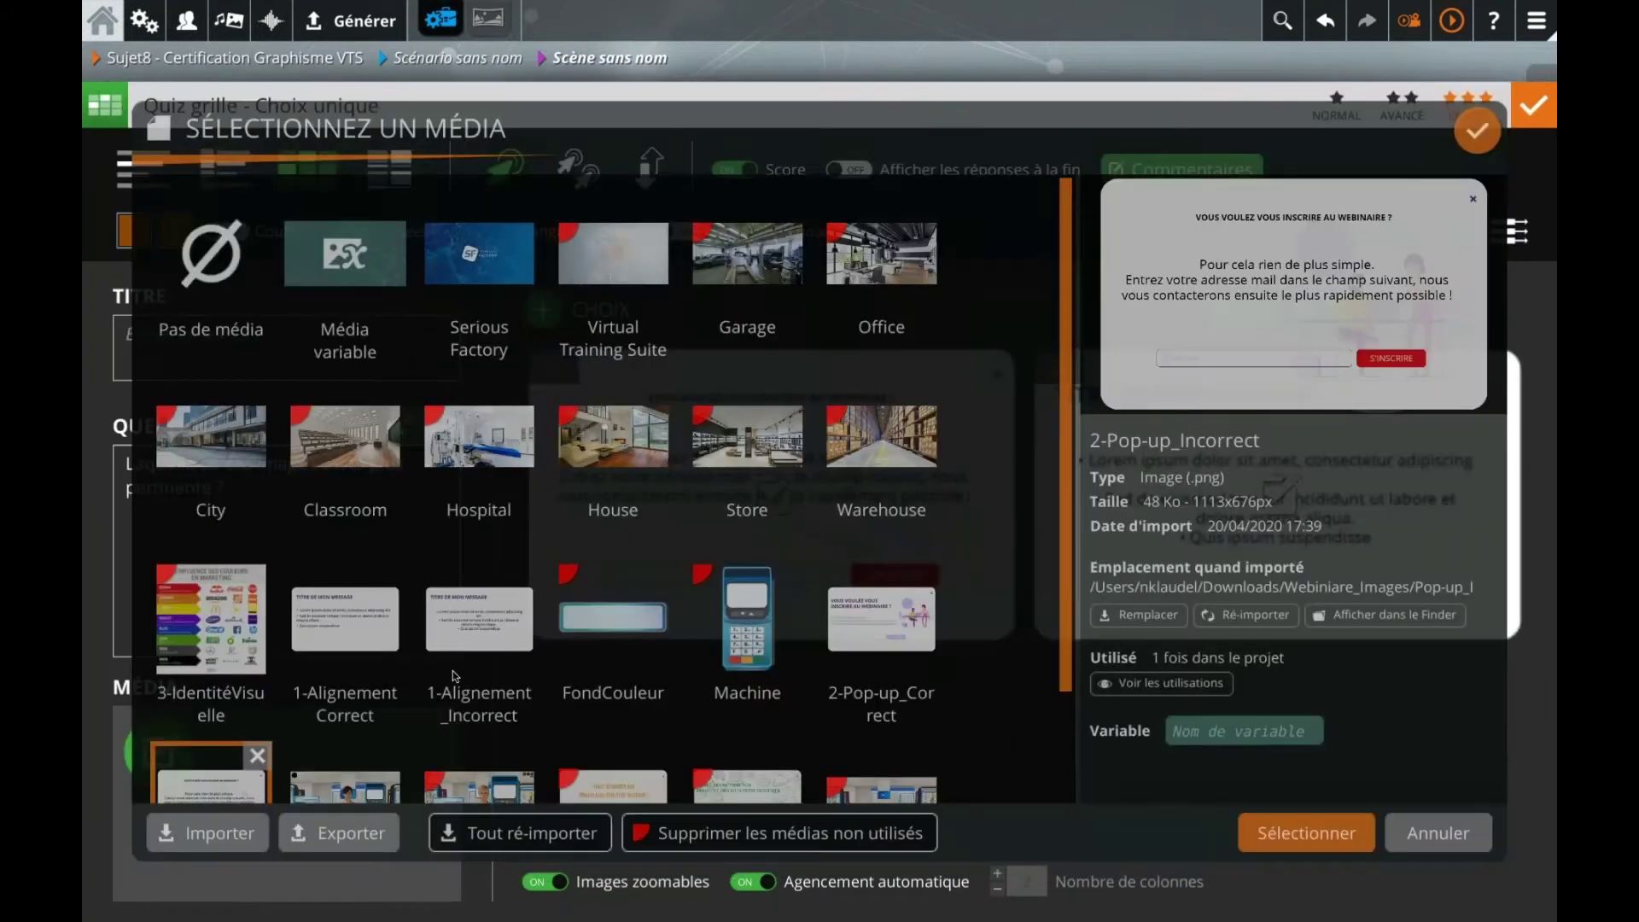
click(1122, 511)
double_click(883, 636)
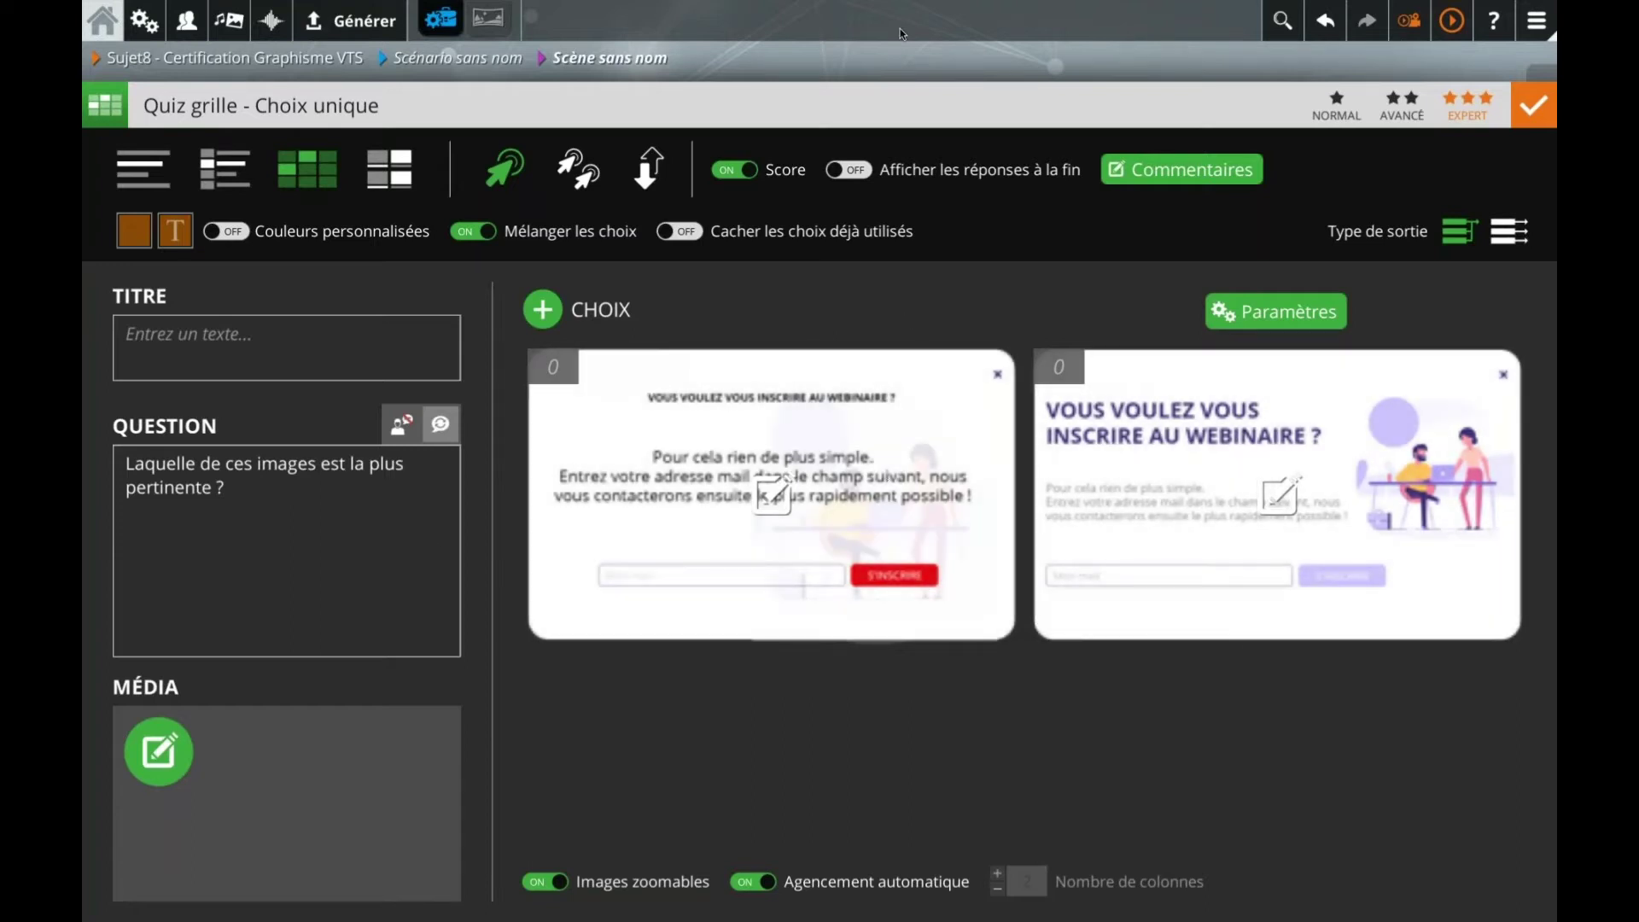
click(858, 69)
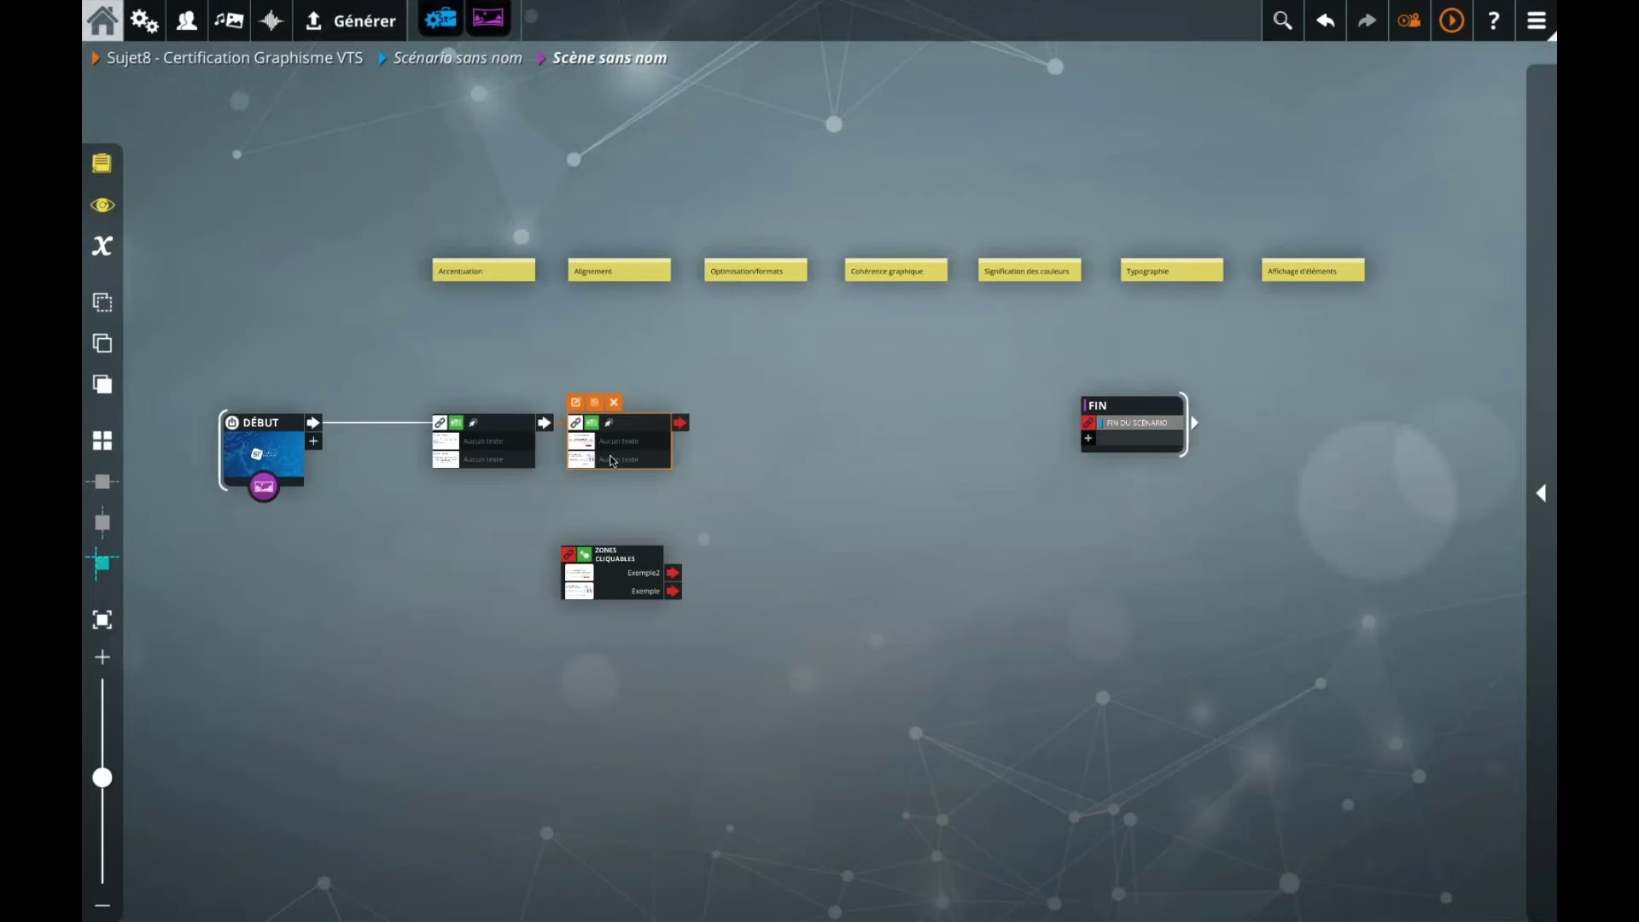
Step: Move both quiz blocks together closer to DÉBUT and review the second quiz's content
drag(453, 388, 578, 455)
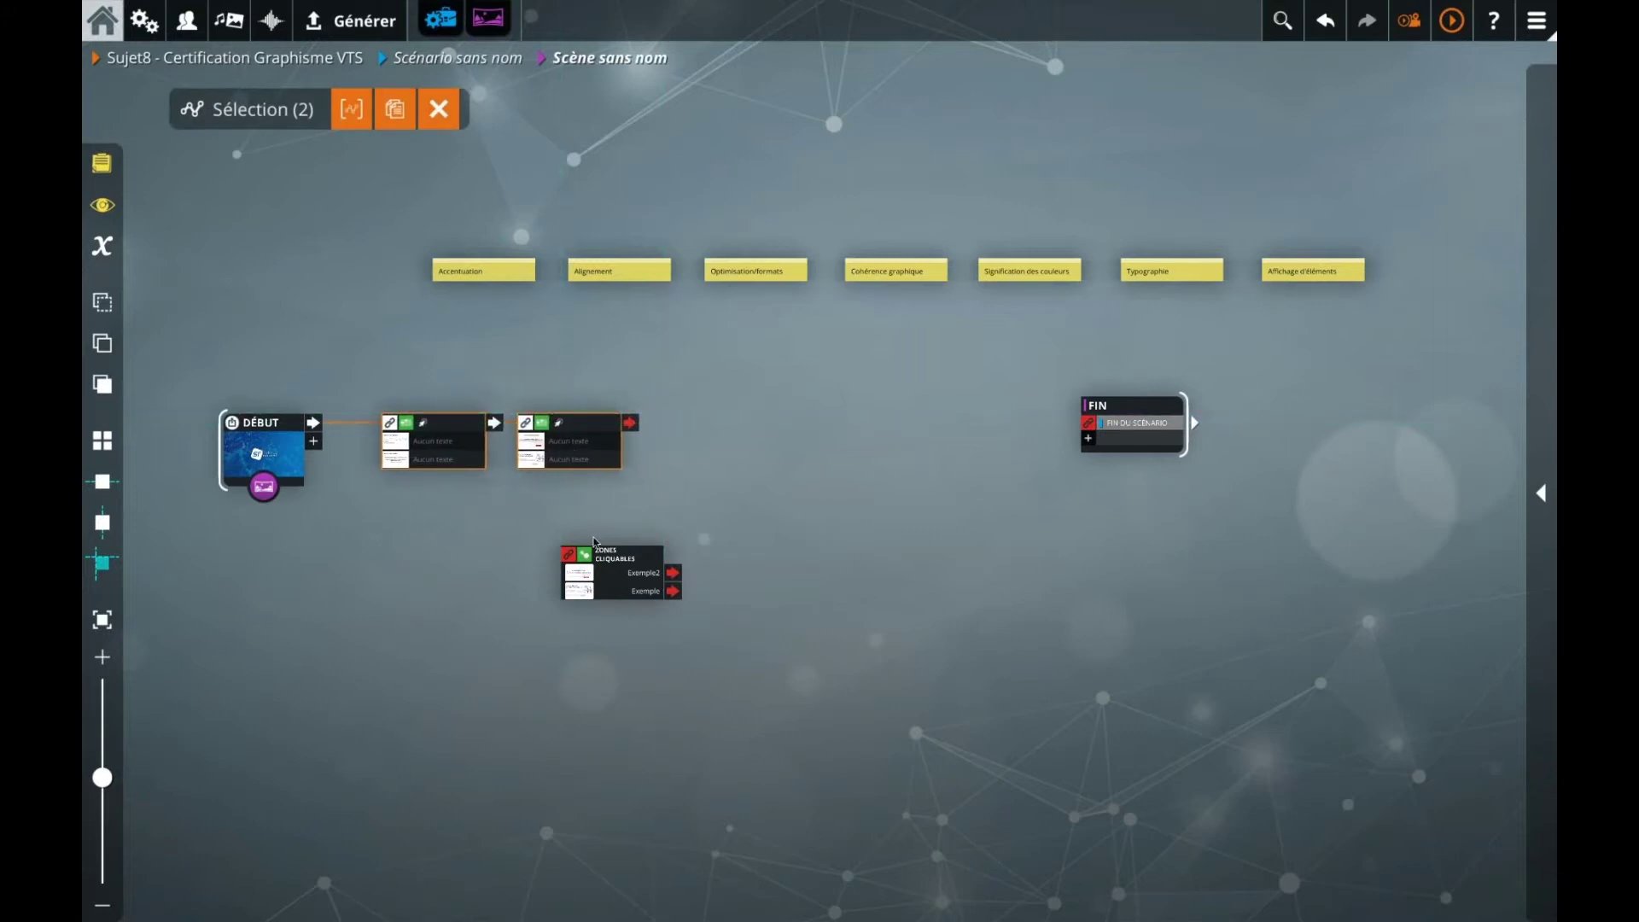
double_click(585, 440)
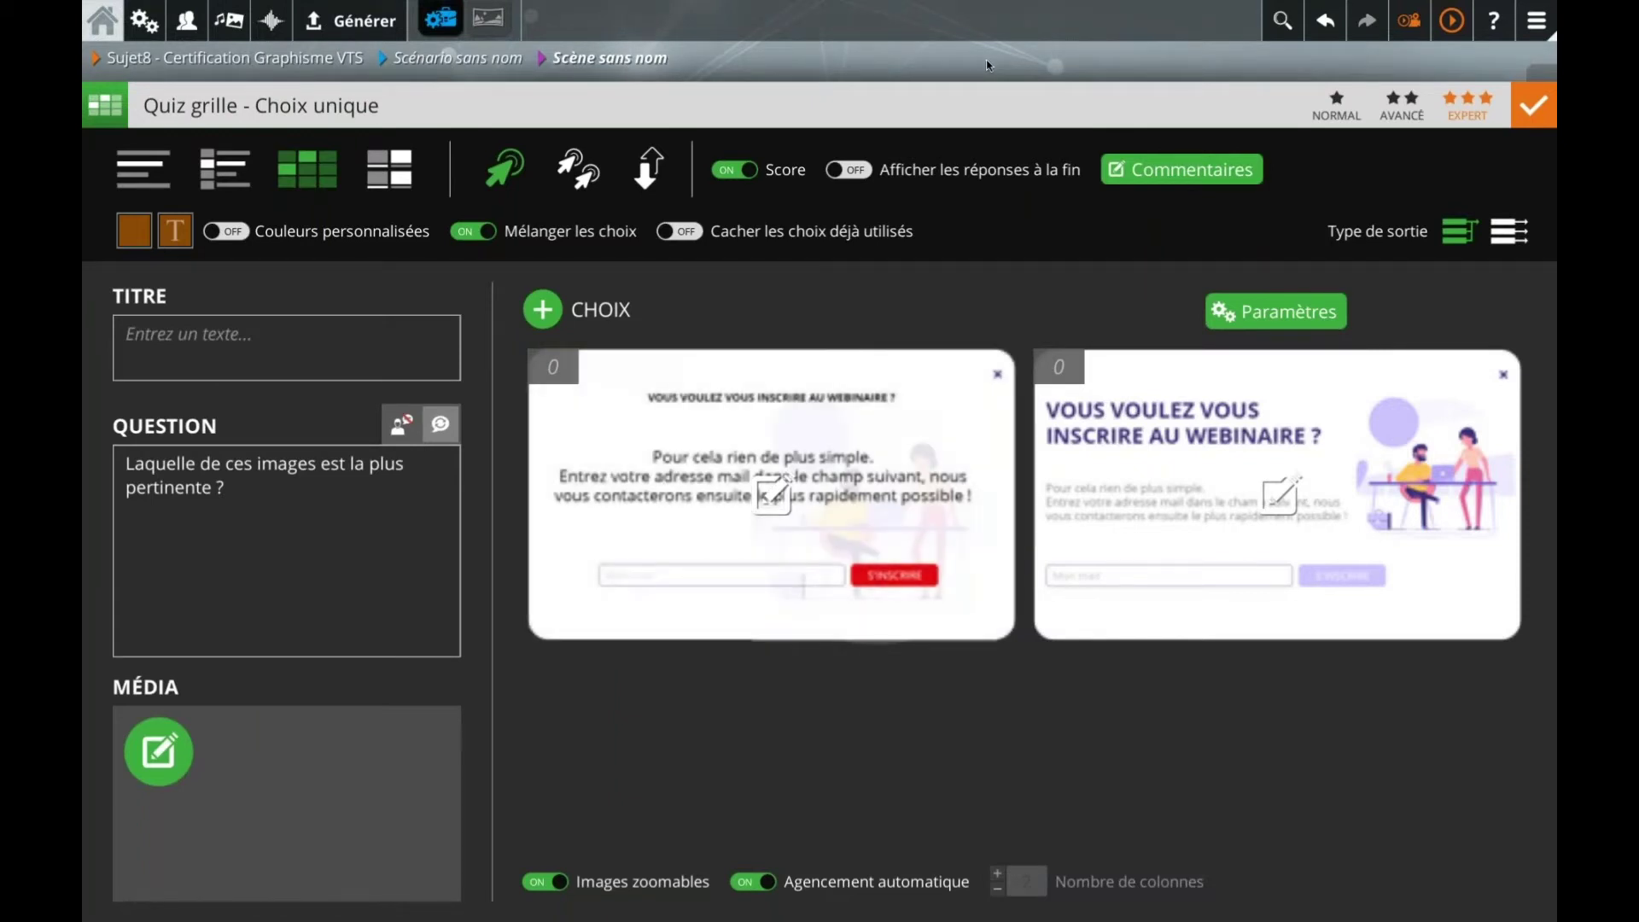
click(610, 57)
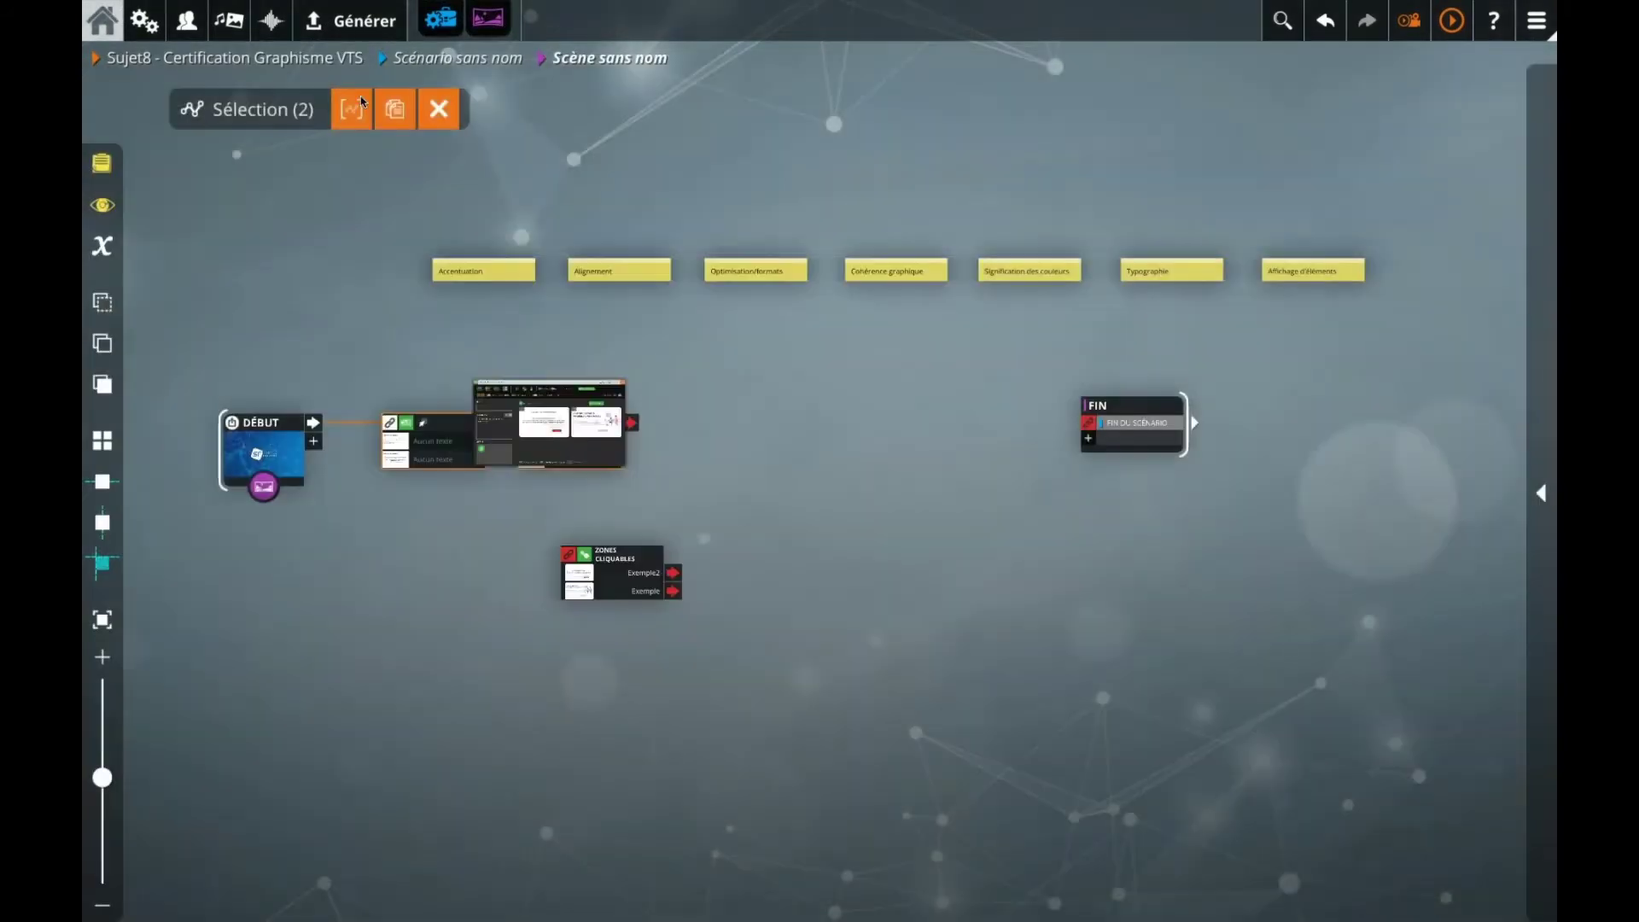
Step: Look through the project's media library and close it
click(228, 20)
scroll(511, 648, down, 2)
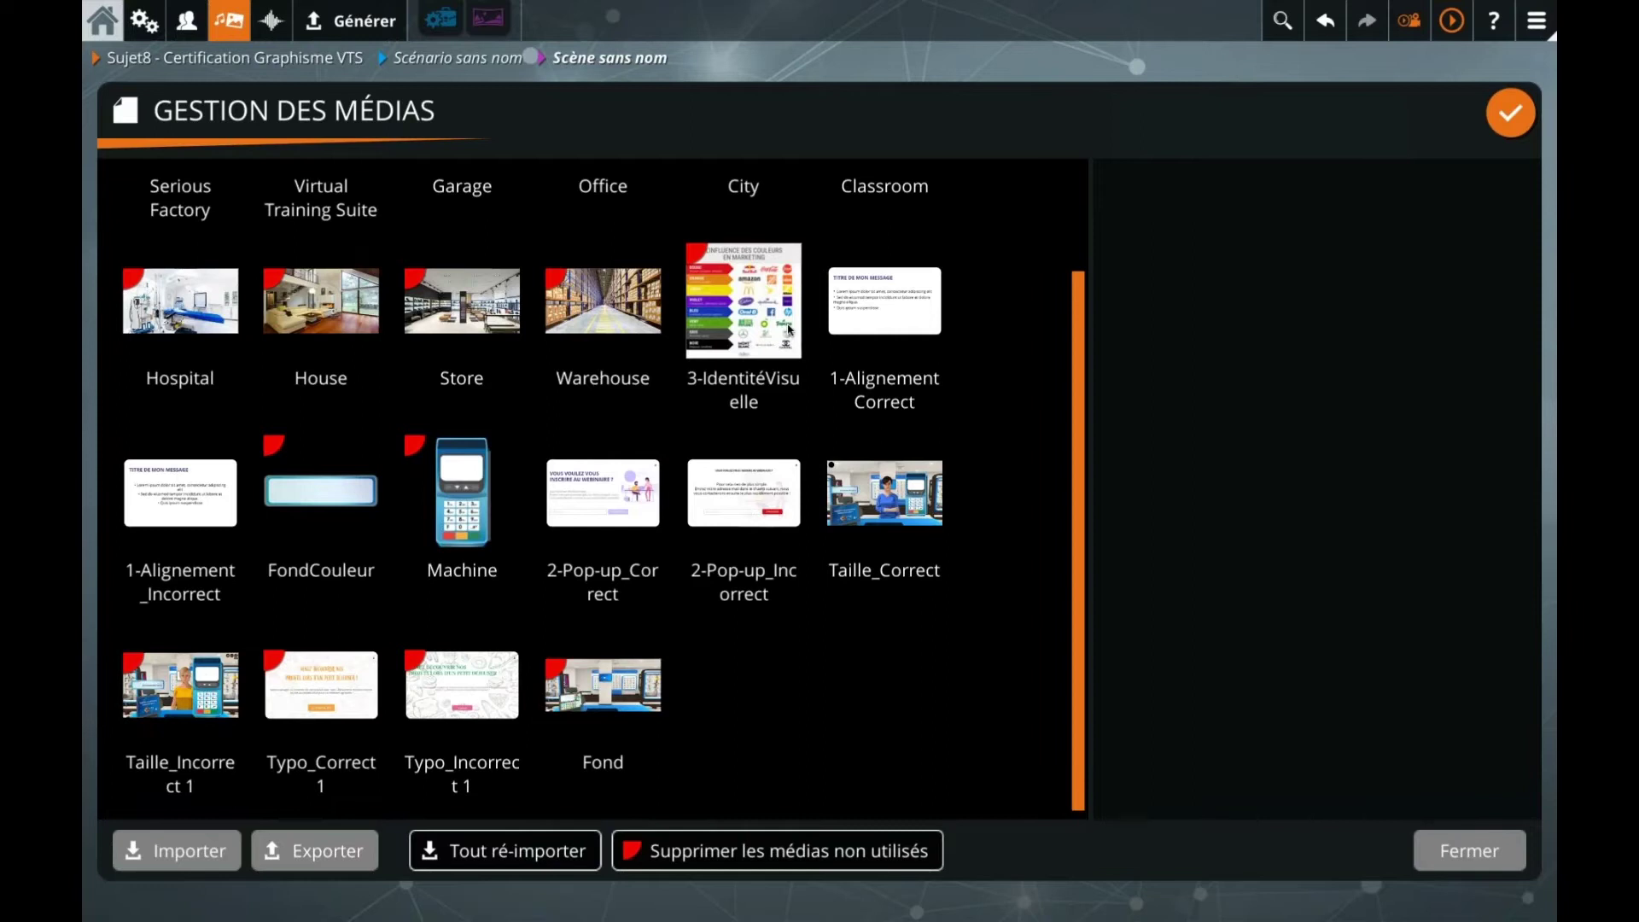
scroll(781, 330, up, 2)
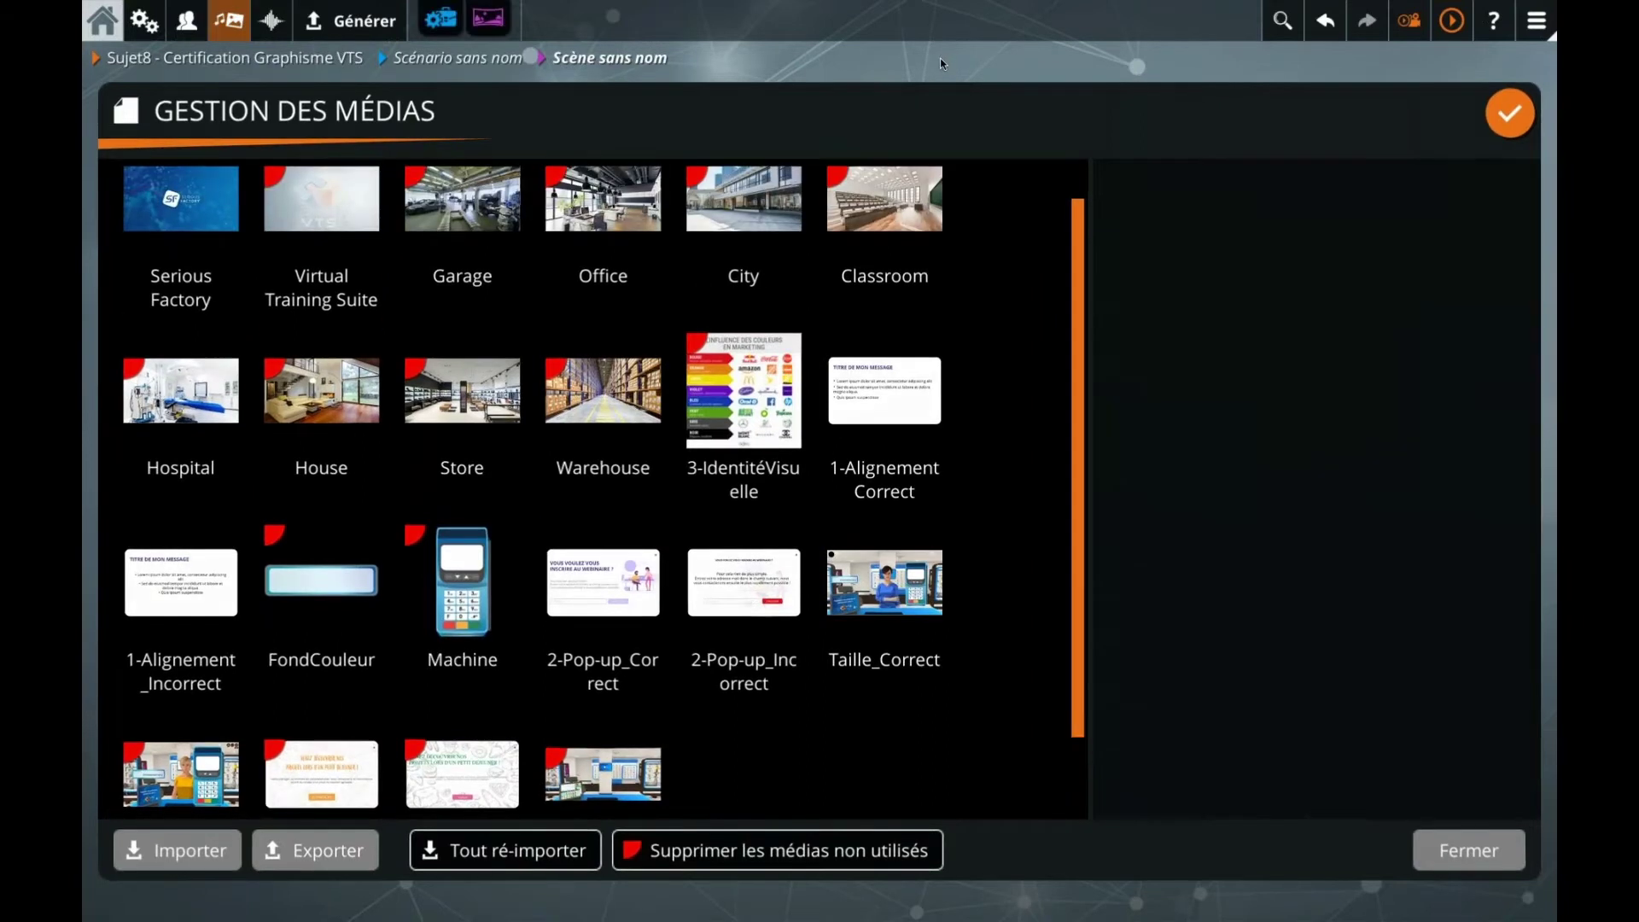
key(Escape)
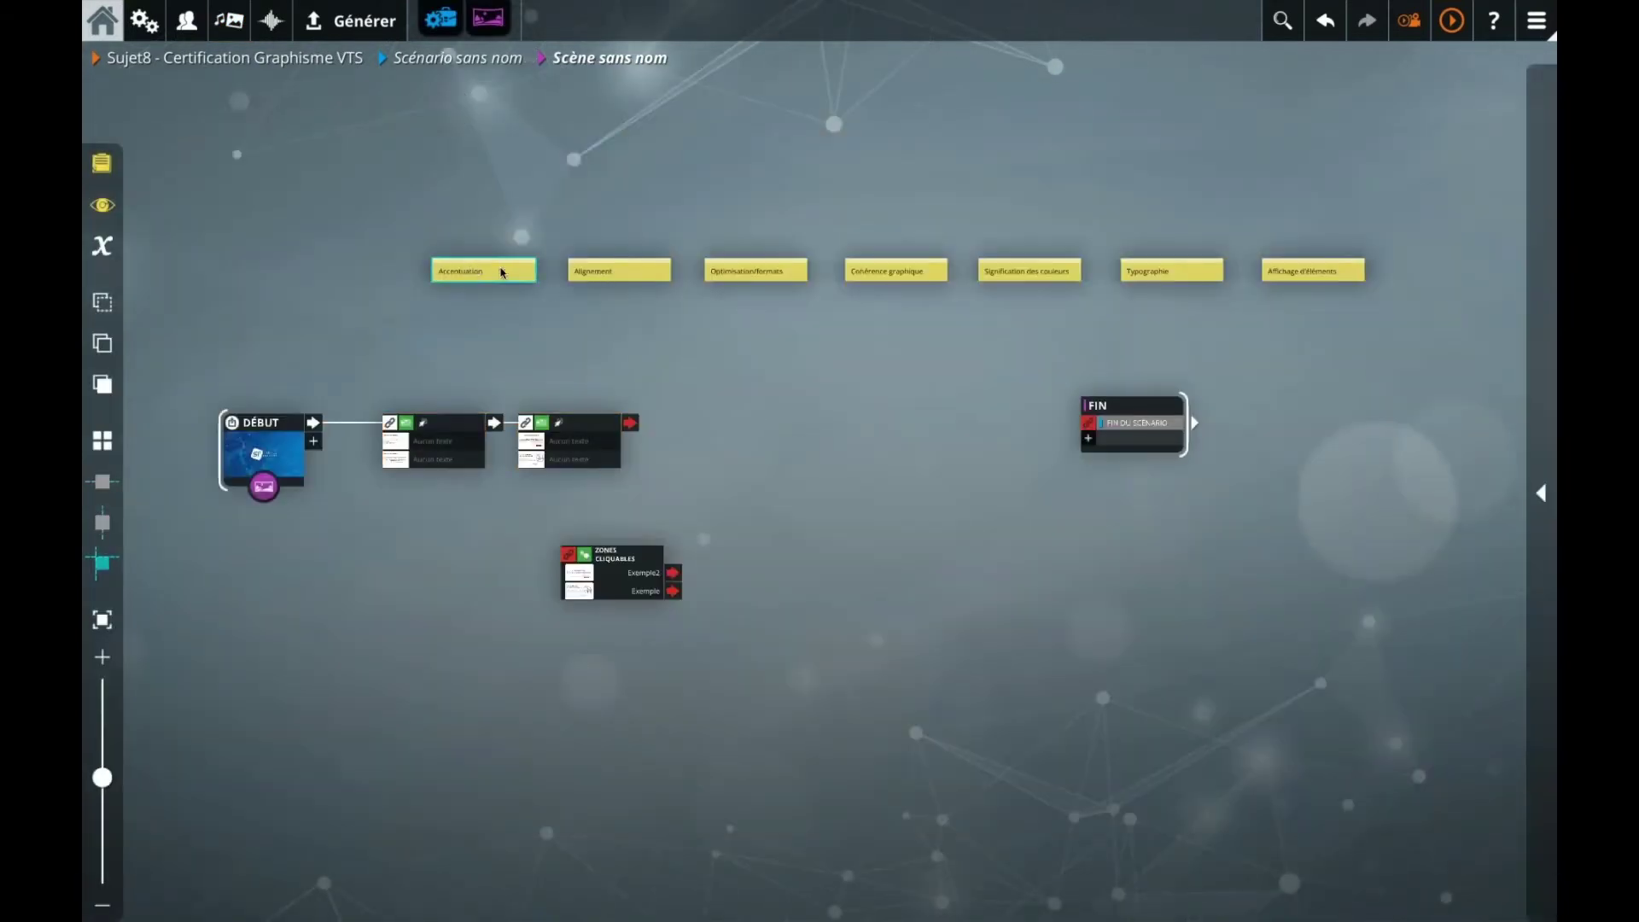
Step: Place the Alignement note above the first quiz block and the Accentuation note above the second
drag(573, 268, 387, 325)
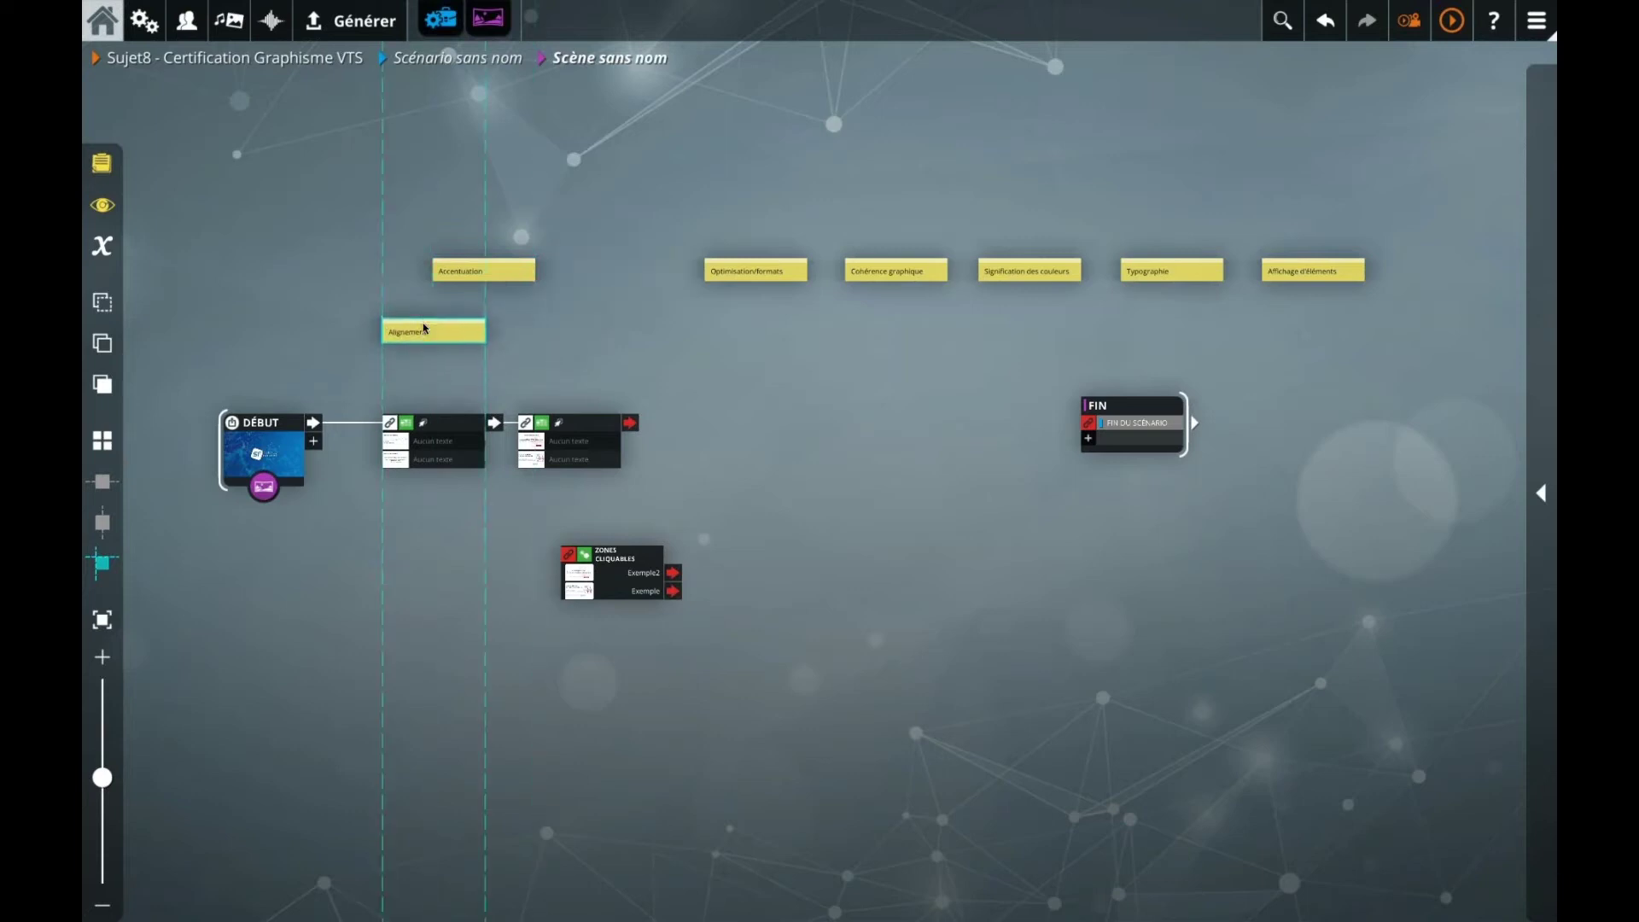
drag(488, 277, 579, 338)
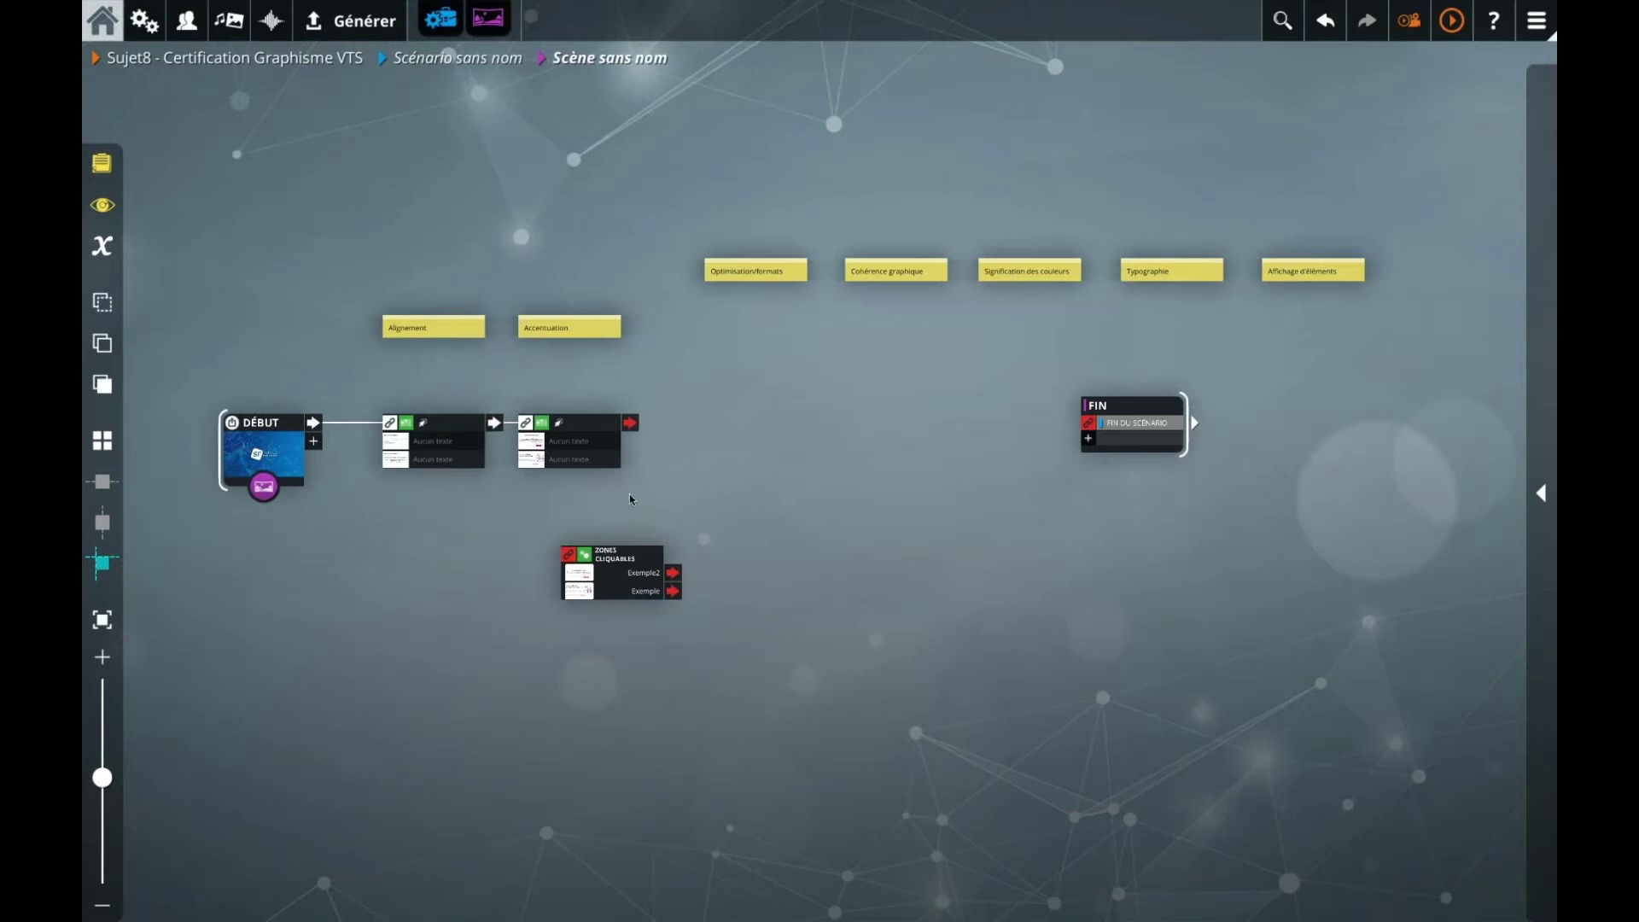
Step: Review the Exemple zone in the clickable zones block and the choices of the alignment quiz
double_click(633, 581)
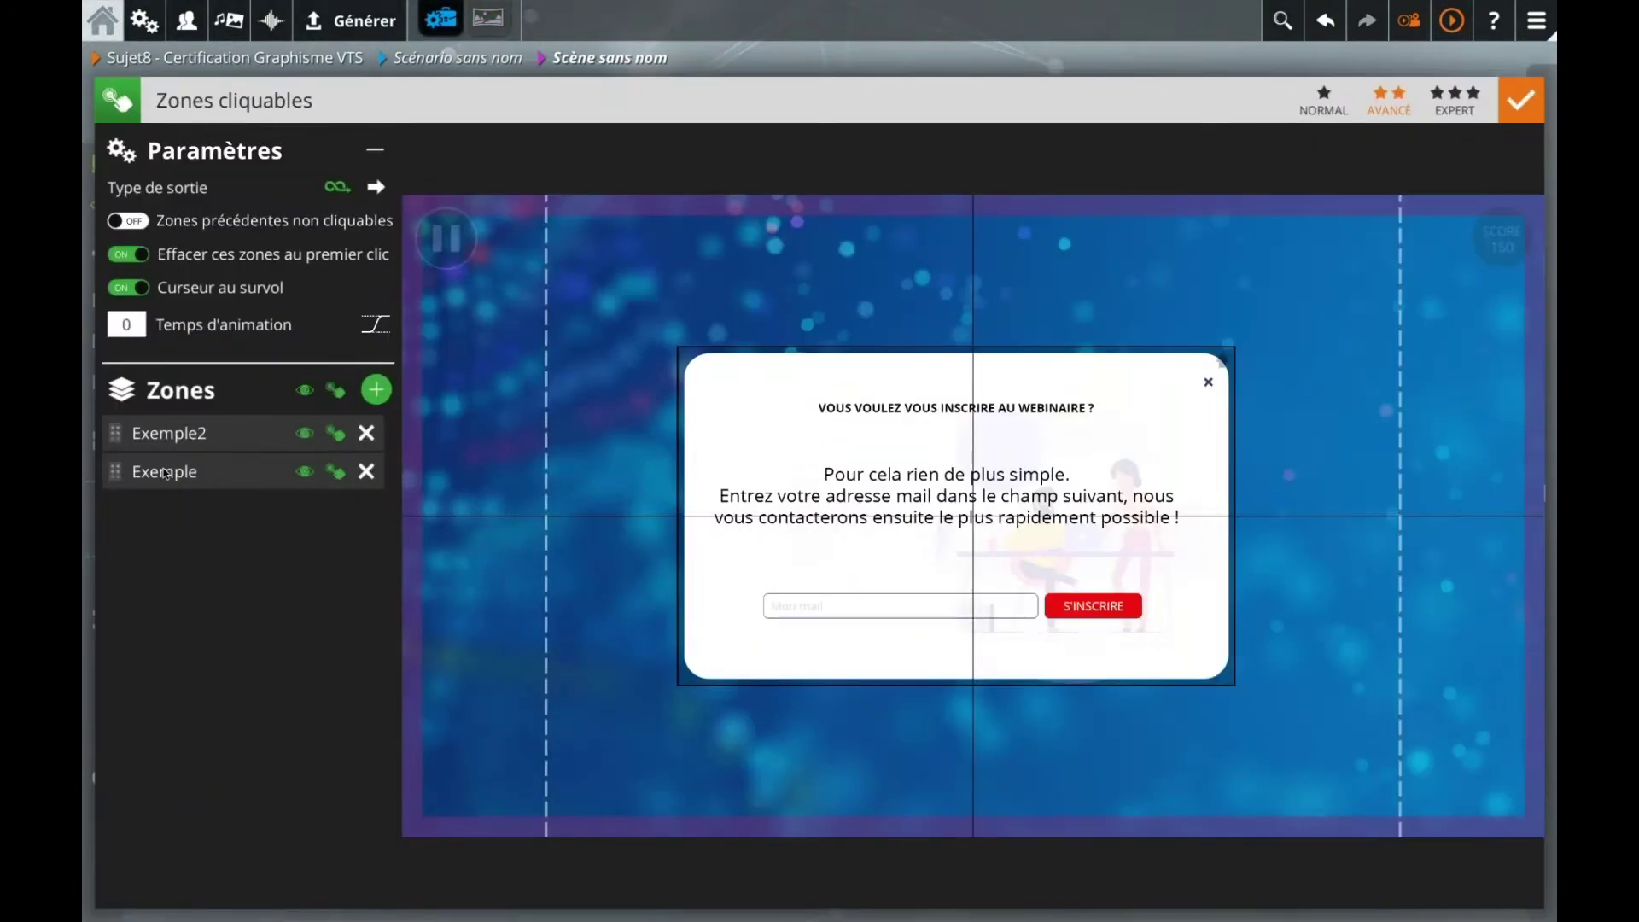
click(168, 472)
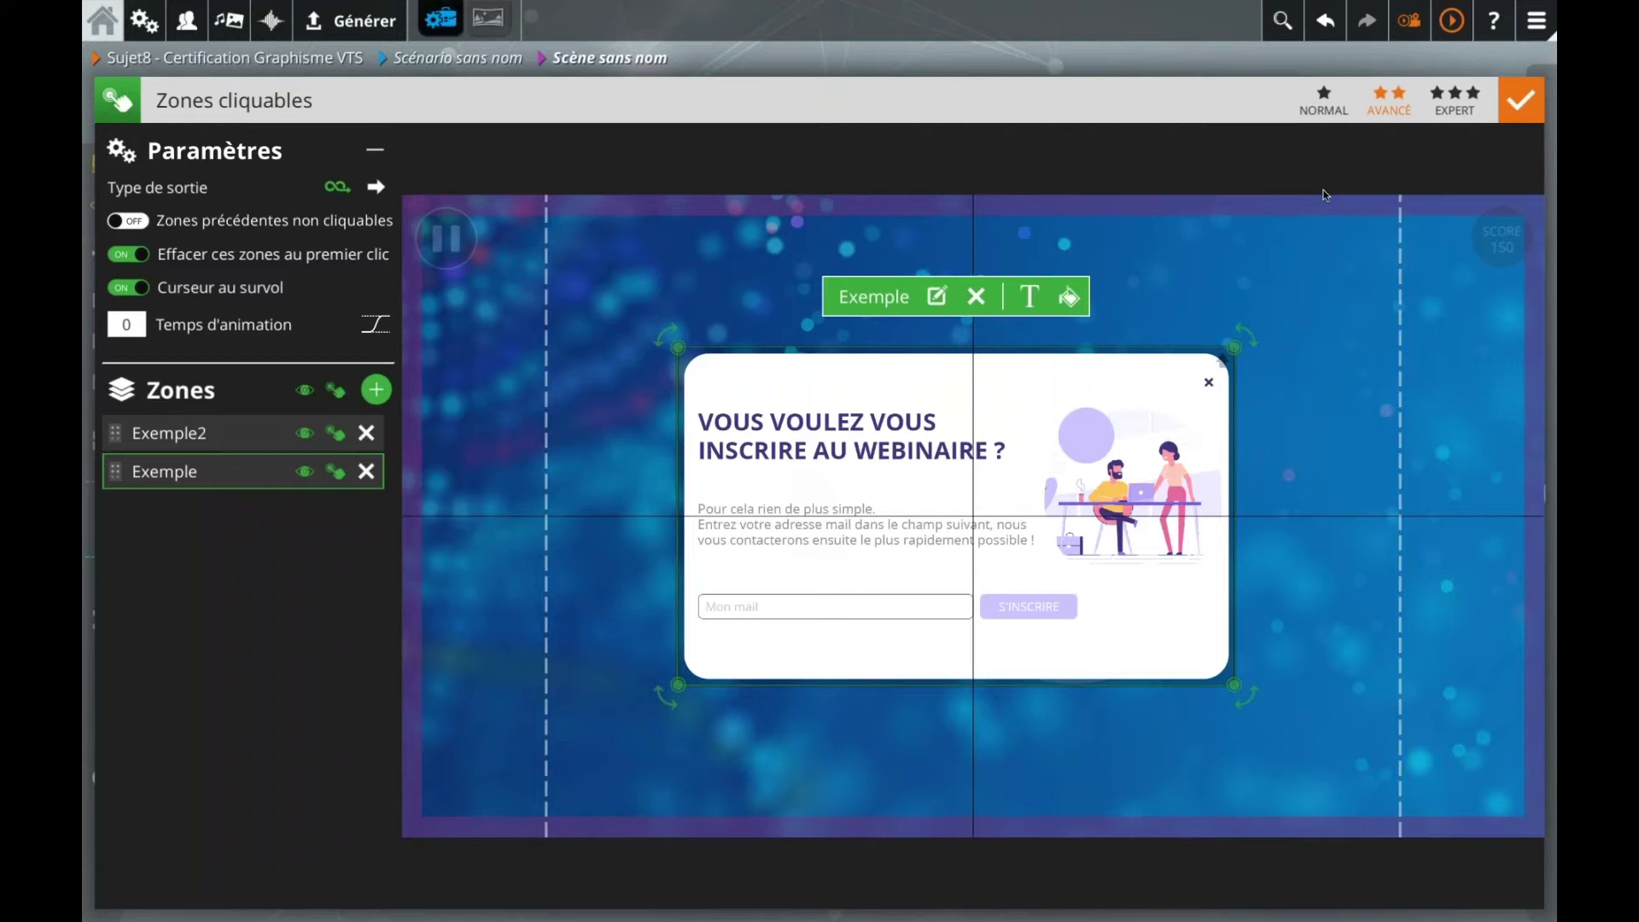
click(488, 18)
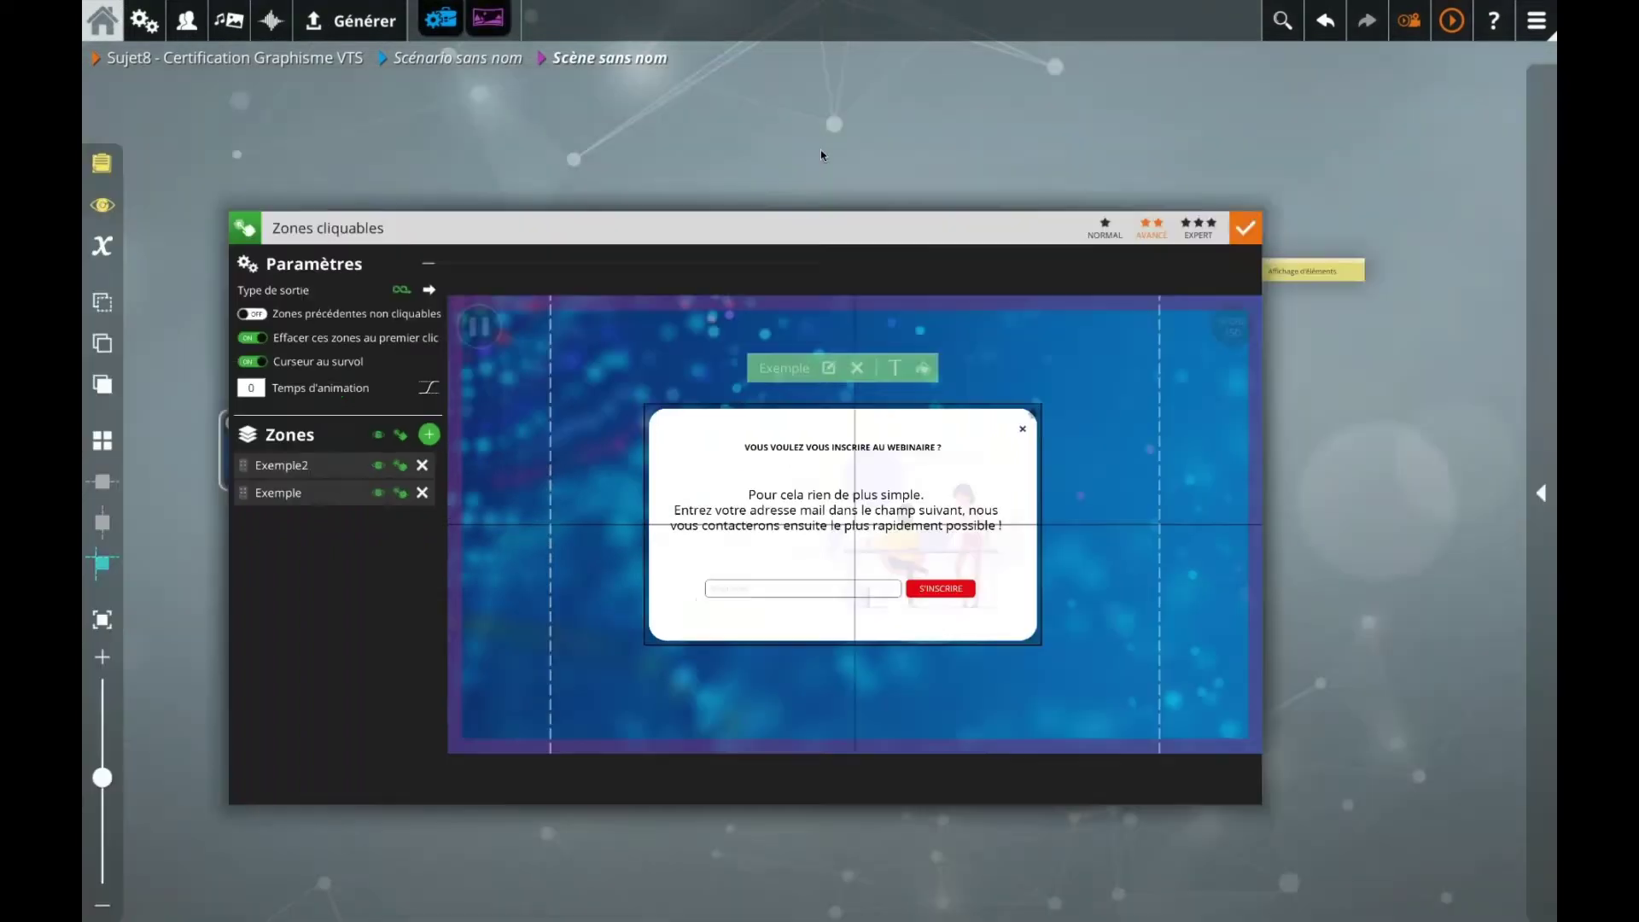
double_click(432, 445)
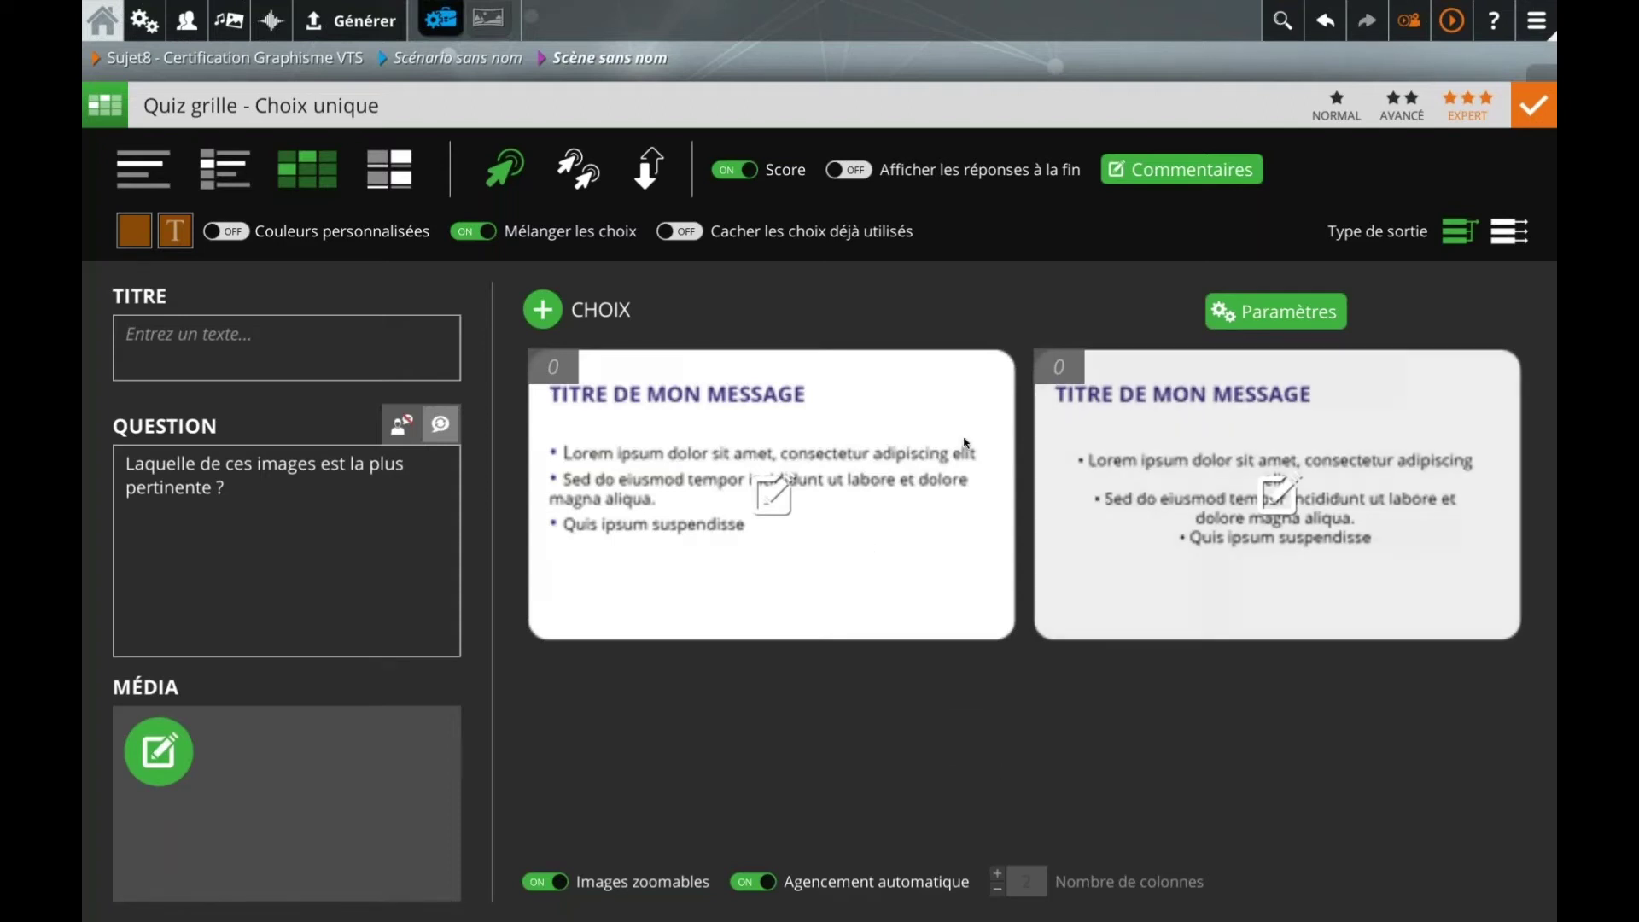
click(895, 72)
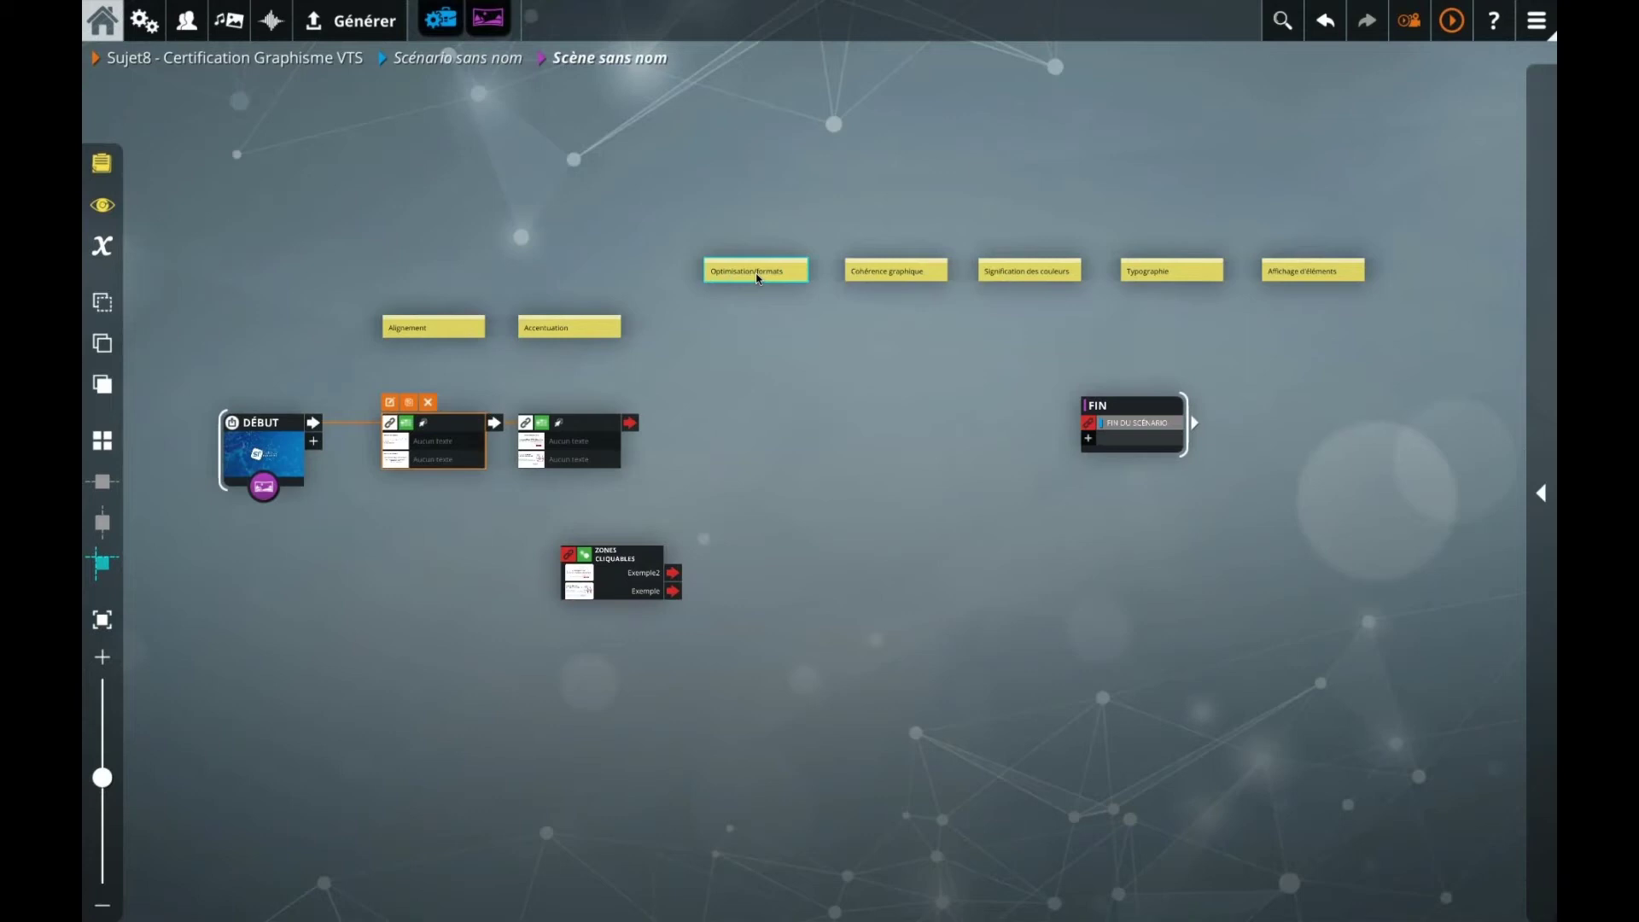
Step: Move the Optimisation/formats note into the same row, just after the Accentuation note
drag(749, 278, 730, 341)
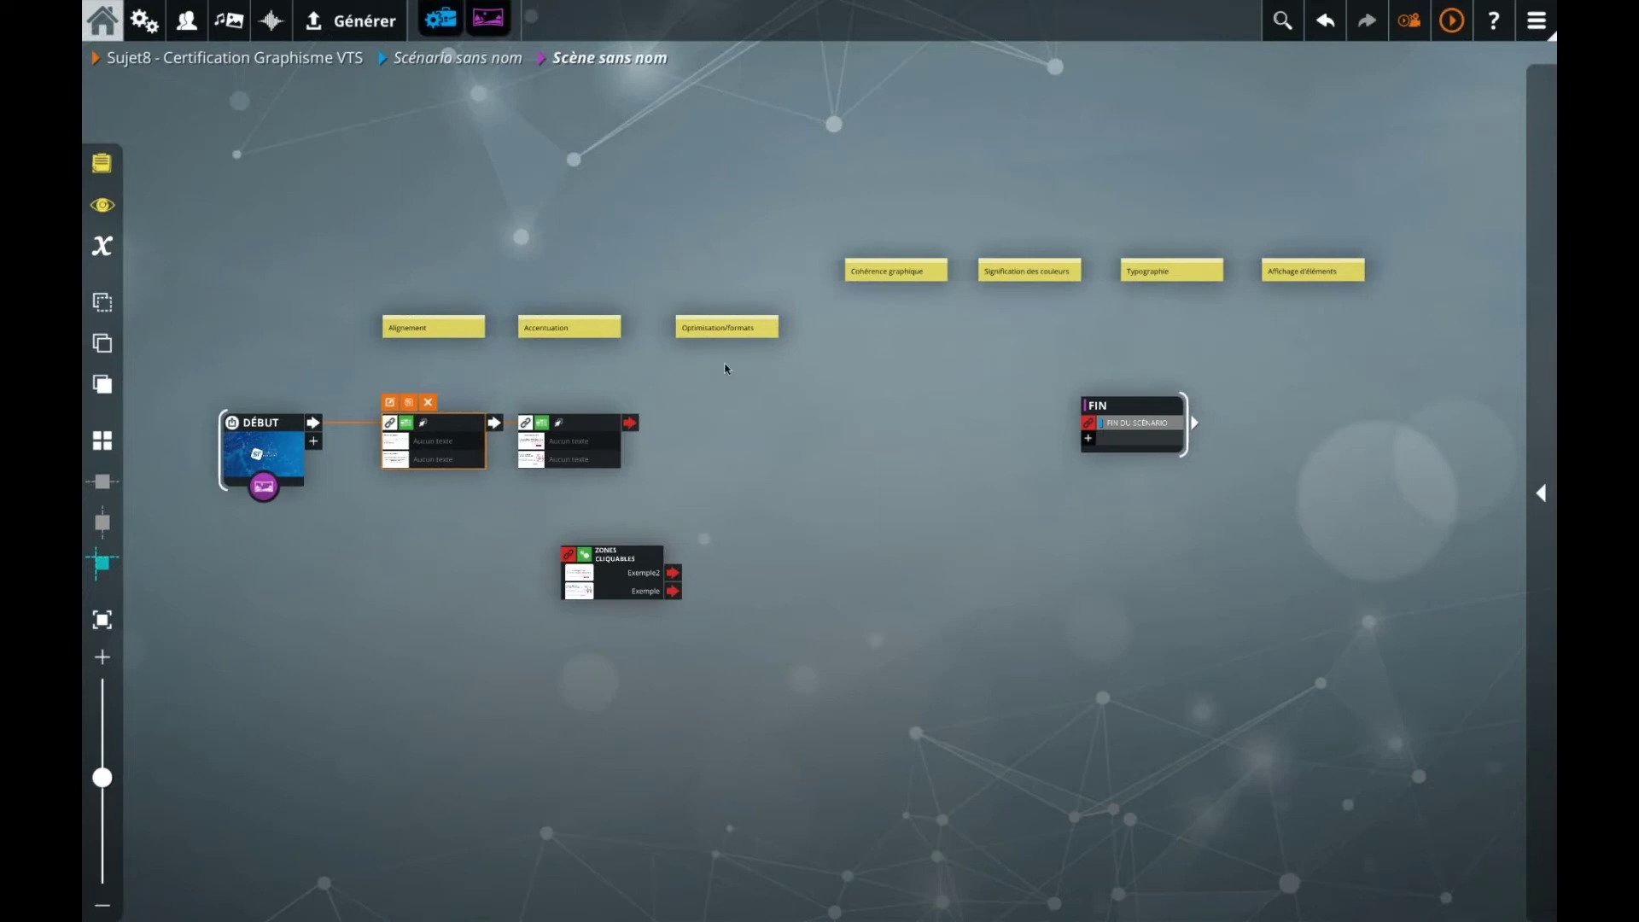
drag(734, 325, 717, 324)
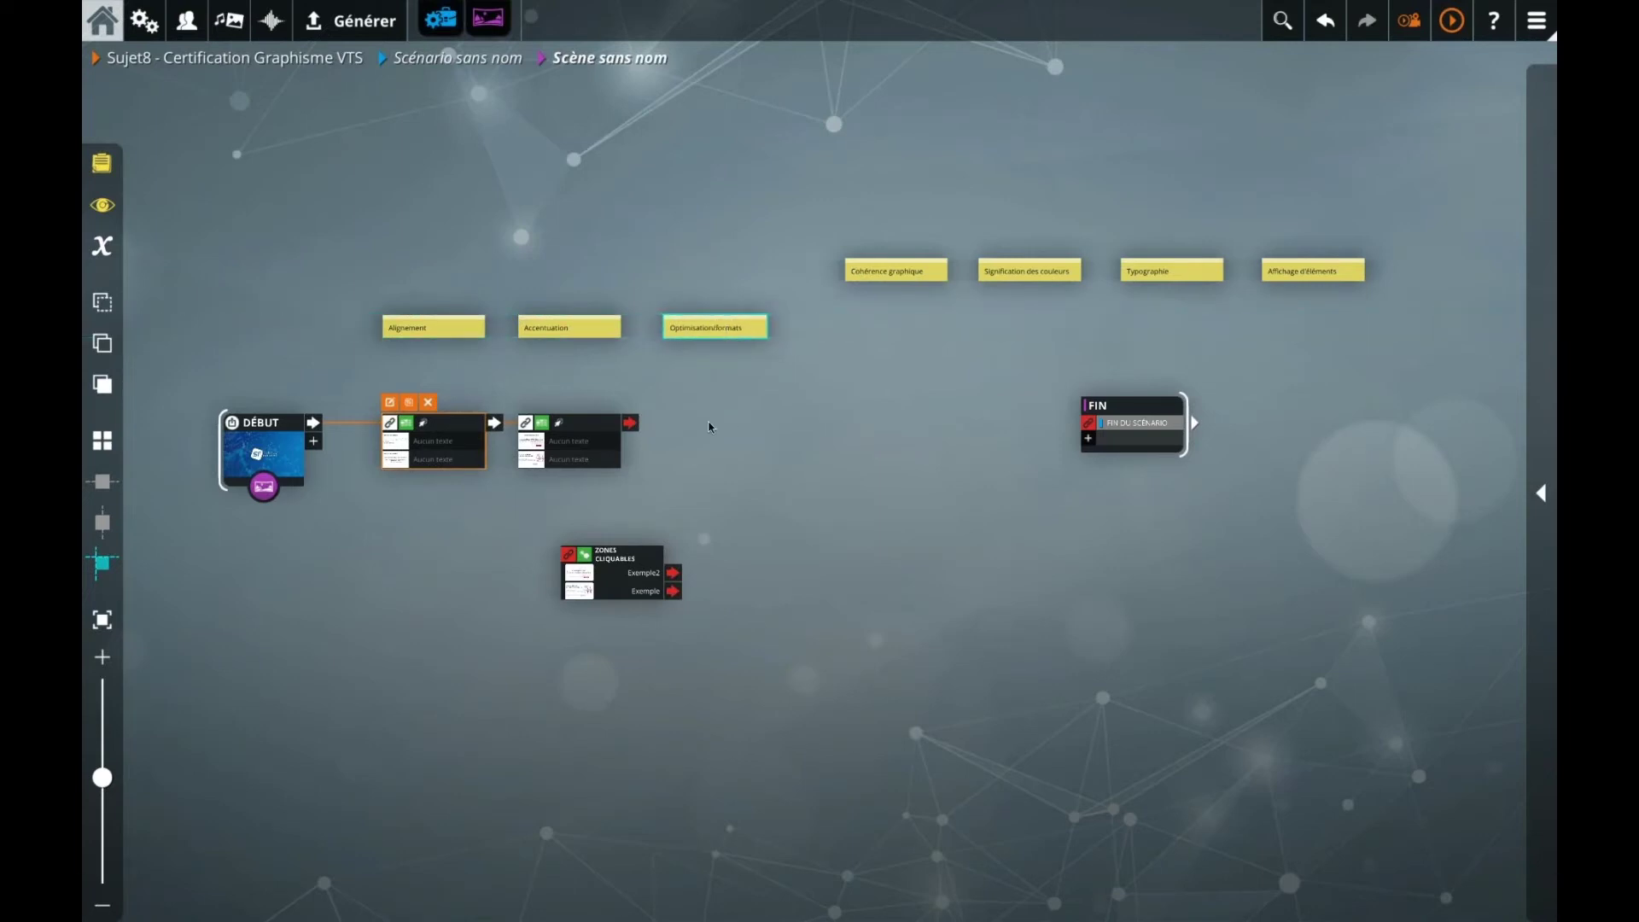
Step: Open the clickable zones block and inspect its Exemple2 pop-up zone
scroll(708, 427, up, 2)
drag(699, 446, 701, 511)
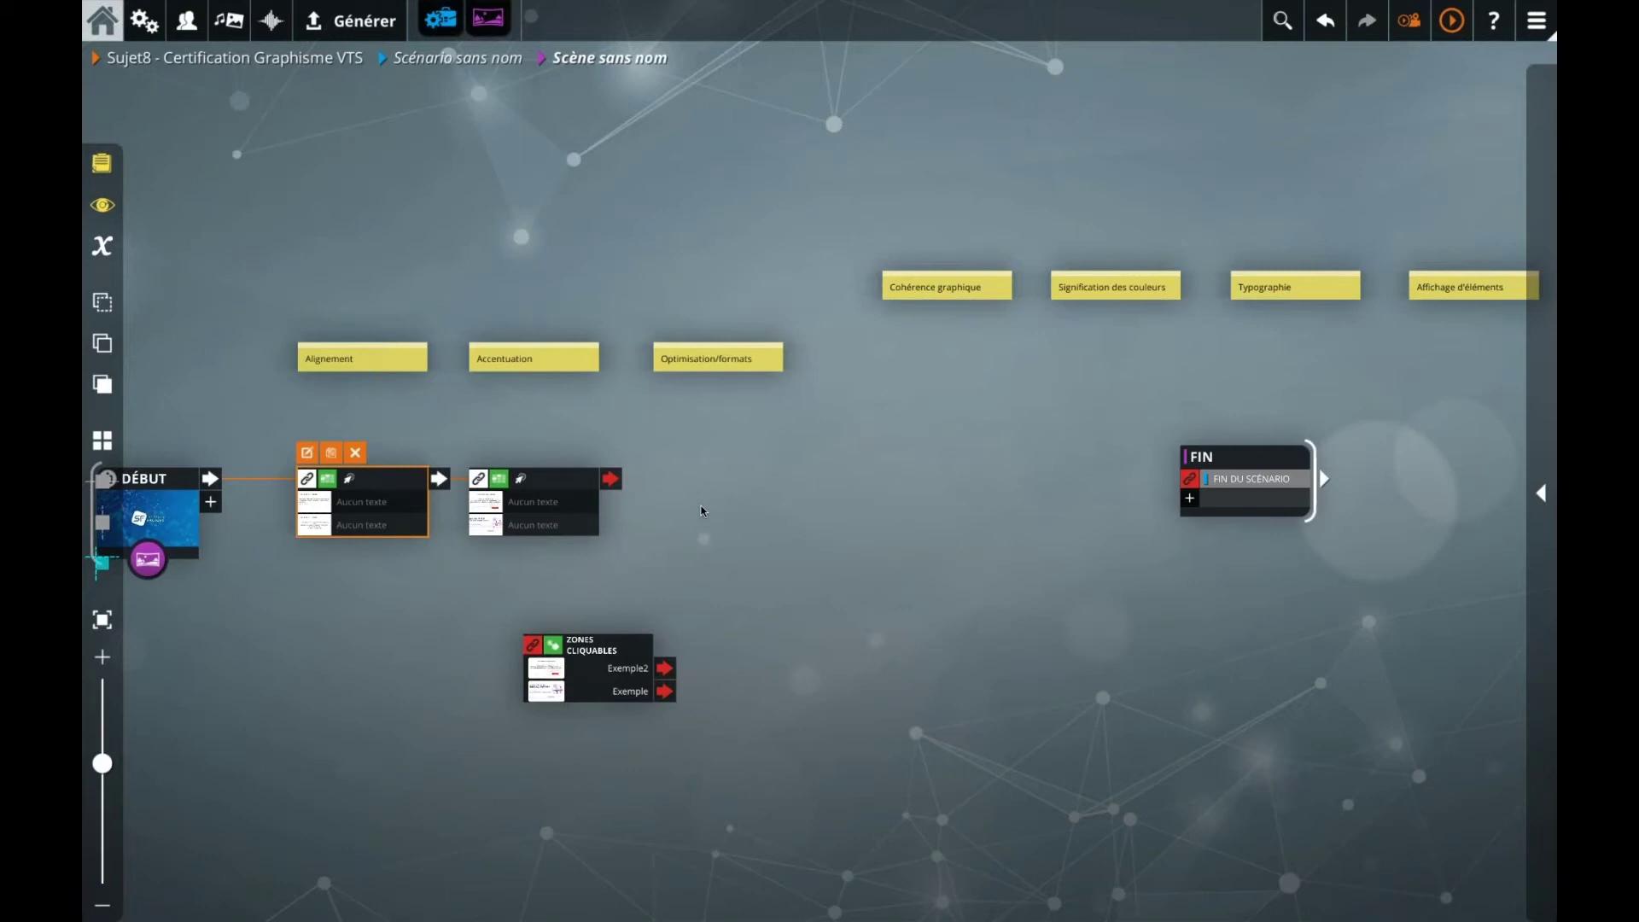
click(681, 514)
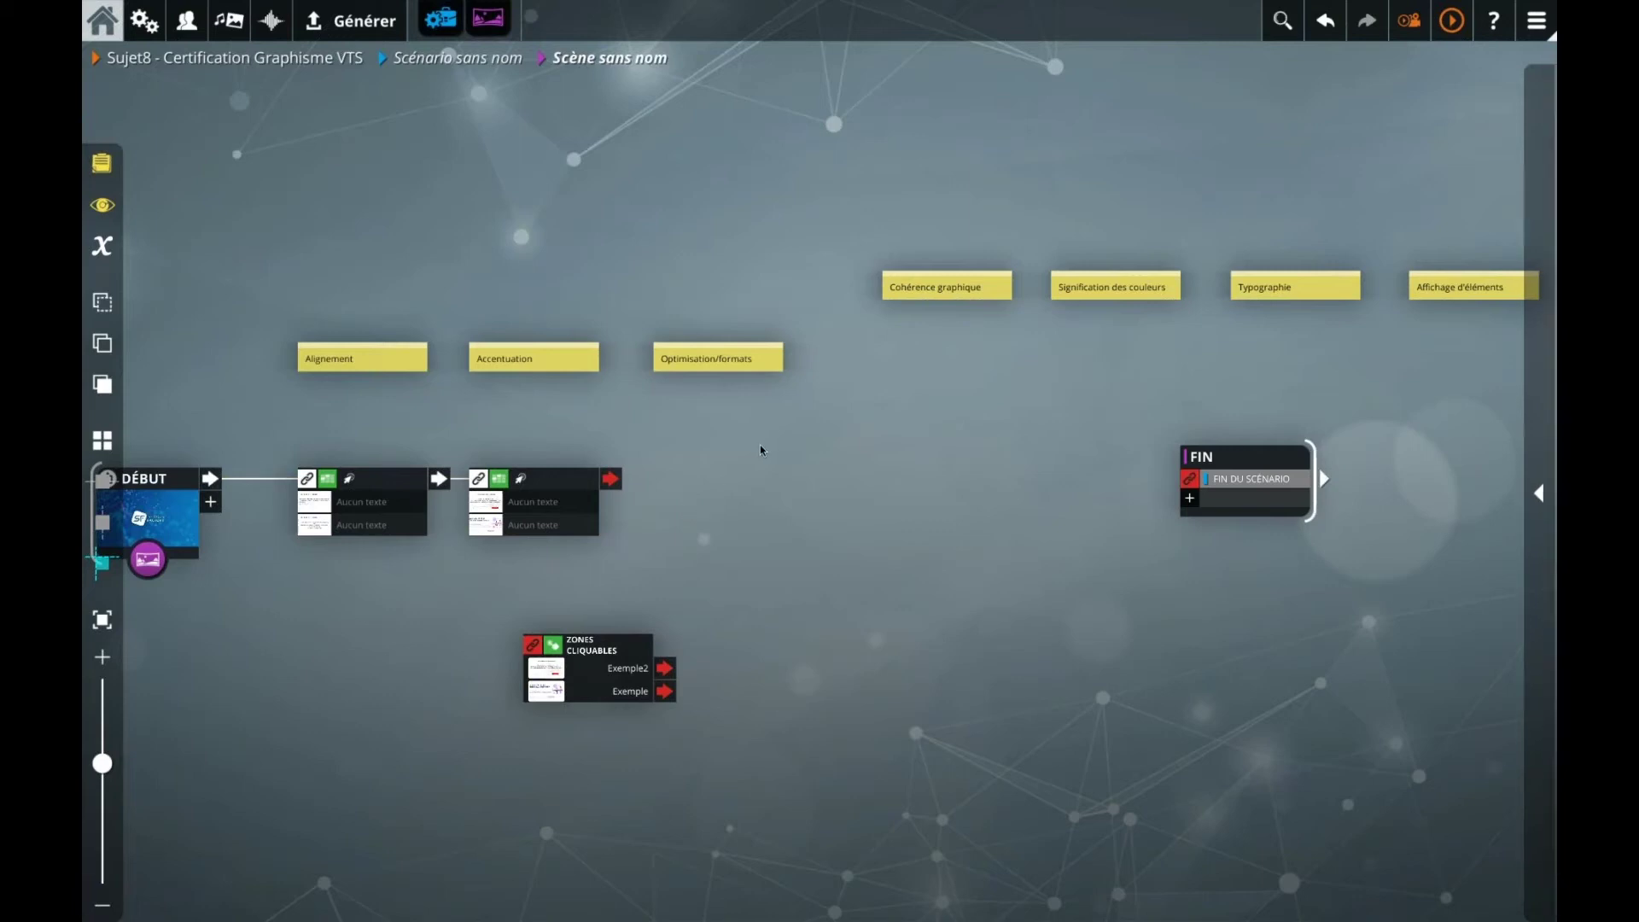
click(584, 658)
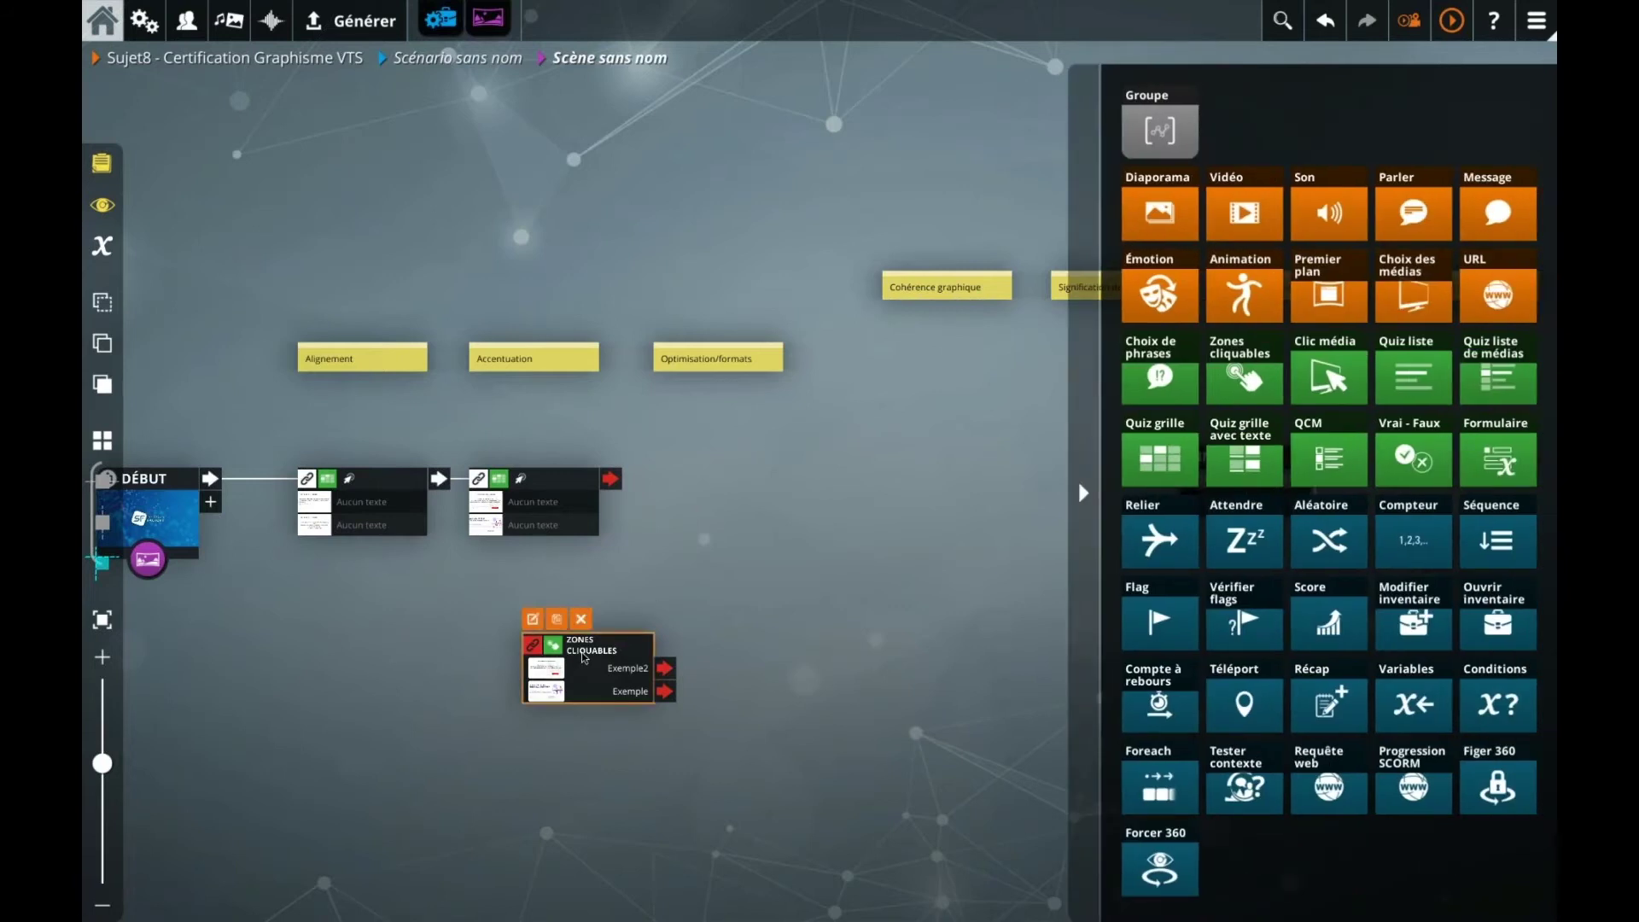
double_click(590, 670)
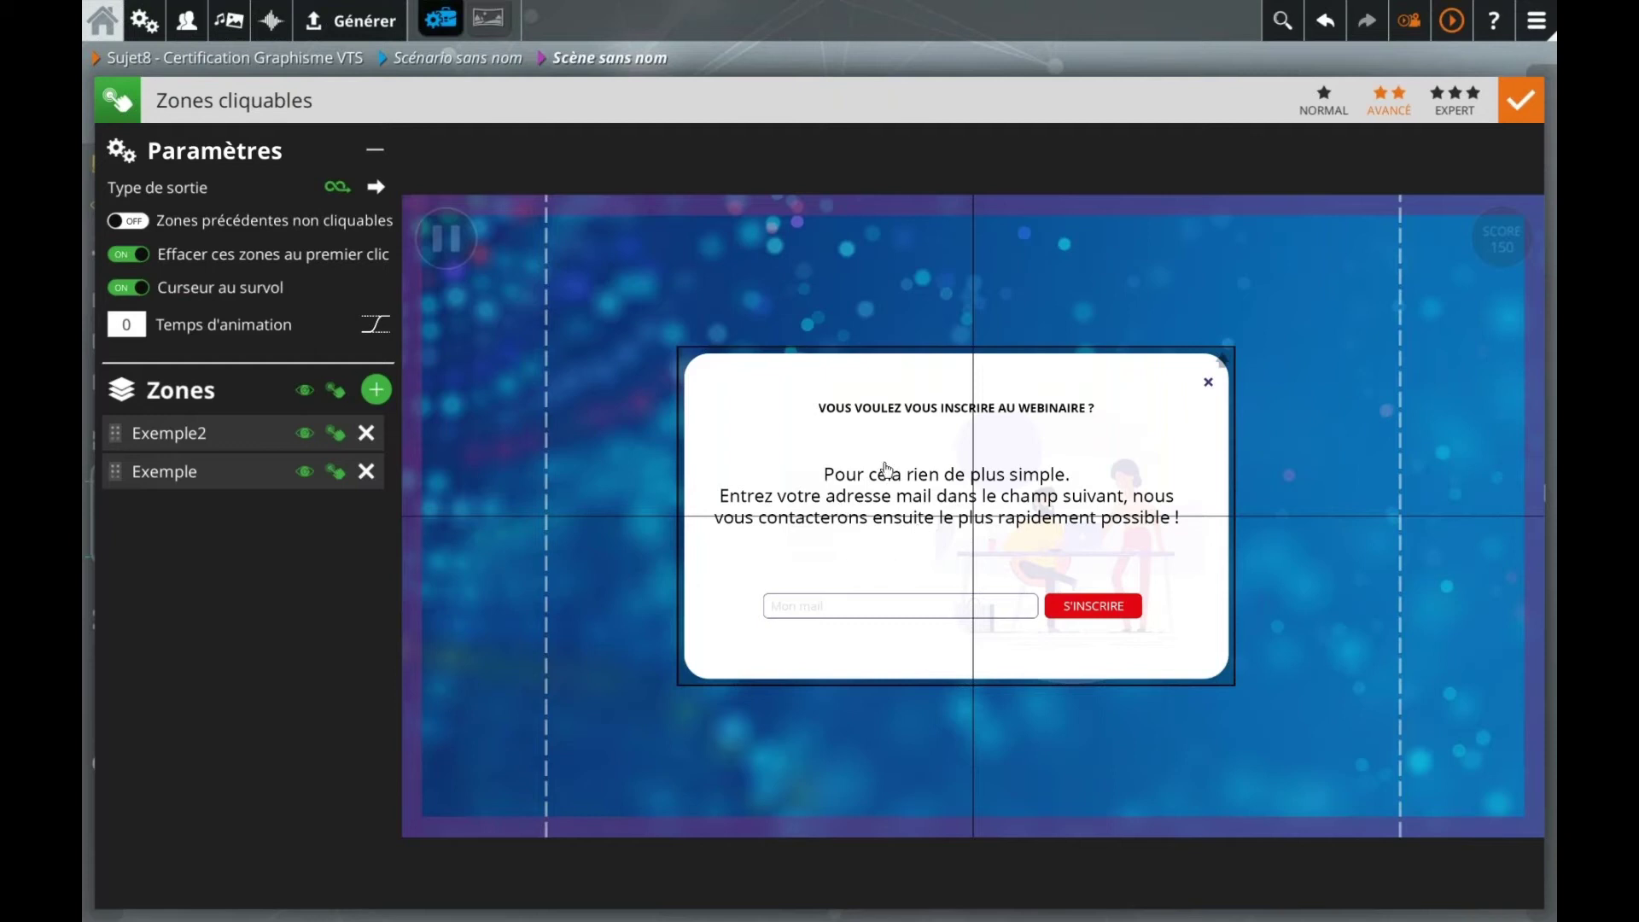
click(884, 468)
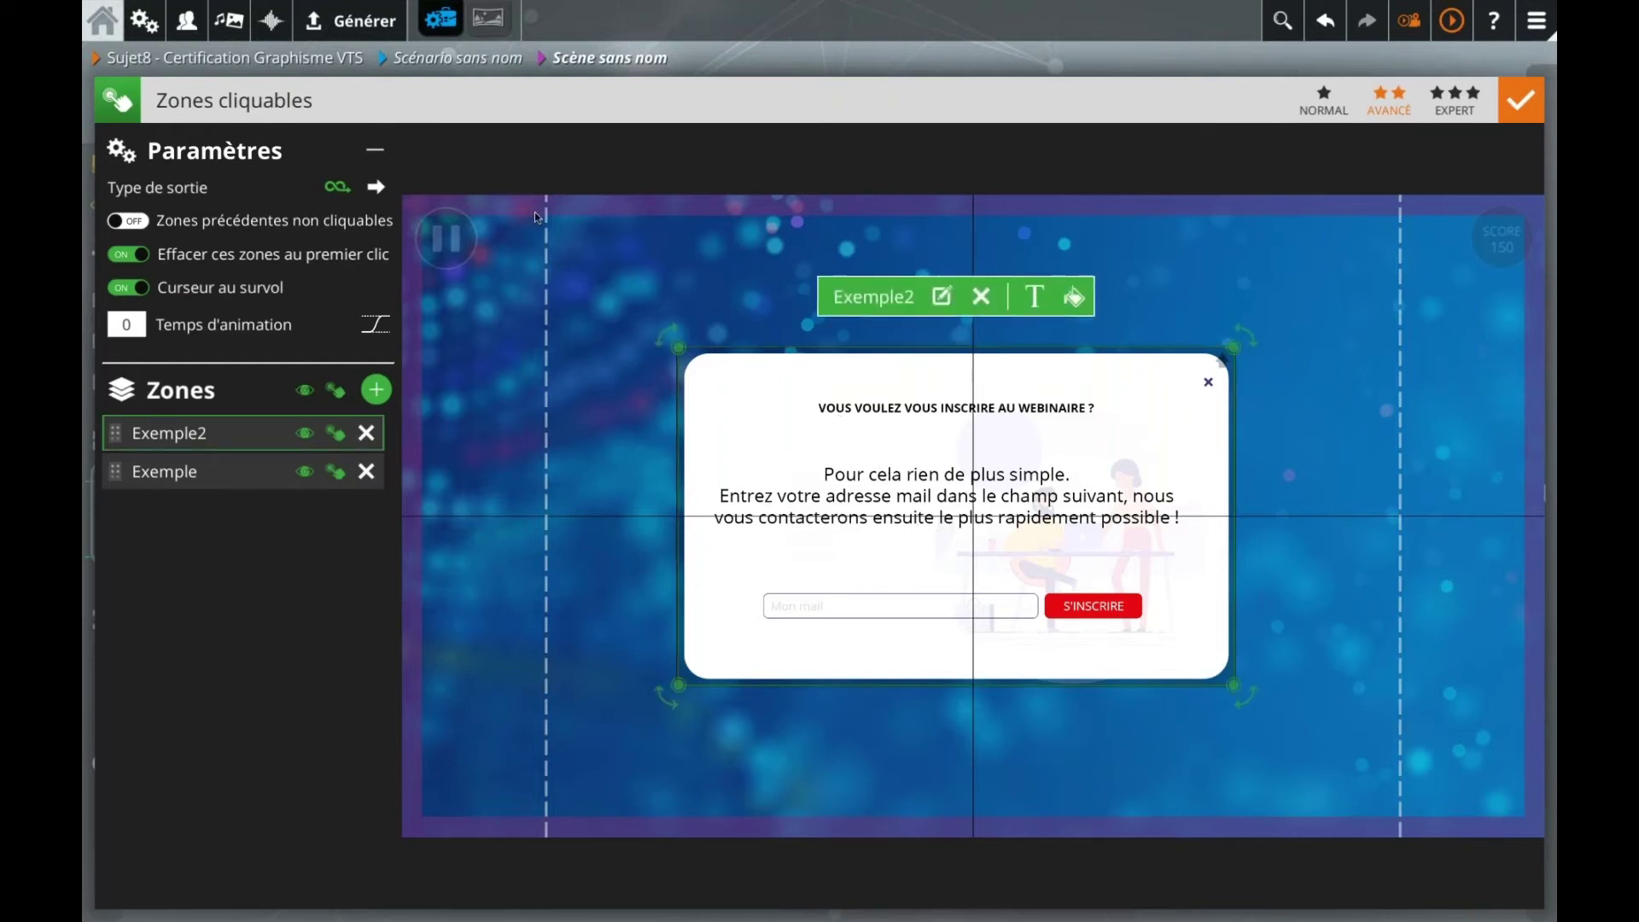
Step: Review the Taille_Correct, Typo_Incorrect 1, 2-Pop-up_Correct, FondCouleur and Machine images in the project's media library and close it
click(224, 23)
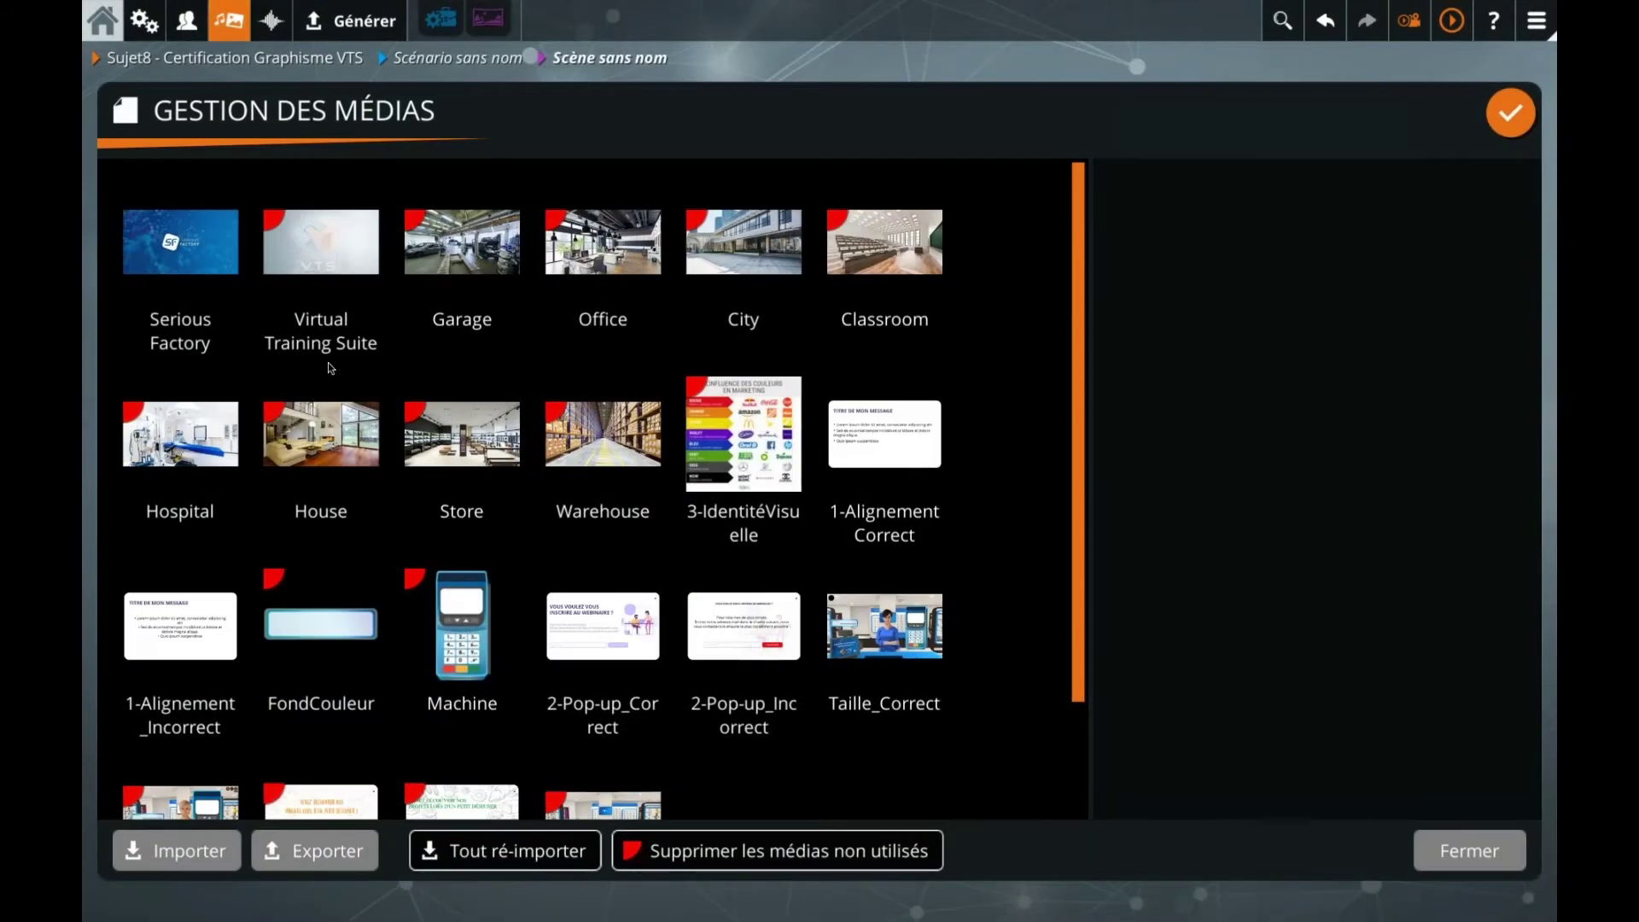
scroll(466, 450, down, 2)
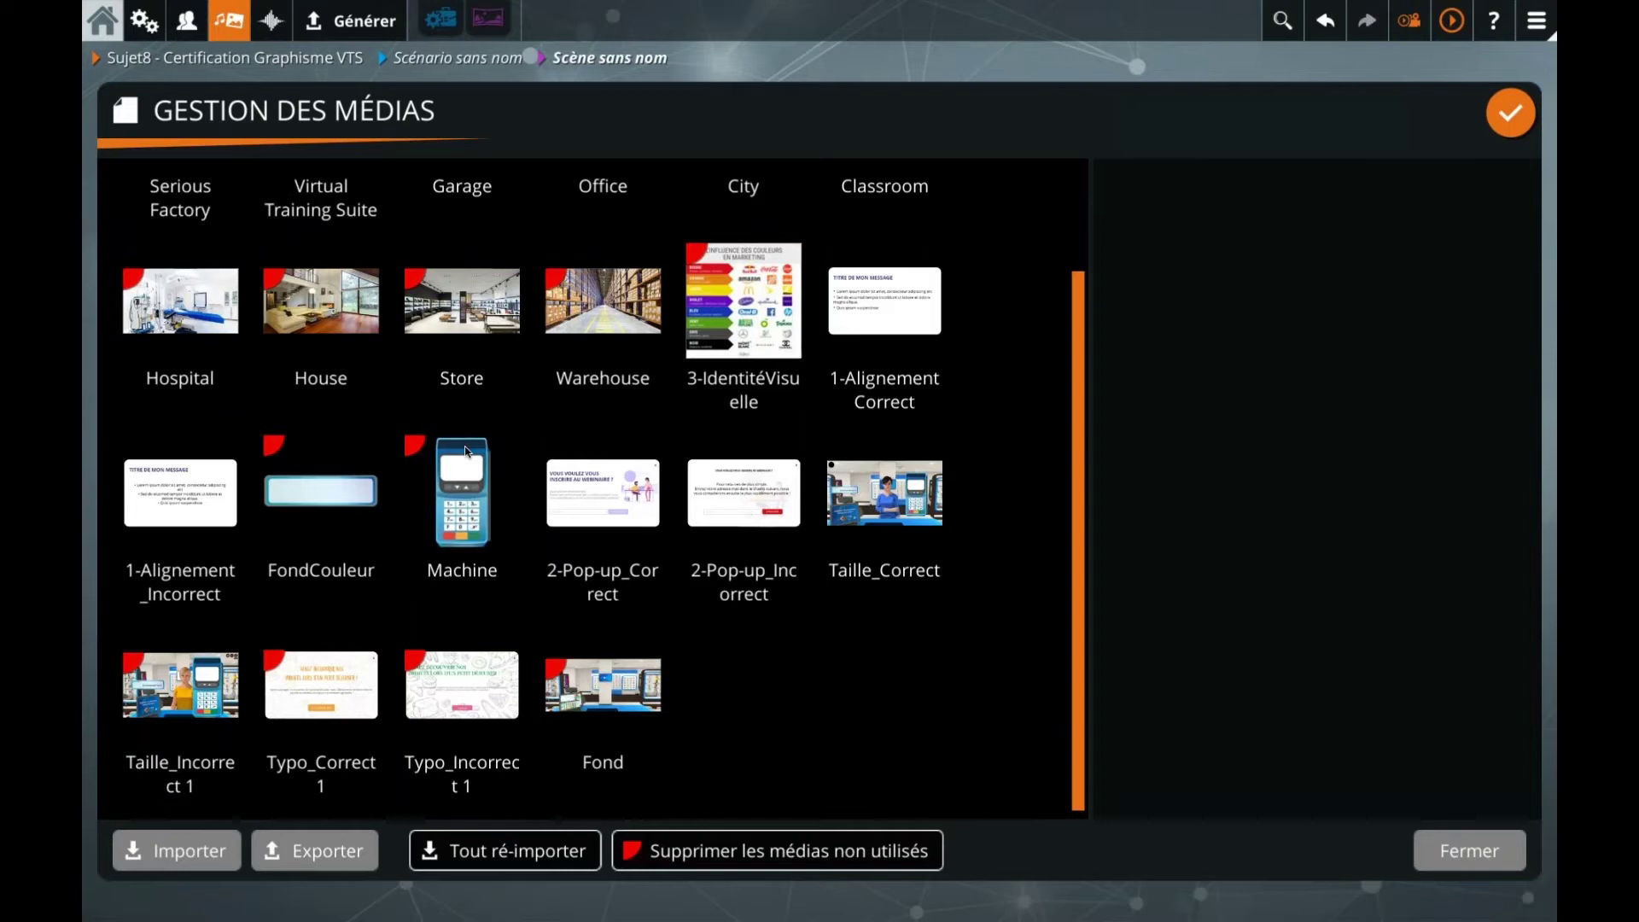
click(866, 509)
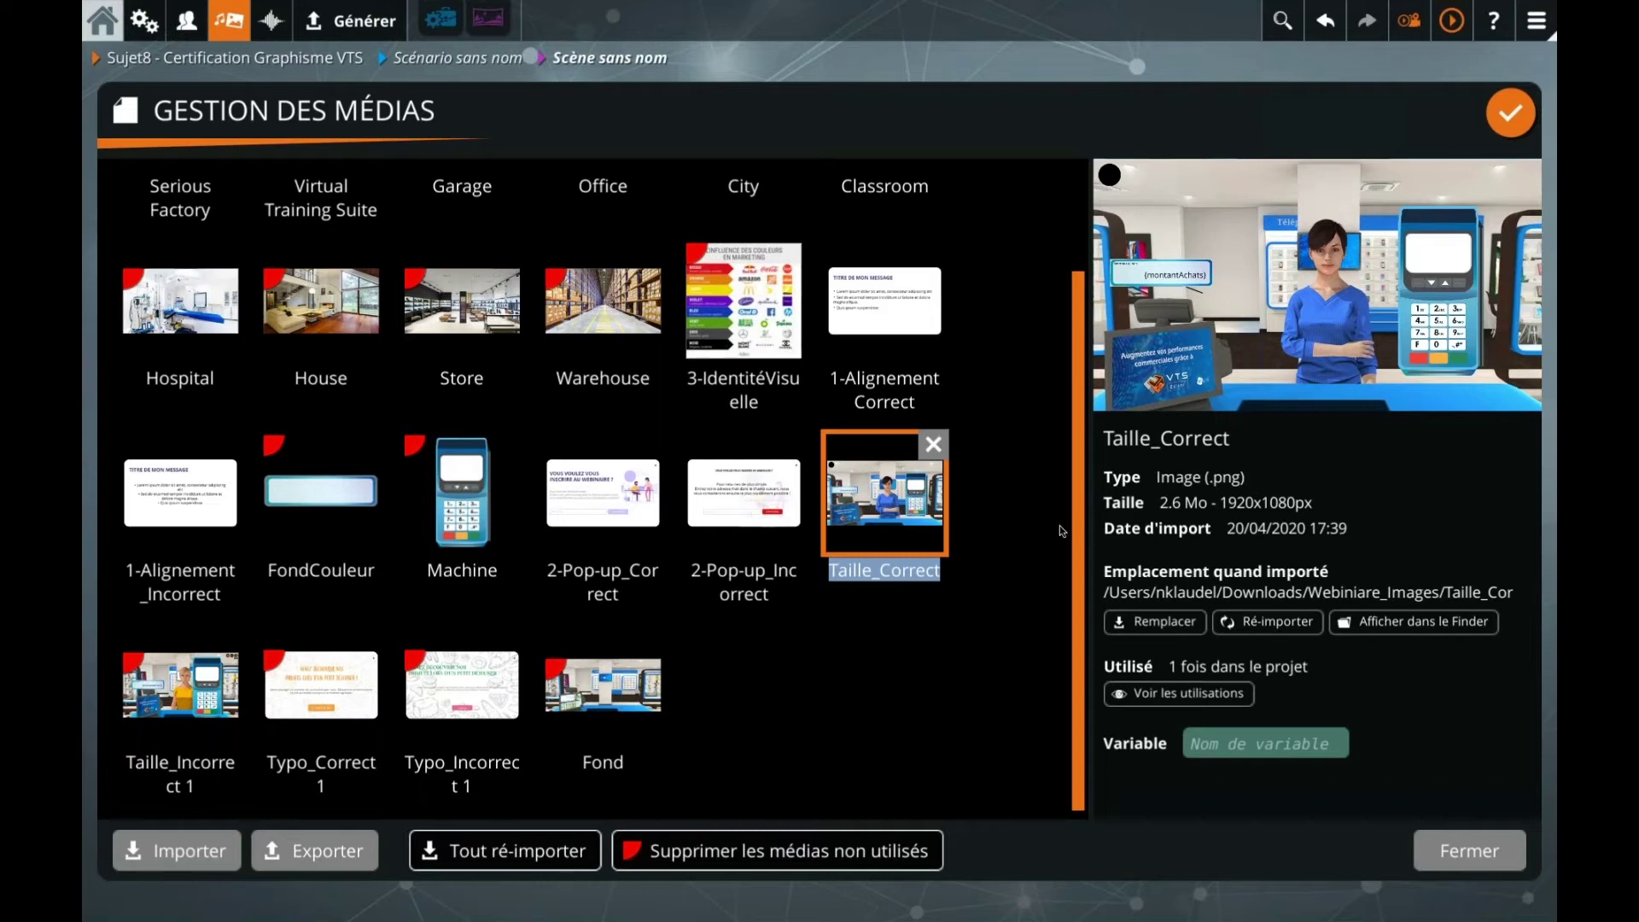
click(433, 690)
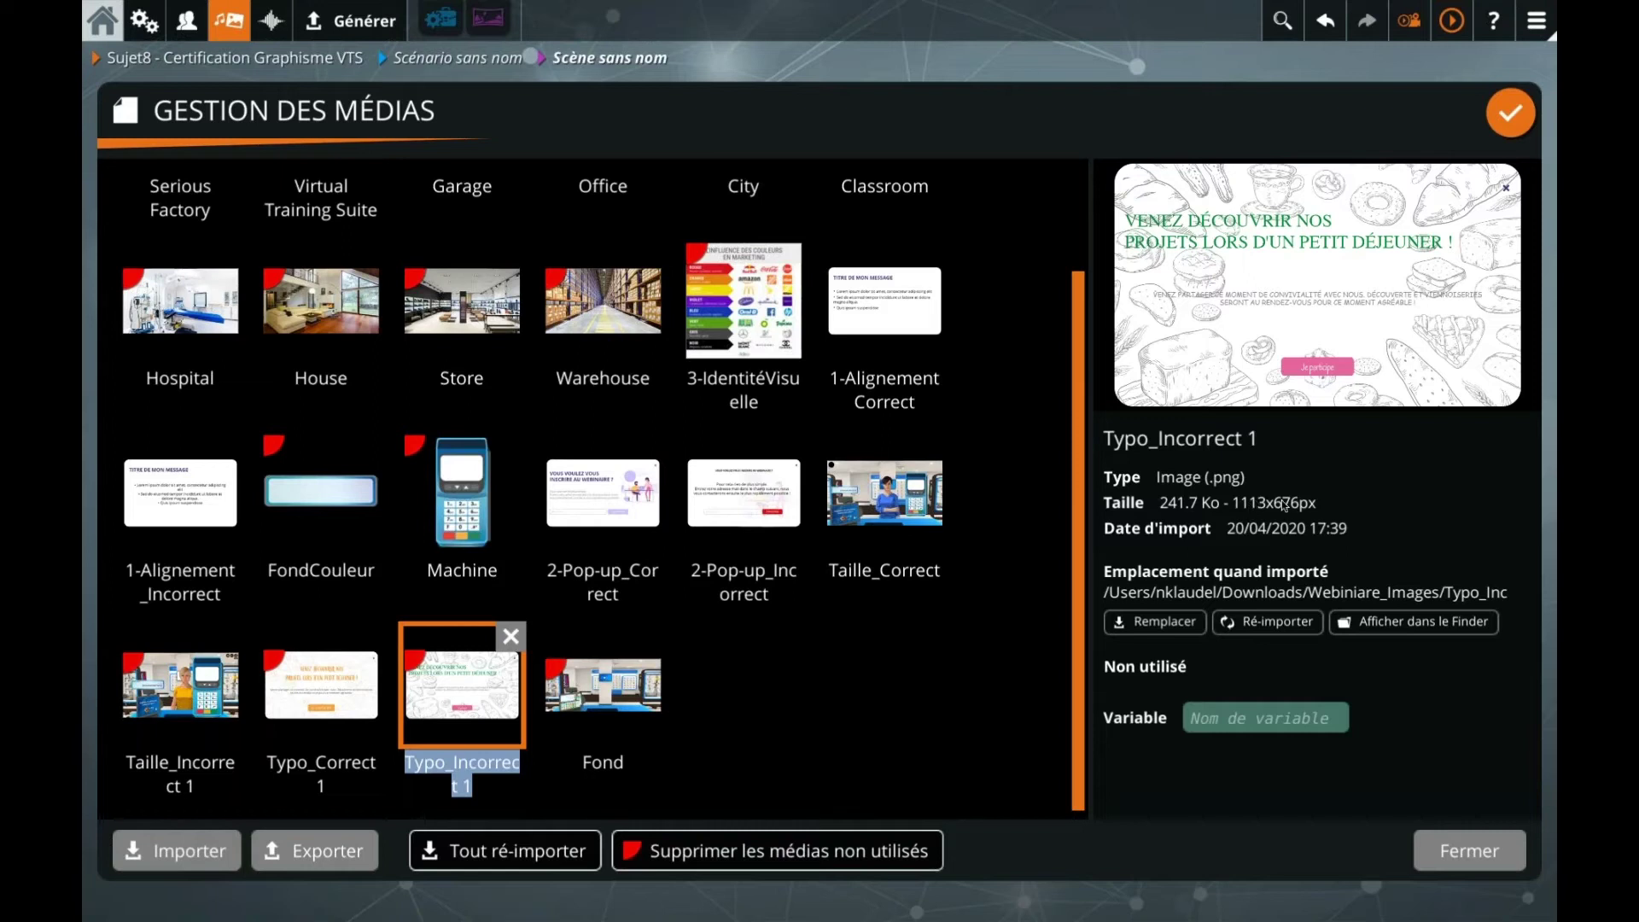
click(880, 502)
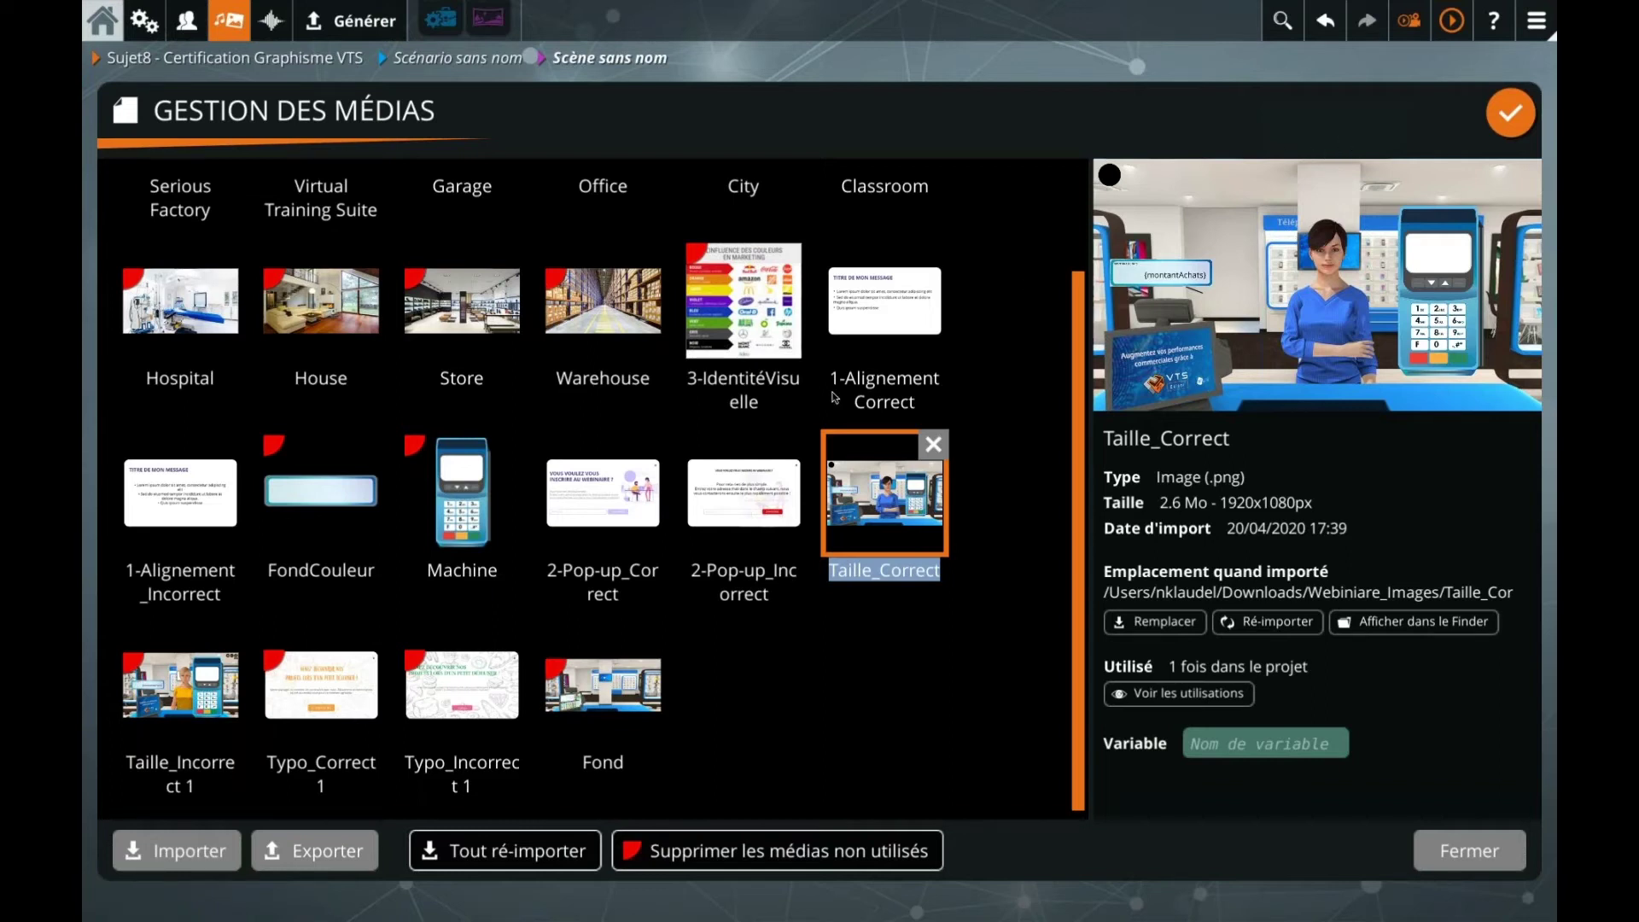
click(602, 509)
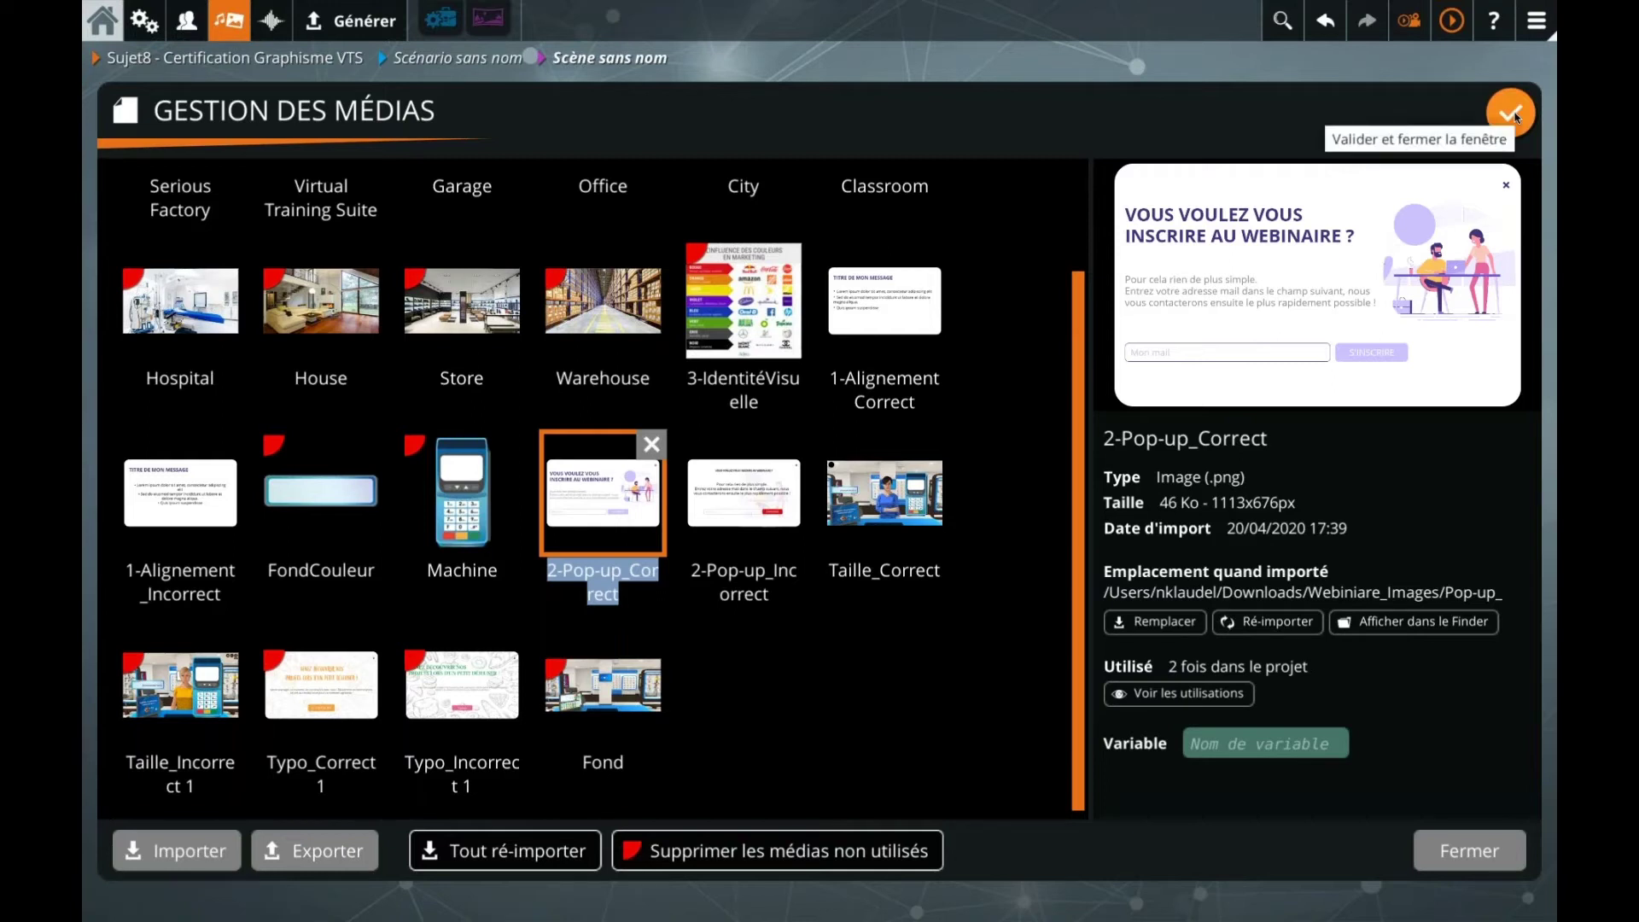
click(321, 502)
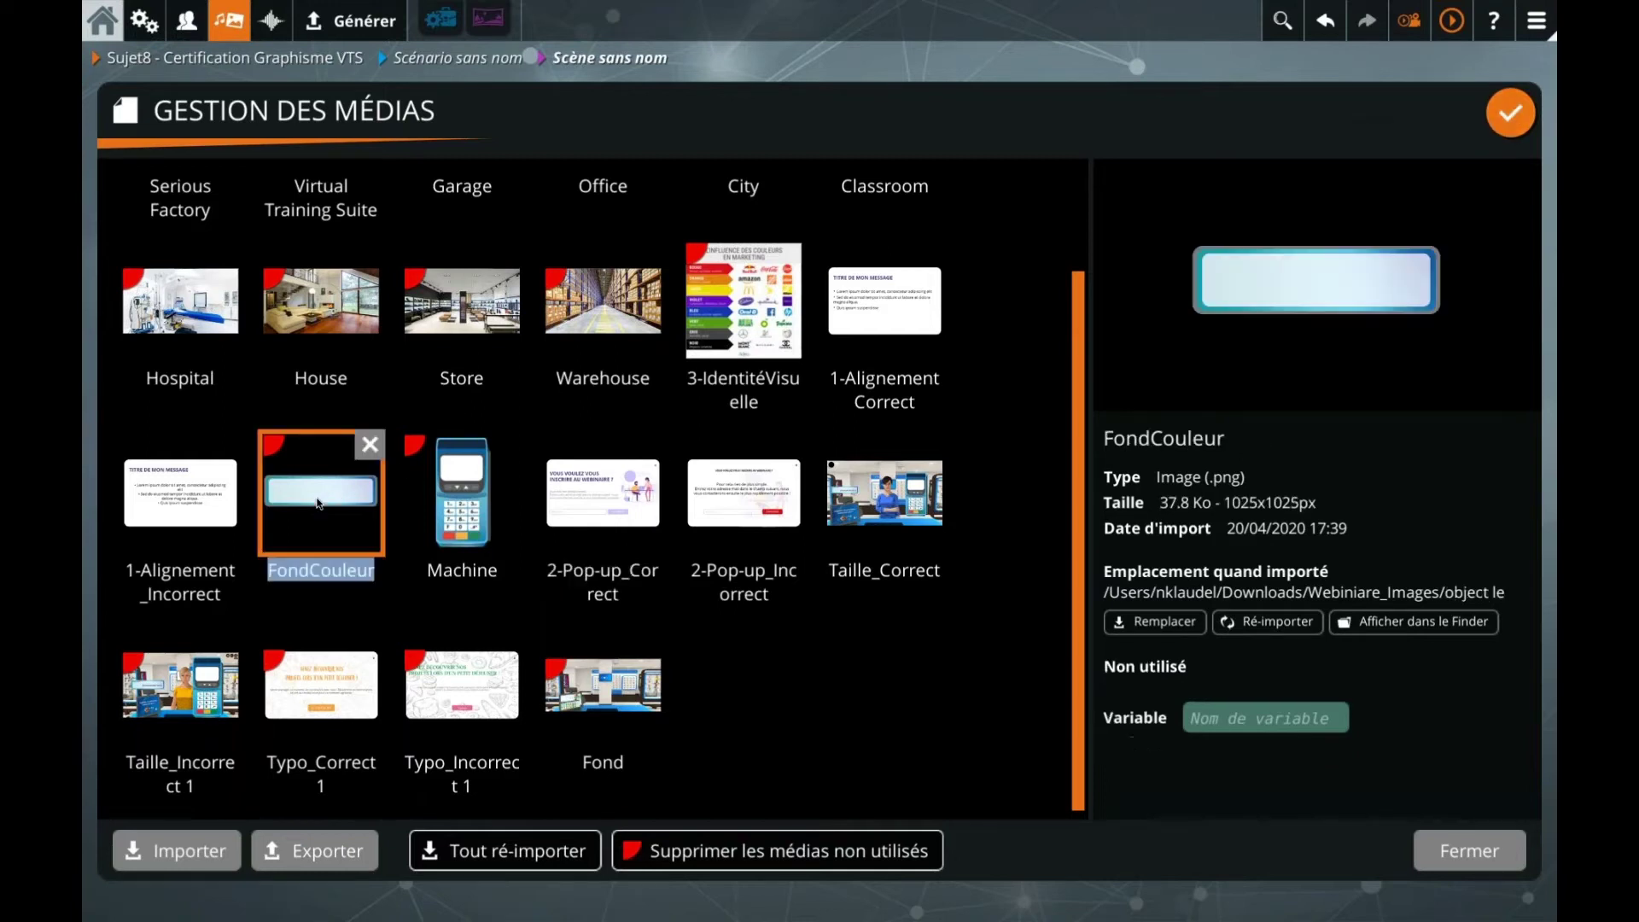
click(464, 487)
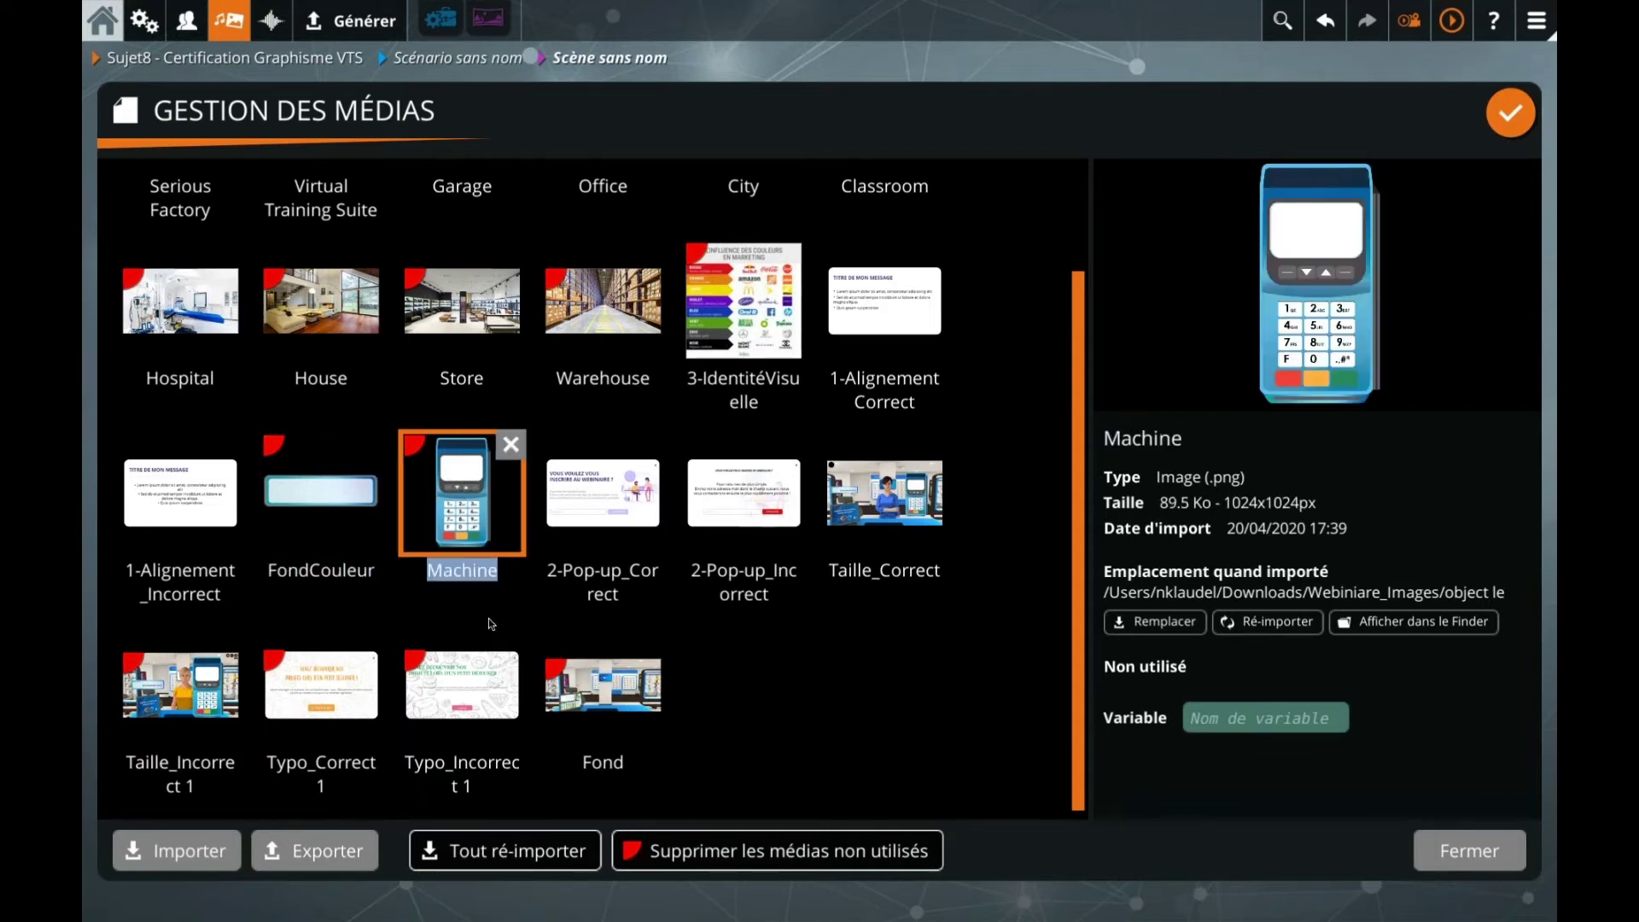
click(1509, 113)
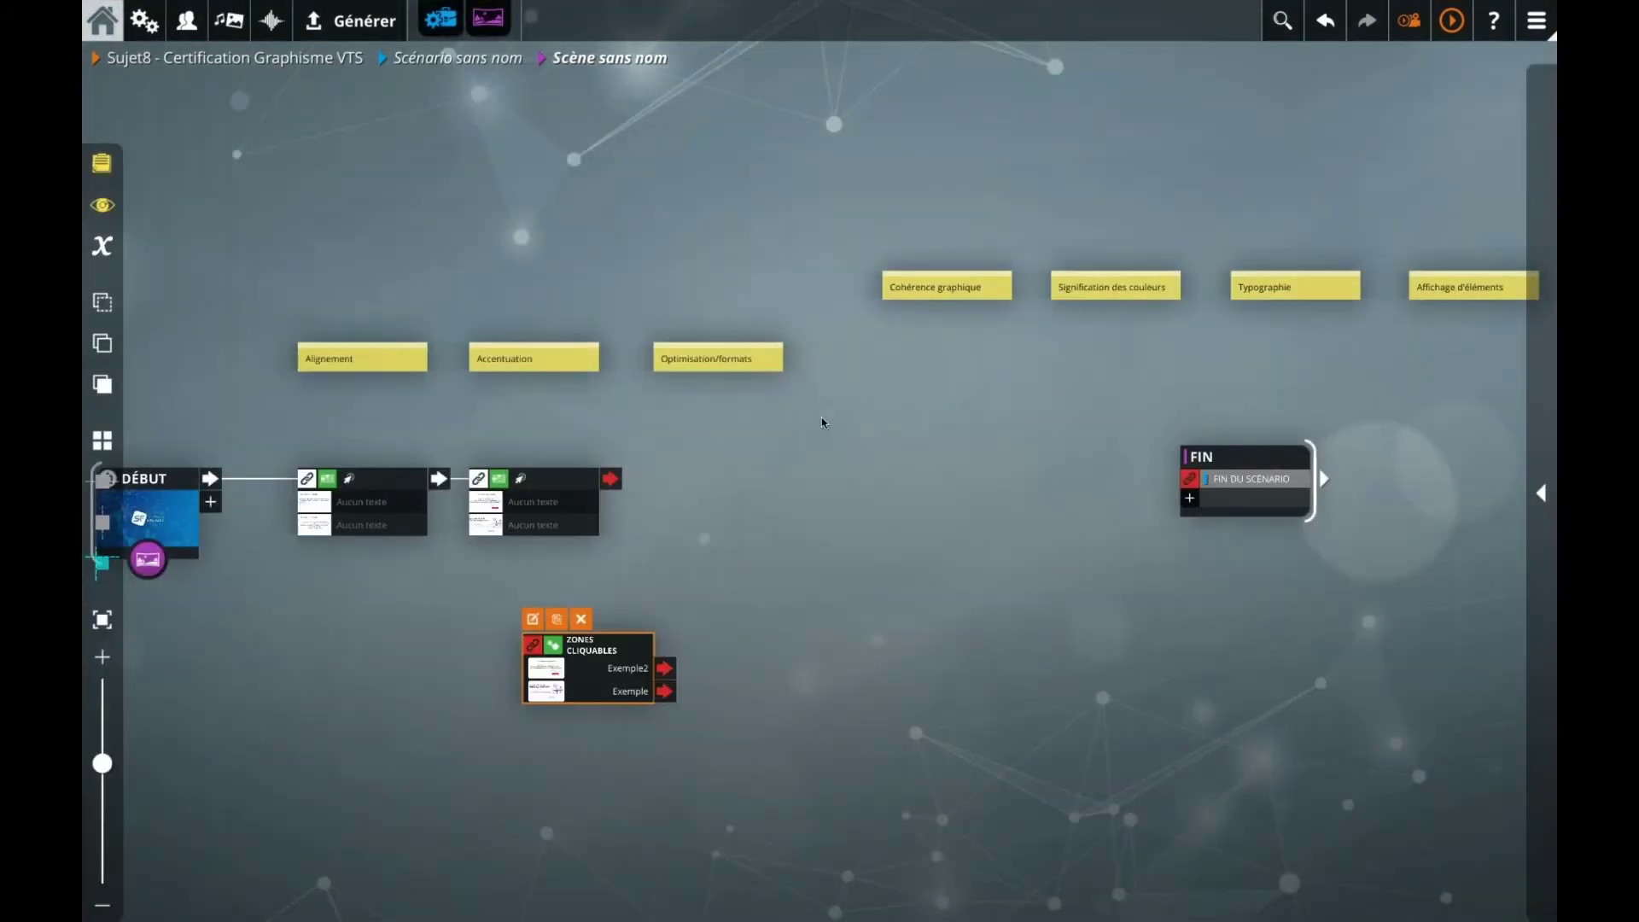
Step: Add a Quiz liste block below the Optimisation/formats note, in line with the two existing quiz blocks
click(703, 484)
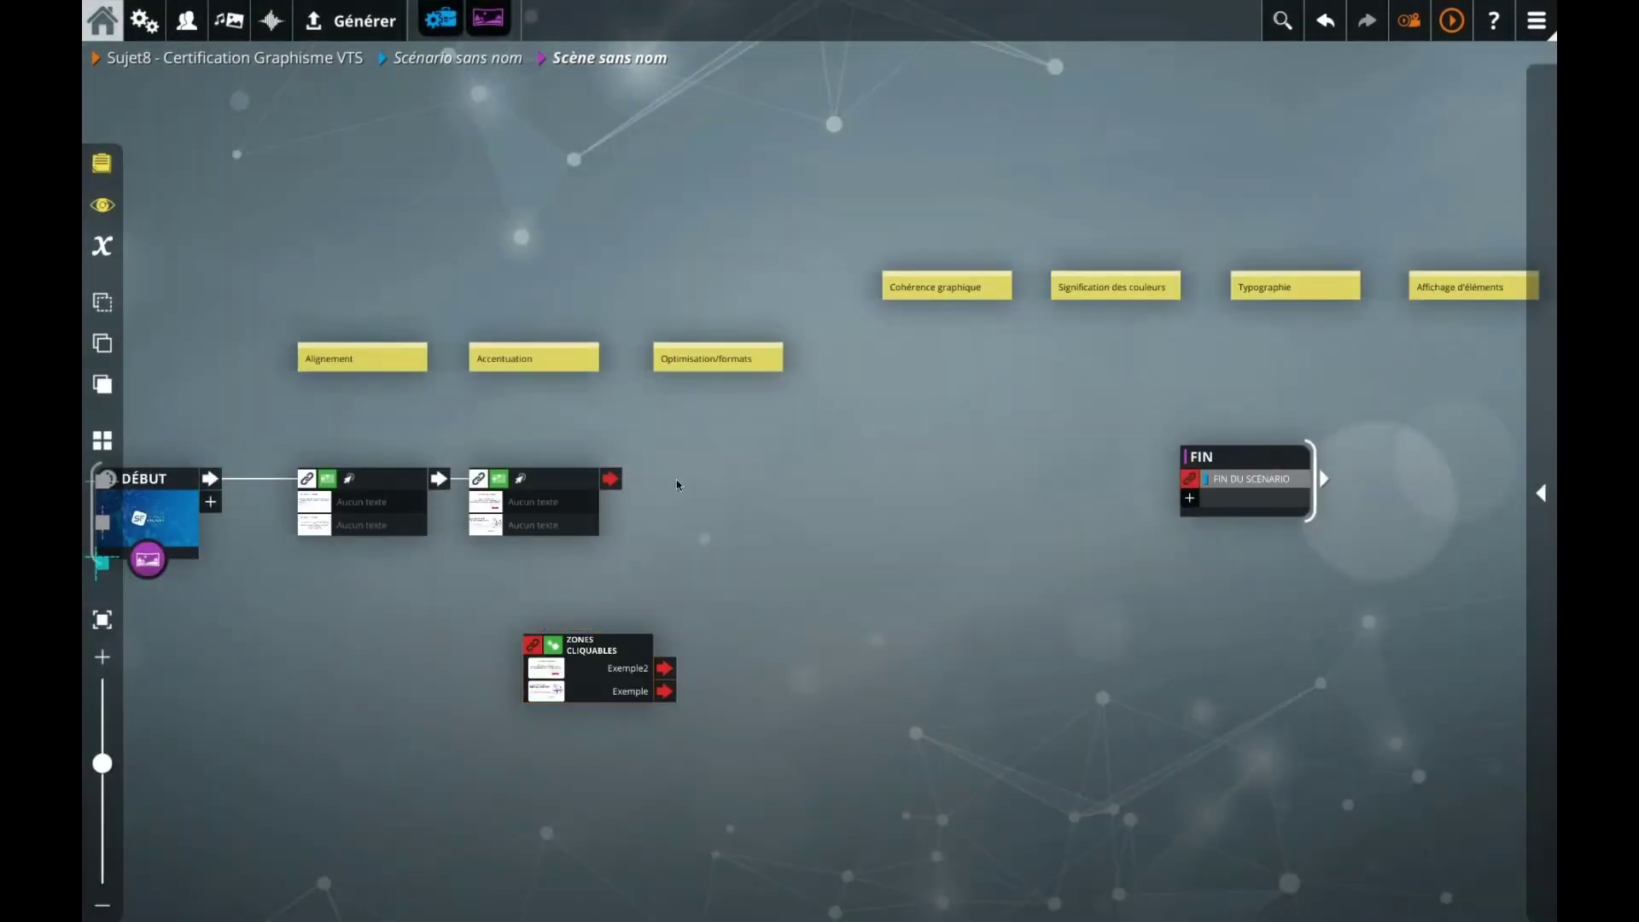
click(710, 359)
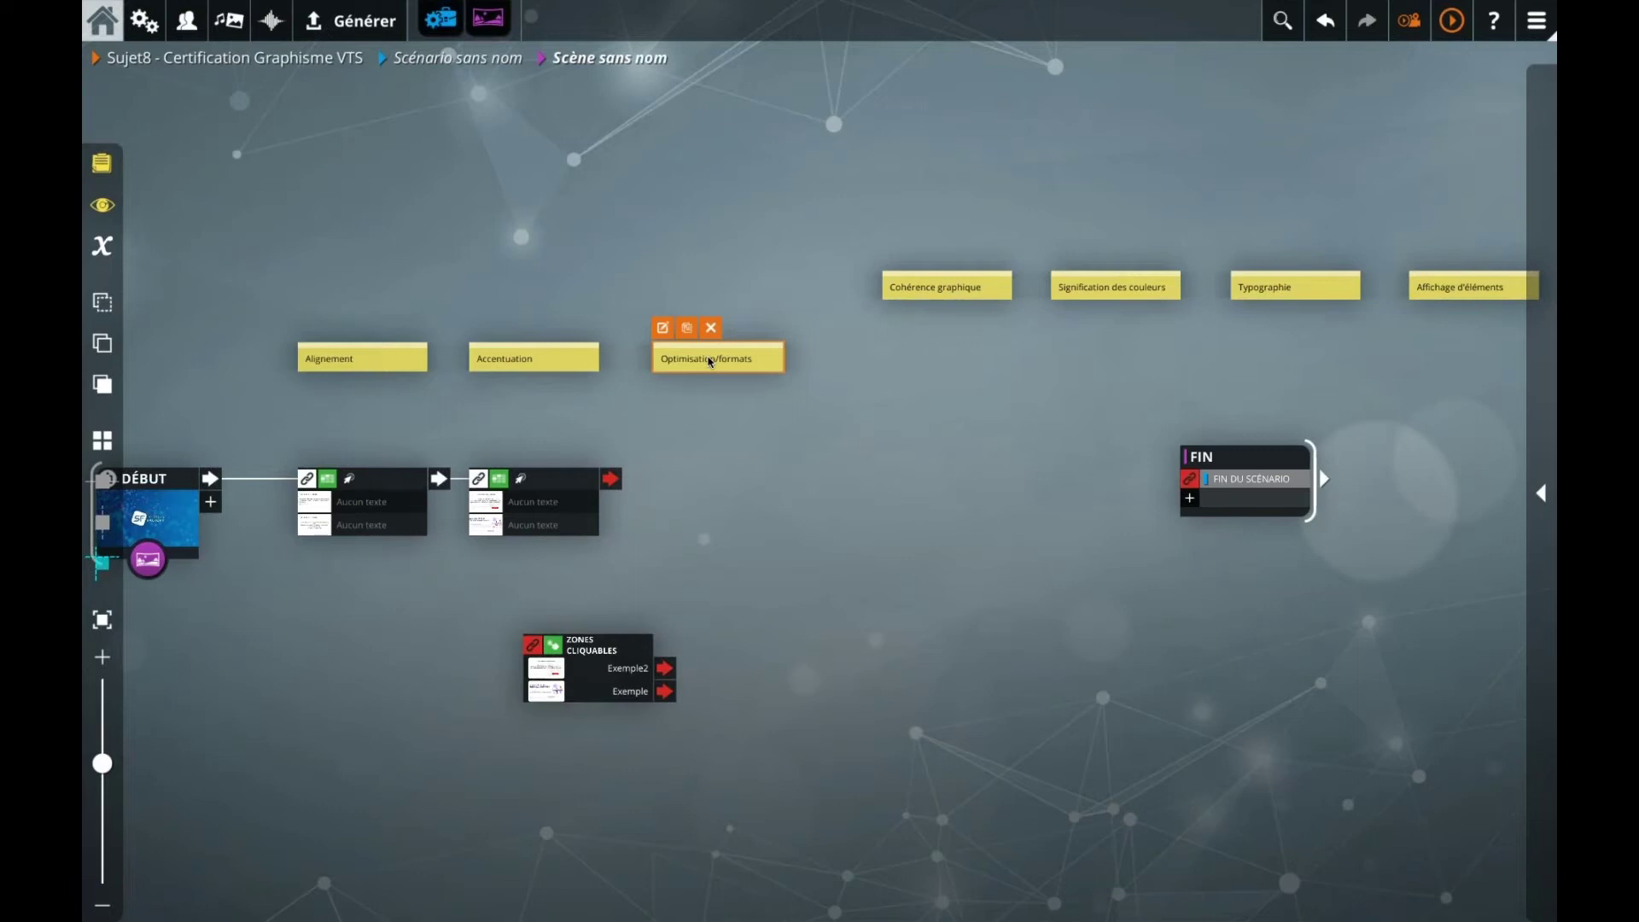
click(660, 480)
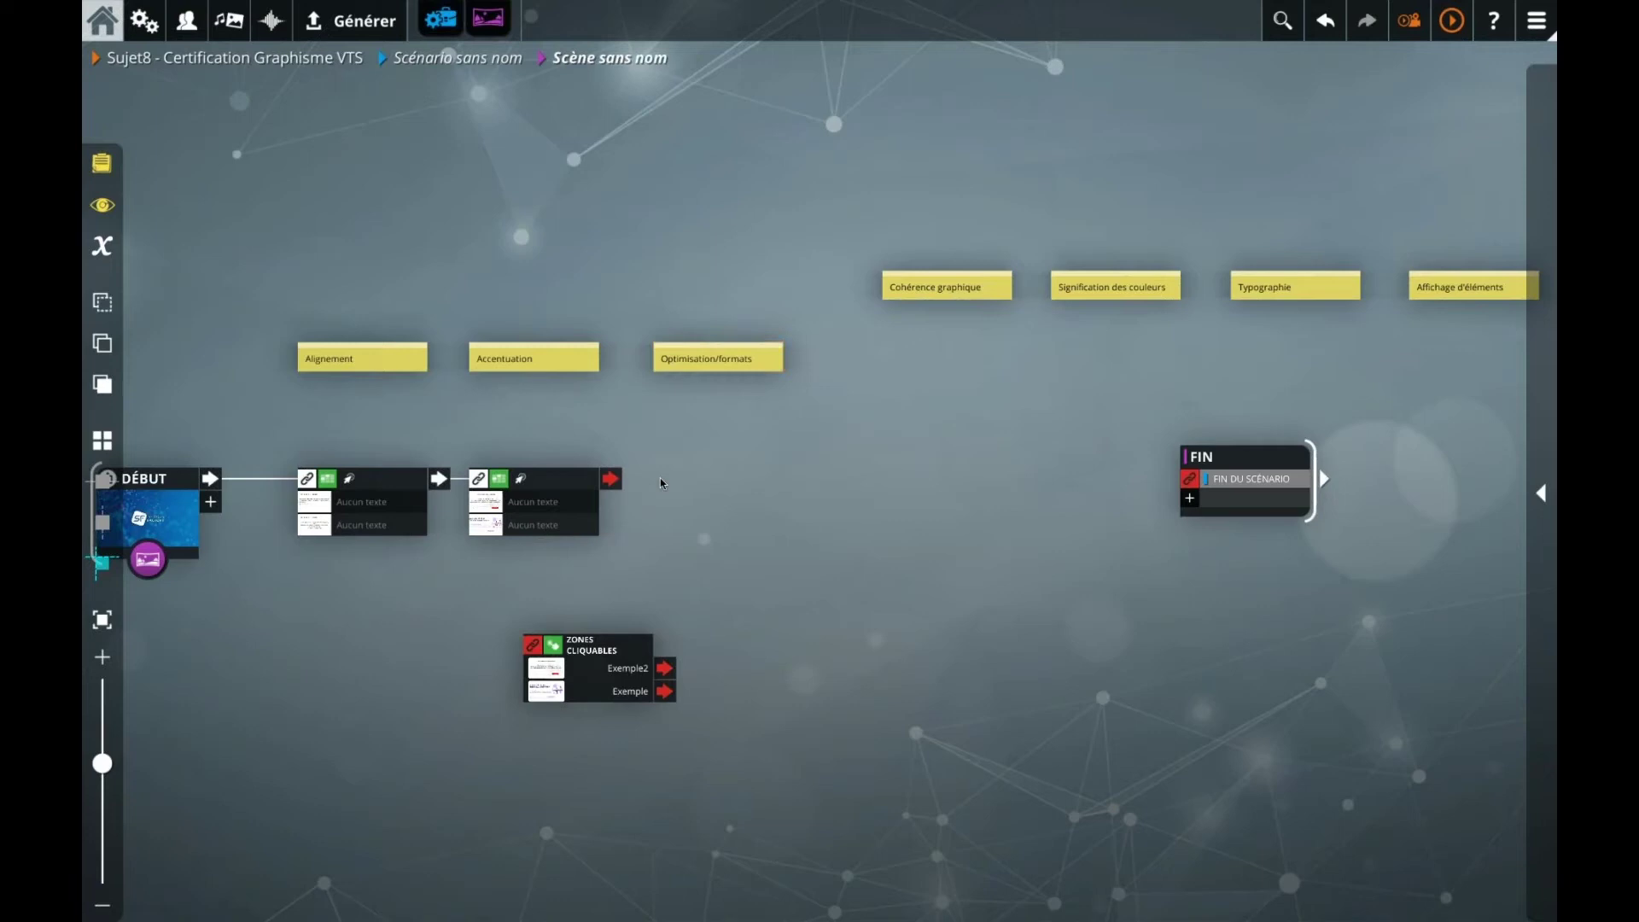
click(1541, 492)
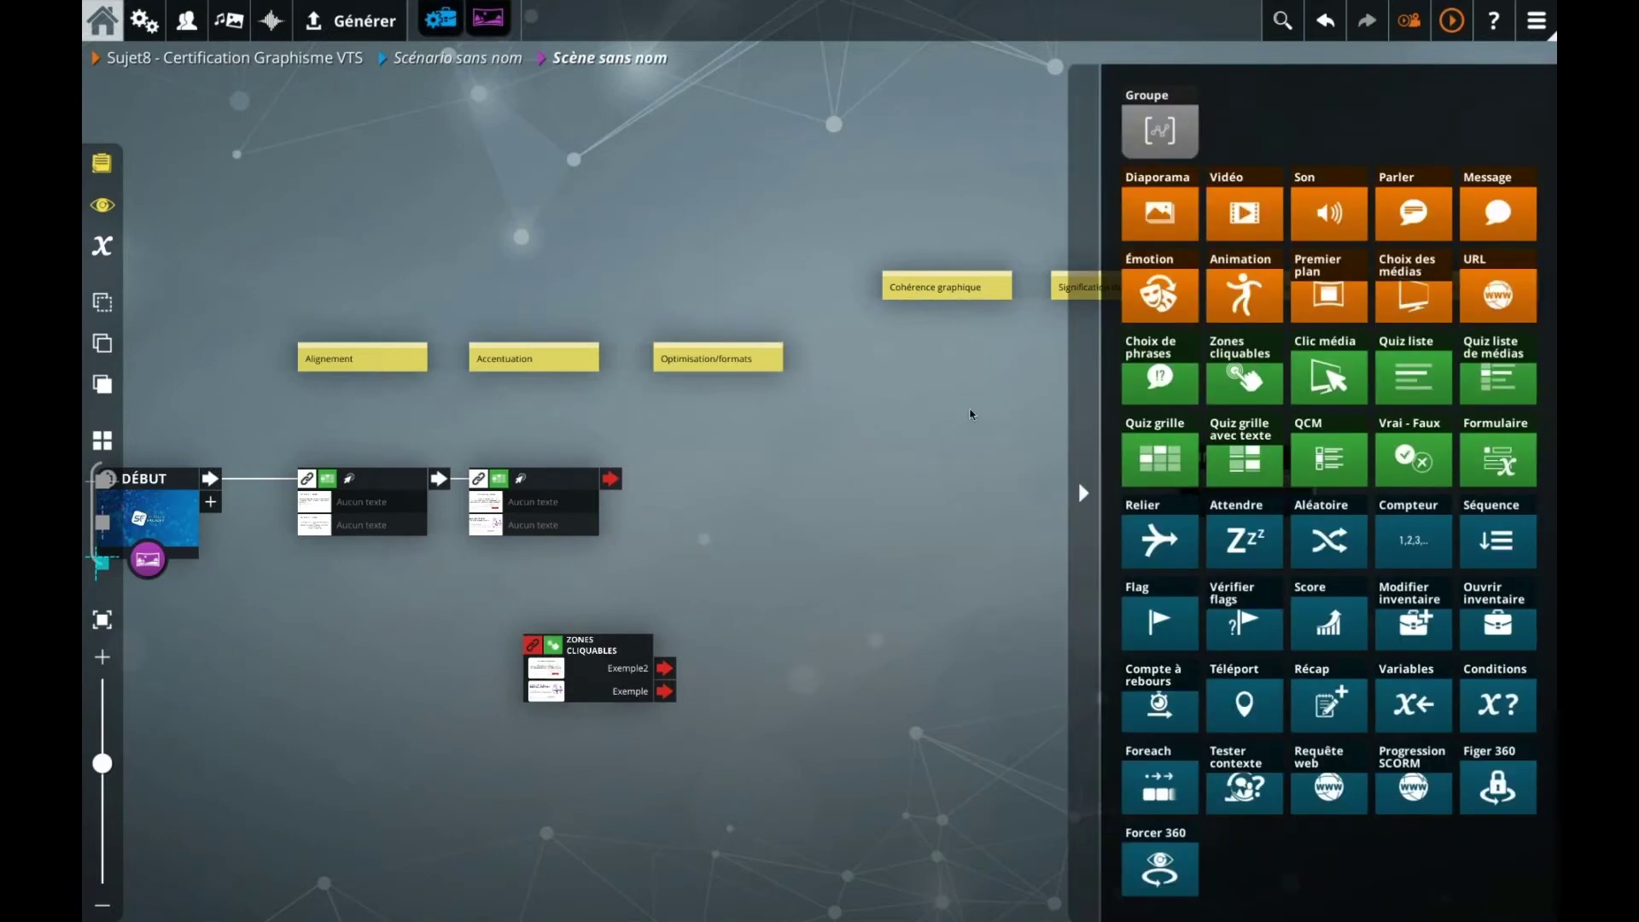
drag(1418, 387, 714, 495)
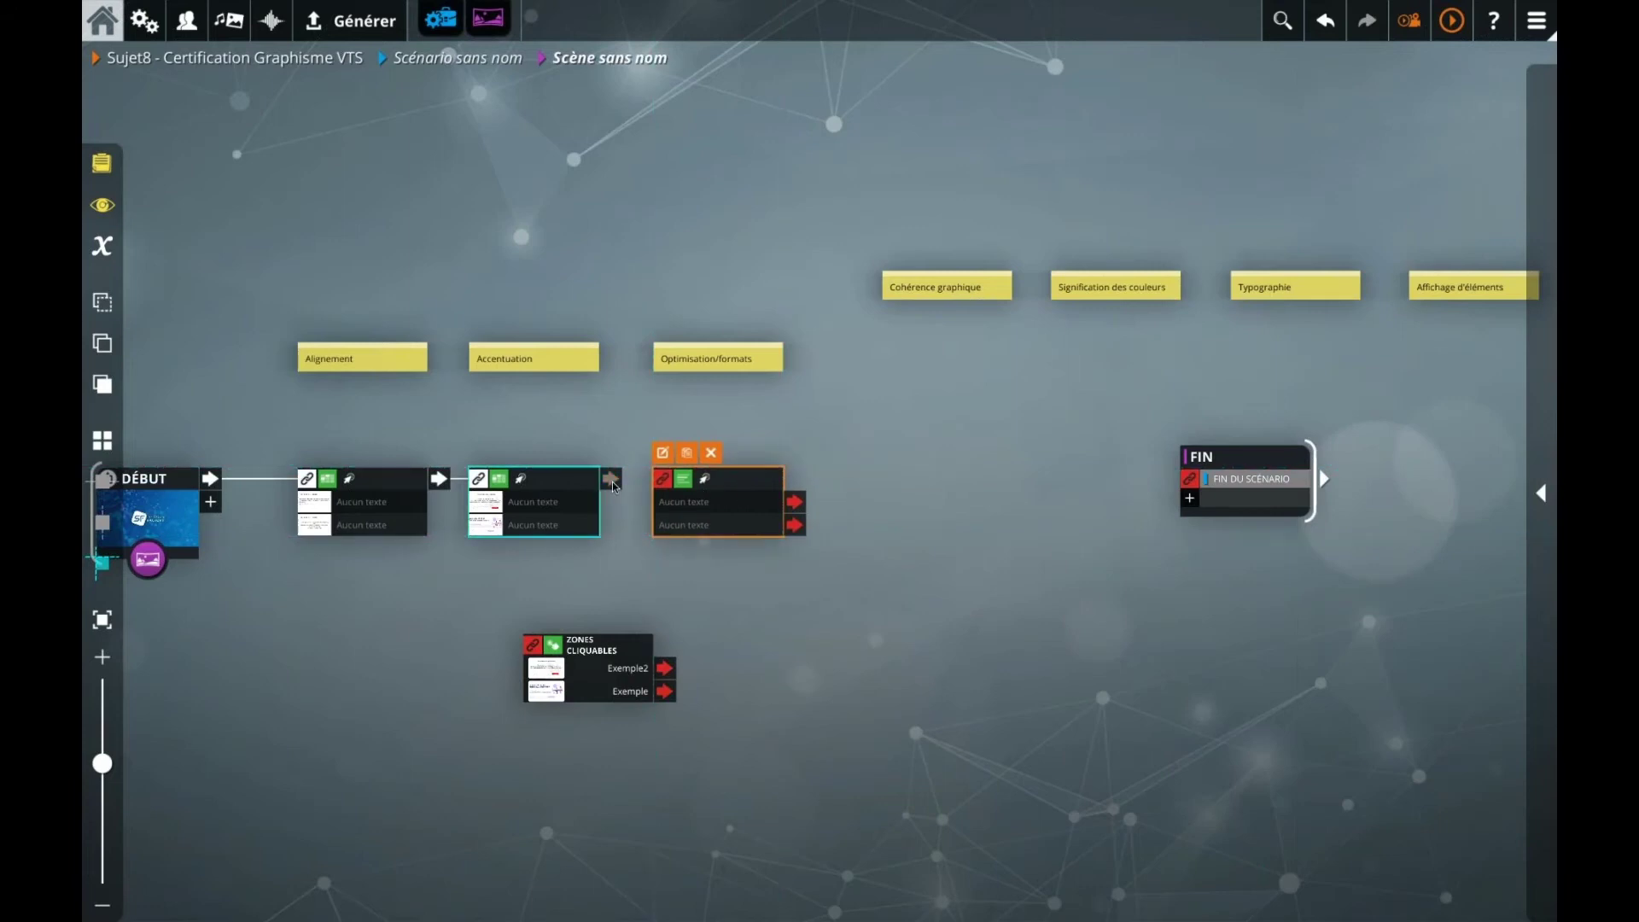
Step: Set the new list quiz's question to "Quel format utiliser pour avoir de la transparence dans mon image ?"
double_click(711, 490)
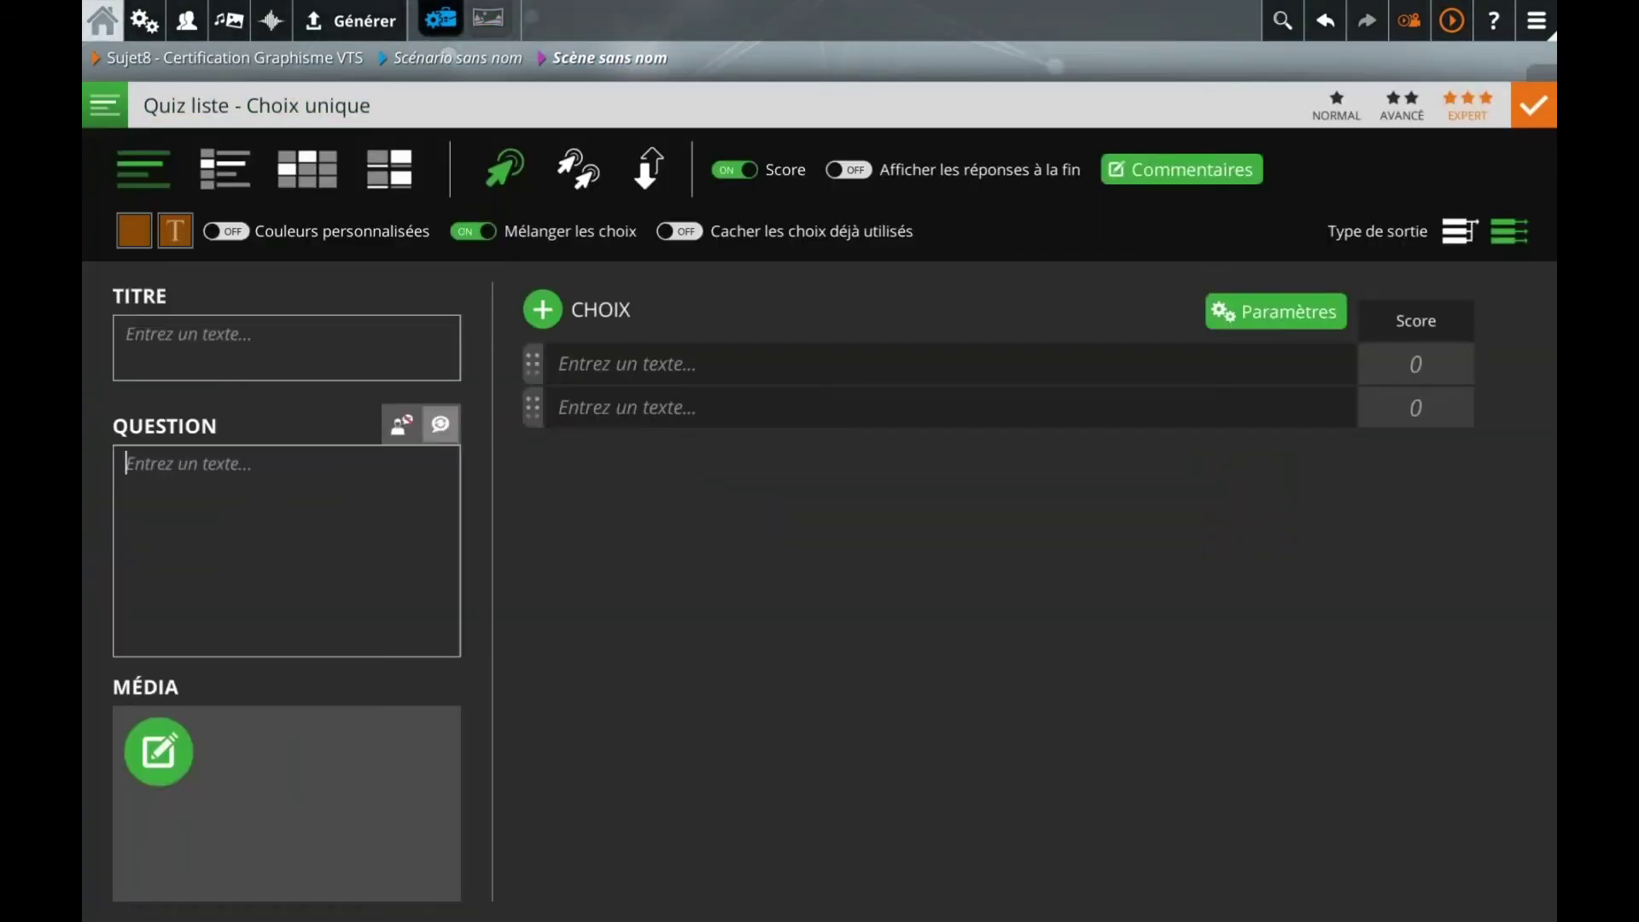
text(Quel format uti)
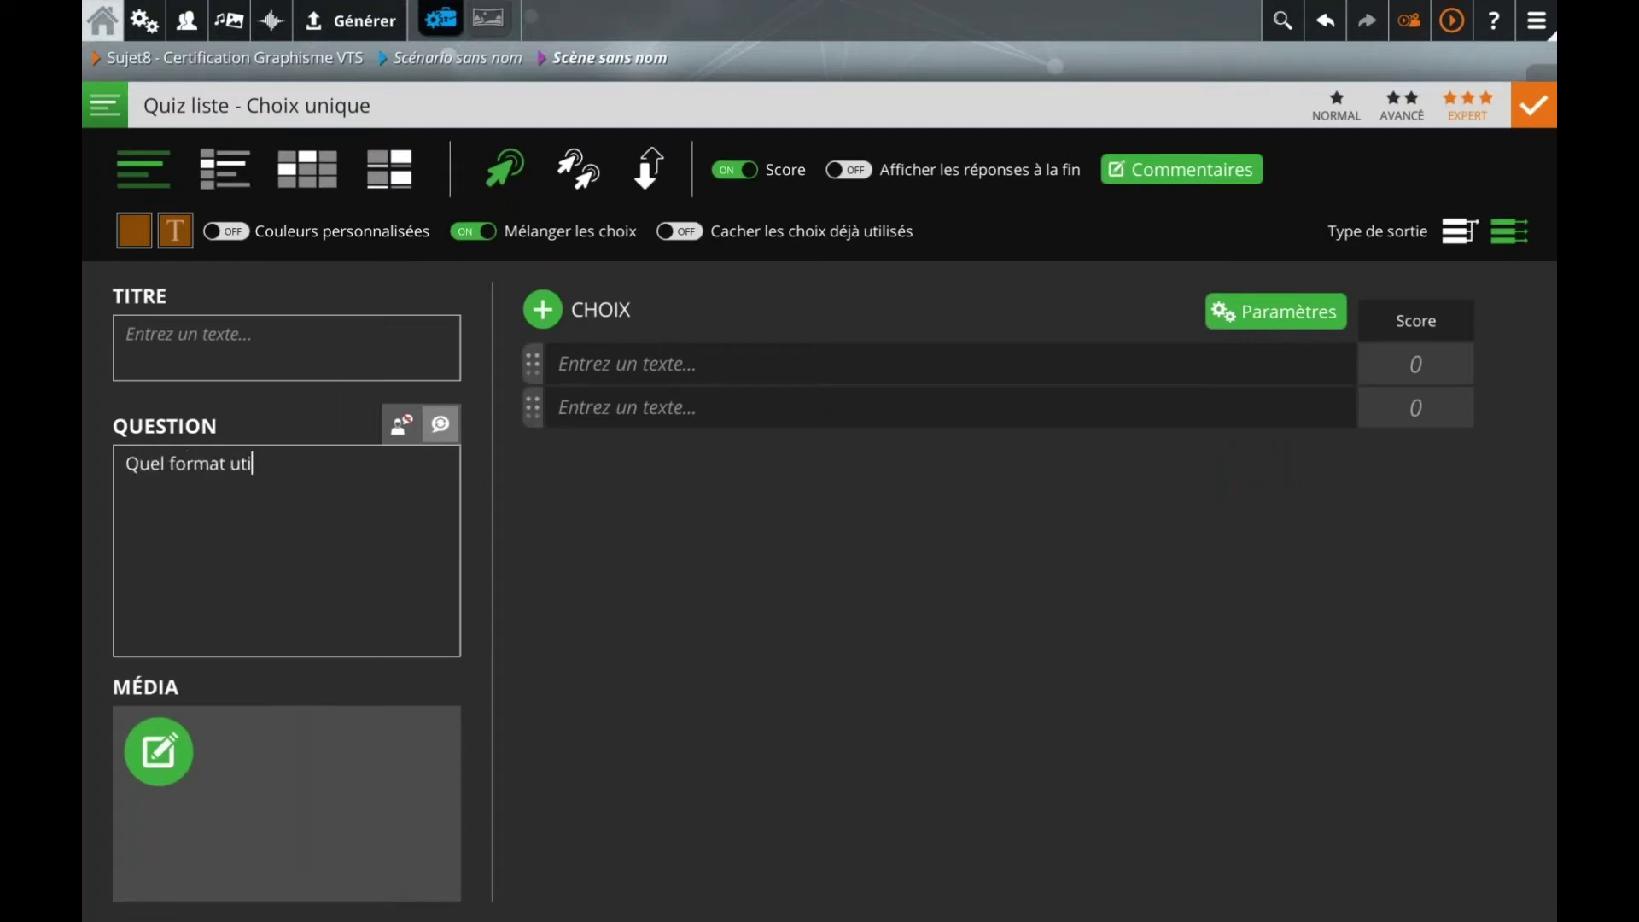
text(liser pour avoir)
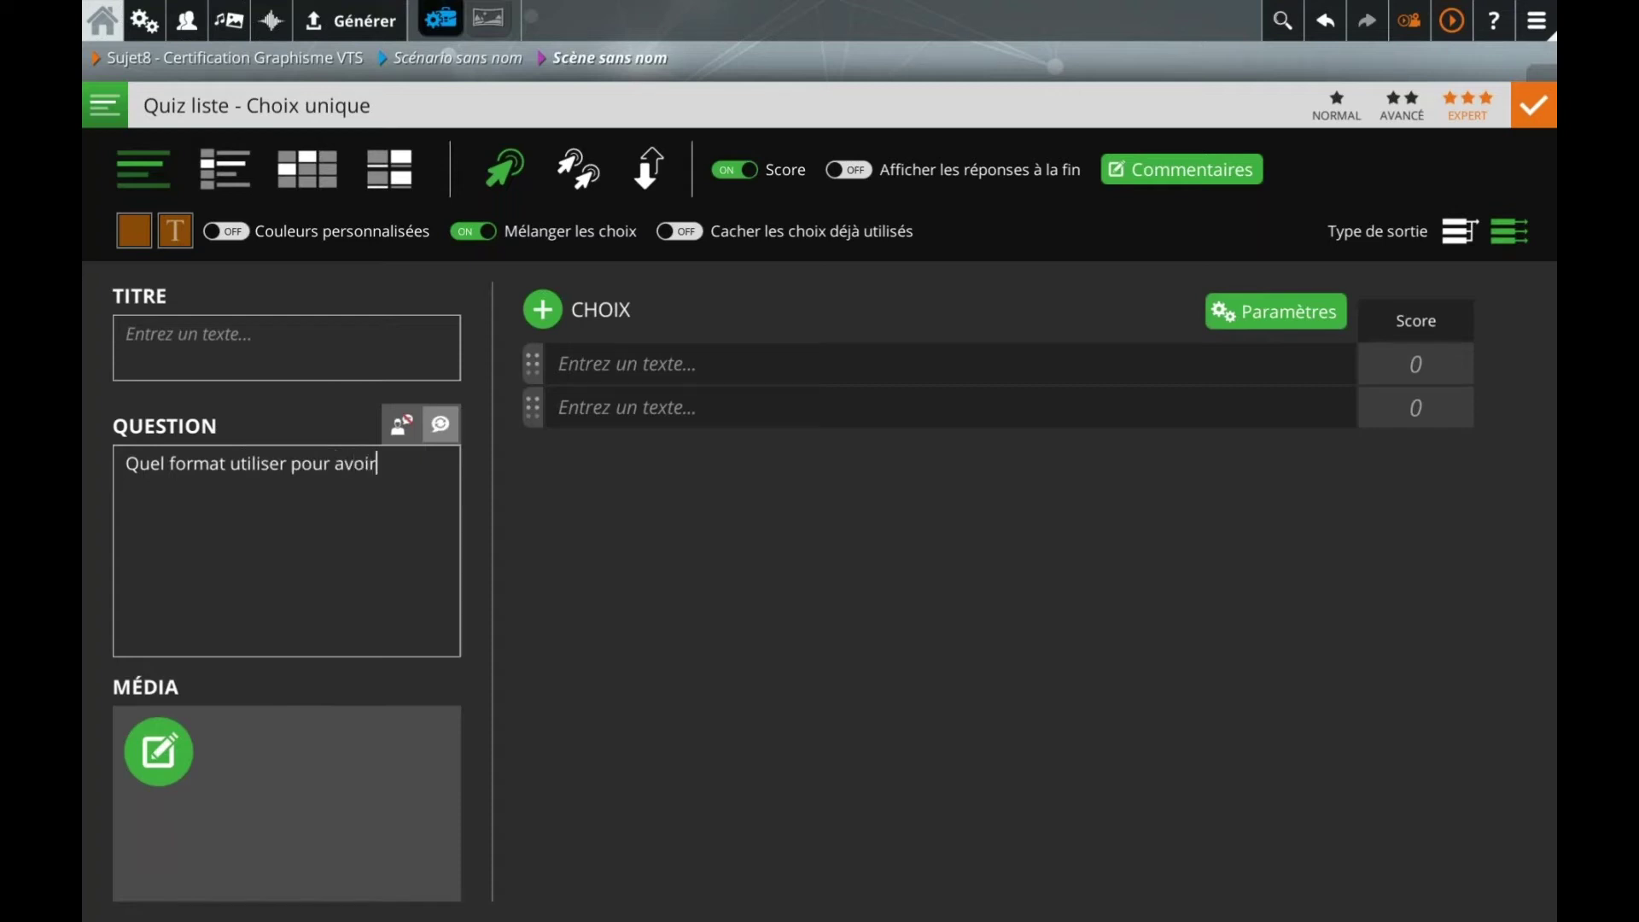
text( de la transparence da)
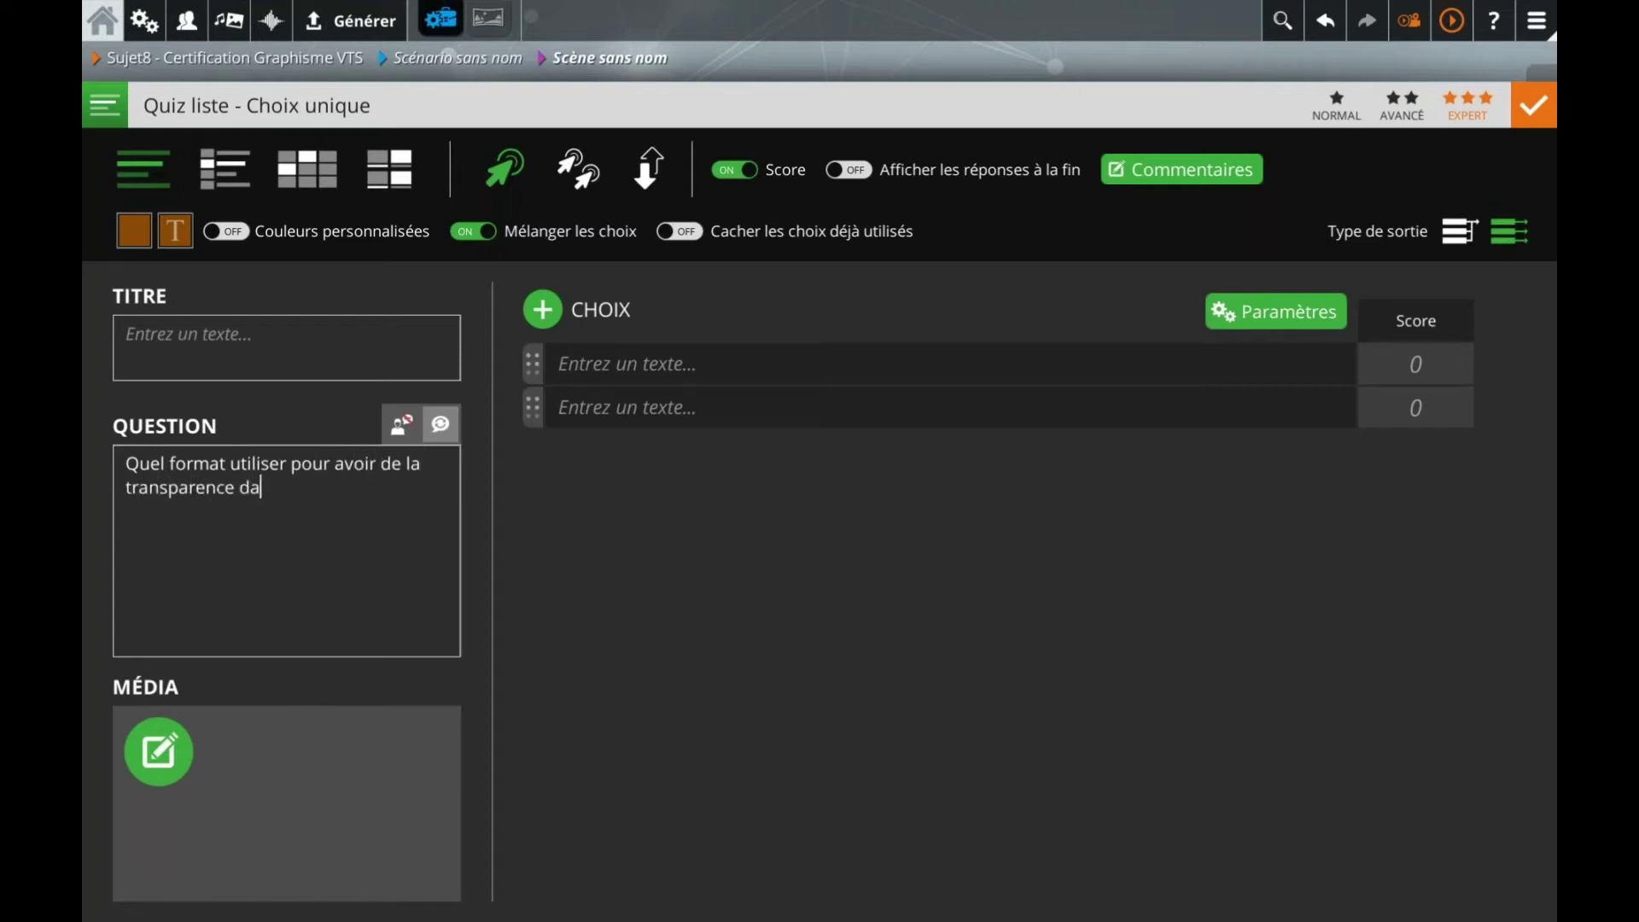
text(ns mon image ?)
Step: Fill in four answer choices for the question: PNG, JPG, GIF and BMP
click(653, 365)
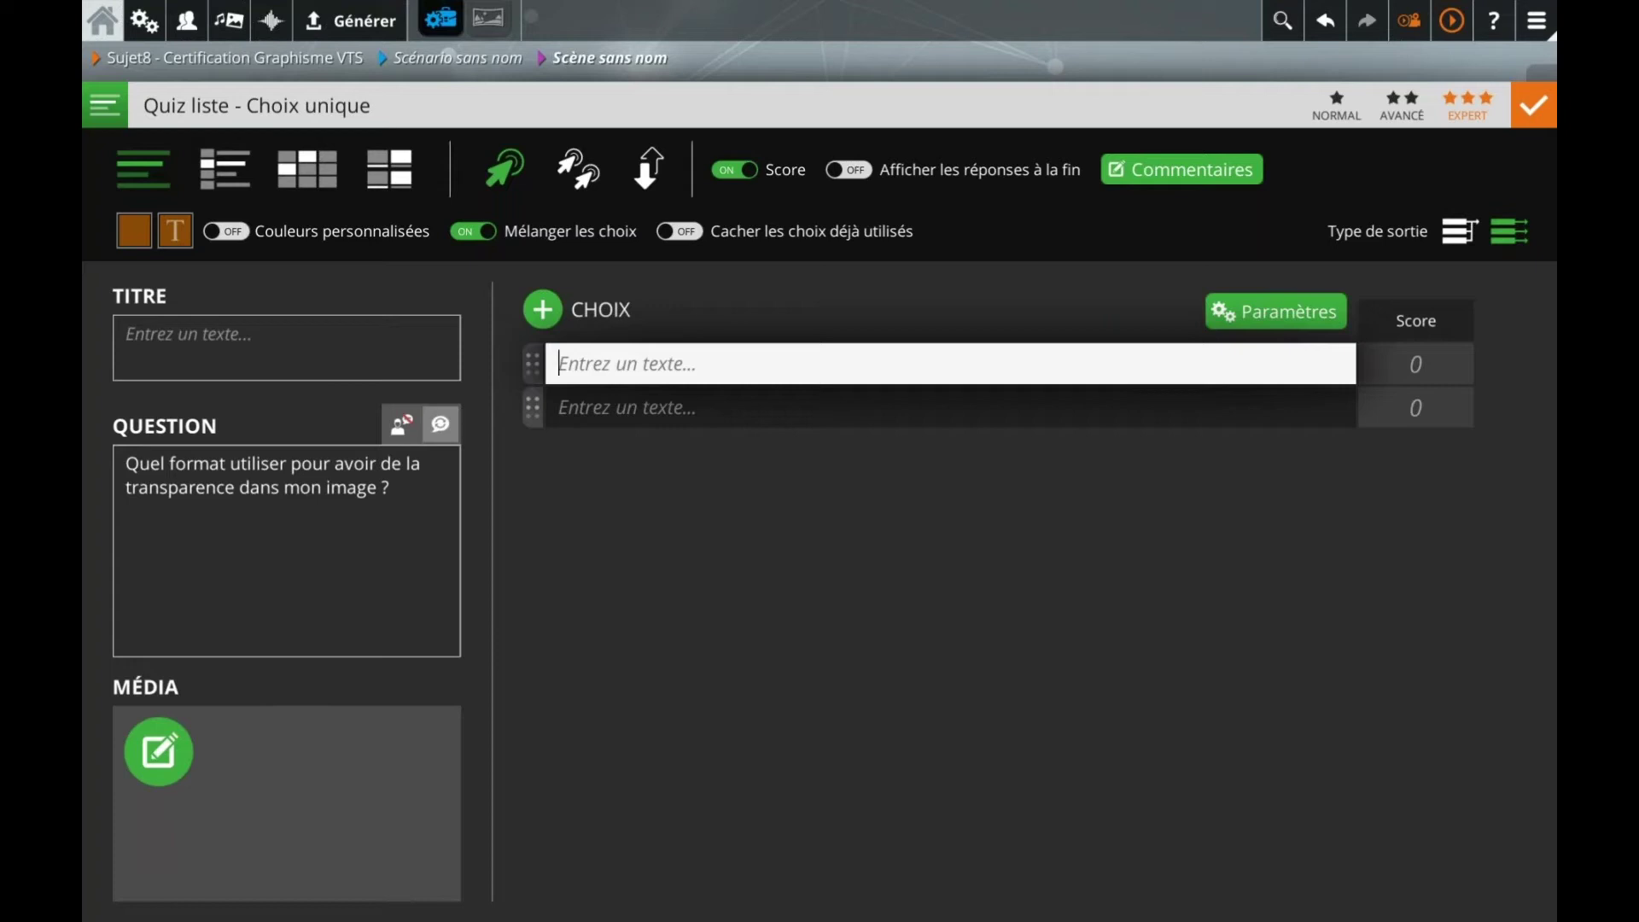
text(PN)
click(642, 410)
text(JPG)
click(543, 308)
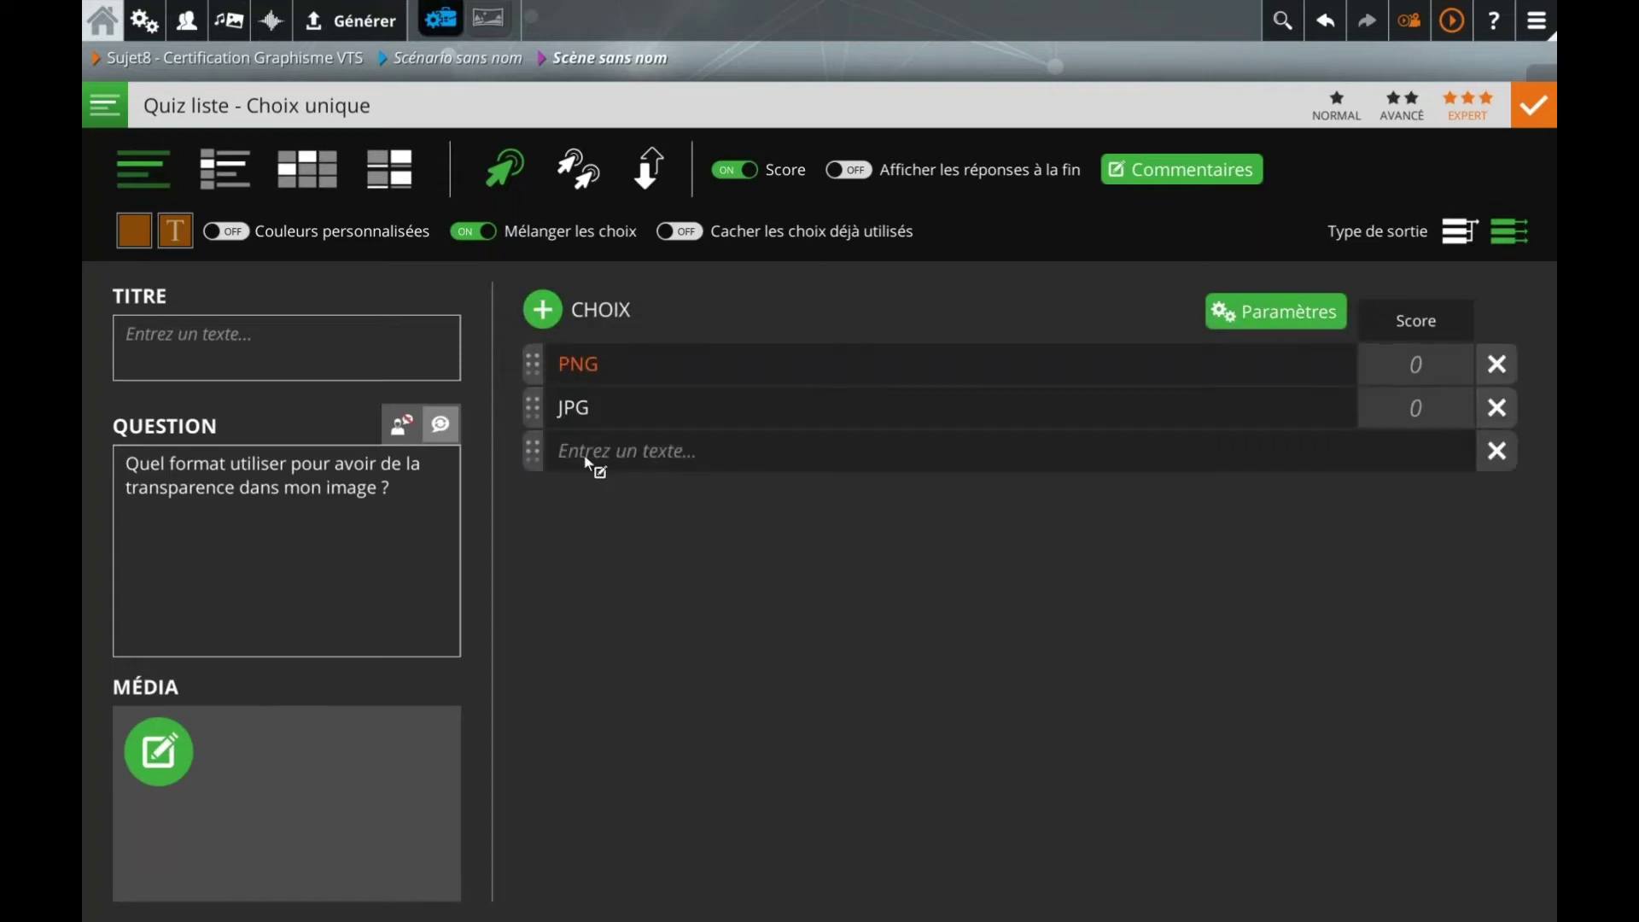
click(589, 452)
text(GIF)
click(649, 555)
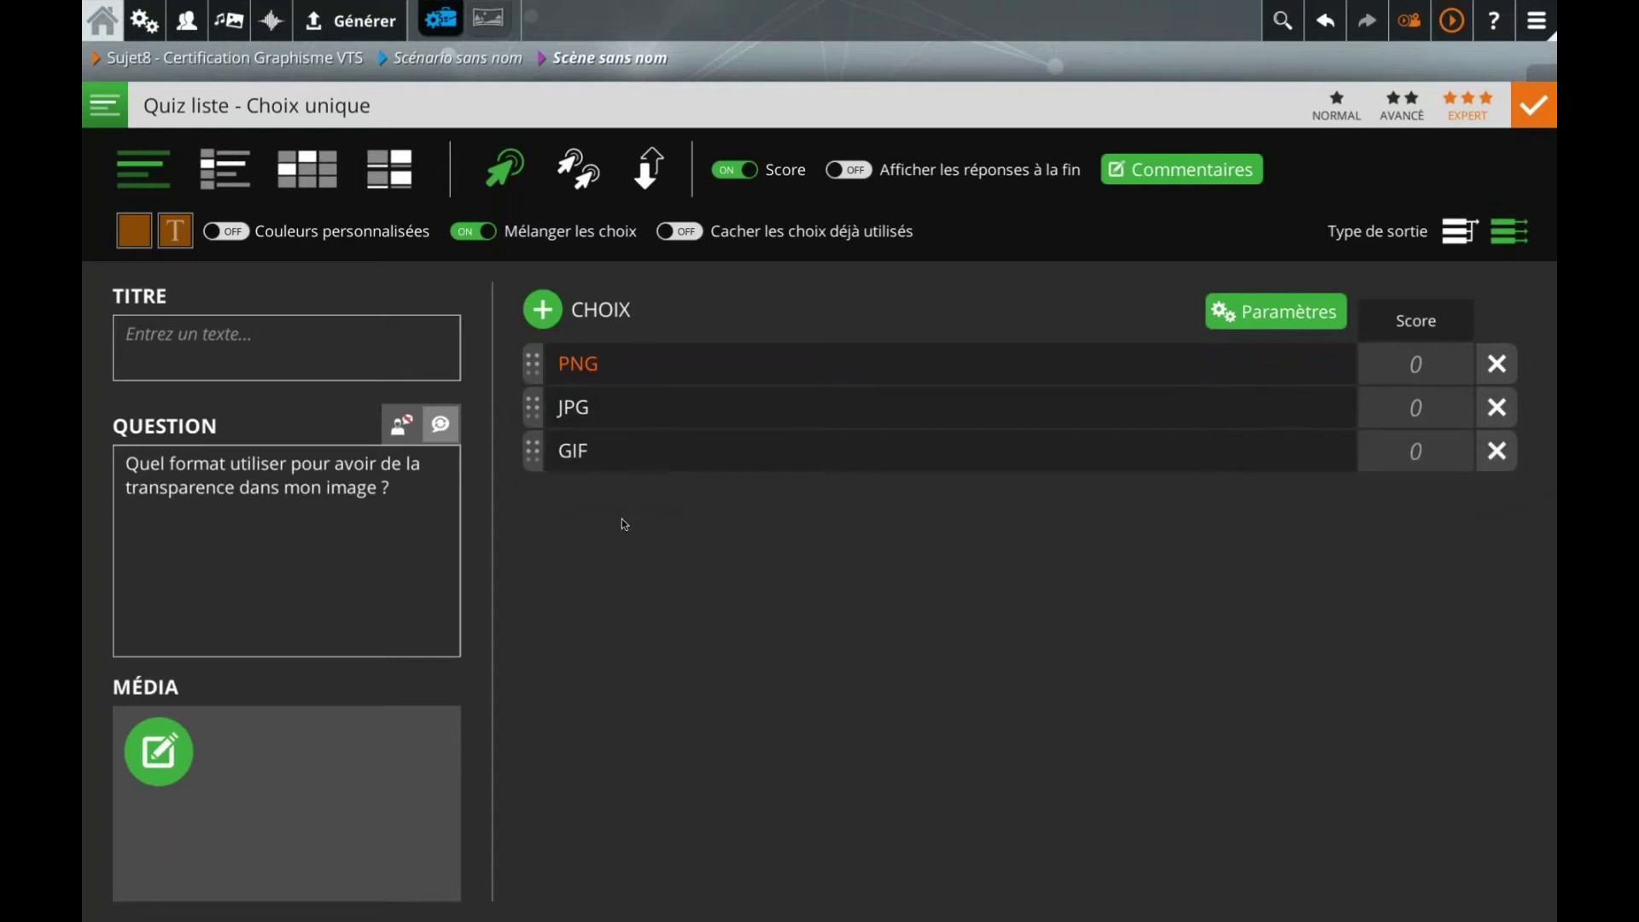
click(543, 309)
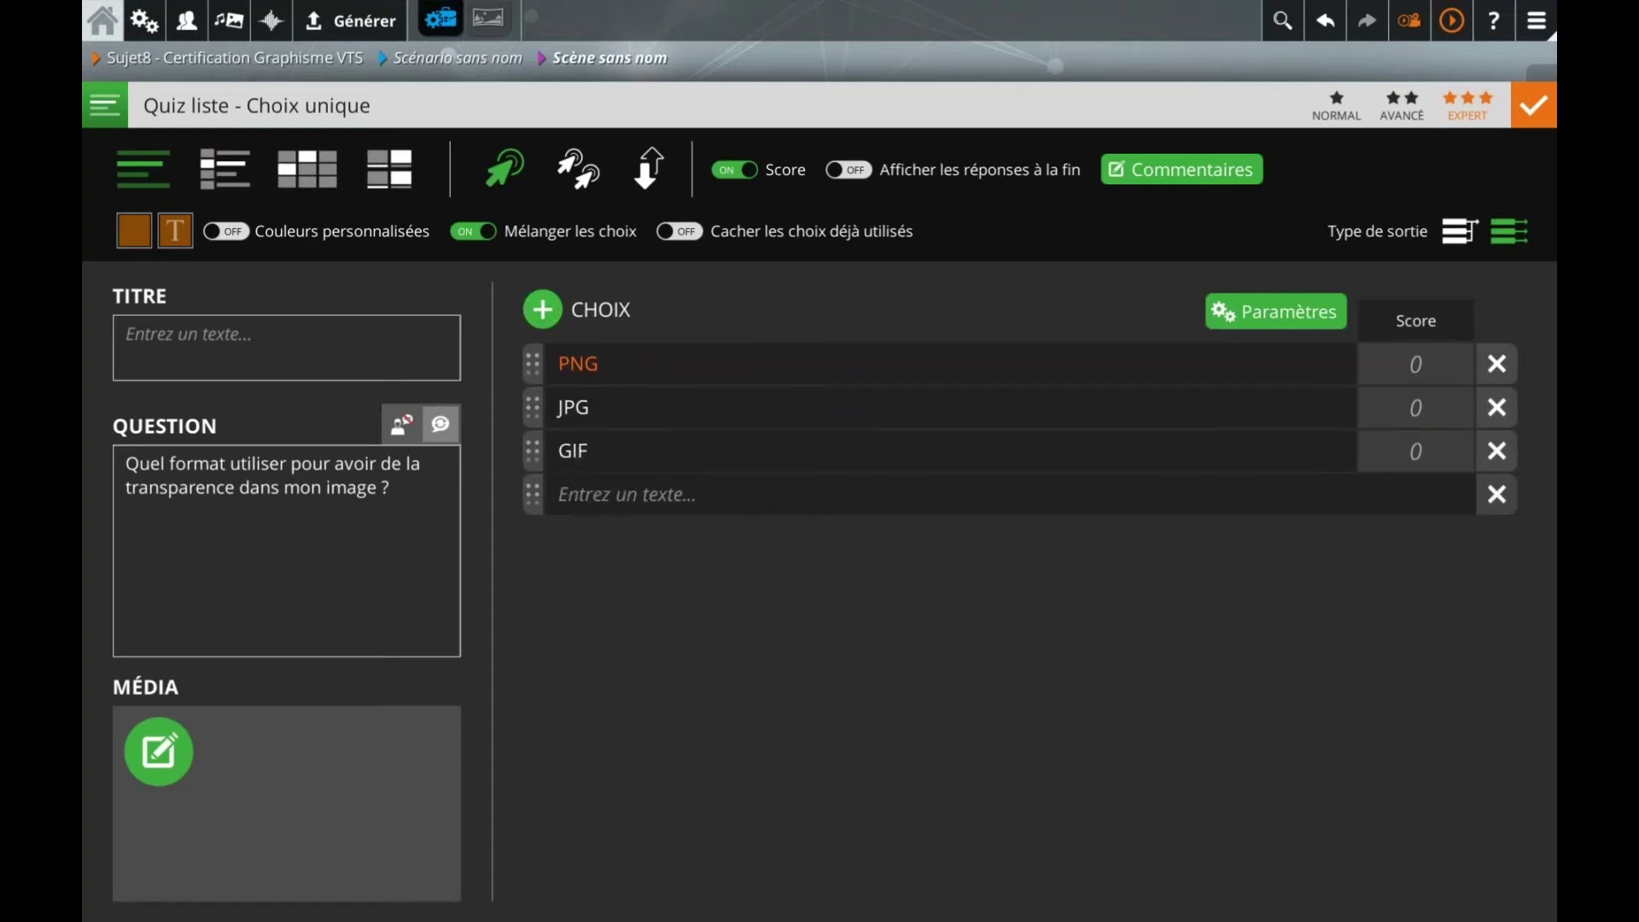
click(597, 495)
text(BMP)
click(648, 572)
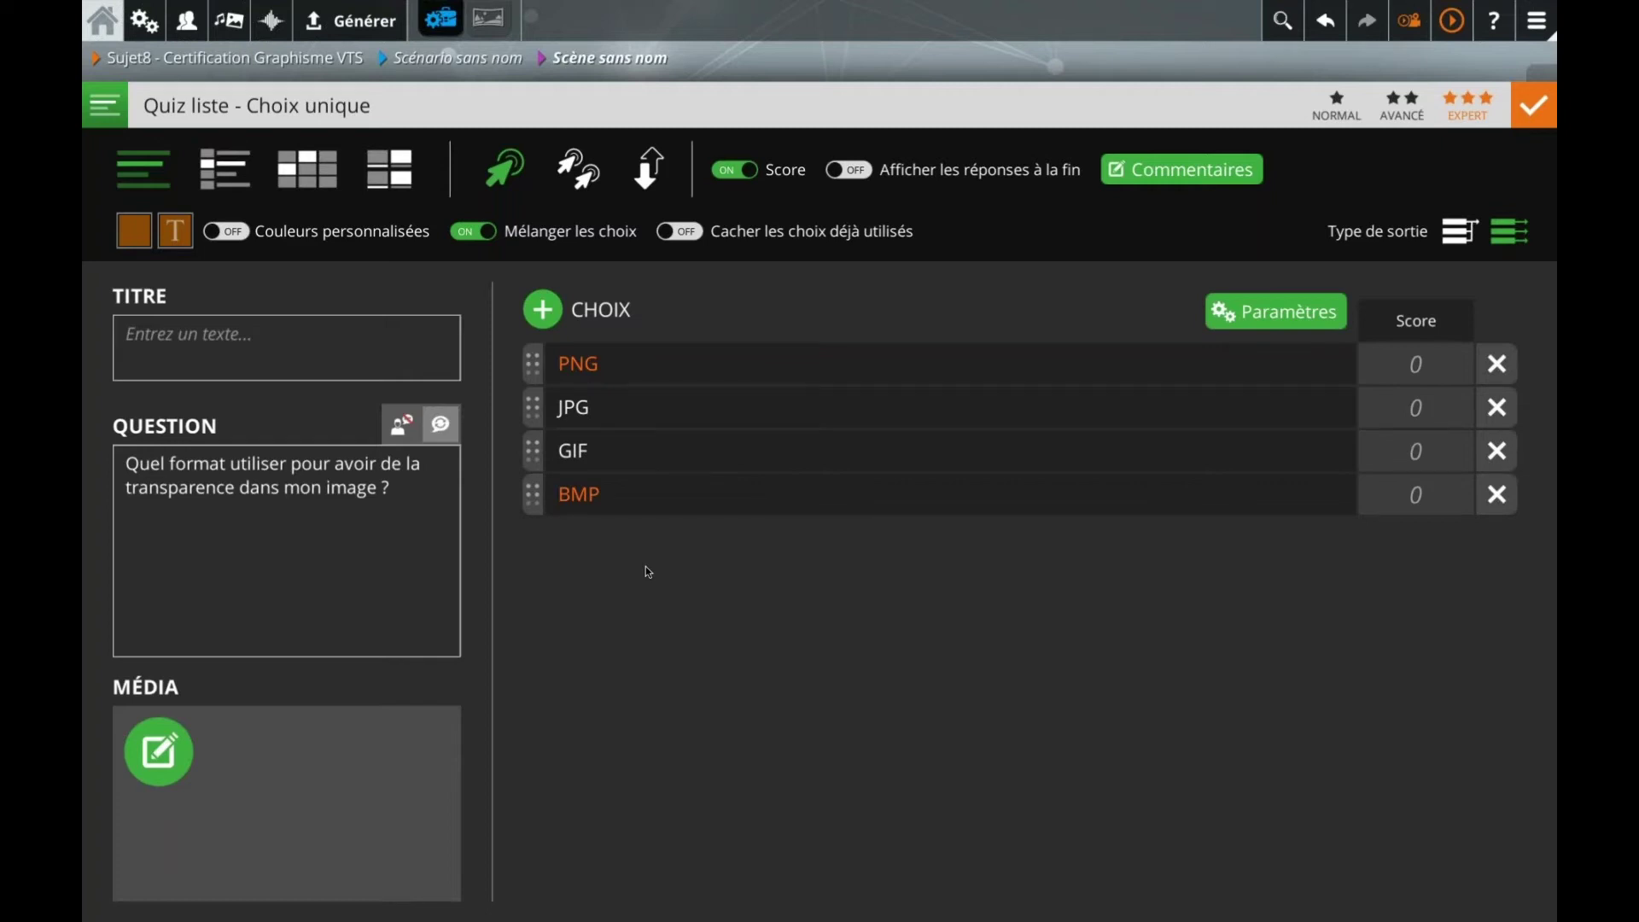
Step: Review the PNG, JPG, GIF and BMP answer choices of the transparency question
click(644, 365)
drag(613, 369, 559, 368)
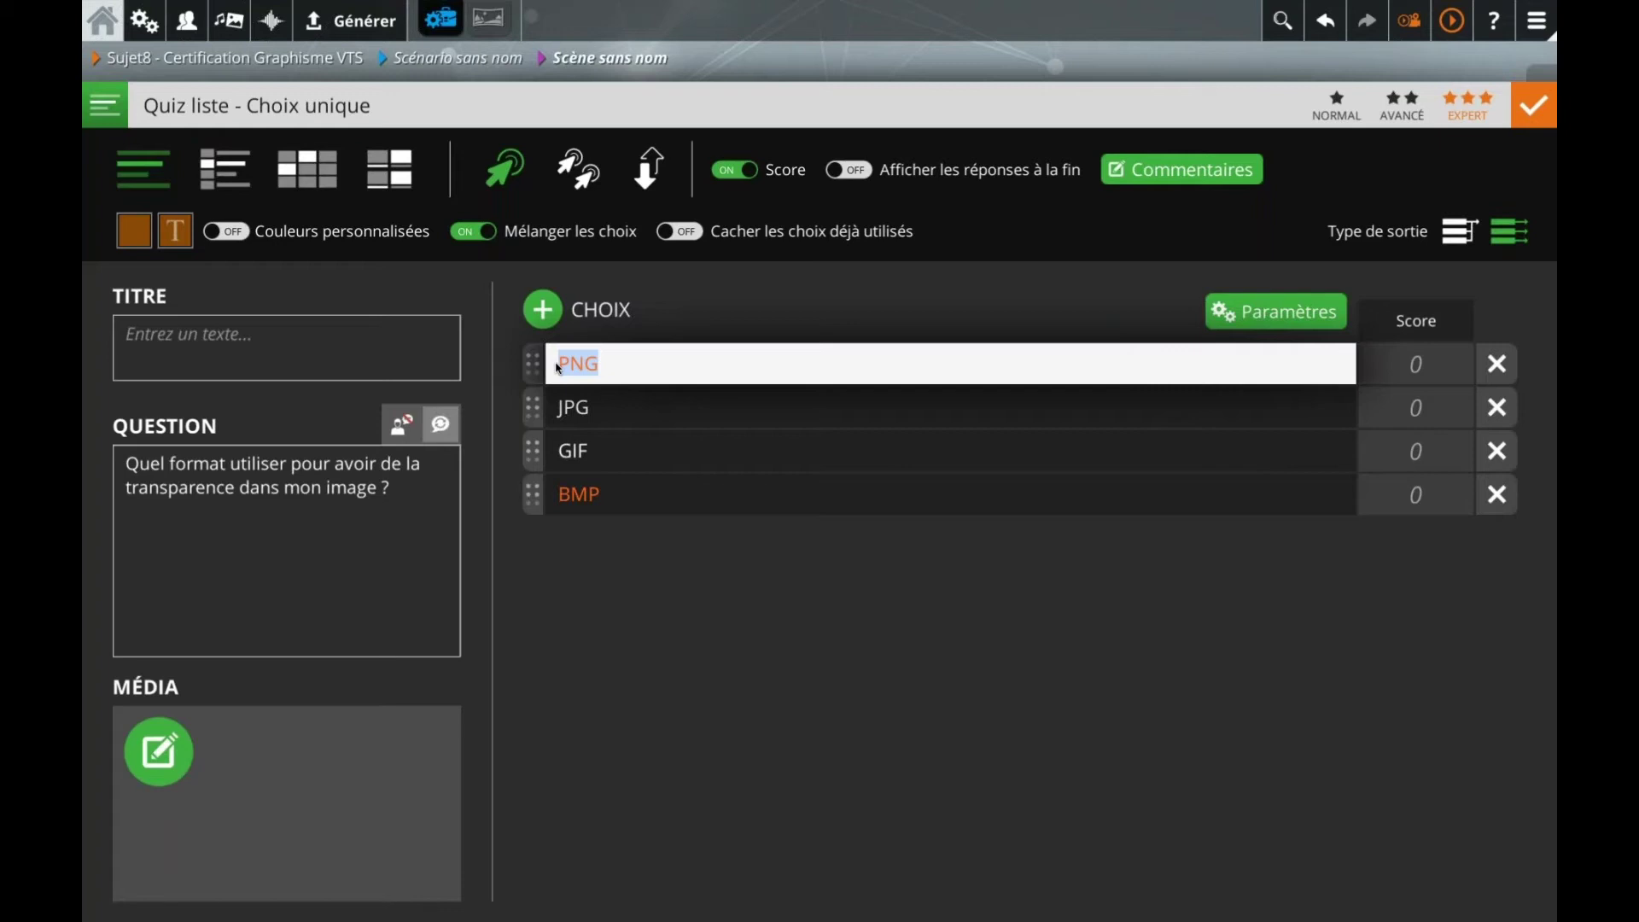
click(660, 370)
drag(631, 367, 512, 364)
click(603, 574)
double_click(598, 406)
double_click(602, 450)
double_click(596, 492)
click(599, 574)
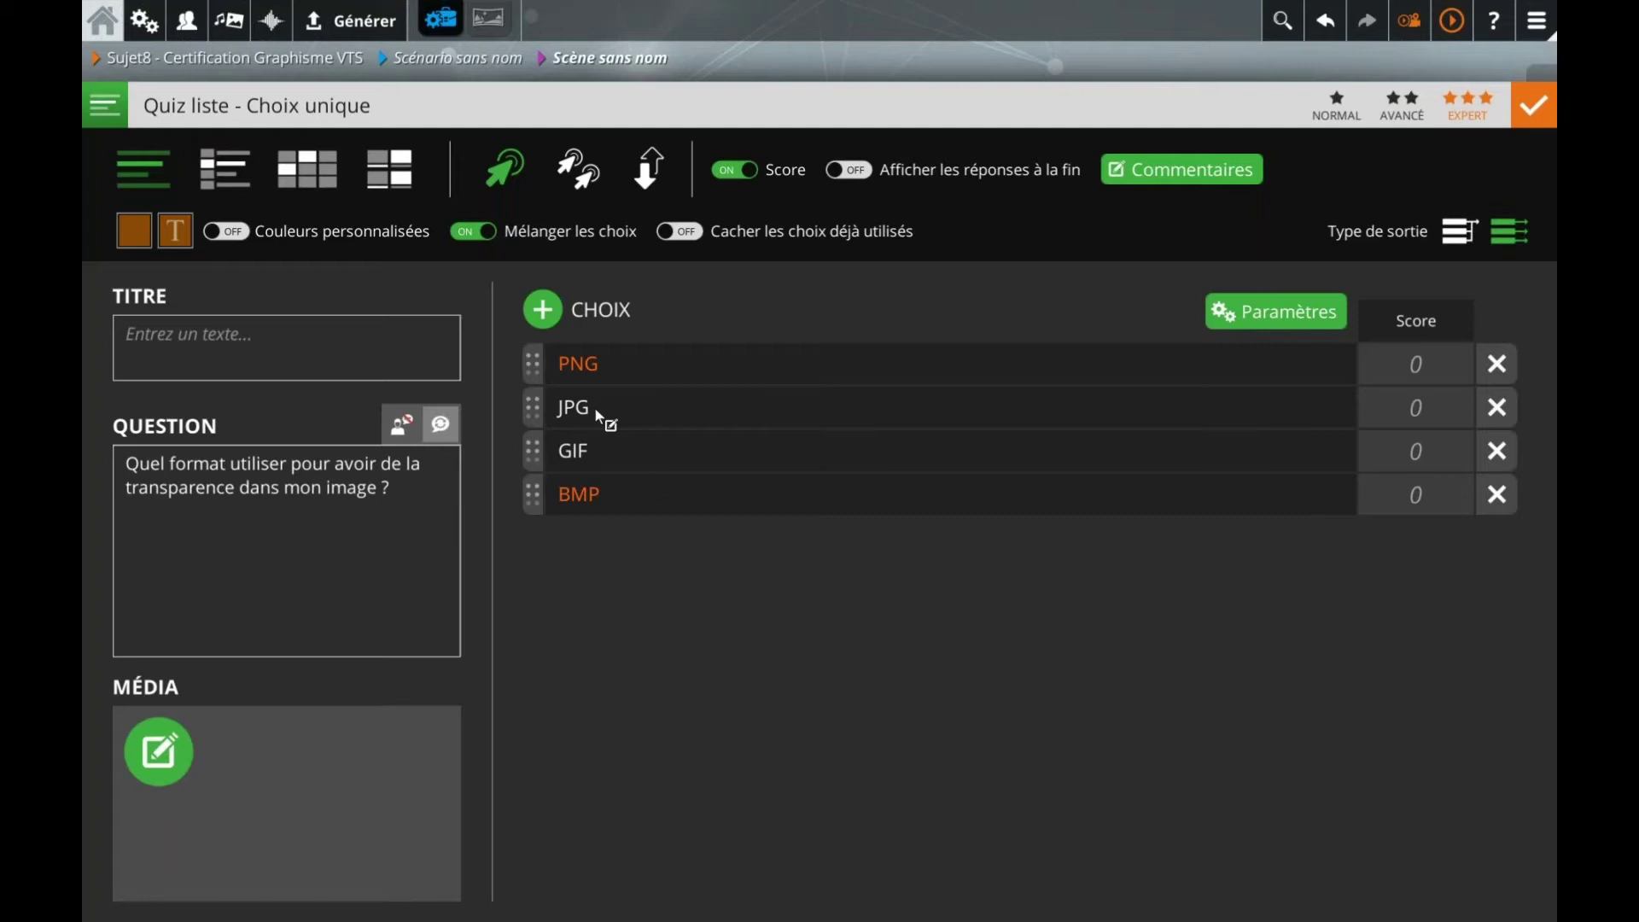
double_click(623, 461)
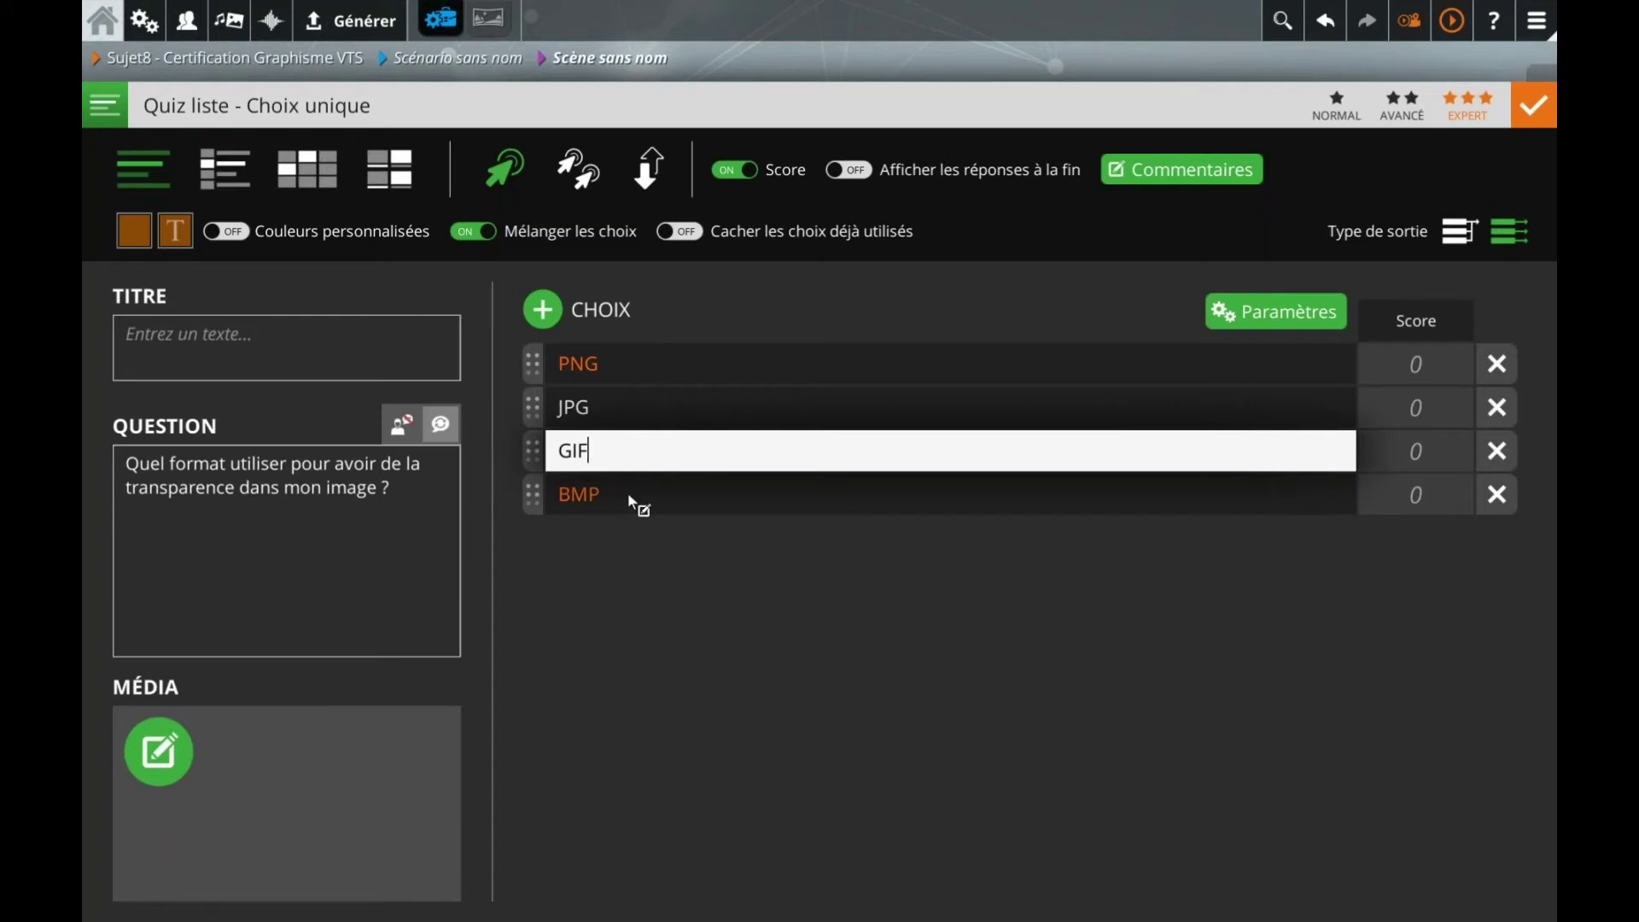
click(619, 493)
click(613, 559)
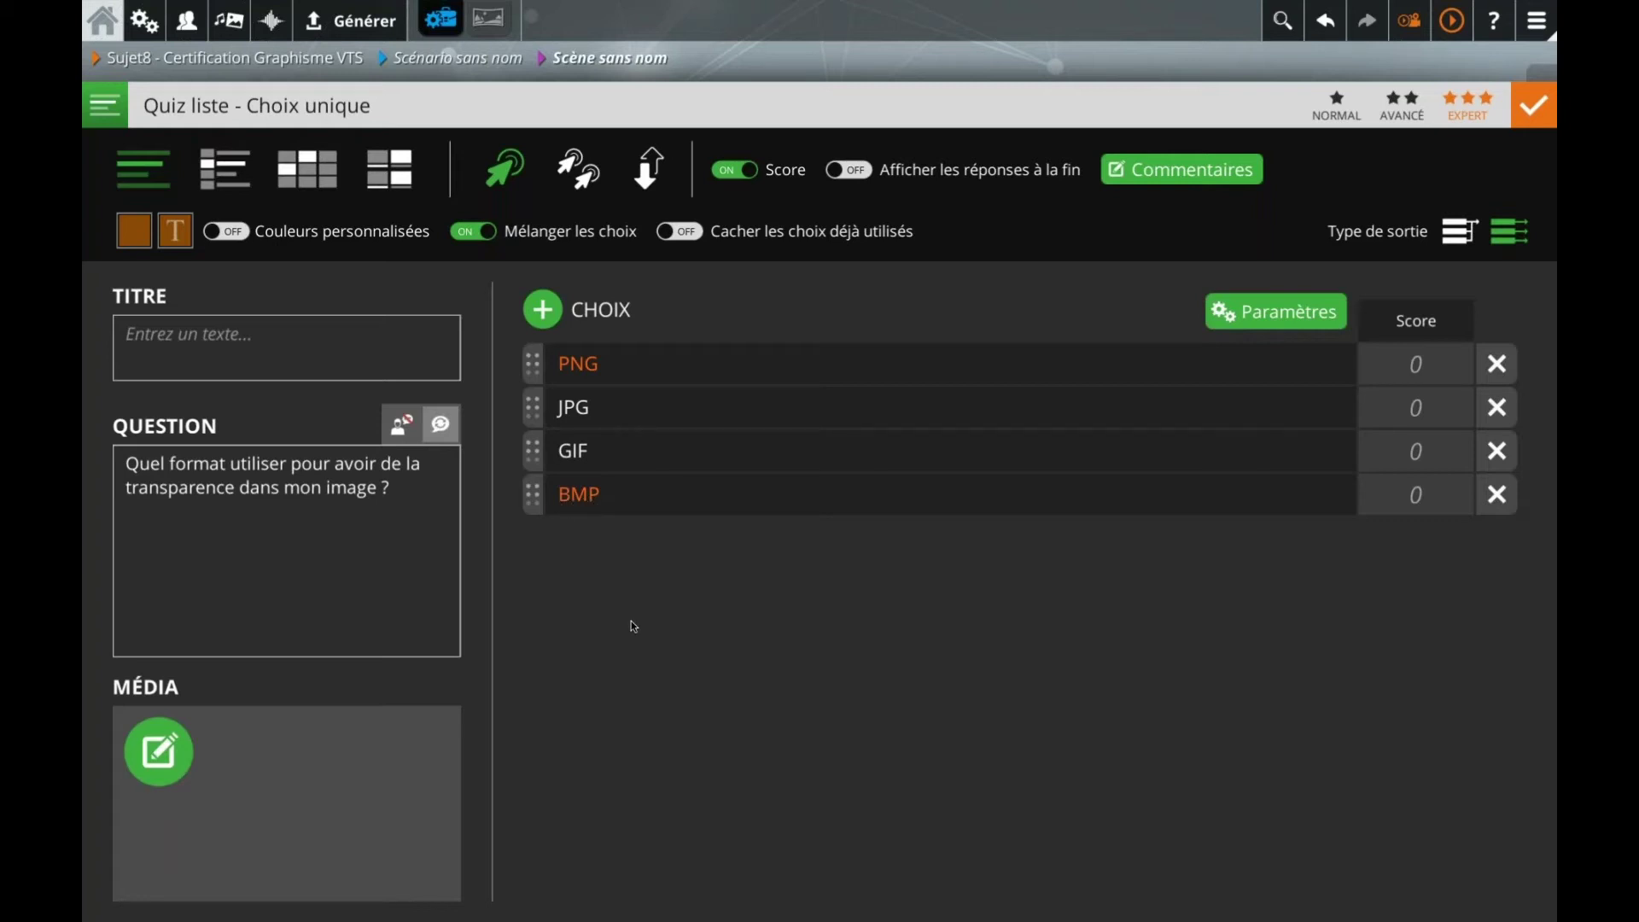
click(587, 506)
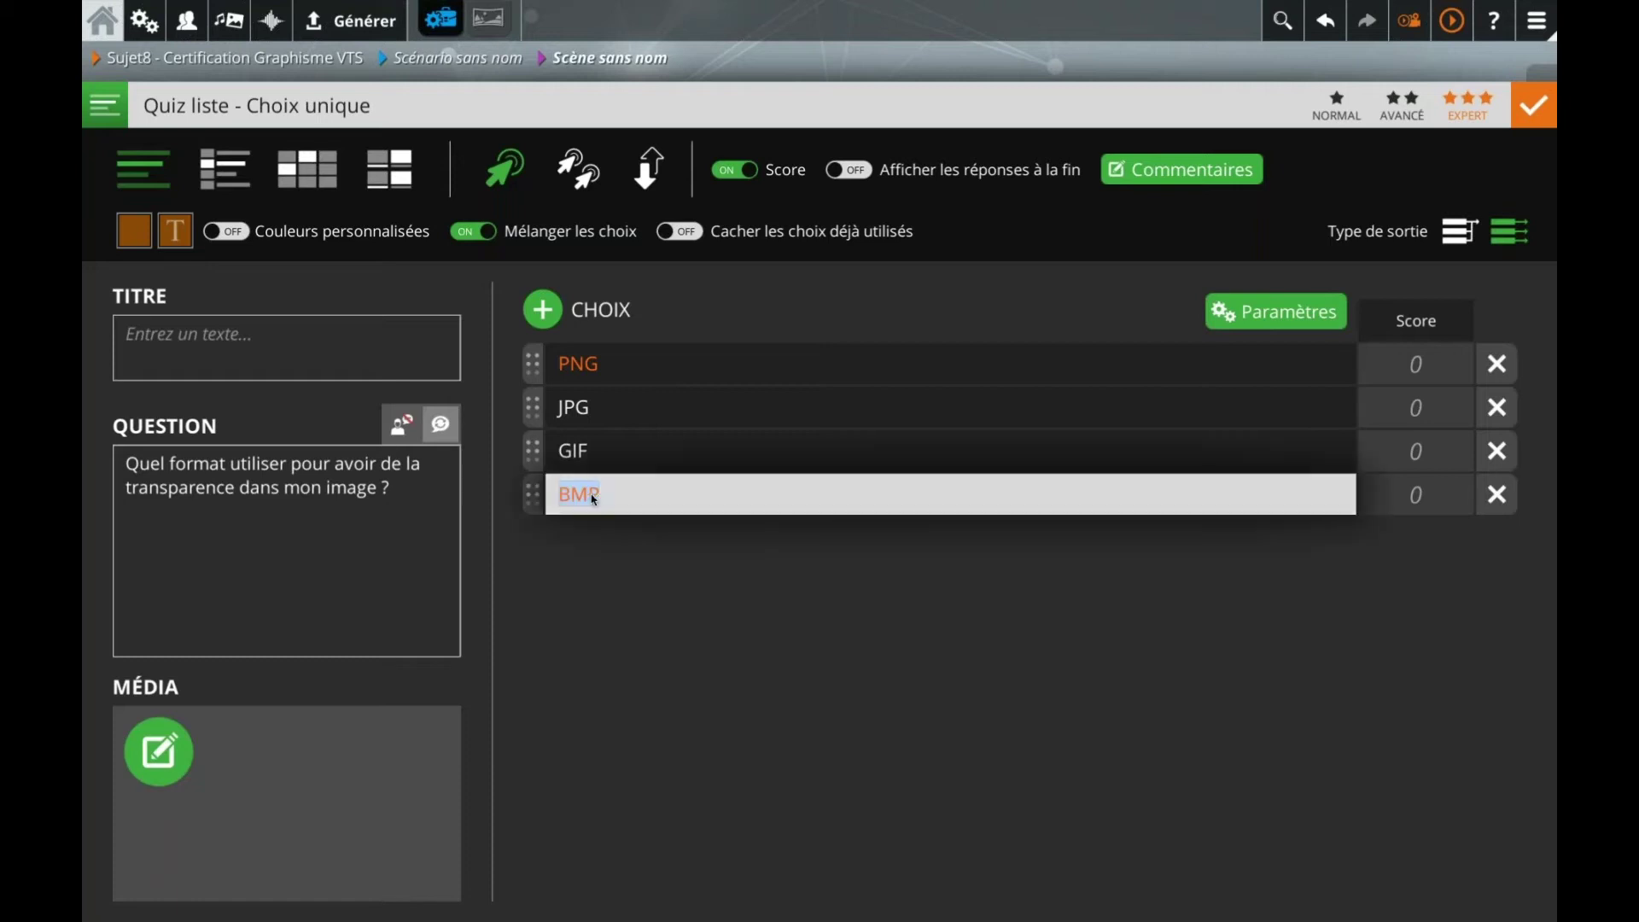
click(584, 541)
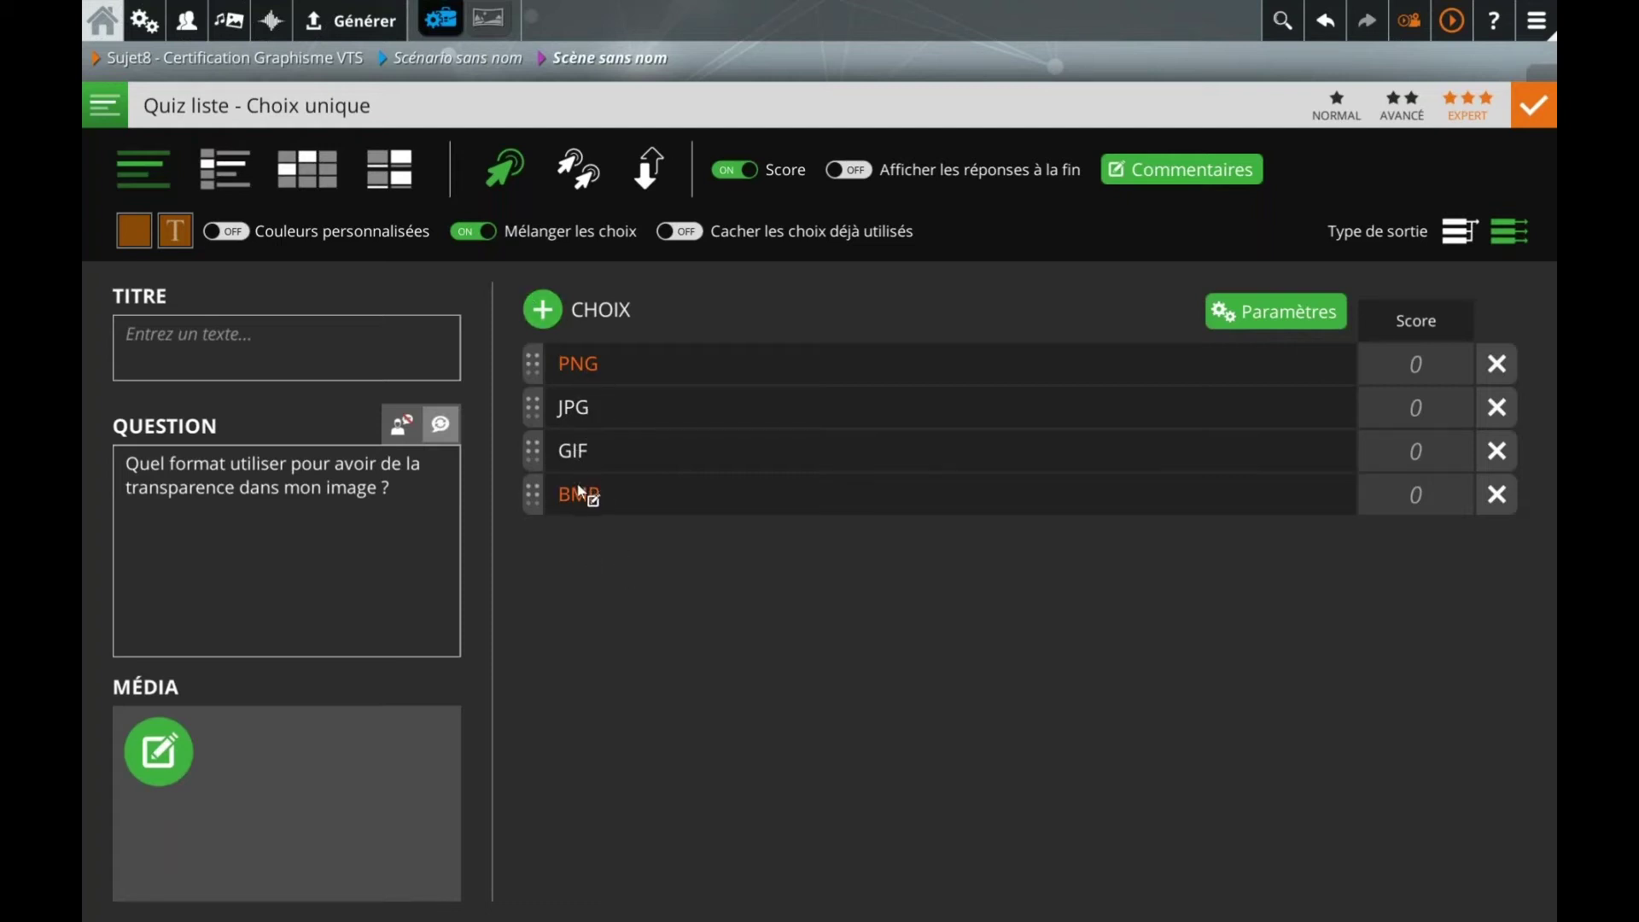
click(582, 362)
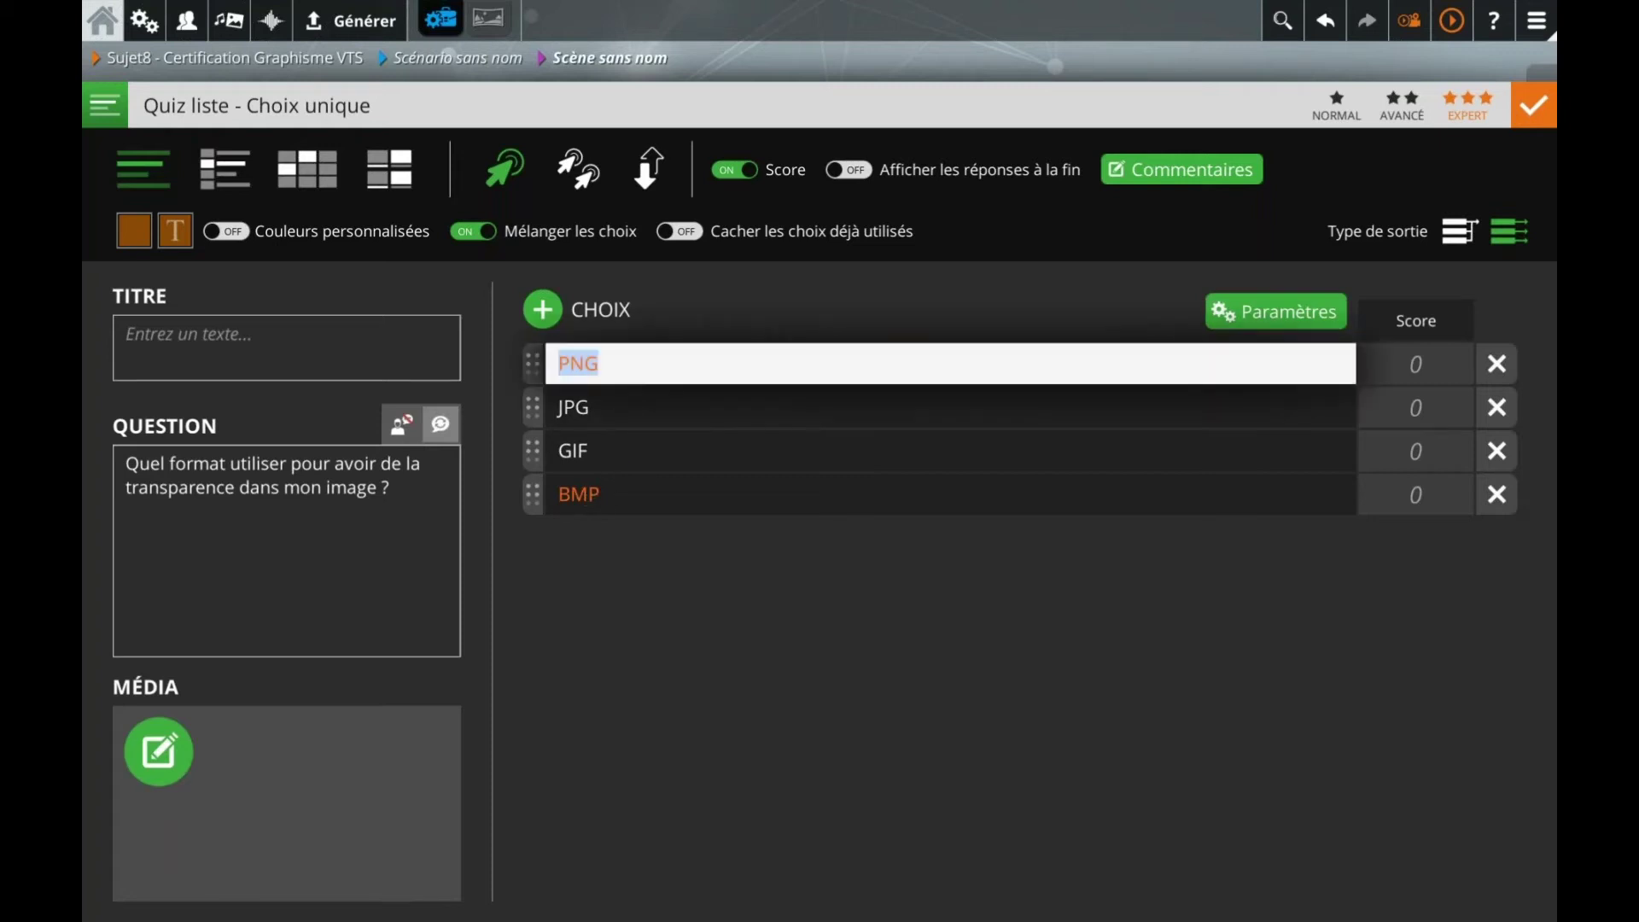
Step: Switch the transparency list quiz to a single output shared by all choices and validate it
click(611, 561)
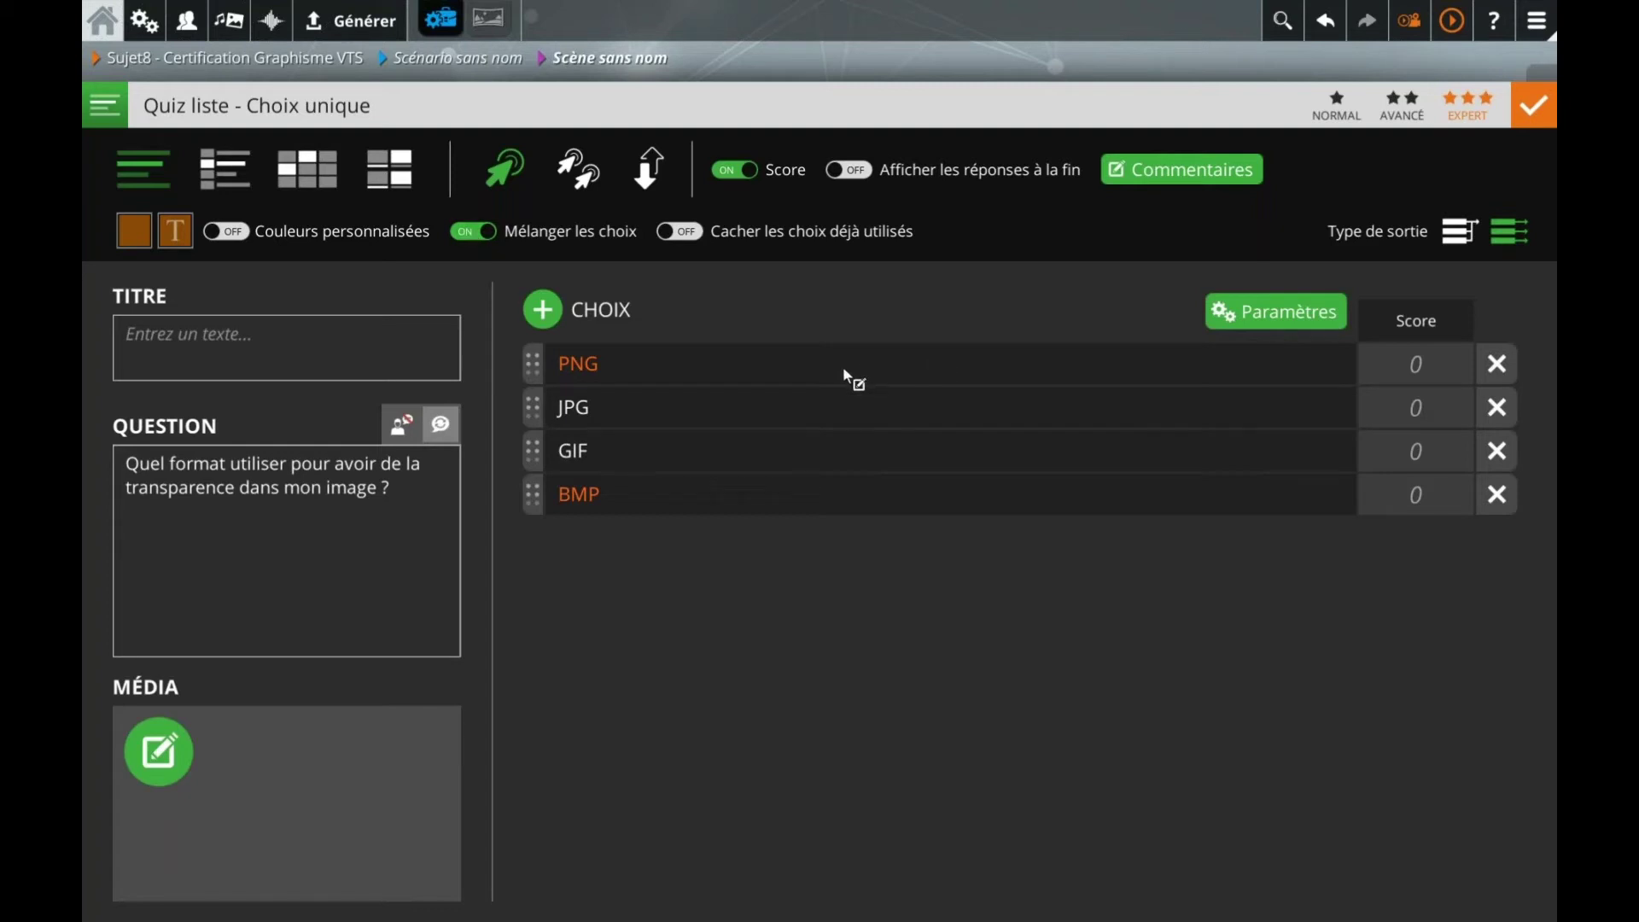
click(1535, 105)
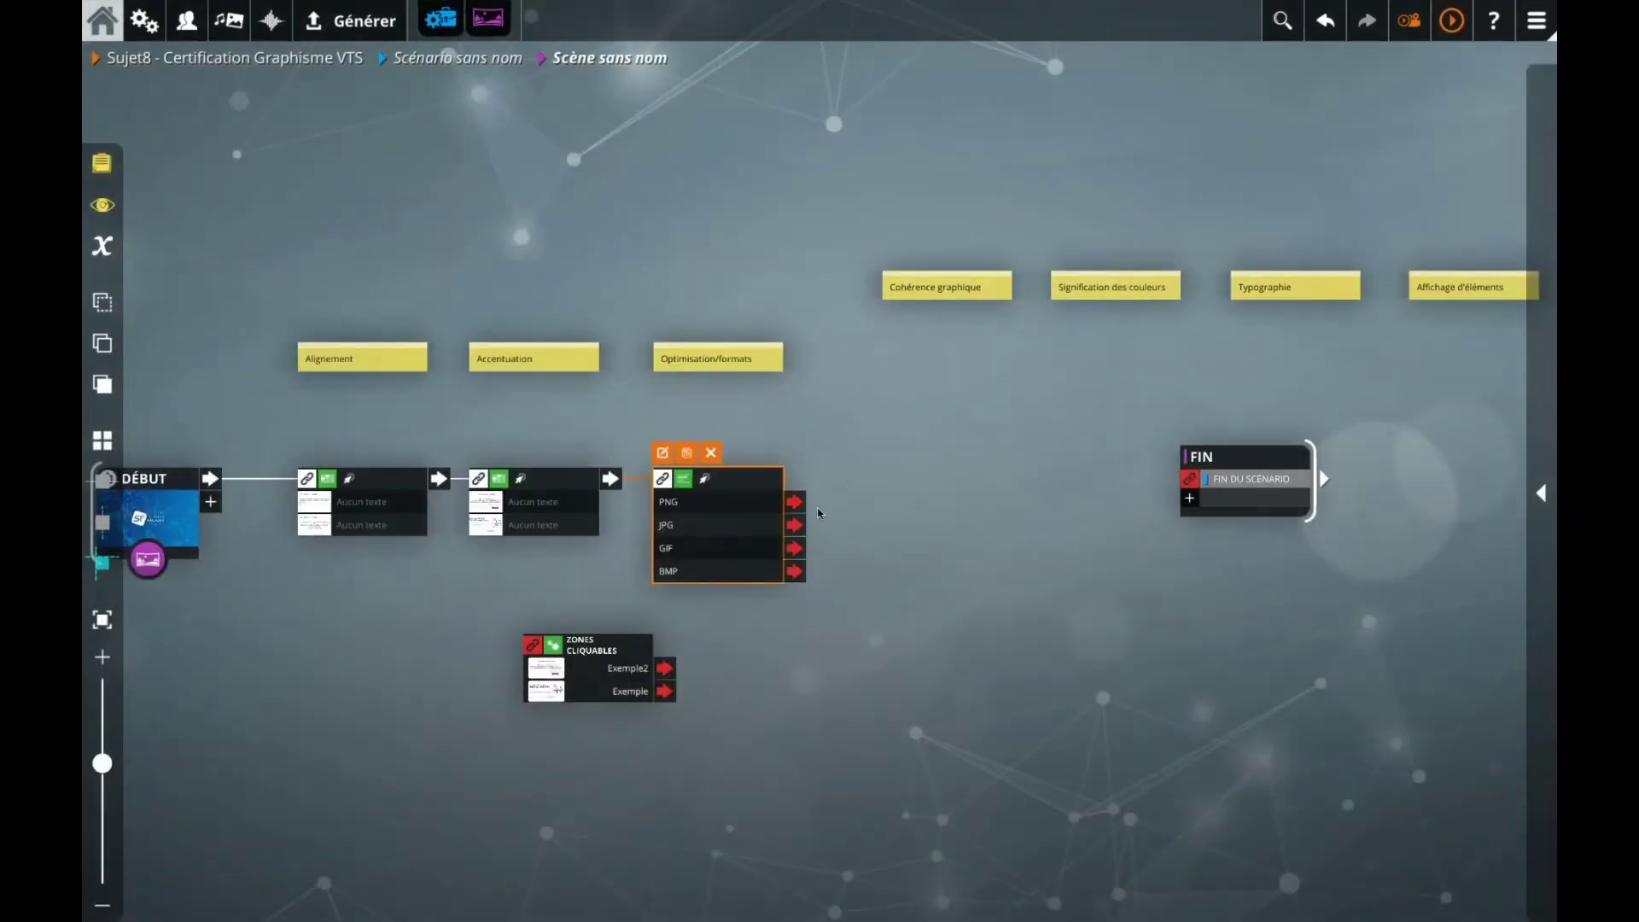
double_click(688, 532)
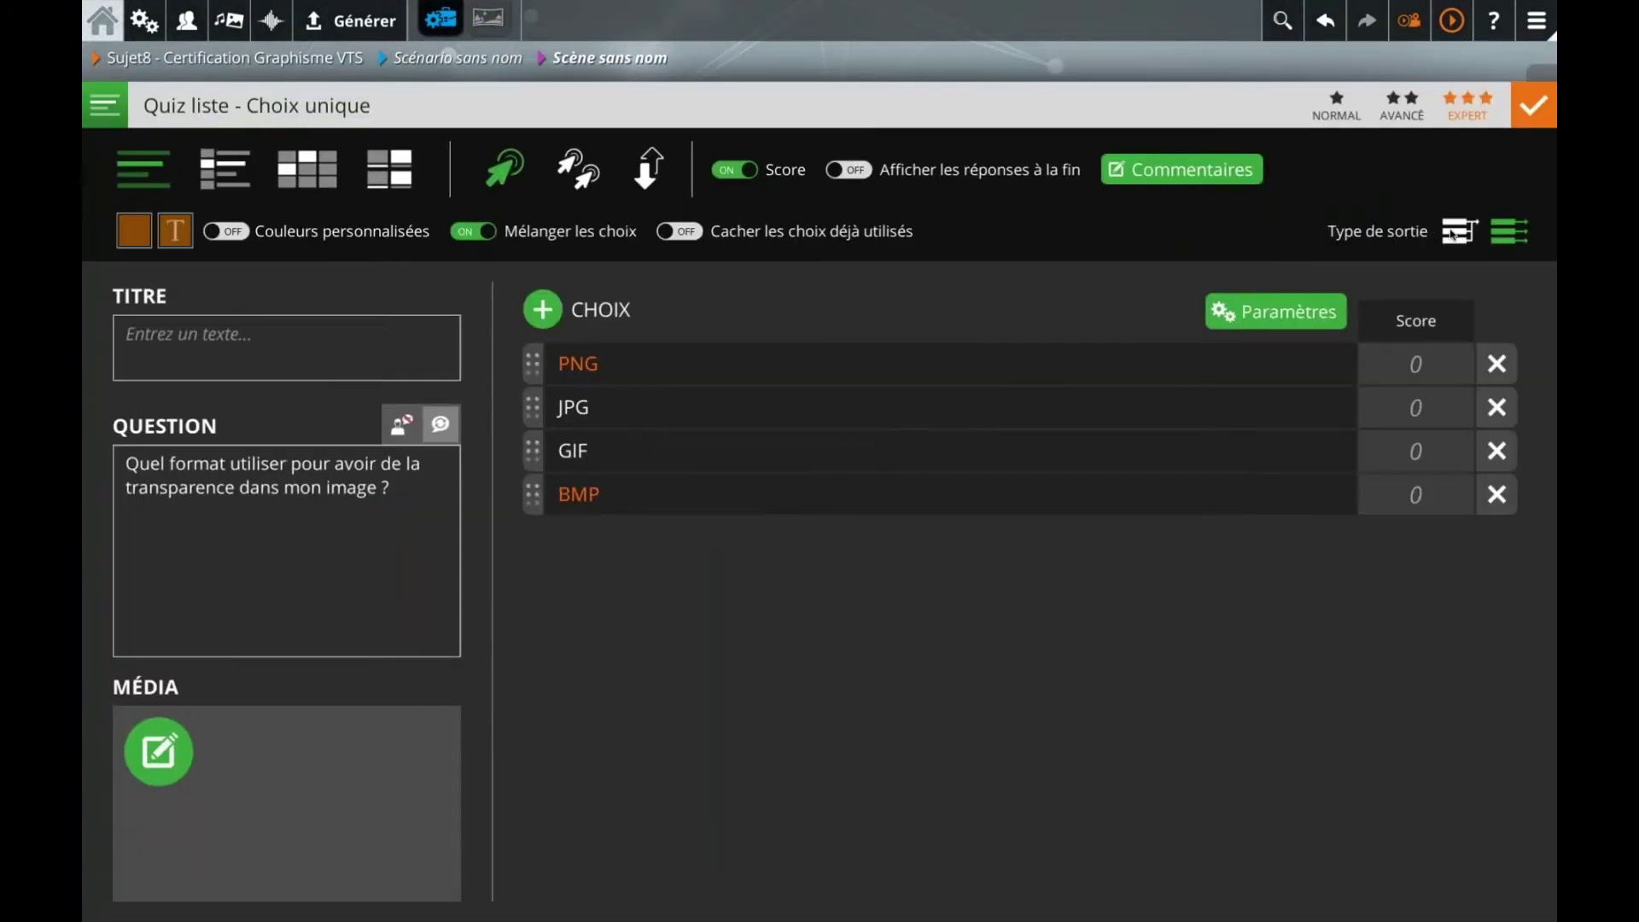
click(1534, 105)
Step: Move the Cohérence graphique, Signification des couleurs, Typographie and Affichage d'éléments notes together with the FIN block farther from the Optimisation/formats note
drag(896, 504, 796, 518)
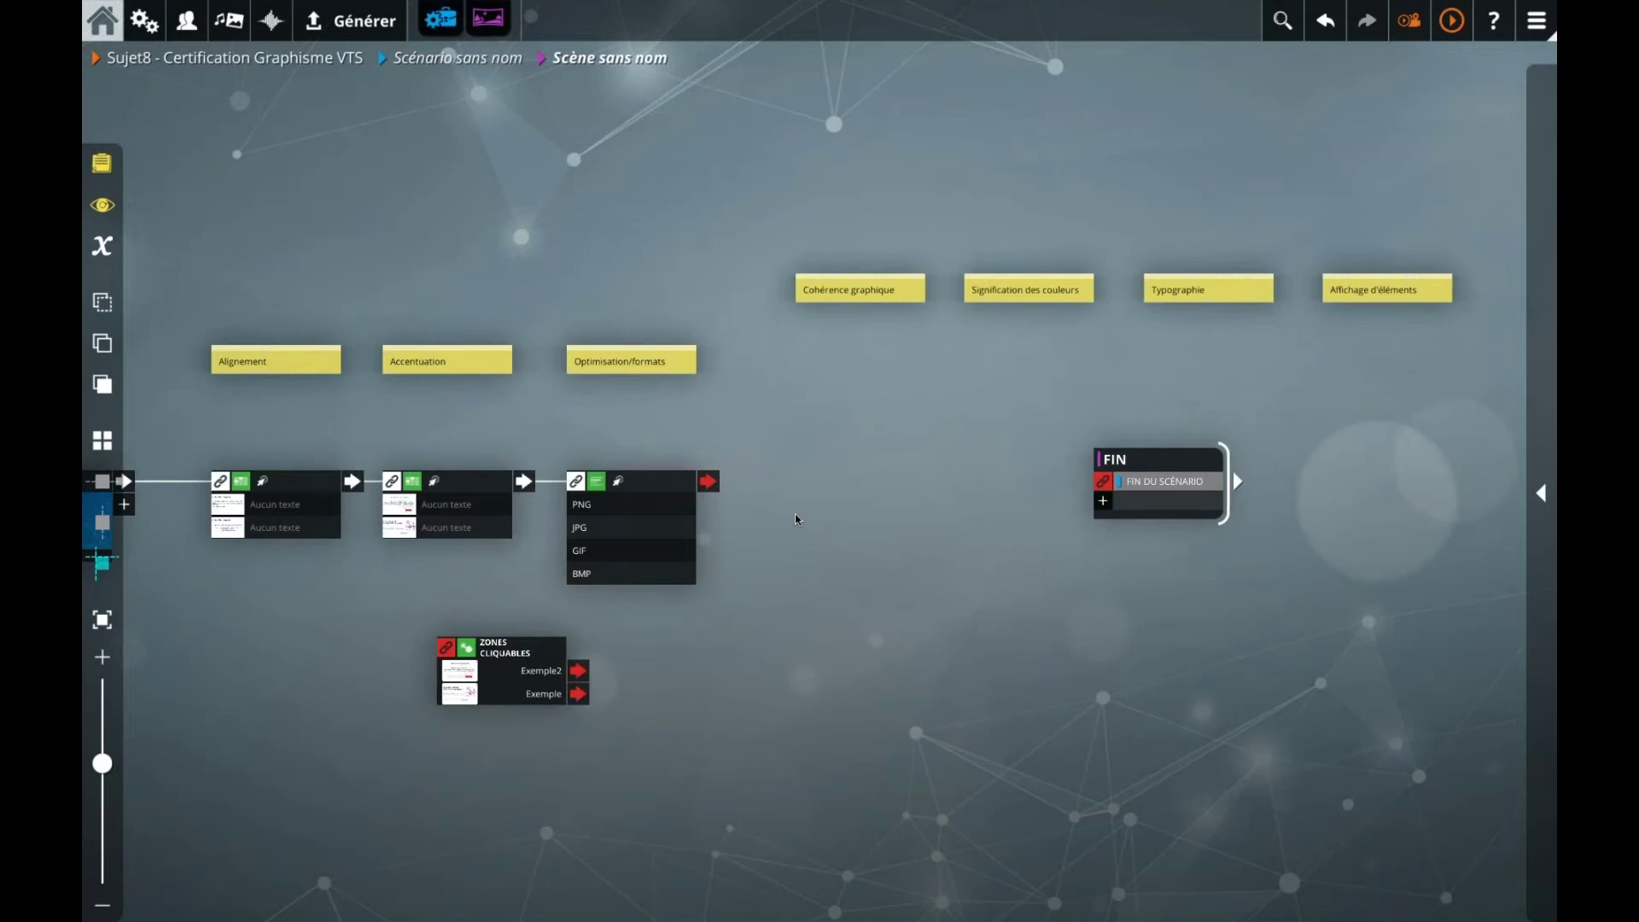
drag(811, 518, 786, 498)
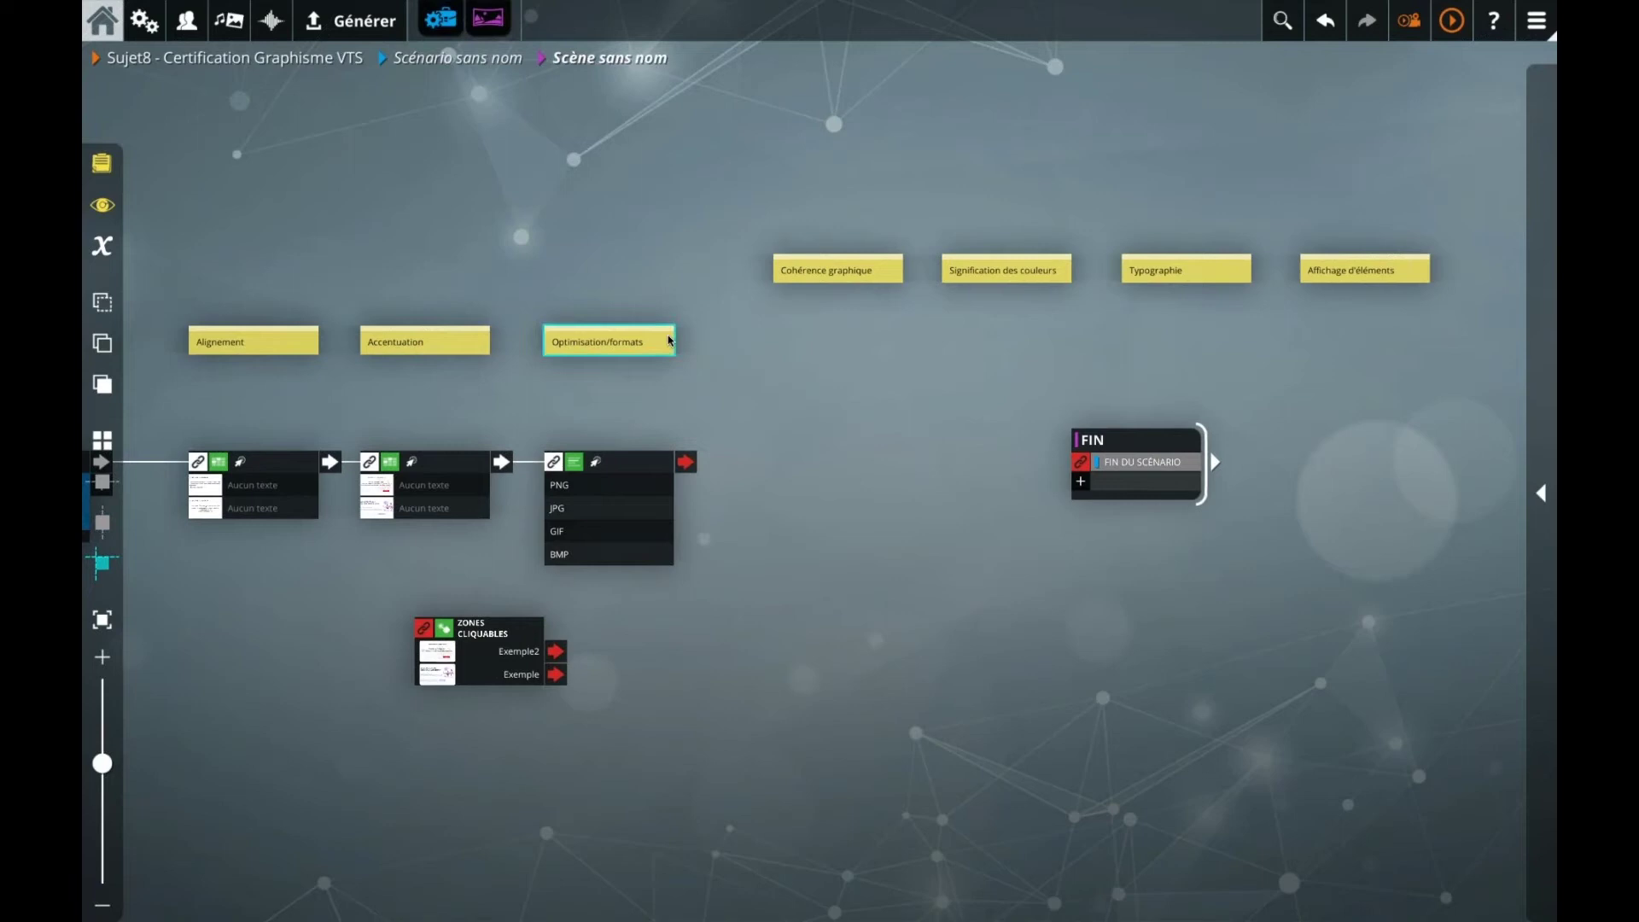
mouse_move(607, 341)
mouse_down()
mouse_move(637, 297)
mouse_move(608, 340)
mouse_up()
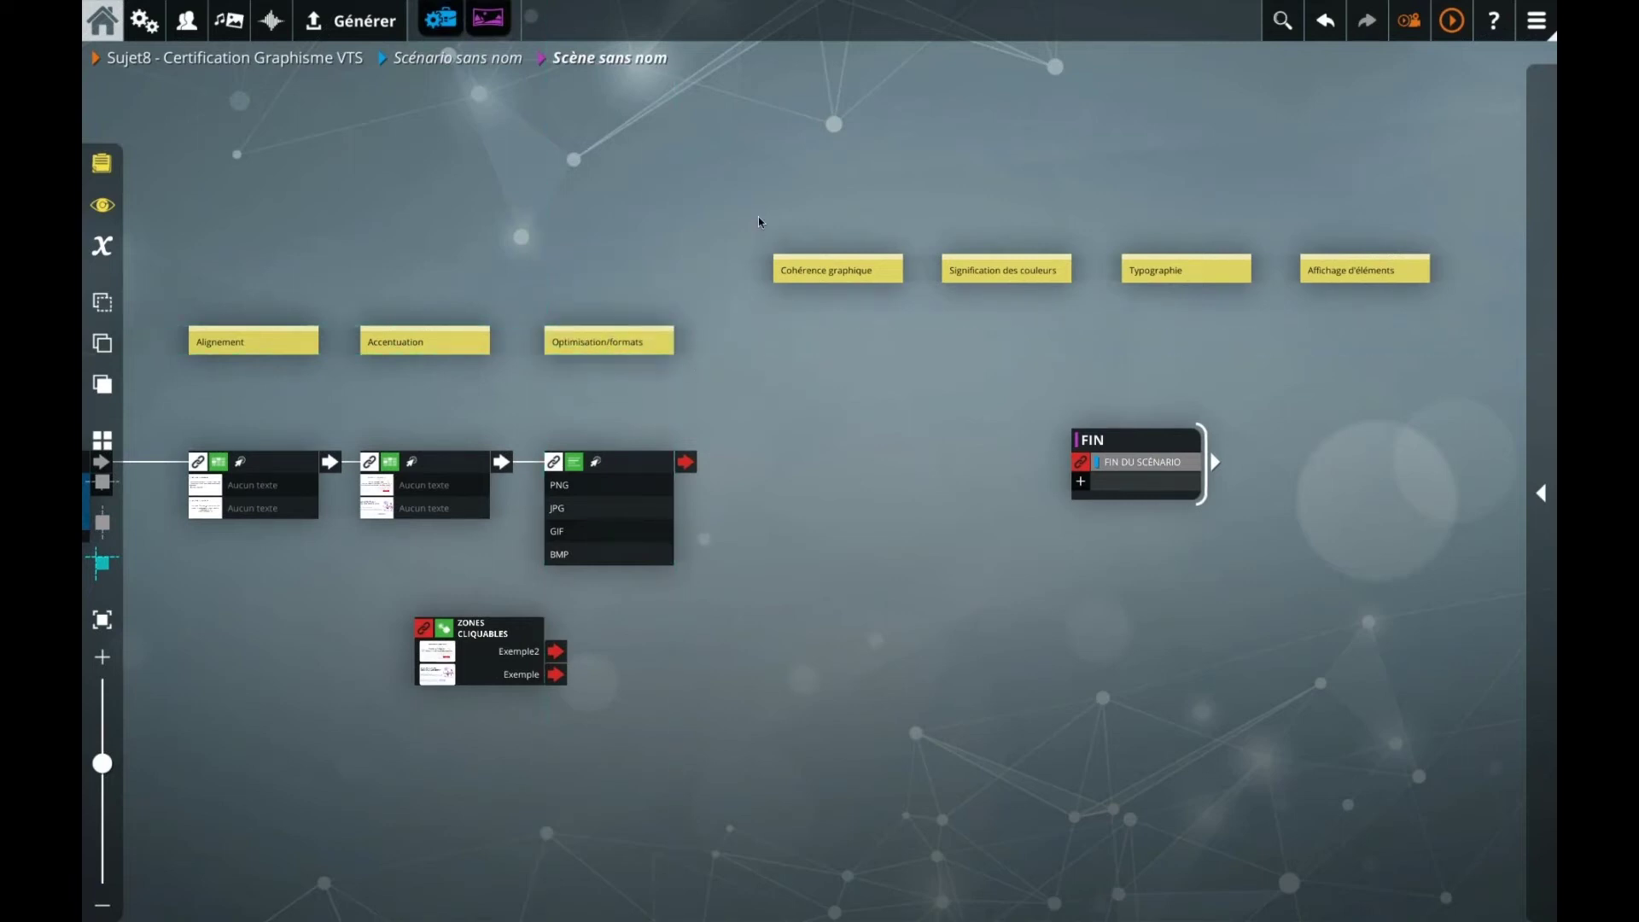
drag(760, 220, 1352, 525)
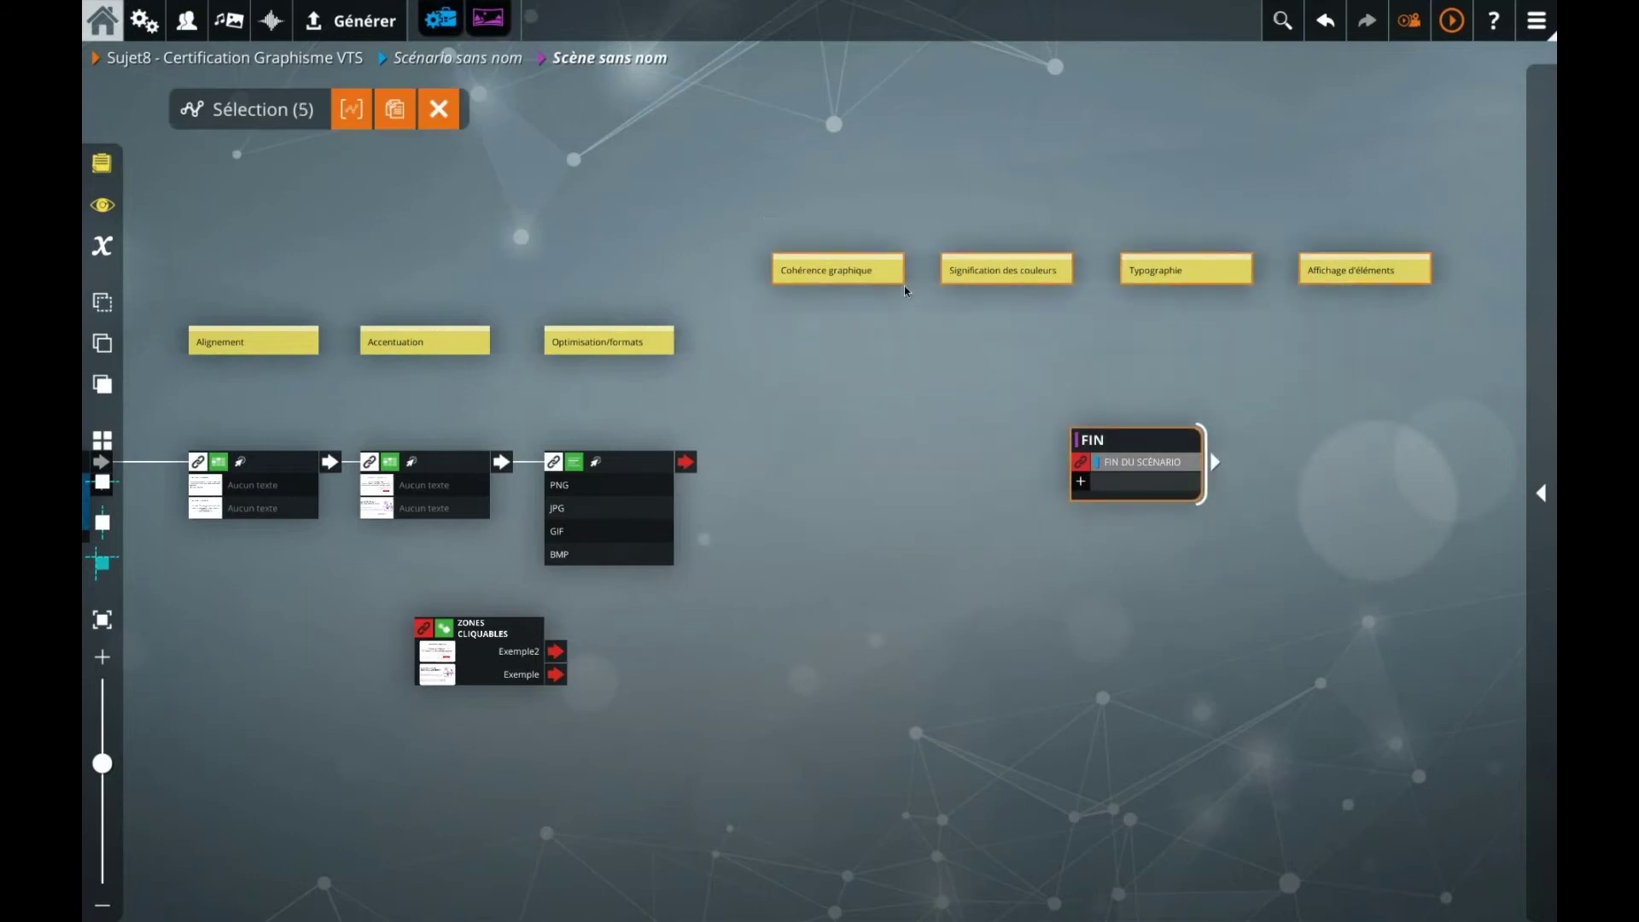
drag(883, 275, 1075, 266)
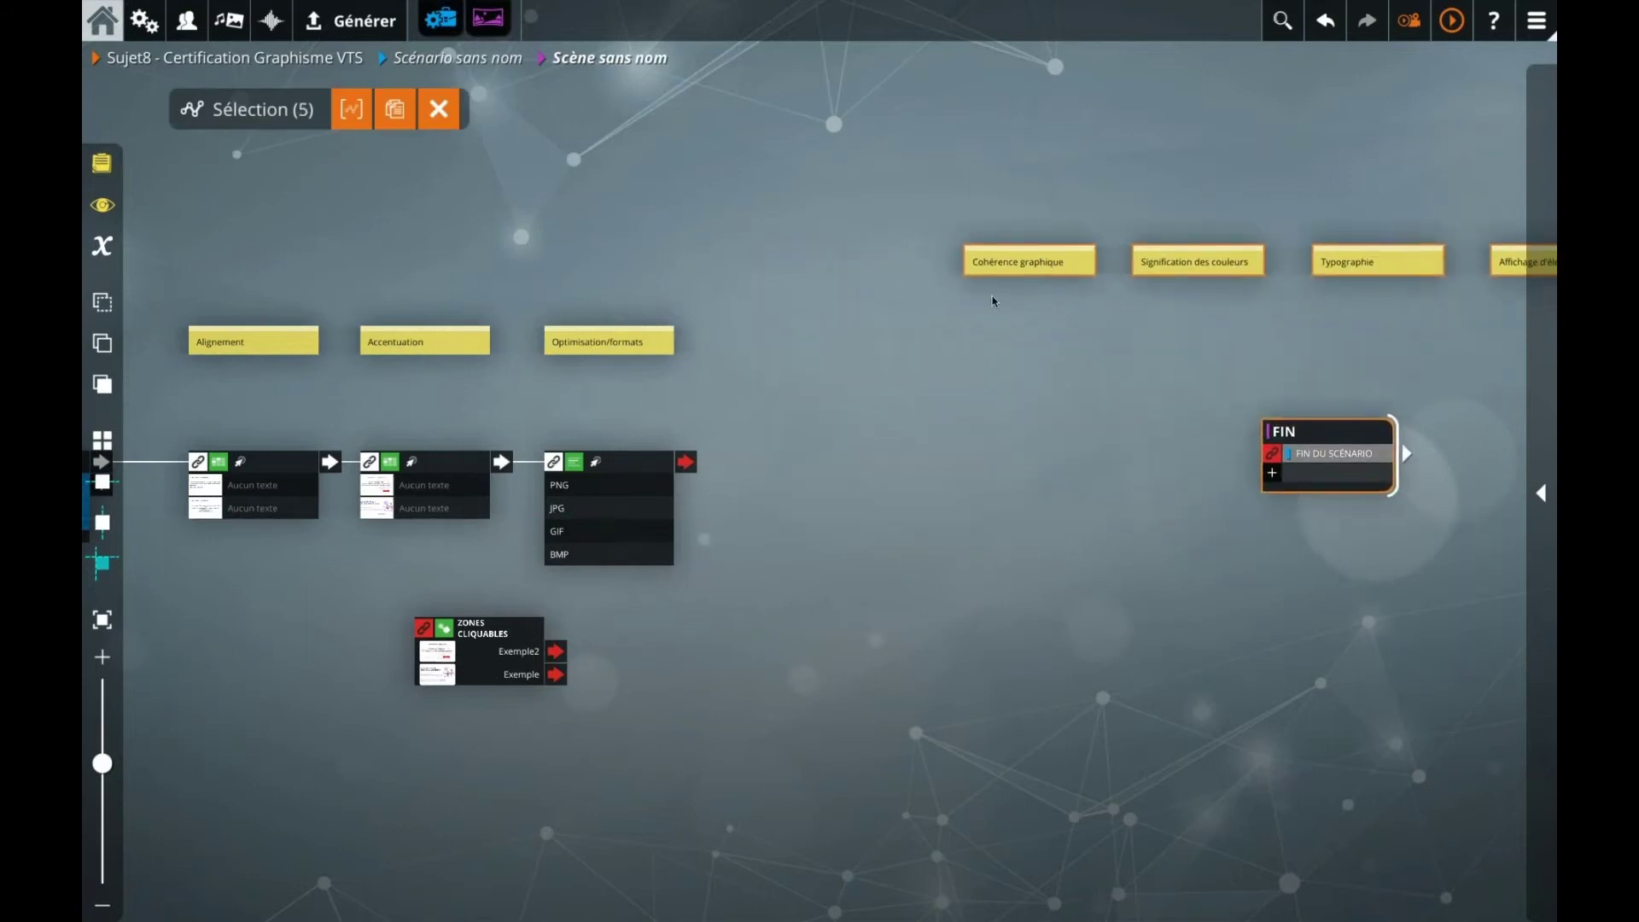
Step: Add a second Quiz liste block linked directly after the transparency quiz
click(774, 432)
right_click(650, 476)
click(649, 476)
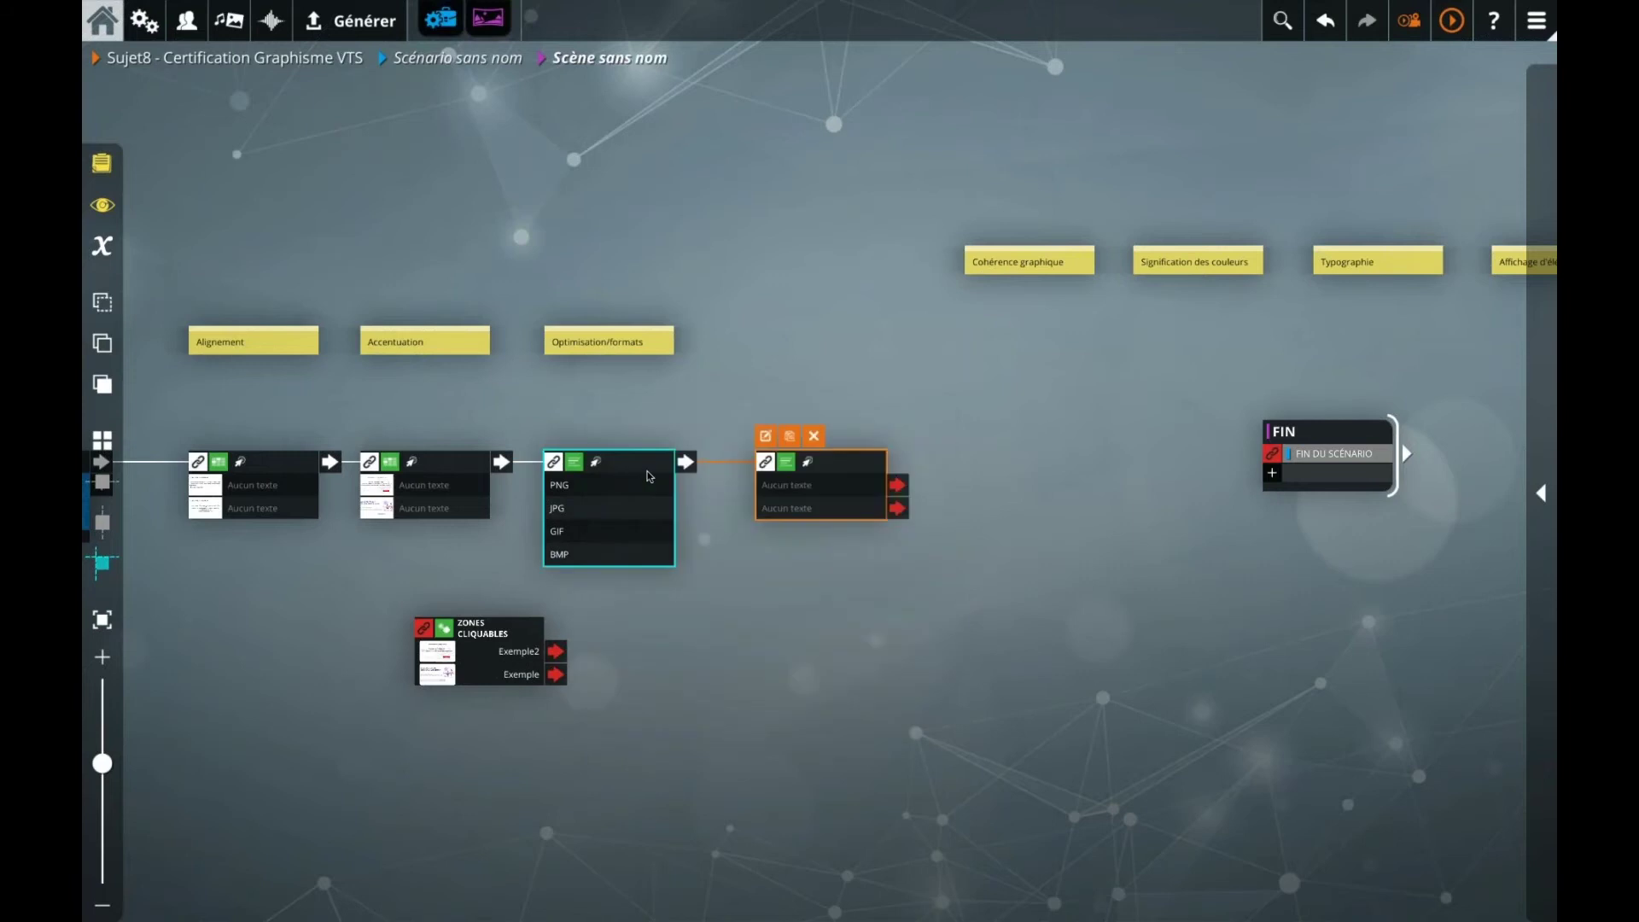
Step: Enter RVB and CMJN as the two answer choices of the new list quiz
double_click(798, 486)
click(538, 363)
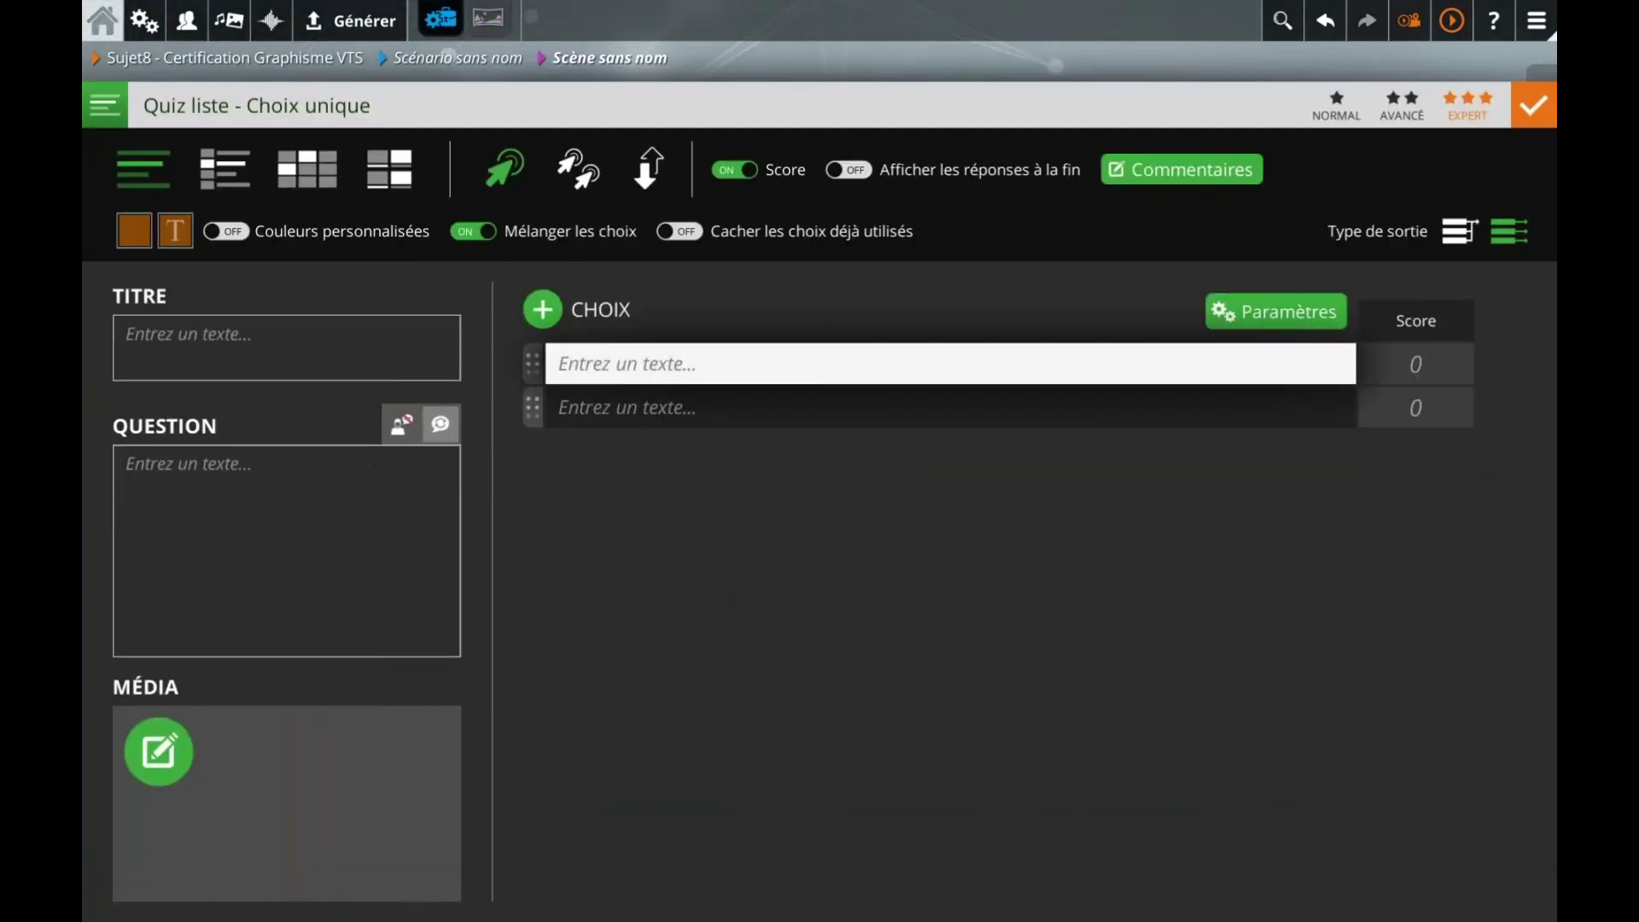
text(RVB)
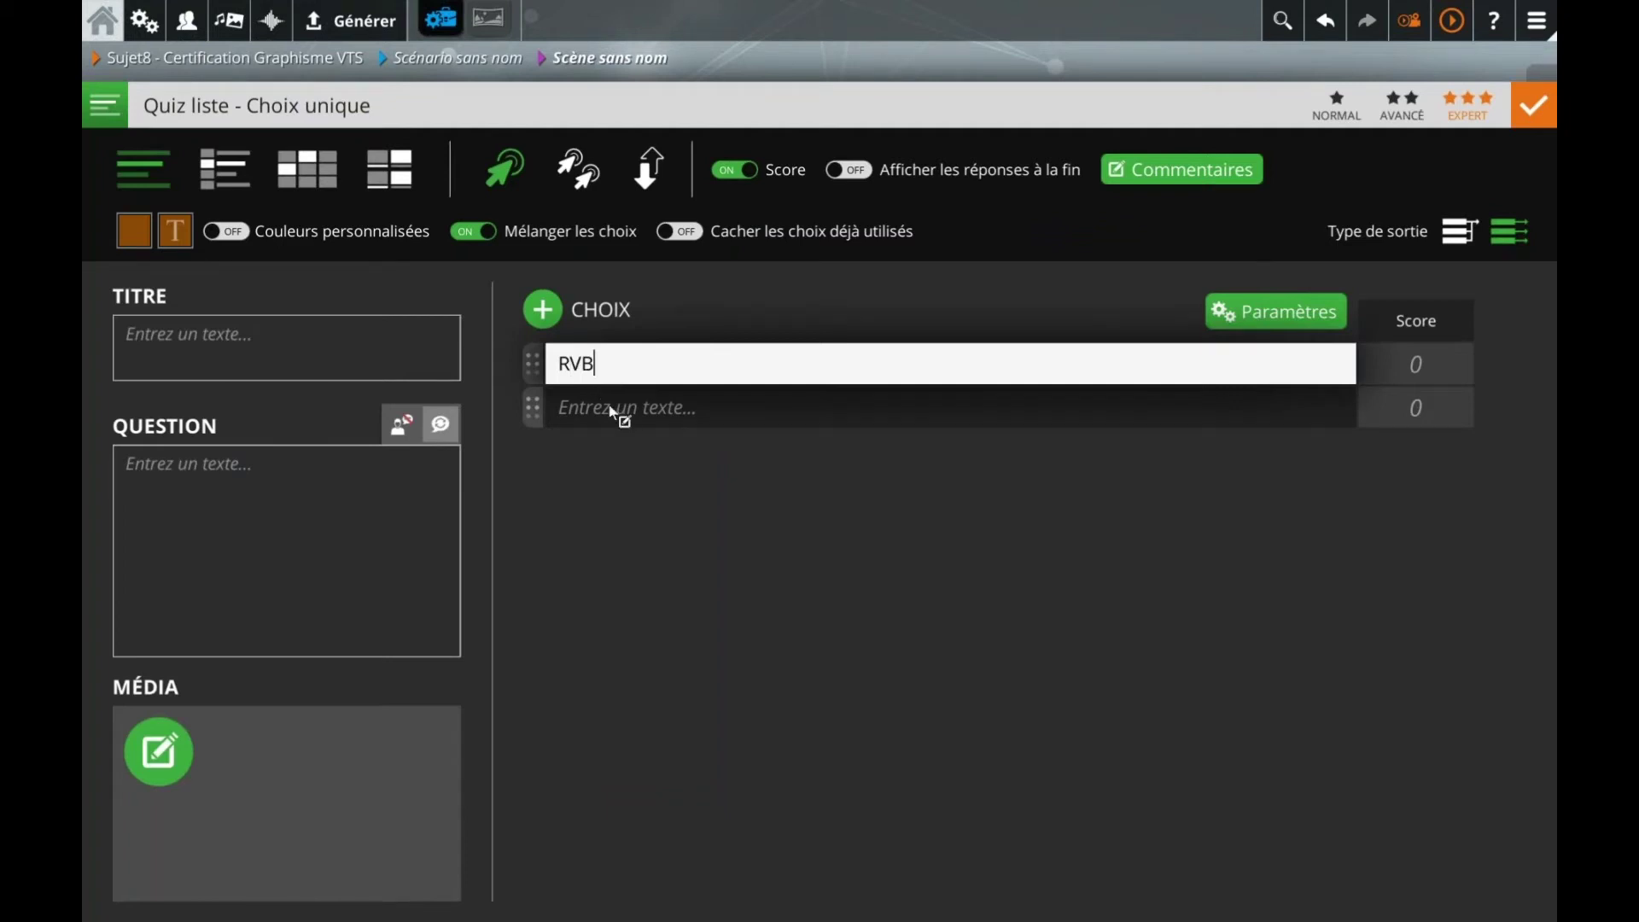
click(615, 411)
text(CMJN)
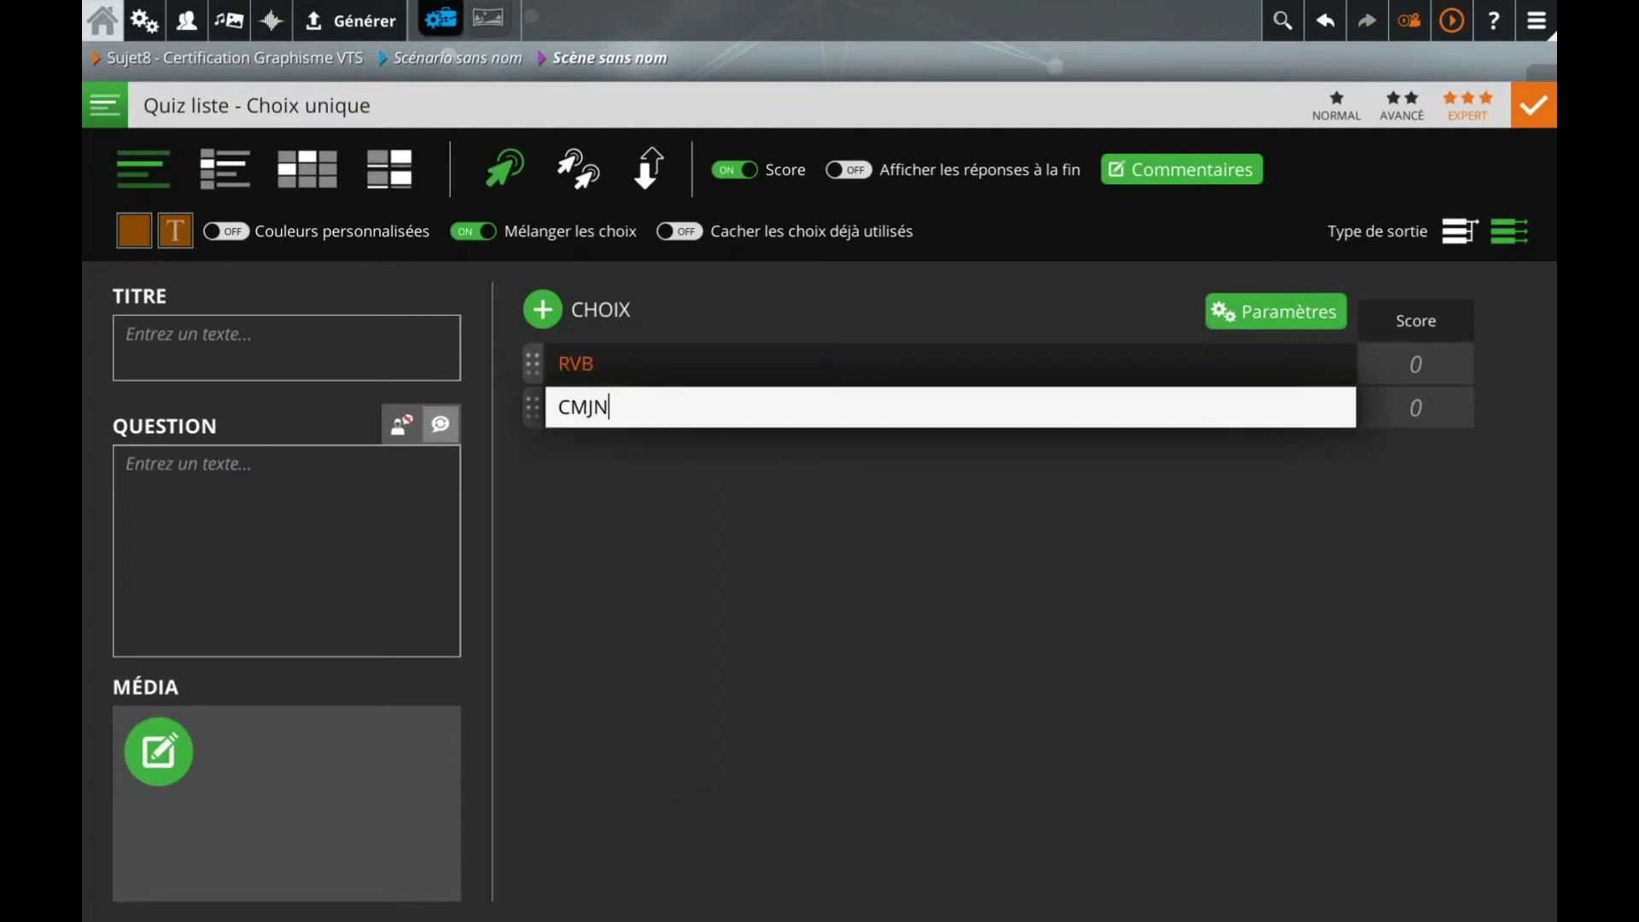
click(620, 465)
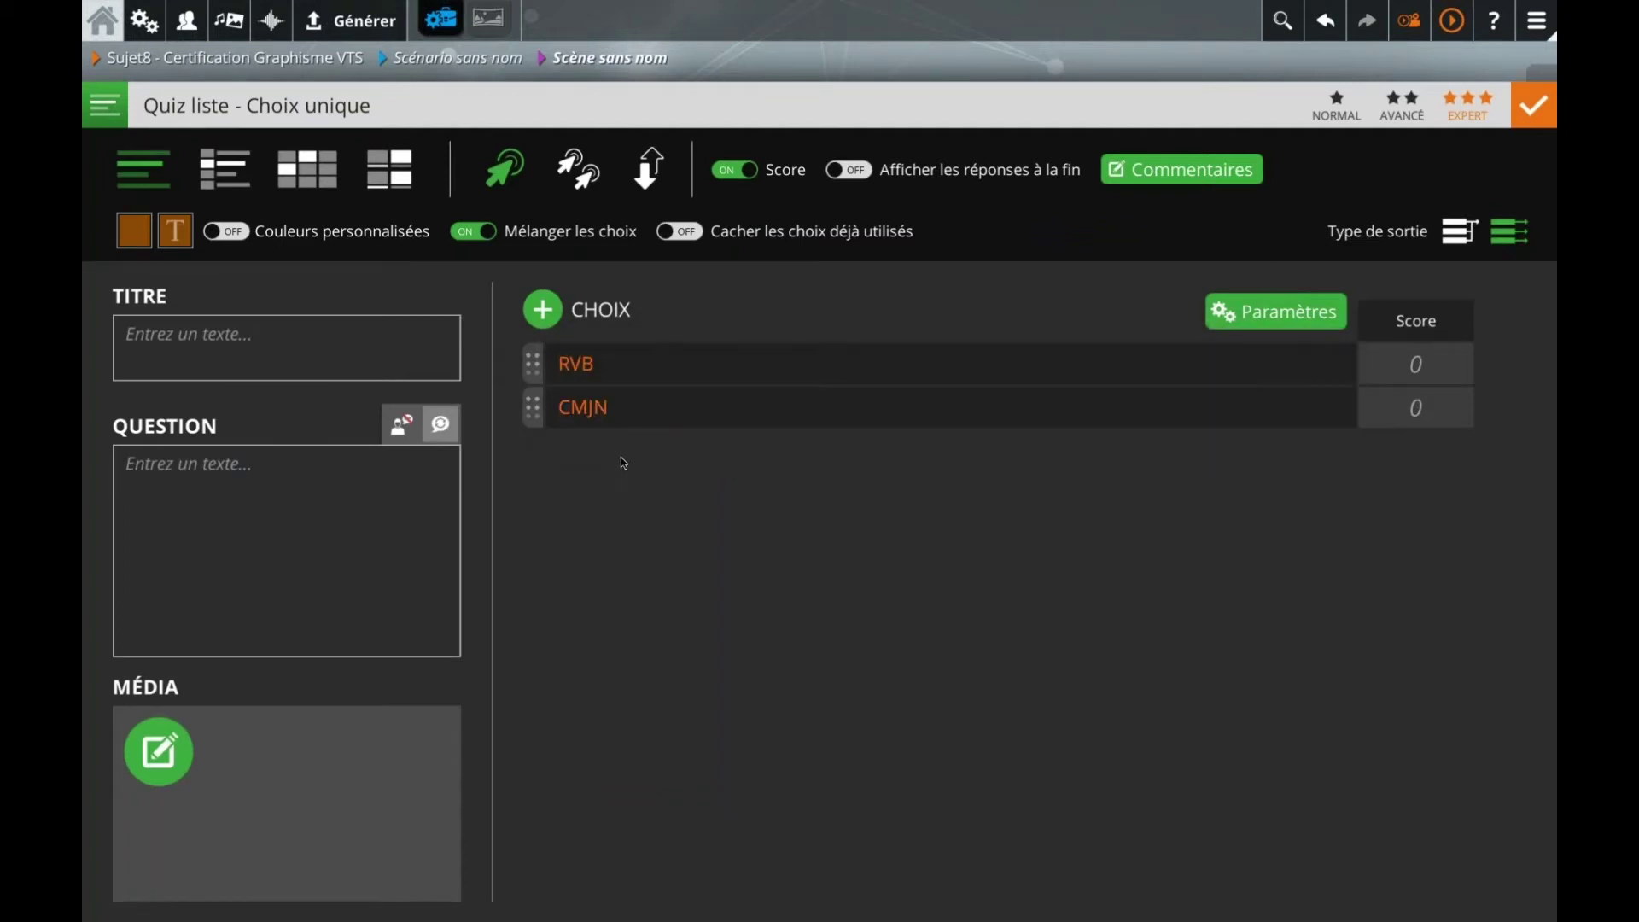
Step: Set the quiz's question to "Quel type d'export est à privilégier dans VTS Editor ?"
click(361, 495)
text(Dans)
key(BackSpace)
key(BackSpace)
key(BackSpace)
key(BackSpace)
text(Quel type d'export est à privilégier dans )
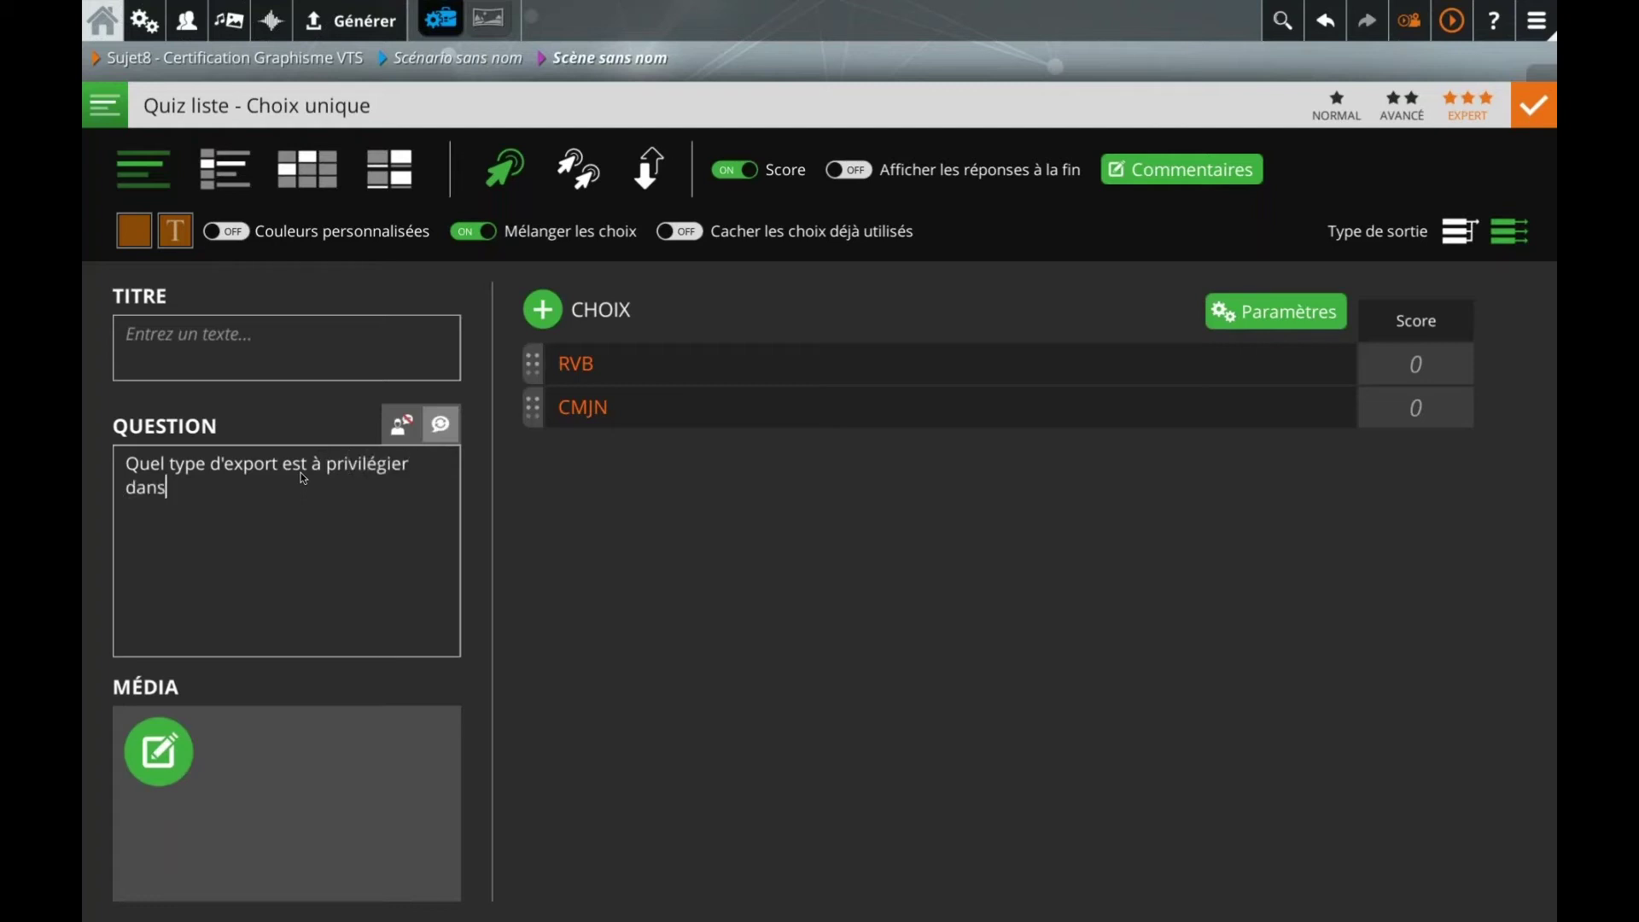
text(VTS Edito)
Step: Review the RVB and CMJN answer choices of the export question
click(602, 419)
drag(613, 410, 556, 411)
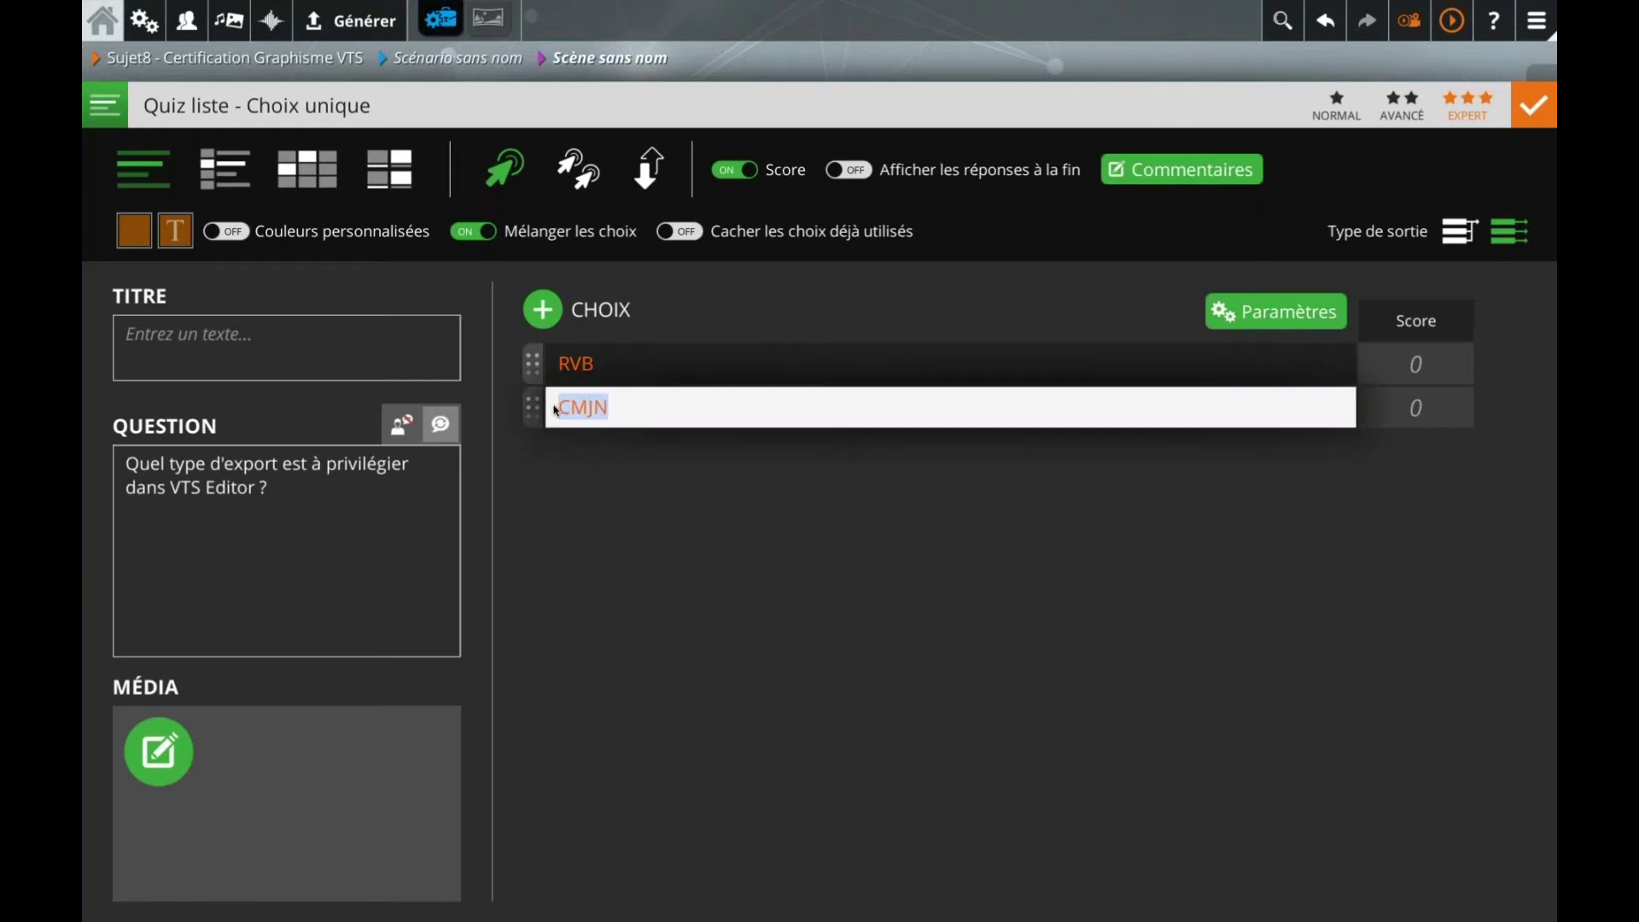
click(621, 410)
click(614, 367)
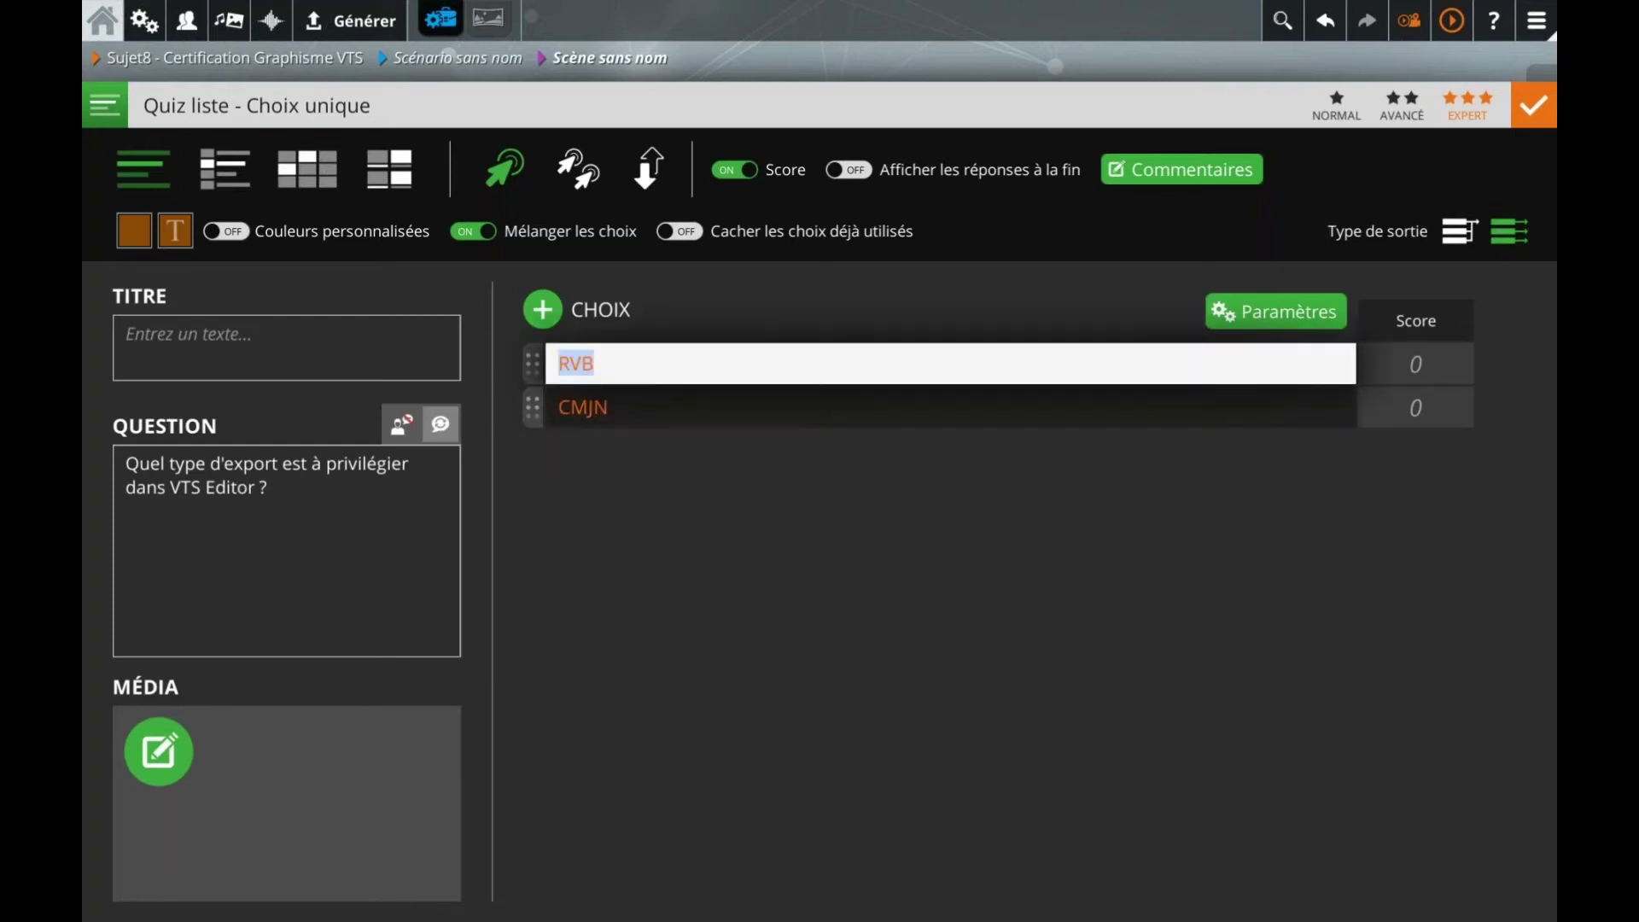
drag(607, 365, 551, 365)
click(617, 369)
click(637, 499)
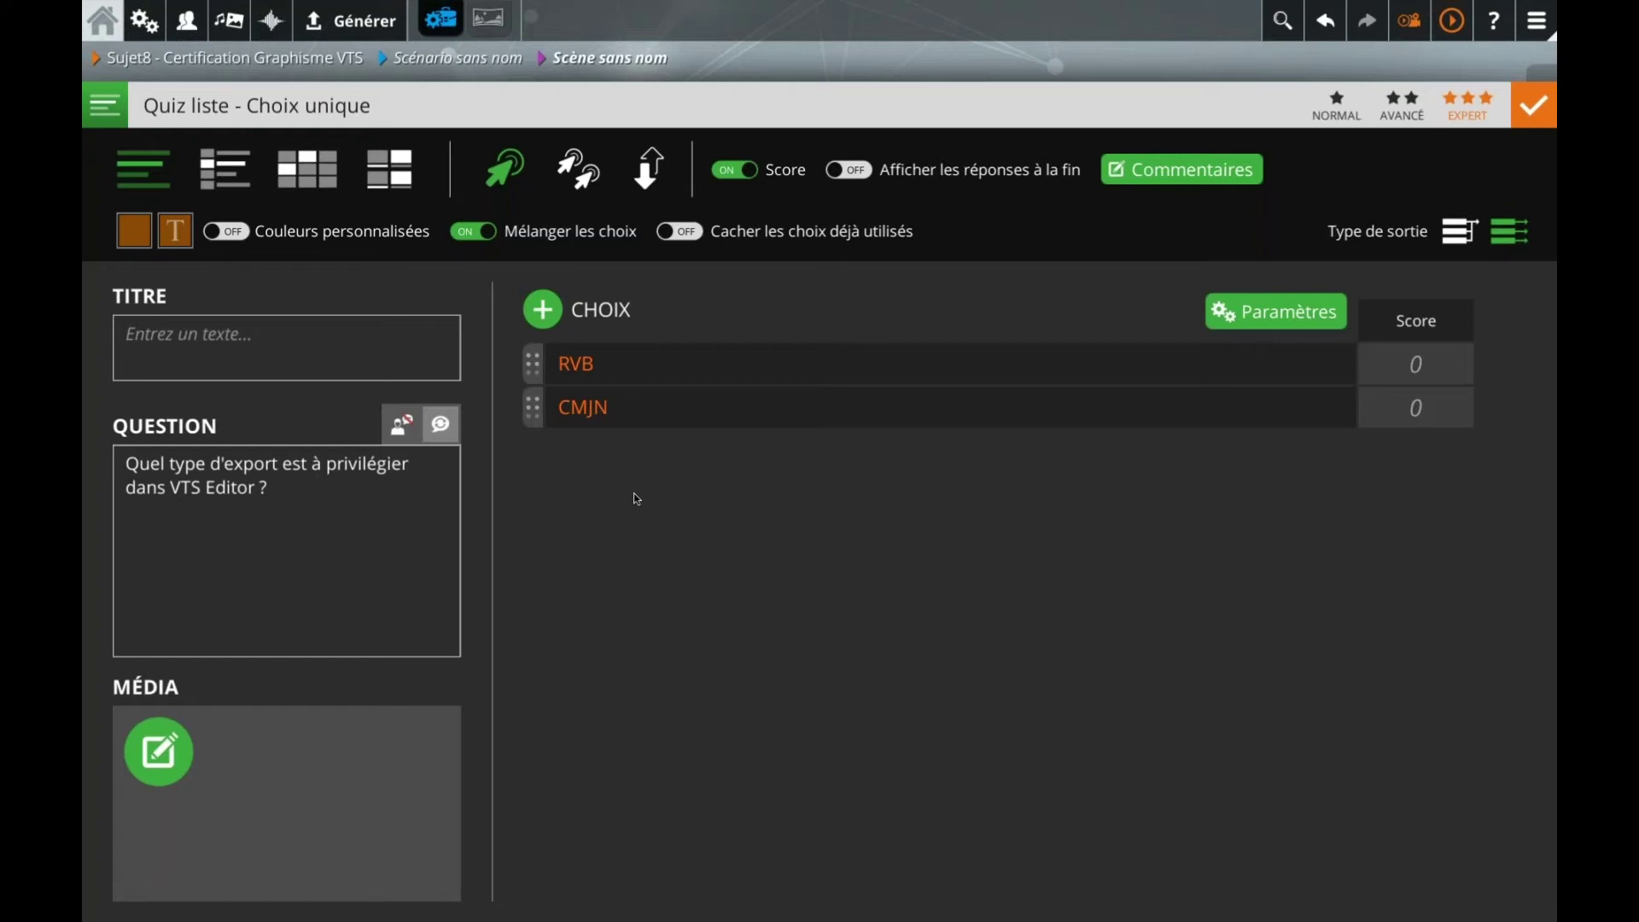
click(606, 410)
click(615, 408)
key(ctrl+a)
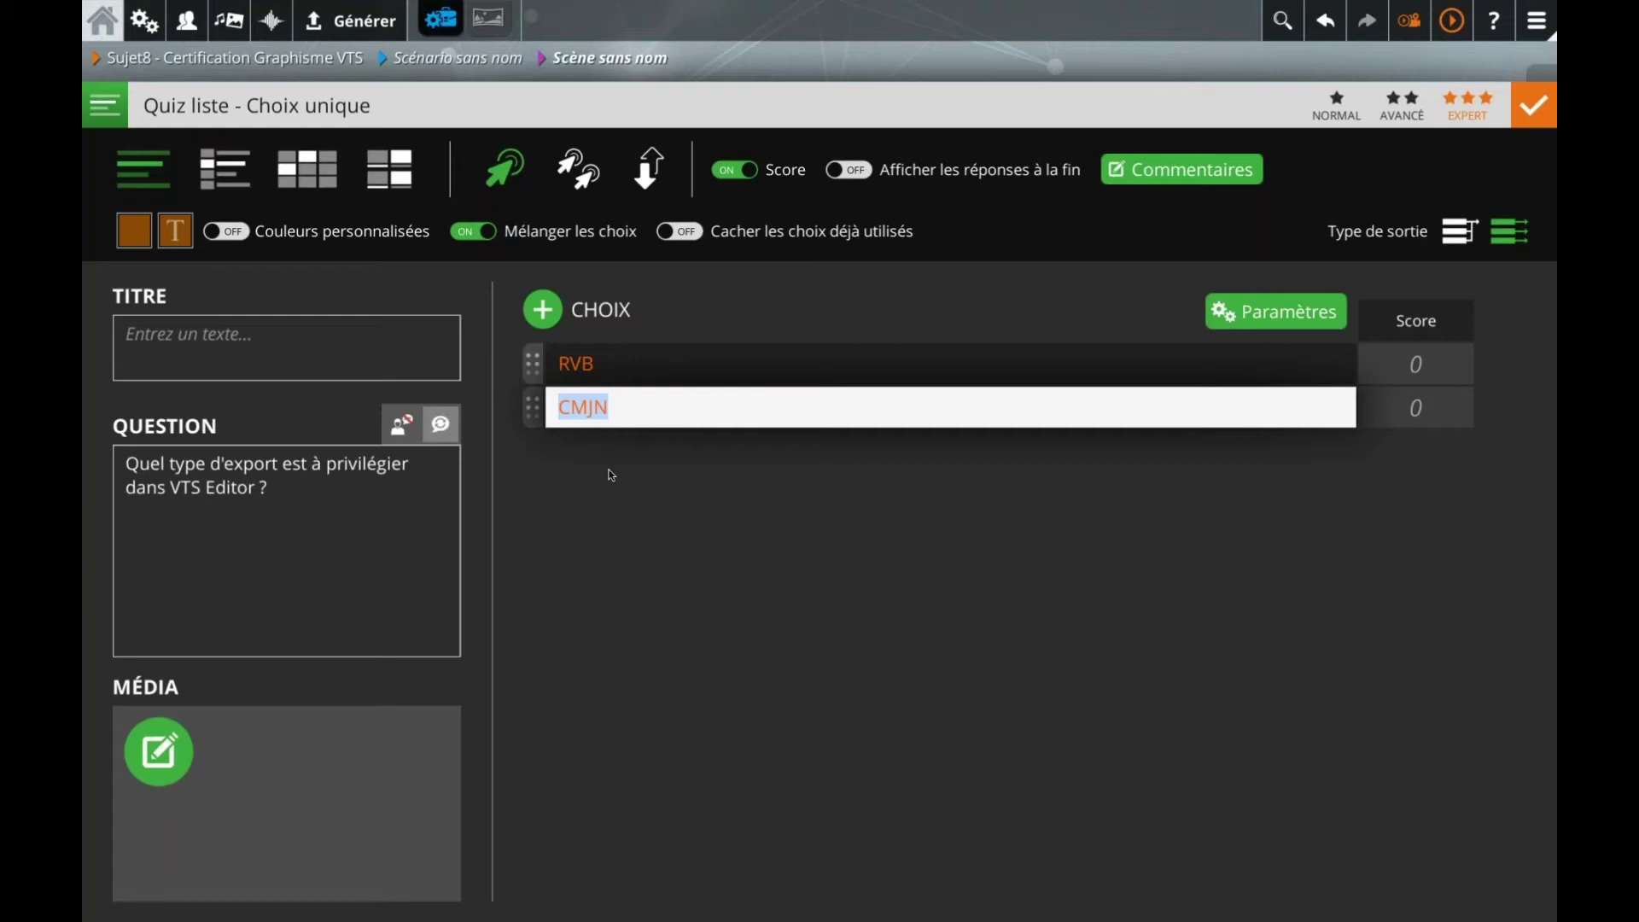
click(583, 510)
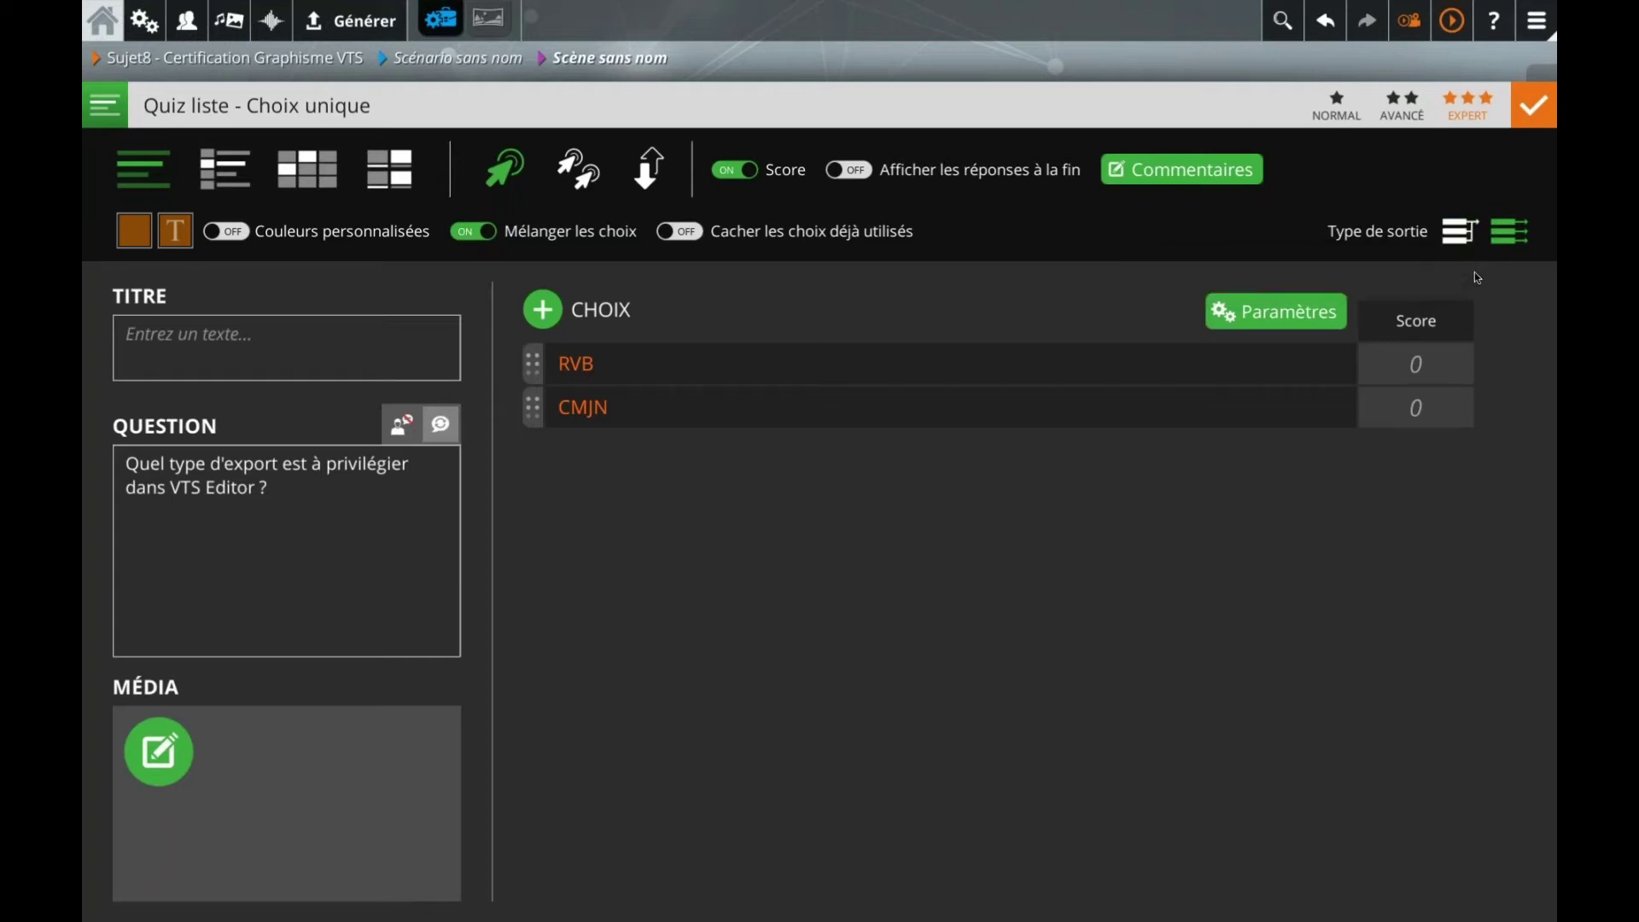
Step: Give the RVB/CMJN export quiz a single common output and validate the block
click(1460, 230)
click(603, 412)
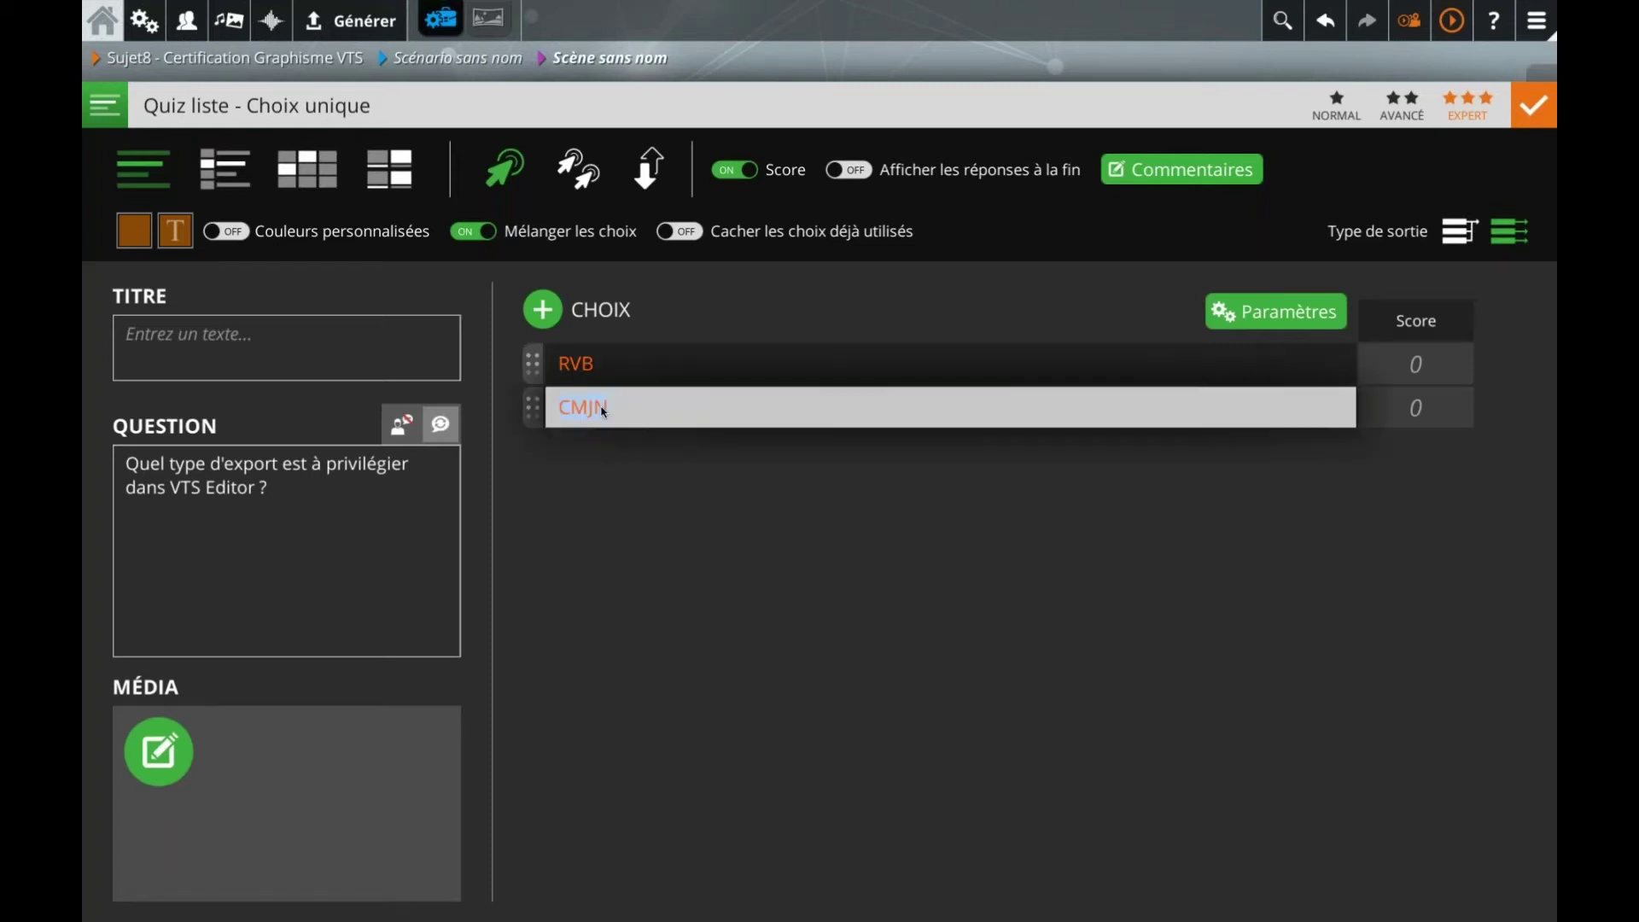
key(Tab)
click(637, 465)
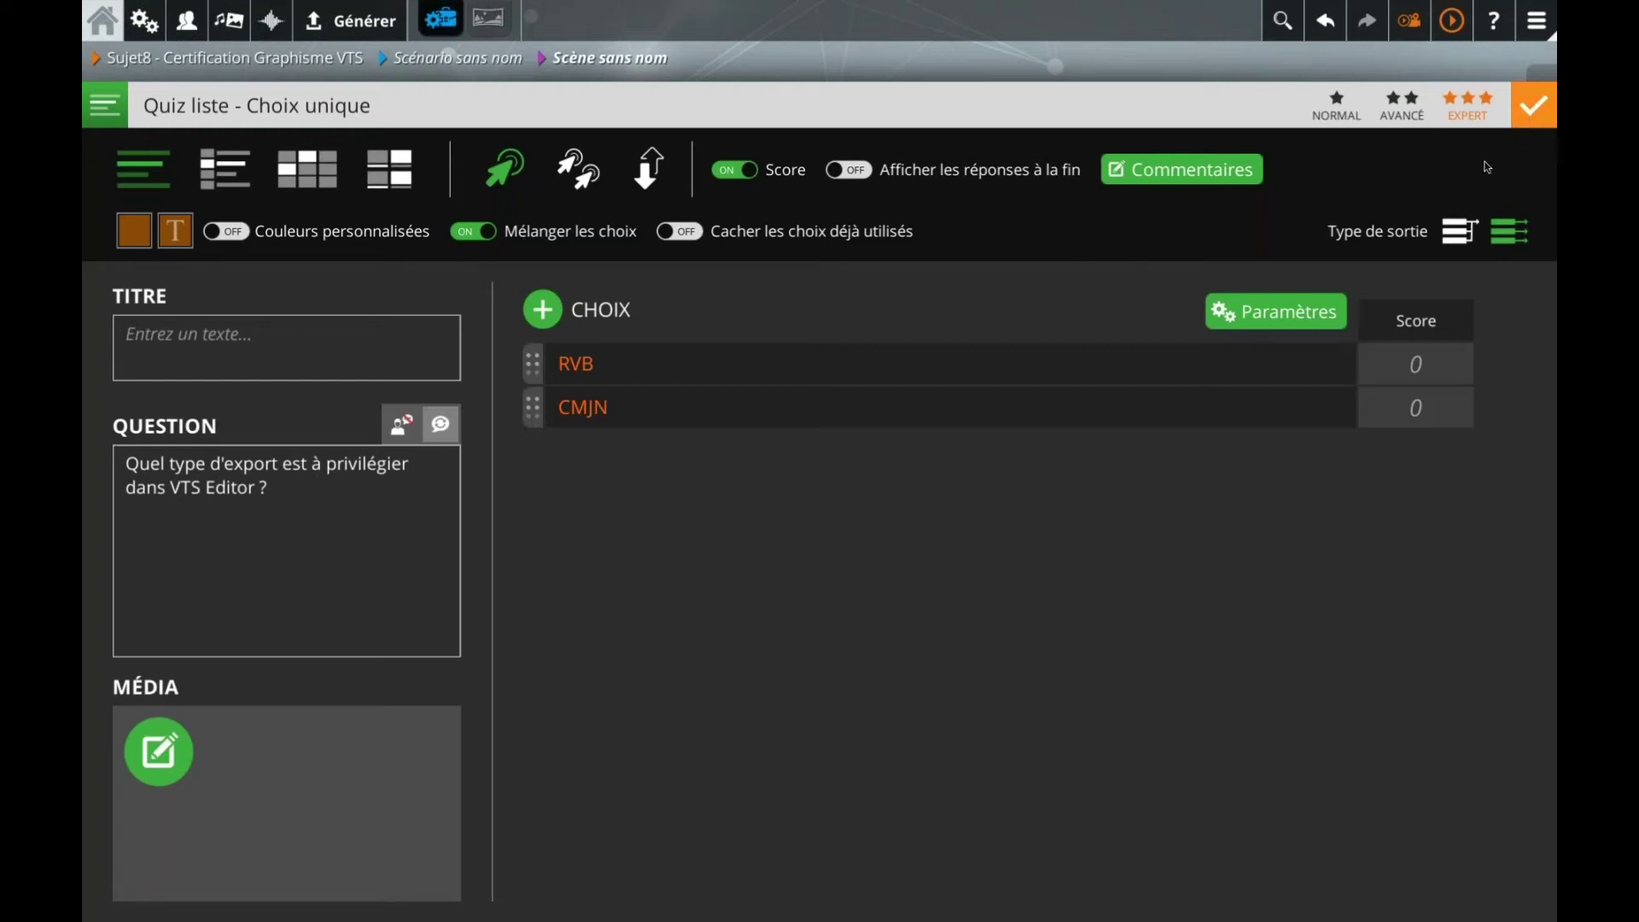
click(1534, 105)
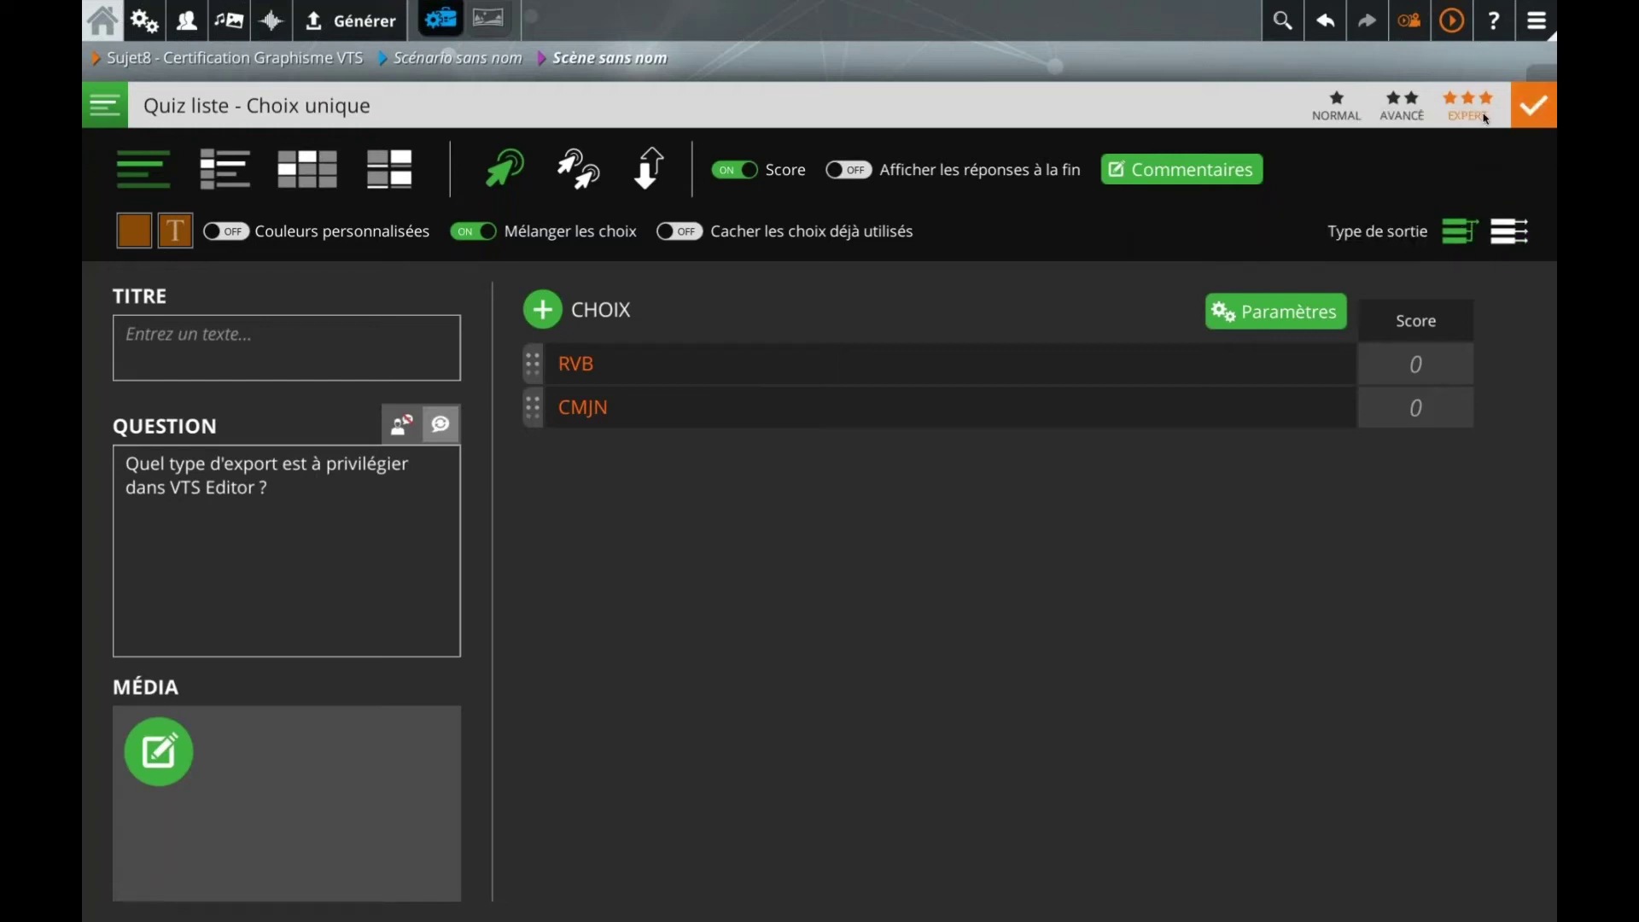
Step: Centre the Optimisation/formats note above the transparency and export quiz blocks
drag(611, 340, 695, 341)
click(331, 402)
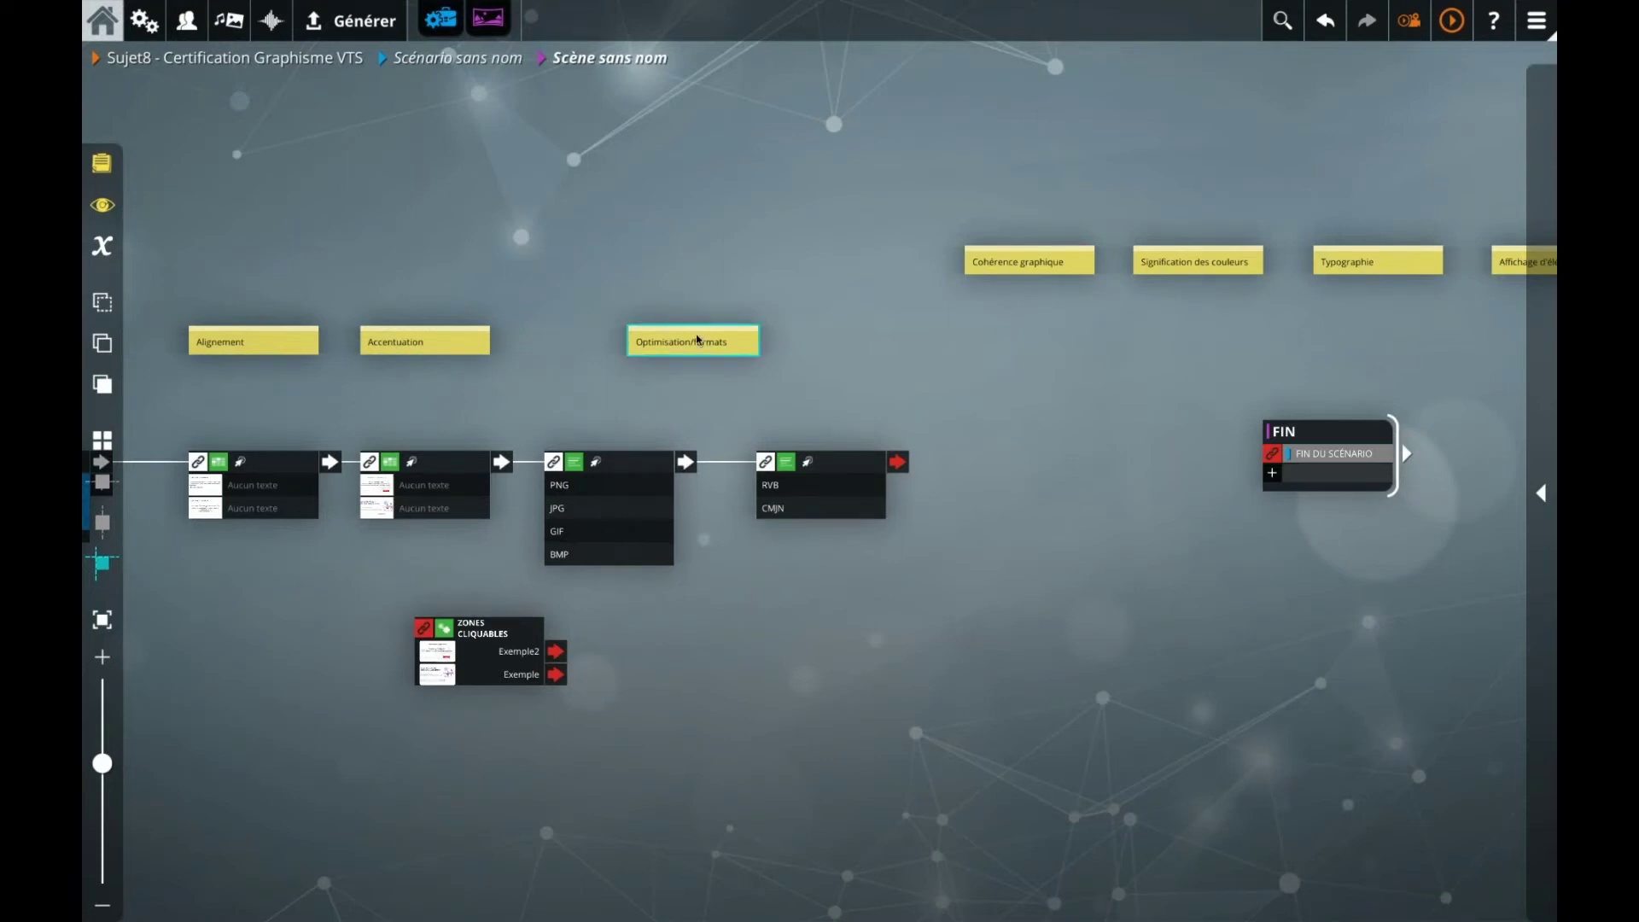
drag(702, 341, 726, 343)
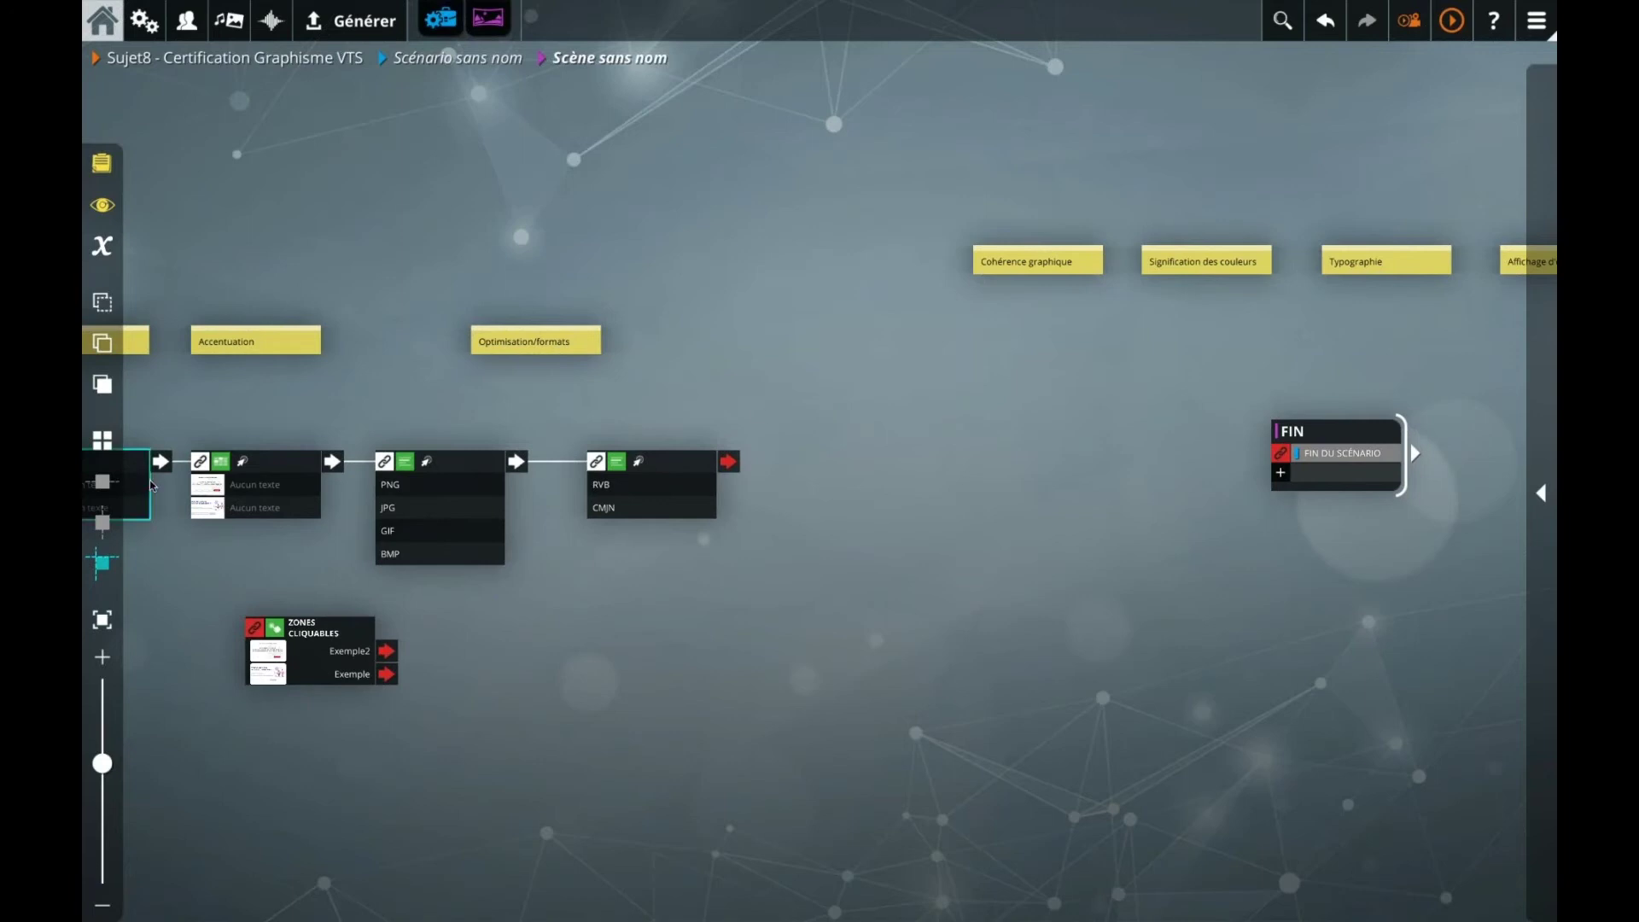
Step: Add a third Quiz liste block linked after the RVB/CMJN export quiz
click(683, 475)
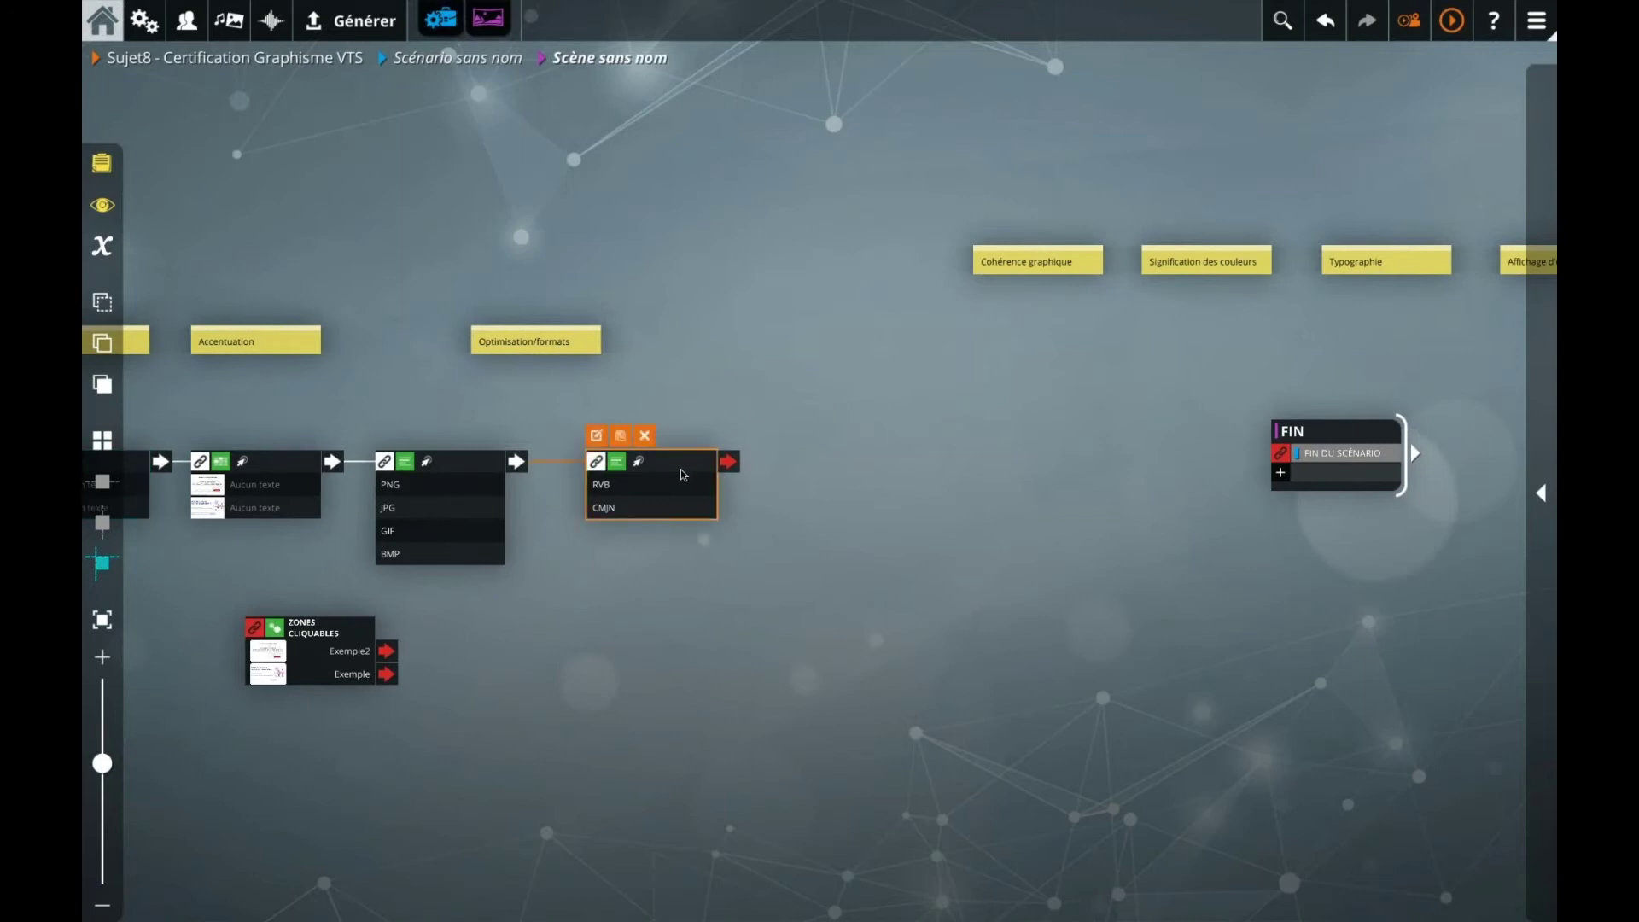
text(qui)
key(Return)
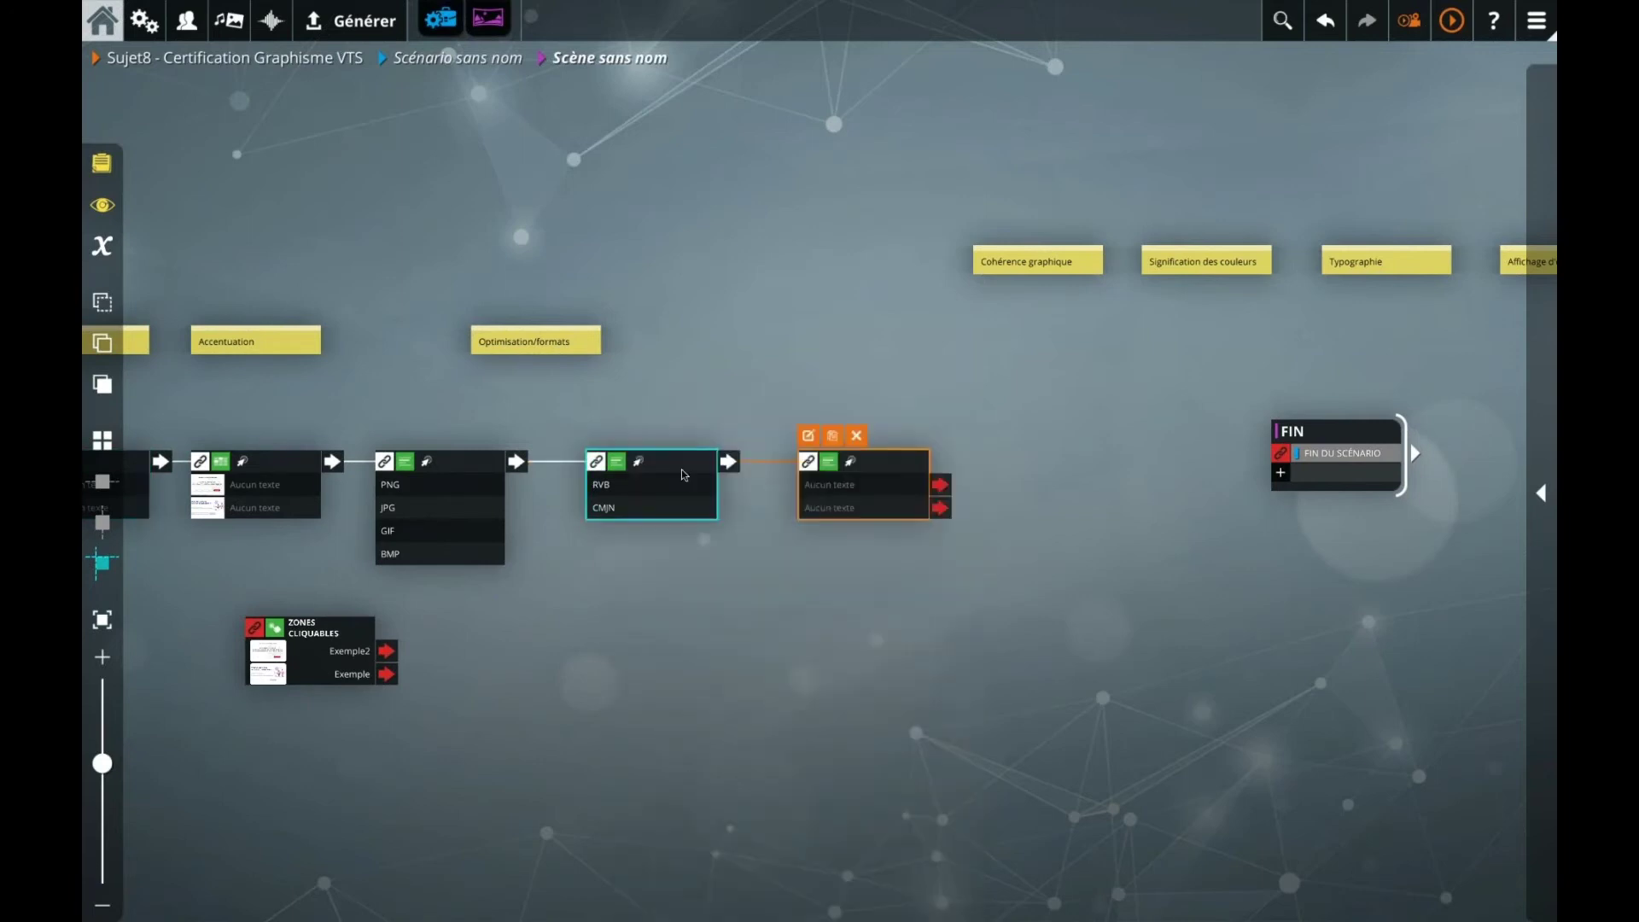
Step: Set the third list quiz's question to "Quand on importe une image, quelle taille doit-on utiliser ?"
double_click(855, 488)
text(QUand j)
key(BackSpace)
key(BackSpace)
key(BackSpace)
key(BackSpace)
key(BackSpace)
key(BackSpace)
text(uand)
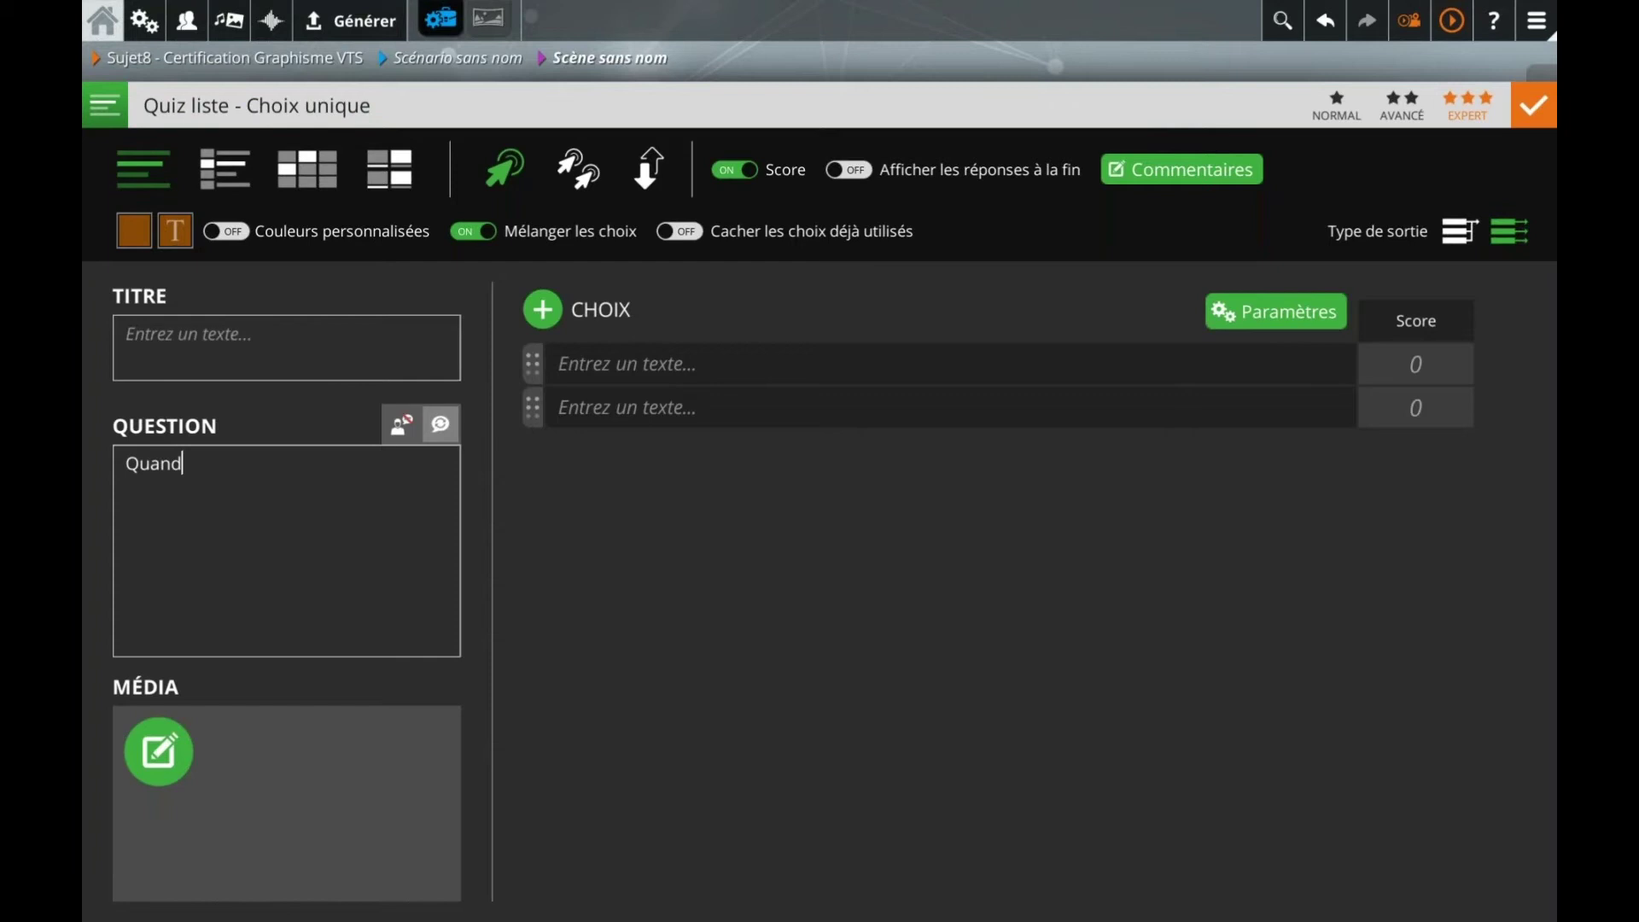
text( importe)
click(187, 464)
text(on)
click(279, 464)
text(ue)
key(BackSpace)
text(ne image,)
text(quelle tai)
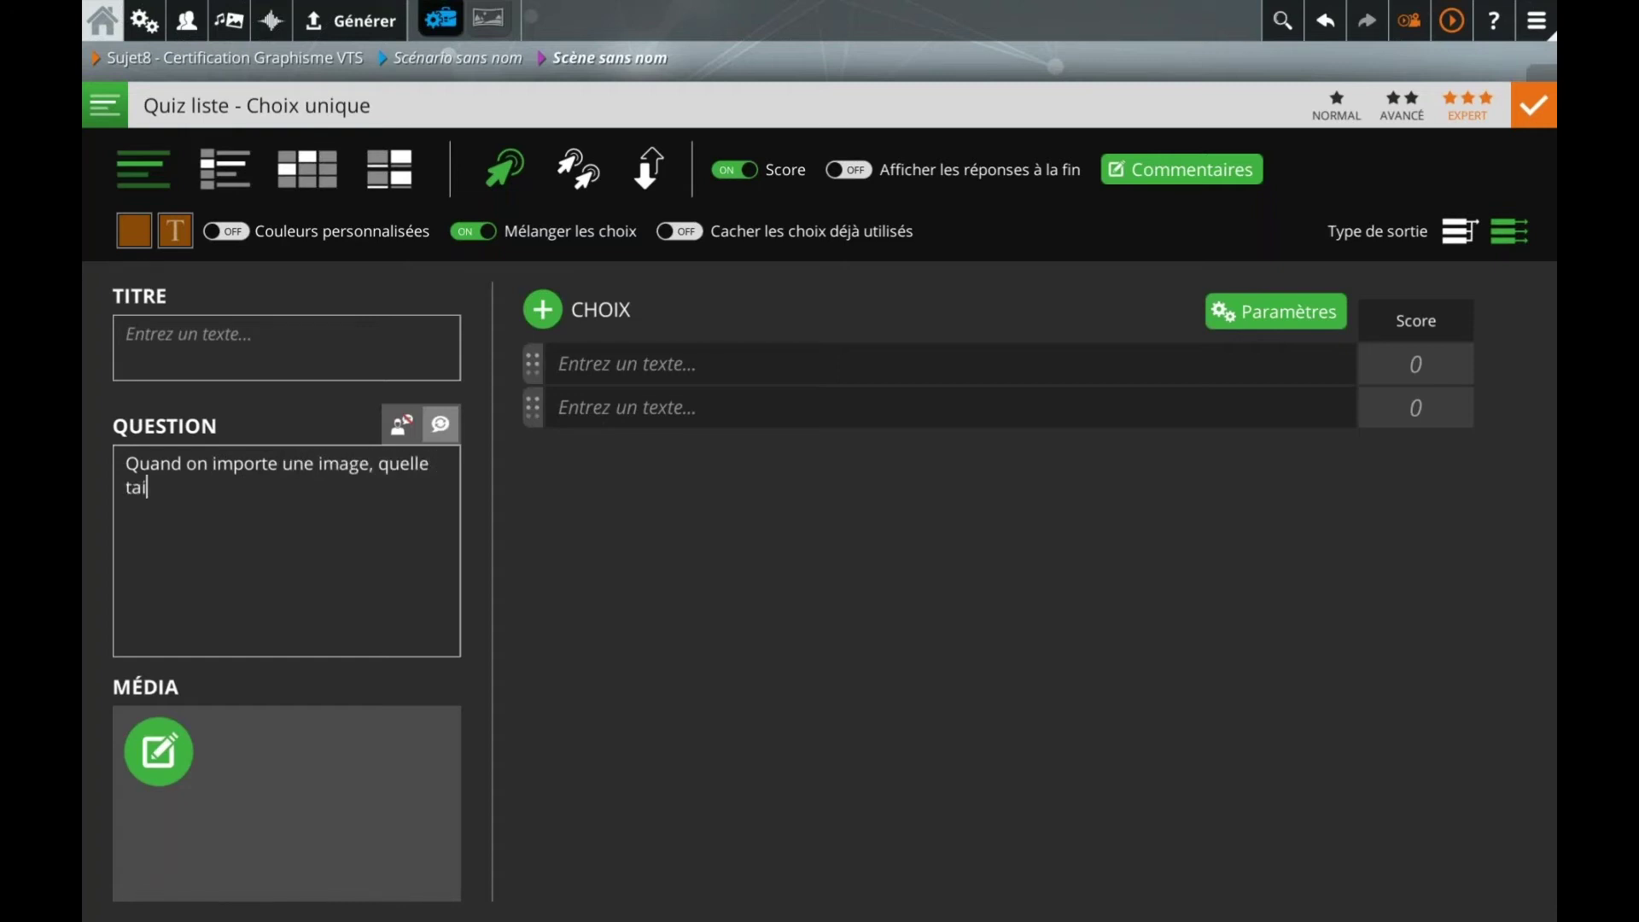
text(lle doit-on utiliser ?)
Step: Fill in the image-size quiz's first two choices with "La plus grande possible" and "1920x1080"
click(563, 363)
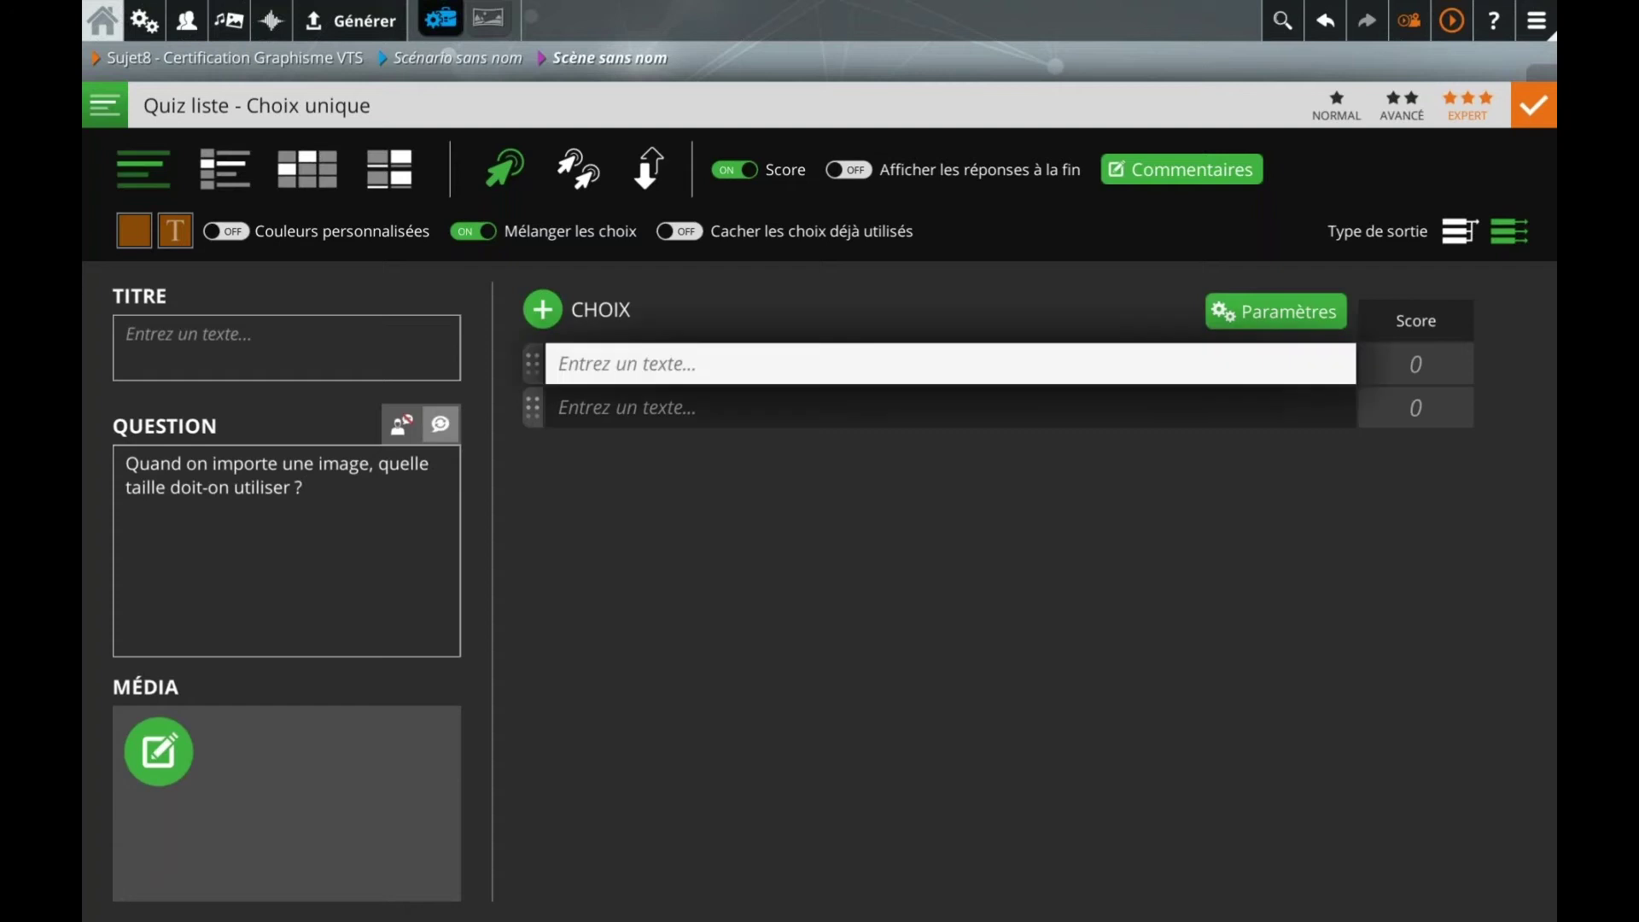
text(La plus grande possible)
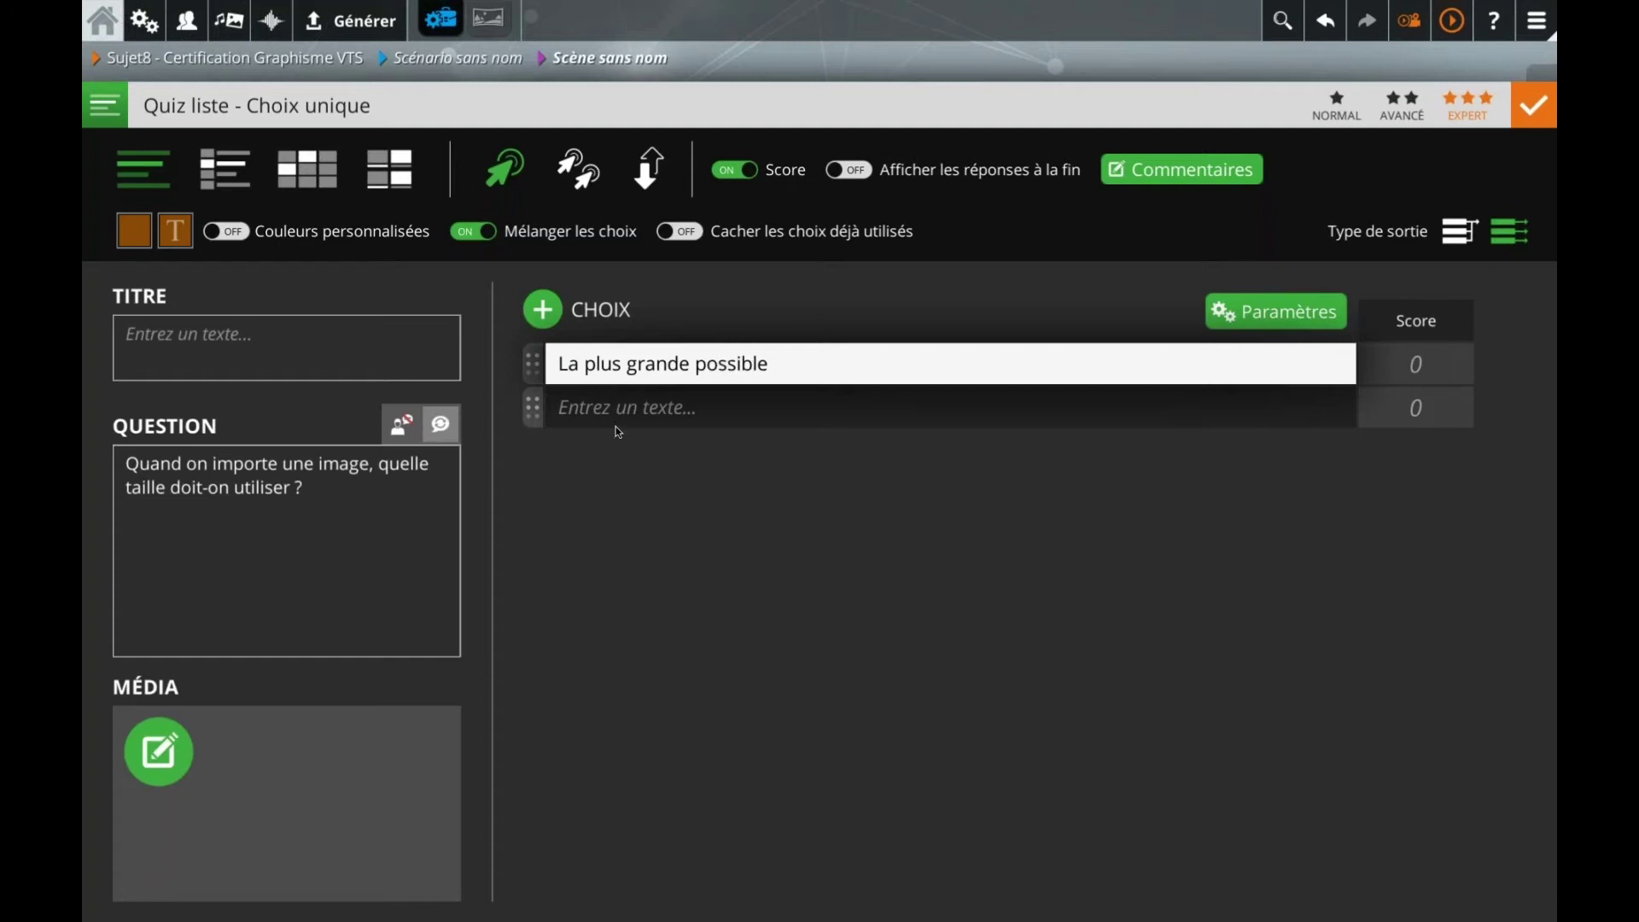
click(619, 436)
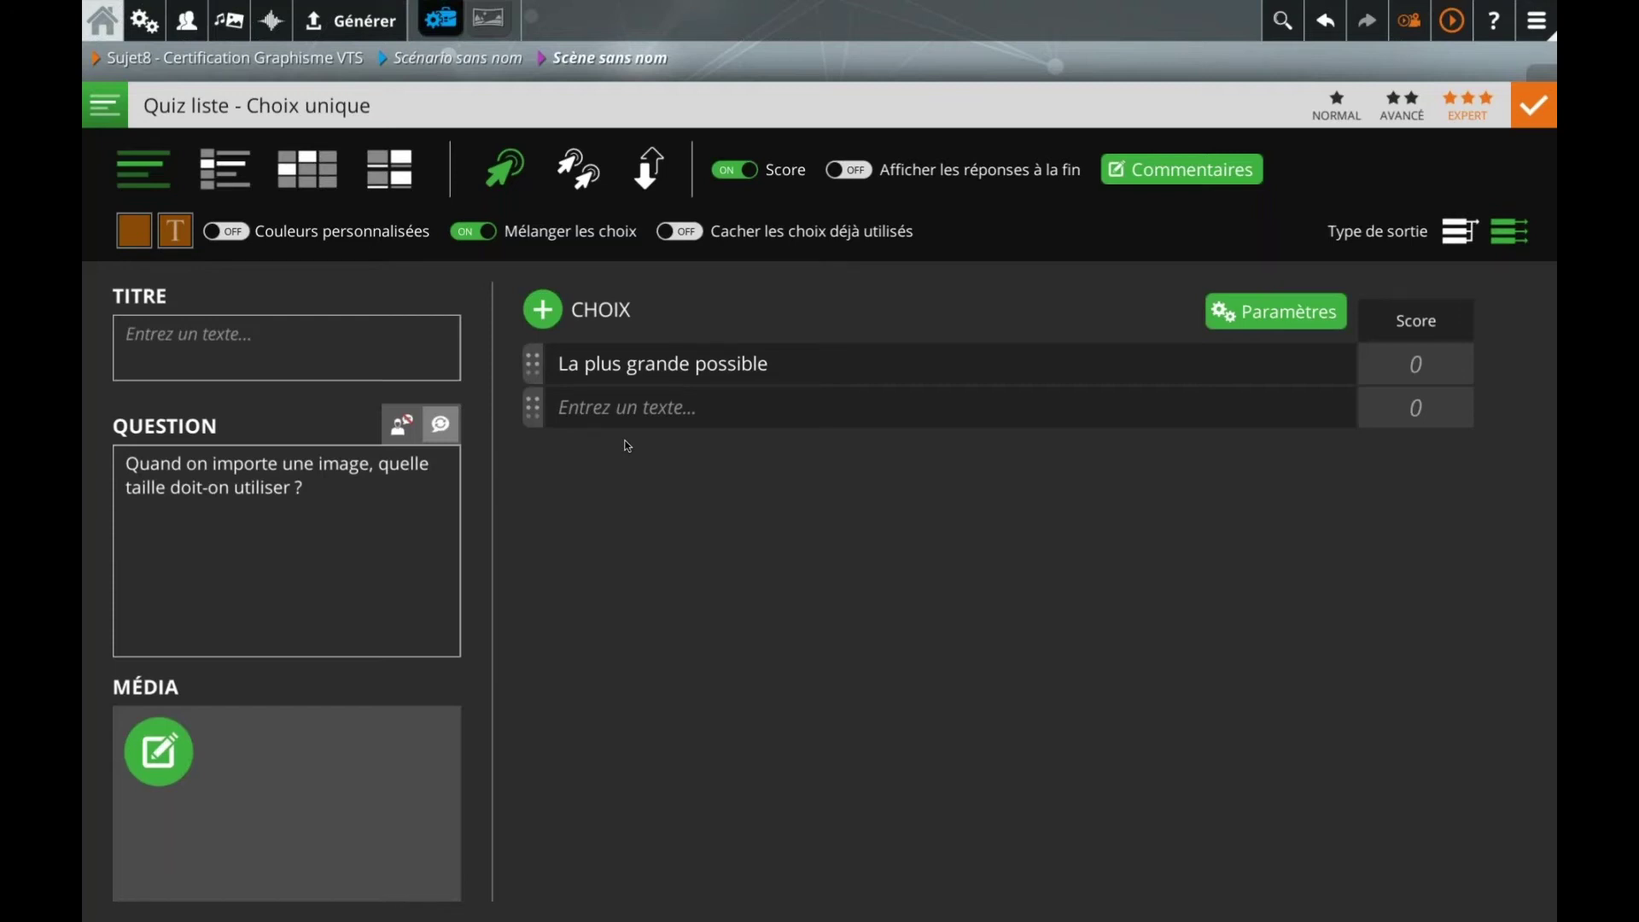
click(651, 419)
text(1920x1080)
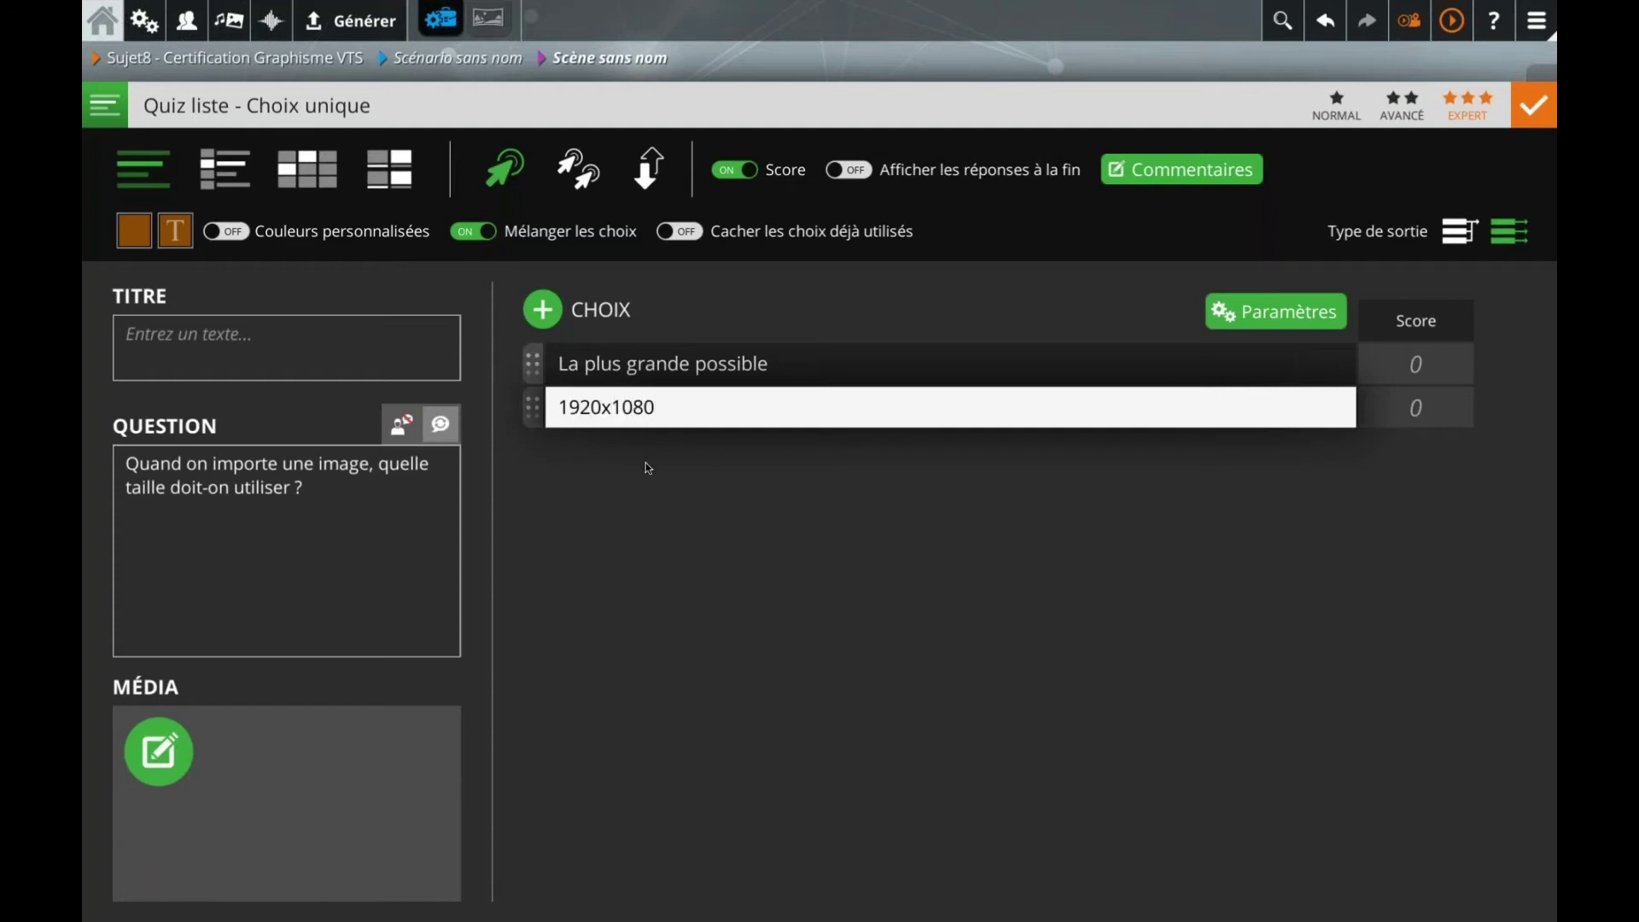
key(Return)
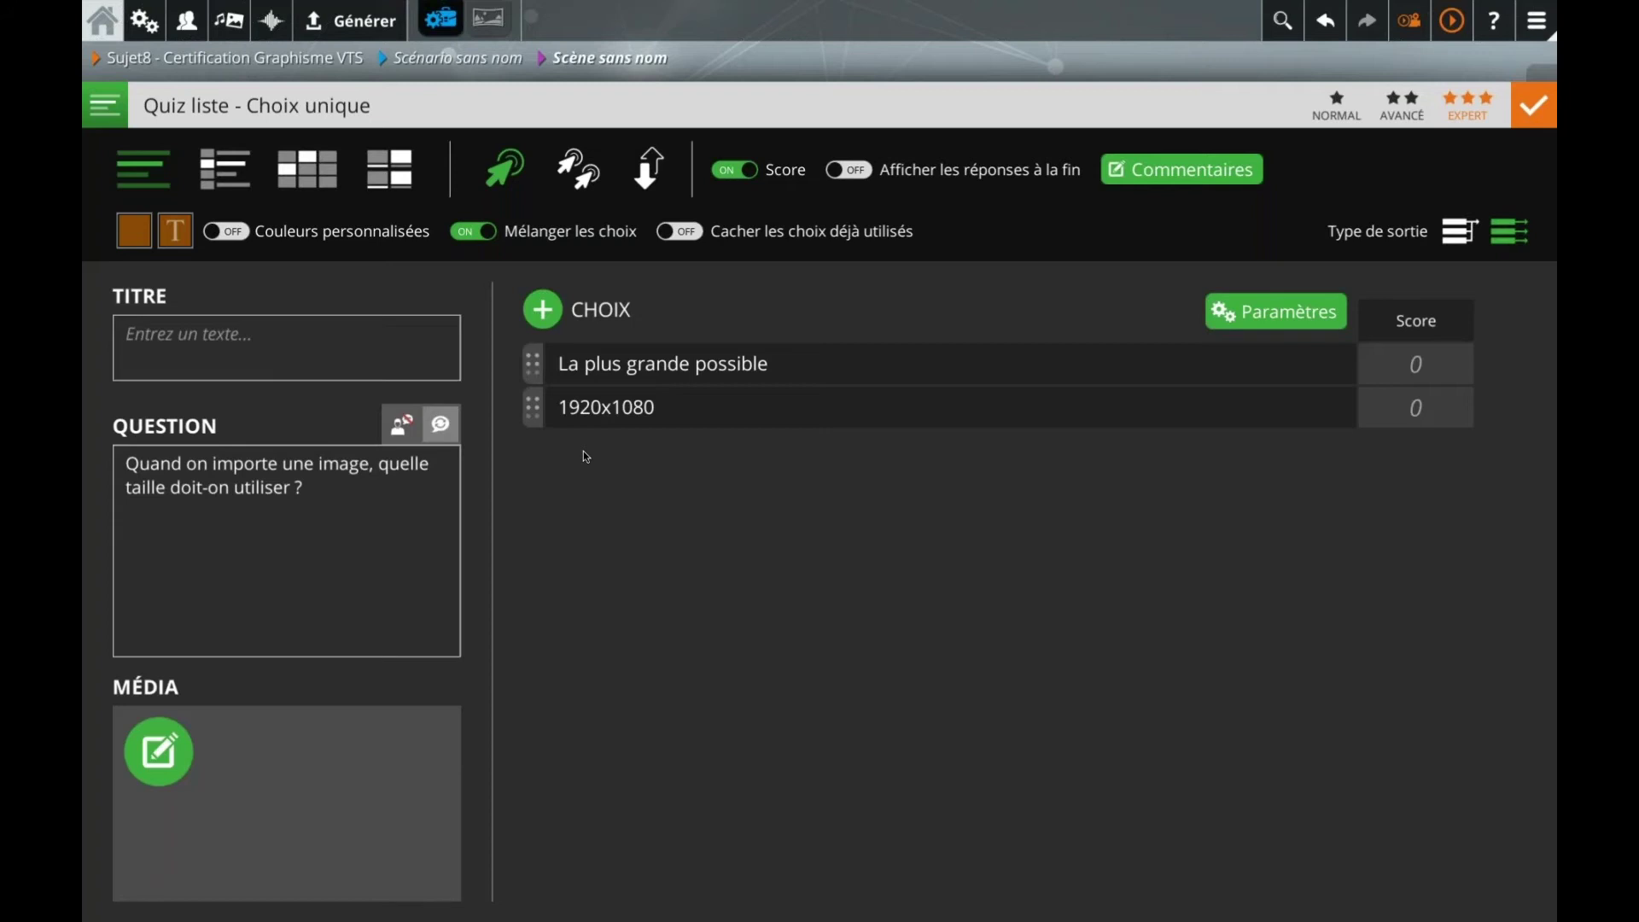
Step: Add a third choice reading "La taille nécessaire à l'utilisation" to the image-size quiz
click(543, 309)
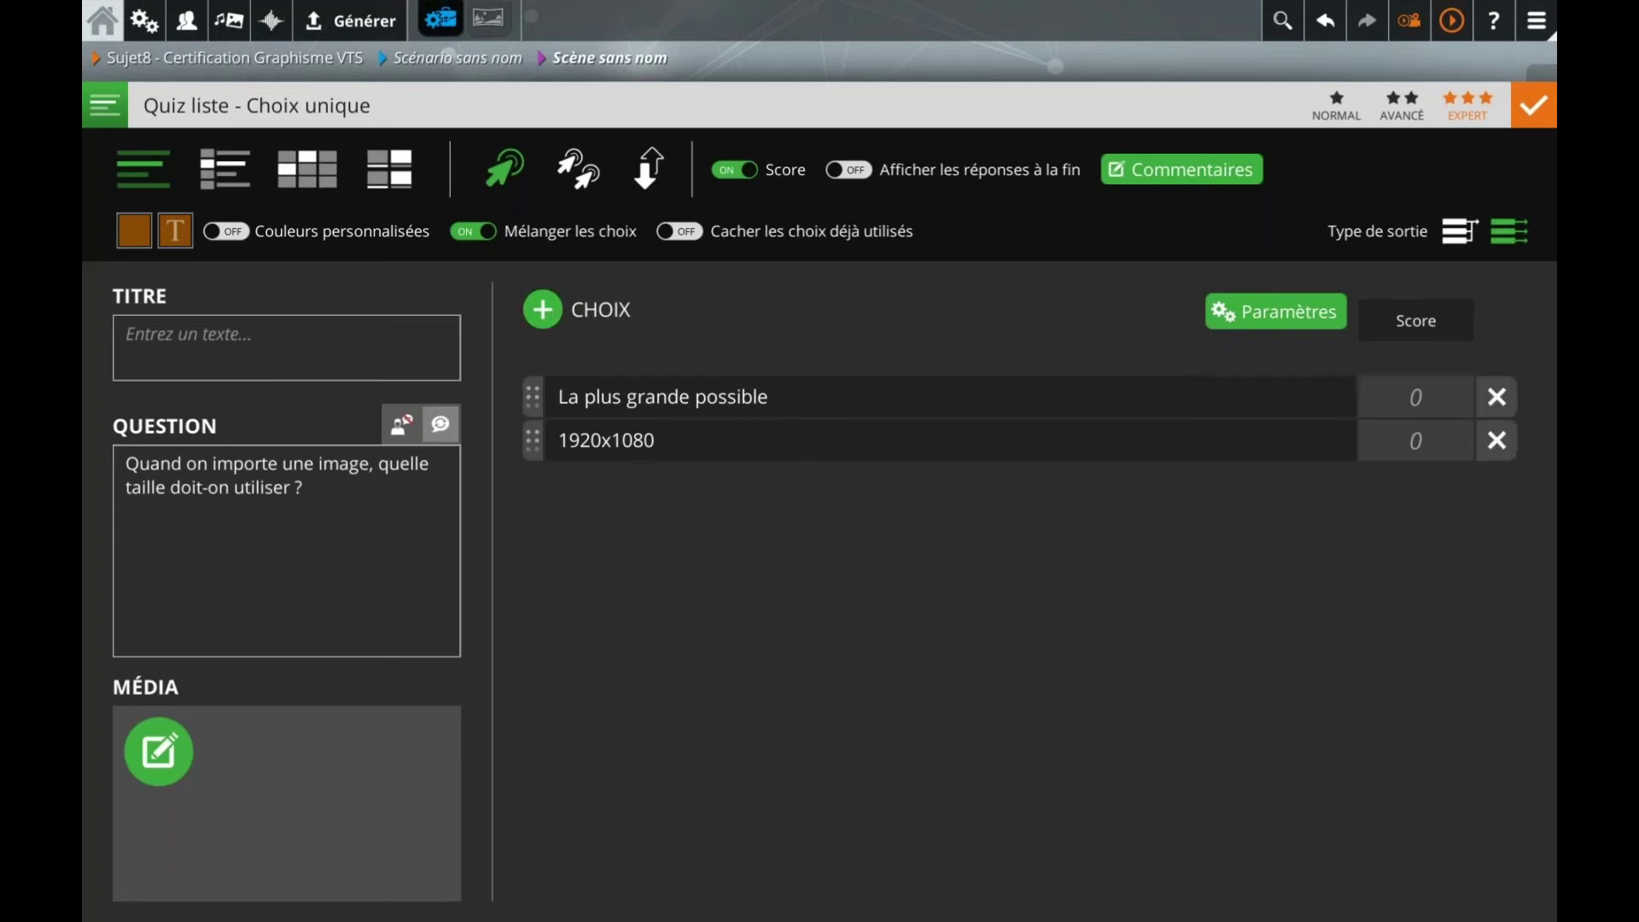
text(1)
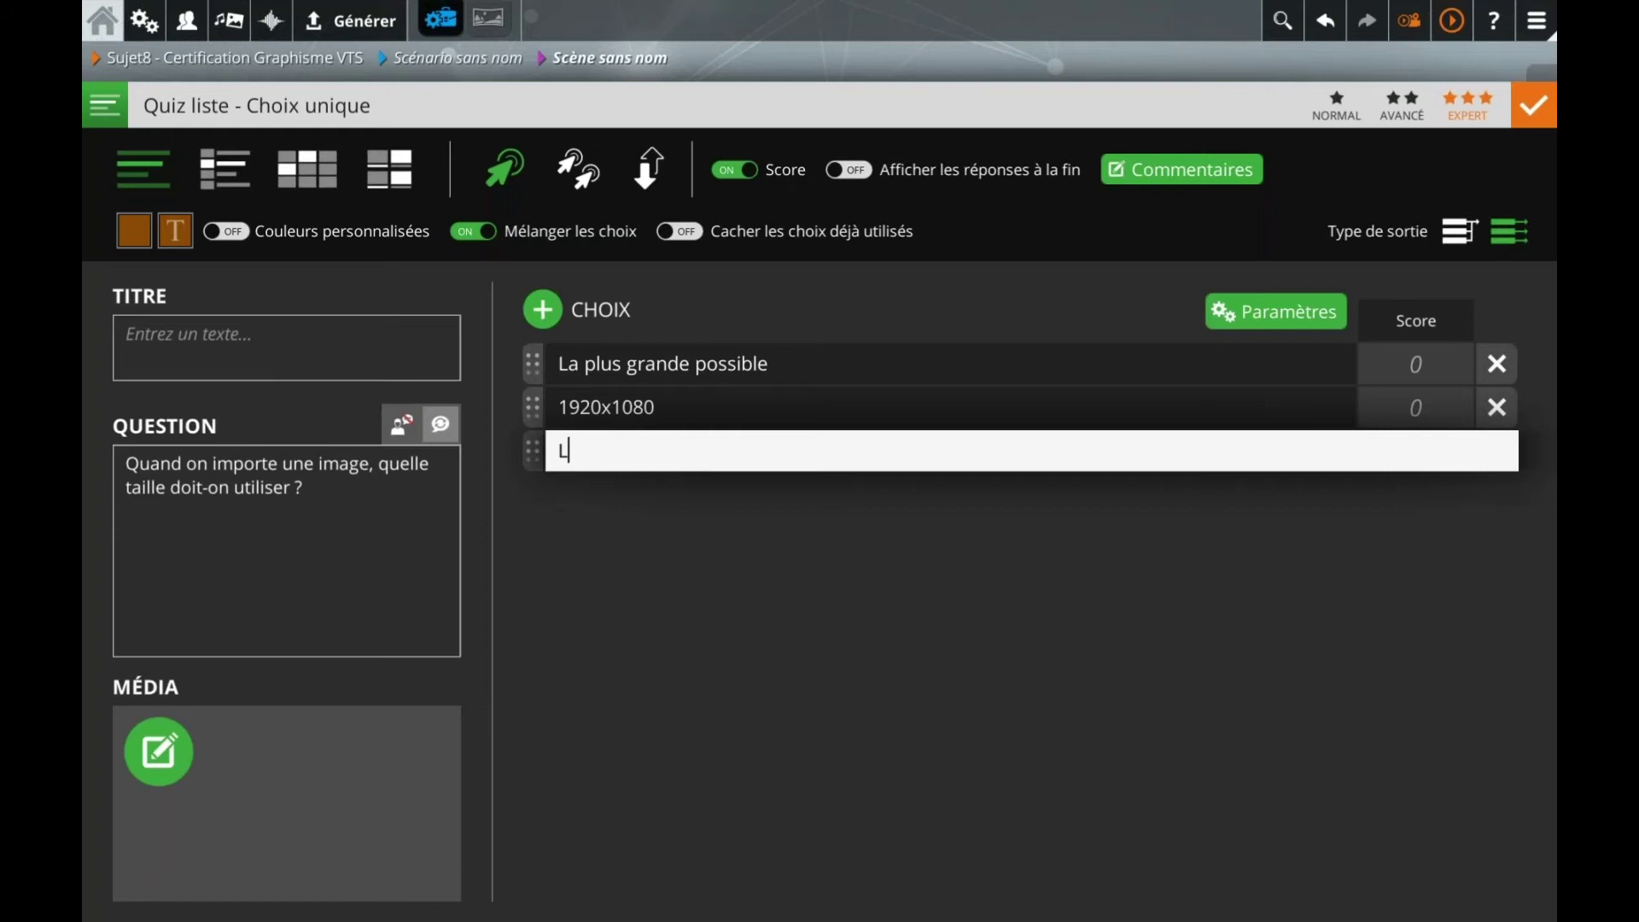
key(BackSpace)
text(La taille nécessaire à)
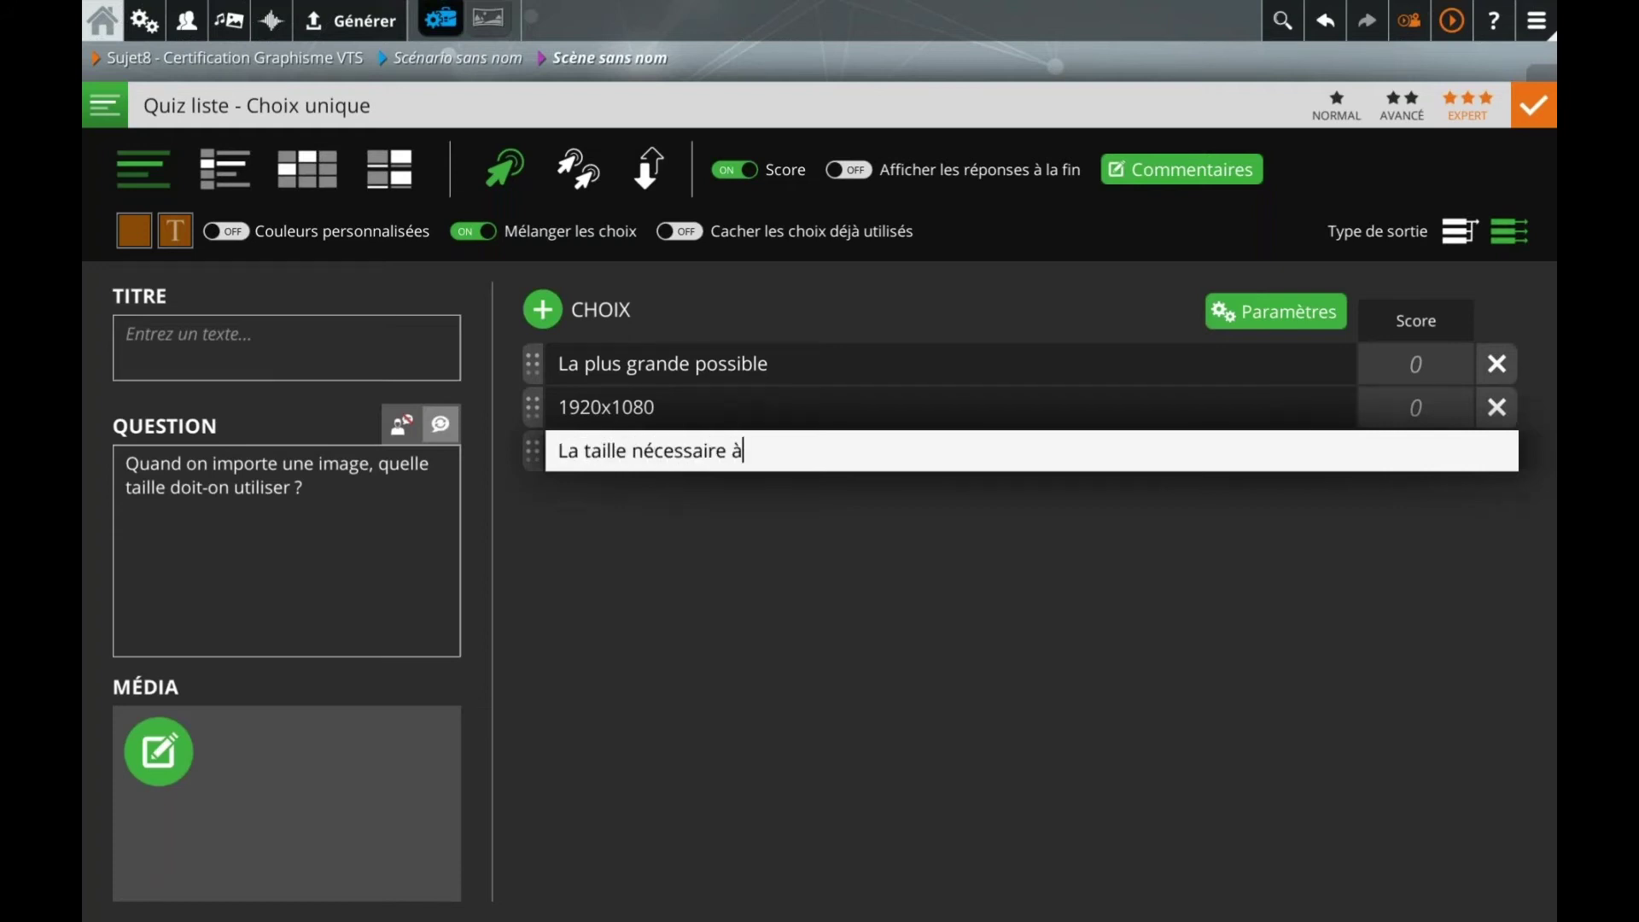
text( l'utilisation)
click(698, 574)
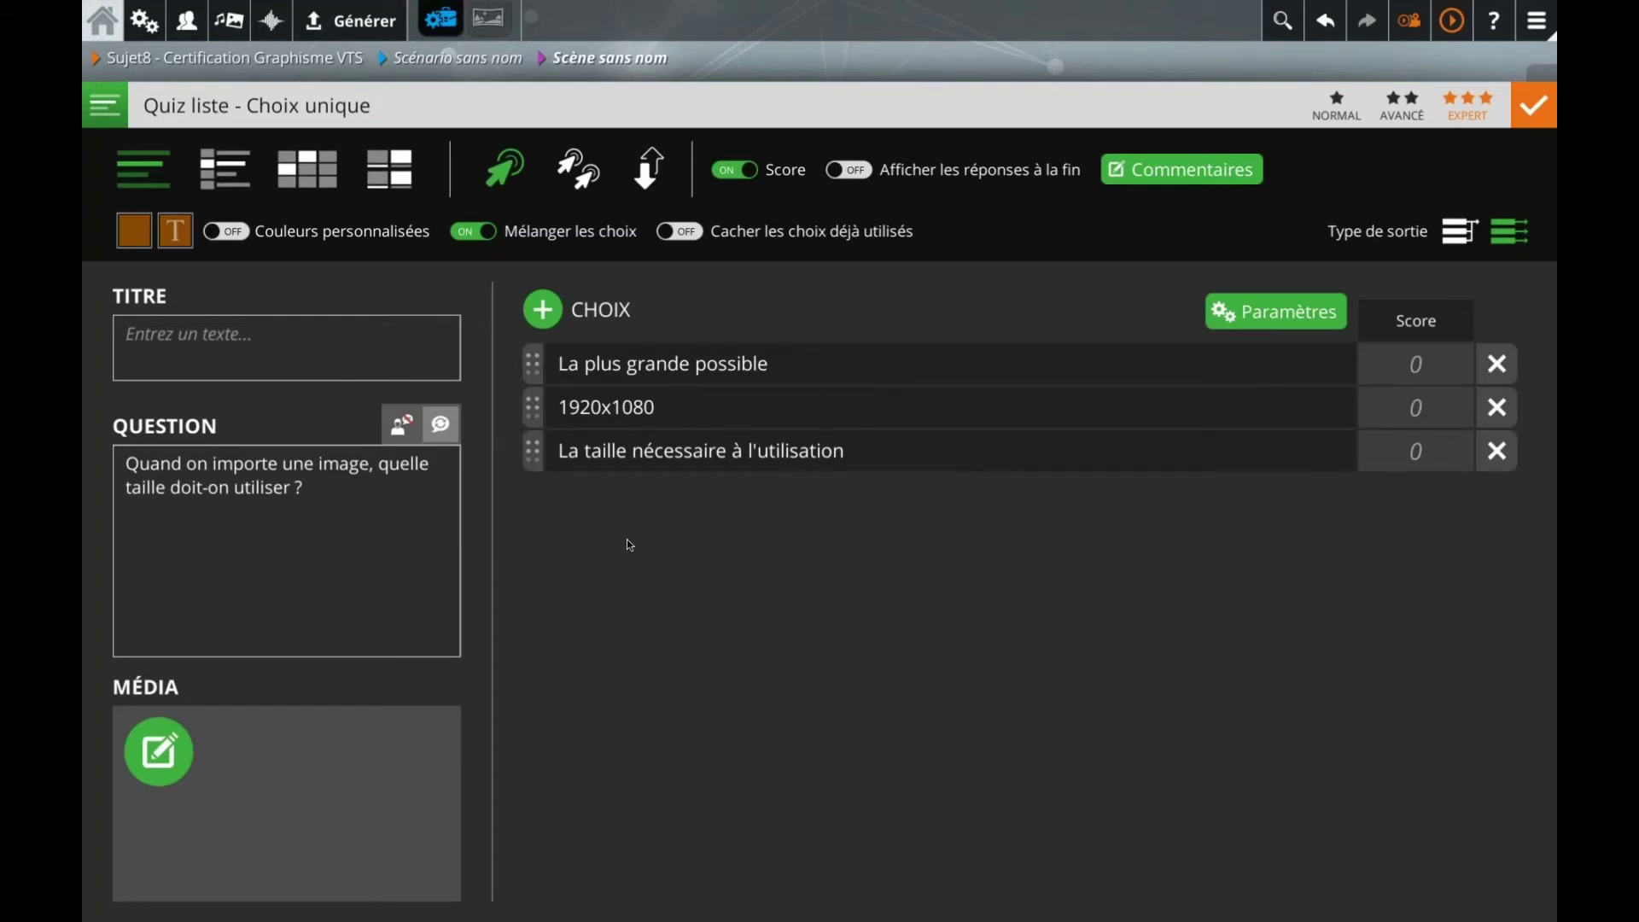
Step: Switch the image-size quiz to multiple choice with a single common output and validate the block
click(586, 186)
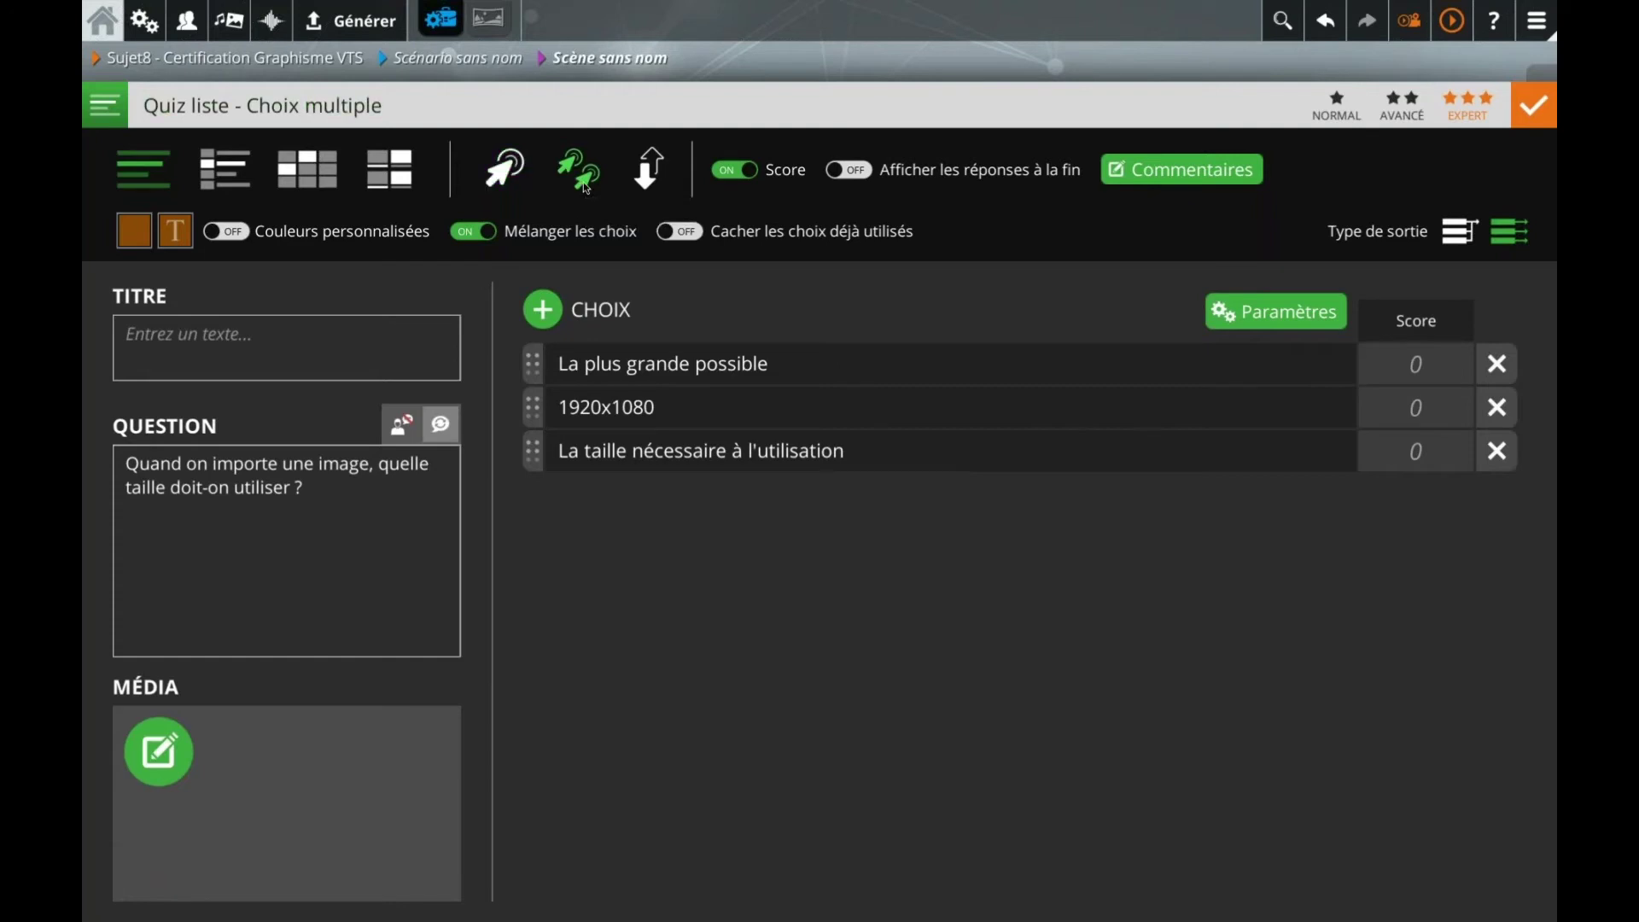
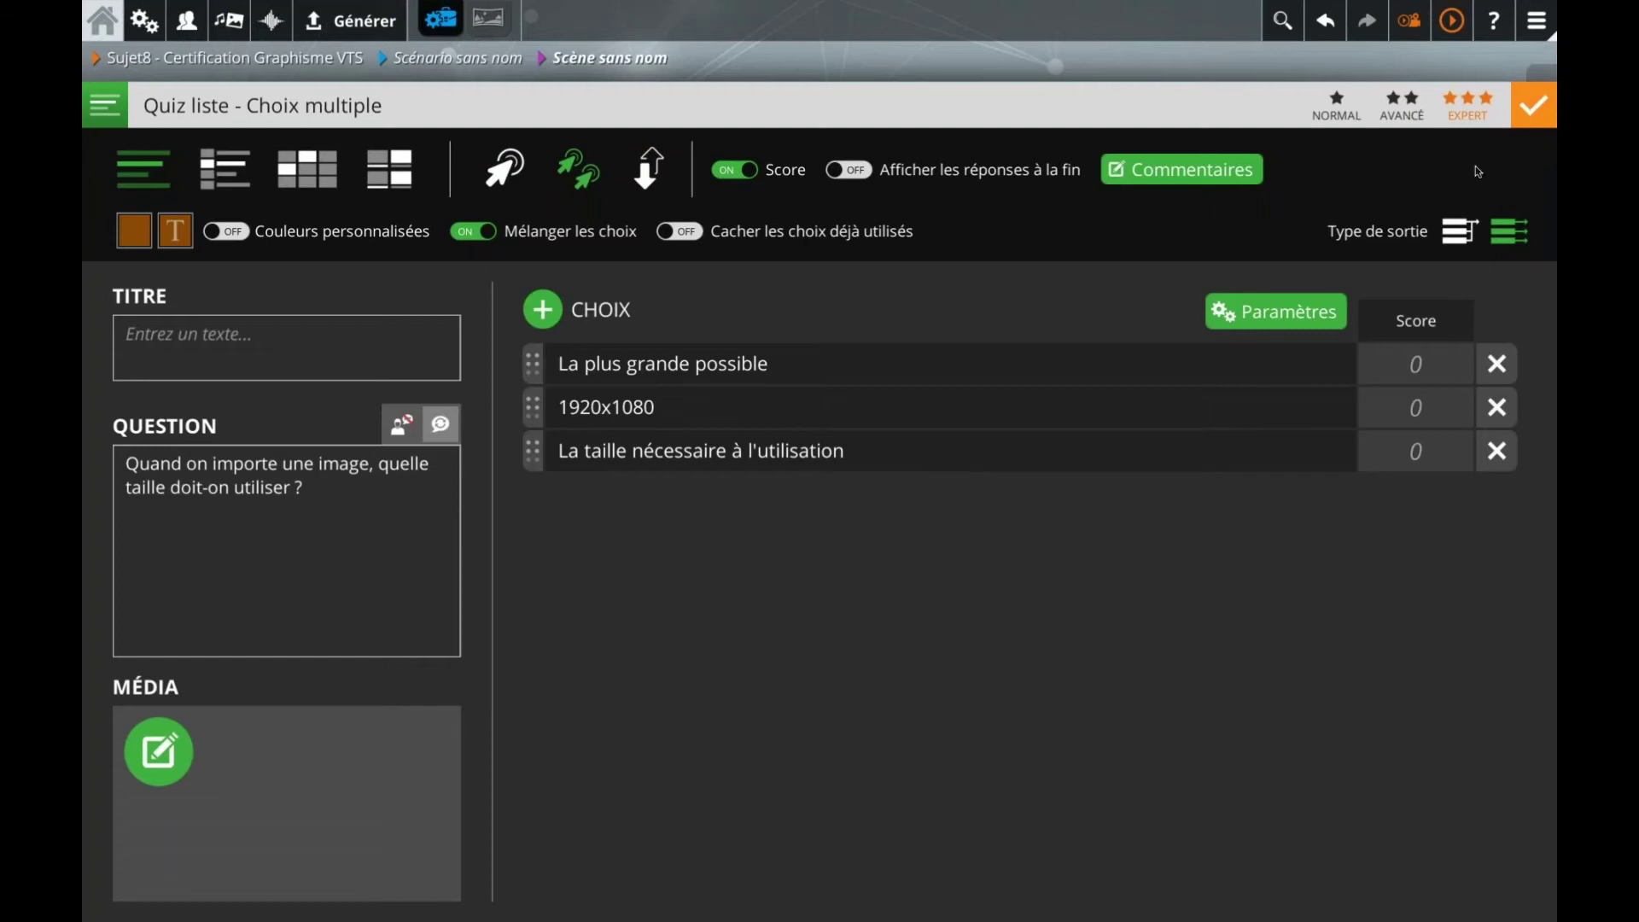
click(1460, 231)
click(1534, 104)
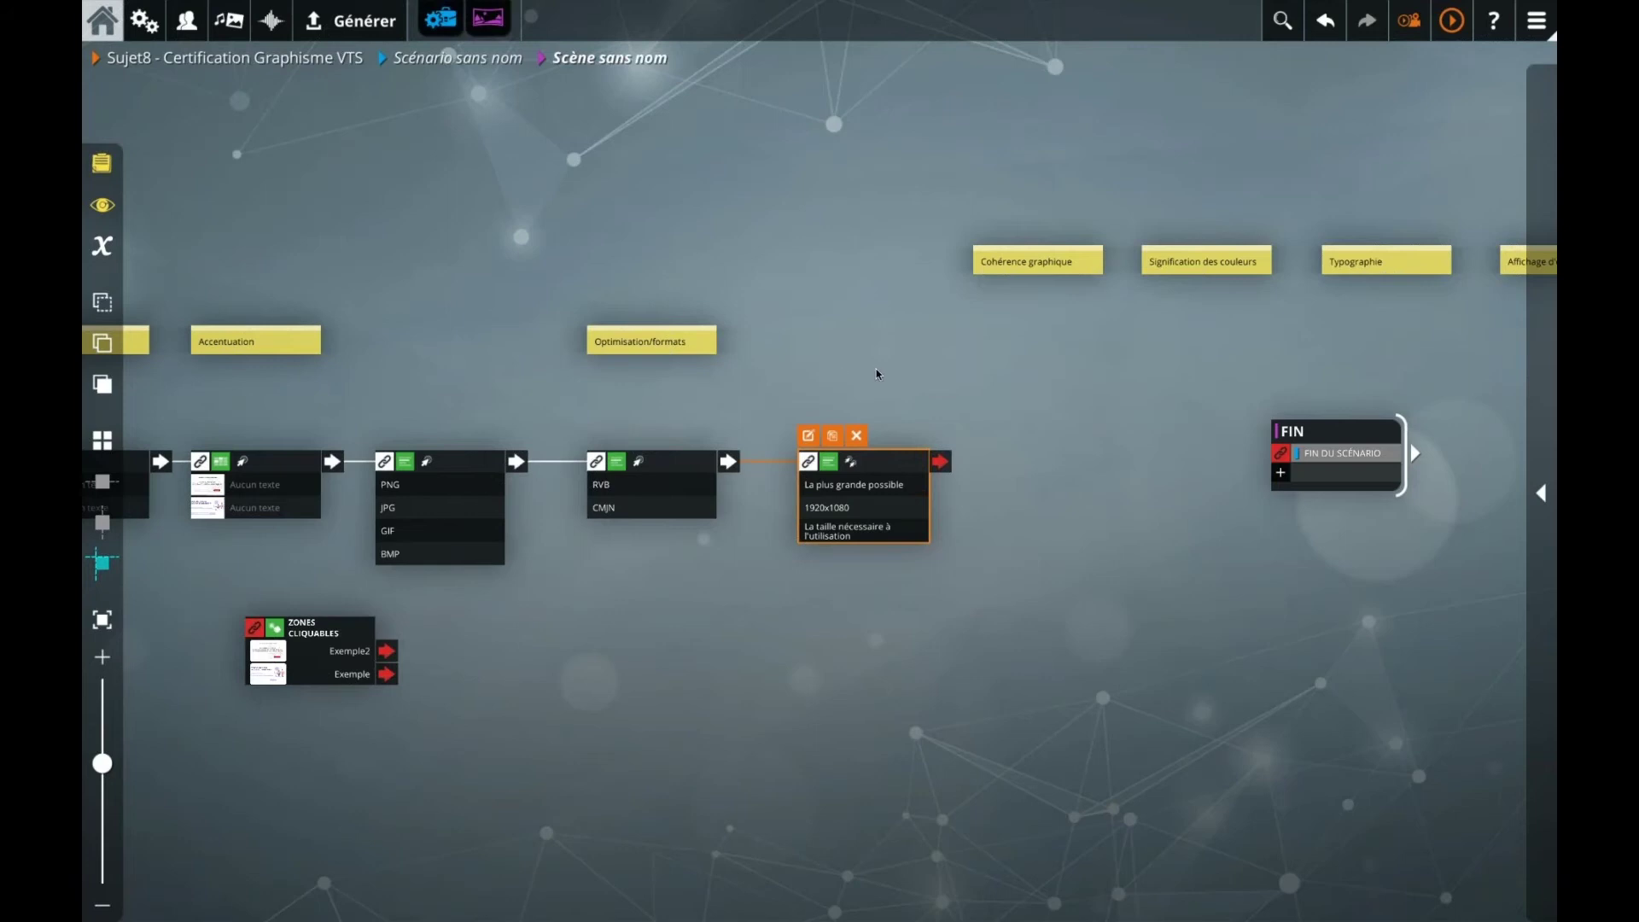
Step: Move the Cohérence graphique note down to the height of the Optimisation/formats note, past the image-size quiz
drag(1015, 384, 826, 366)
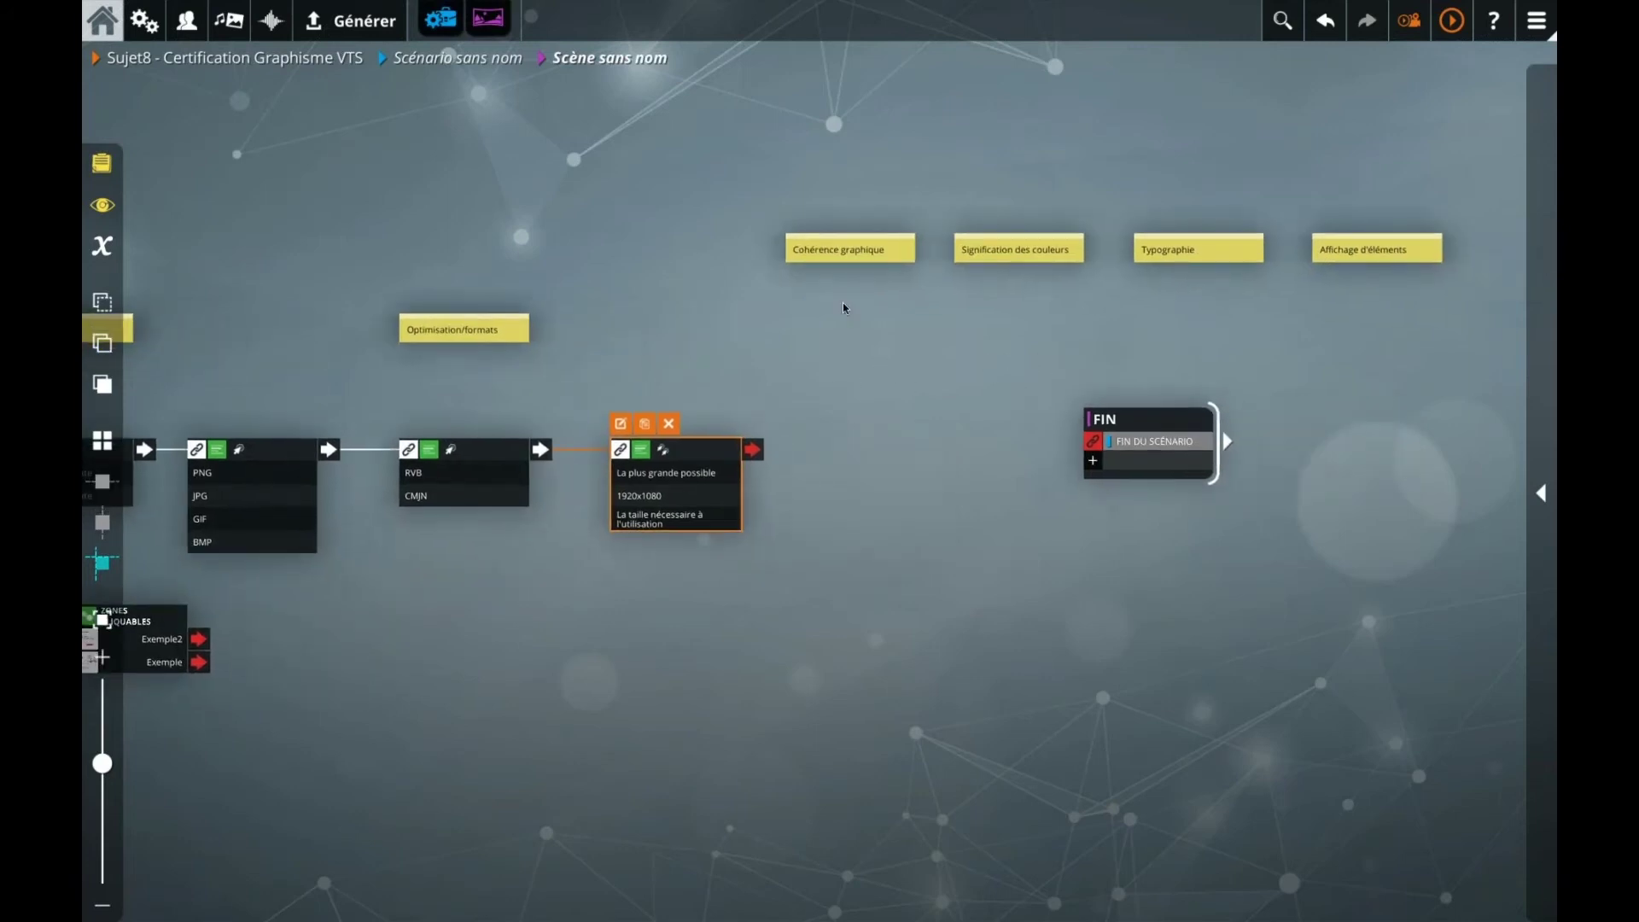
drag(850, 249, 893, 339)
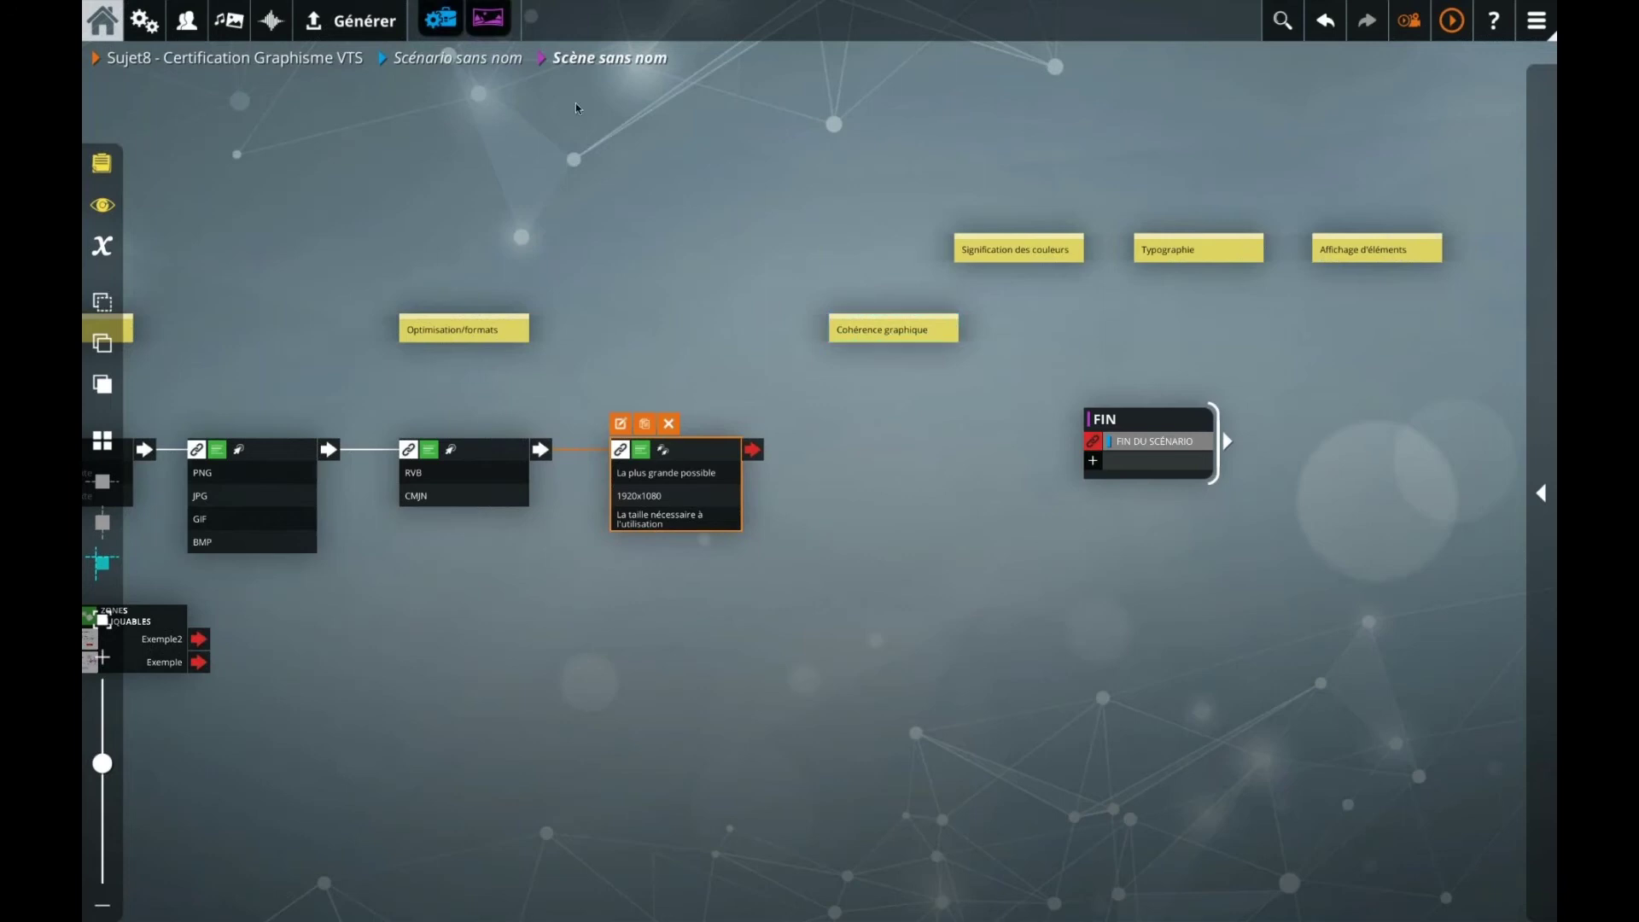
Step: Apply the first teal predefined colour scheme to the project's player, and reopen the scene
click(292, 59)
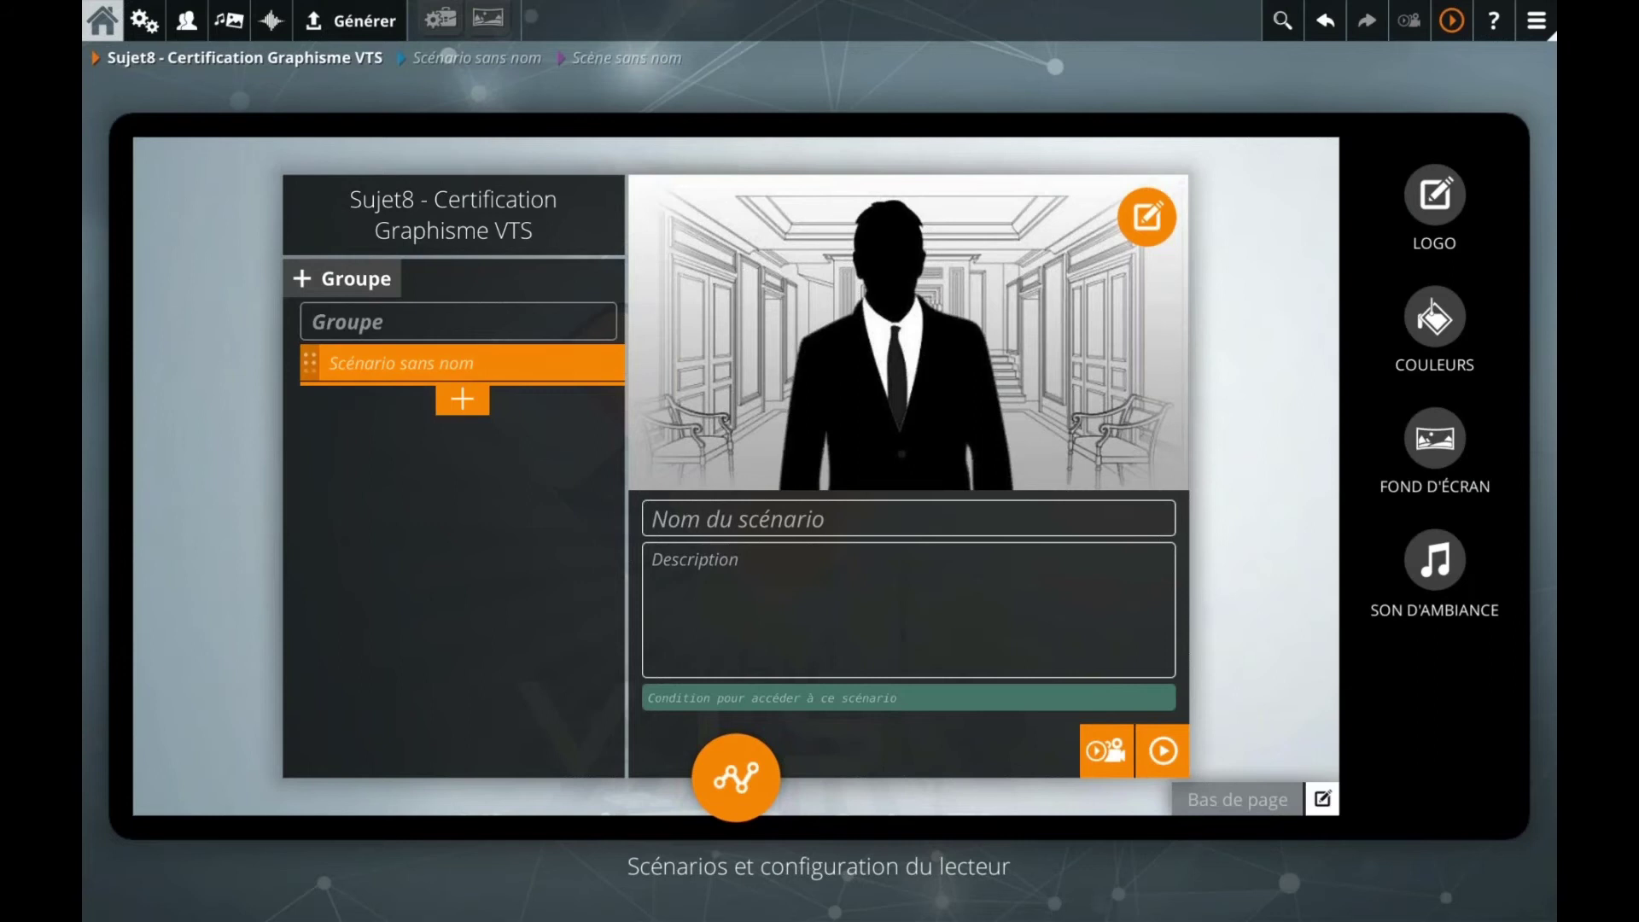
click(1428, 323)
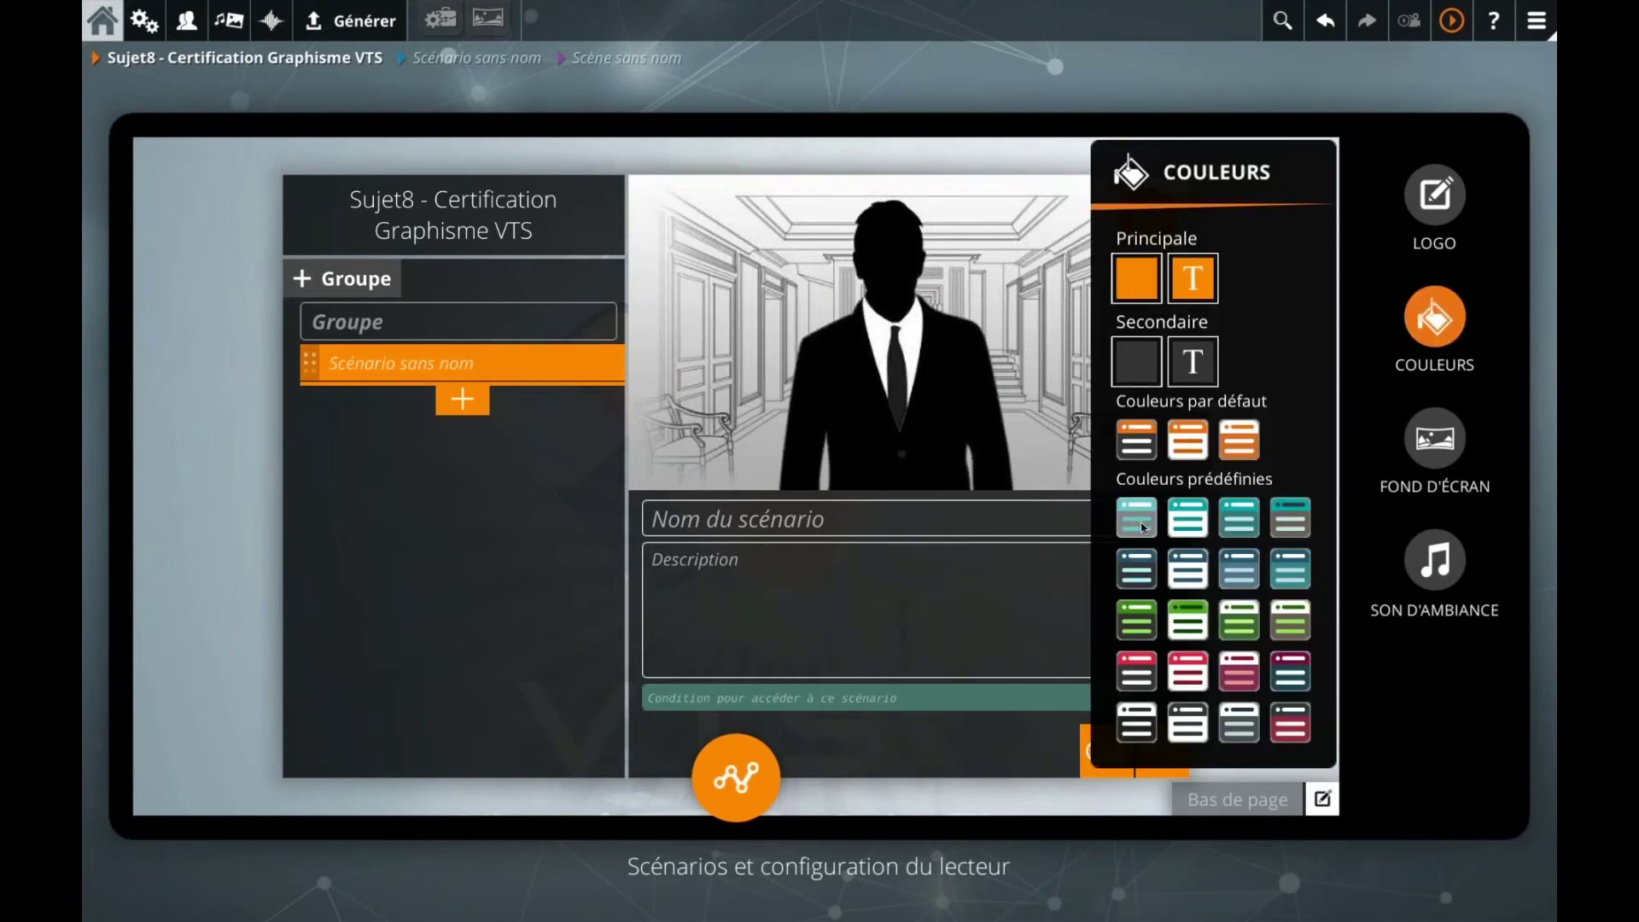
click(1129, 519)
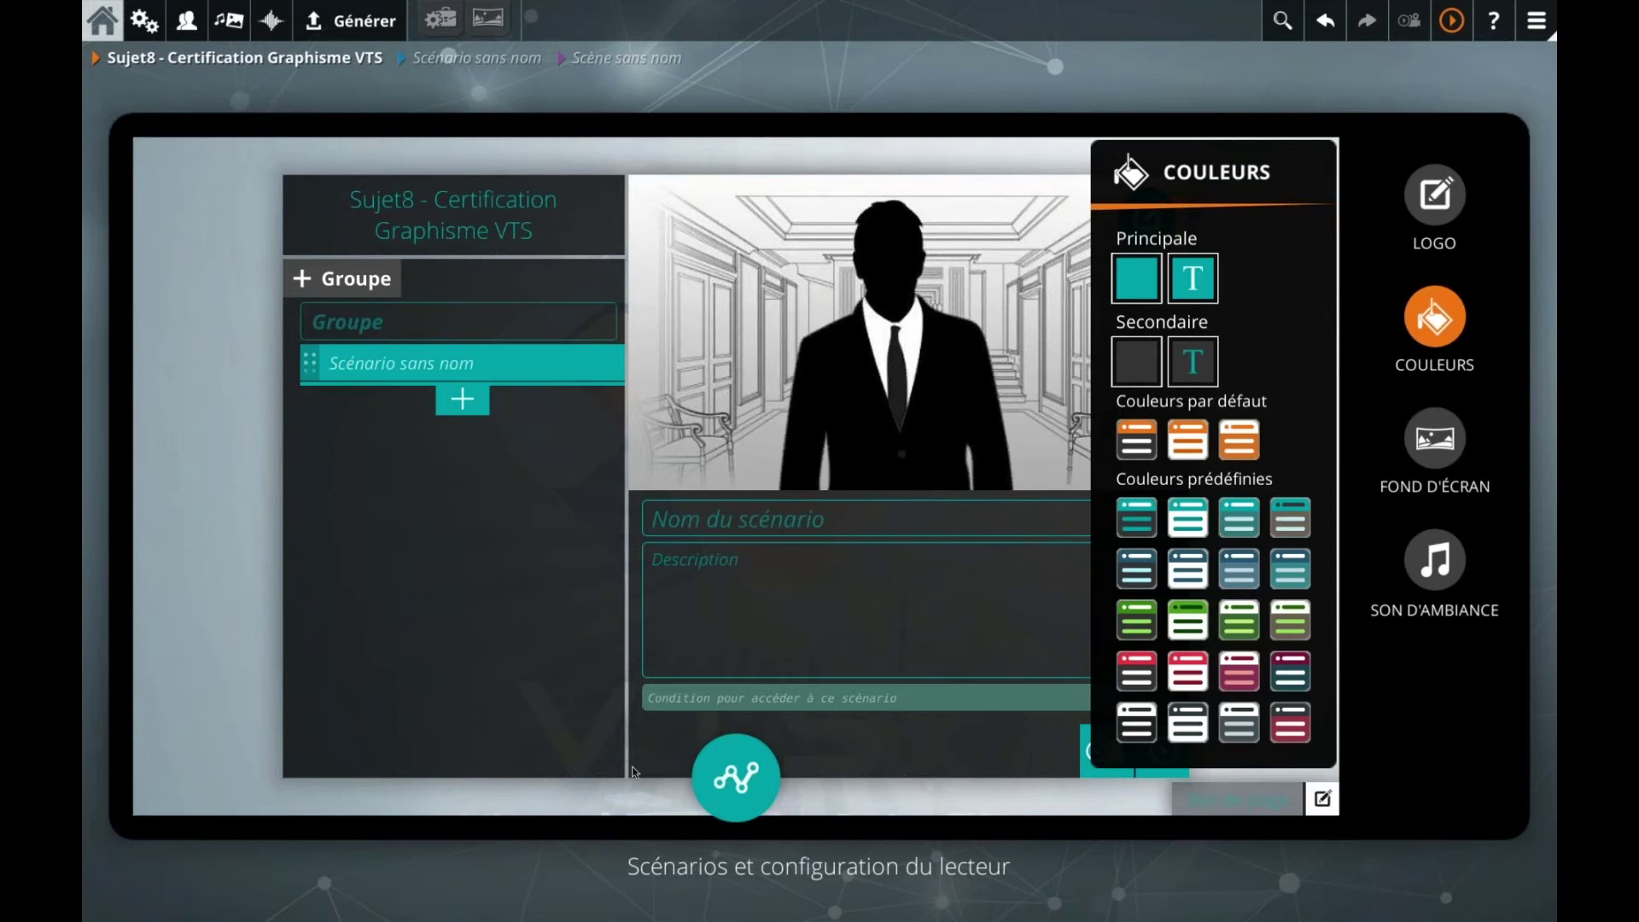
click(714, 777)
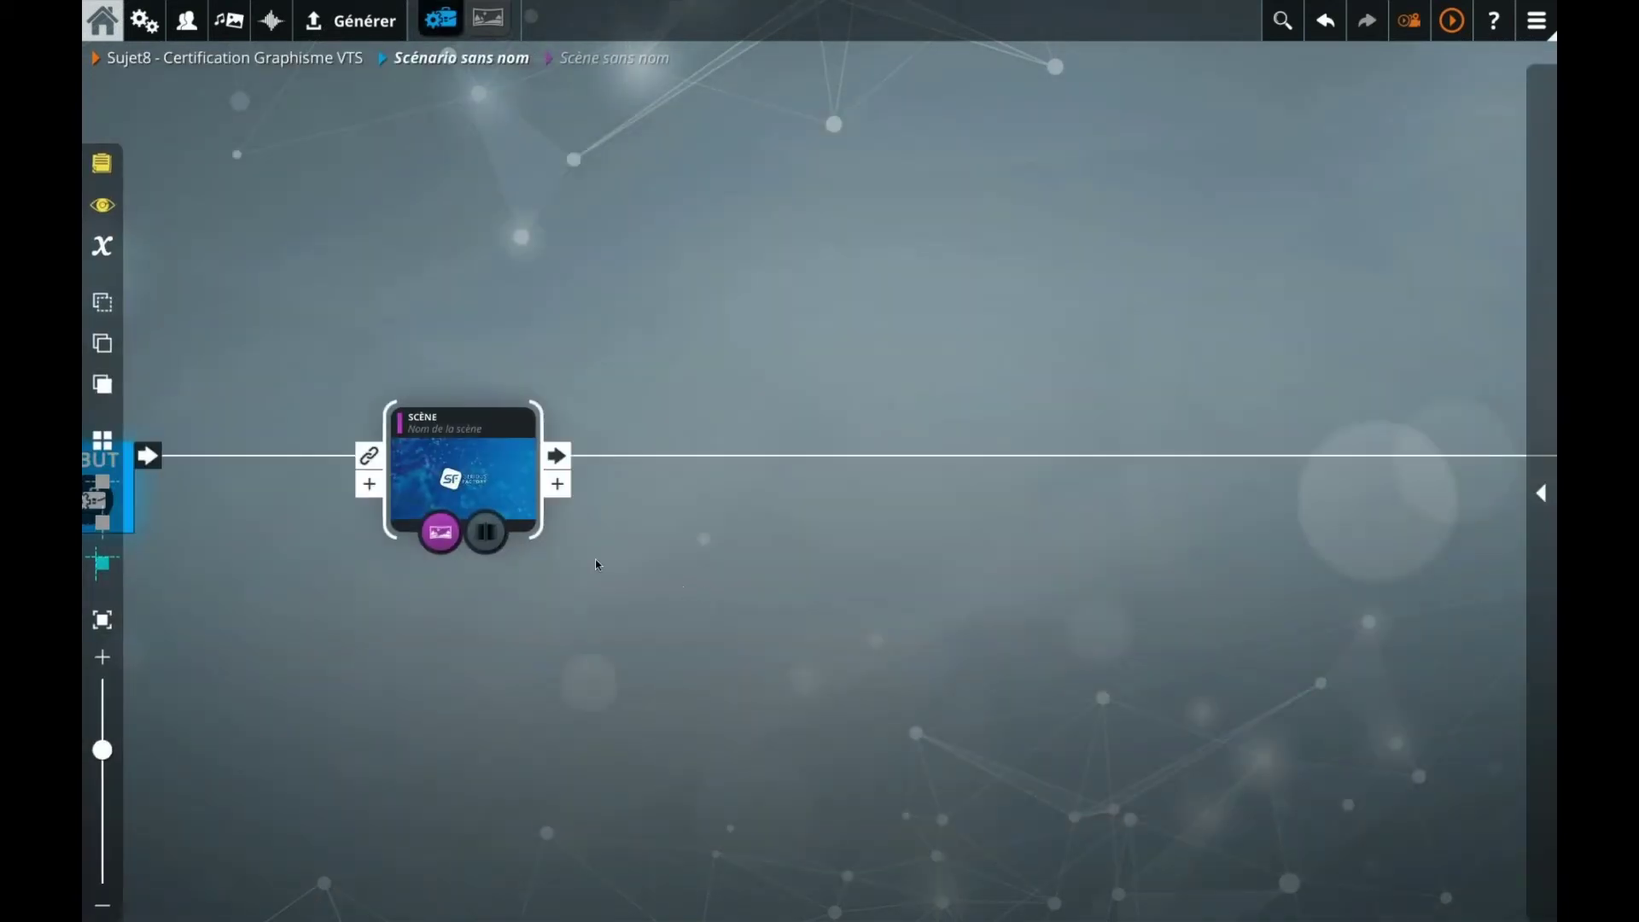
double_click(465, 476)
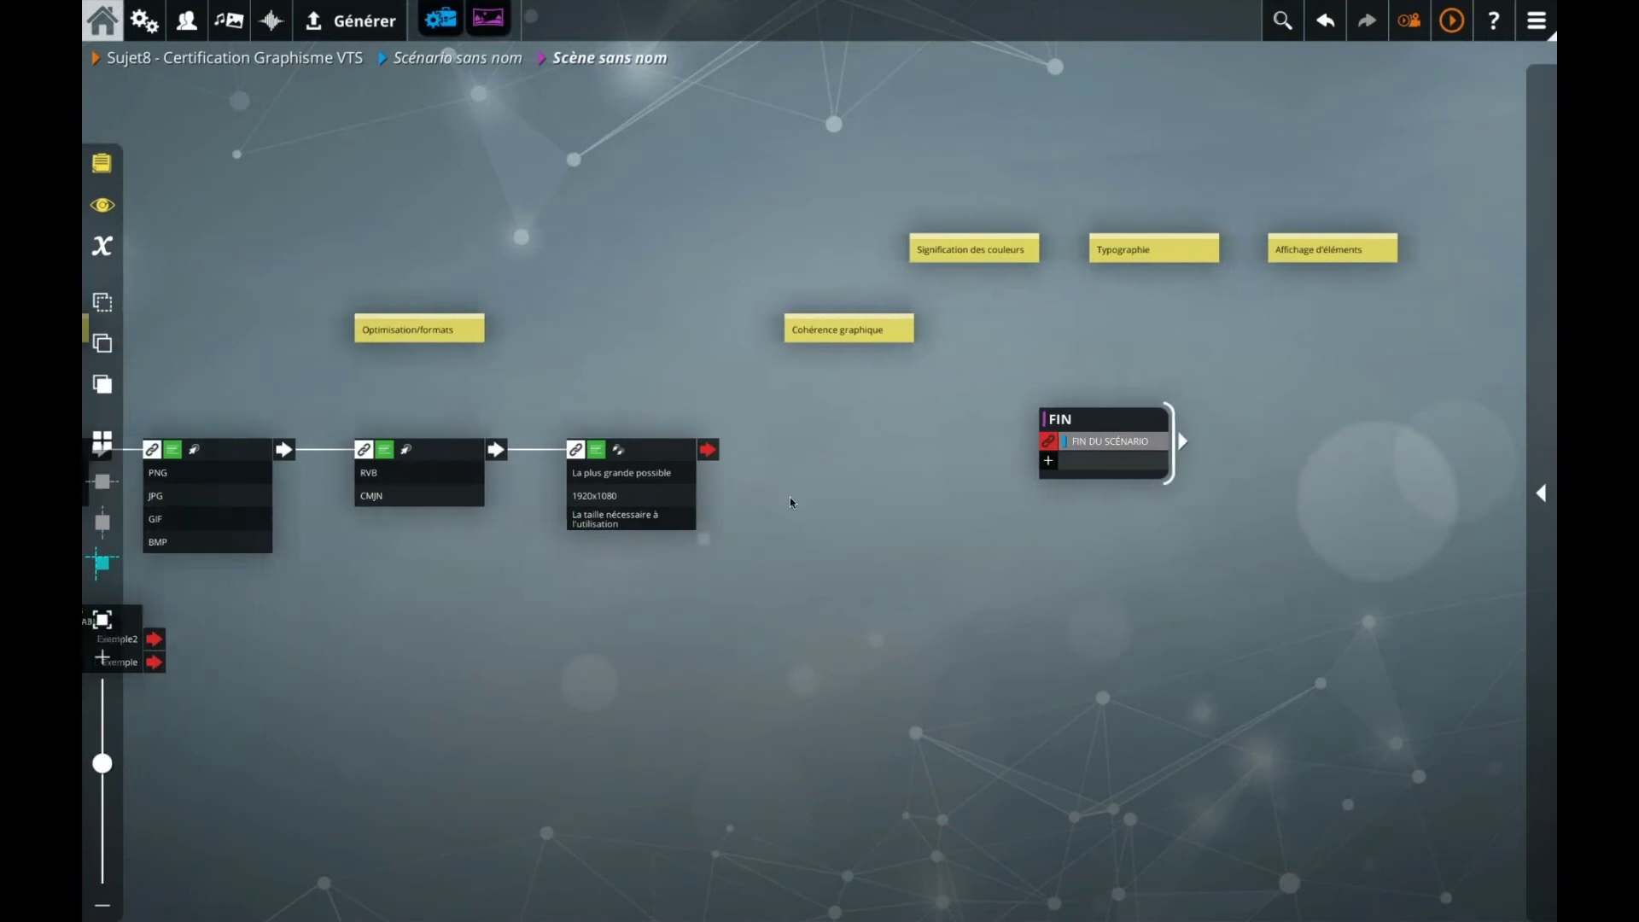
Step: Shift the FIN block further along and add a Quiz liste block under the Cohérence graphique note, linked after the image-size quiz
drag(1074, 418, 1143, 417)
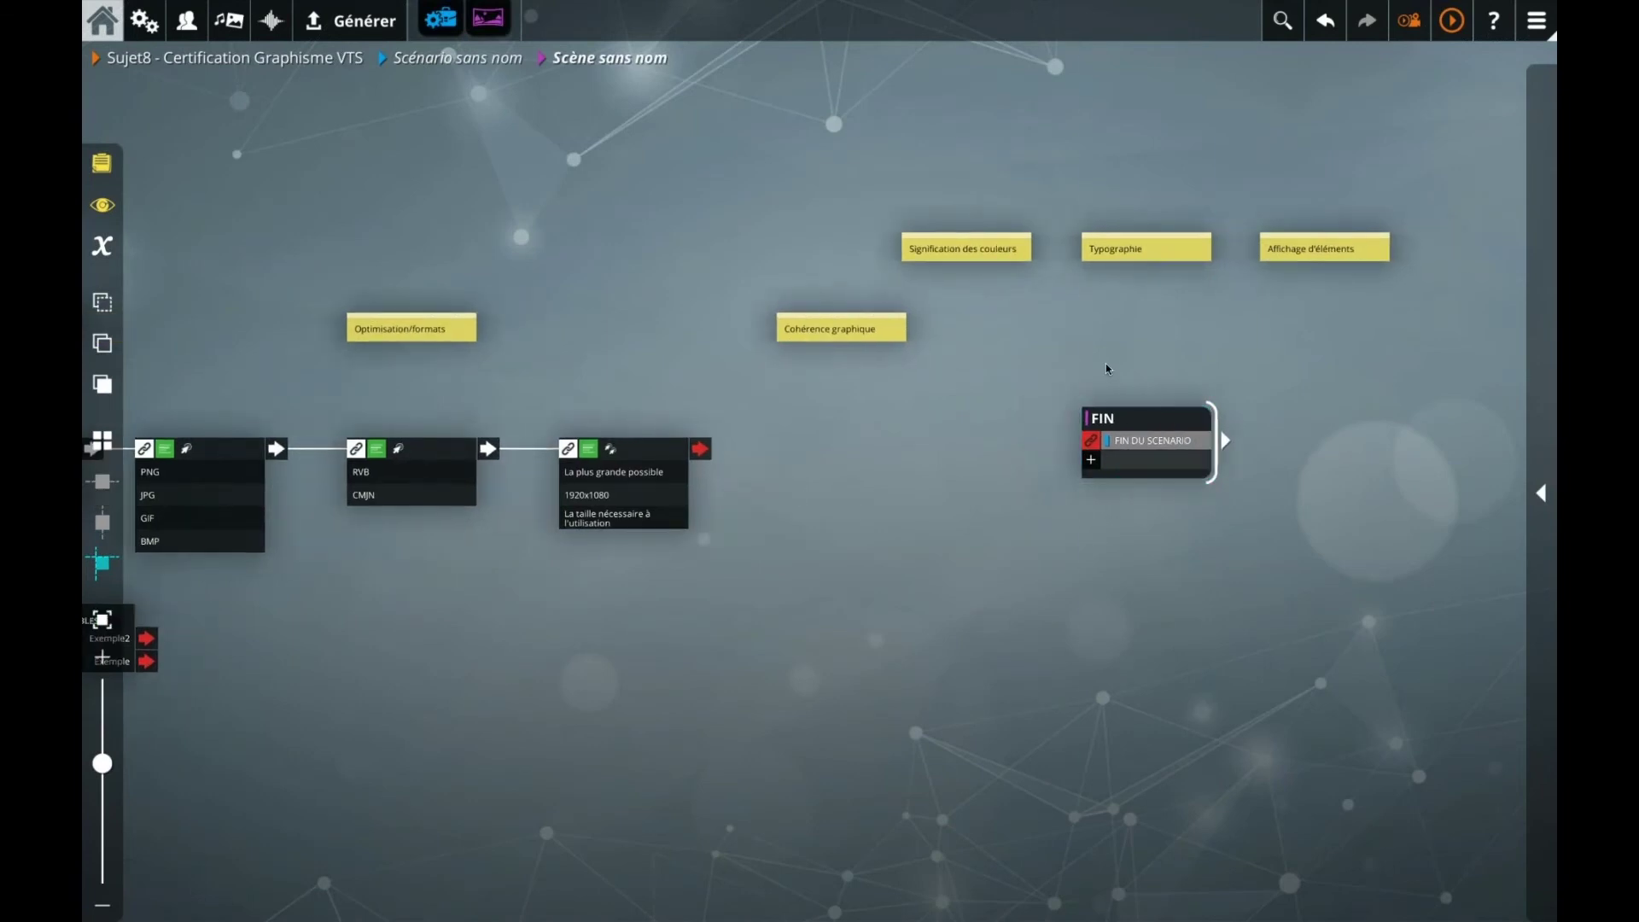
key(space)
drag(1414, 376, 861, 454)
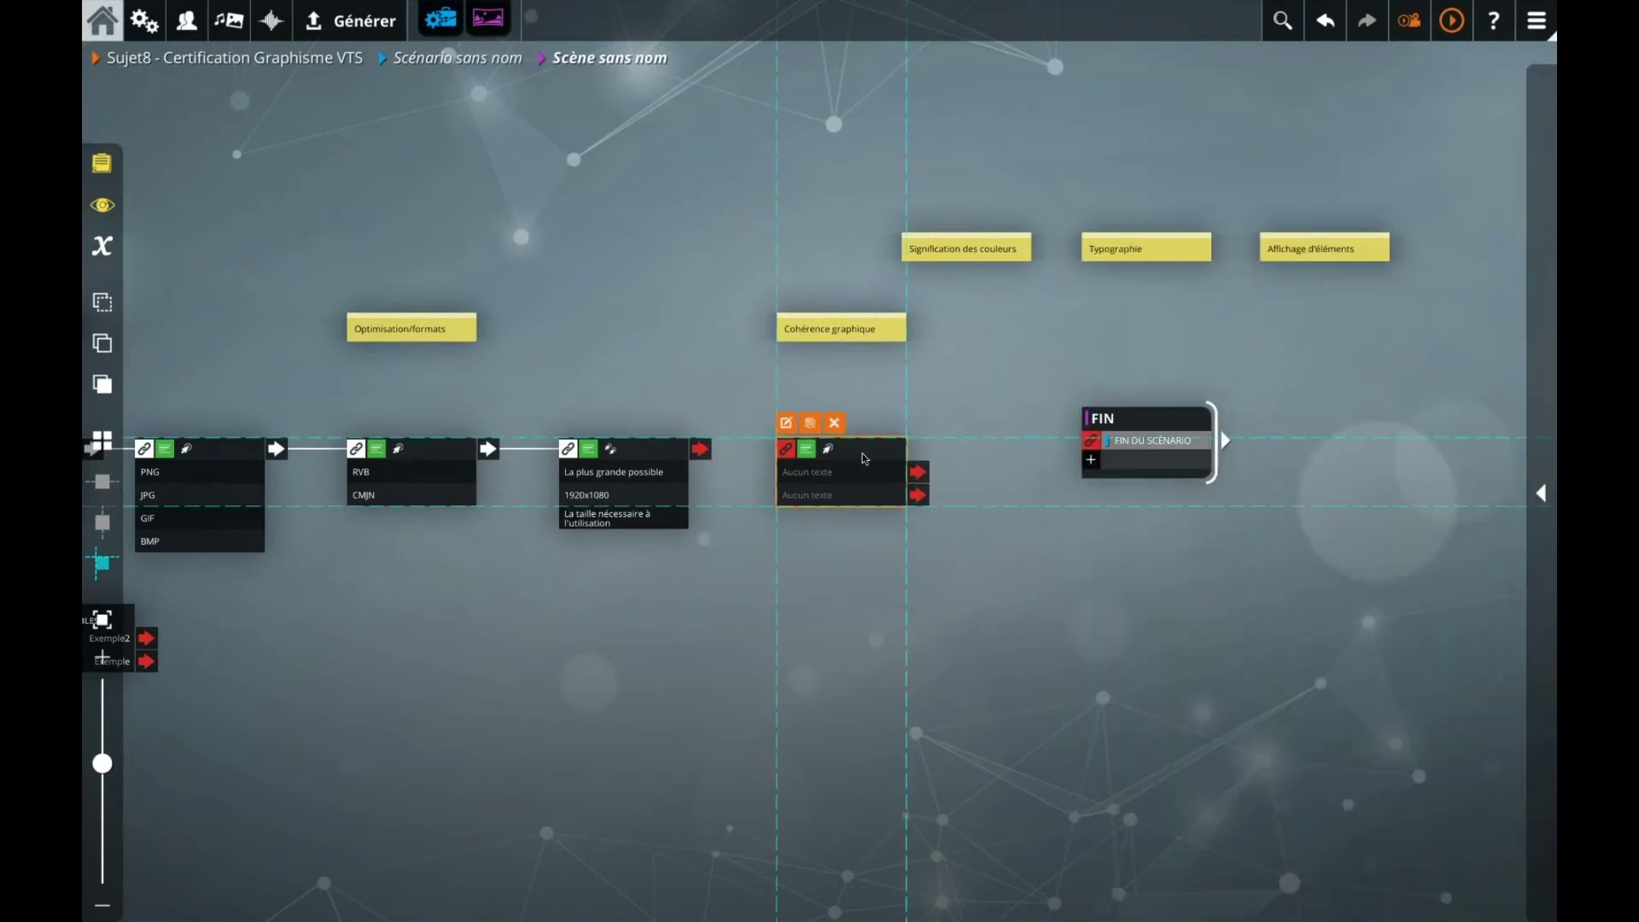
drag(712, 455, 854, 483)
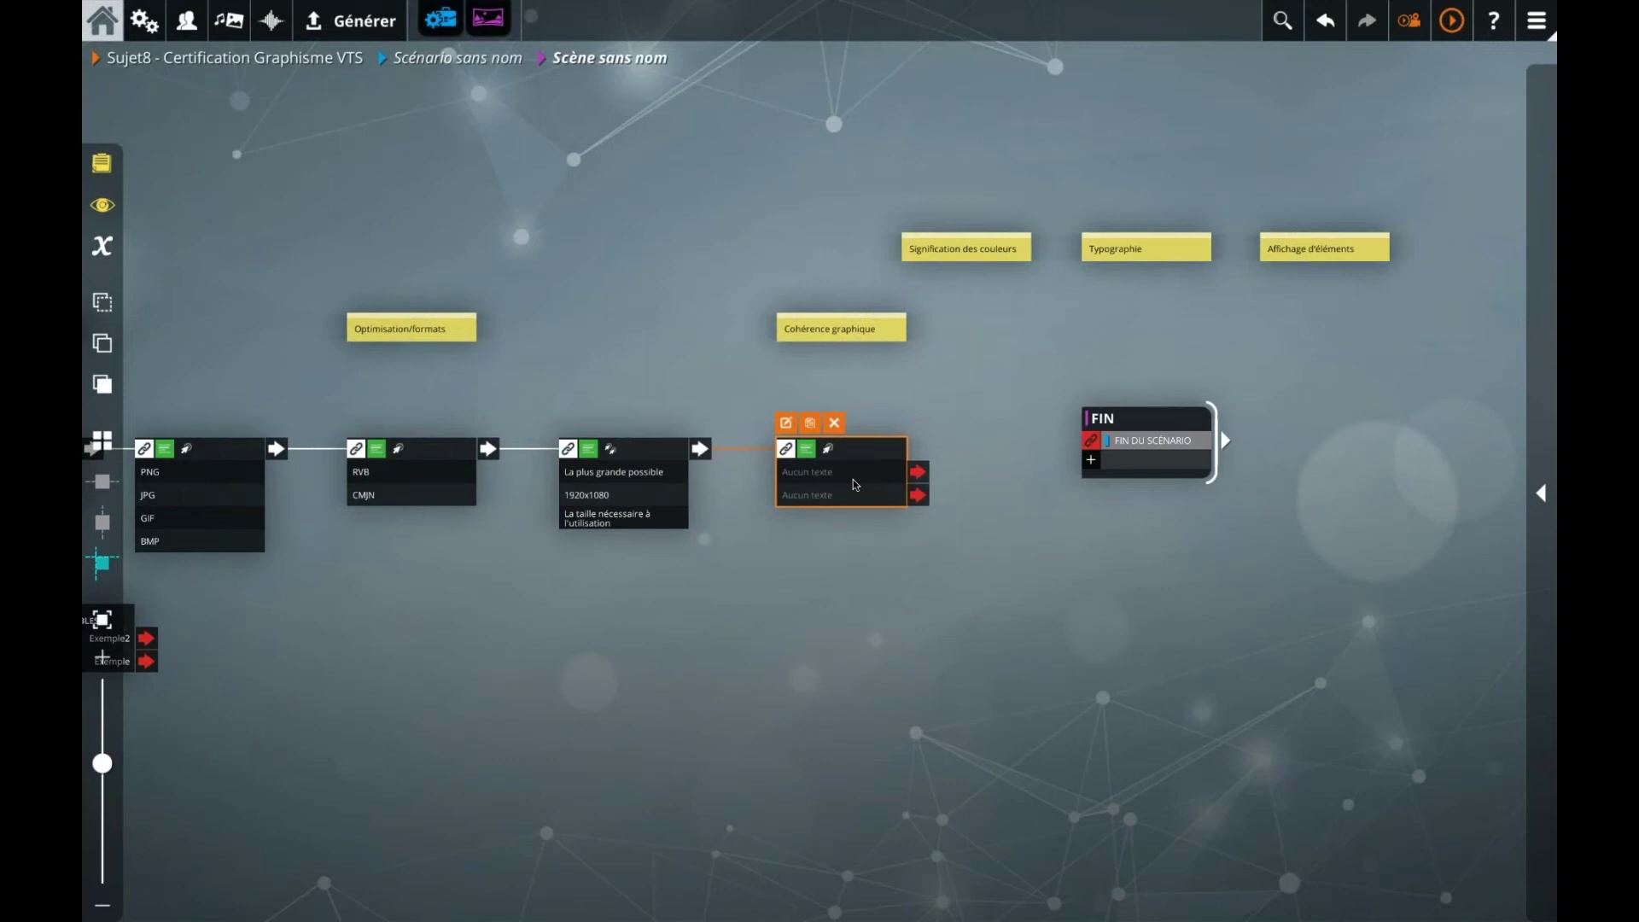
Step: Set the new list quiz's question to "Que dois-je respecter en termes de cohérence graphique ?"
double_click(853, 479)
click(241, 504)
text(Que dois-je respecter en termes de cohérence graphique ?)
Step: Fill in the first two choices with "Etablir une palette de couleurs et s'y tenir" and "Limiter le nombre de différence de tailles des textes"
click(642, 360)
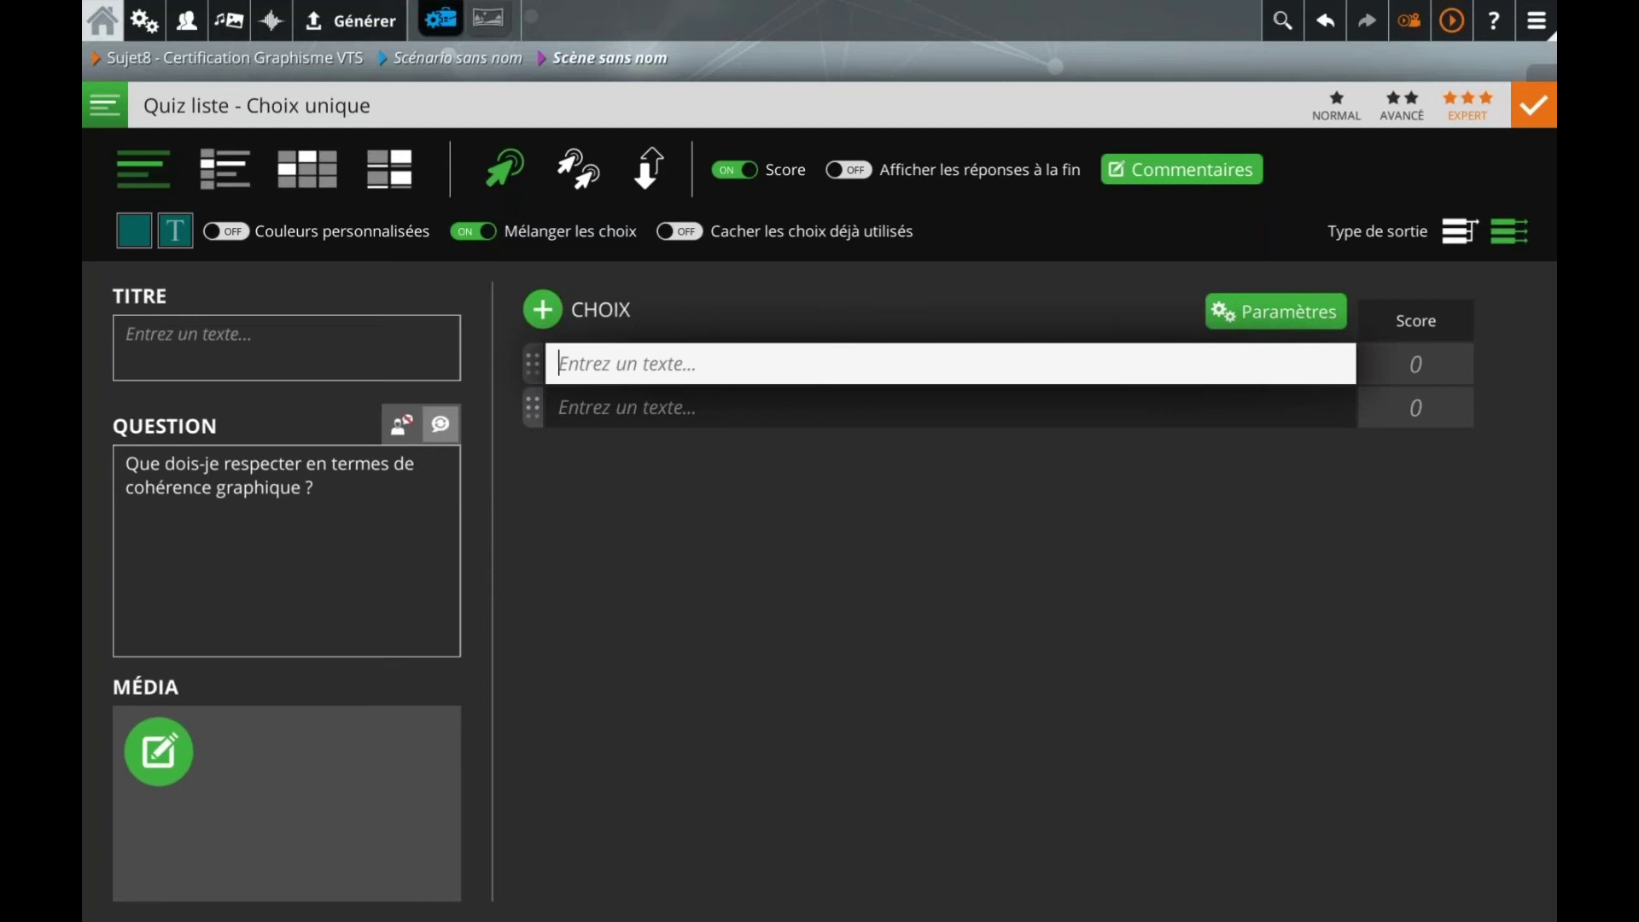
text(Etablir une palette de couleurs et s'y tenir)
click(578, 374)
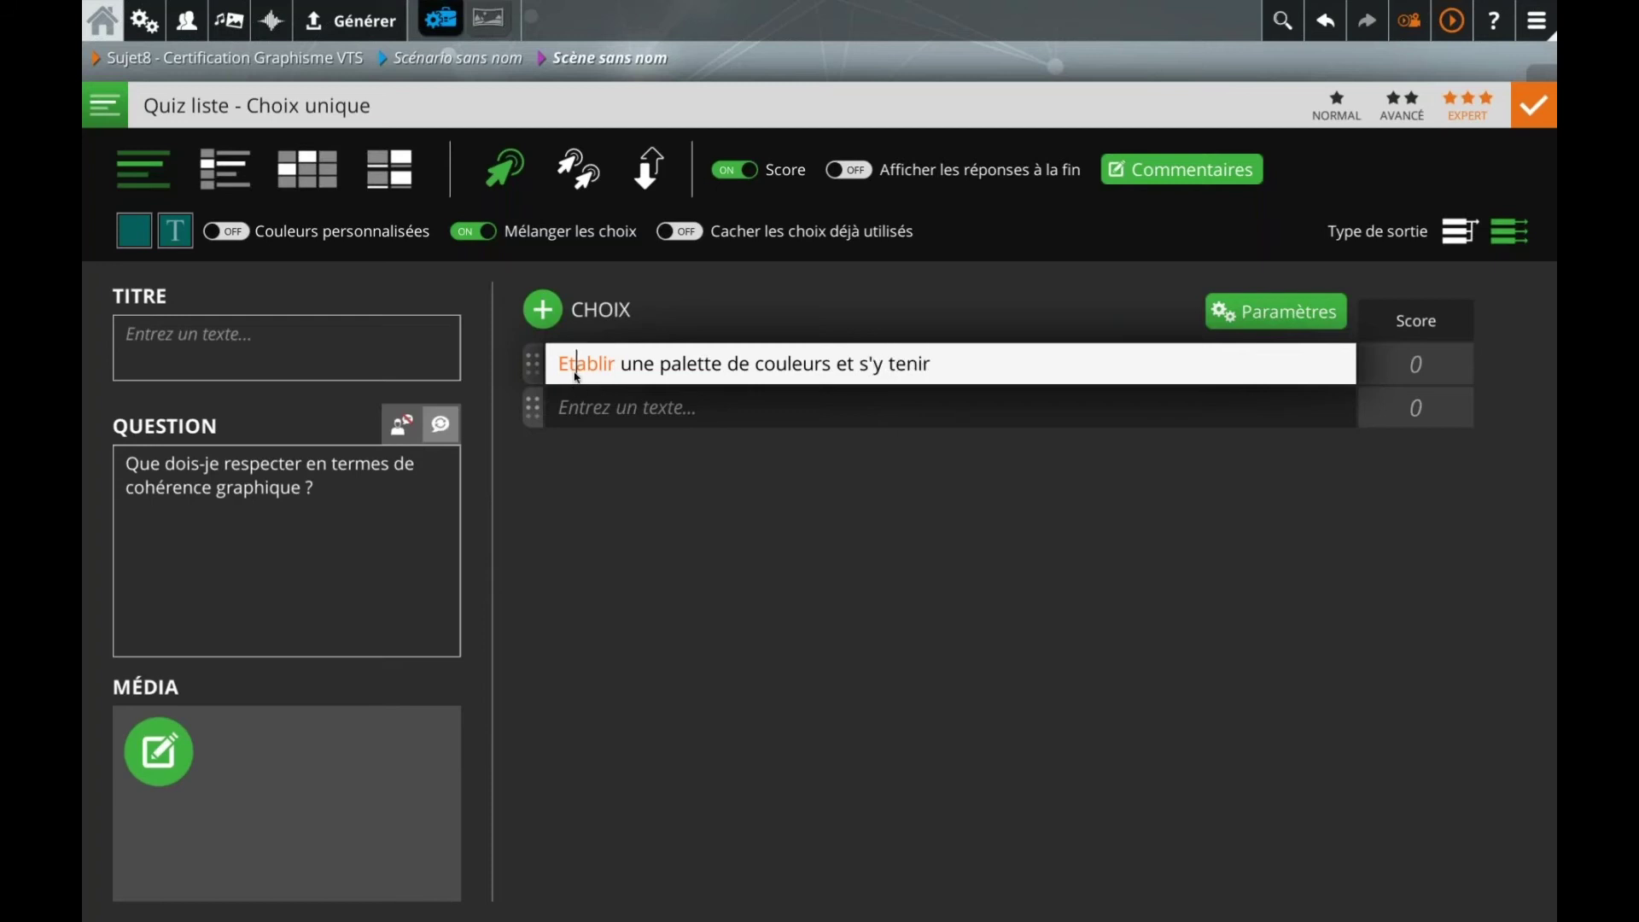
click(611, 418)
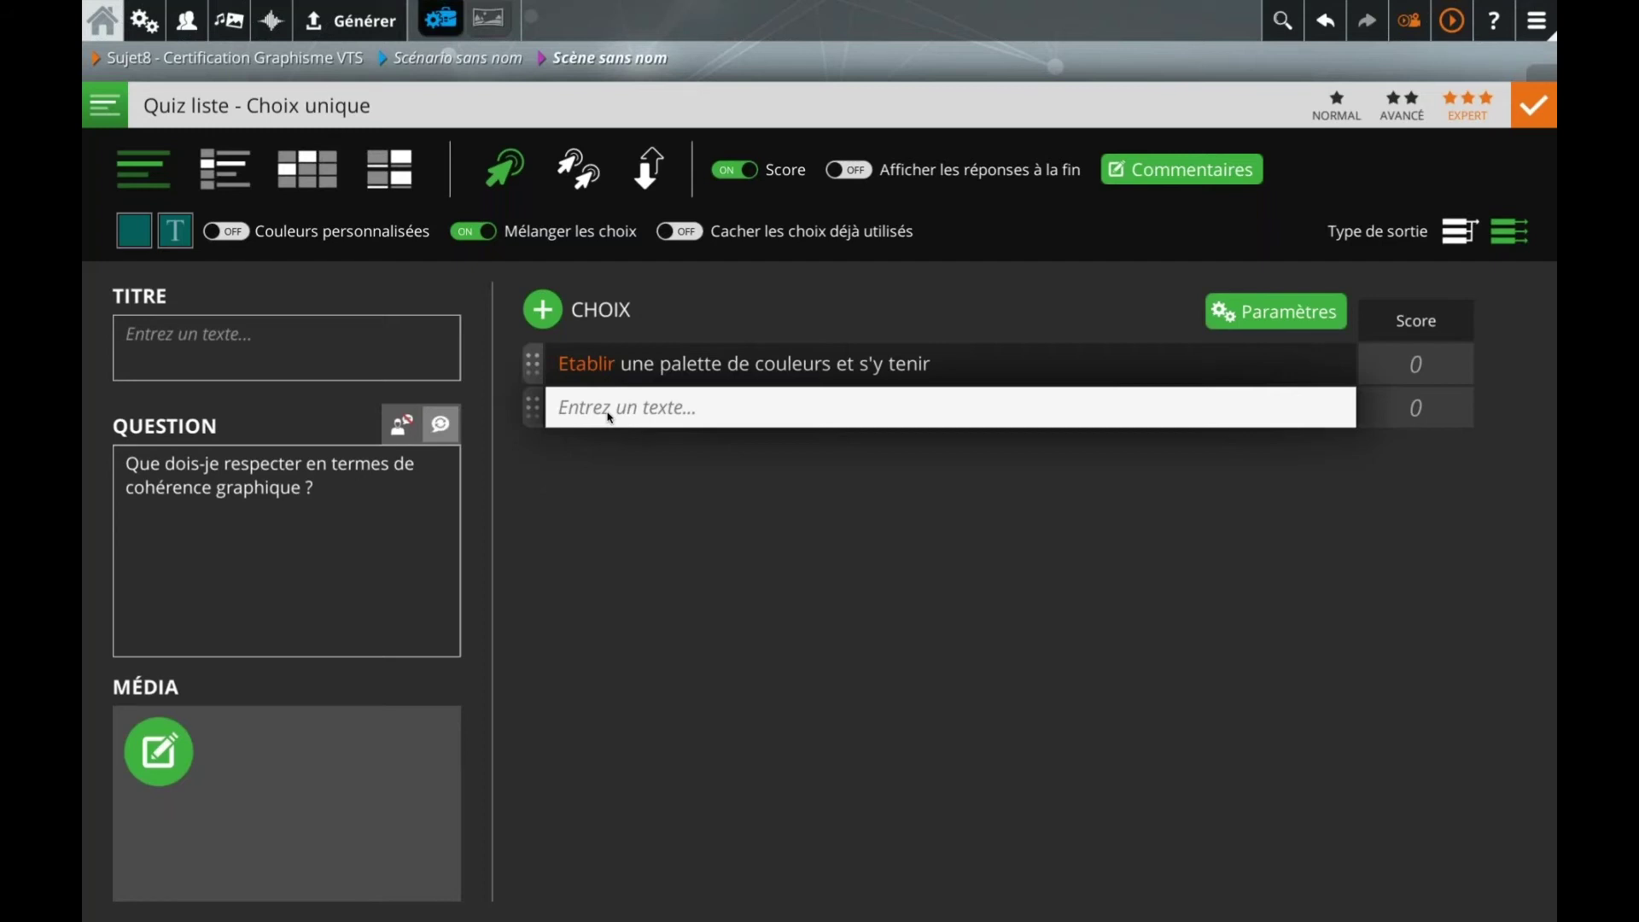
text(Limiter le)
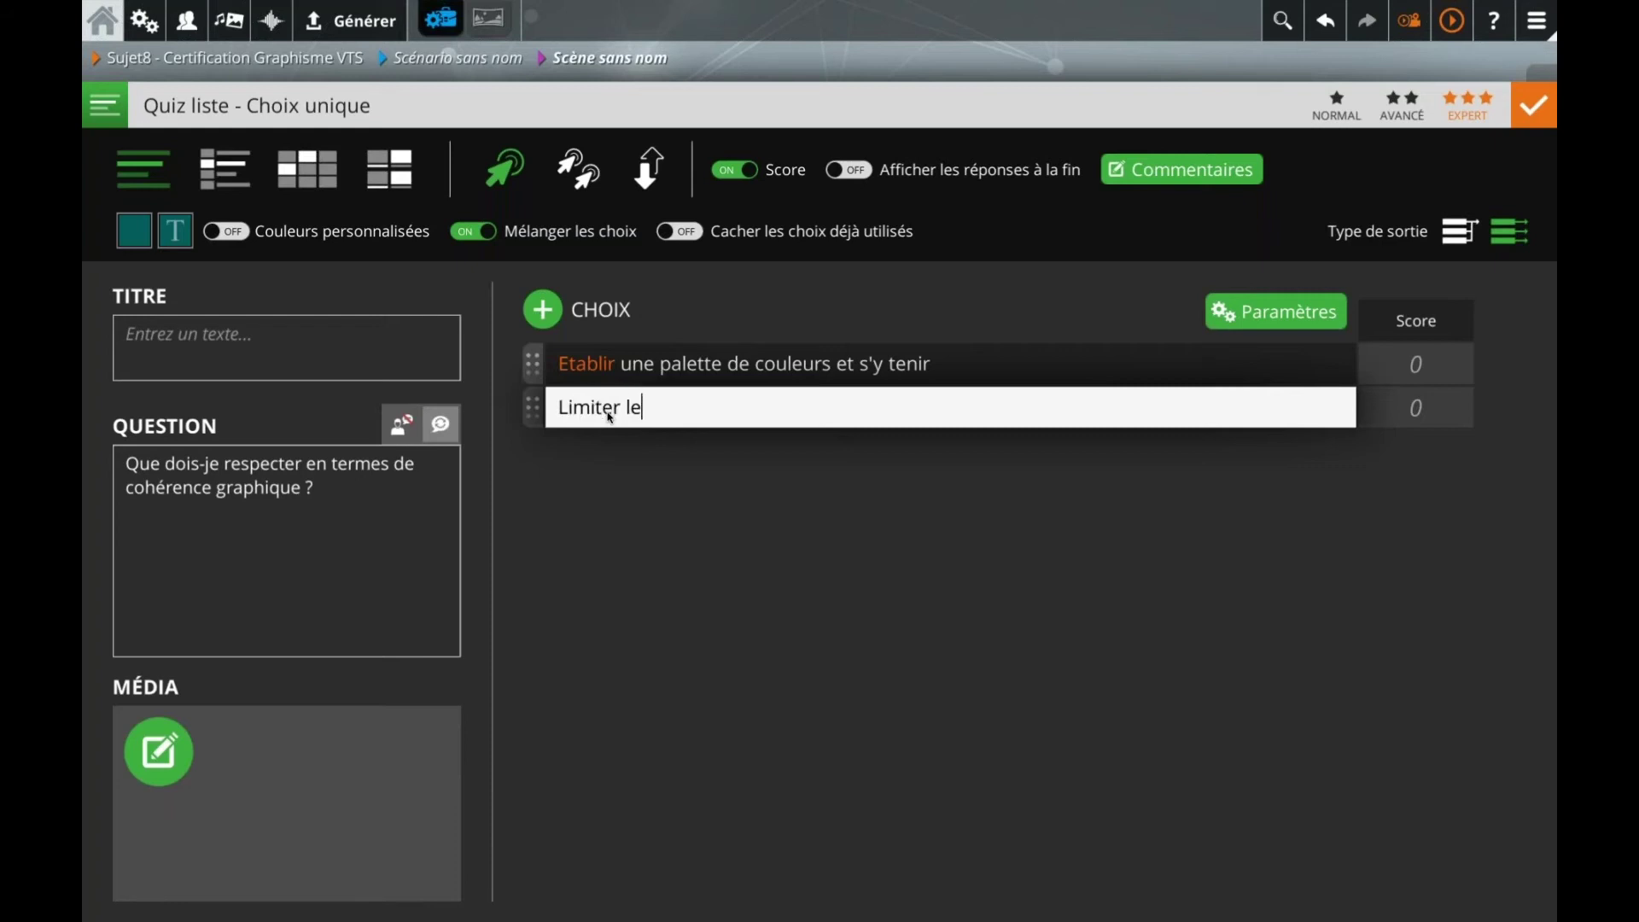
text( nombre de différence de taille)
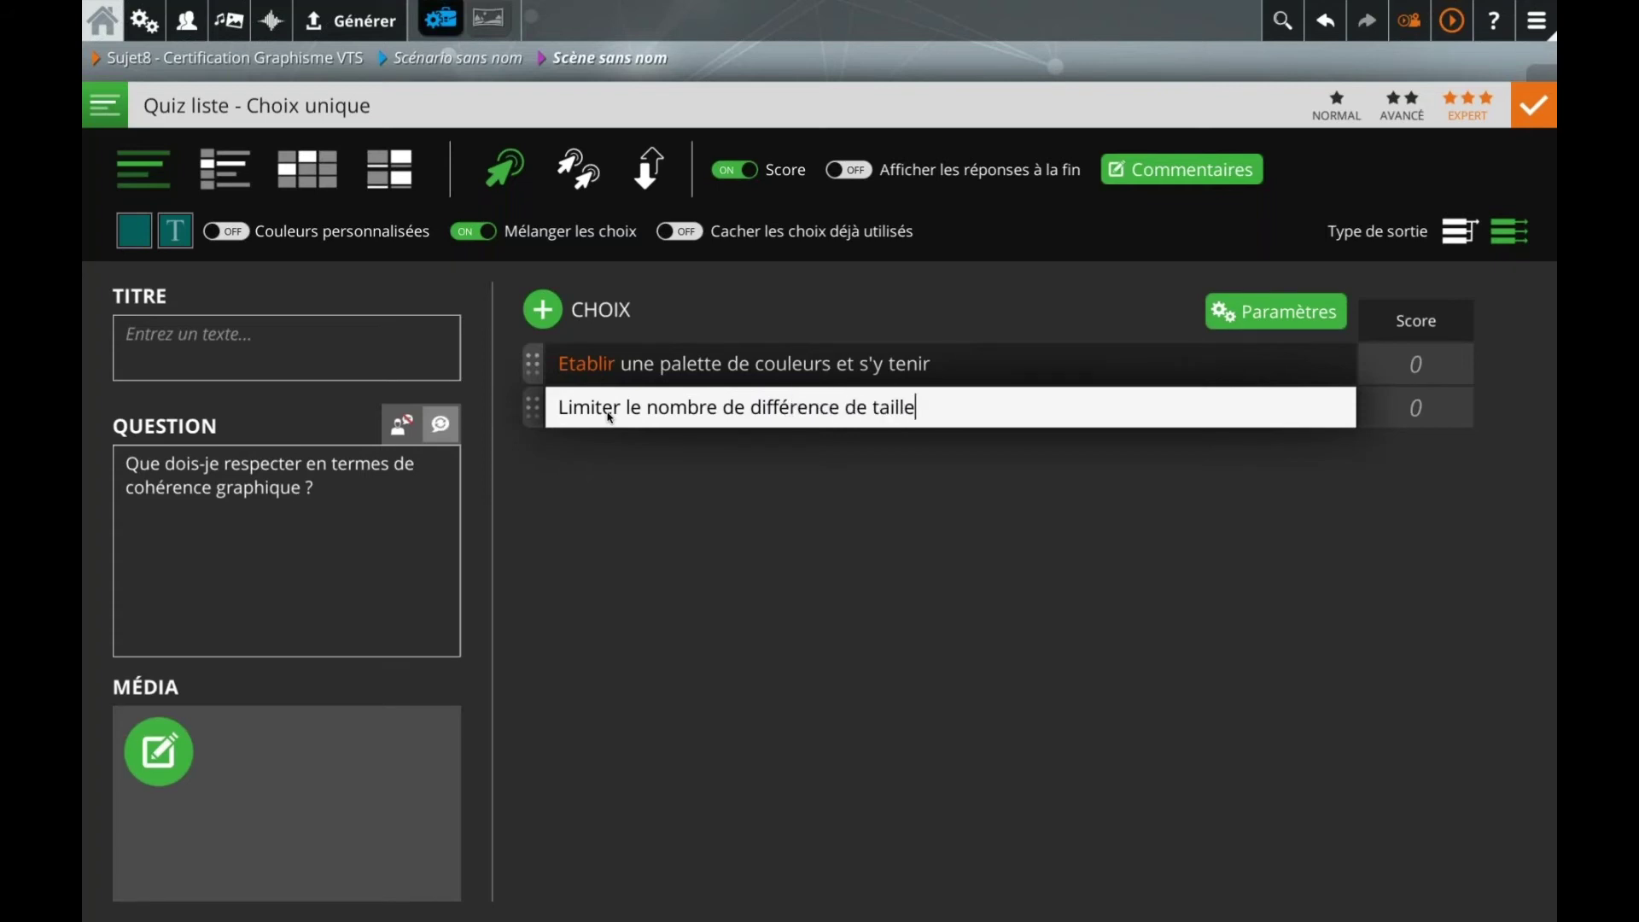
text(s des textes)
click(603, 498)
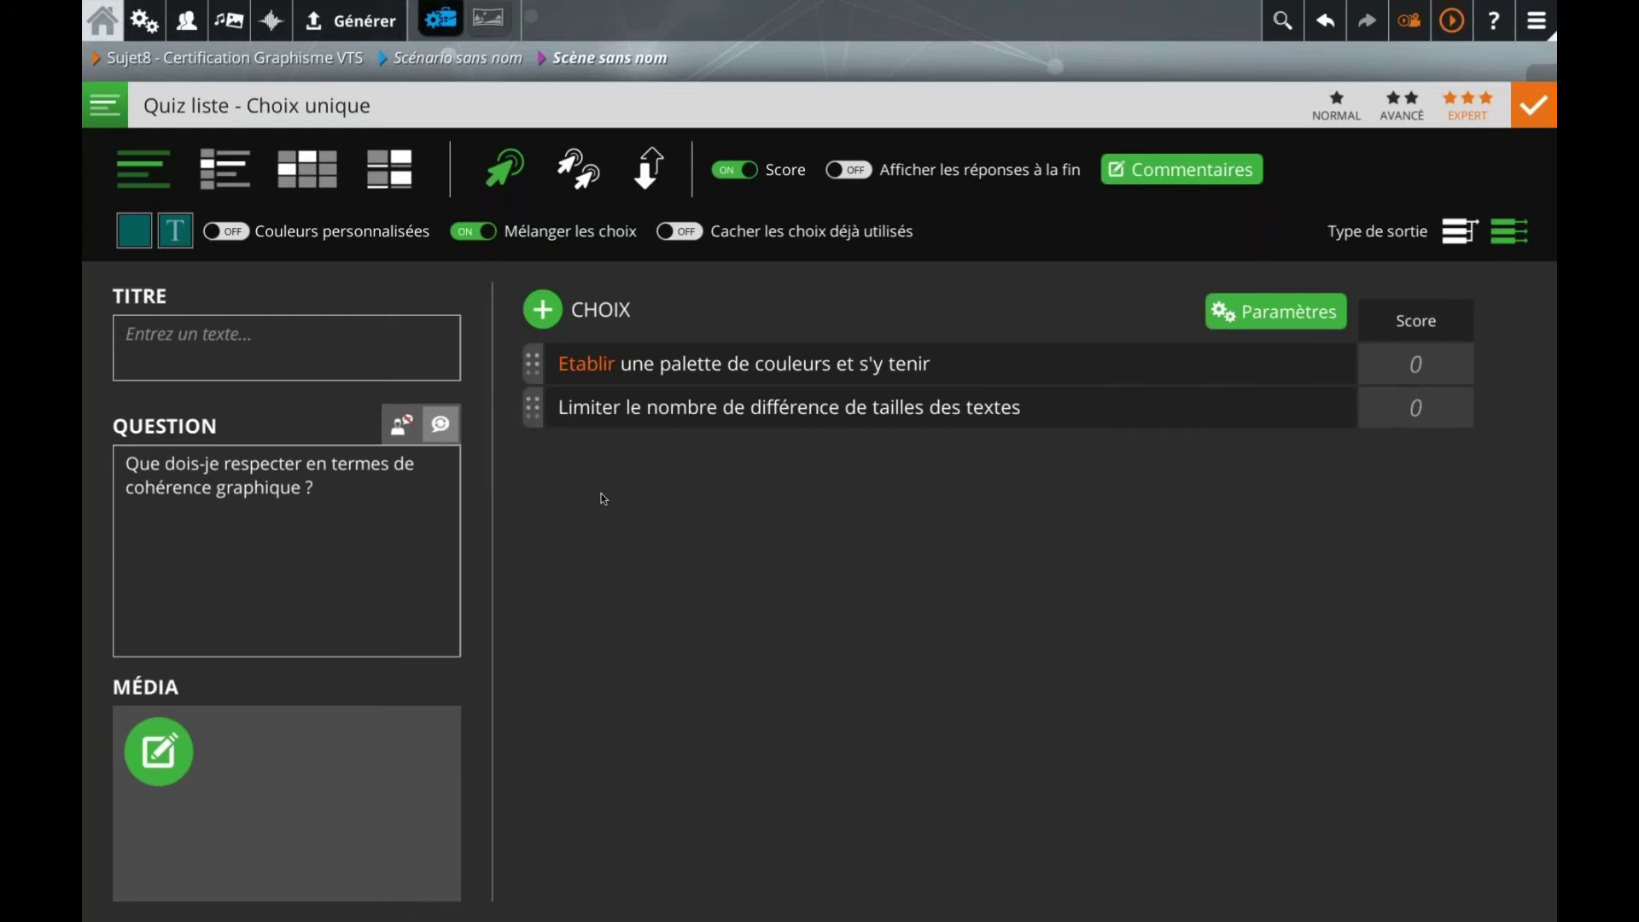
click(614, 374)
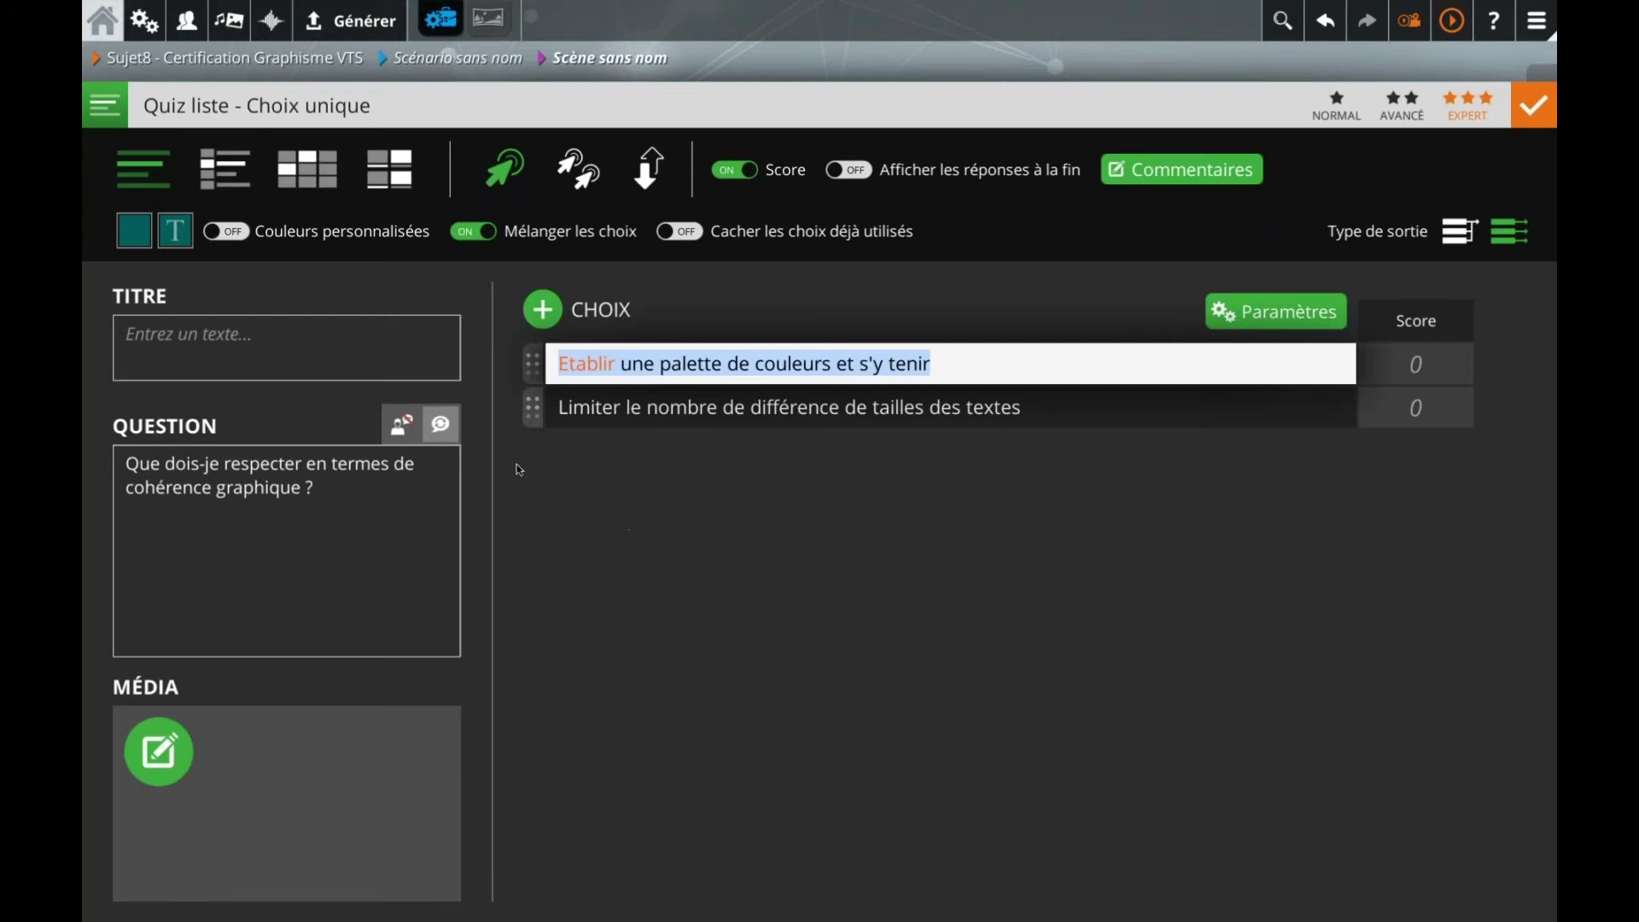
click(542, 469)
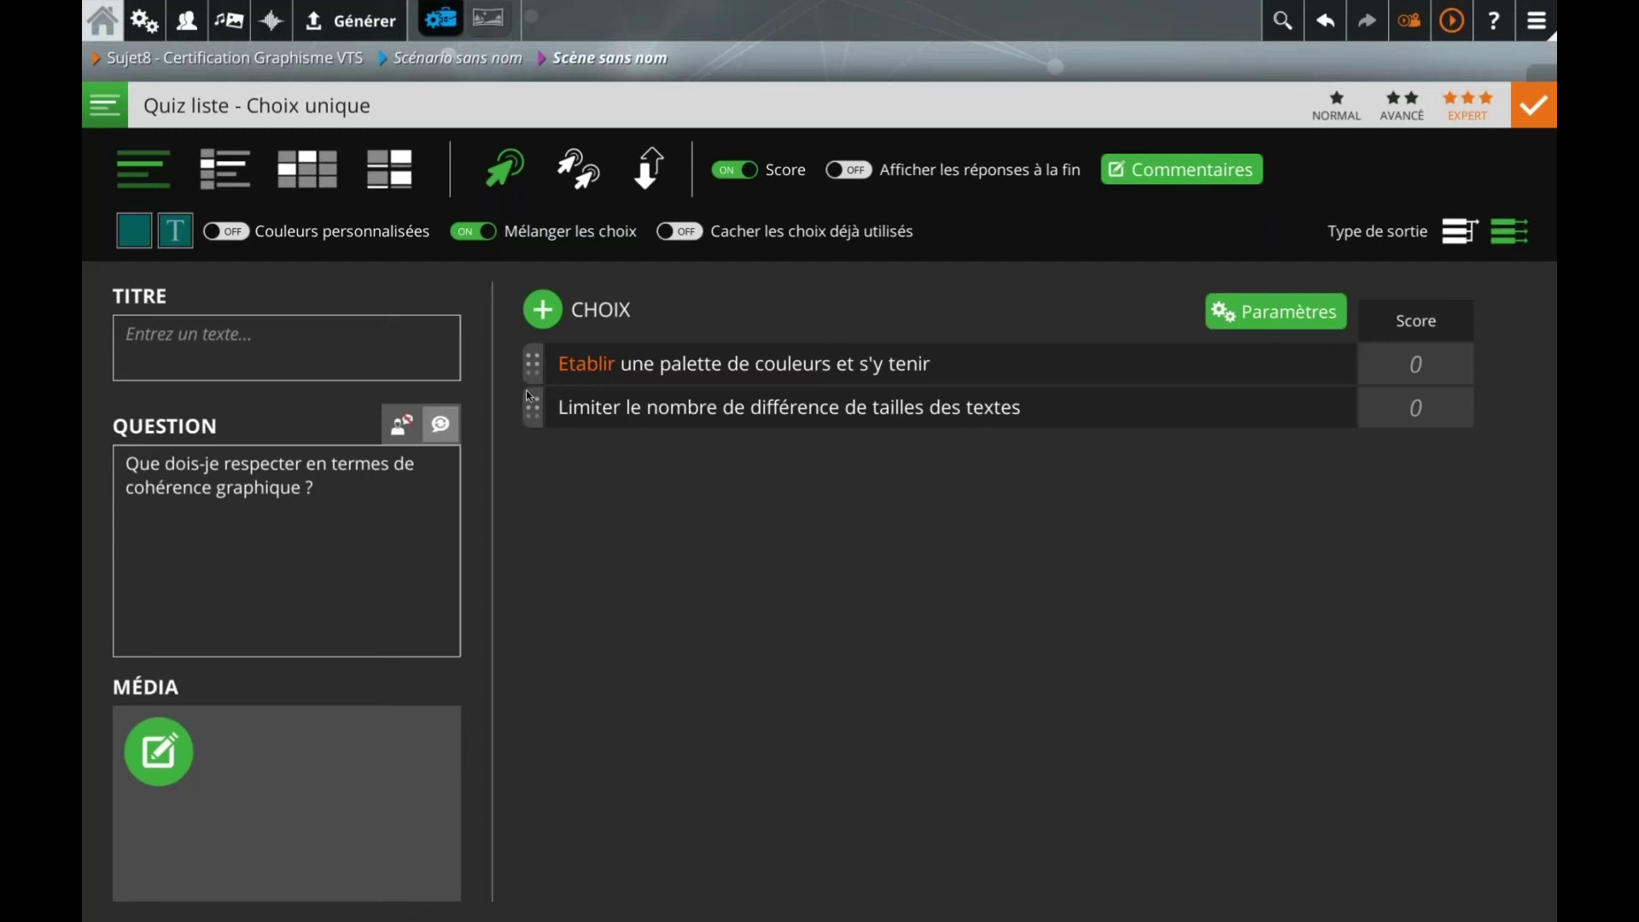
Step: Add a third choice reading "3 couleurs principales maximum" to the graphic-coherence quiz
click(543, 320)
click(604, 451)
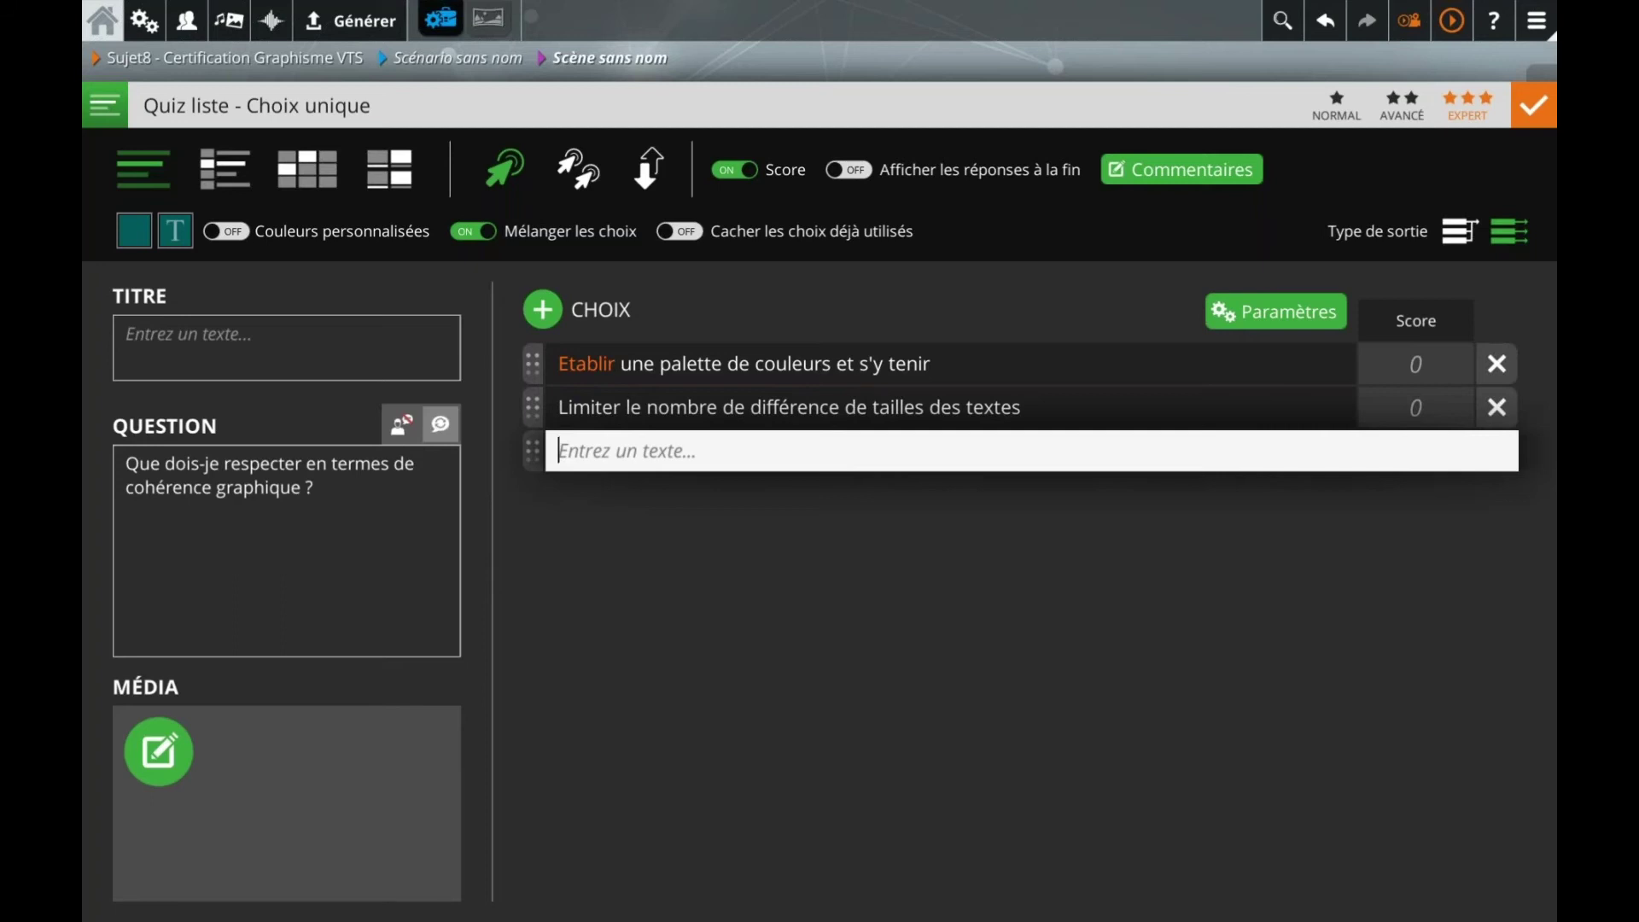
text(3 couleurs)
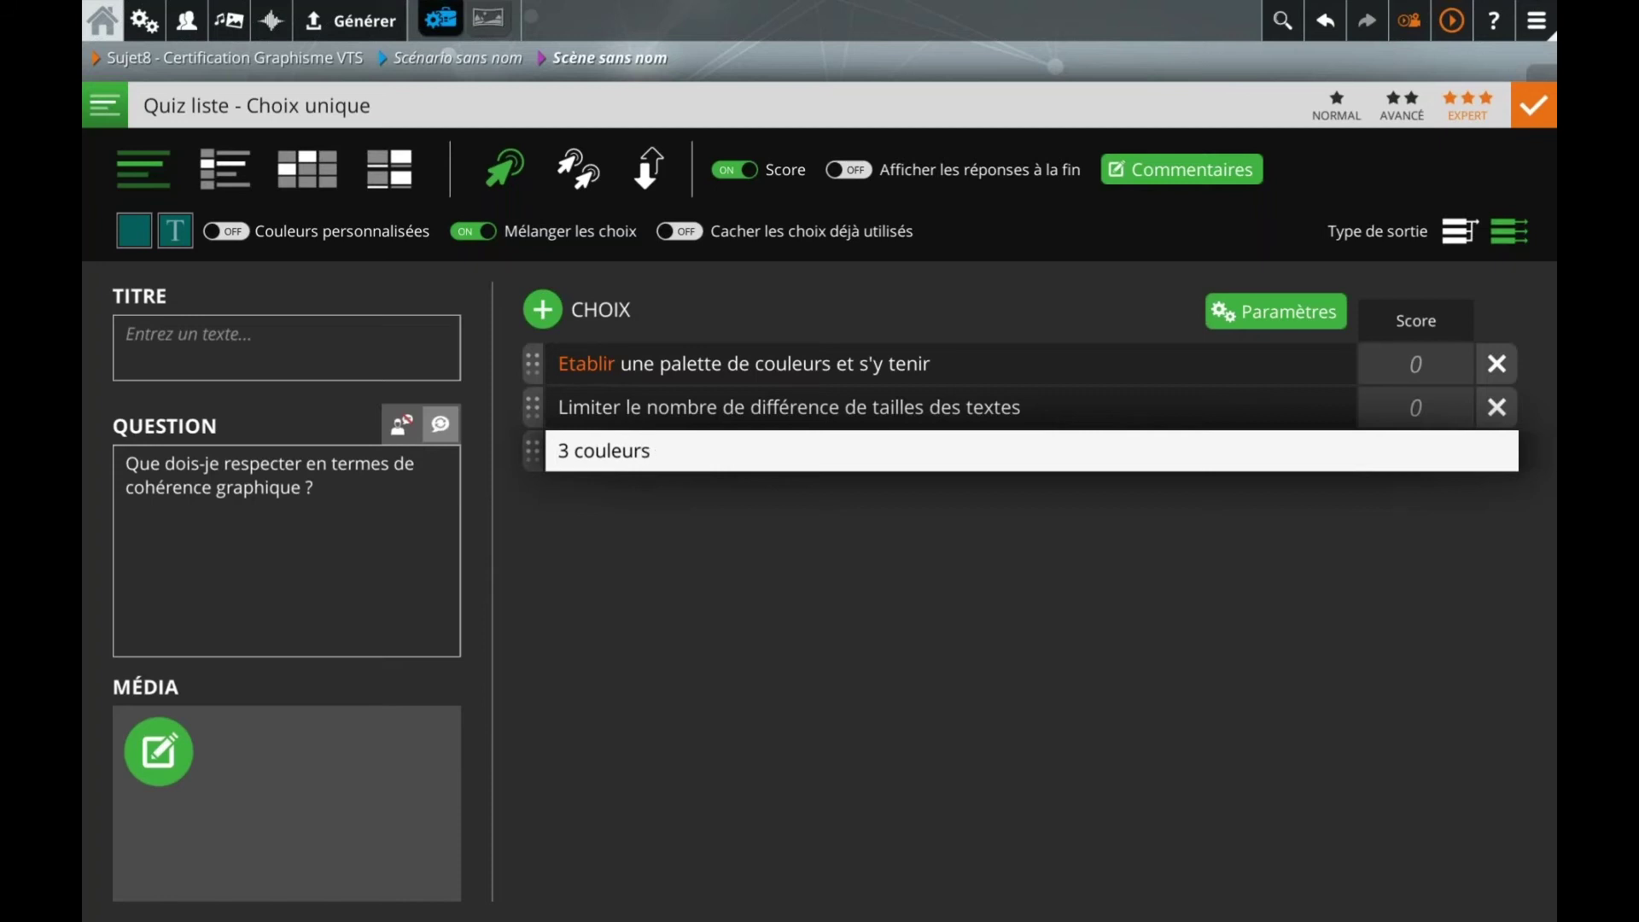
text( principales maximum)
click(612, 554)
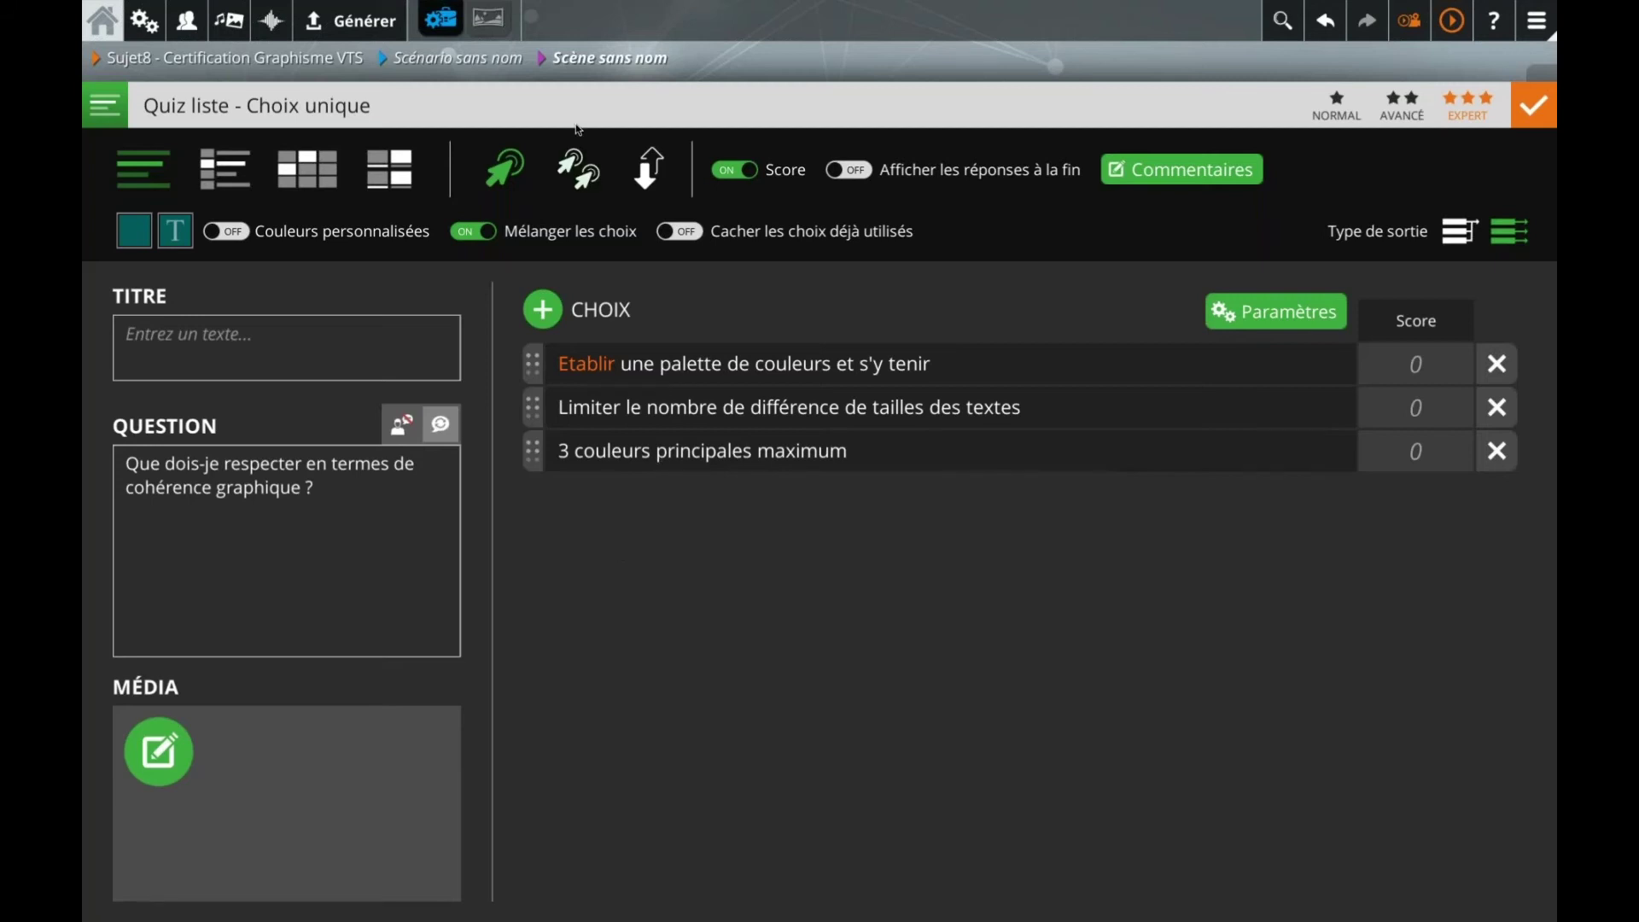
Step: Switch the graphic-coherence quiz to multiple choice and add a fourth choice reading "Utiliser les mêmes formes pour différents éléments"
click(579, 174)
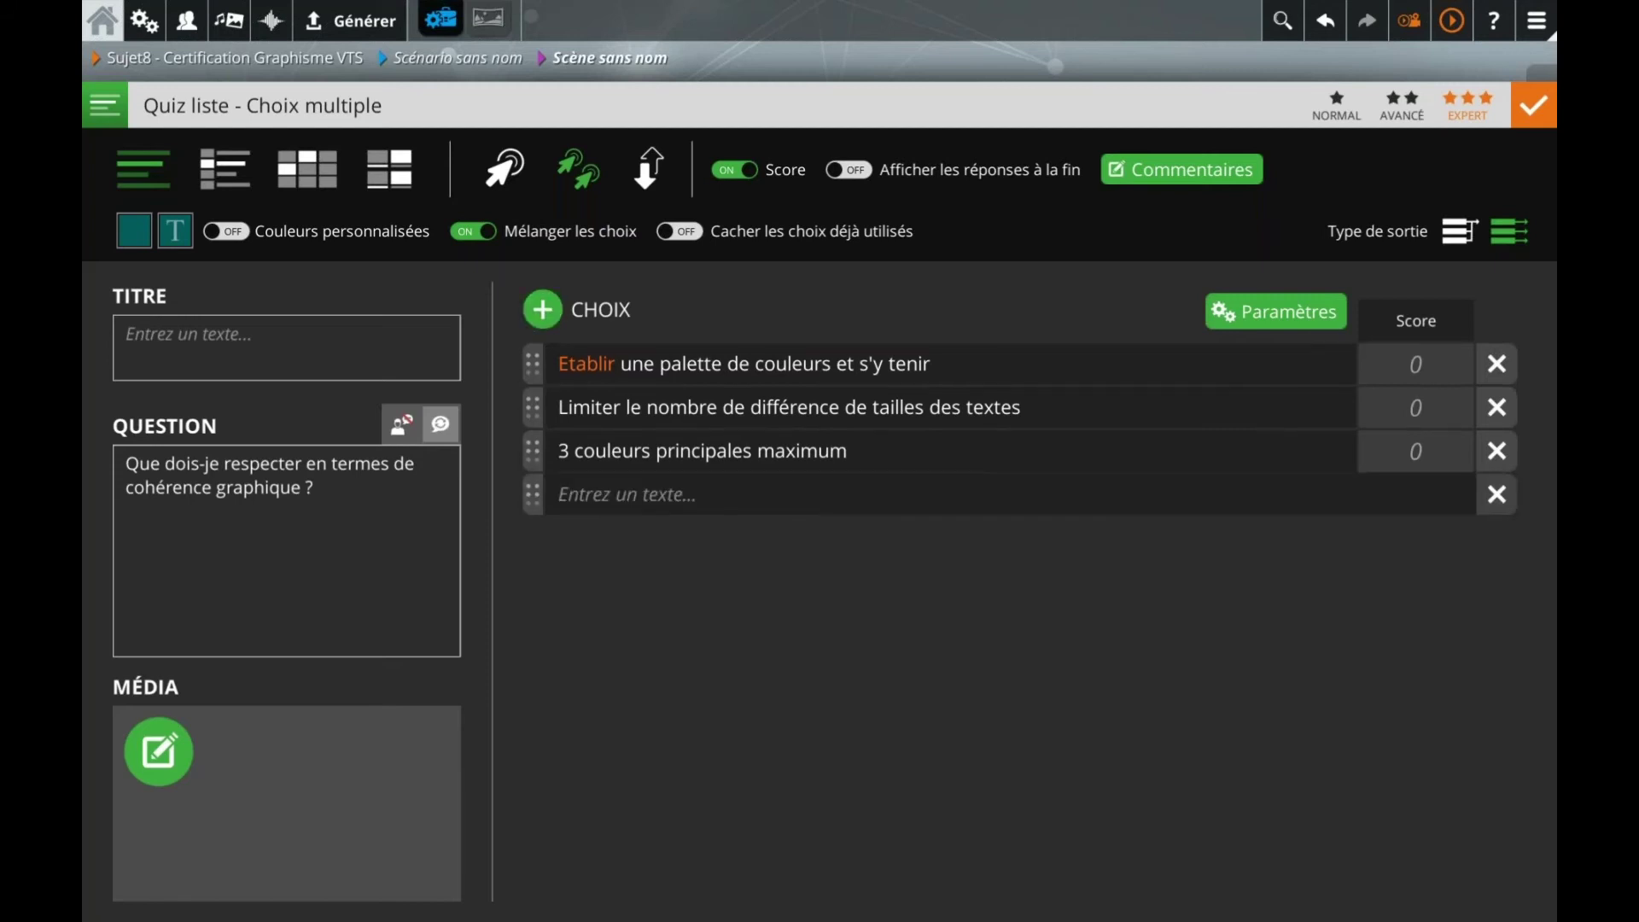
click(597, 493)
text(Utiliser )
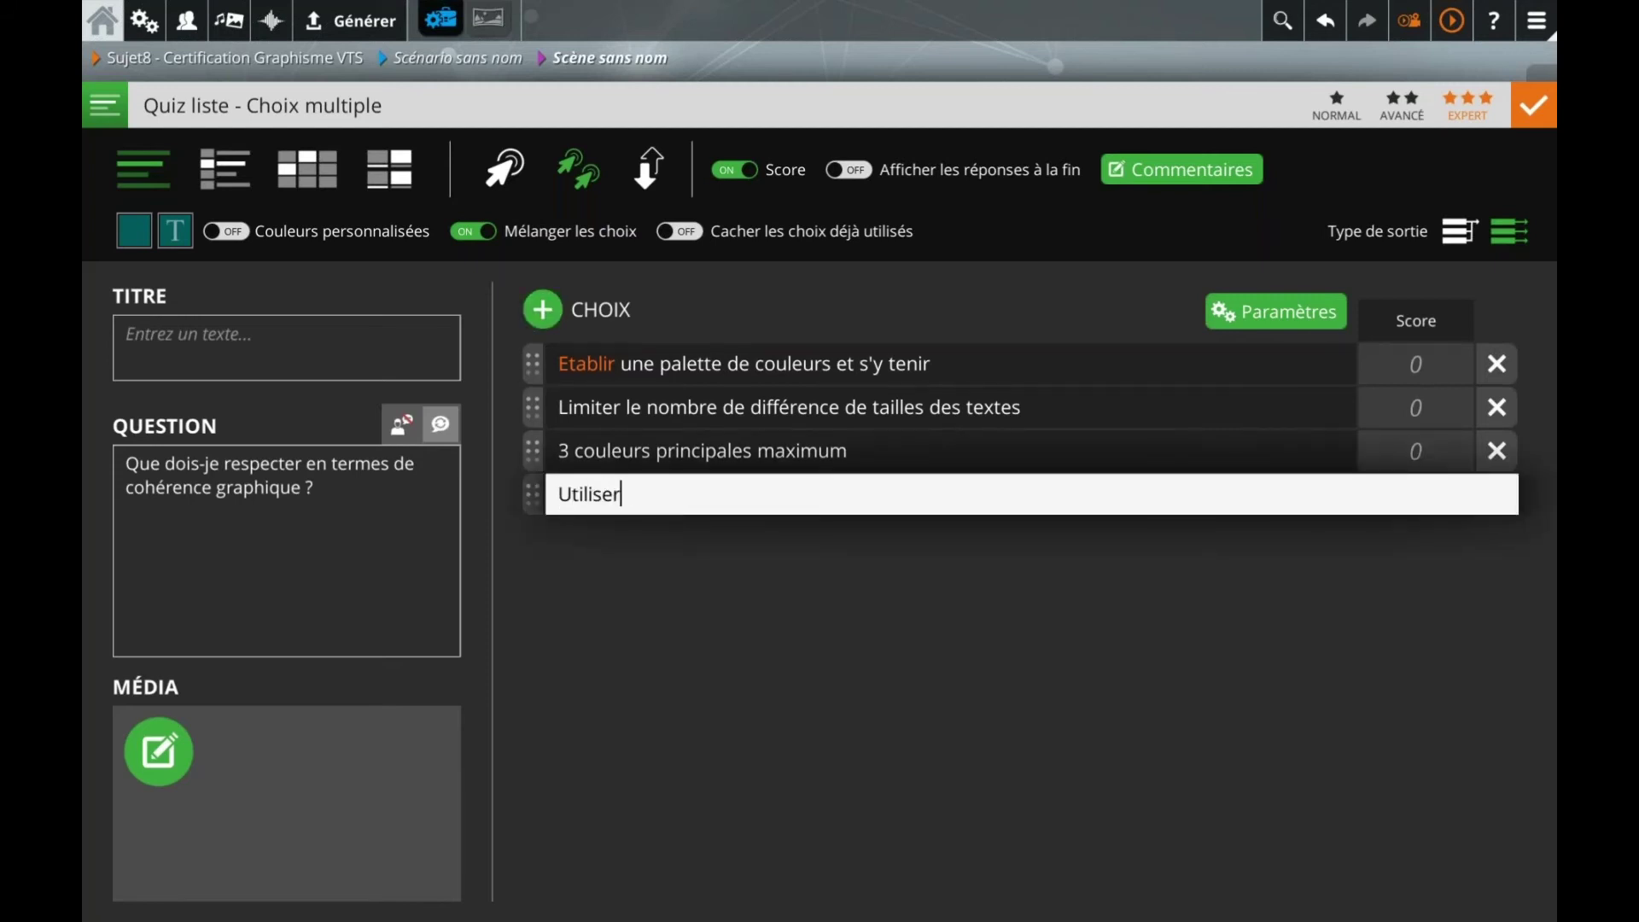
text(les mêmes formes )
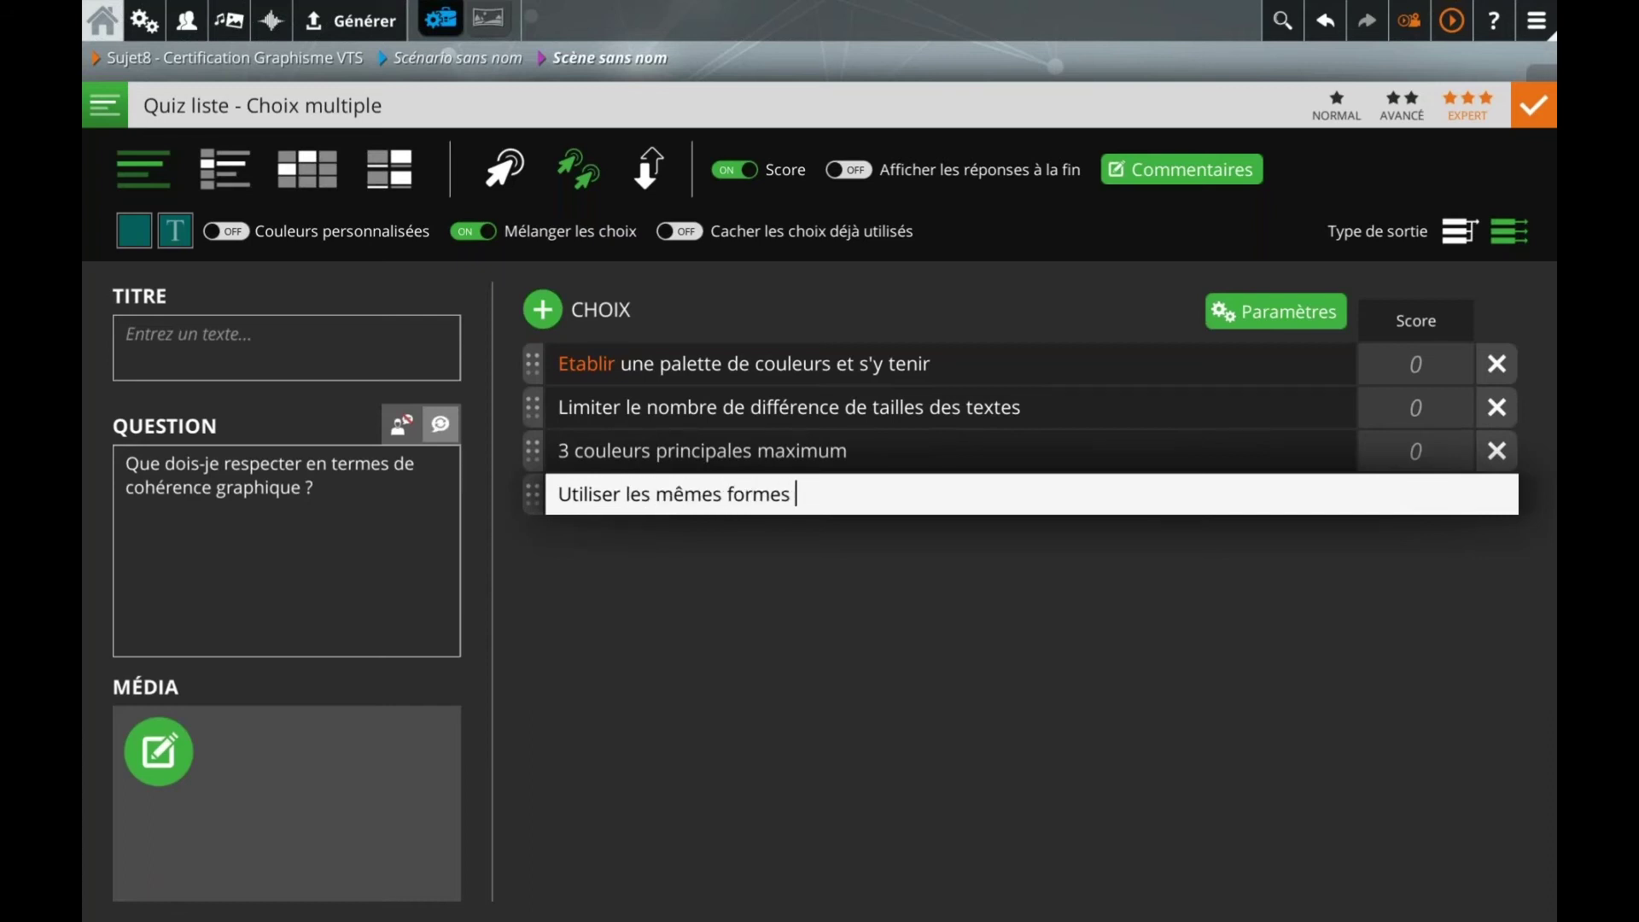
text(pour différents éléments)
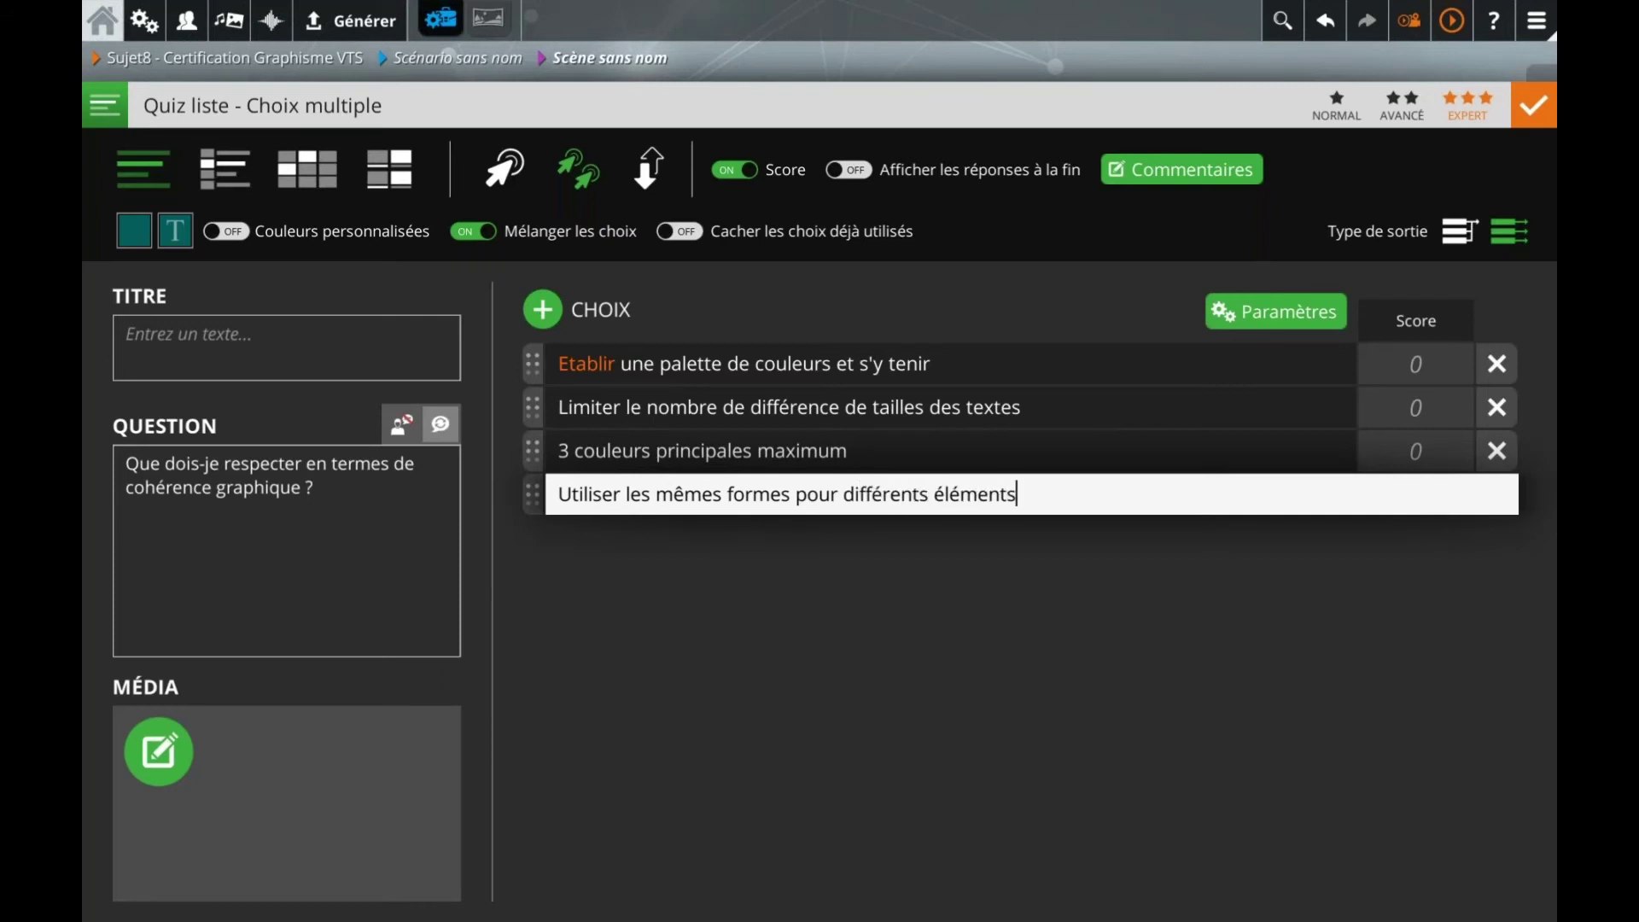
click(719, 587)
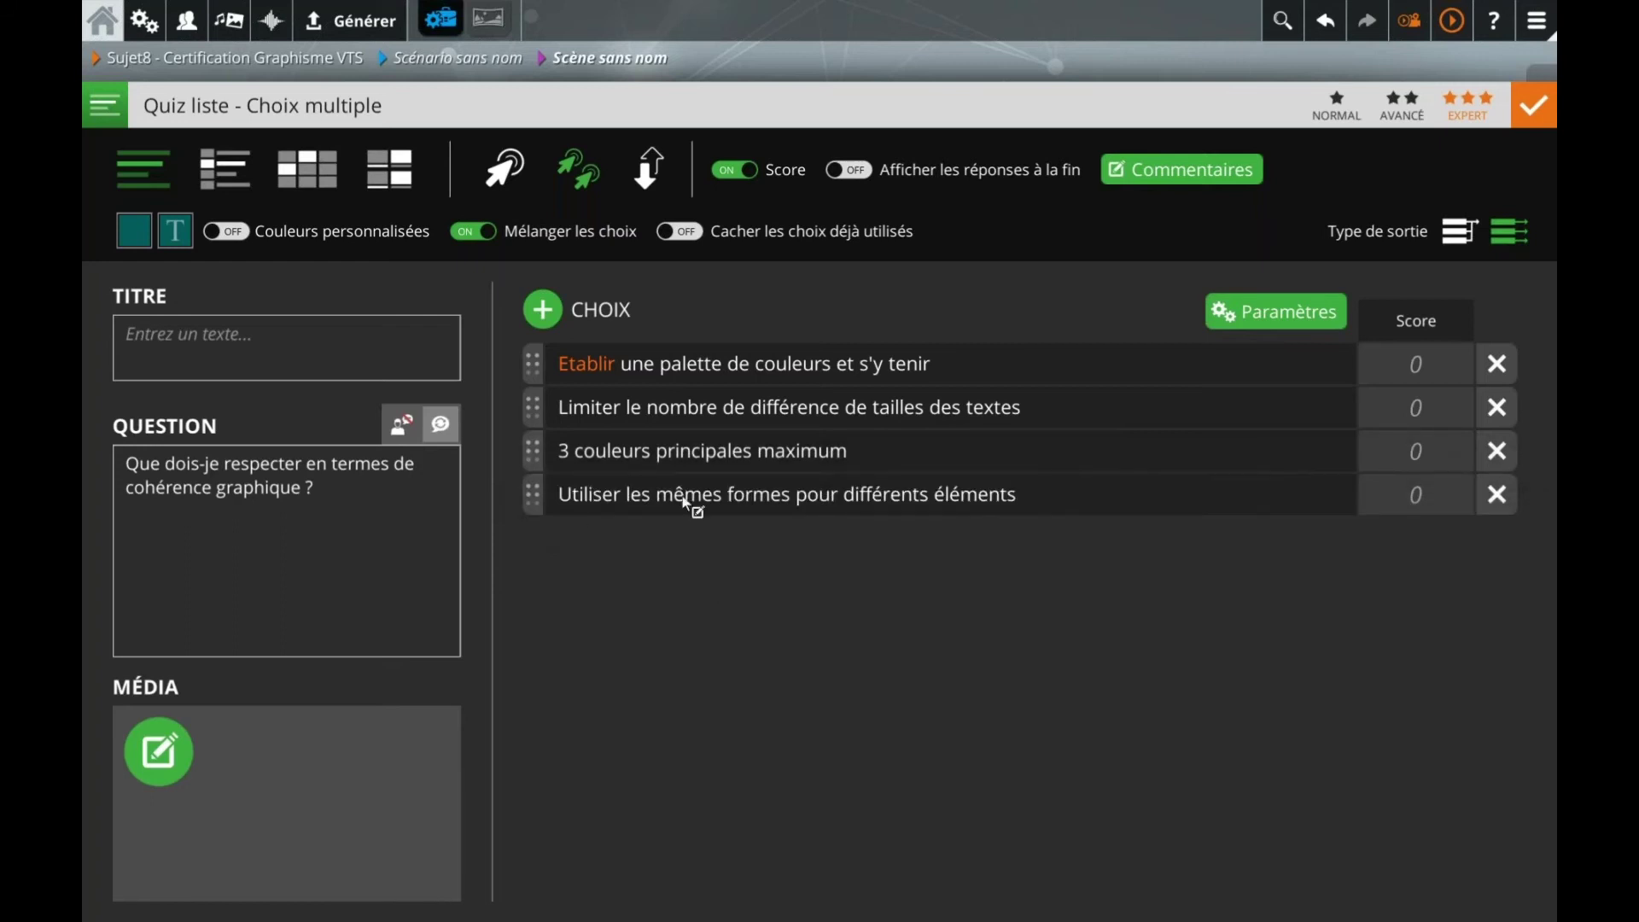
Step: Give the first three choices a score of 1 each and set the quiz to a single common output
click(641, 501)
click(925, 589)
click(1426, 455)
text(1)
key(Up)
text(1)
key(Up)
text(1)
click(1183, 627)
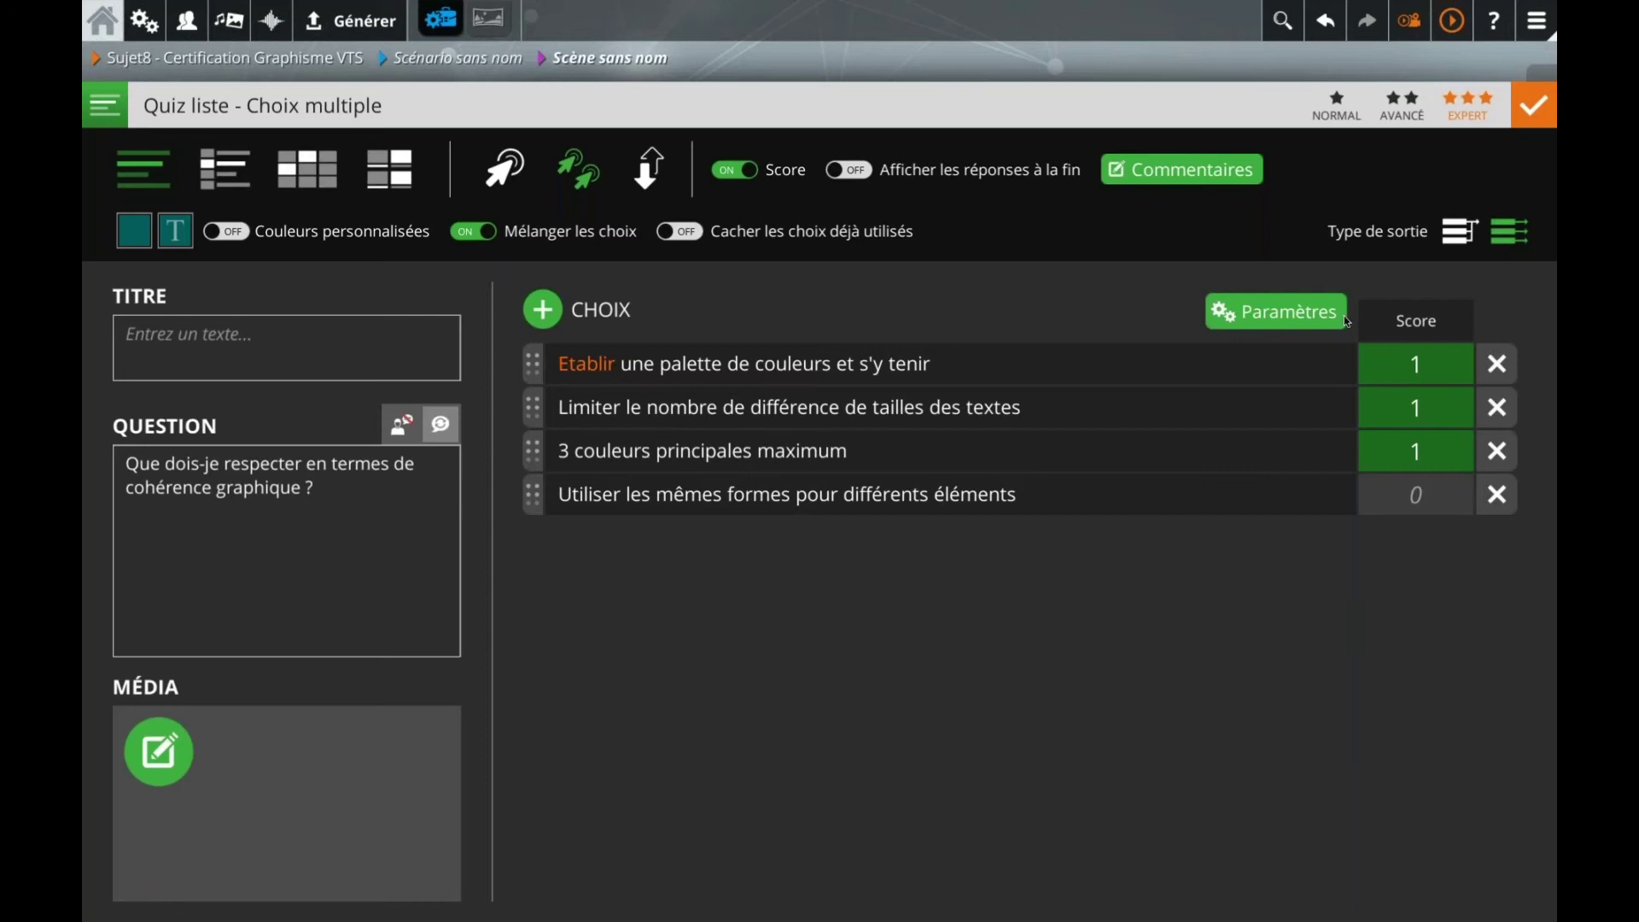
click(1465, 237)
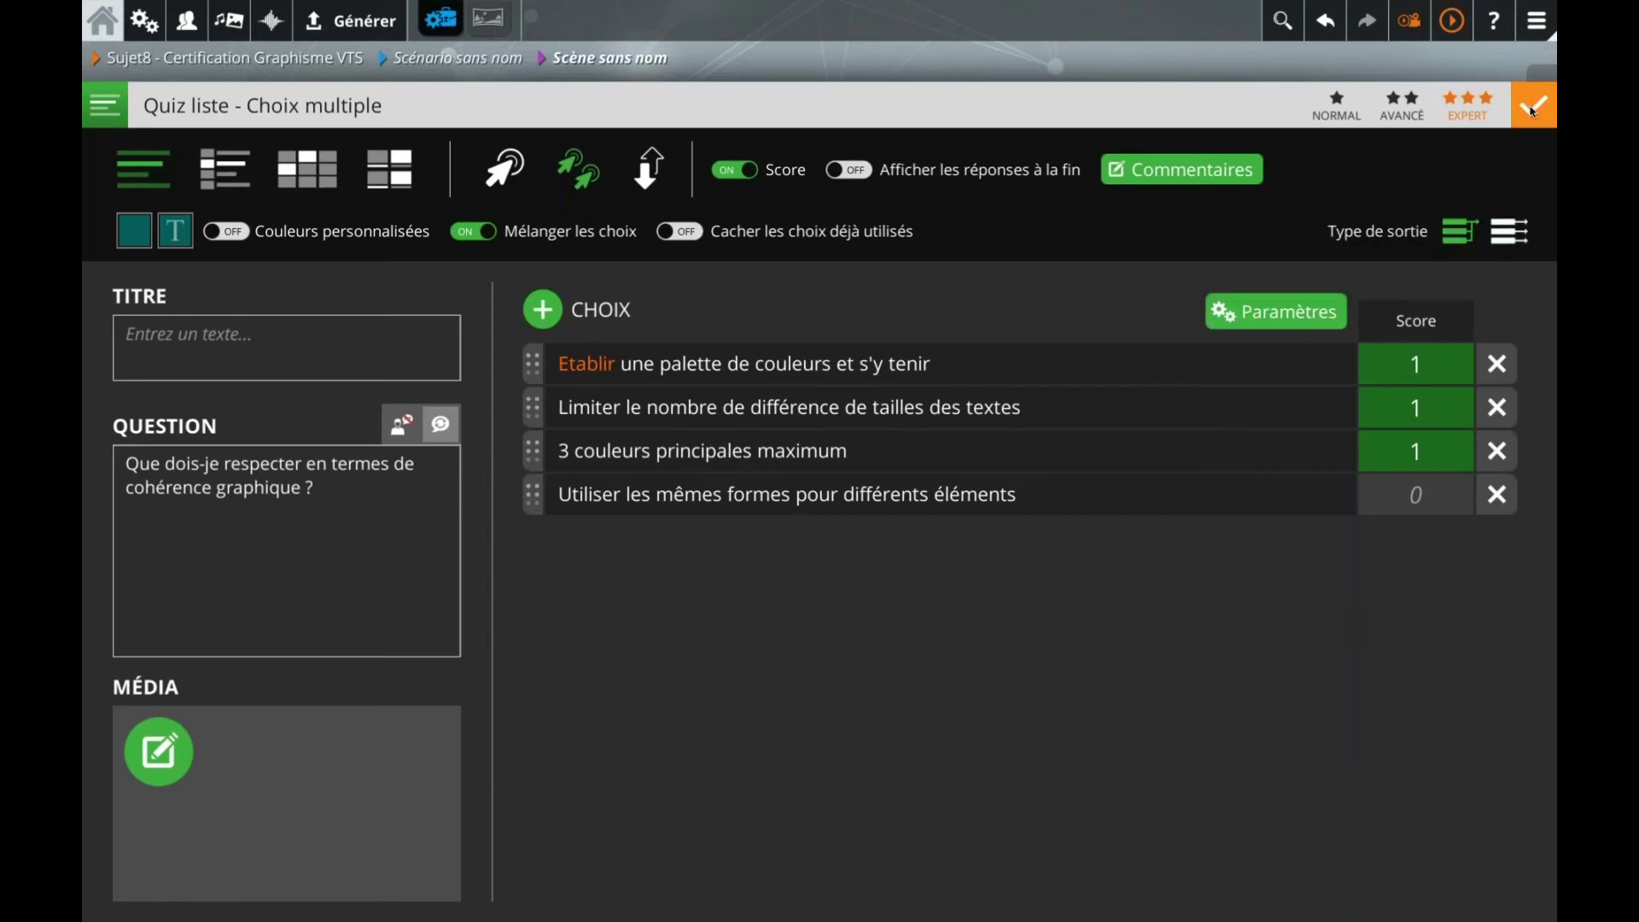
click(1533, 108)
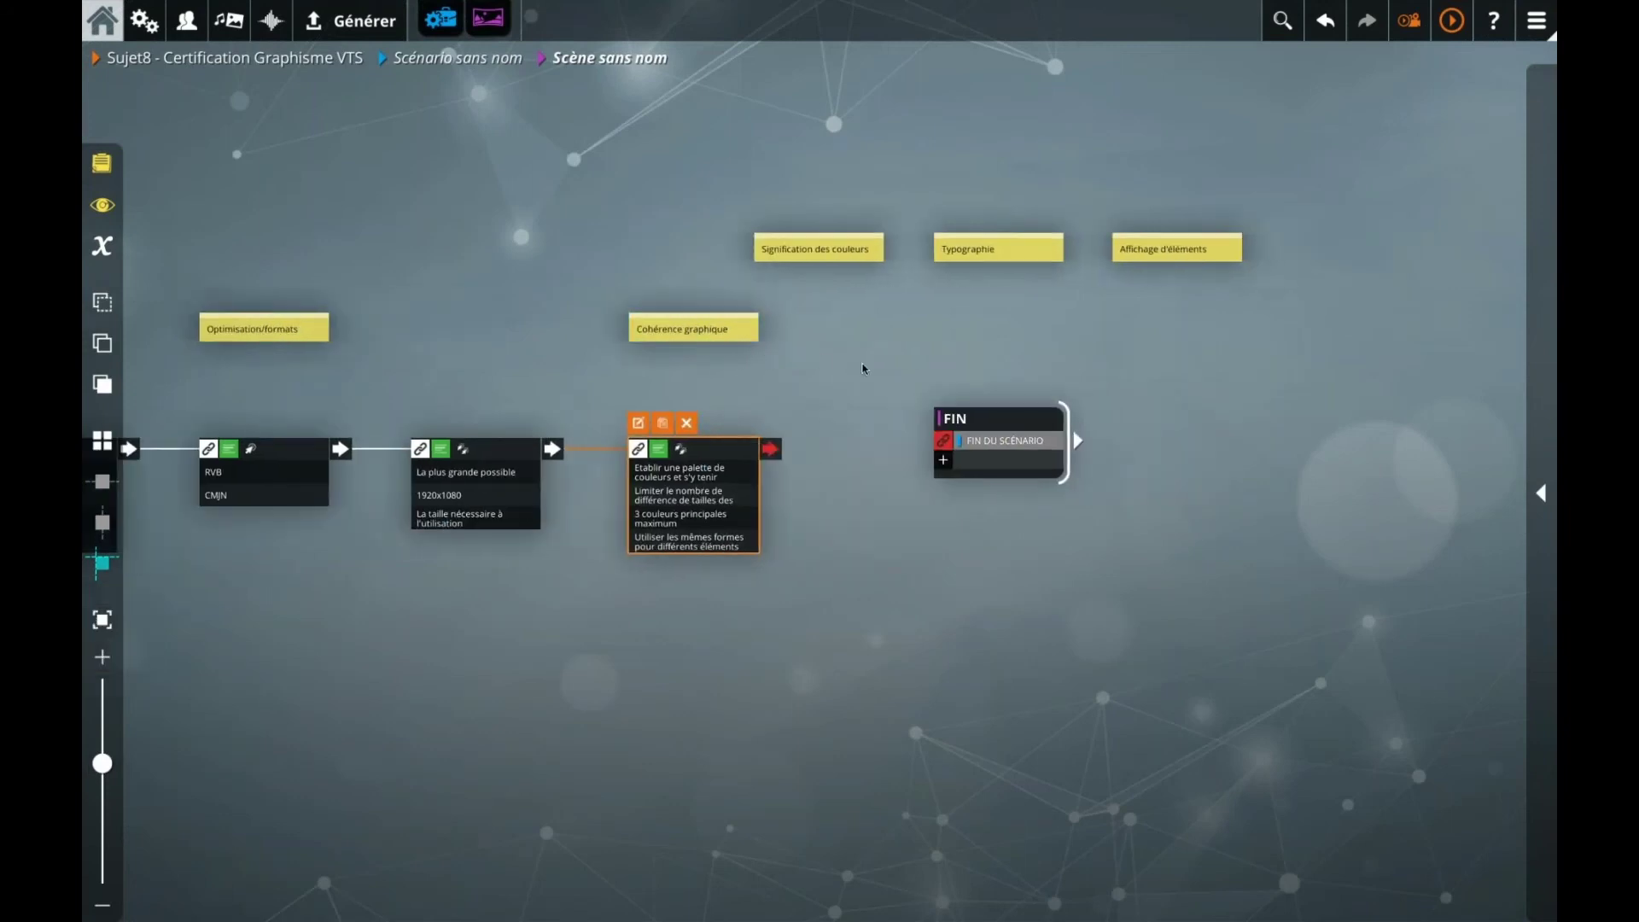
Step: Shift the FIN block further along and move the Signification des couleurs note level with the Cohérence graphique note
drag(863, 365, 748, 369)
drag(863, 418, 1122, 420)
drag(686, 248, 818, 327)
click(815, 448)
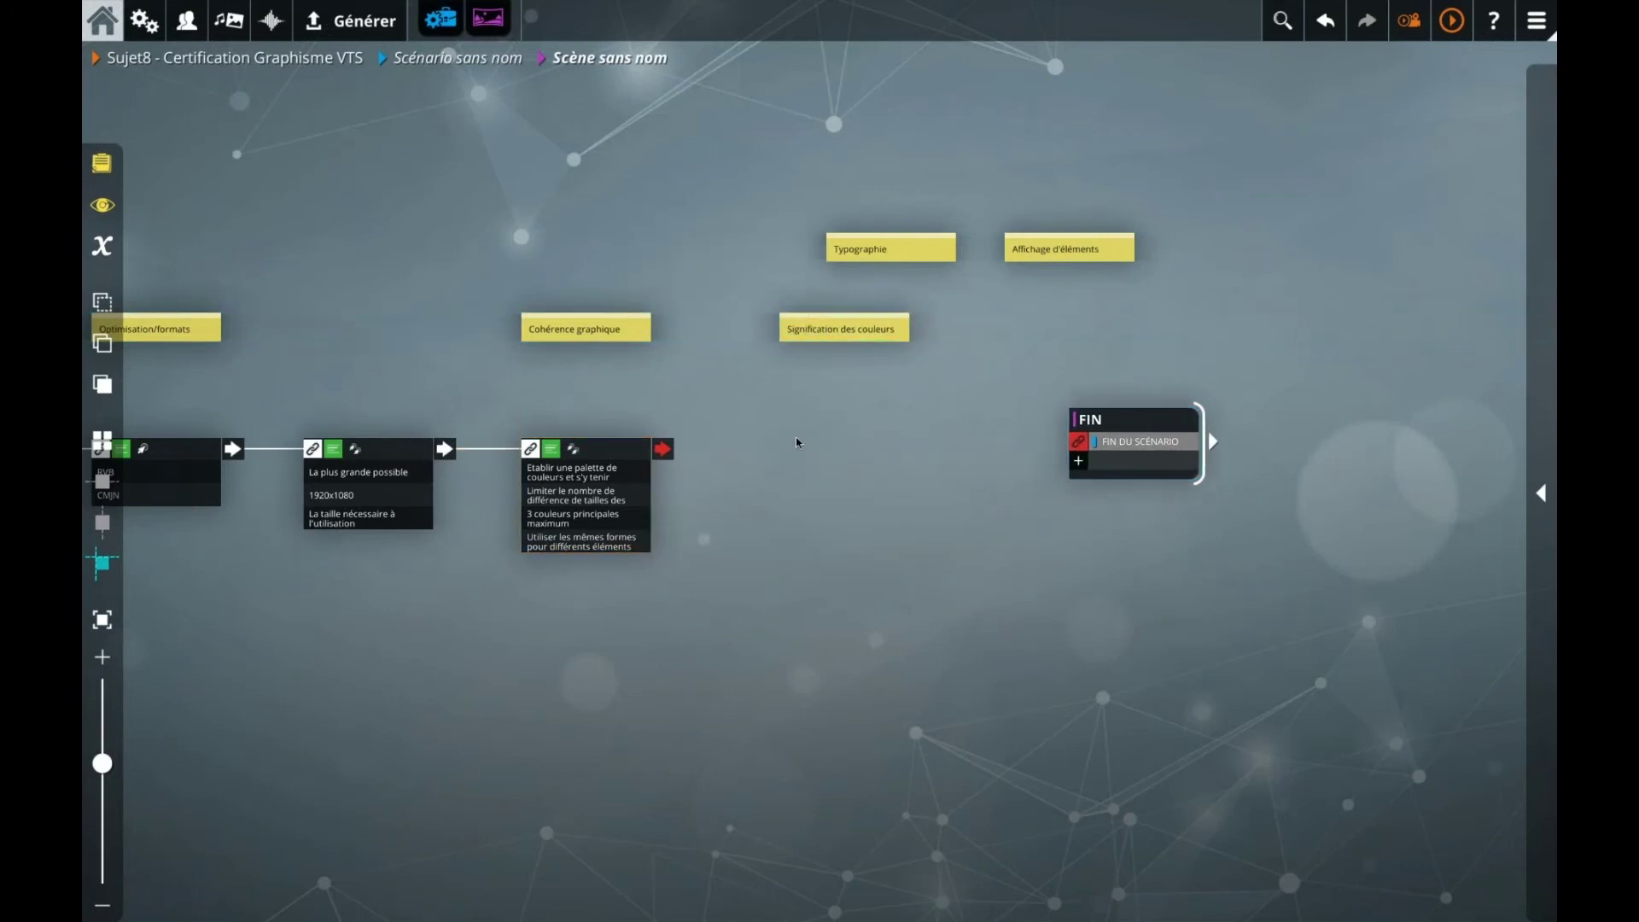
Step: Check the 3-IdentitéVisuelle image in the project's media library
click(228, 21)
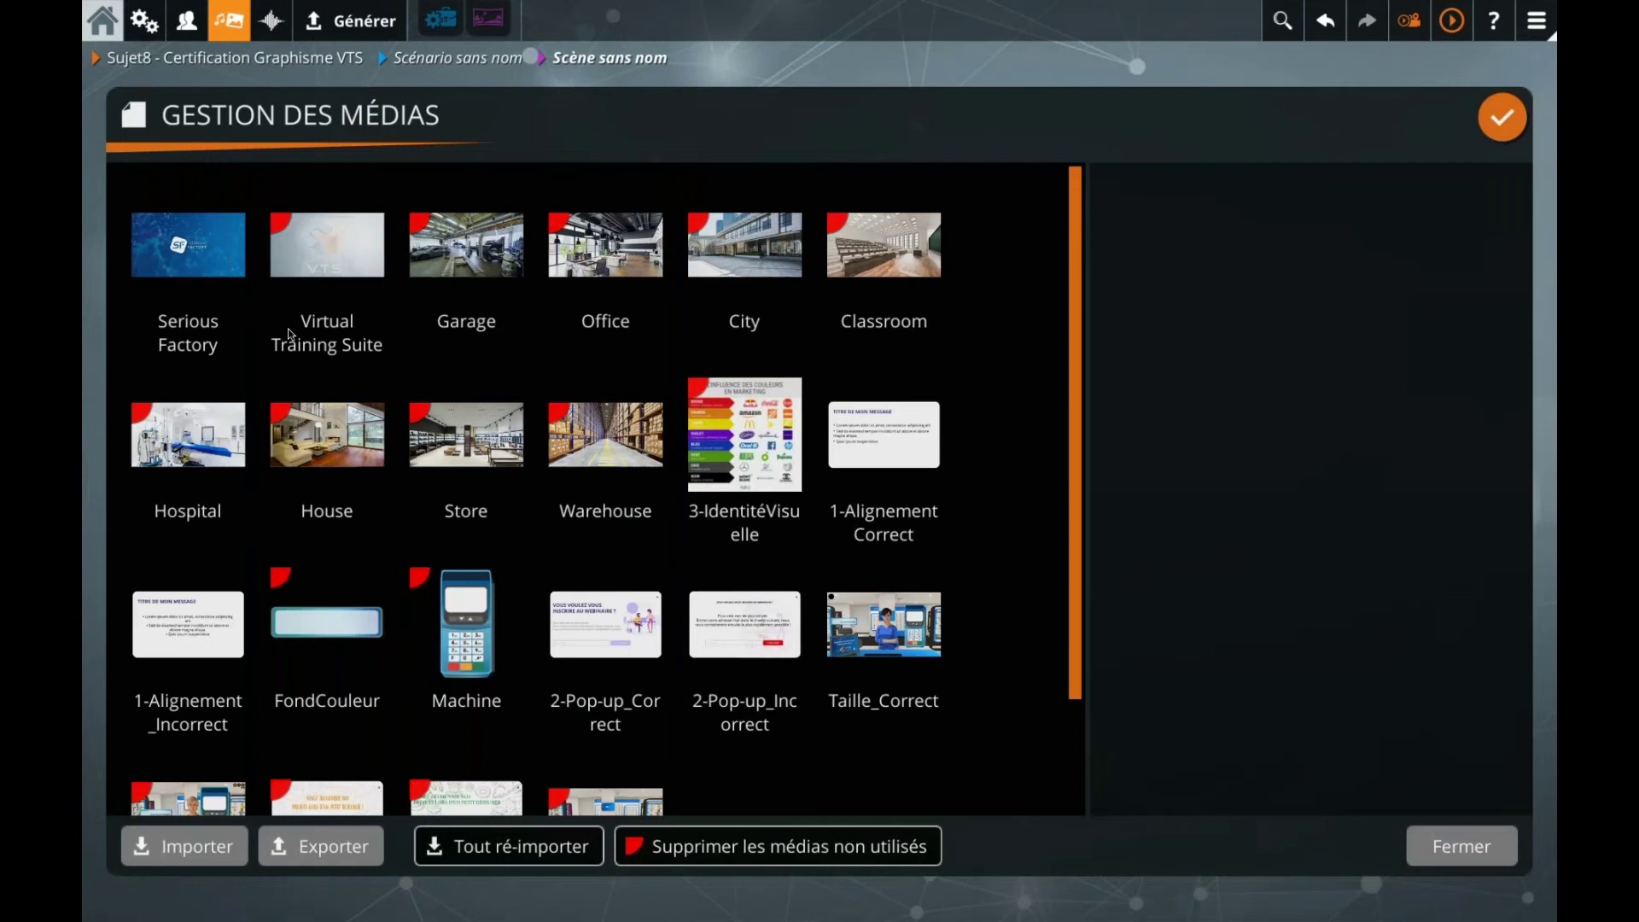
click(752, 456)
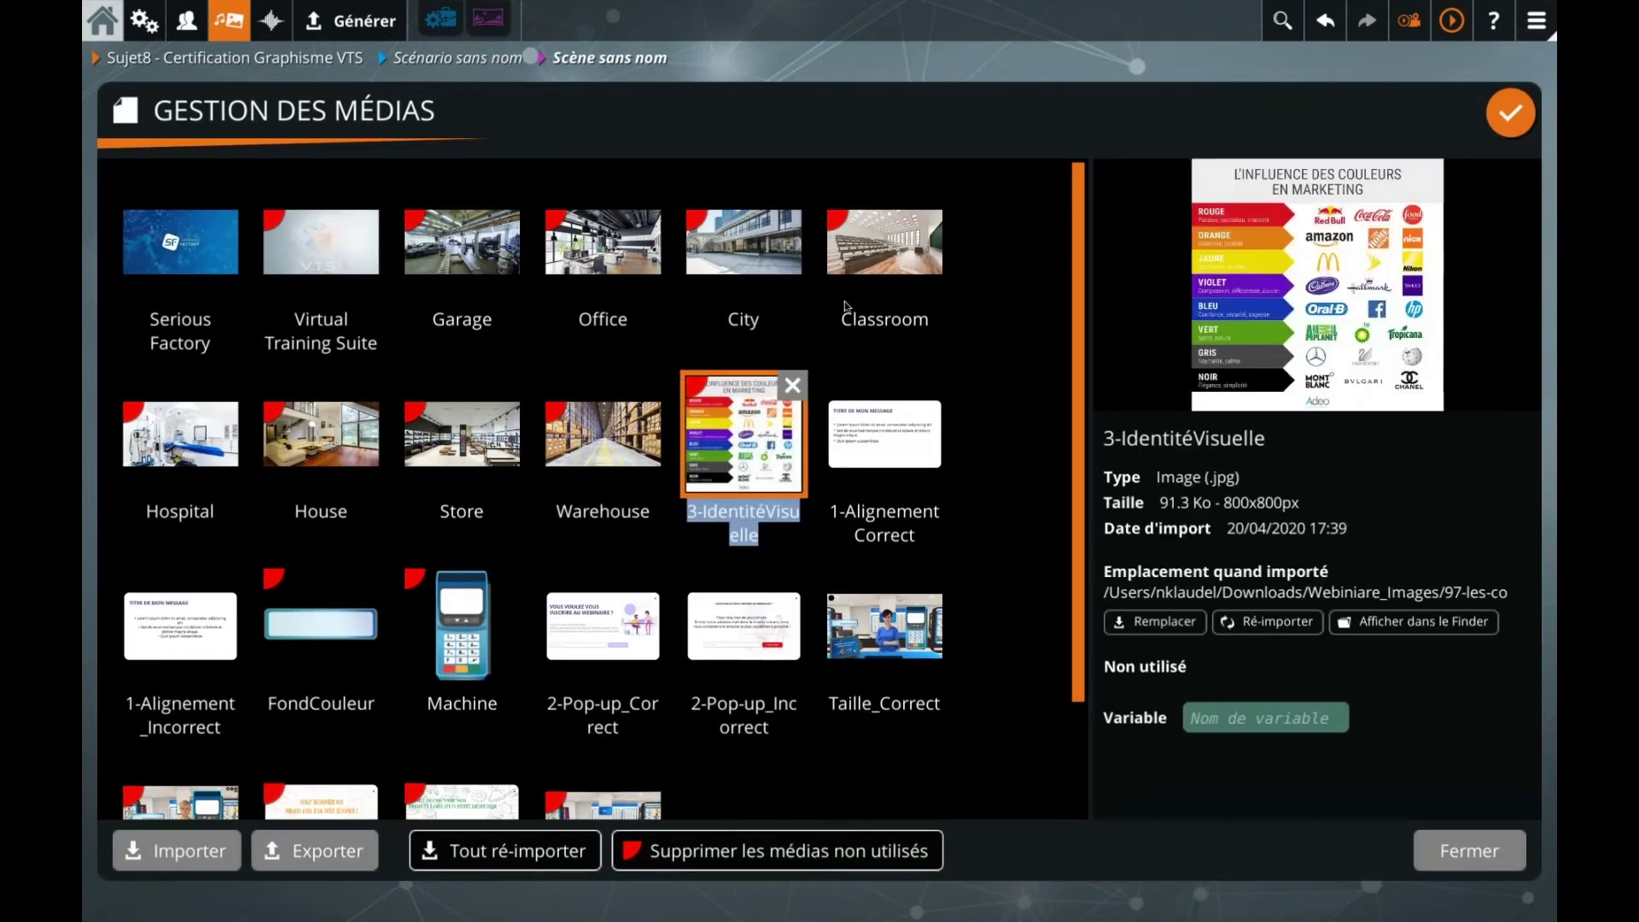
click(1100, 76)
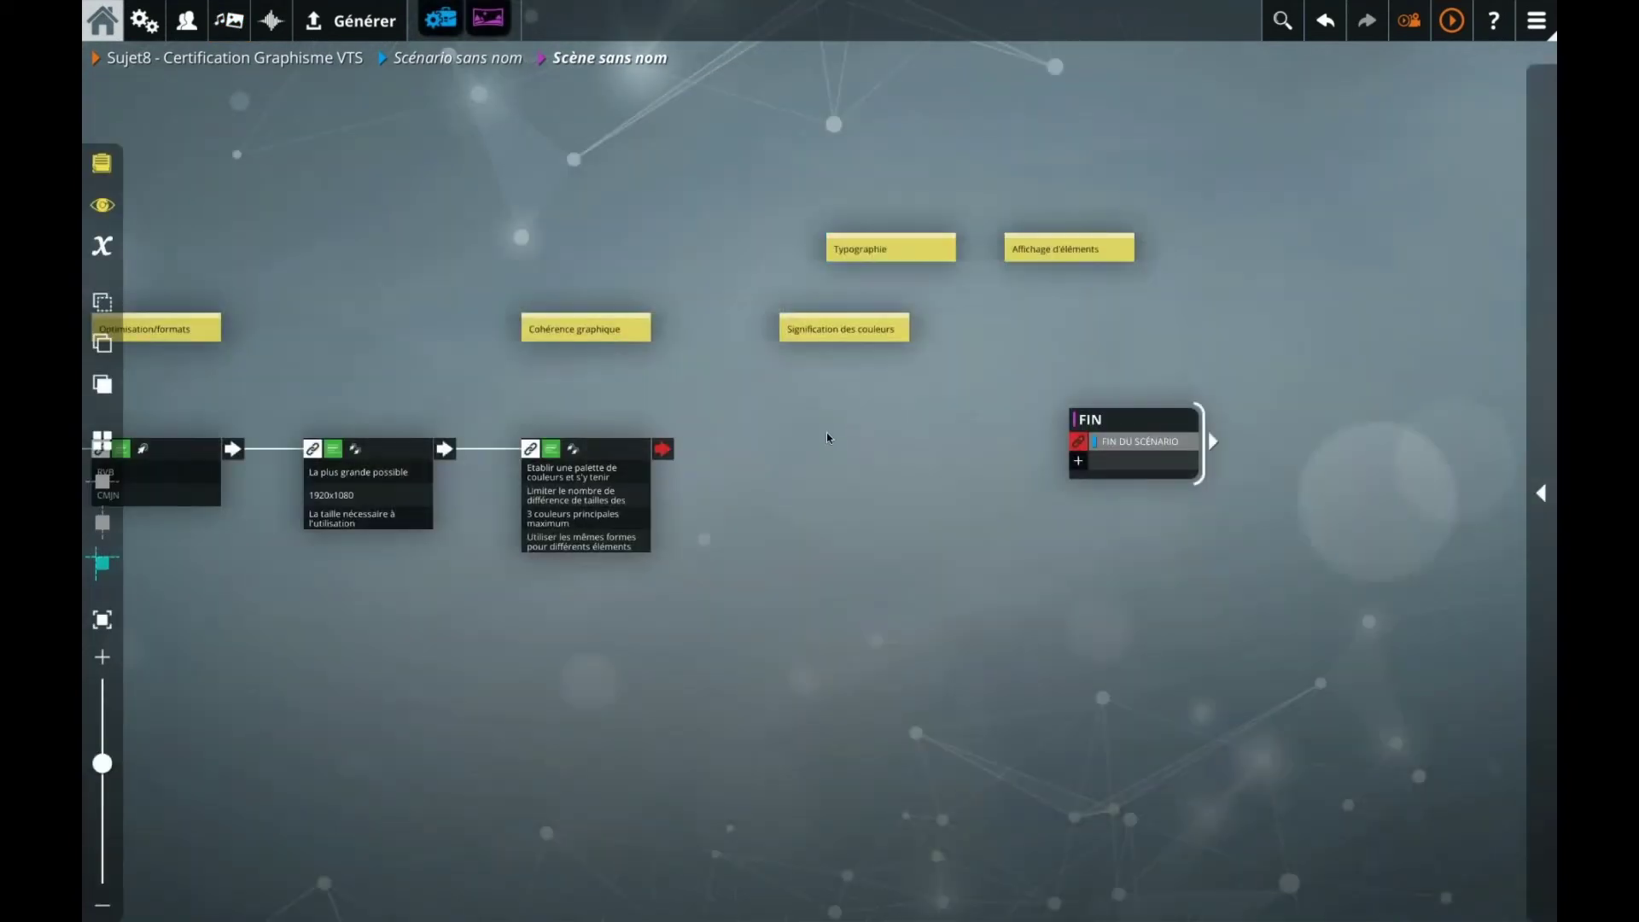
Step: Add a Zones cliquables block below the quiz chain with an Exemple zone showing the 3-IdentitéVisuelle image
mouse_move(1058, 474)
drag(1244, 375, 679, 675)
double_click(679, 674)
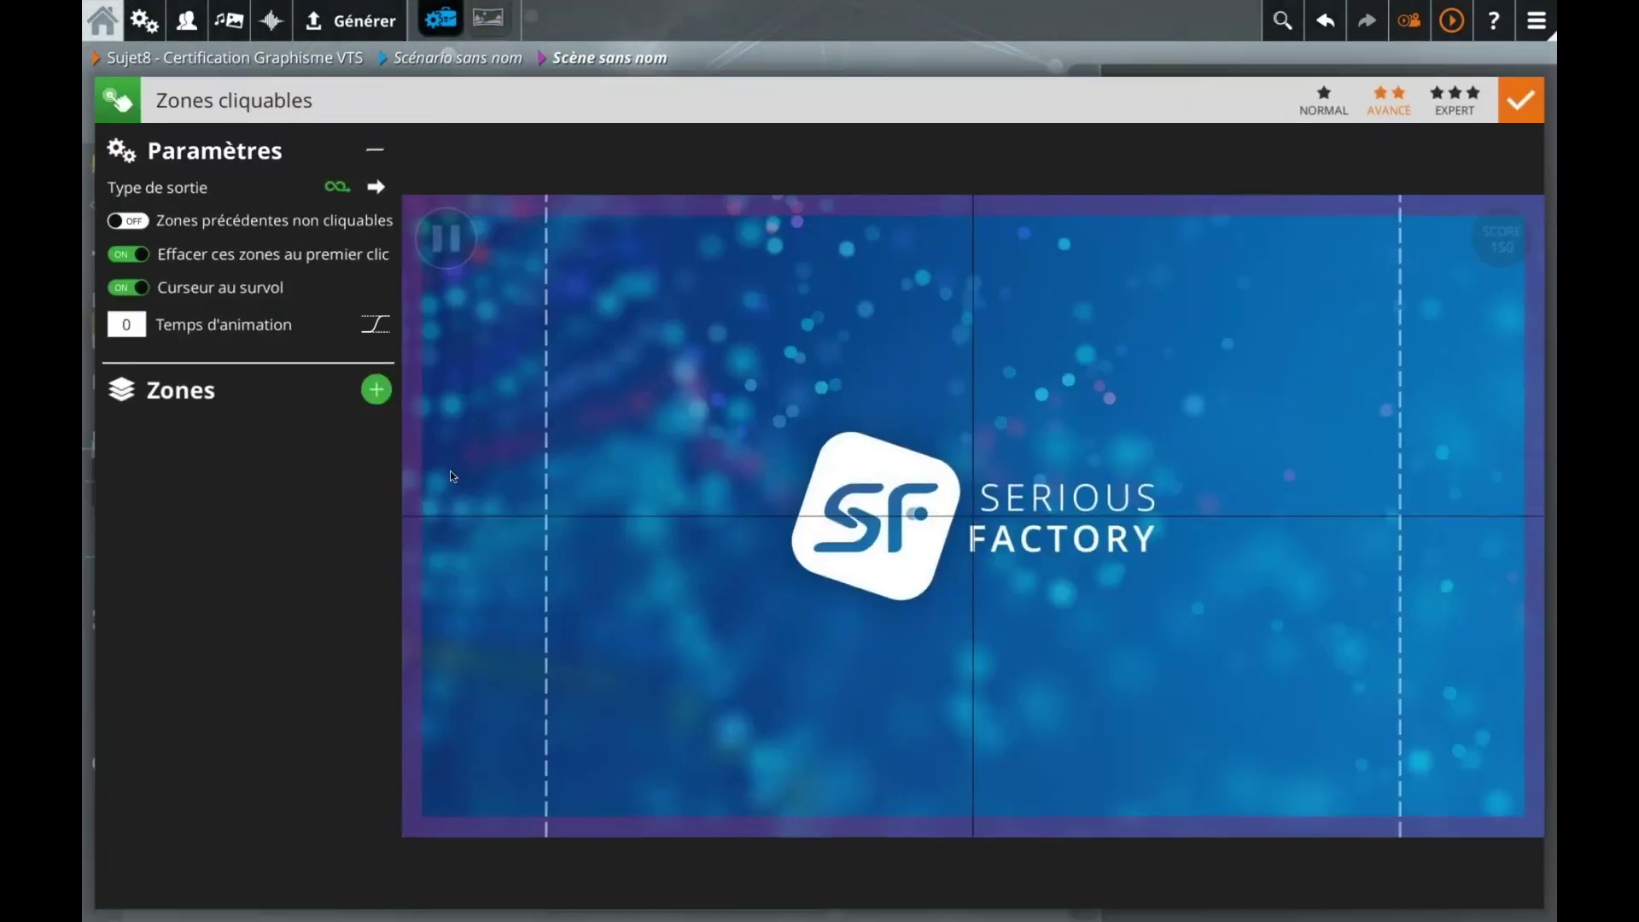
click(376, 390)
click(146, 465)
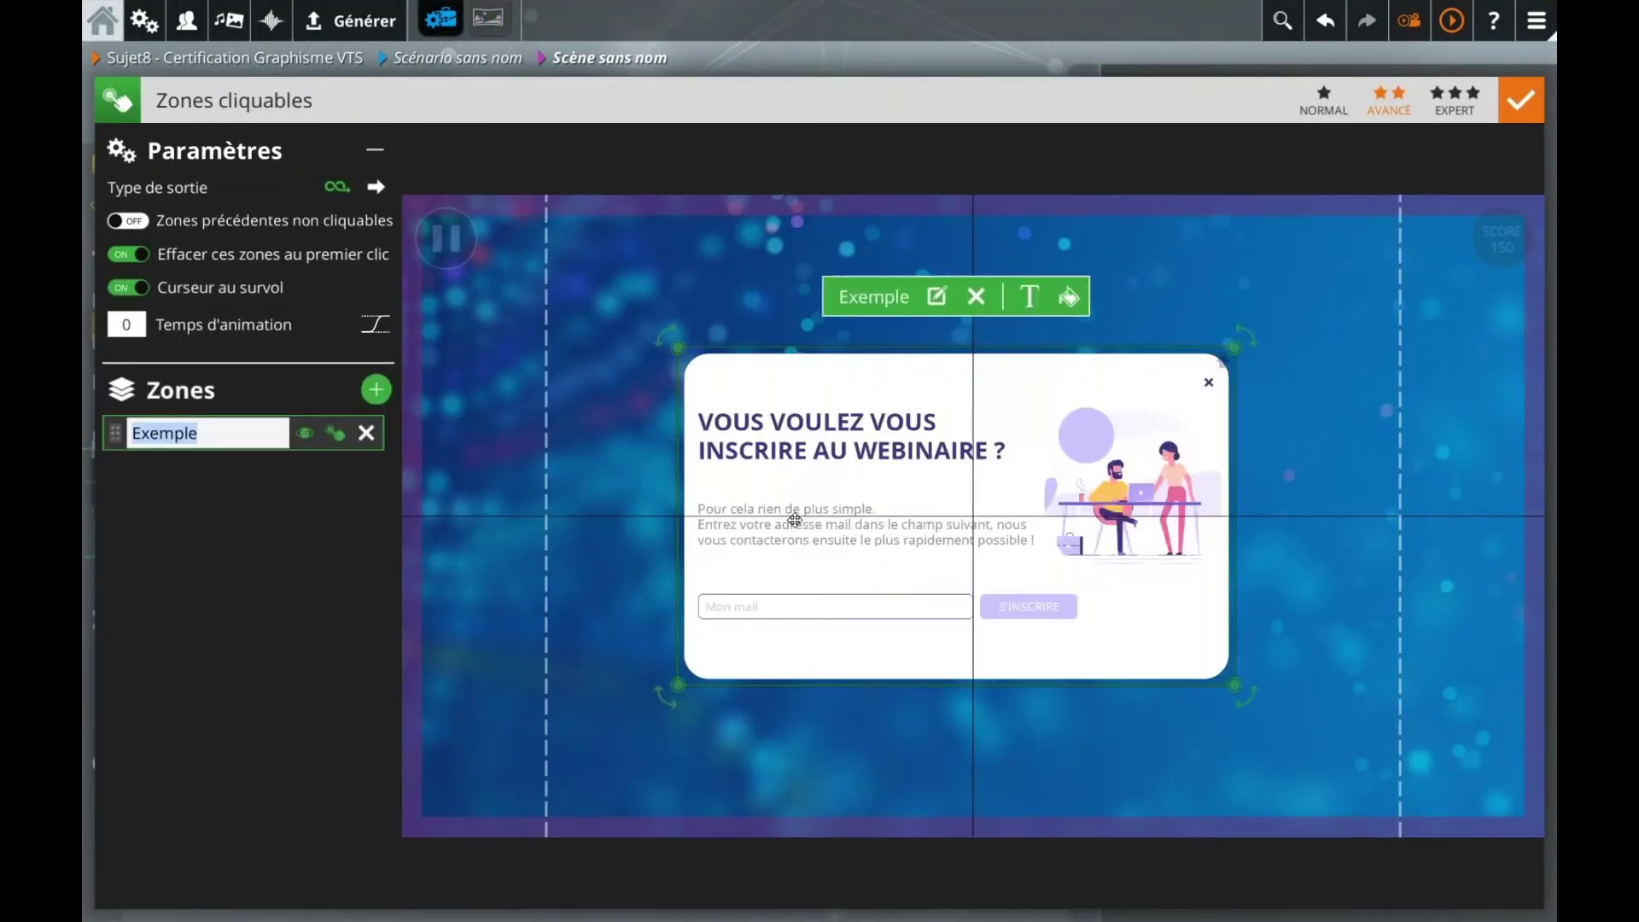
click(936, 296)
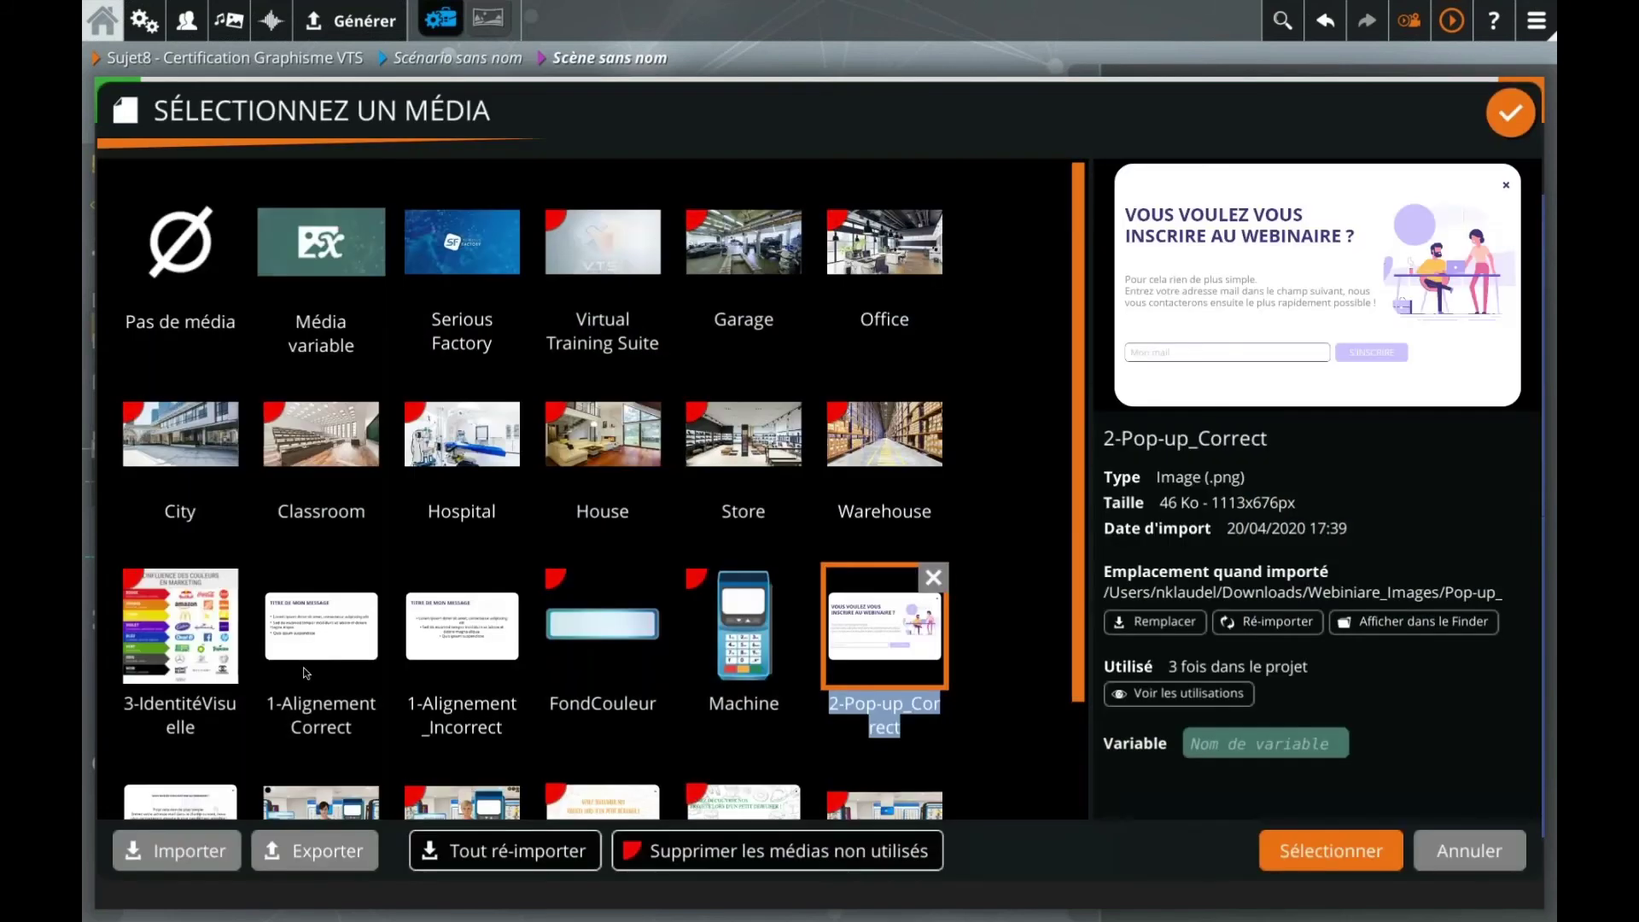
double_click(154, 632)
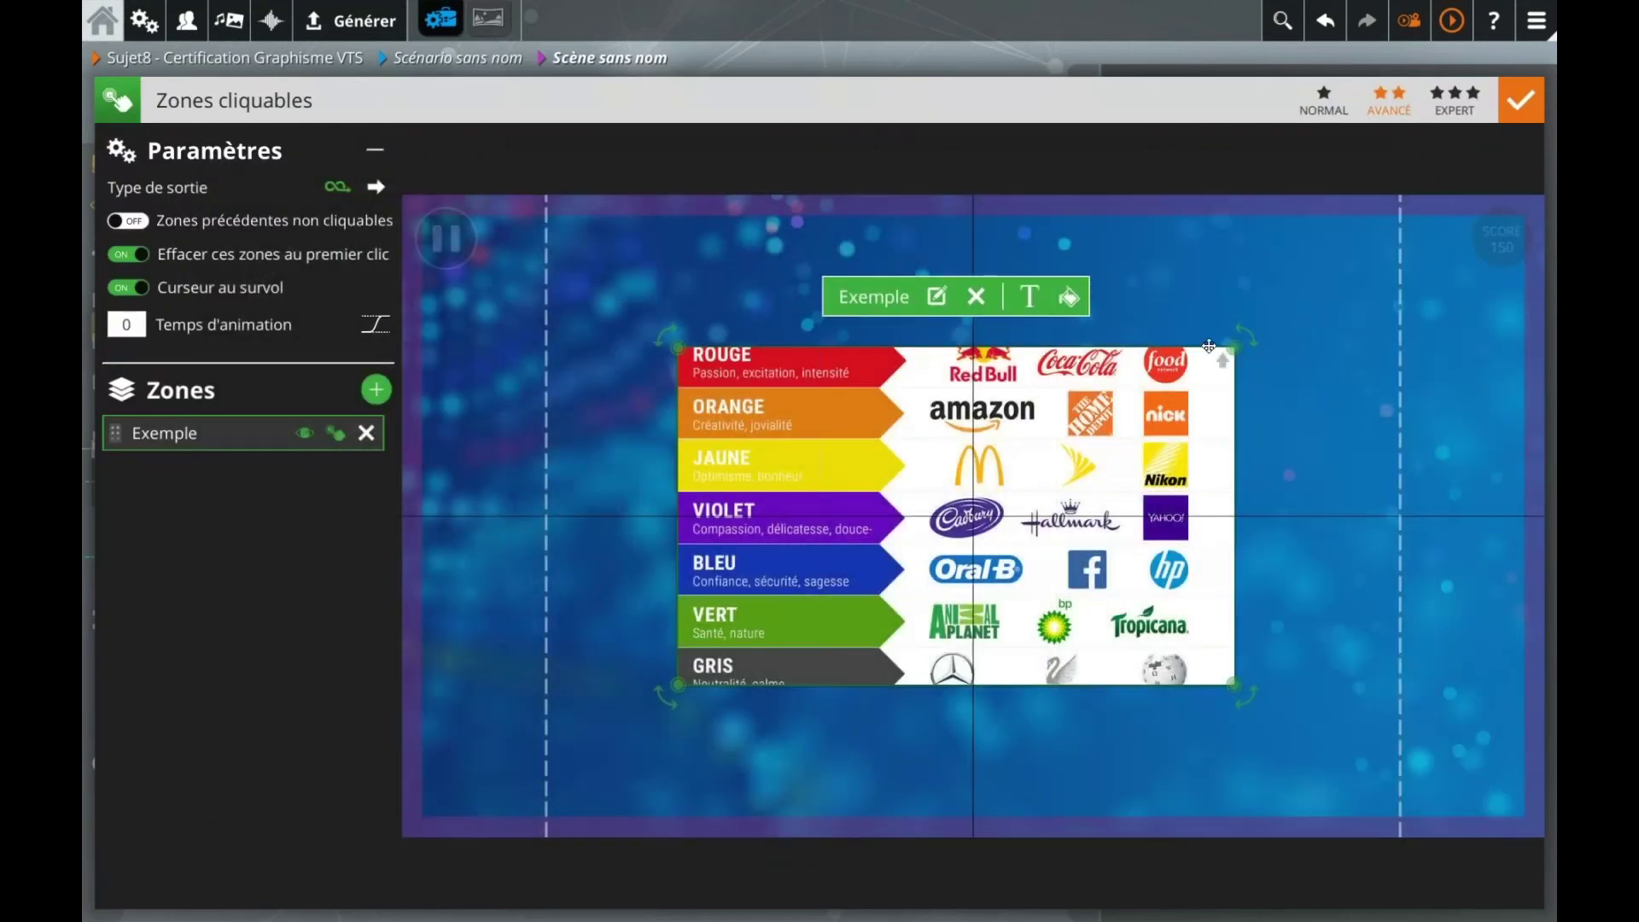
Step: Enlarge the Exemple zone, clear its image and reassign 3-IdentitéVisuelle so the whole picture fits
drag(1234, 346, 1345, 280)
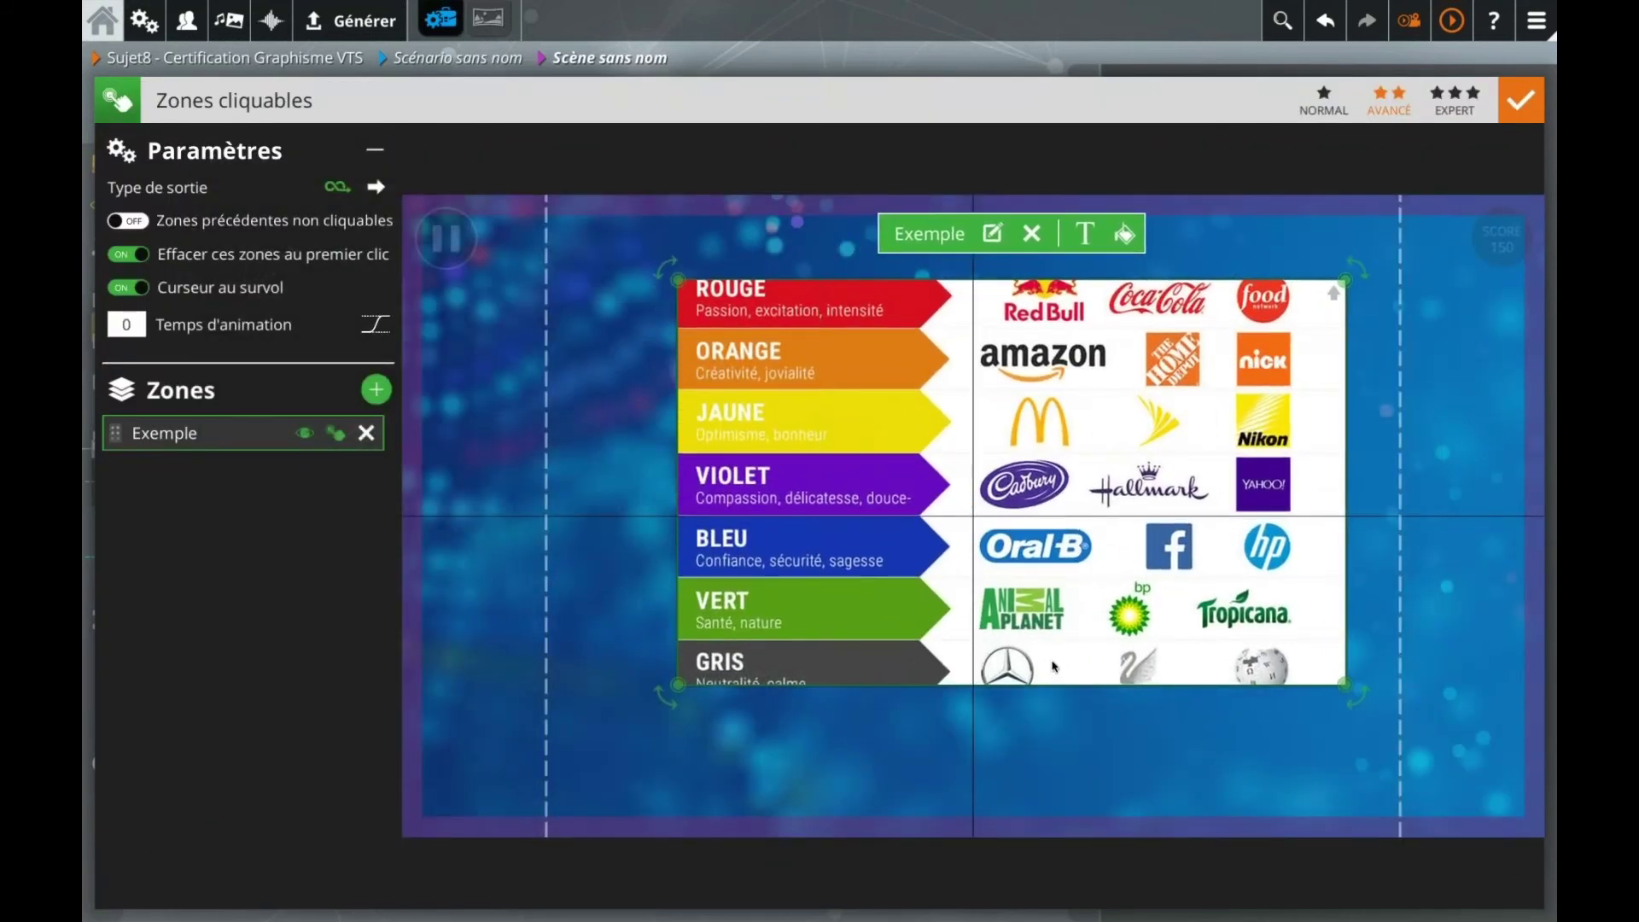
click(1028, 233)
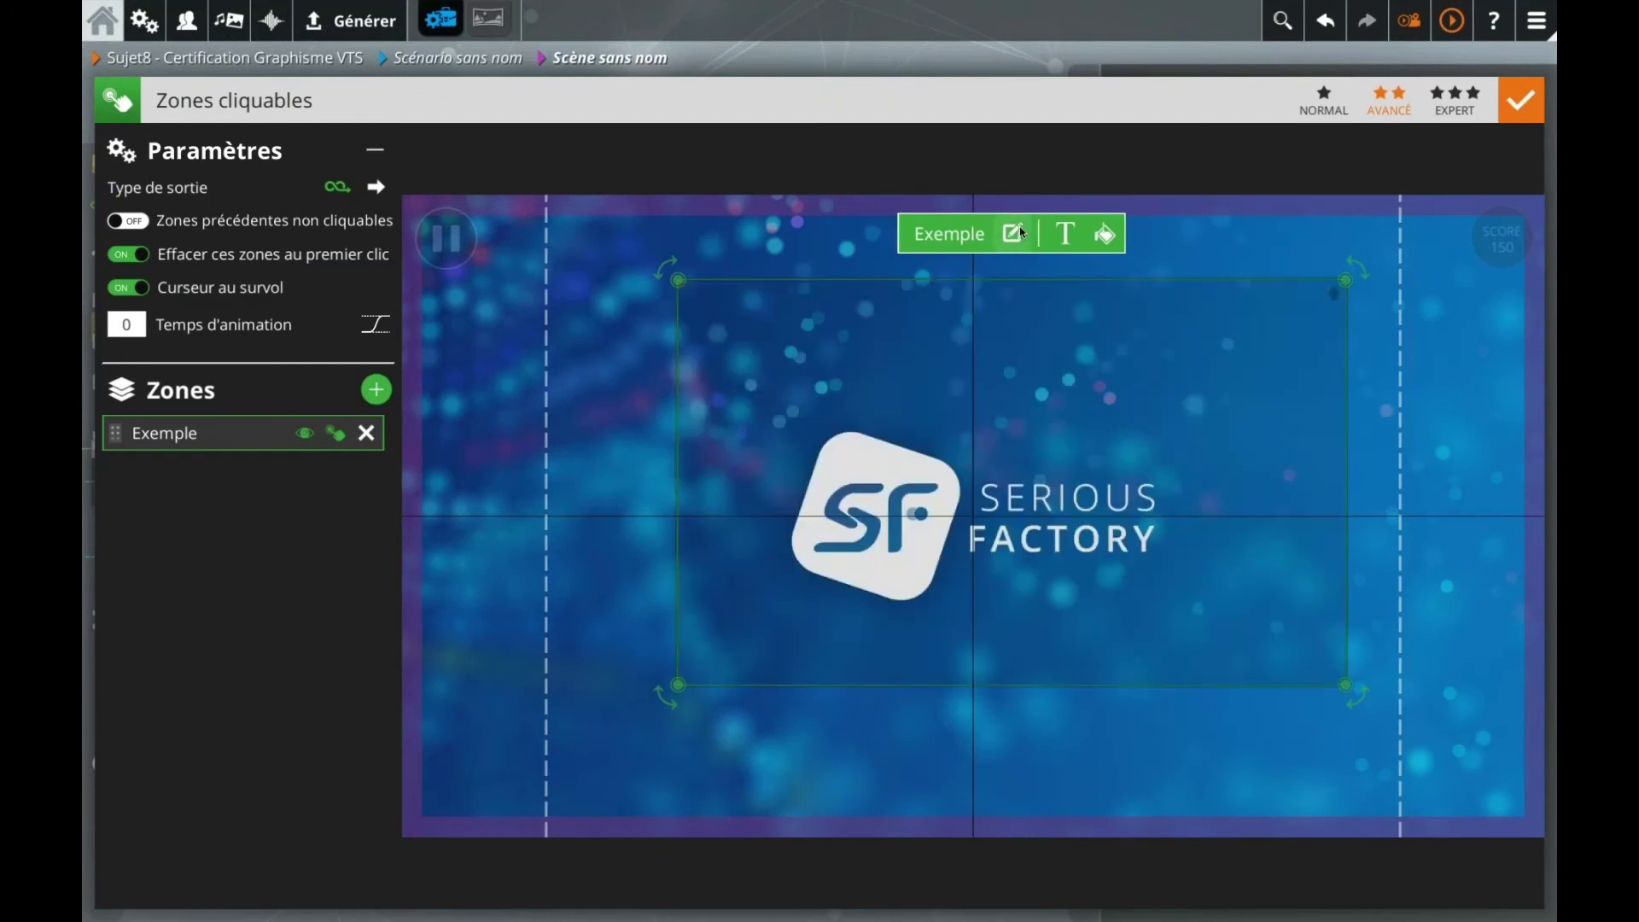
click(1016, 233)
double_click(608, 574)
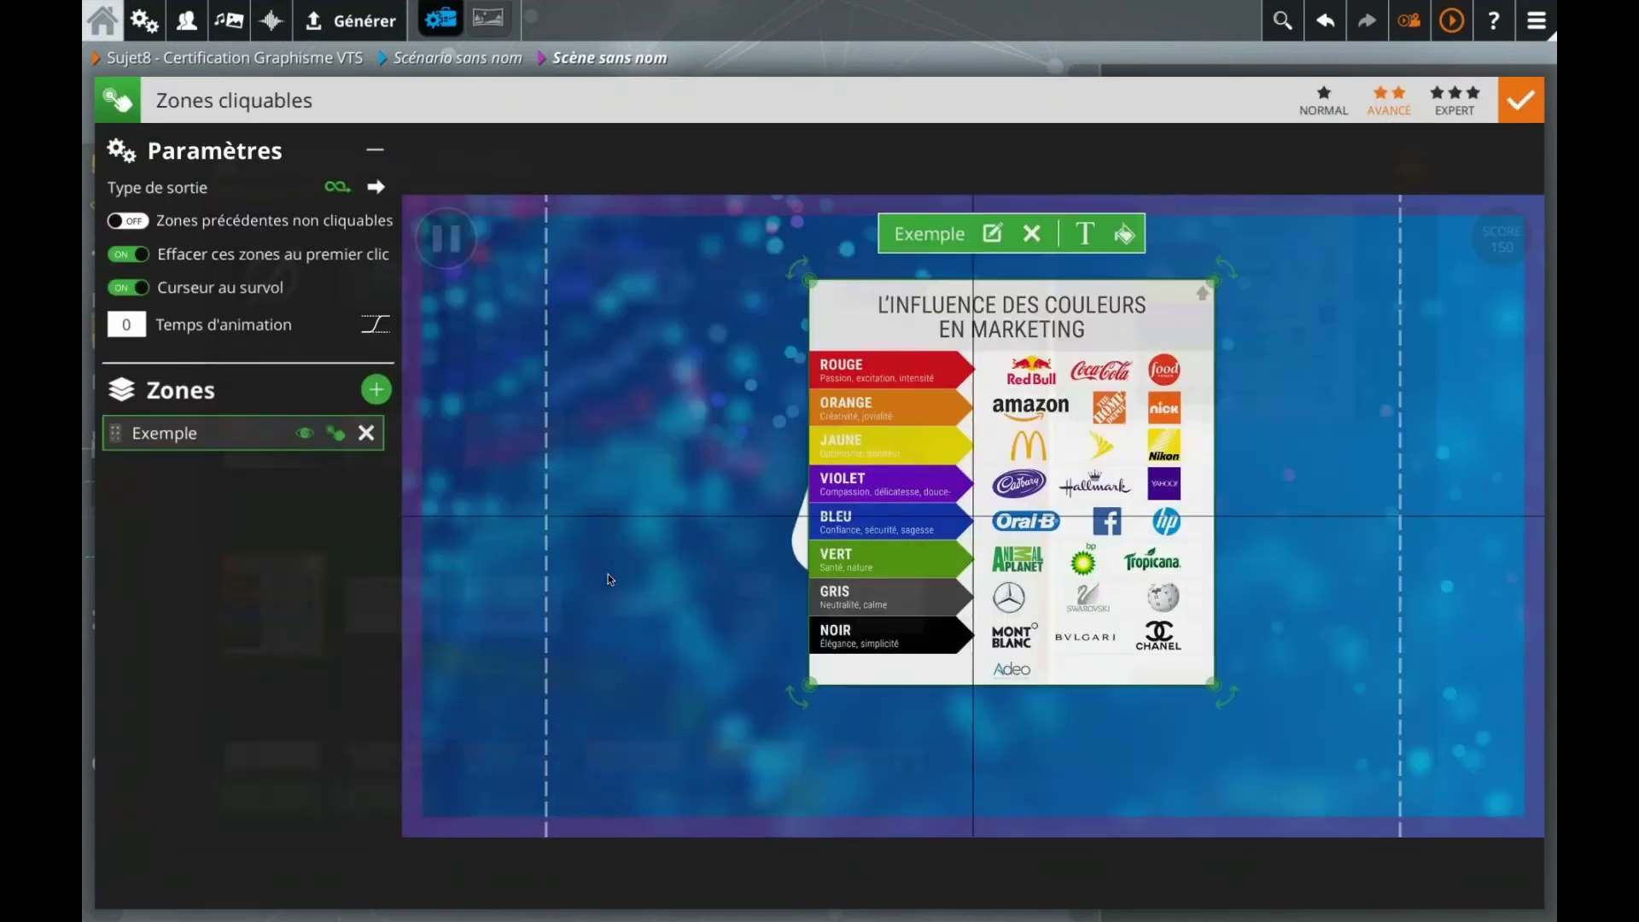
Step: Enlarge the colour-influence image further, centre it on the scene and save the clickable zones
drag(1213, 684, 1290, 746)
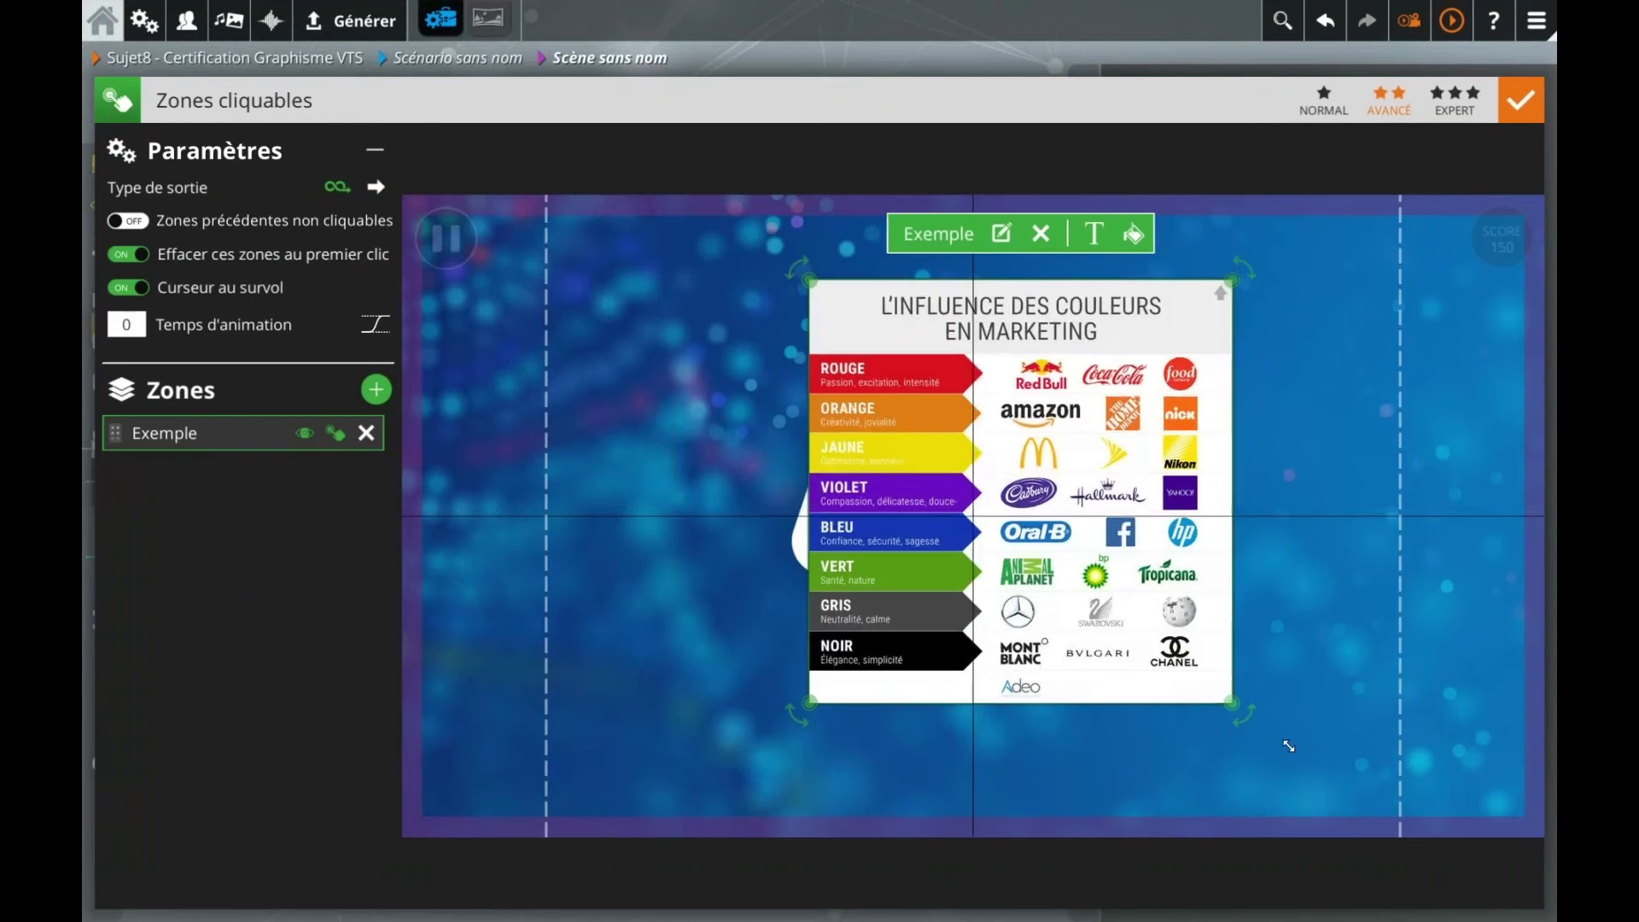
drag(1197, 524, 1119, 541)
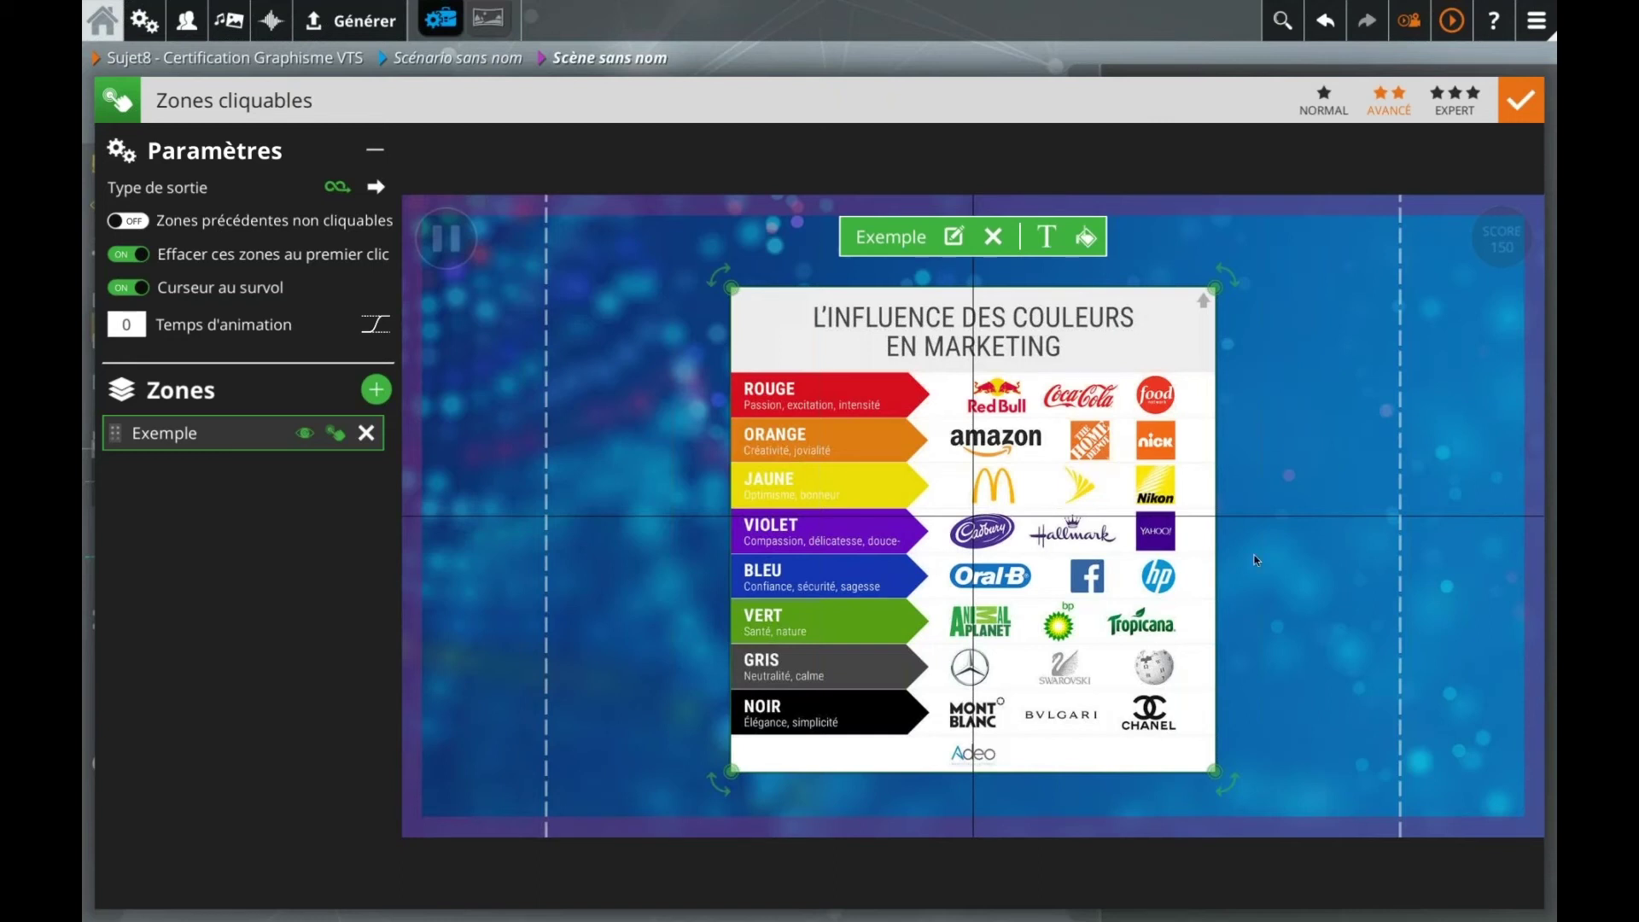
click(1251, 716)
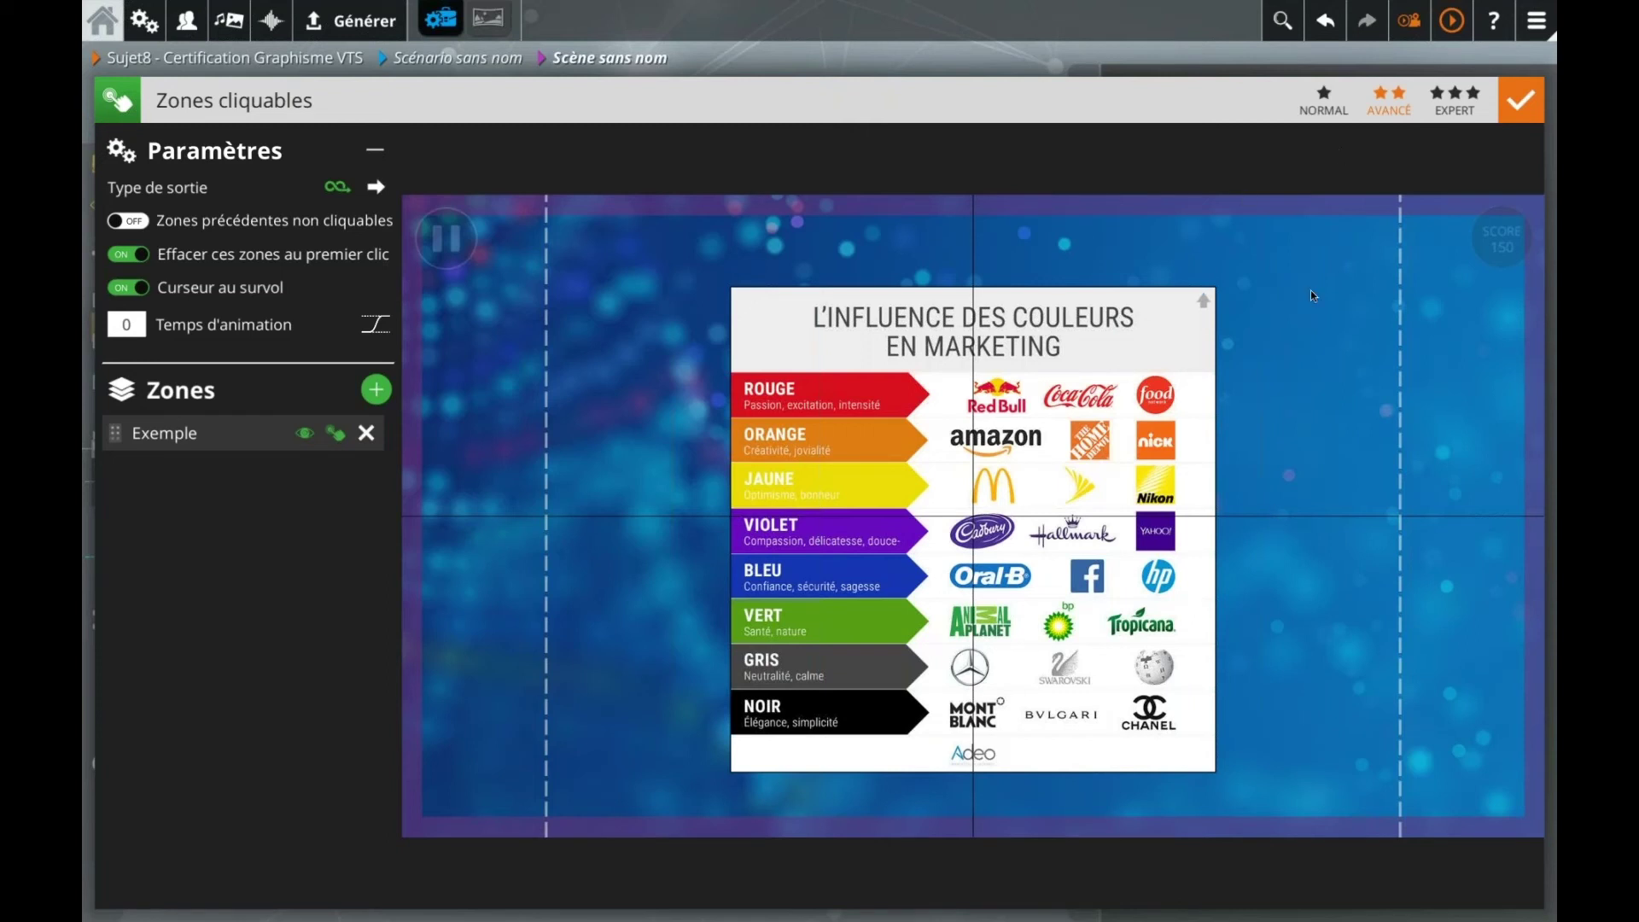
click(1521, 103)
Step: Add a Quiz liste block after the graphic-coherence quiz with the question "Quelles sont les valeurs correspondant à la couleur rouge ?"
drag(848, 412, 743, 478)
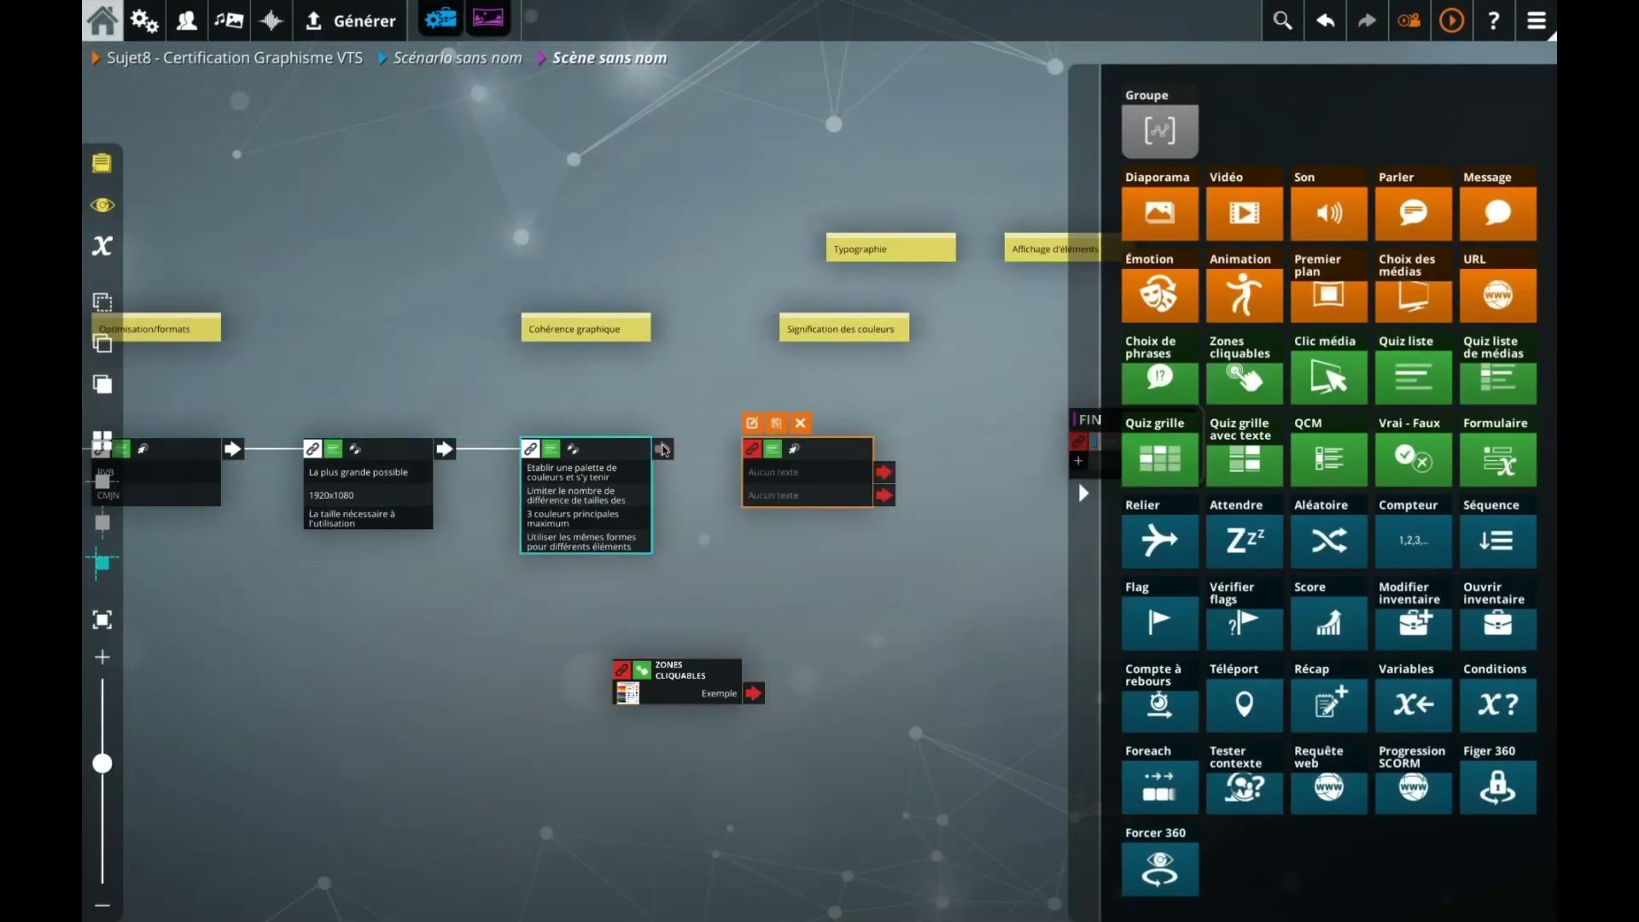
double_click(829, 461)
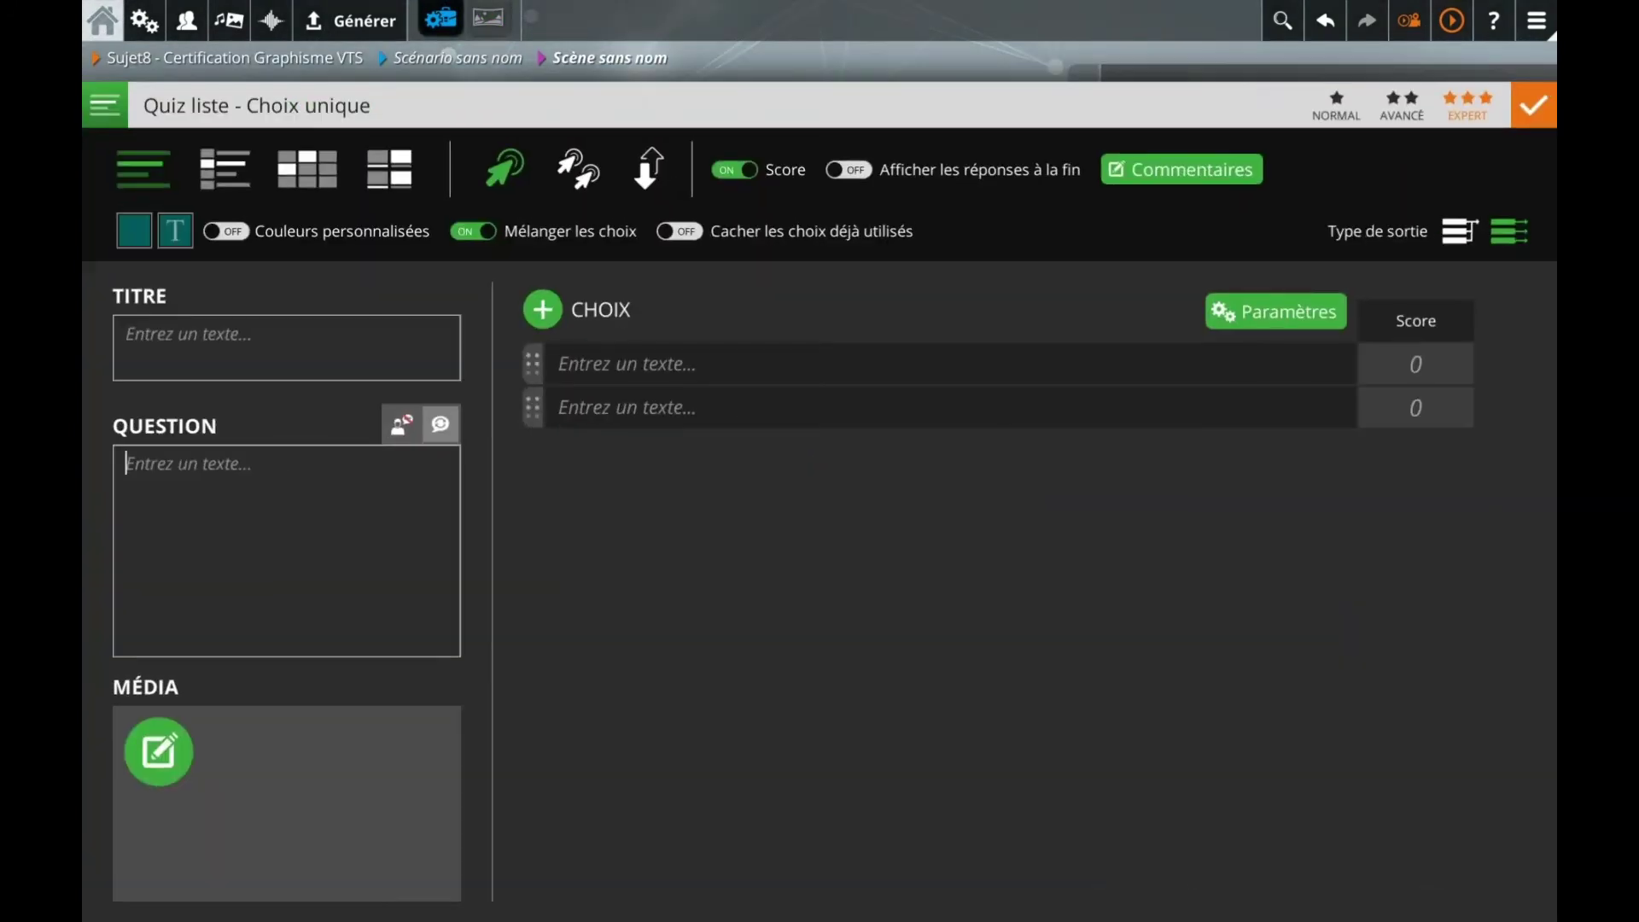
text(Quelles sont les valeurs corres)
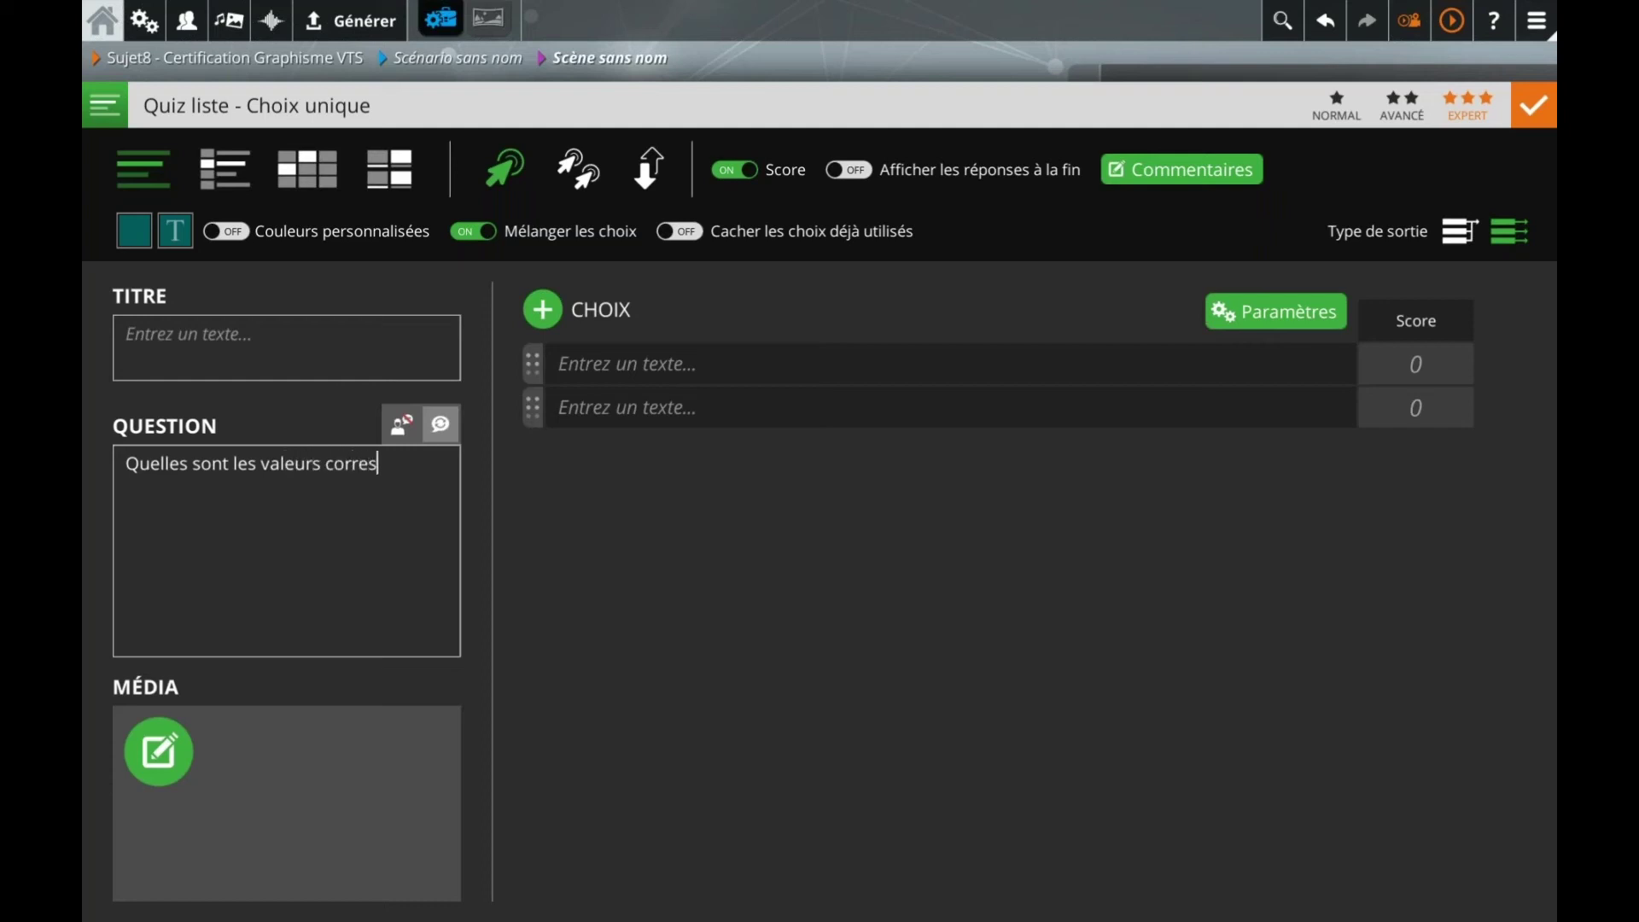
text(pondant à la coul)
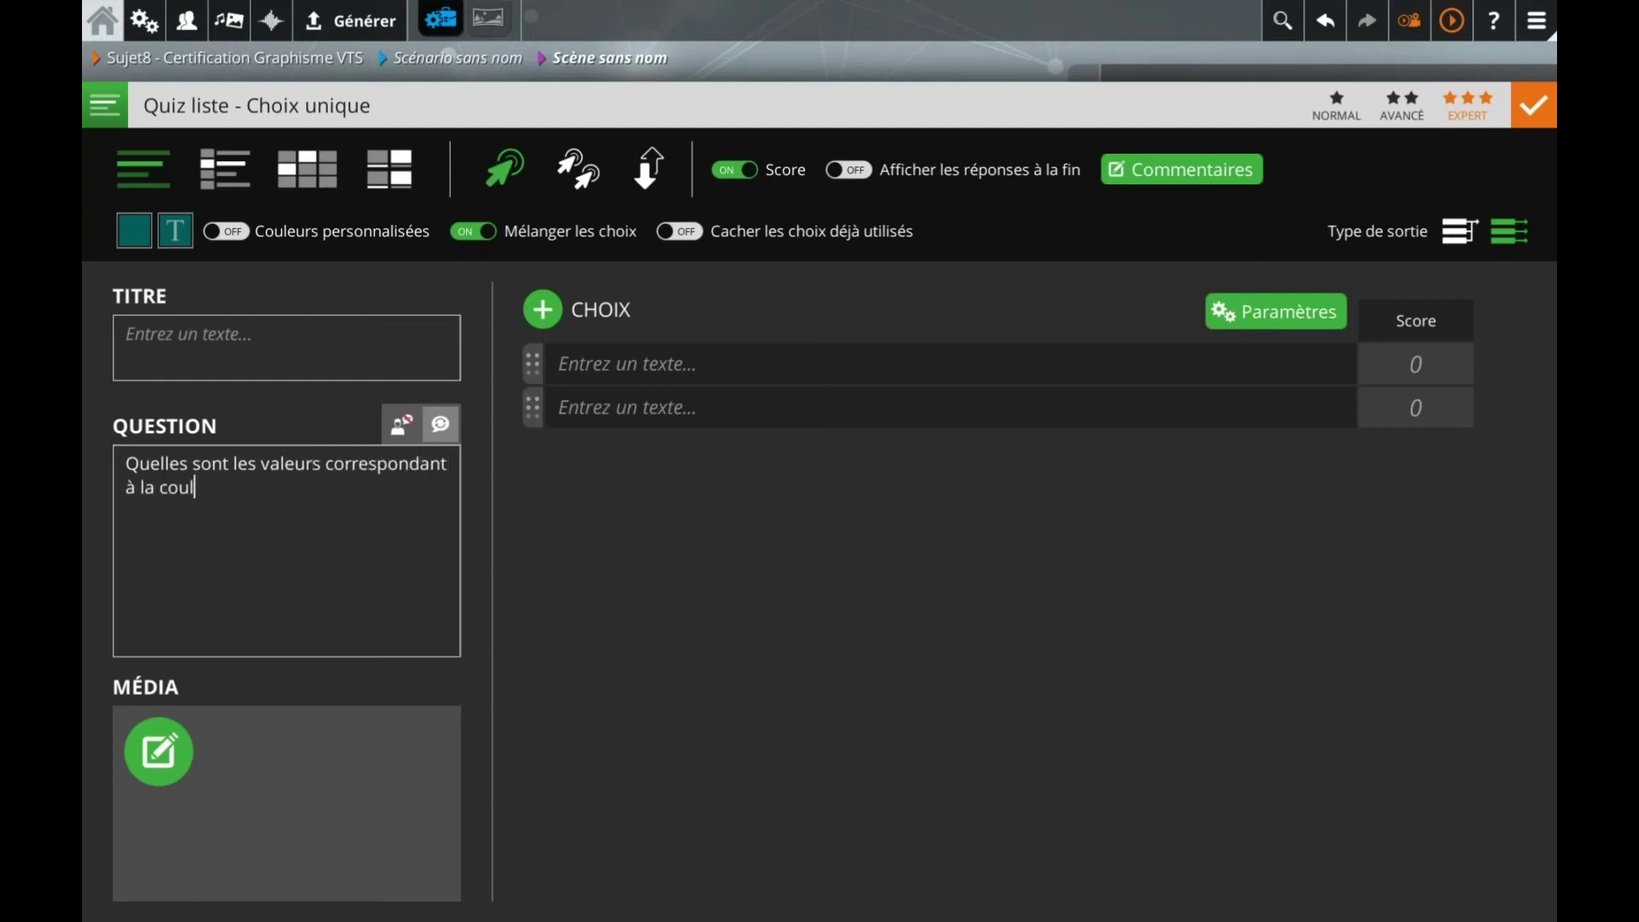
text(eur rouge ?)
Step: Fill in the red-colour quiz's first two choices with "Intensité, passion" and "Optimisme, bonne humeur"
click(631, 366)
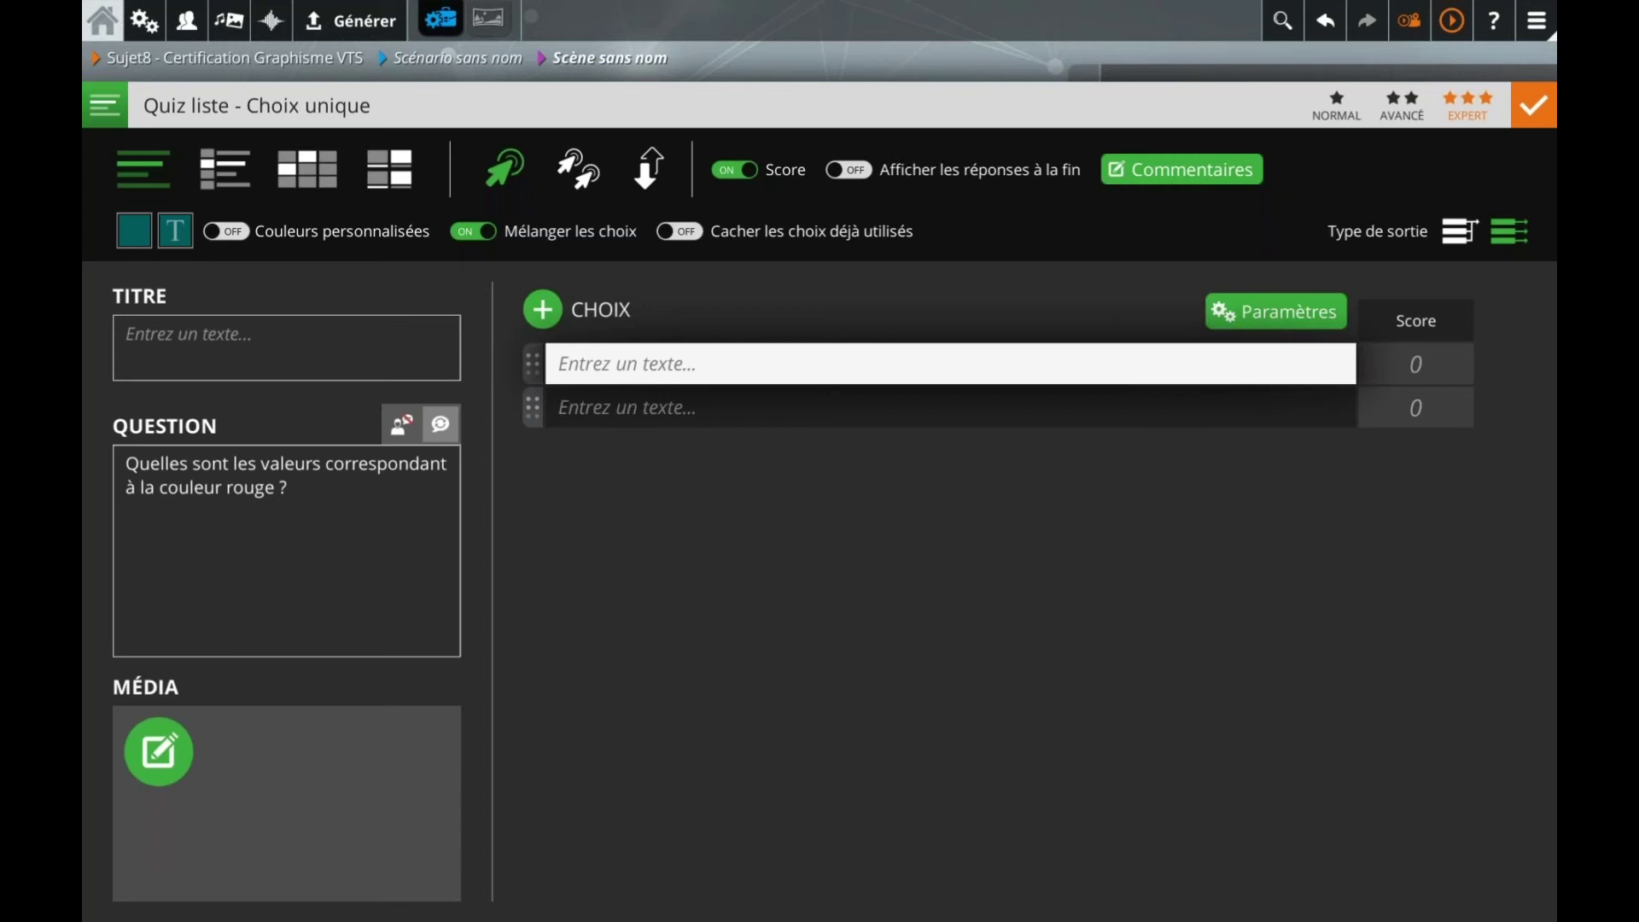
text(Intensité, passsion)
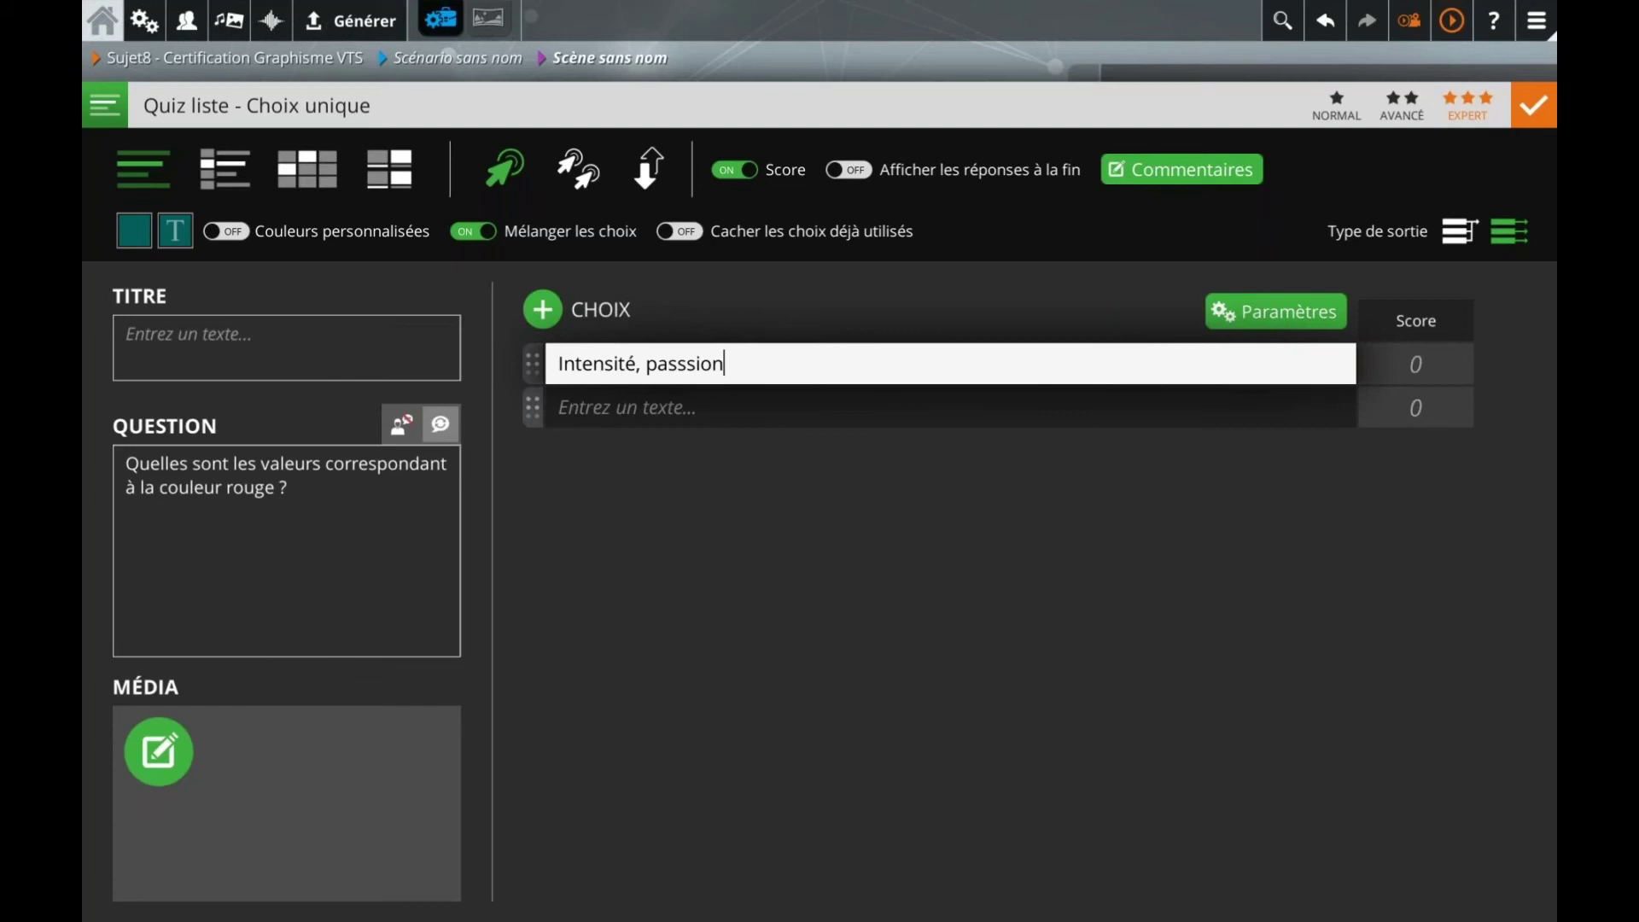
click(681, 370)
key(BackSpace)
click(681, 409)
text(Optimis)
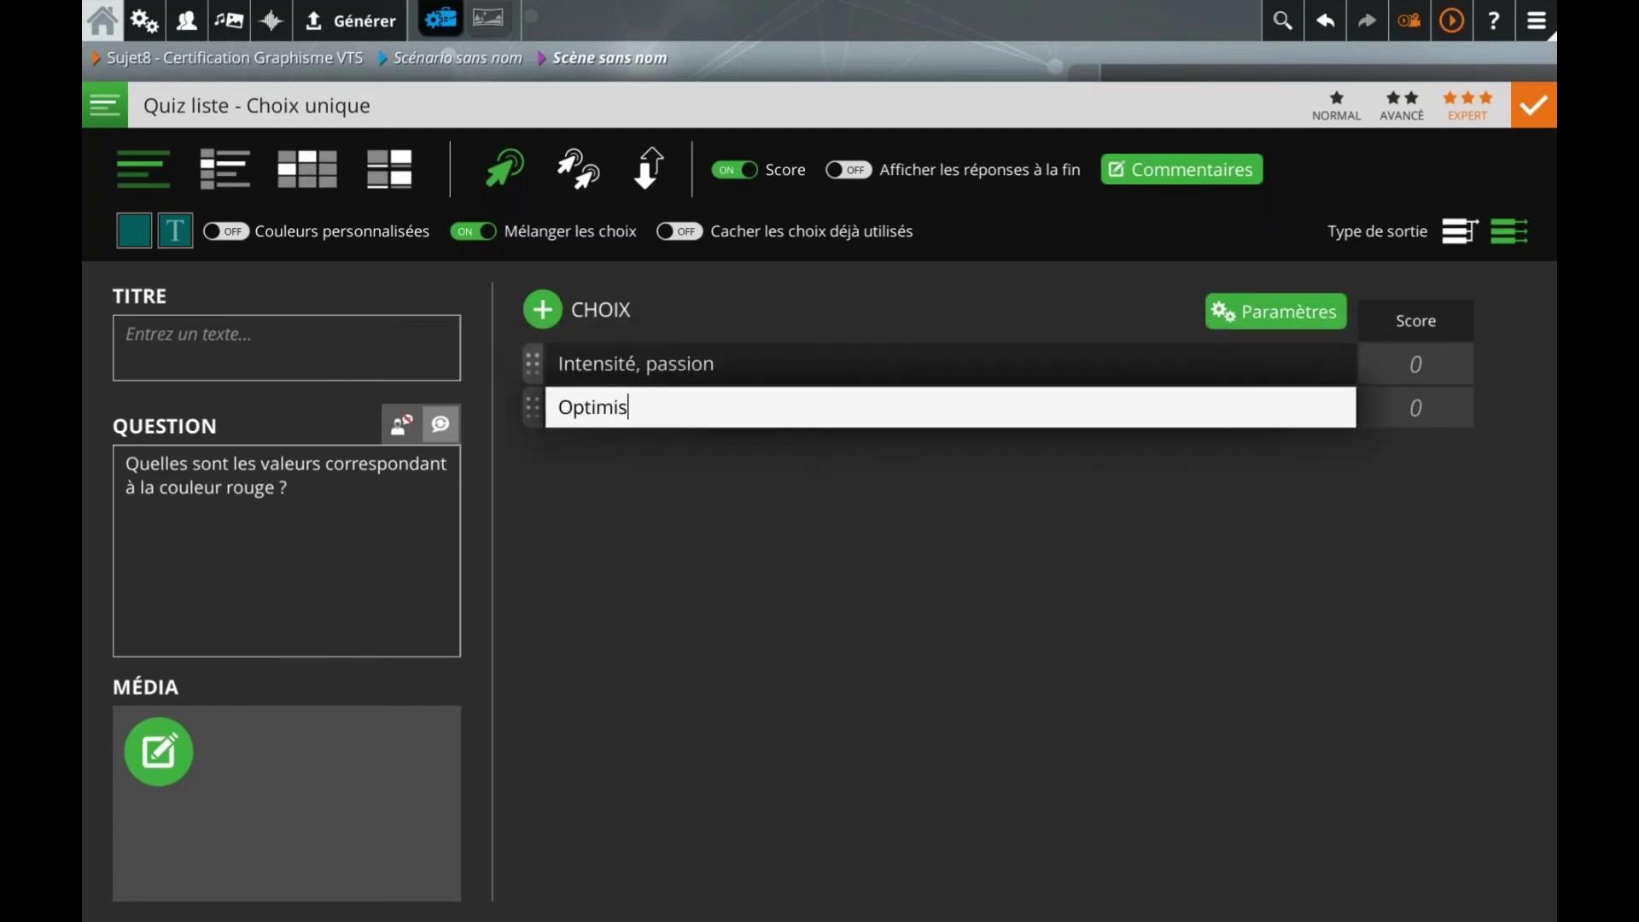
text(me, bonne humeur)
Step: Add a third choice reading "Santé, nature" and give the "Intensité, passion" choice a score of 1
click(563, 321)
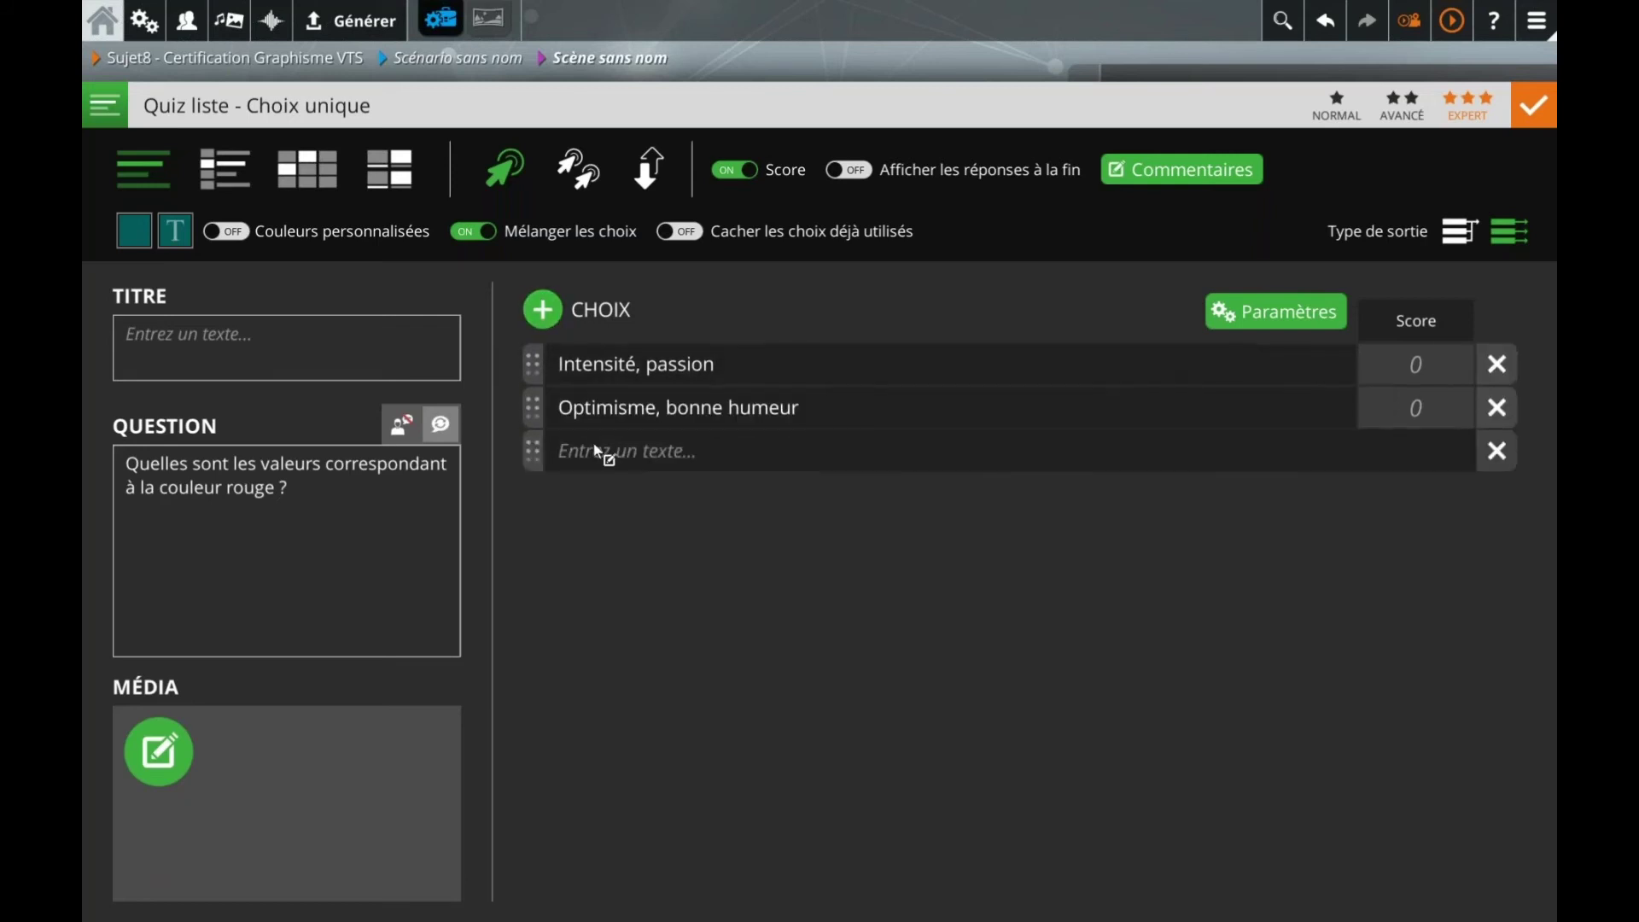
click(597, 450)
text(Santé, )
text(nature)
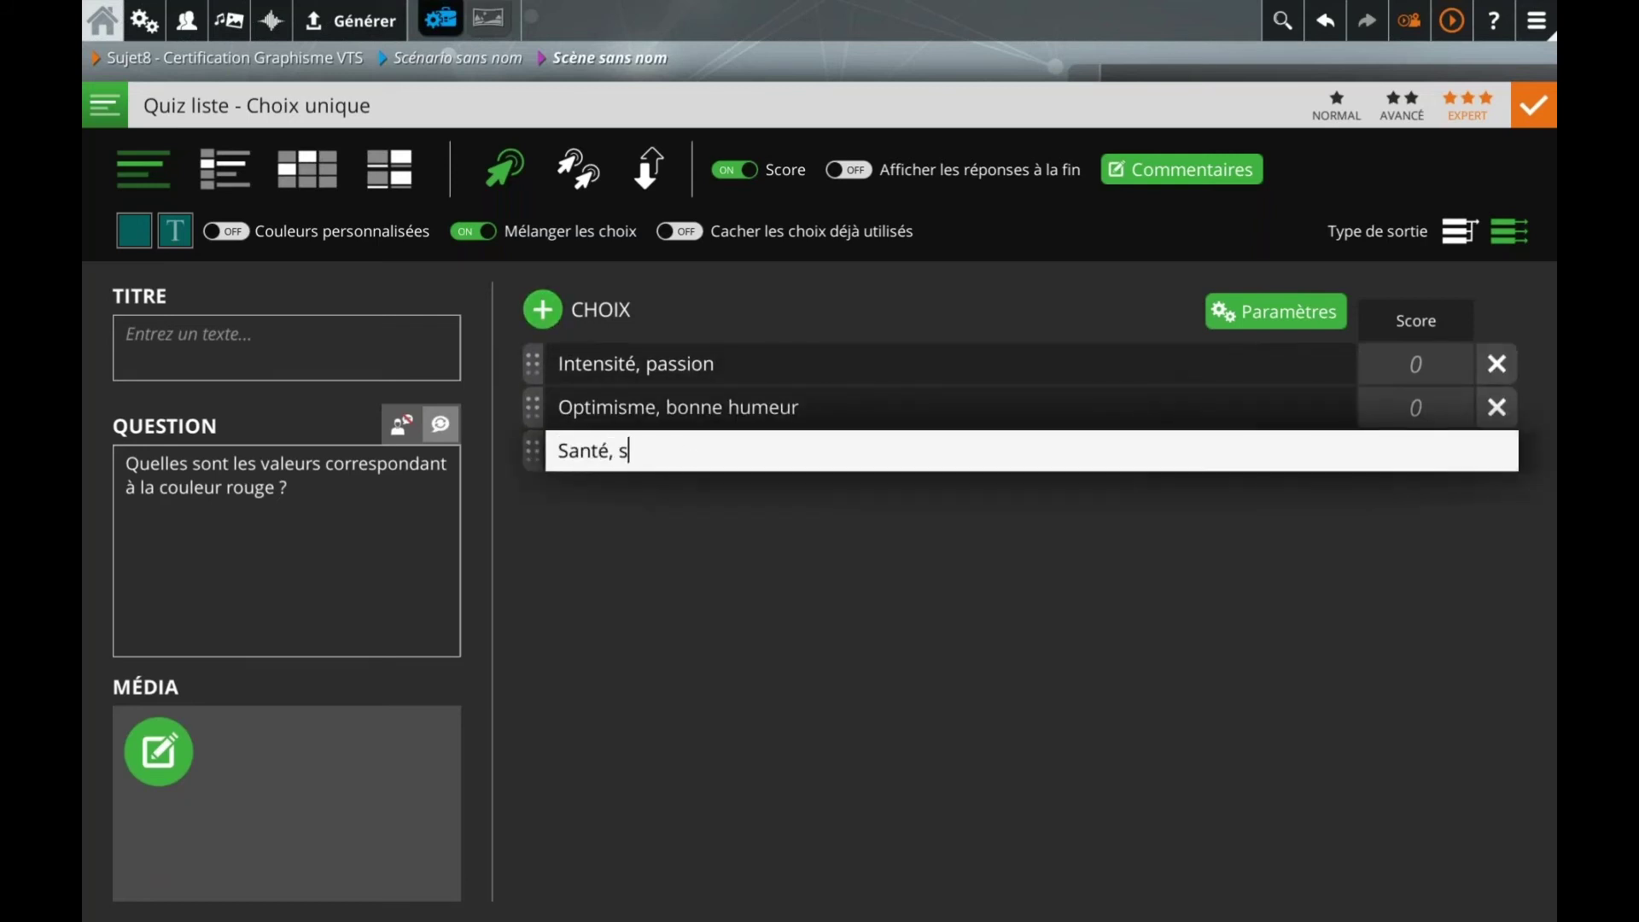
click(1448, 352)
text(1)
click(1200, 558)
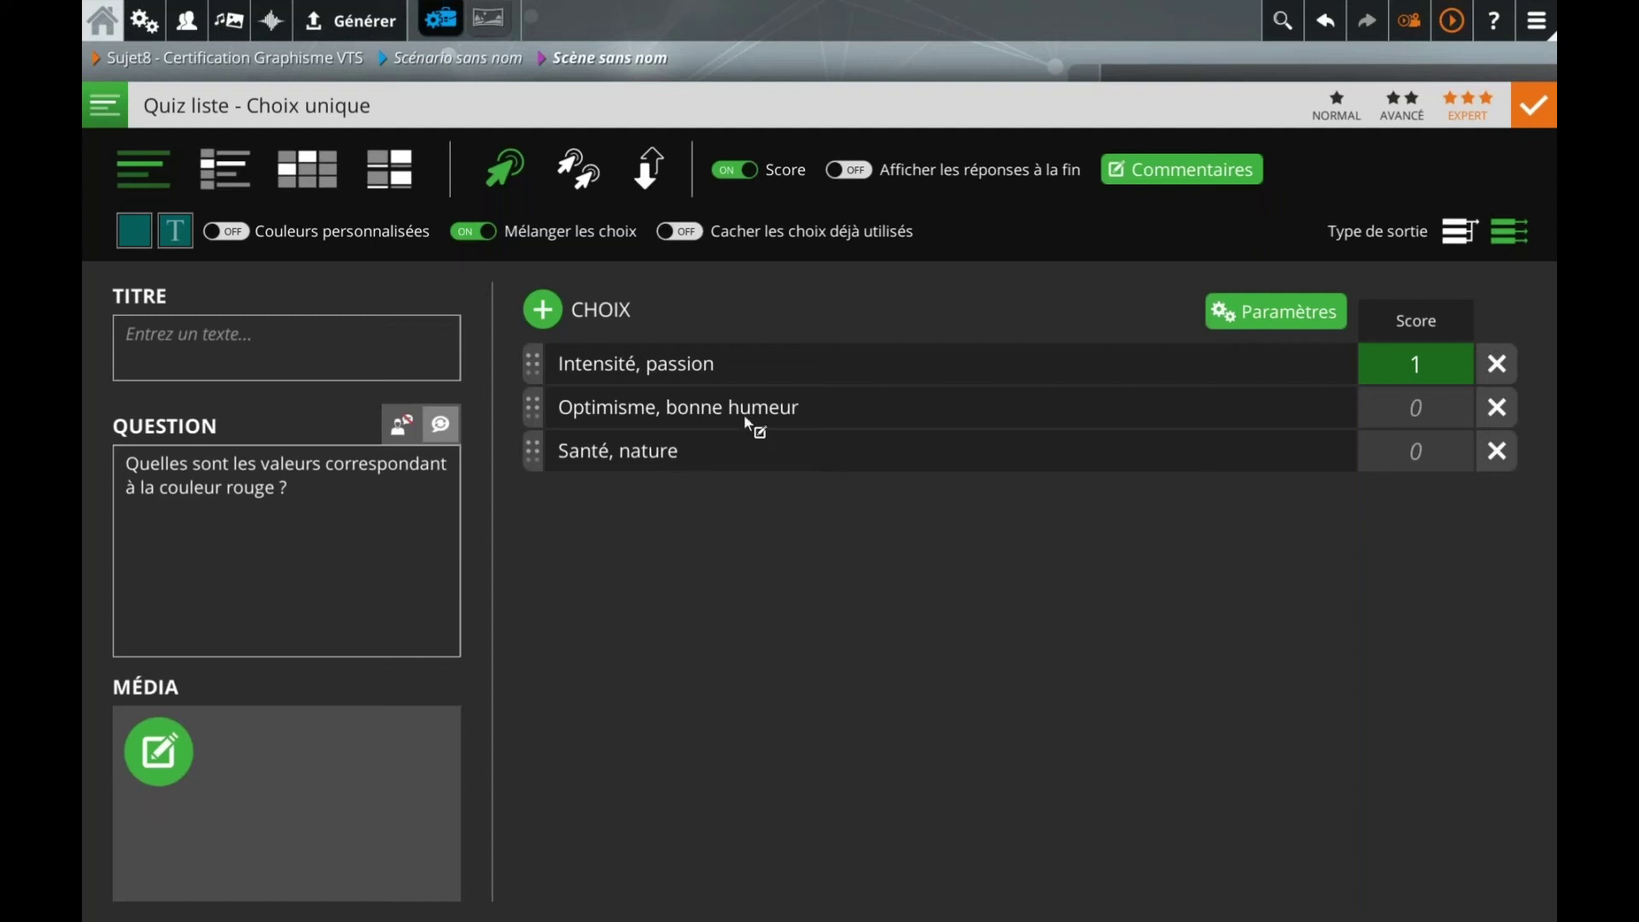
Step: Set the red-colour quiz to a single common output and align the Signification des couleurs note above its block
click(1527, 111)
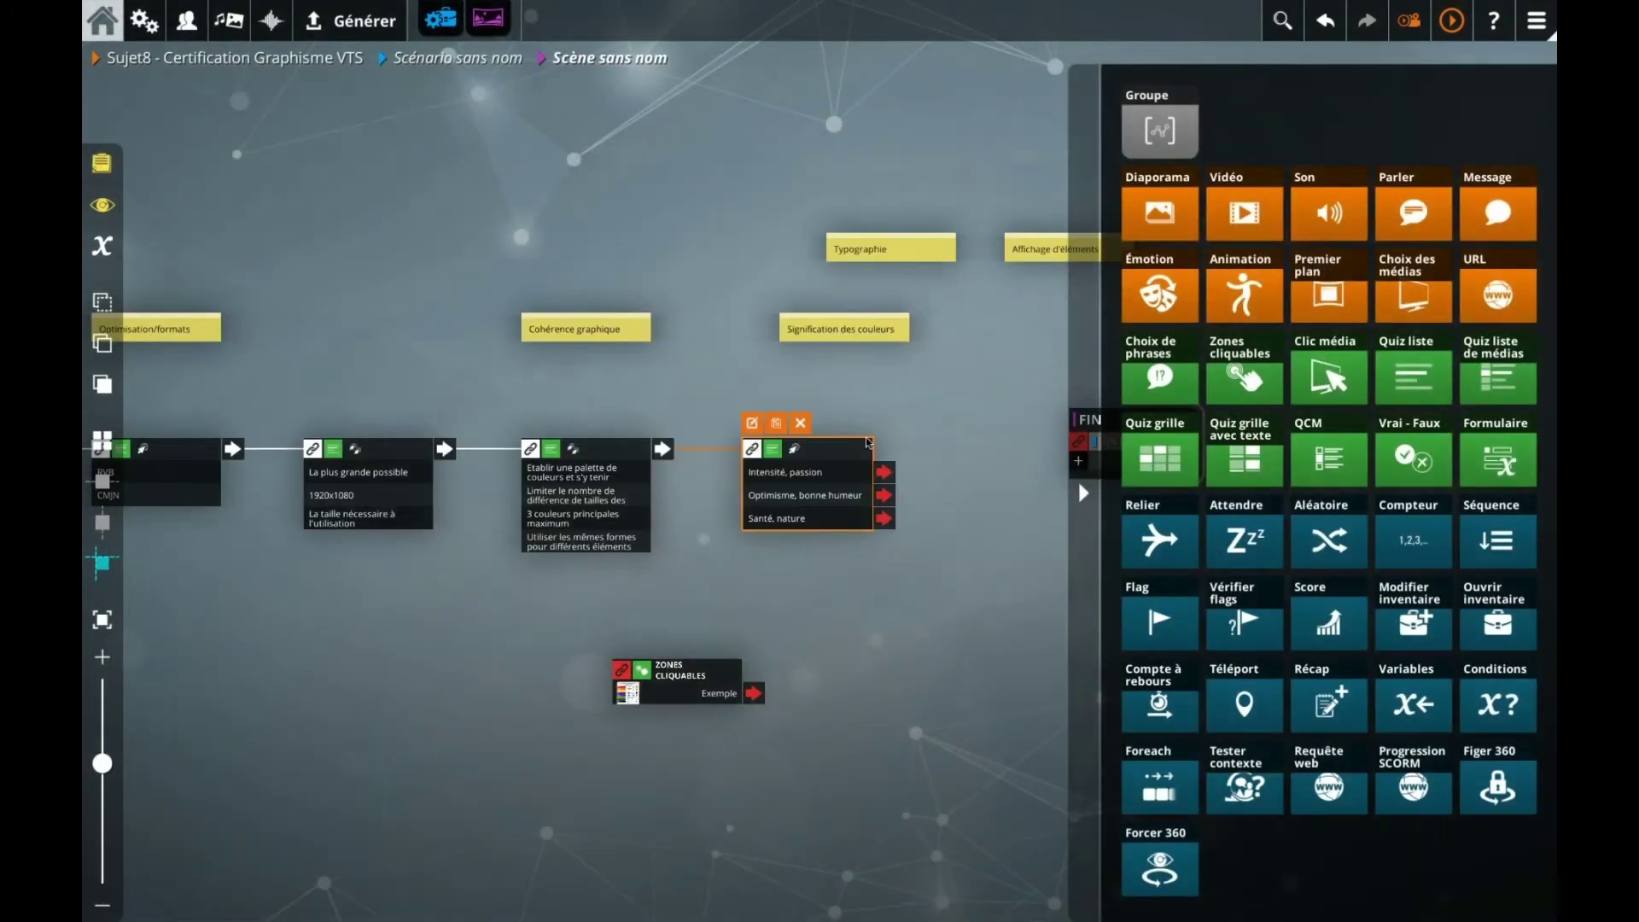
double_click(654, 489)
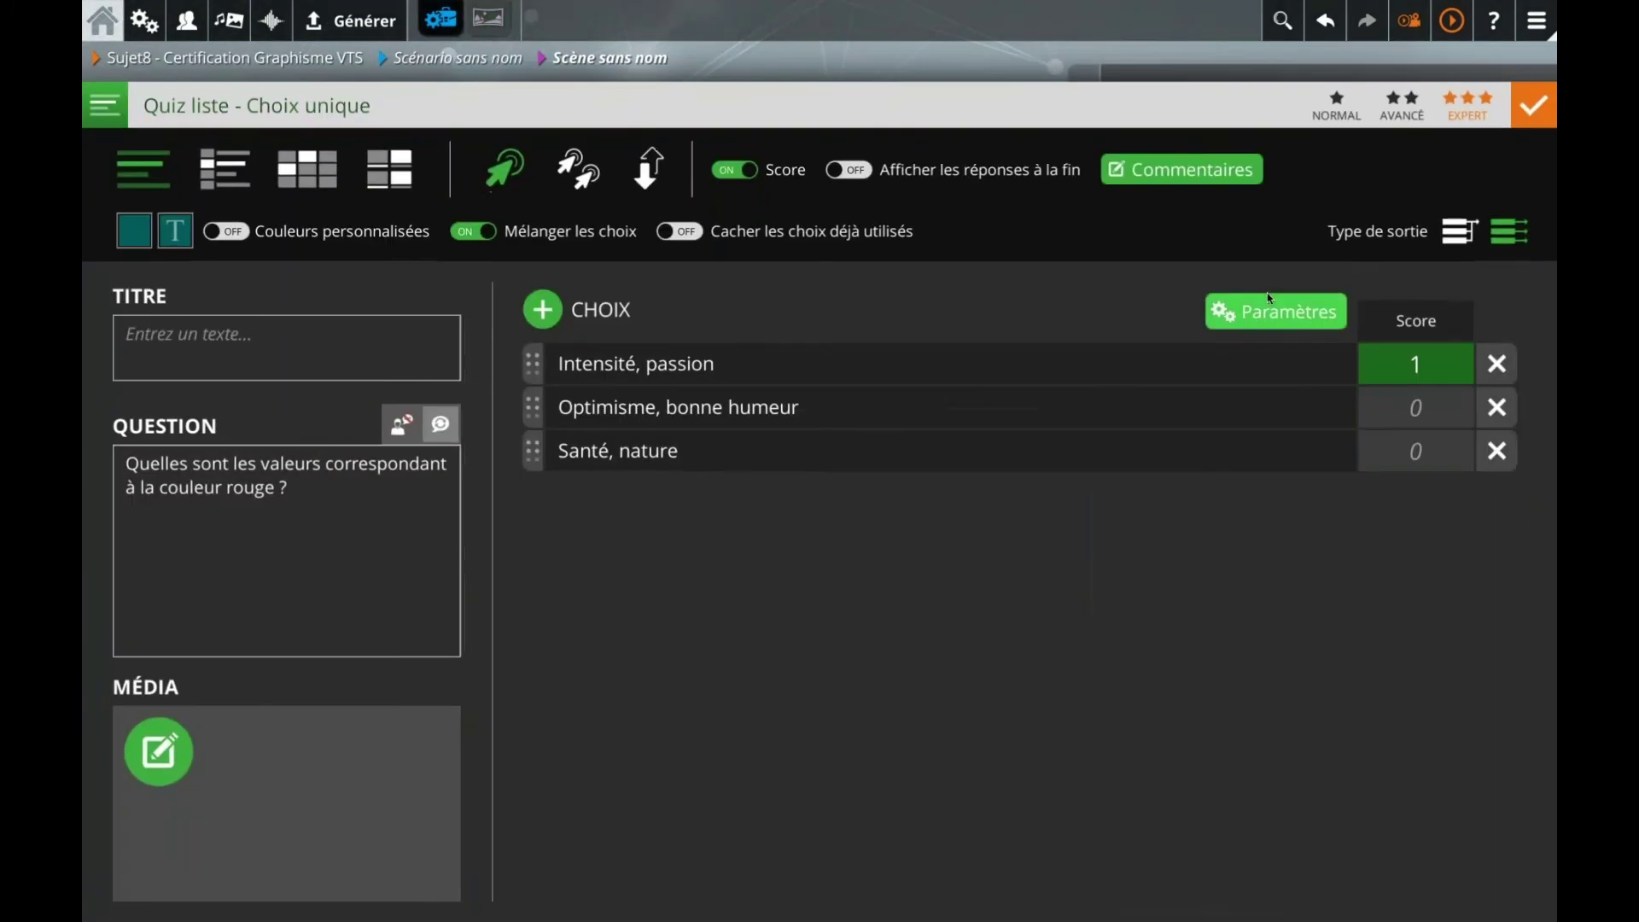
click(1534, 106)
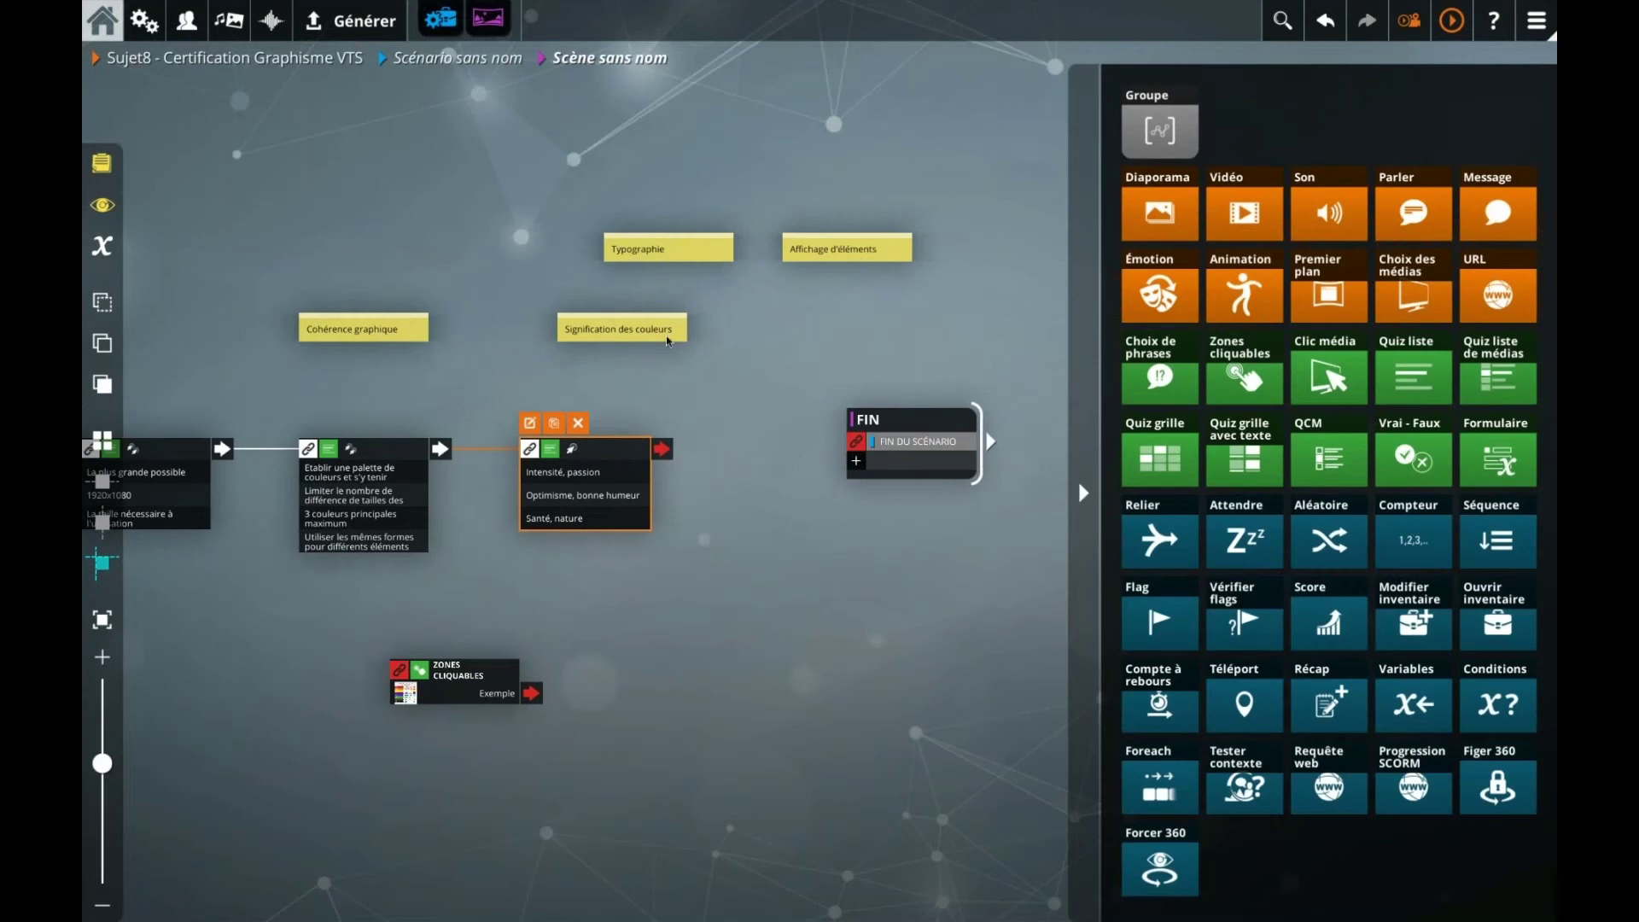
drag(669, 342, 632, 342)
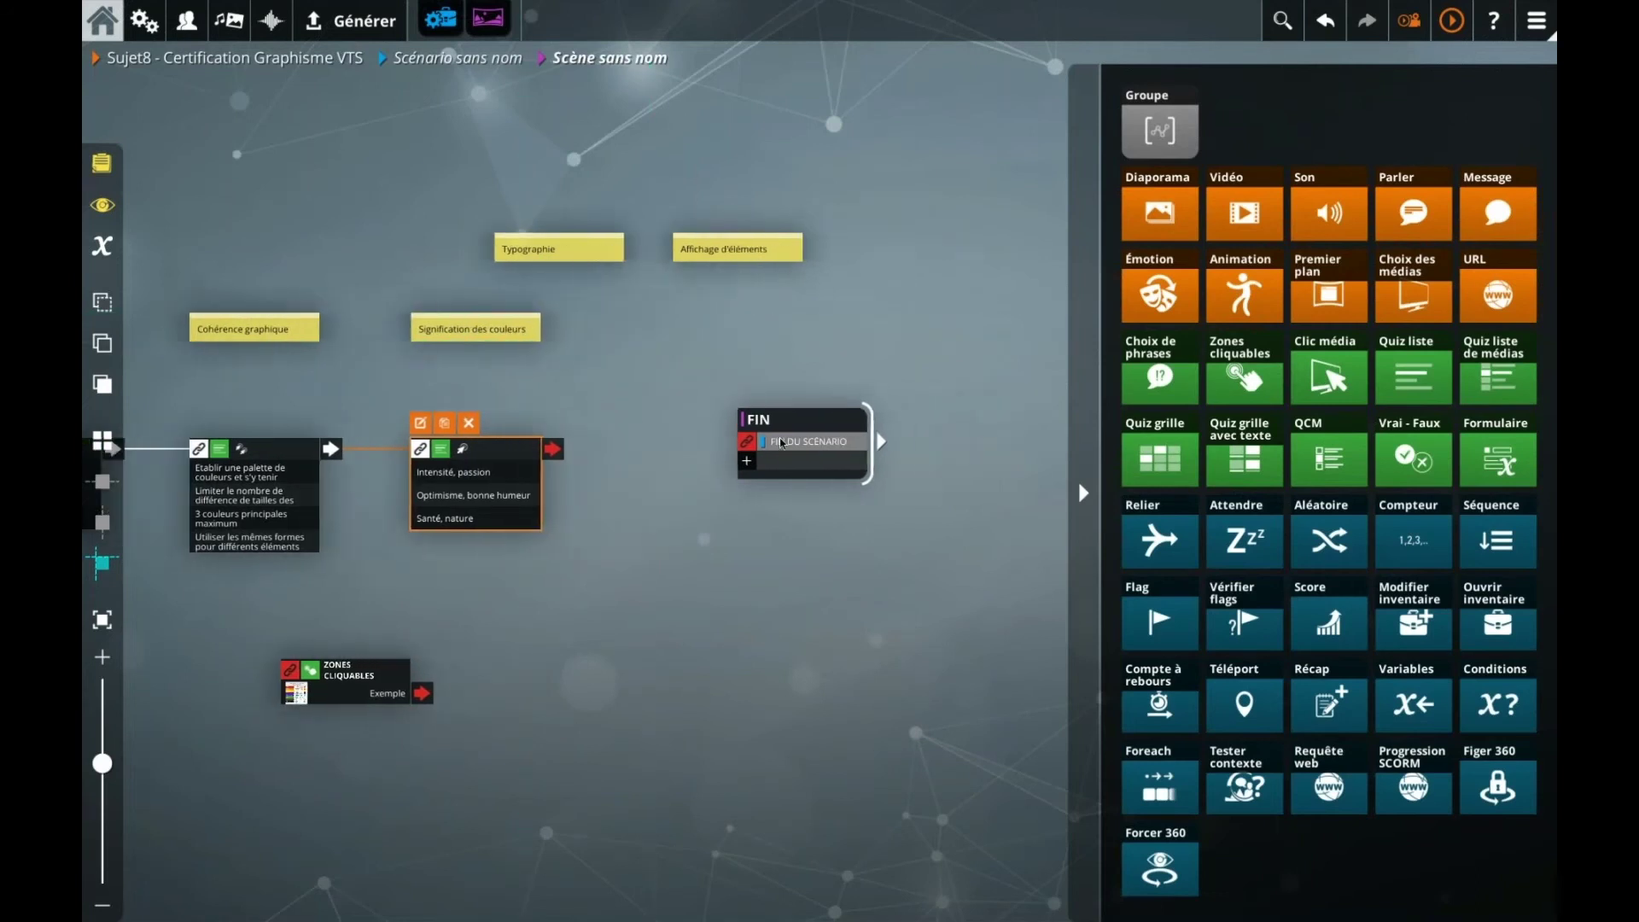
Step: Rearrange the scene: FIN farther out, Typographie above Signification des couleurs, Affichage d'éléments beside that note, and the clickable zones block beneath Affichage d'éléments
drag(782, 442, 899, 427)
drag(554, 242, 470, 177)
drag(747, 254, 705, 333)
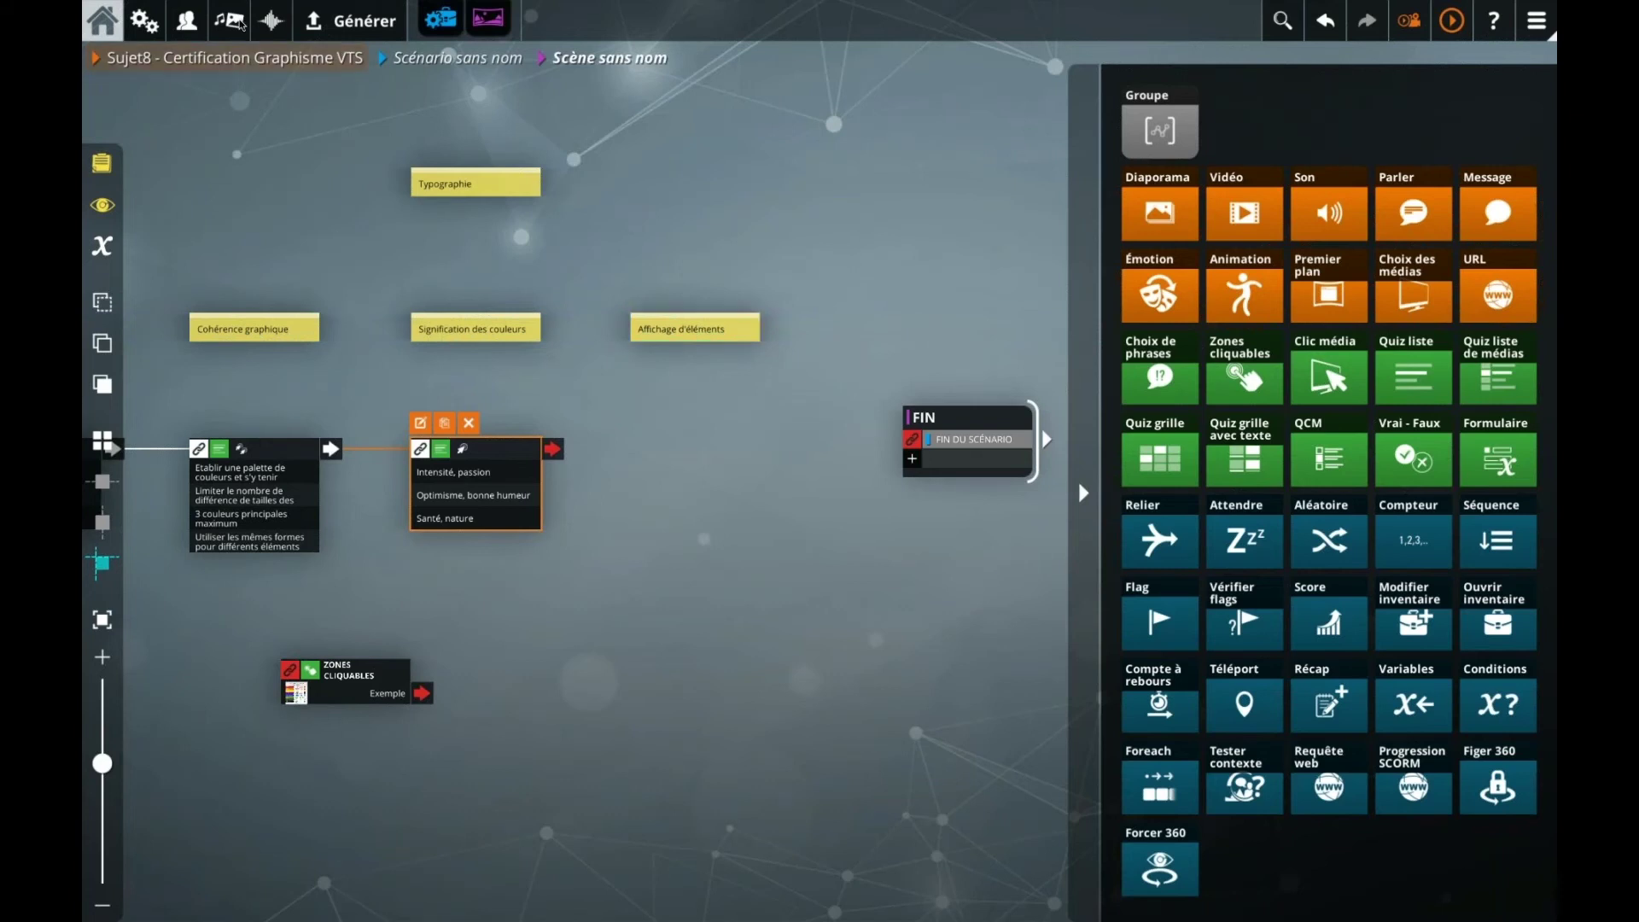
drag(353, 680, 730, 679)
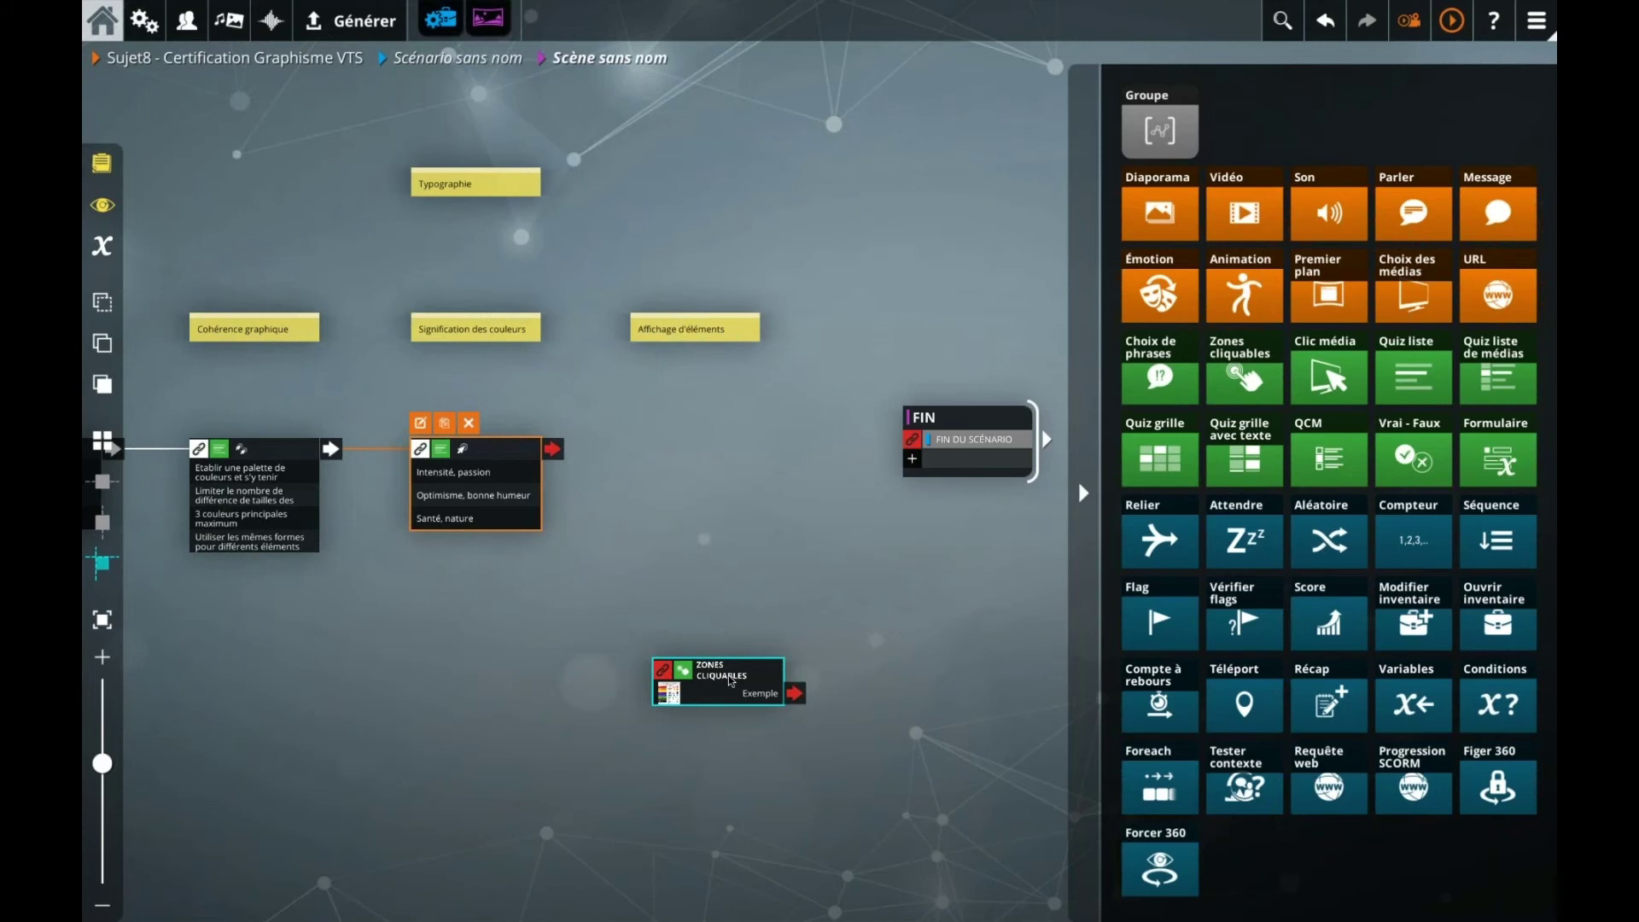
Step: Open the existing clickable zones block and replace the Exemple zone's media with Taille_Incorrect 1, clearing the previous media first
double_click(730, 680)
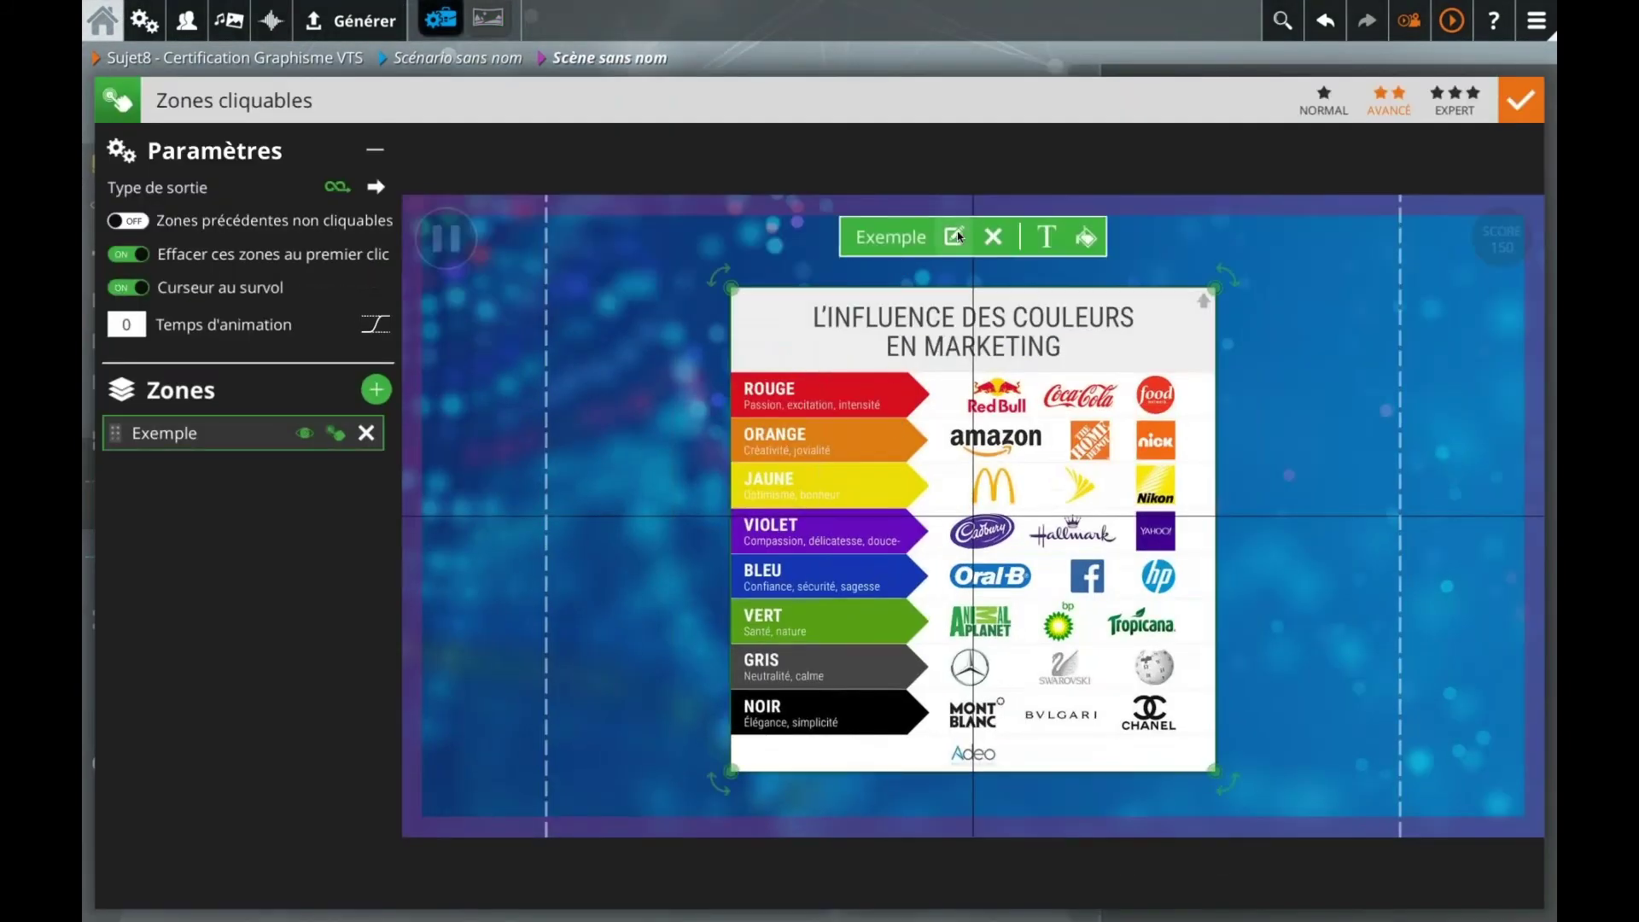
click(957, 237)
scroll(419, 717, down, 3)
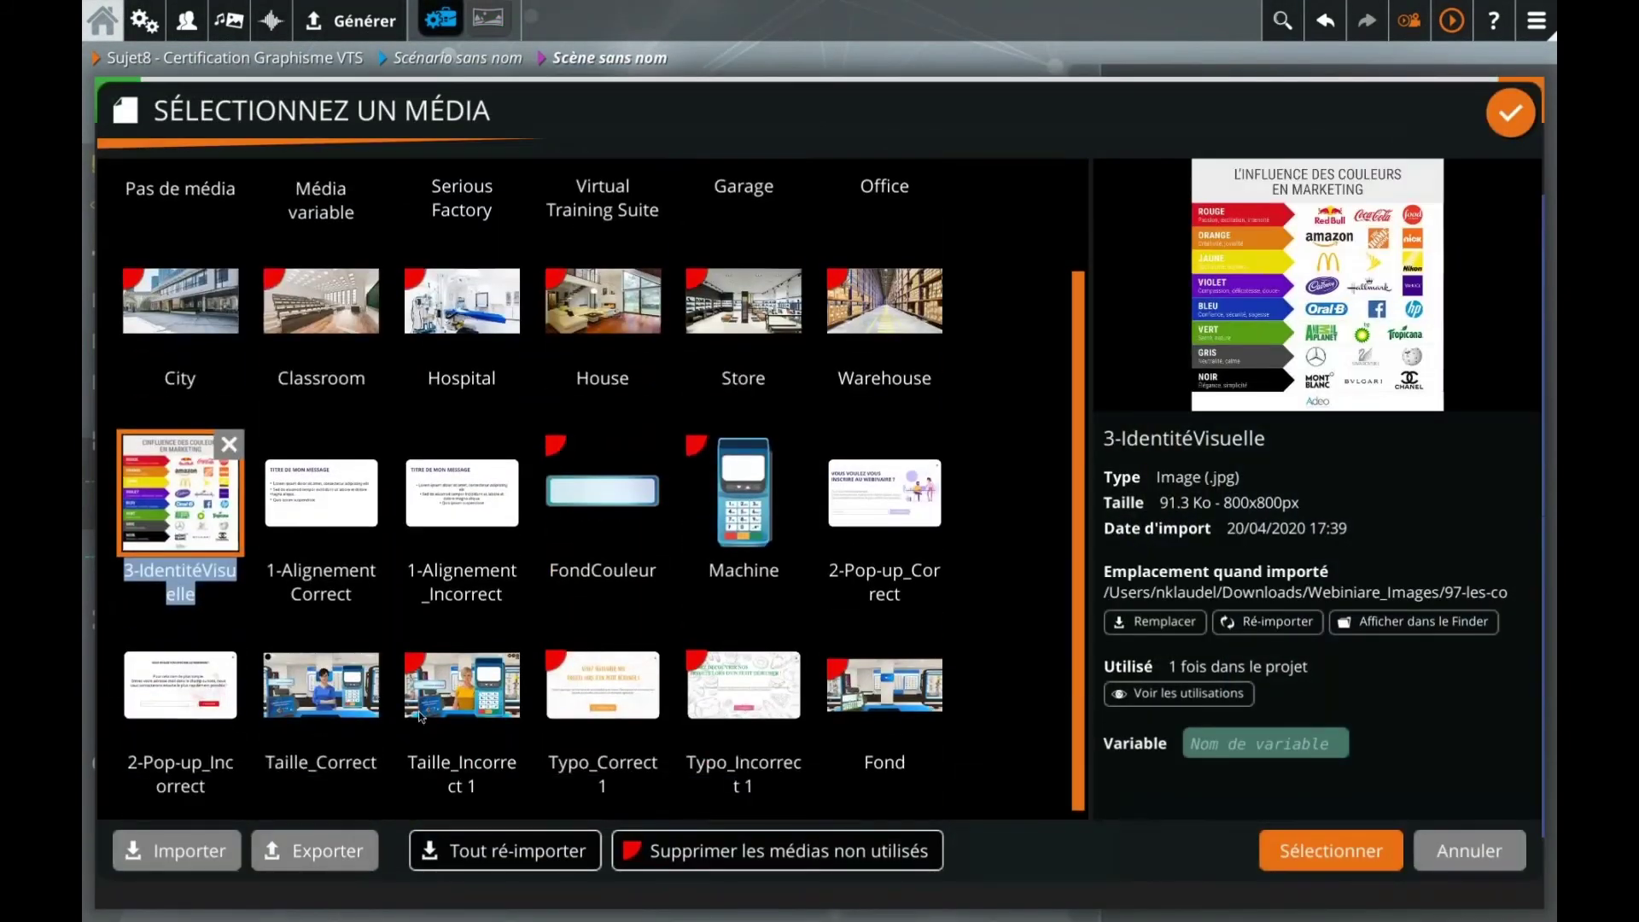
double_click(321, 685)
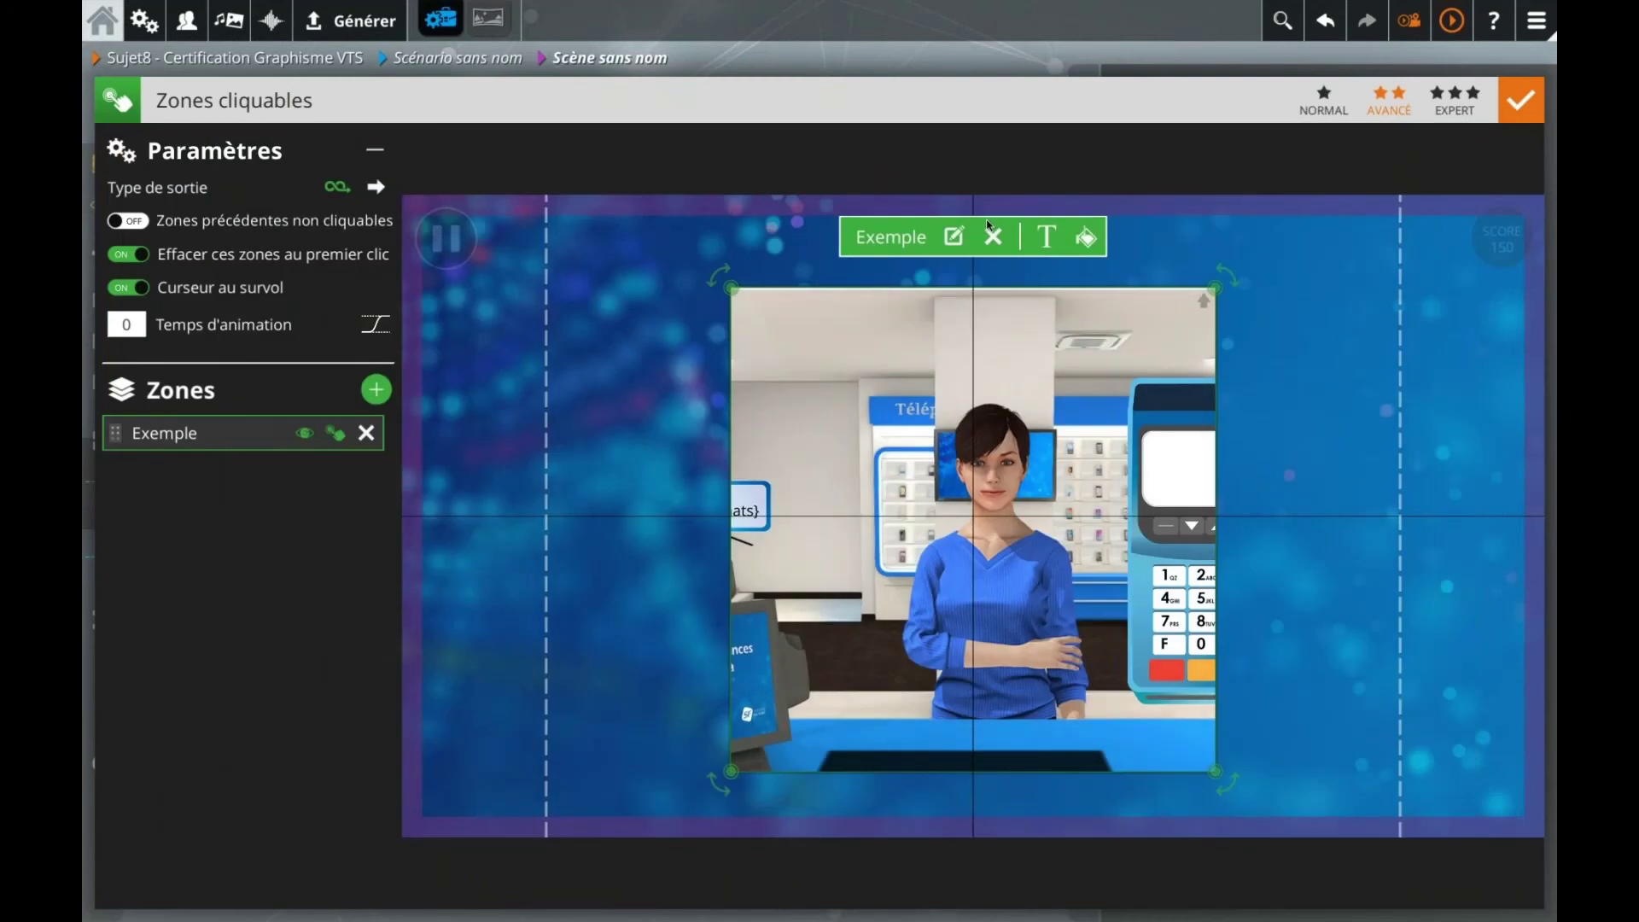
click(992, 237)
click(954, 236)
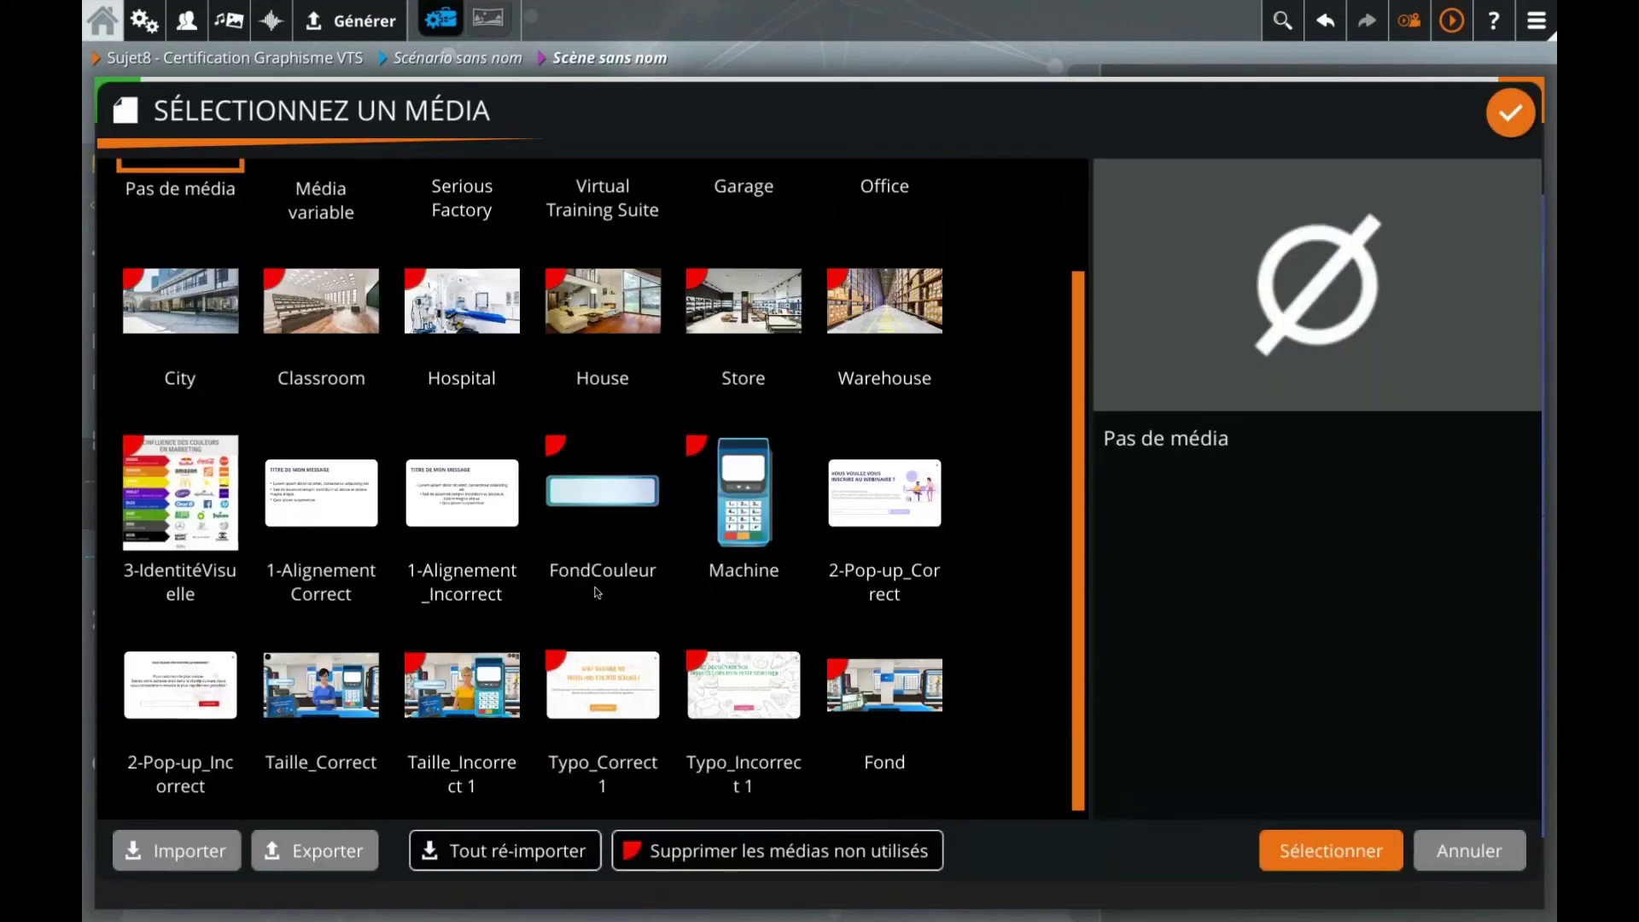
double_click(465, 679)
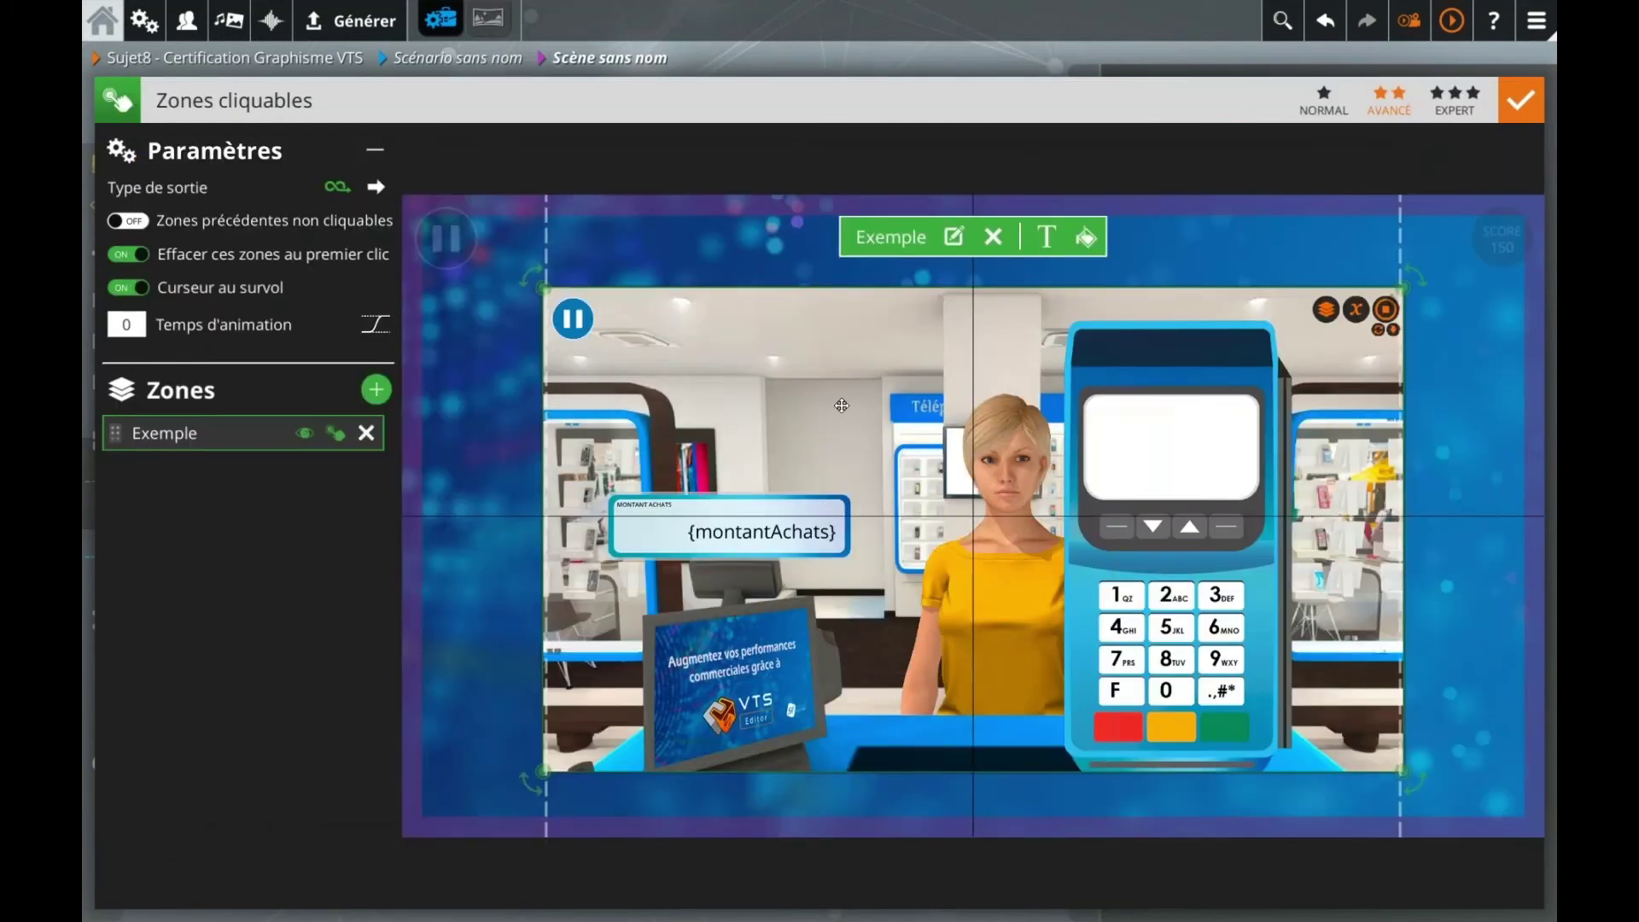
Step: Switch the block to expert mode, stretch the Exemple zone to fill the whole scene, and validate the block
drag(1403, 289, 1543, 196)
drag(542, 773, 403, 837)
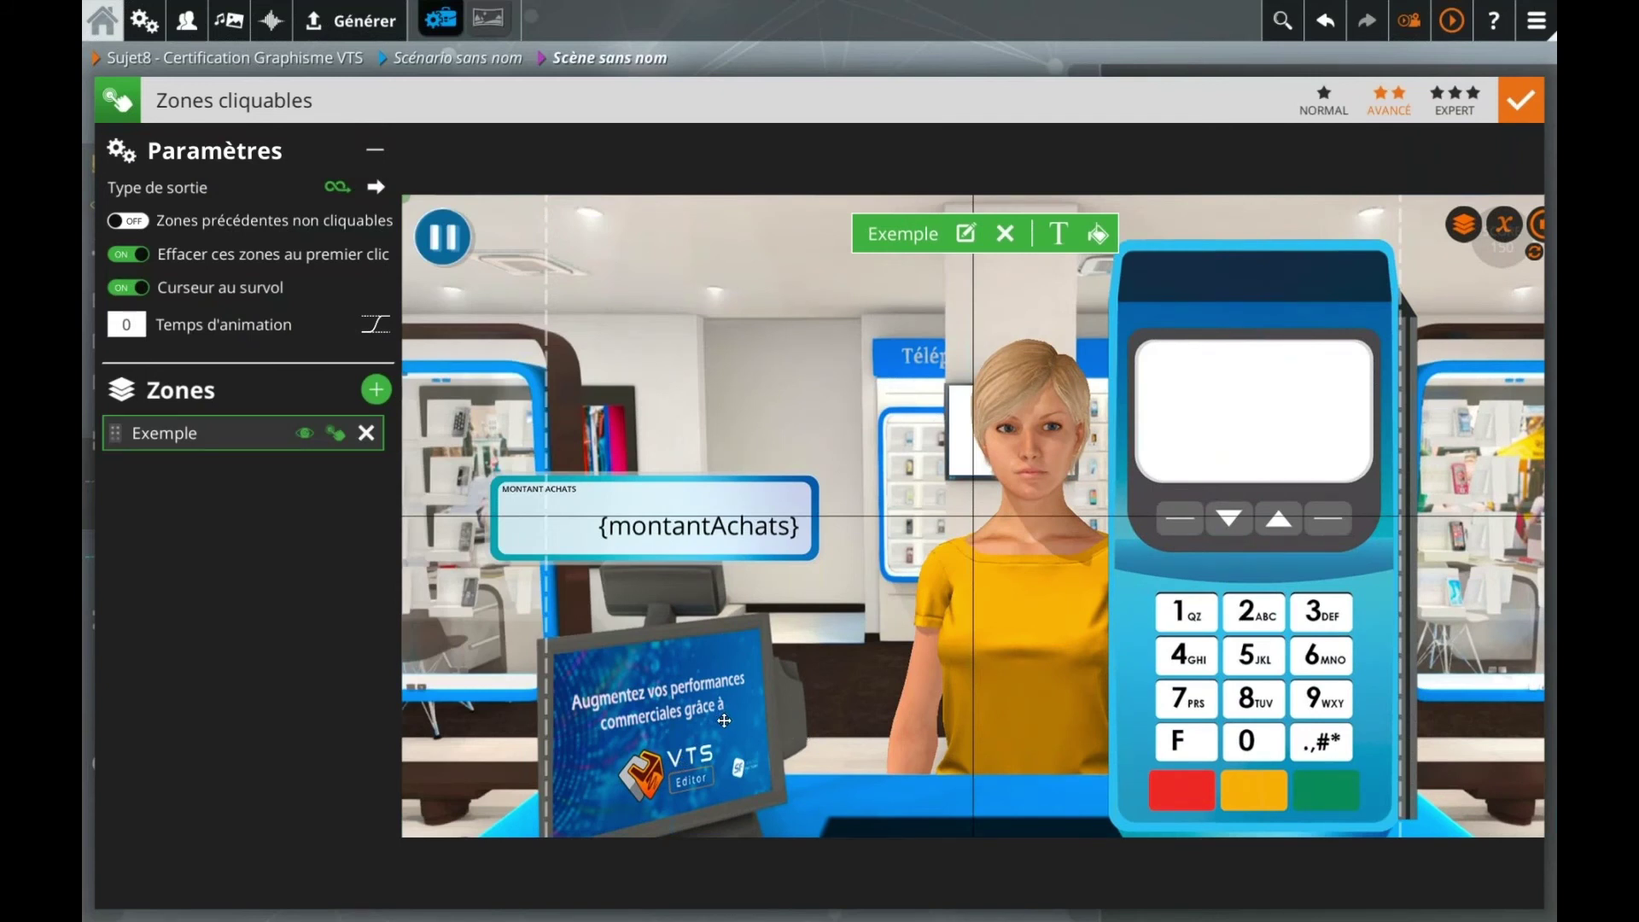
click(1455, 95)
drag(403, 195, 529, 266)
drag(683, 333, 607, 262)
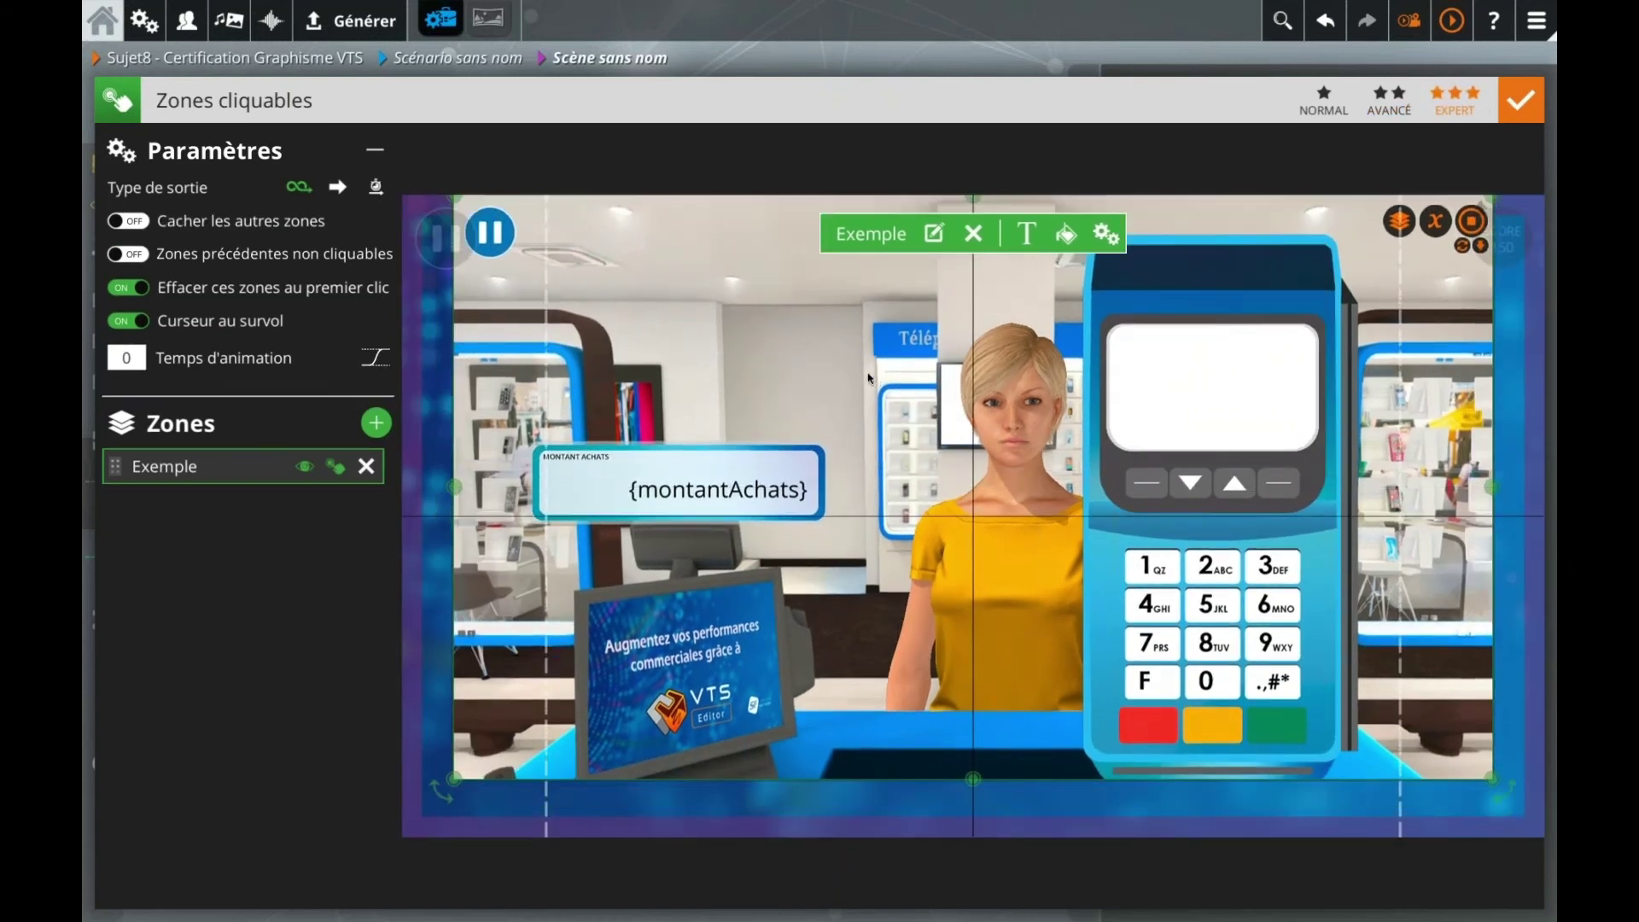
drag(972, 779, 976, 854)
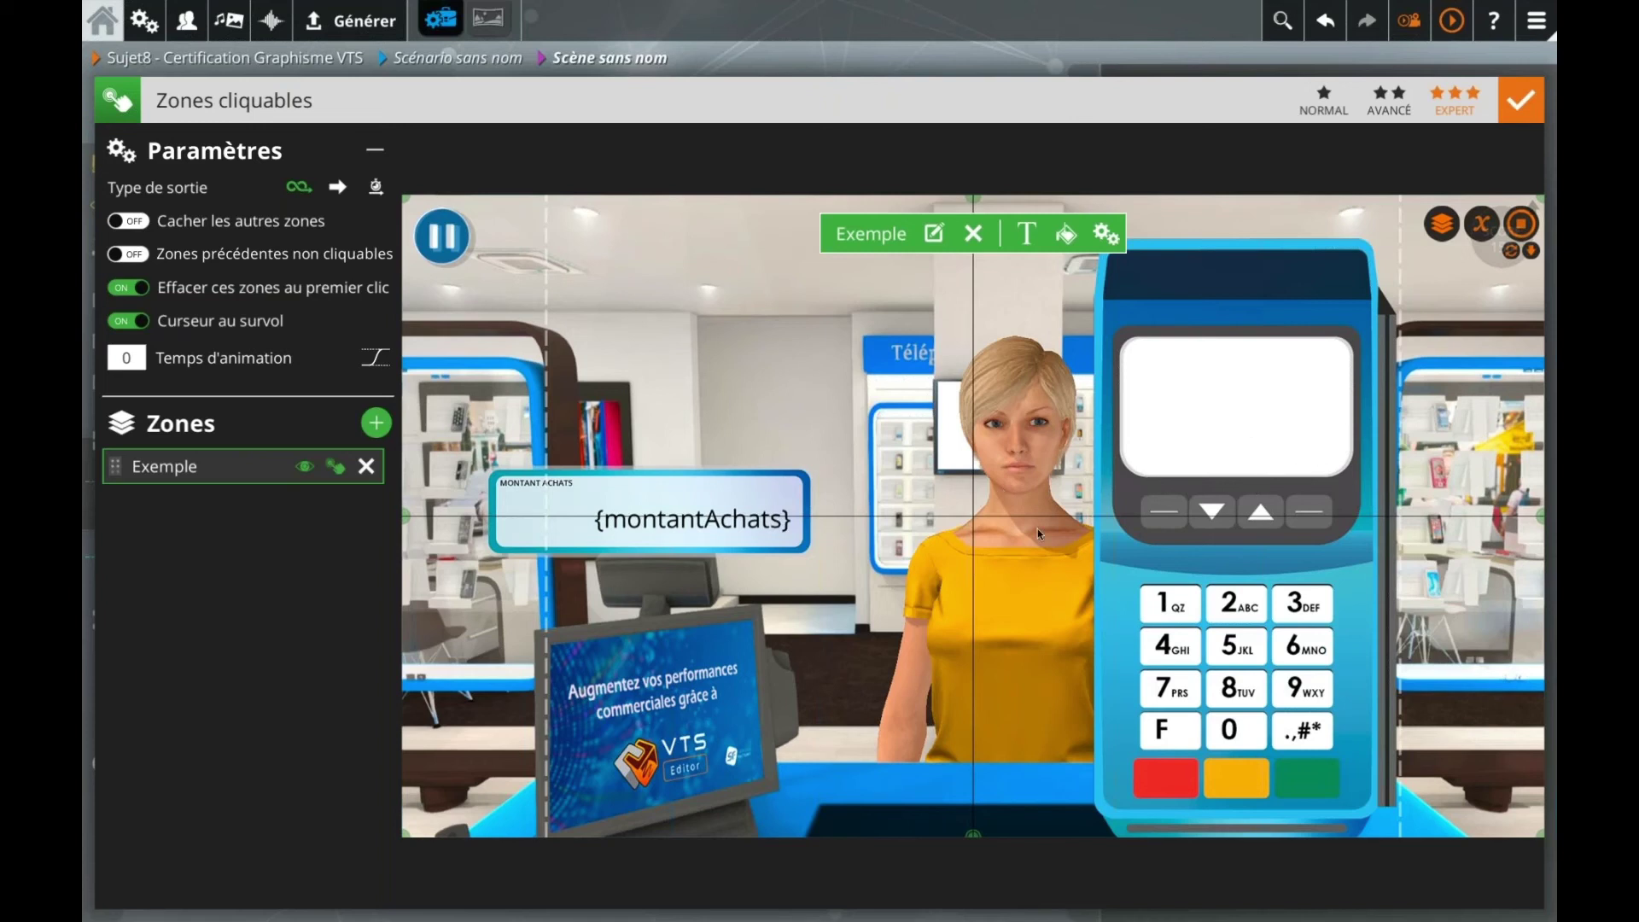
click(1512, 111)
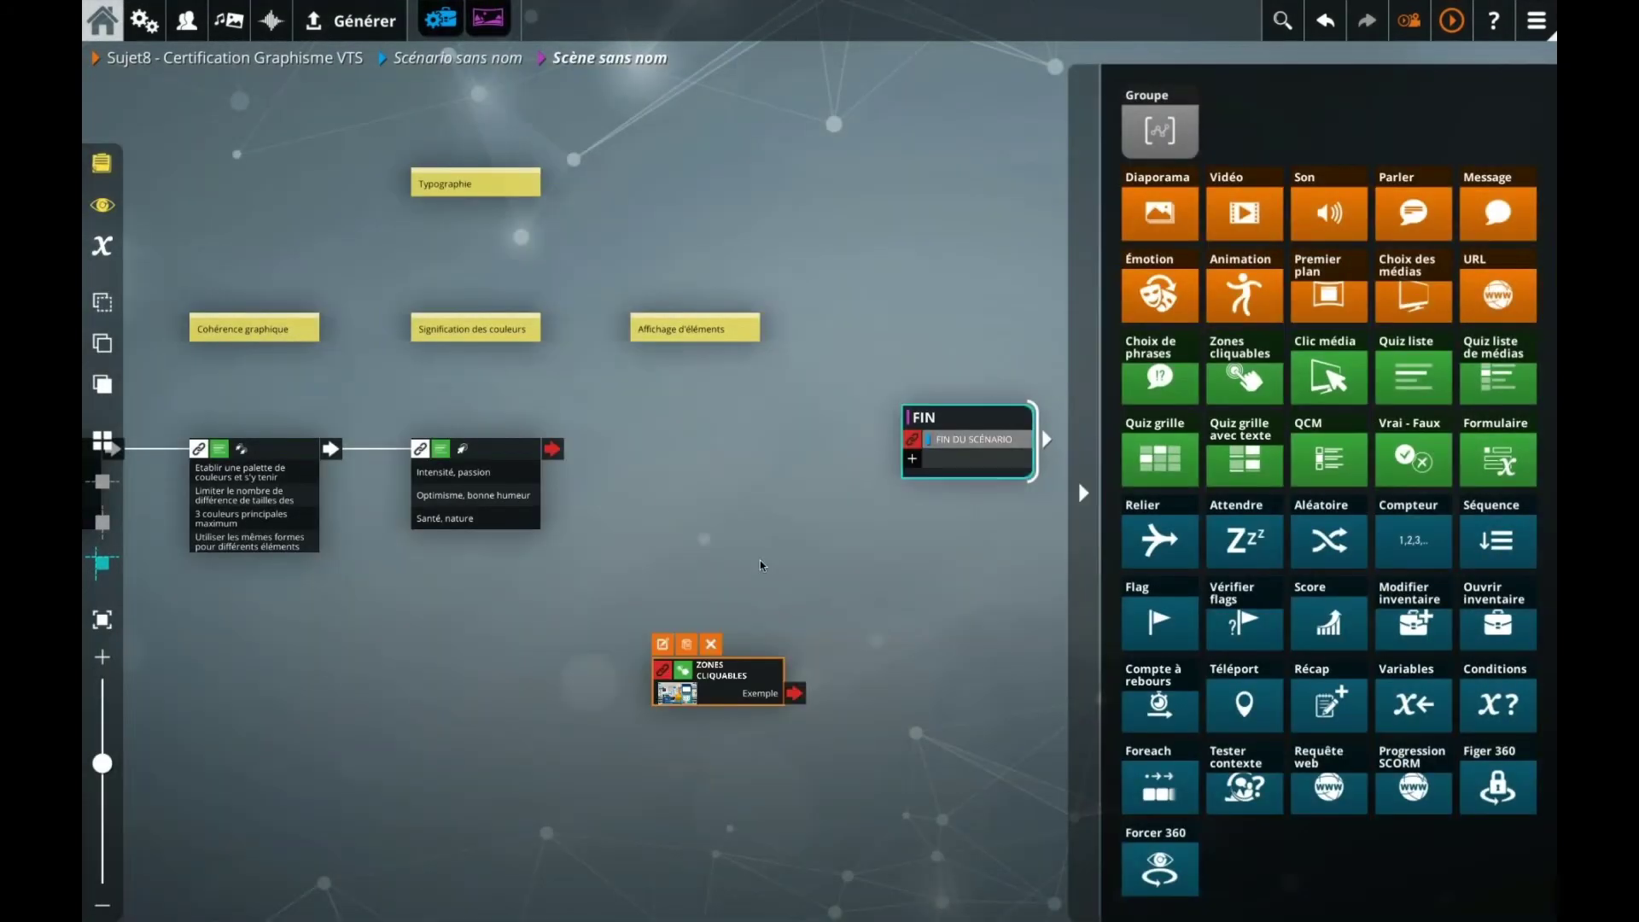
Step: Add a new clickable zones block below the Affichage d'éléments note and create a zone named Background in it
drag(1257, 347, 715, 452)
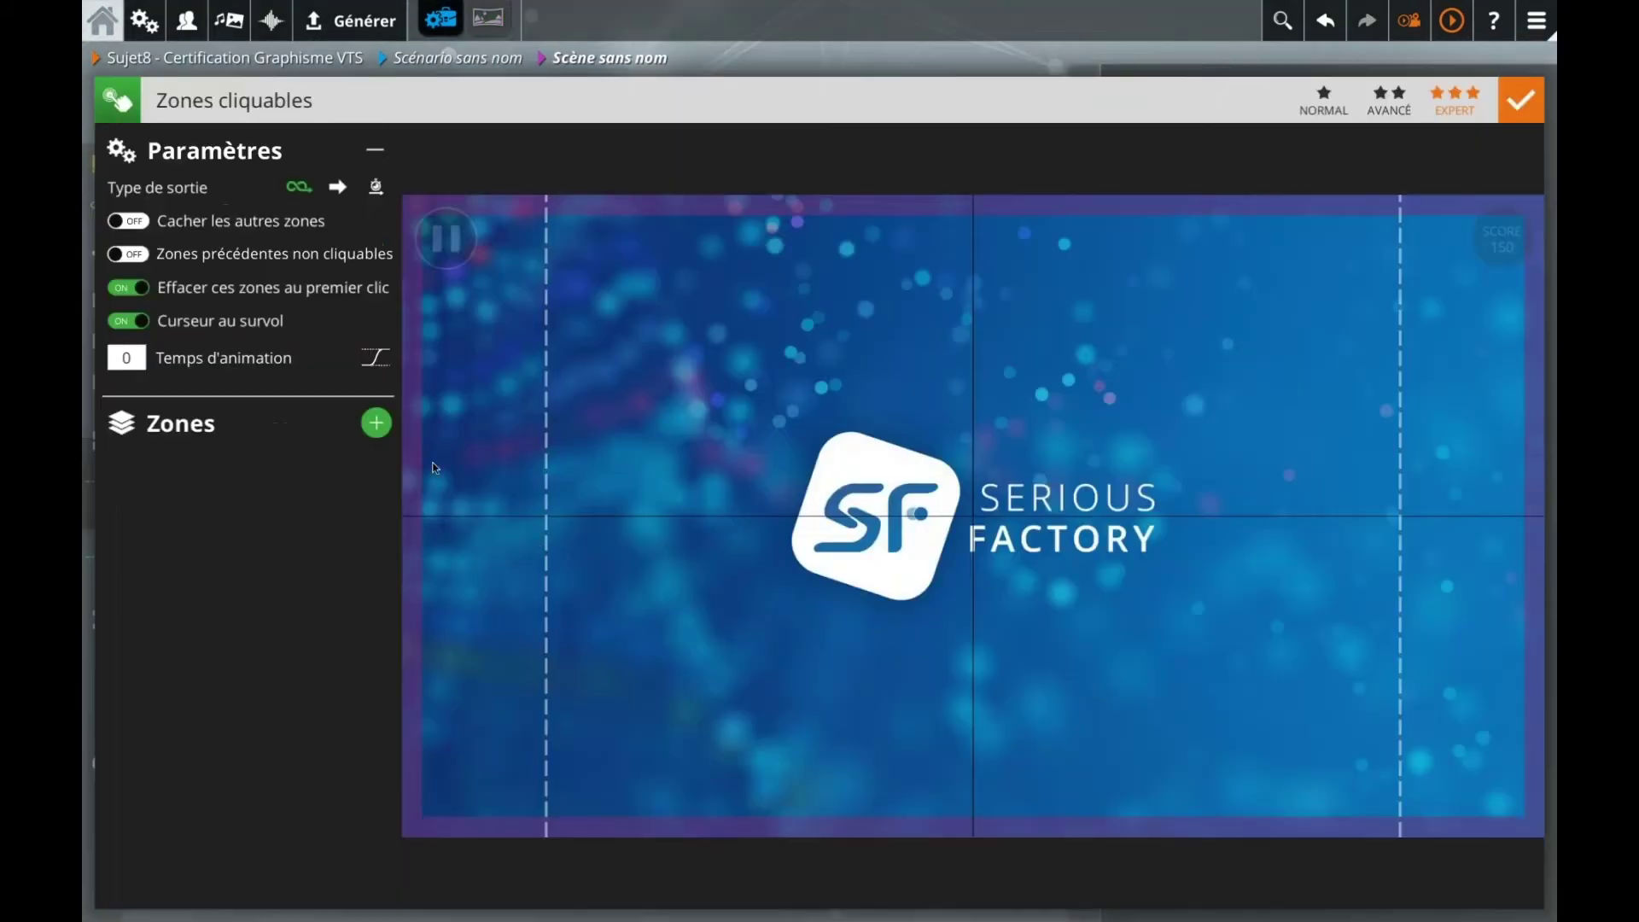
click(376, 422)
click(231, 640)
click(376, 423)
text(Background)
key(Return)
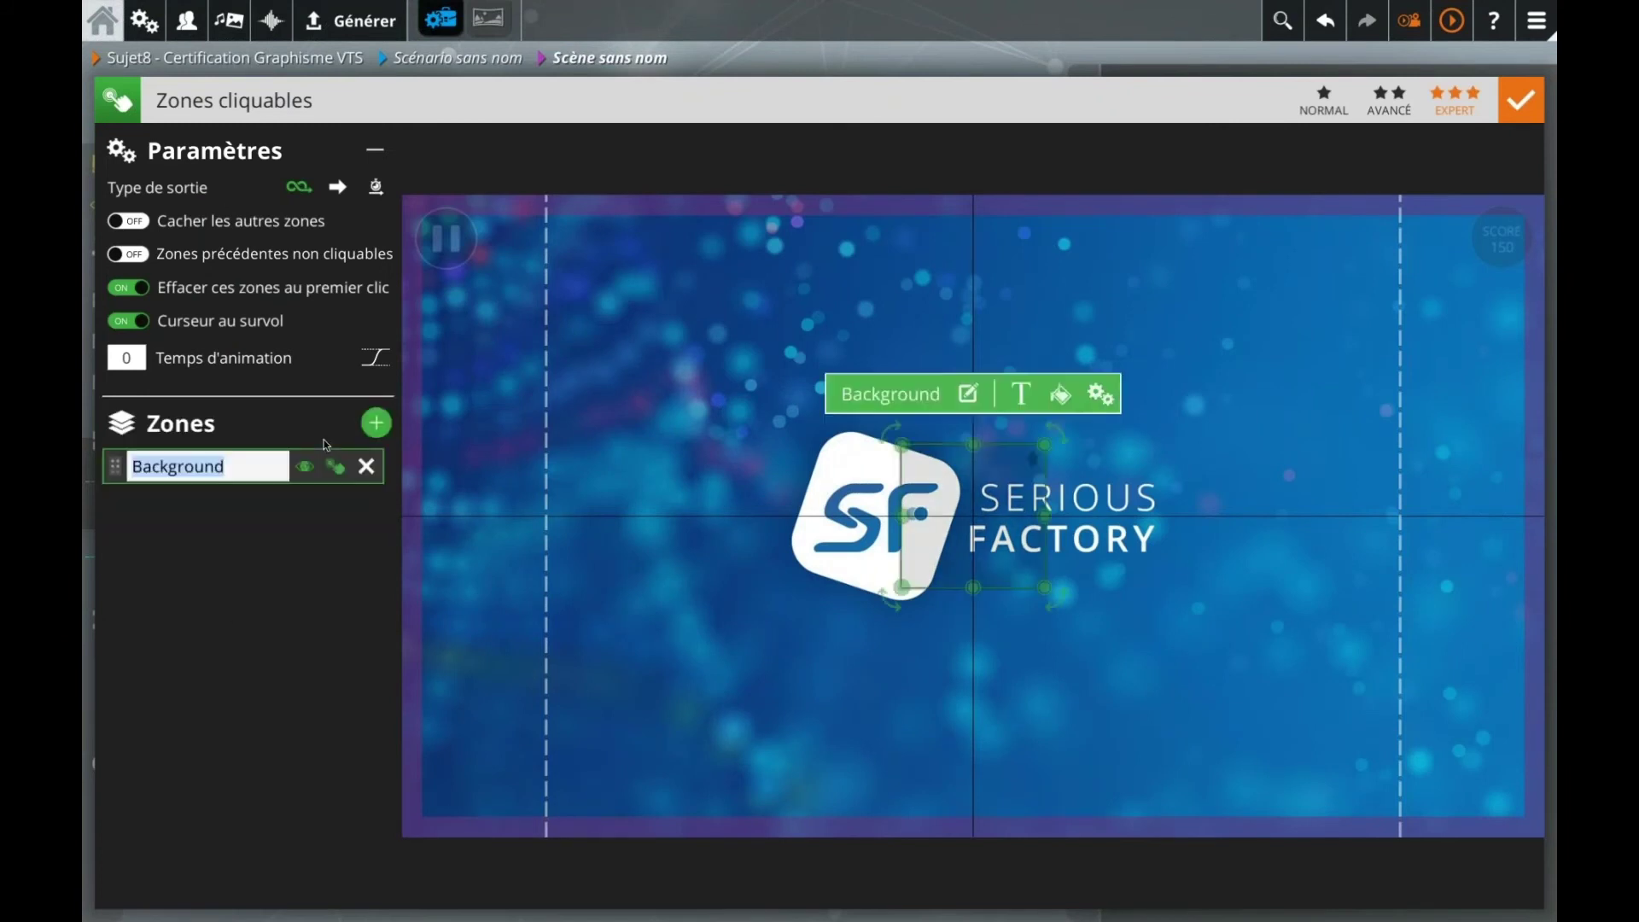
Step: Give the Background zone the Fond media, stretch it to fill the scene, and make it non-clickable
click(968, 393)
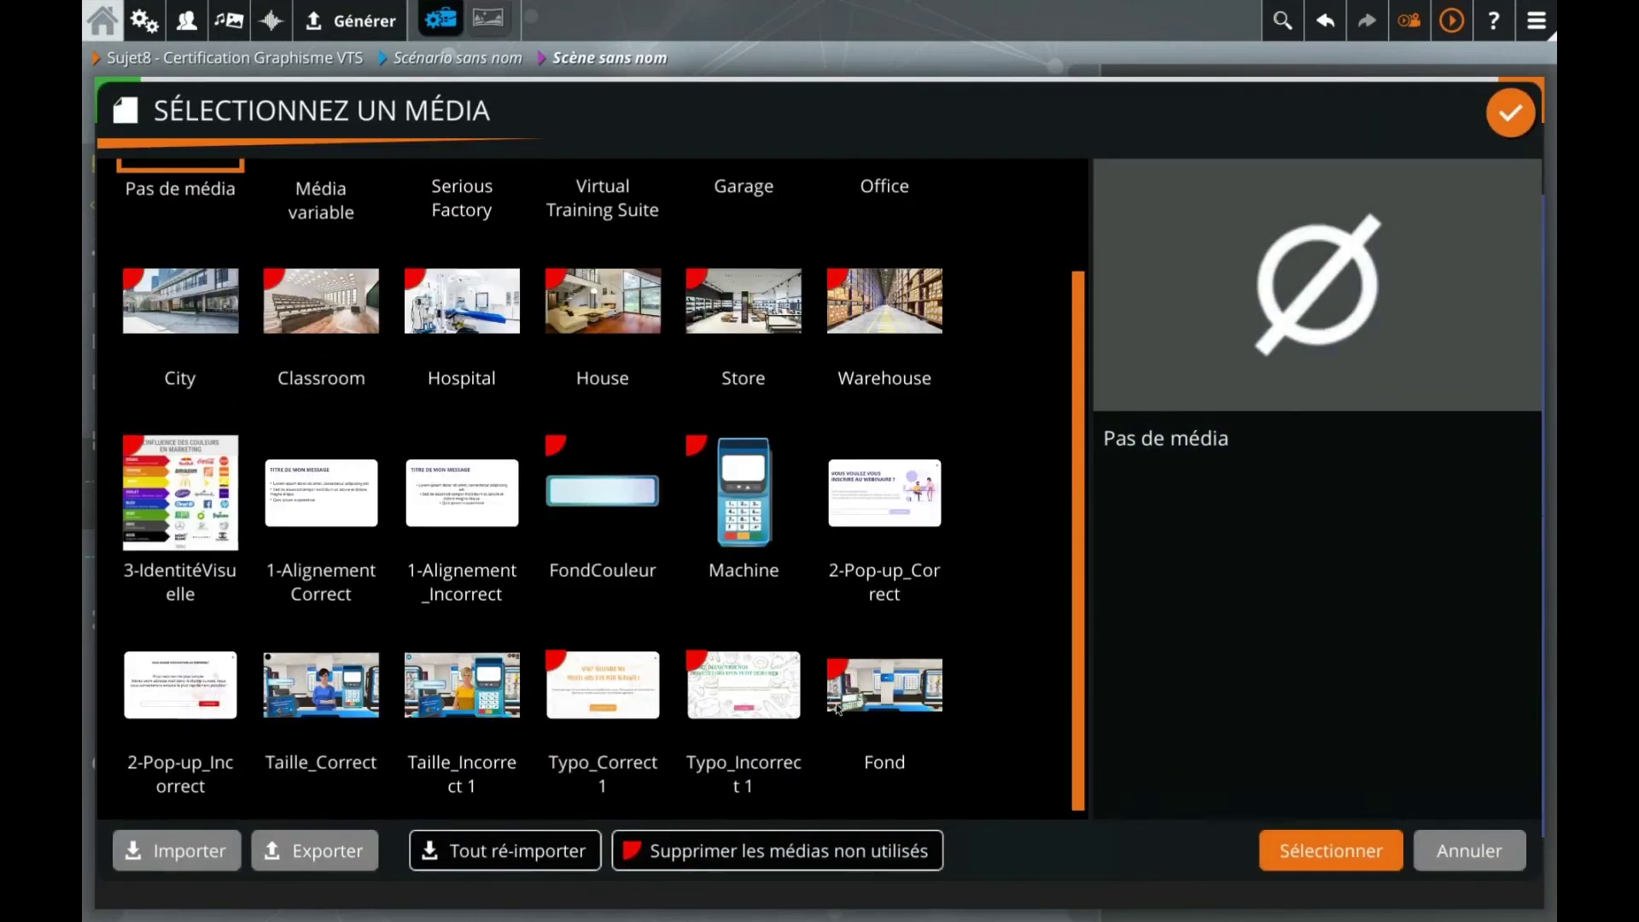
double_click(837, 707)
drag(975, 445, 974, 197)
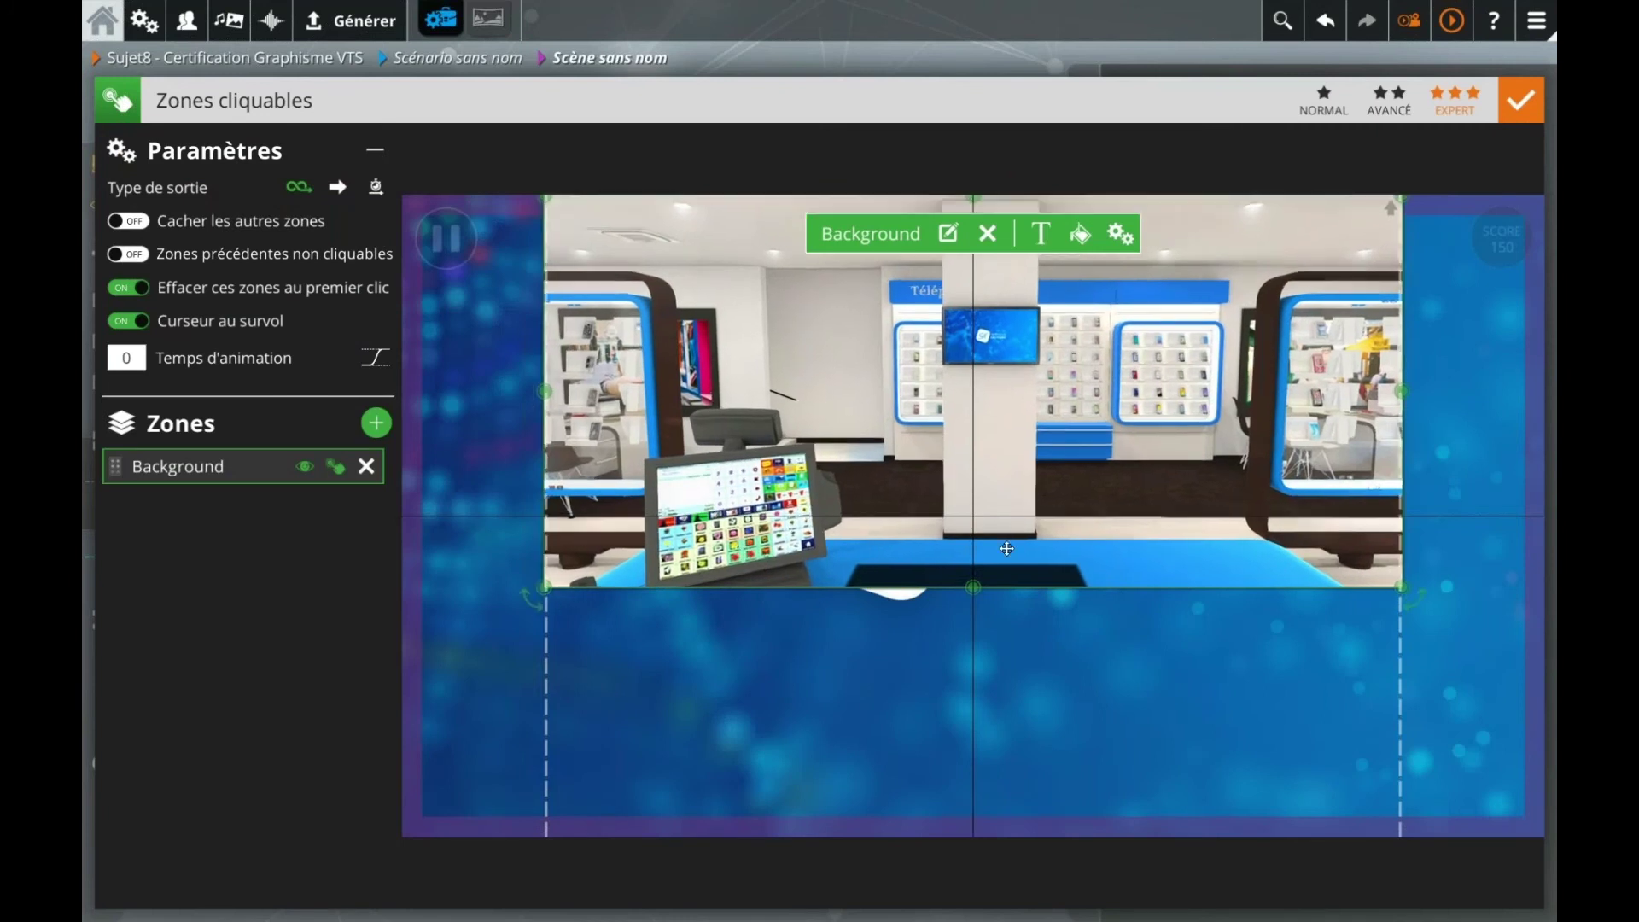
drag(973, 587, 977, 849)
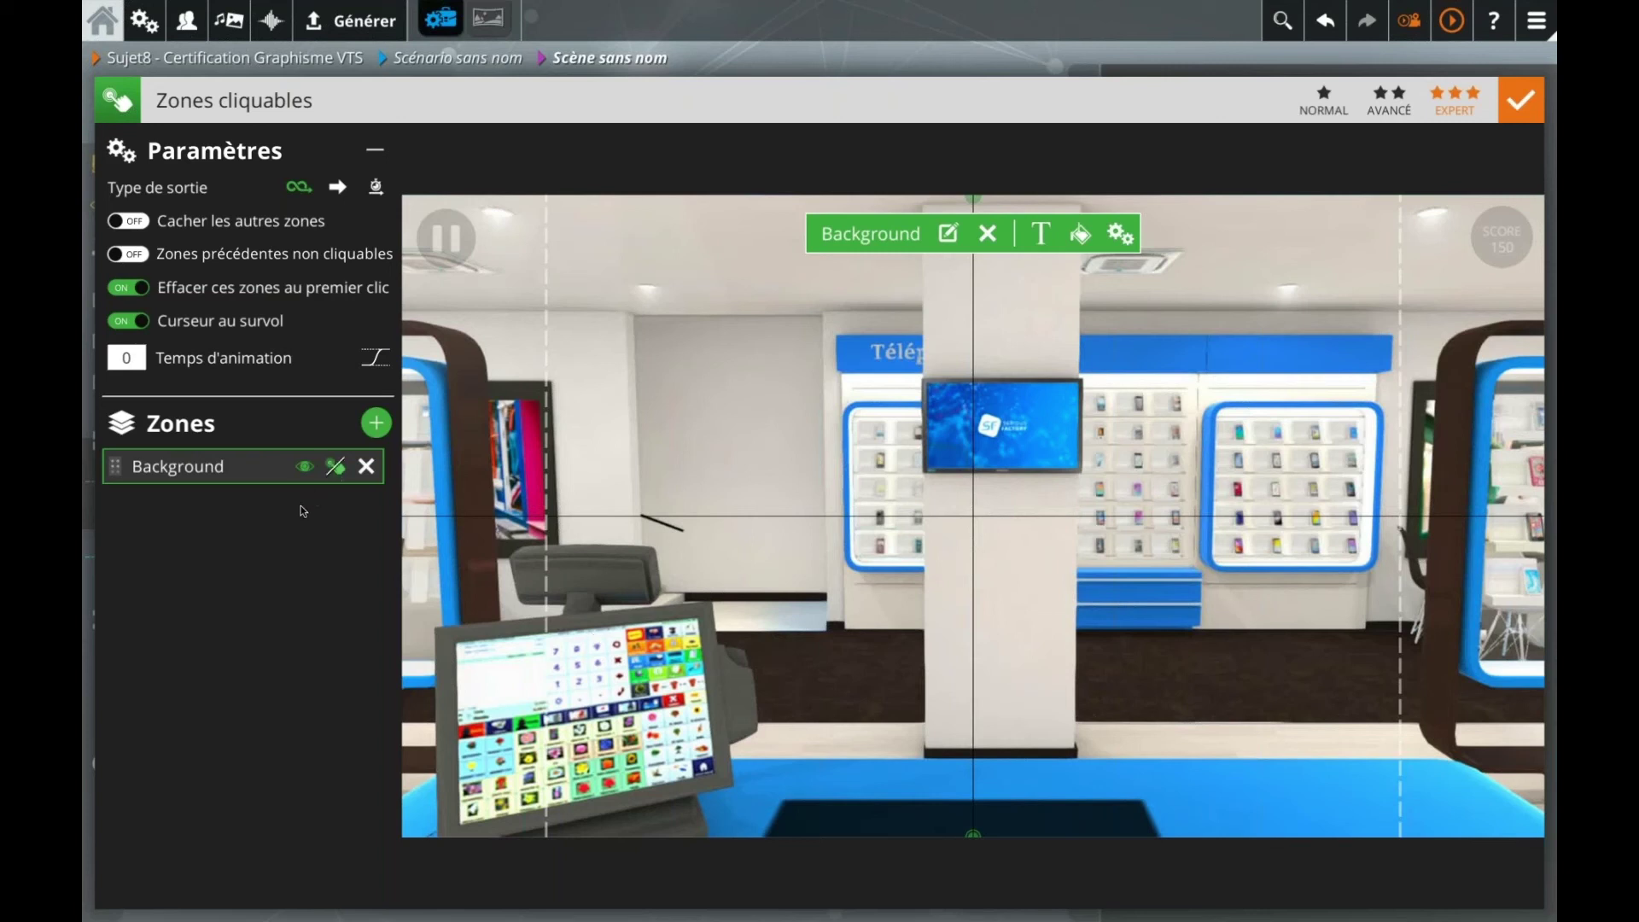
click(335, 466)
Step: Add a zone named Terminal and assign it the Machine media
click(378, 424)
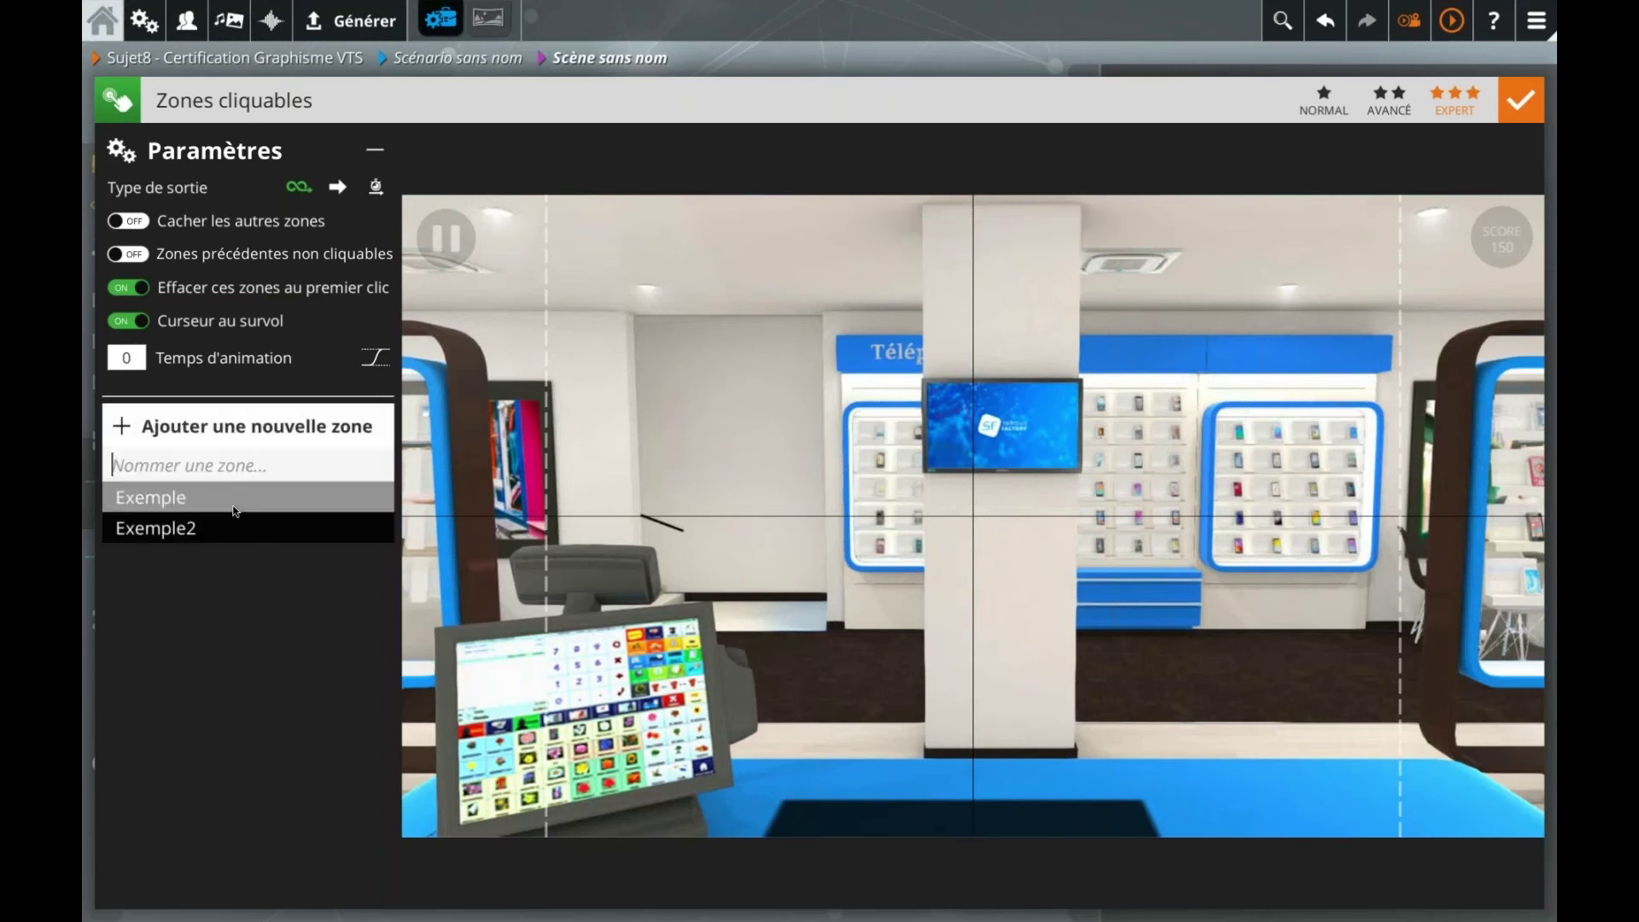
click(185, 466)
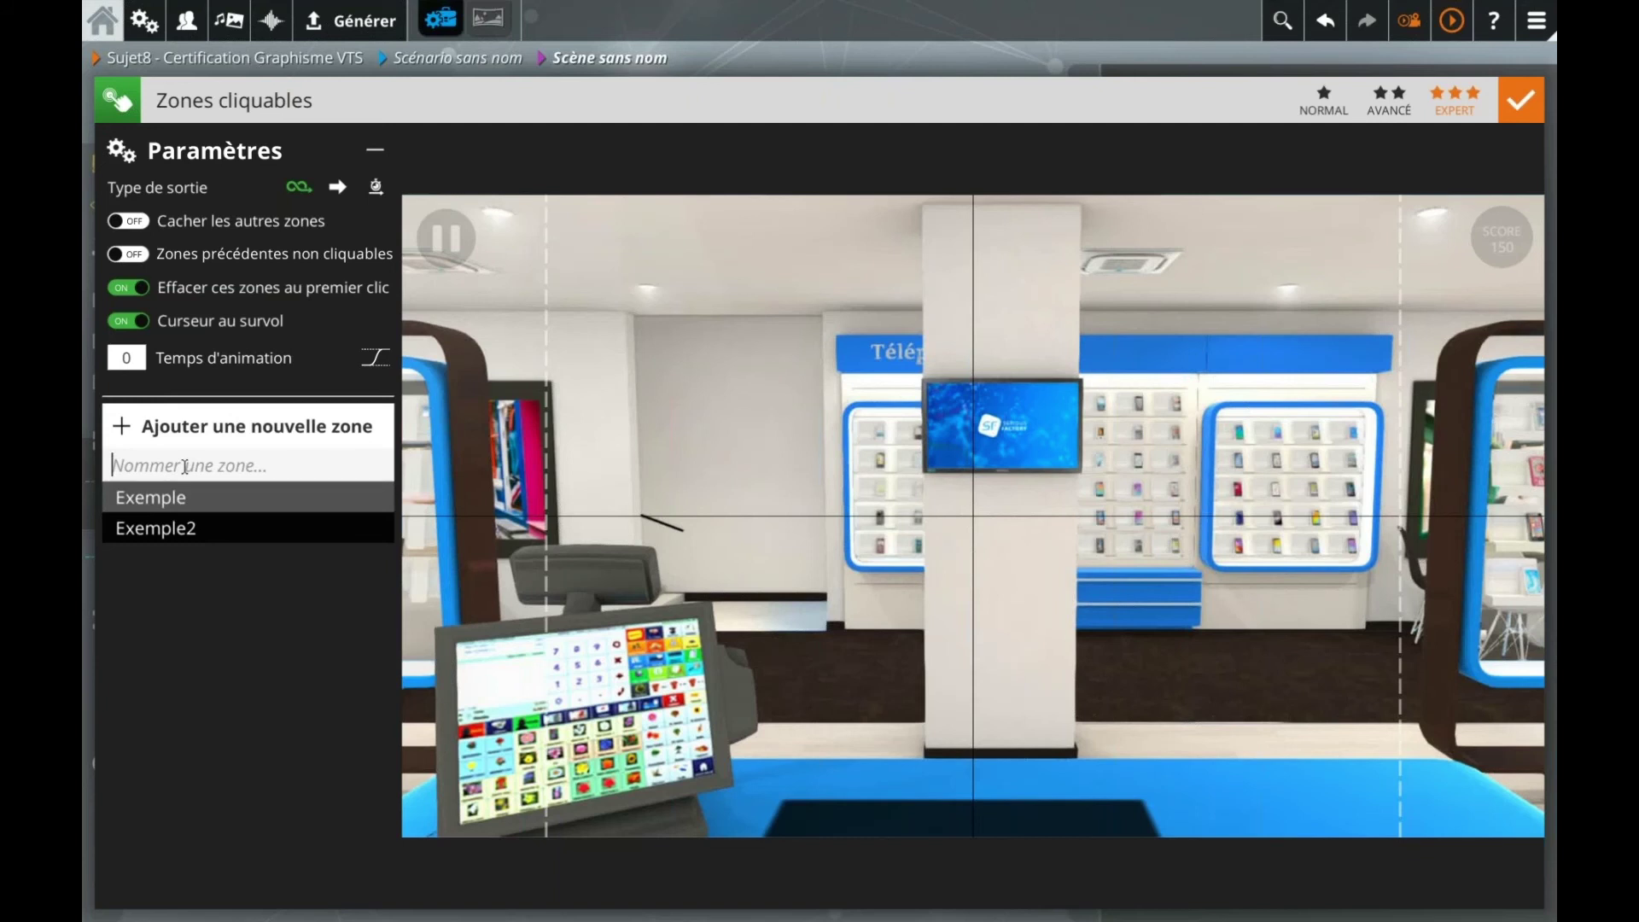
text(Terminal)
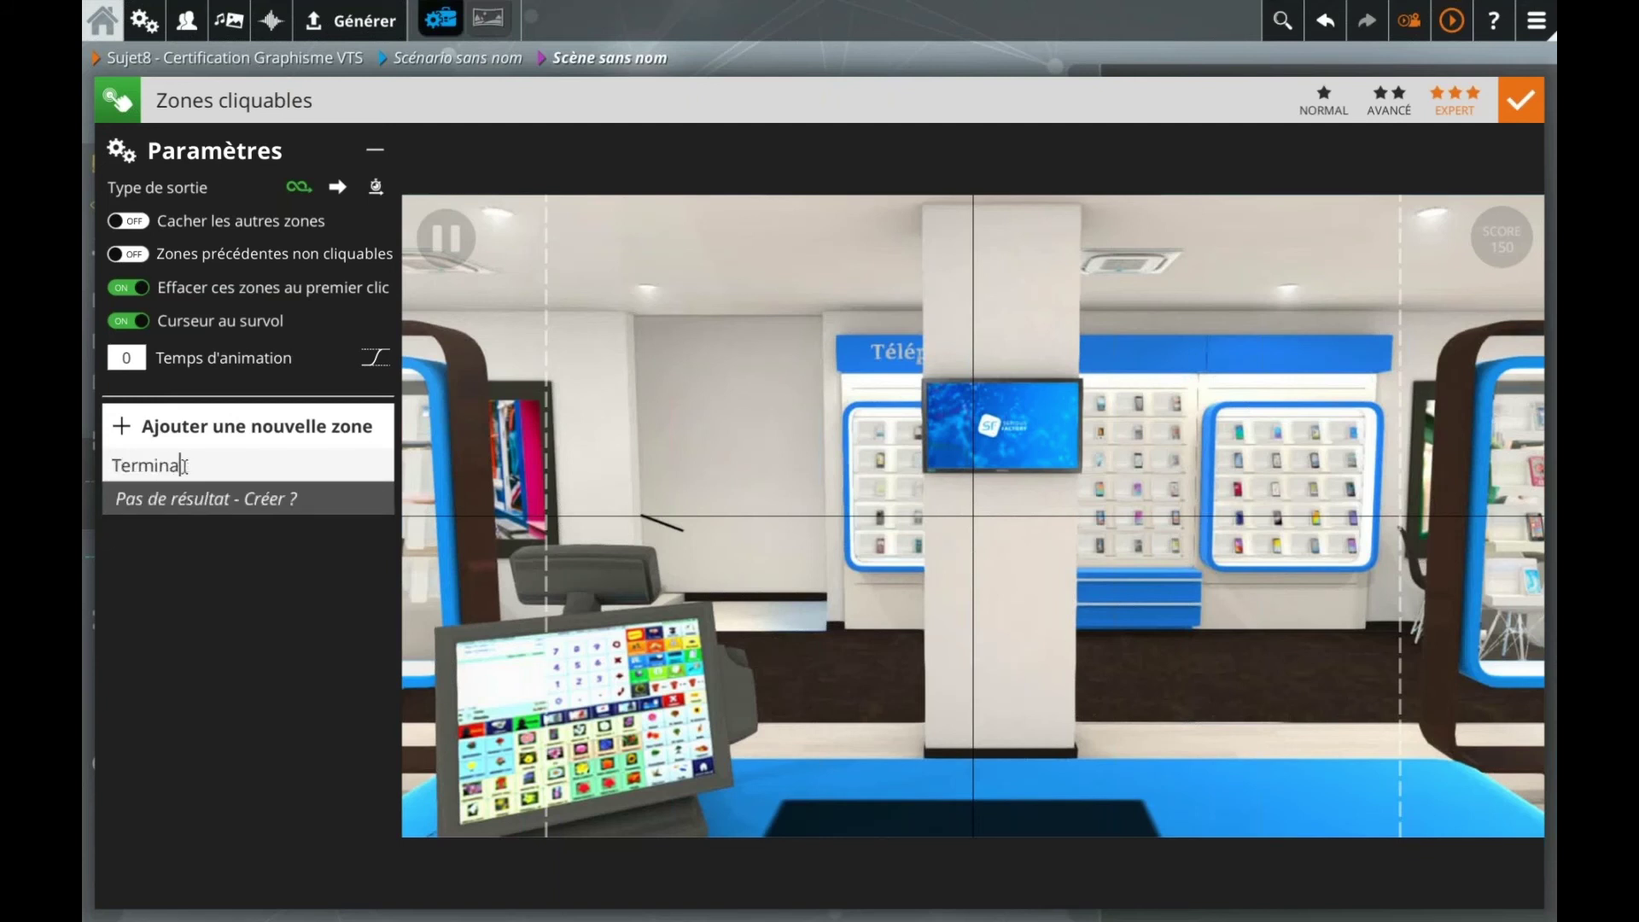
key(Return)
click(954, 394)
scroll(459, 535, down, 2)
double_click(728, 538)
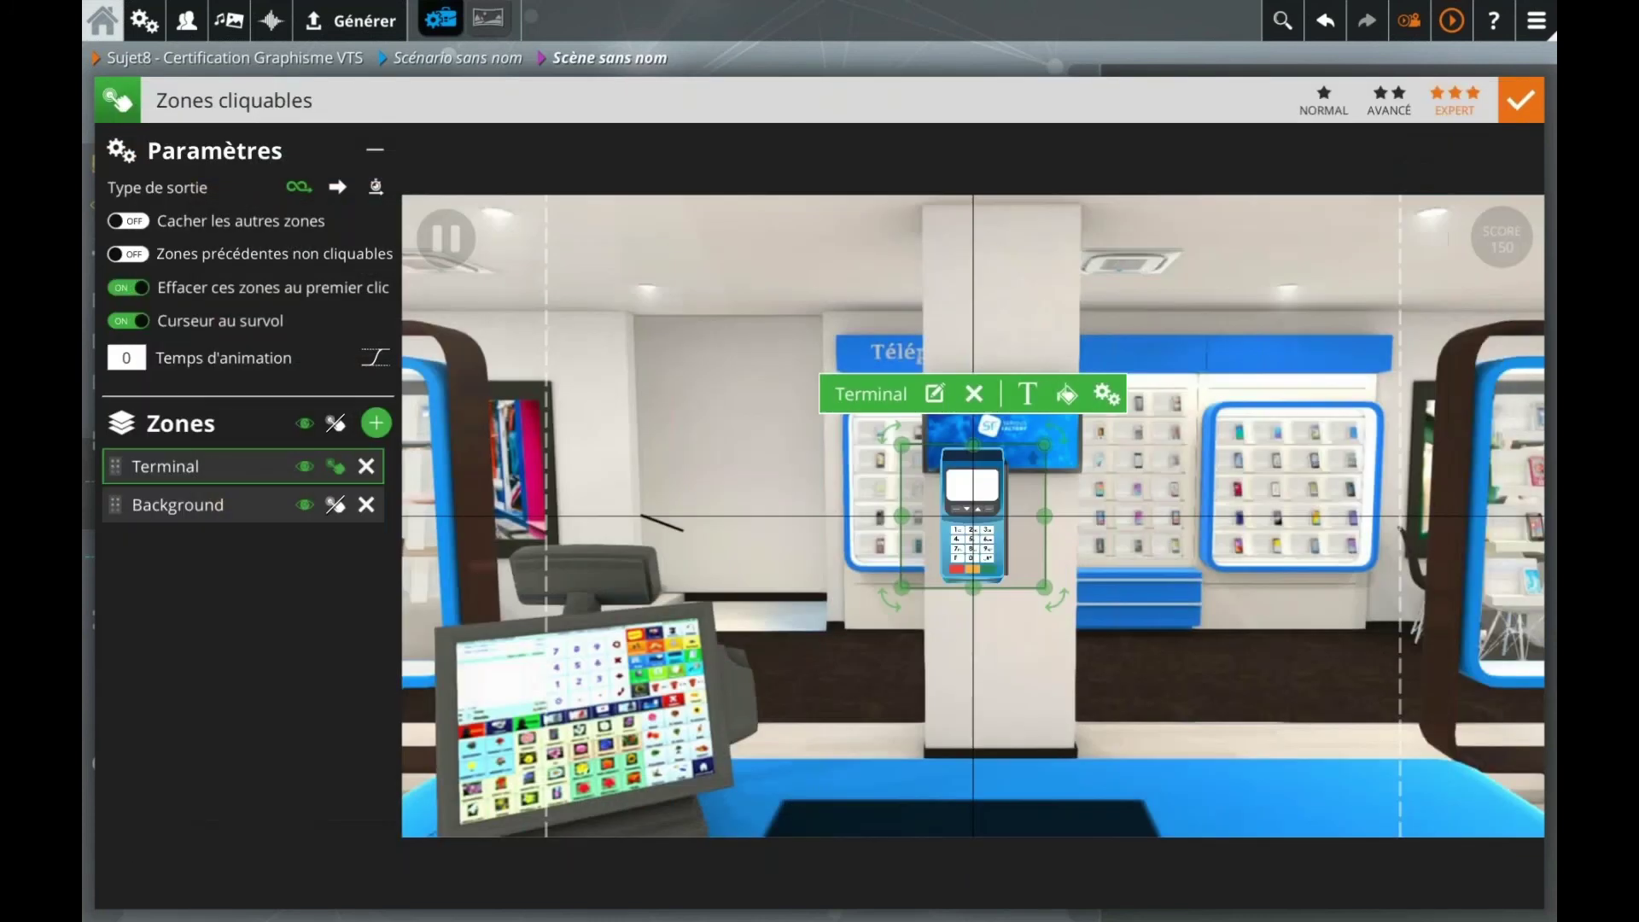
Step: Enlarge the Terminal zone and place it over the phone display to the right of the central pillar
drag(1011, 488, 1352, 489)
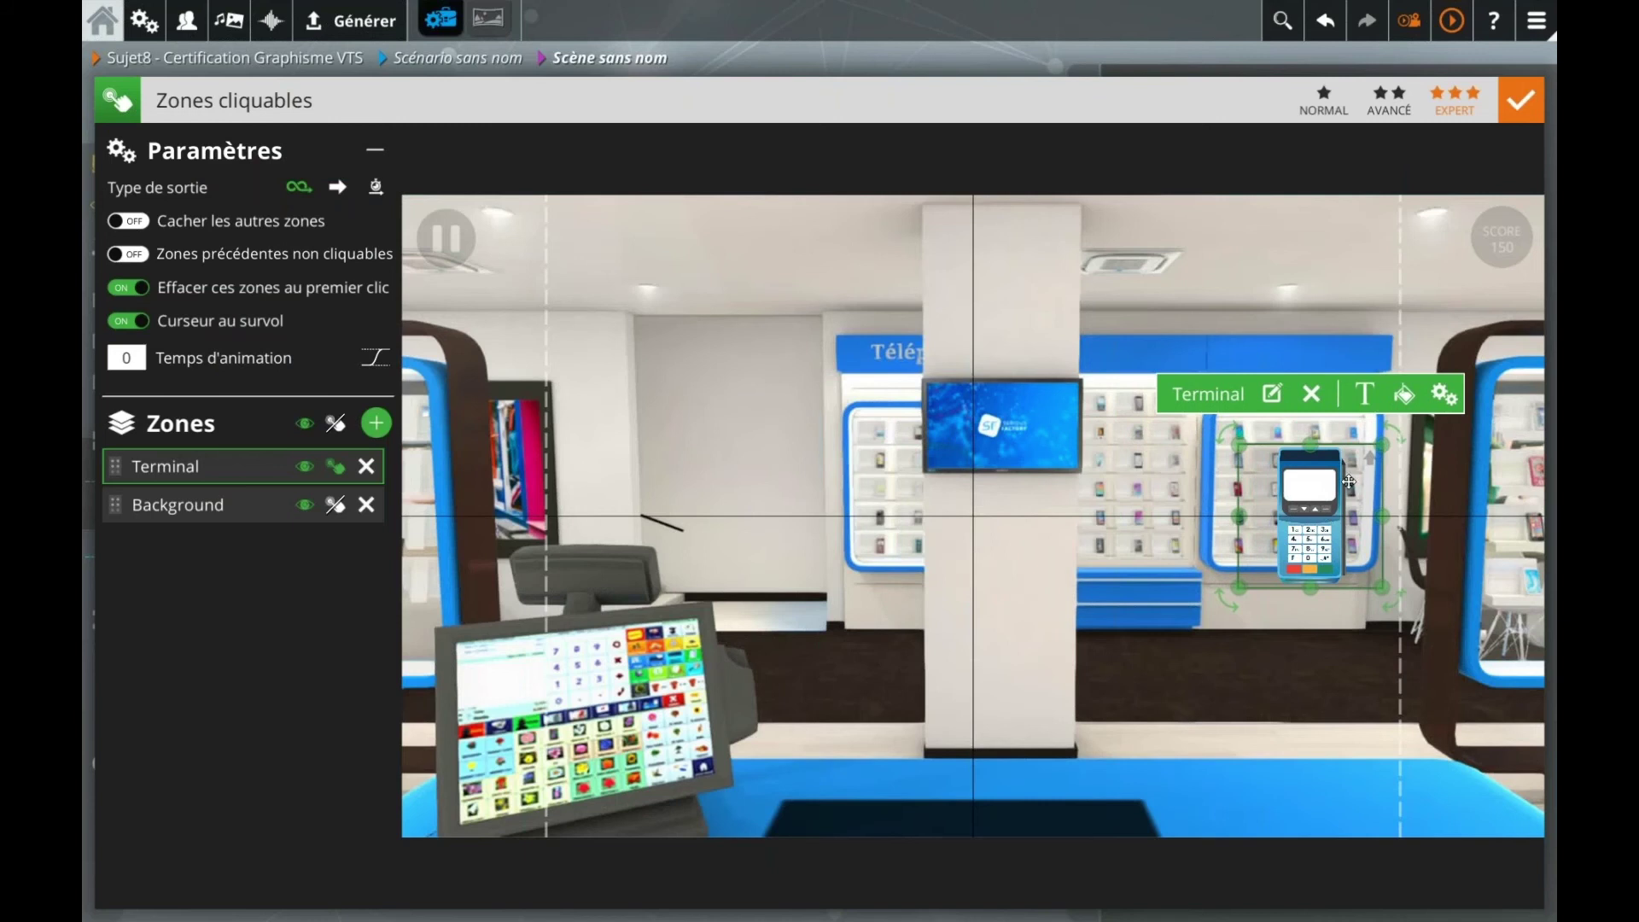
click(1404, 393)
drag(1345, 452, 1268, 504)
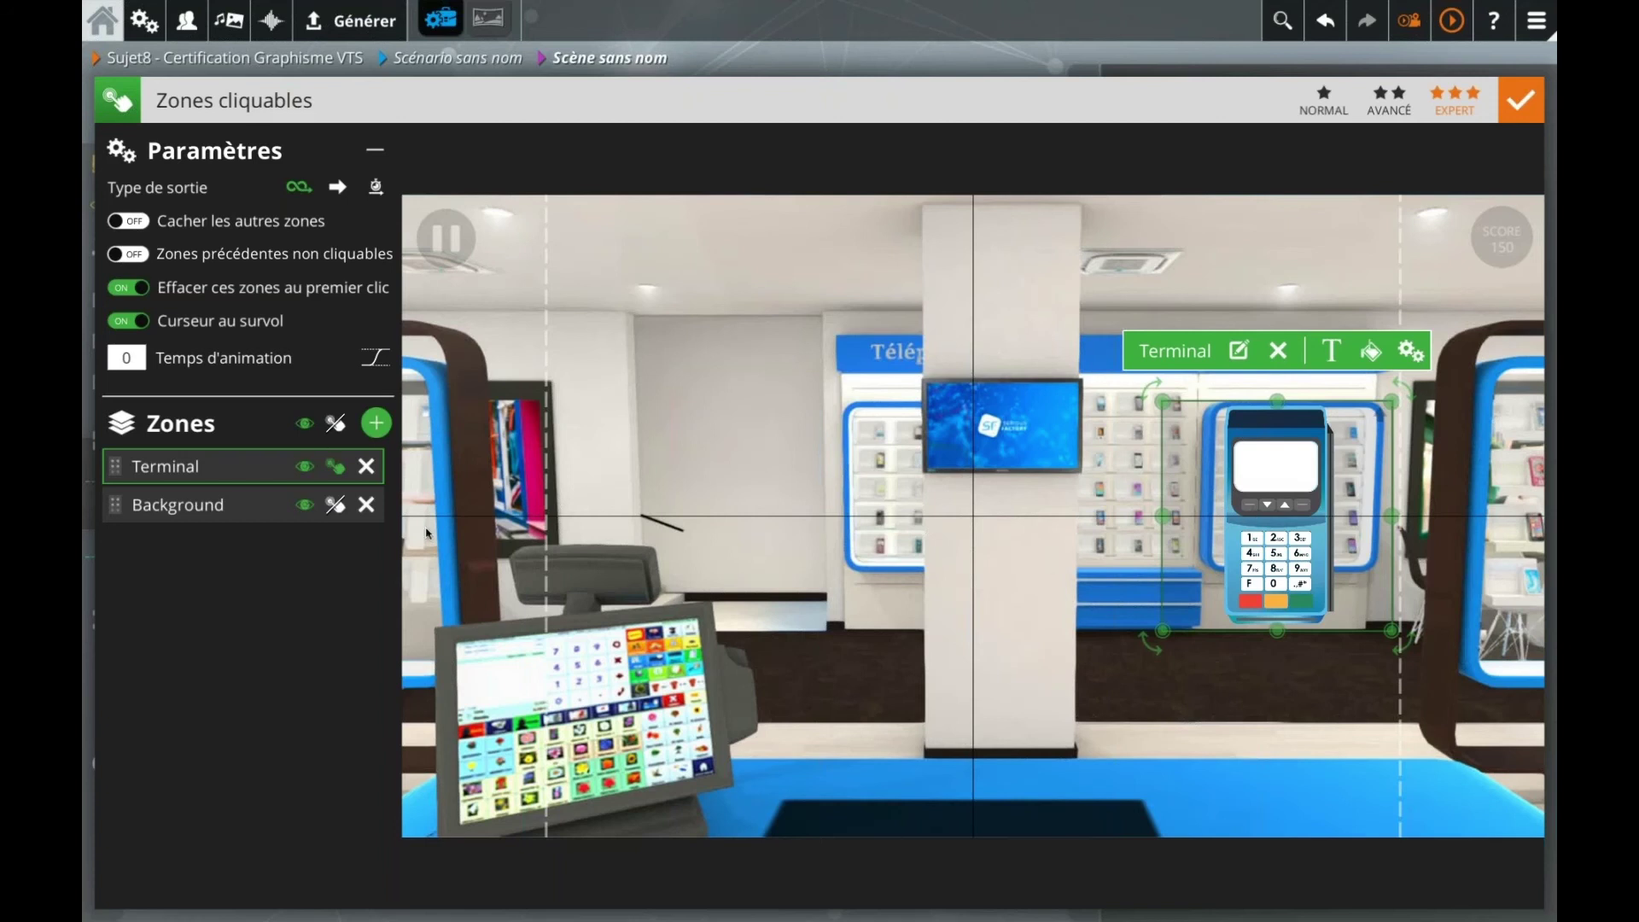
Step: Add a zone named Prix and assign it the FondCouleur media
click(377, 423)
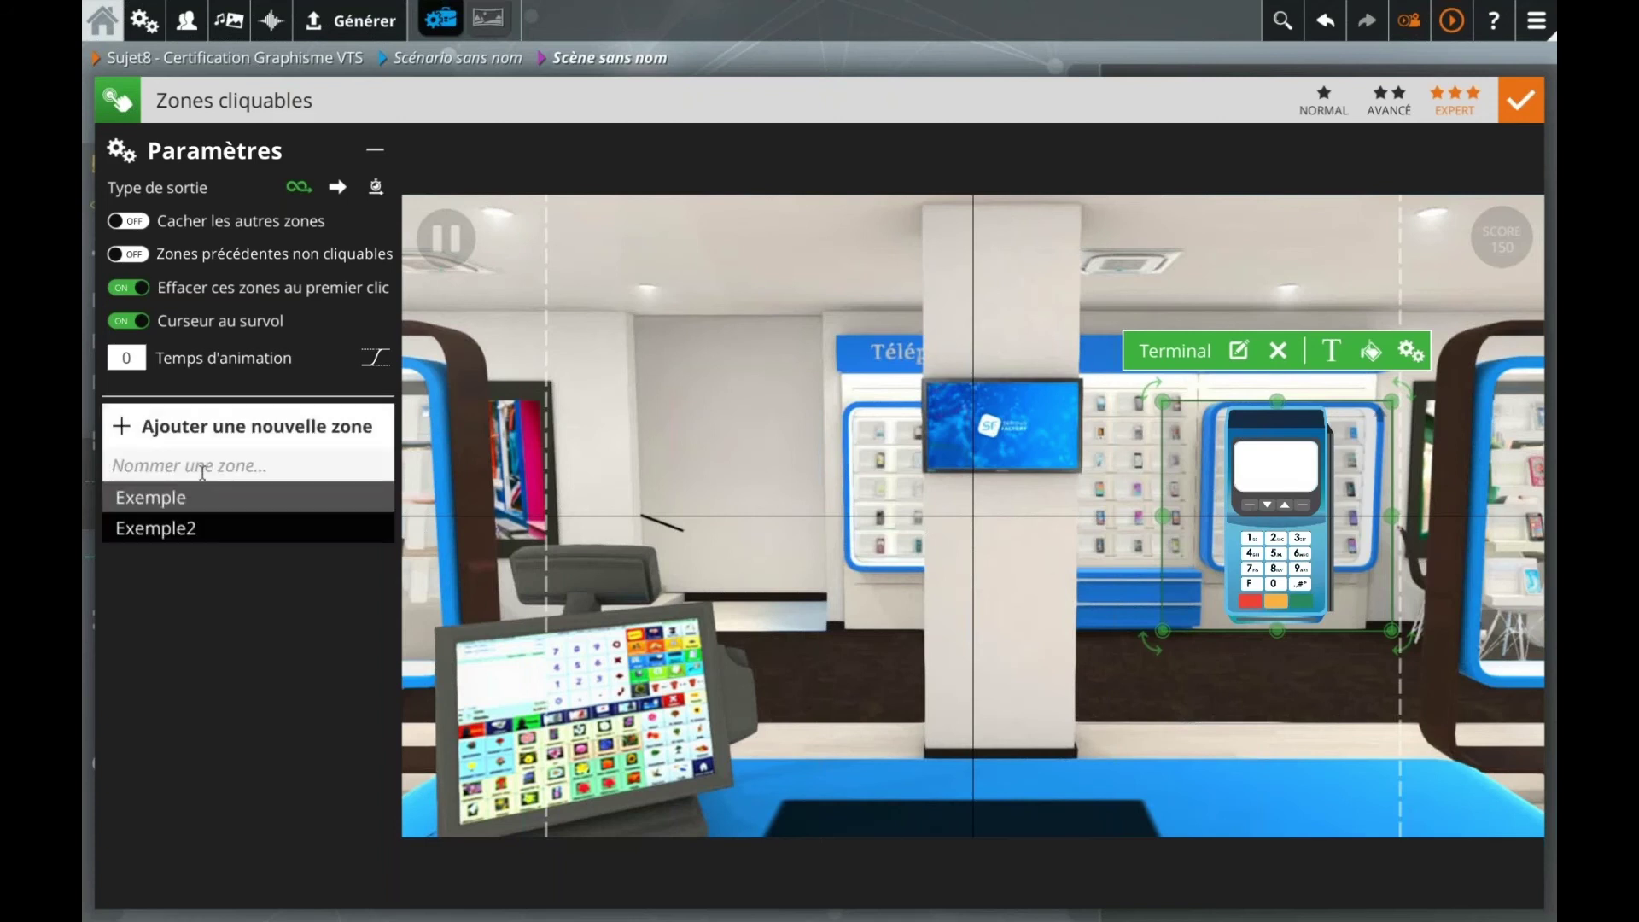
text(Prix)
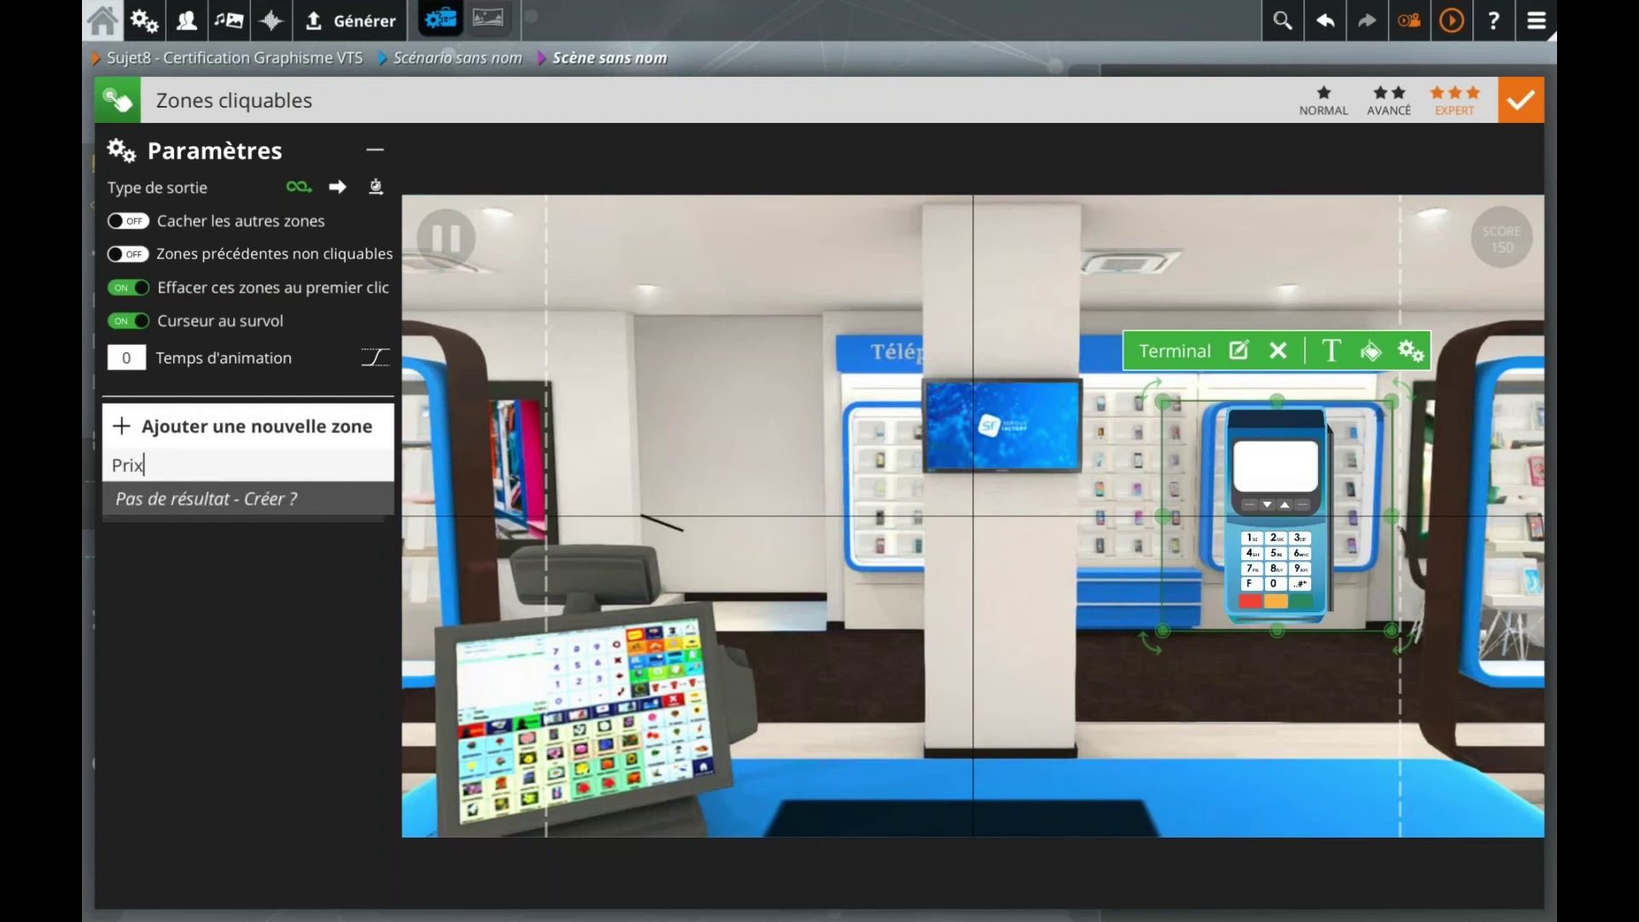
key(Return)
click(879, 393)
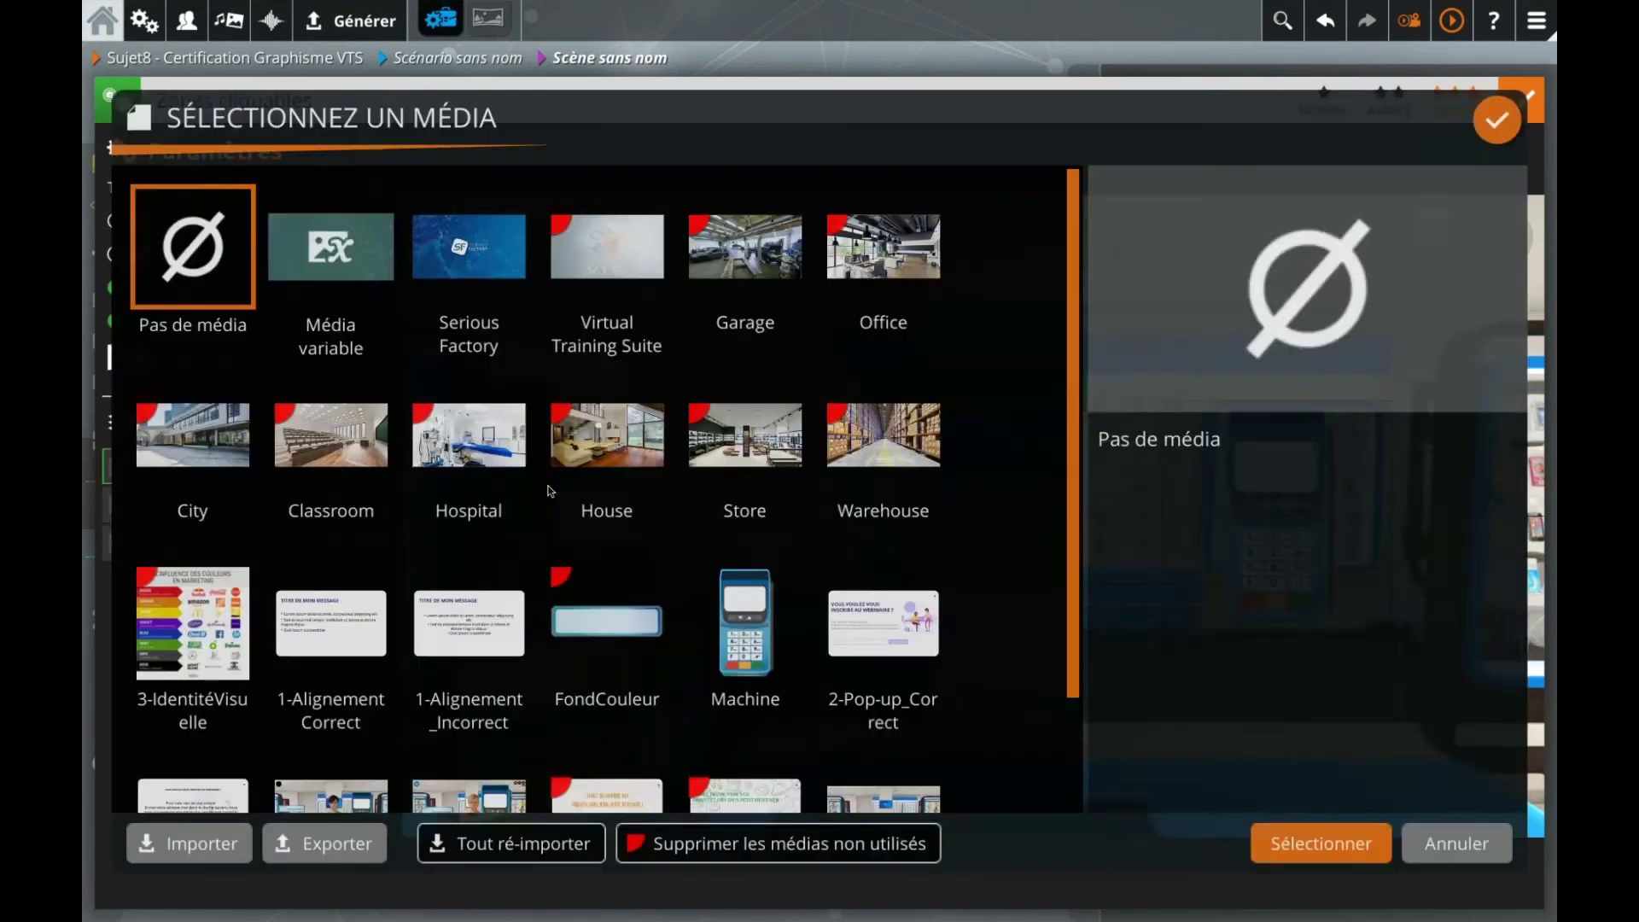
scroll(513, 597, up, 3)
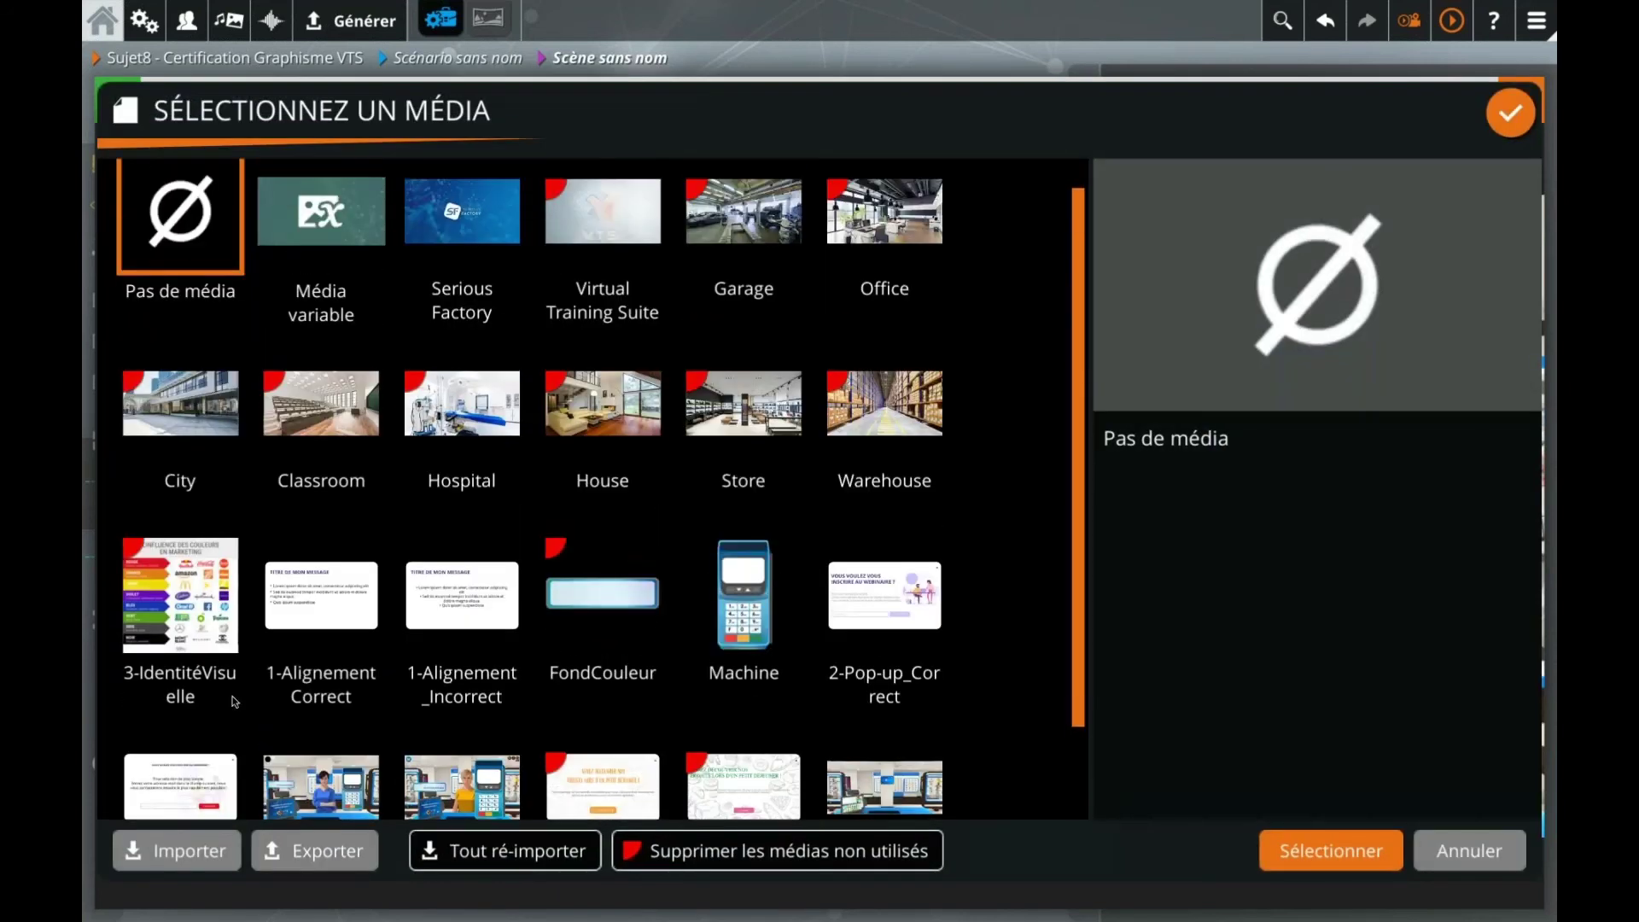
scroll(555, 589, down, 1)
double_click(602, 551)
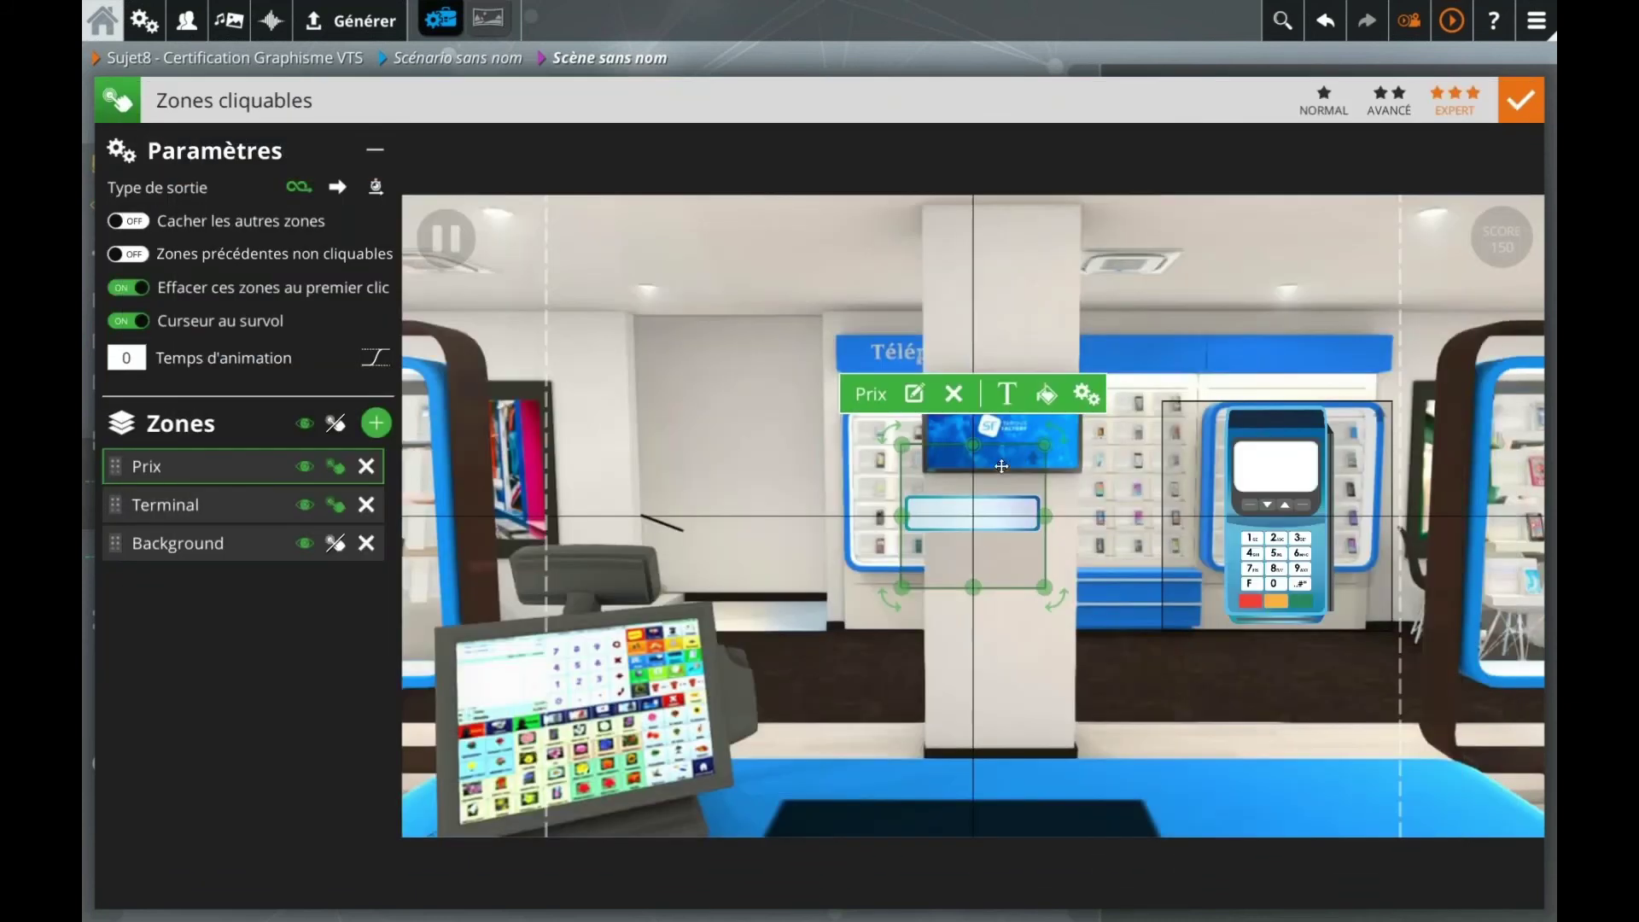
Step: Enlarge the Prix zone slightly and place it just above the cash register
drag(961, 513, 635, 500)
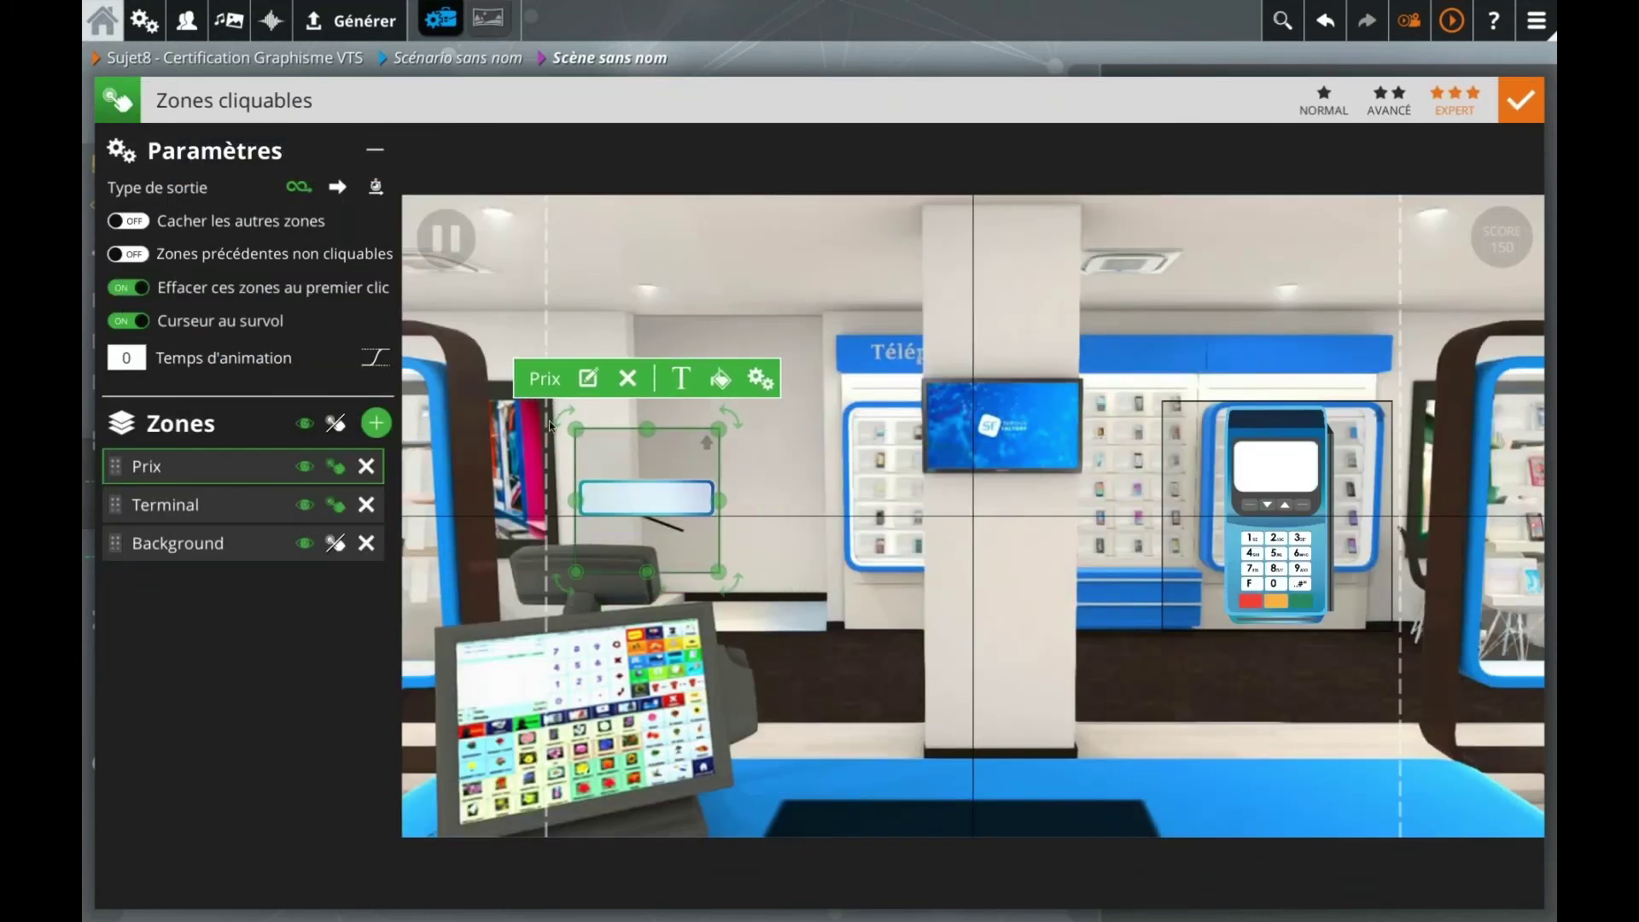
drag(576, 428, 543, 395)
drag(612, 479, 577, 513)
Step: Add a zone named Valider and place it below the payment terminal, over the blue counter
click(377, 423)
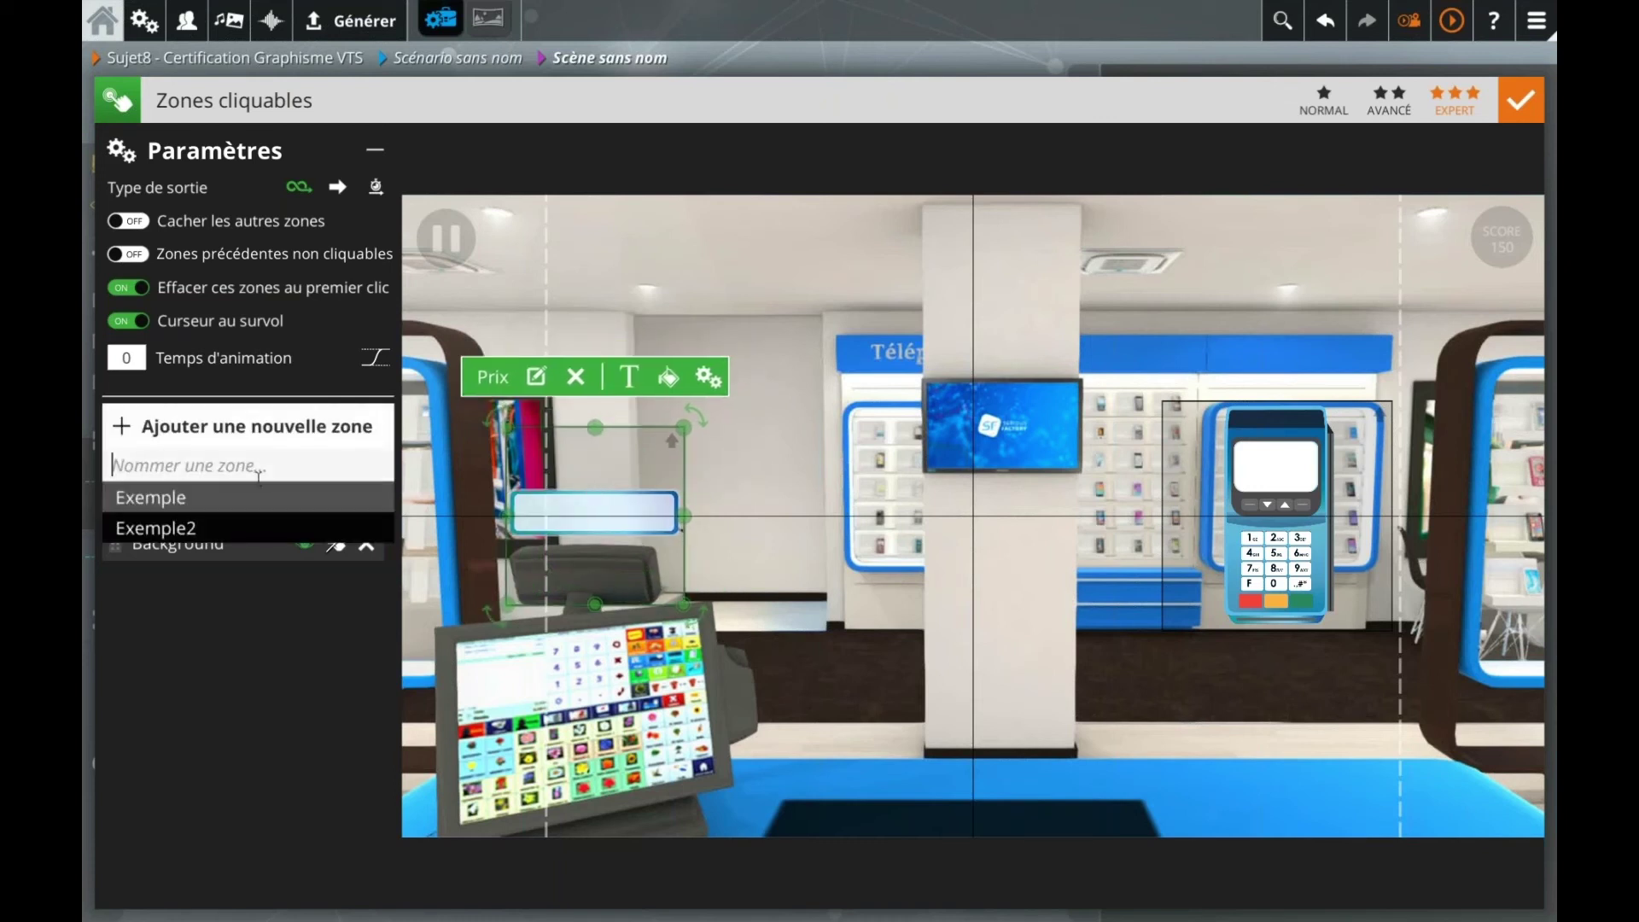
text(Valider)
key(Return)
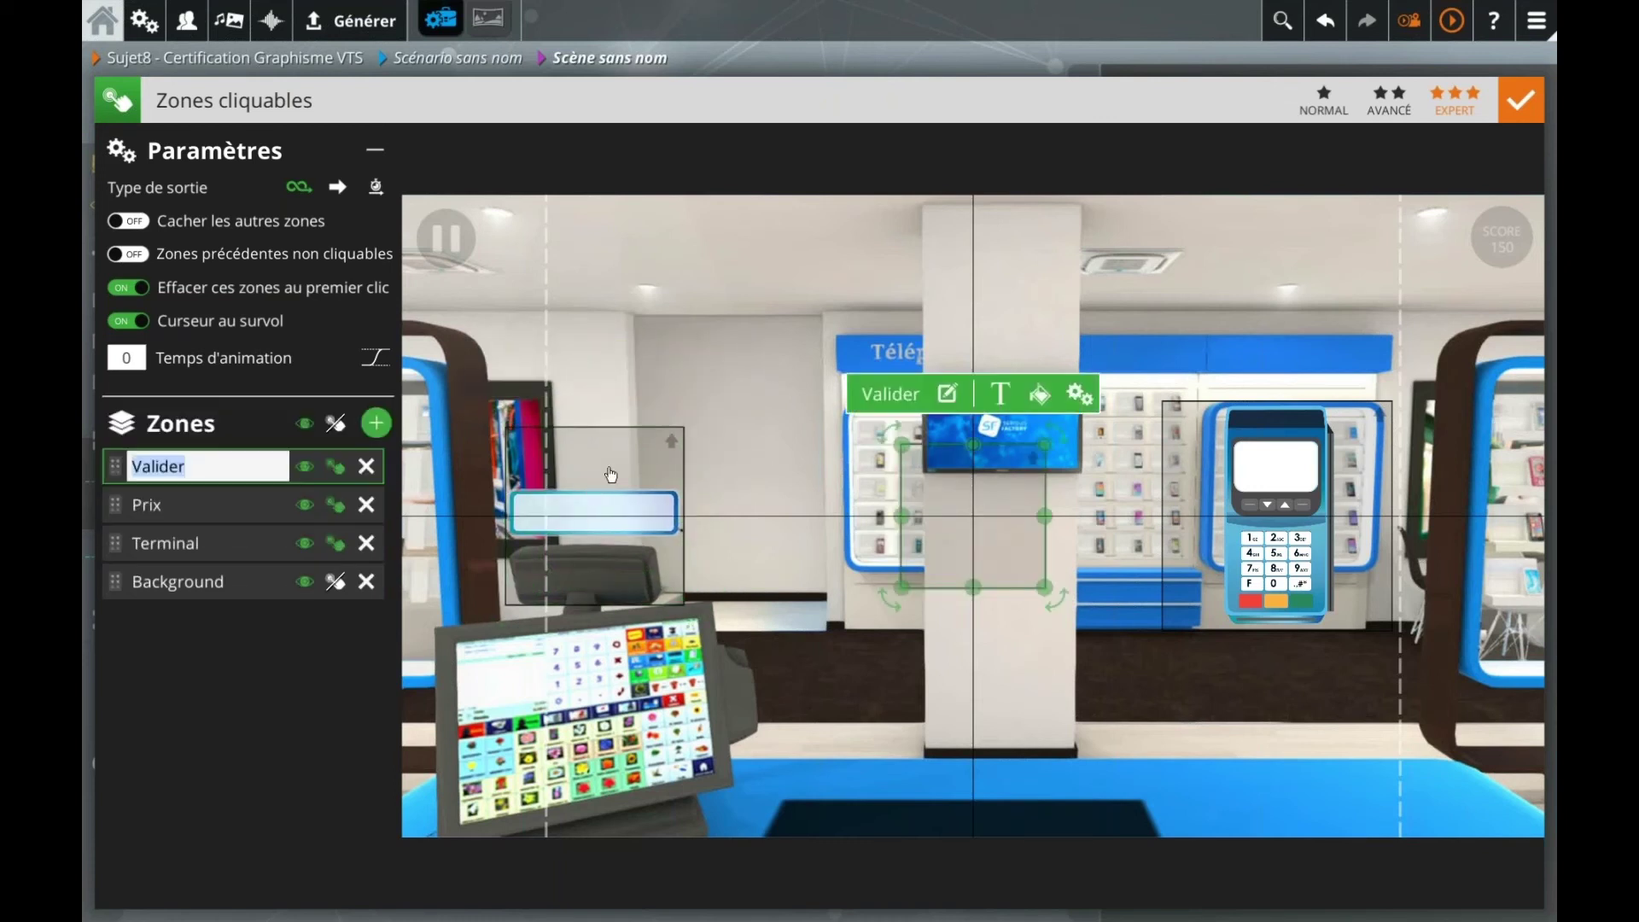
drag(938, 487, 1328, 736)
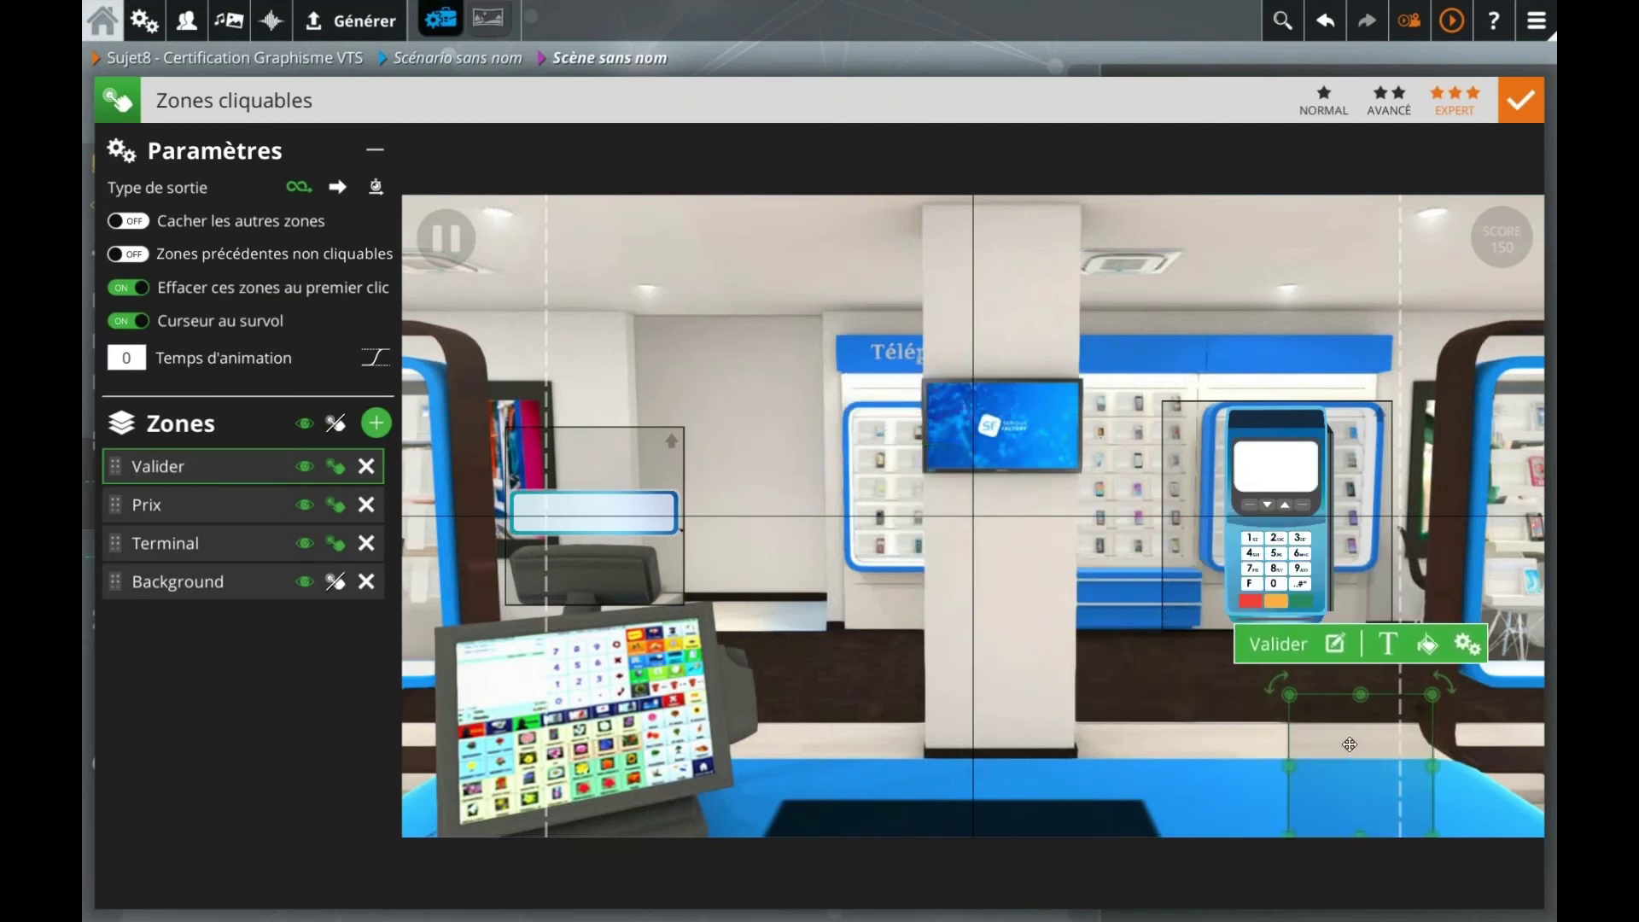
Step: Add the text "Valider" to the Valider zone and adjust its font size
click(1388, 644)
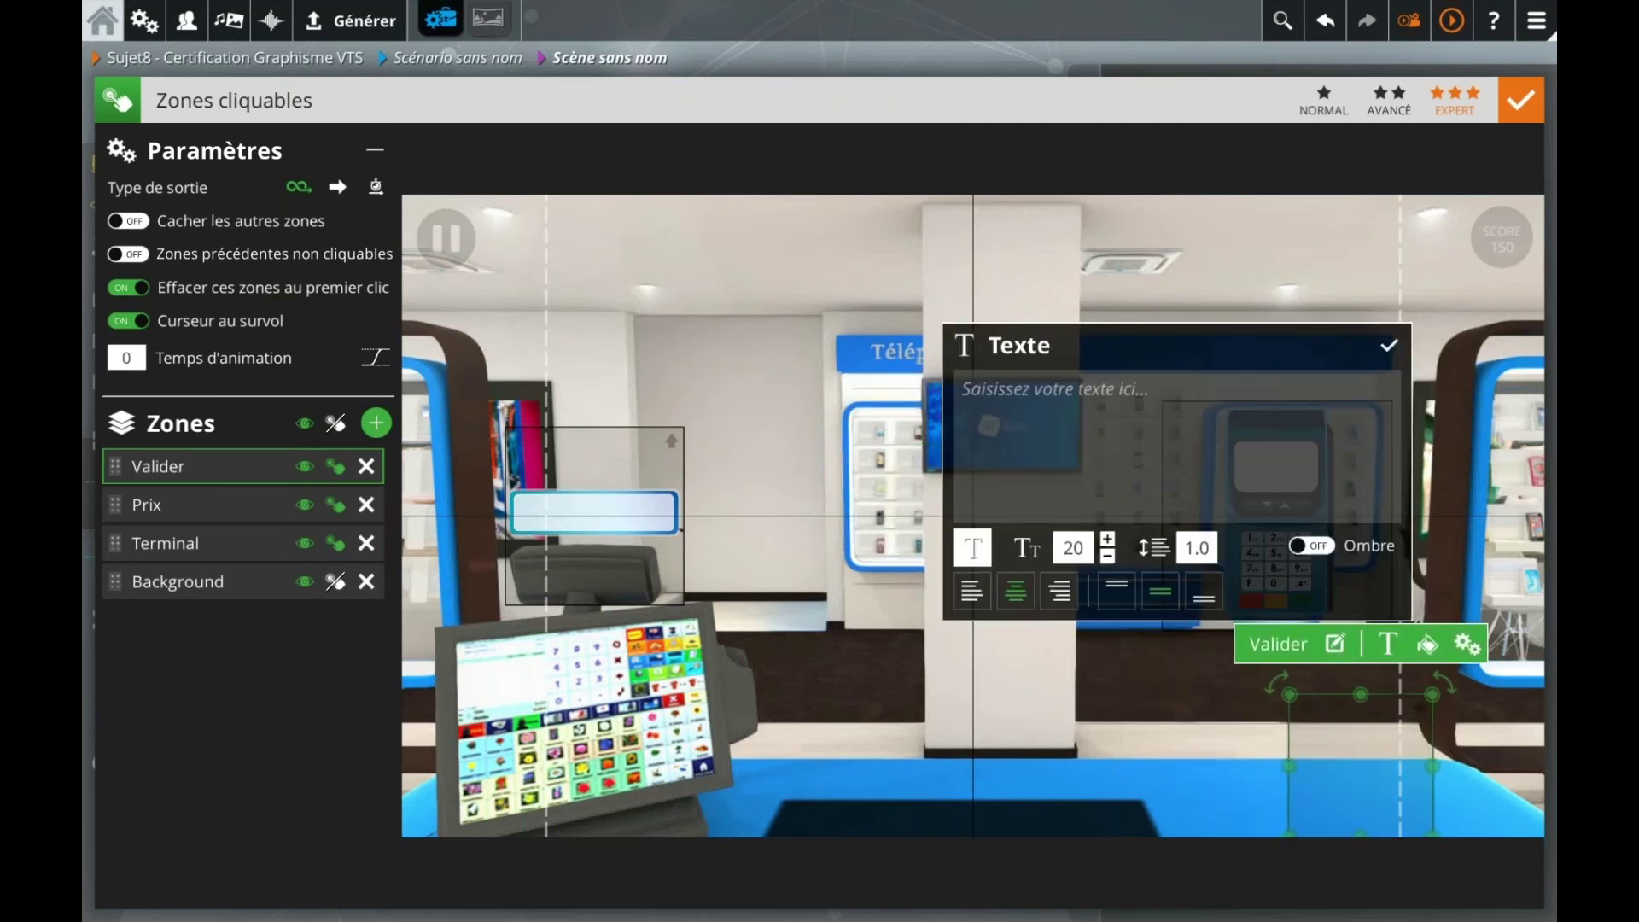
text(Valider)
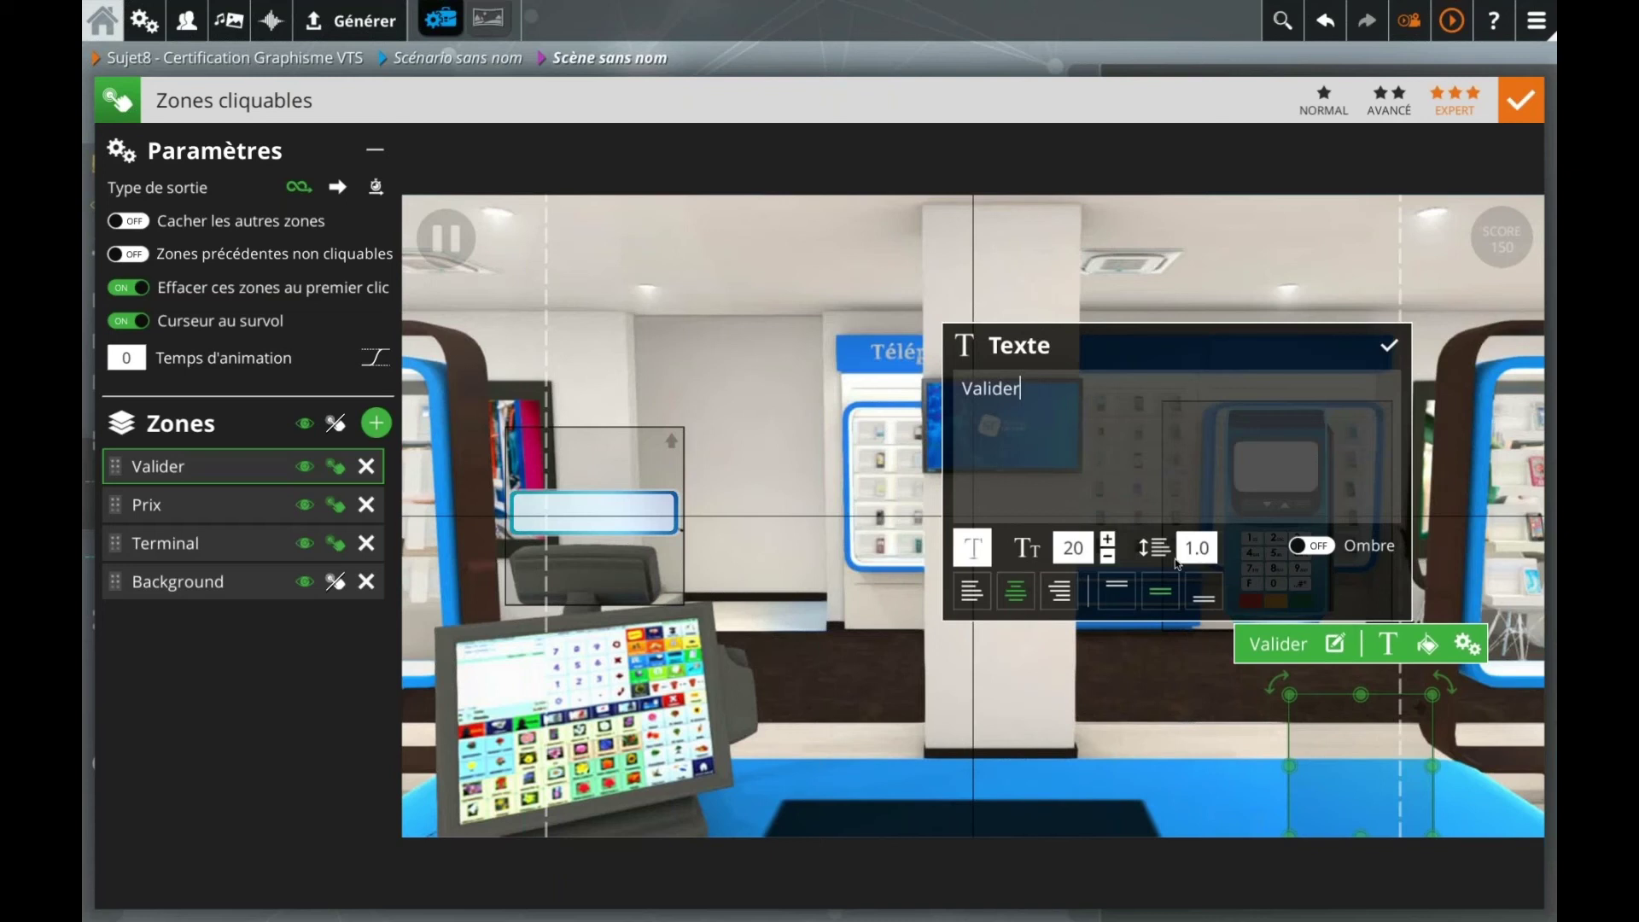
click(1109, 557)
click(1109, 556)
Step: Set the Valider zone's default background colour to dark blue
click(1427, 645)
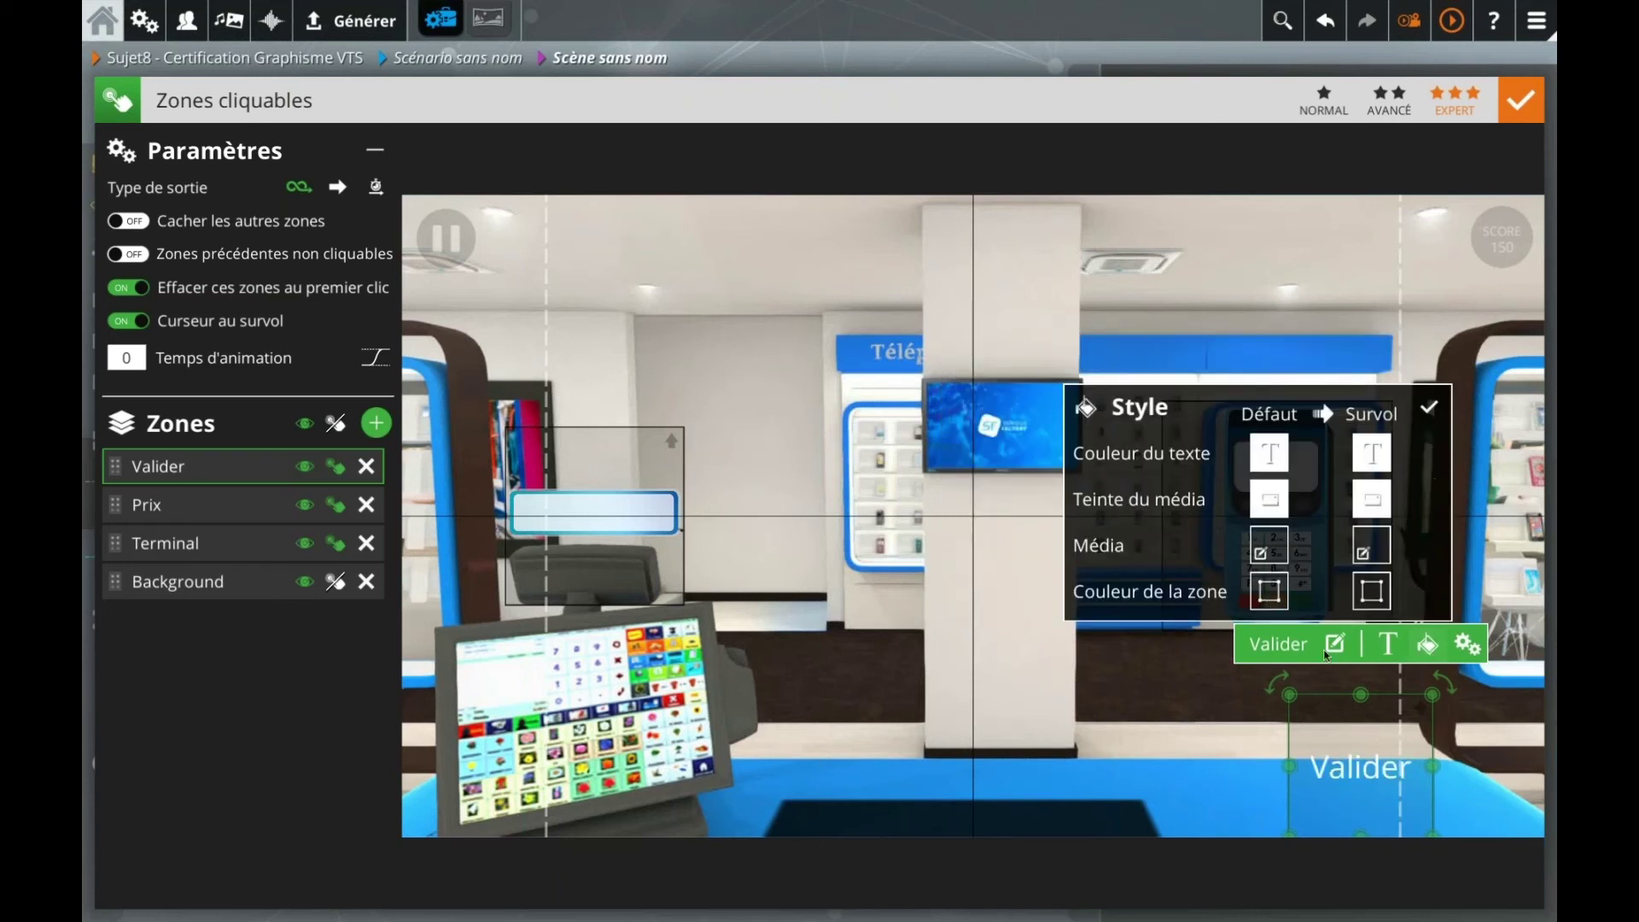
click(1270, 592)
click(1394, 461)
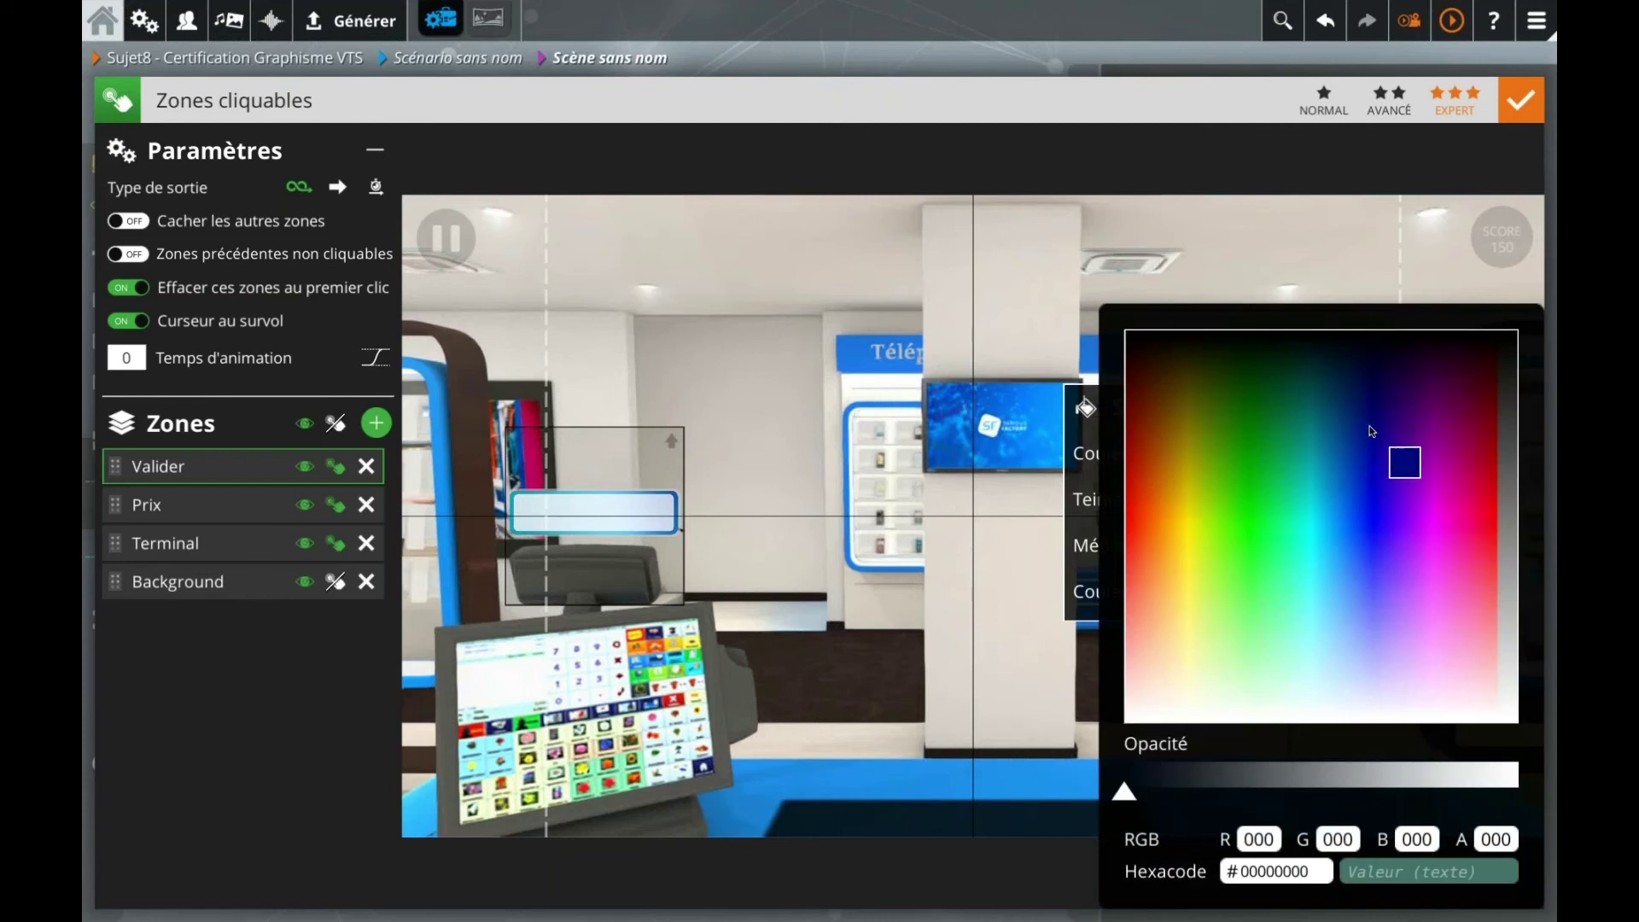
click(1222, 642)
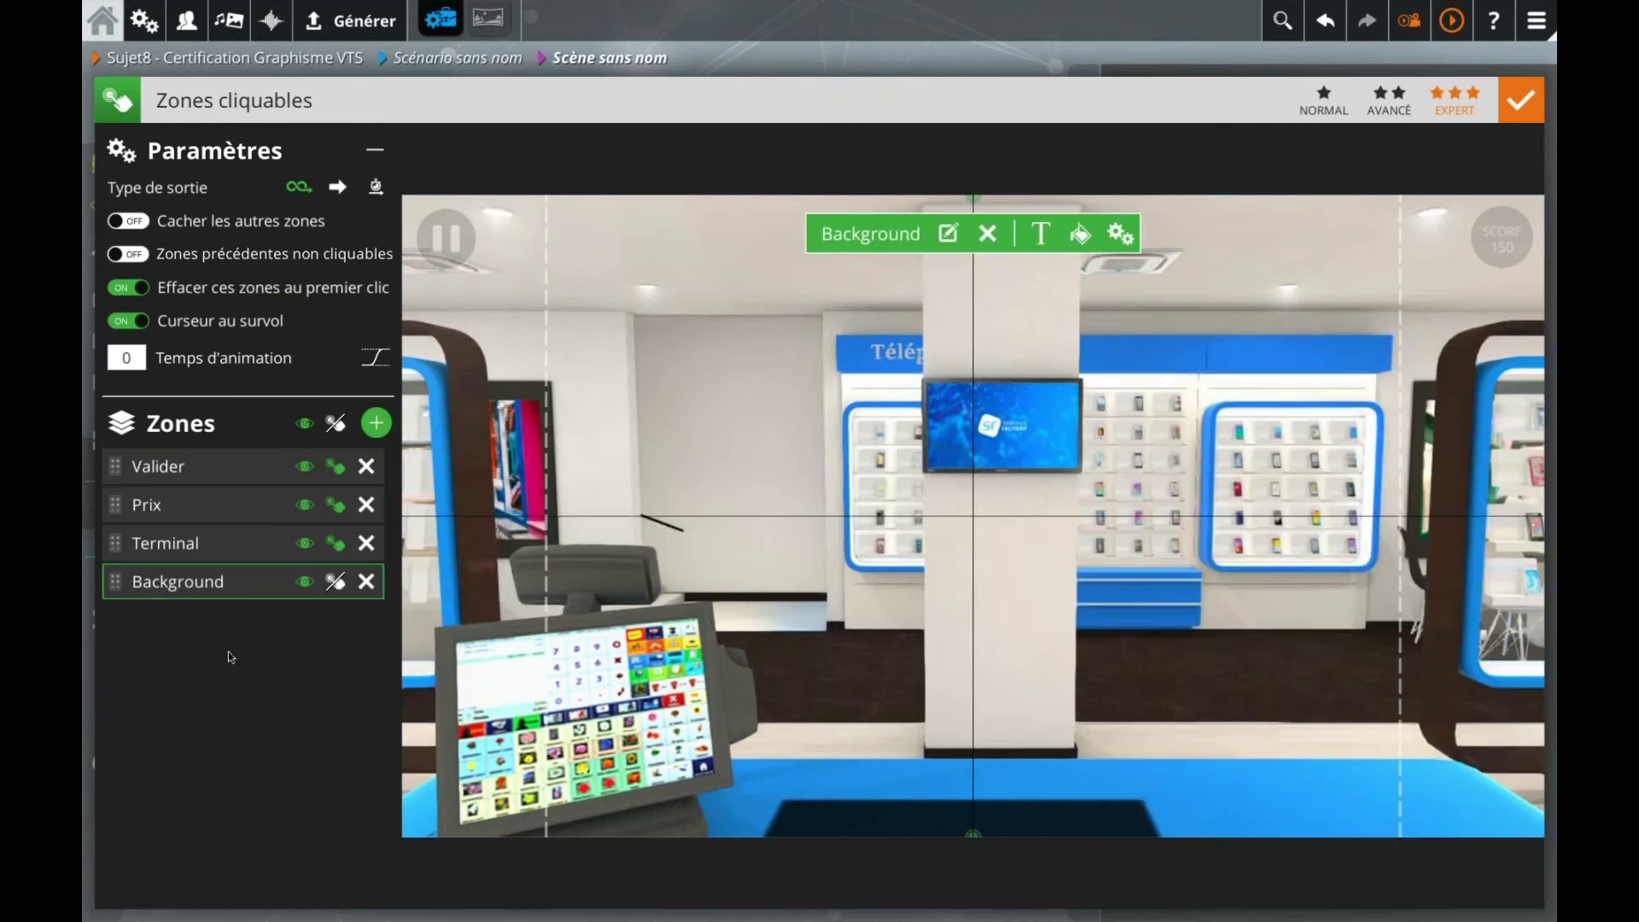
click(256, 659)
Step: Reshape the Valider zone into a wider, flatter rectangle and move it up to overlap the counter's edge below the payment terminal
click(1409, 766)
drag(1291, 699, 1201, 759)
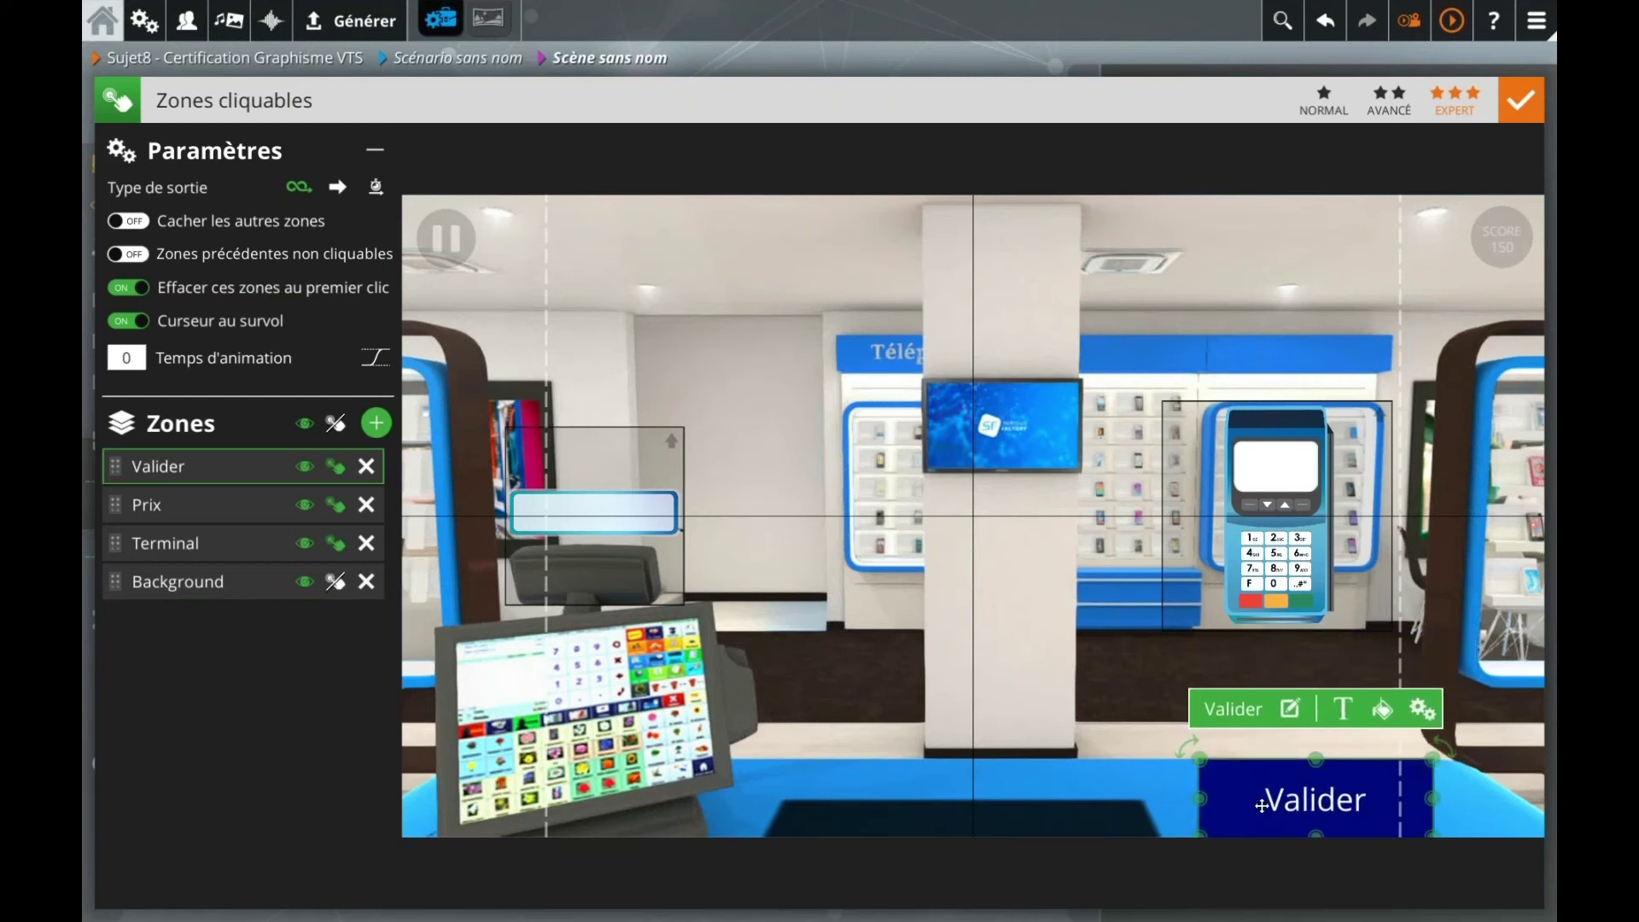
drag(1261, 806, 1238, 758)
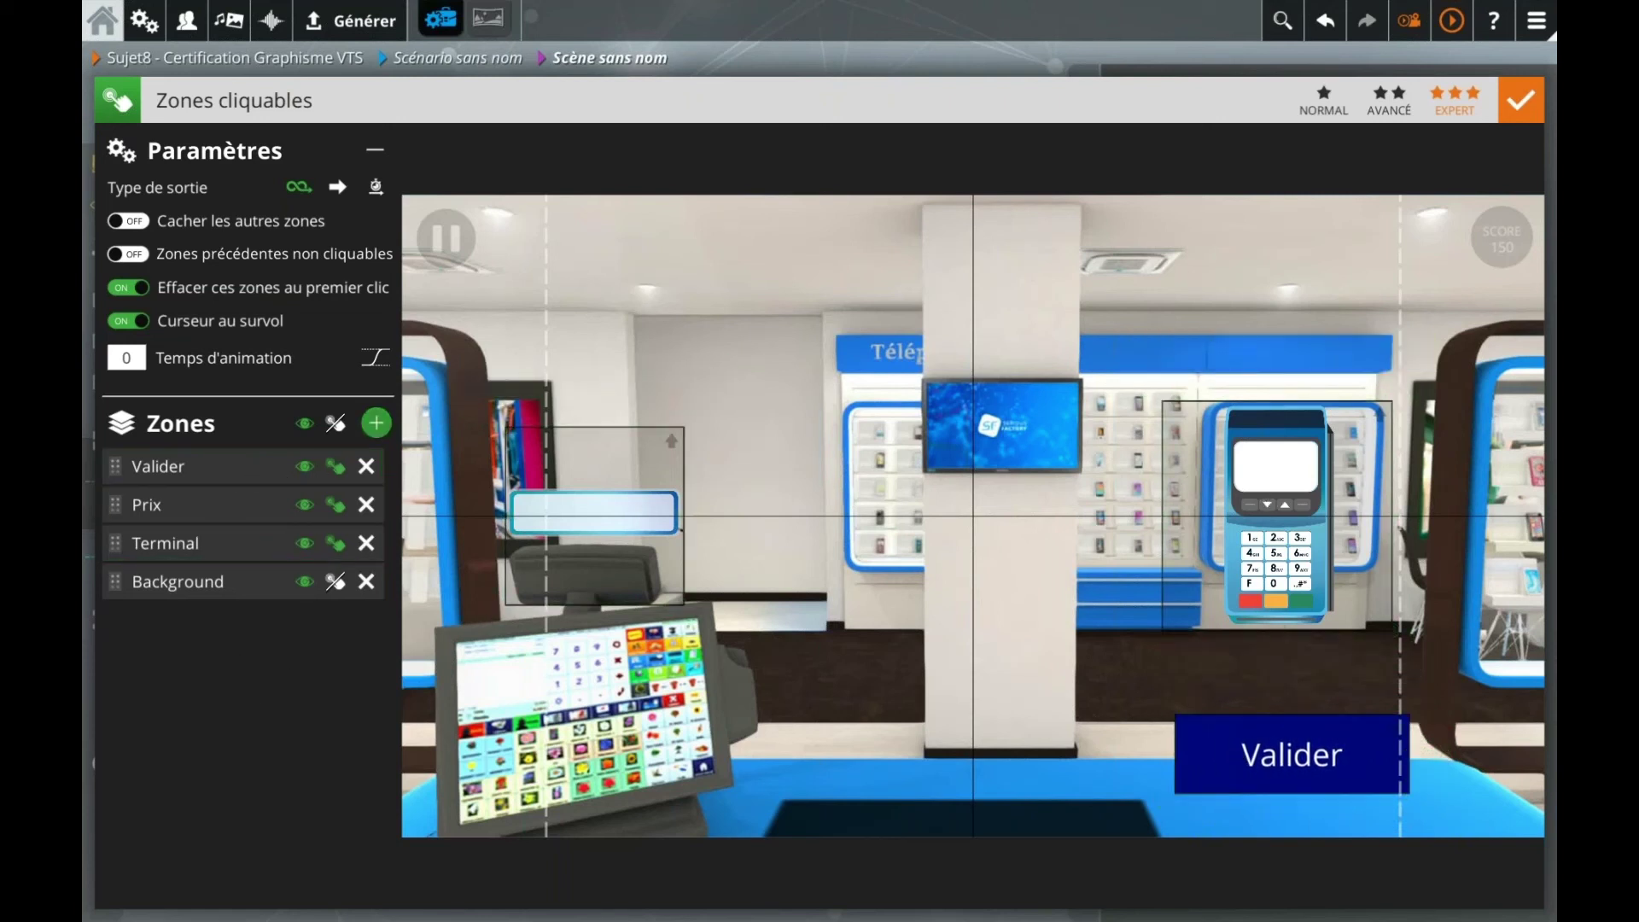
Step: Add a non-clickable zone named Consigne and move it up above the wall screen on the pillar
click(377, 423)
text(Consing)
key(BackSpace)
key(BackSpace)
key(BackSpace)
key(BackSpace)
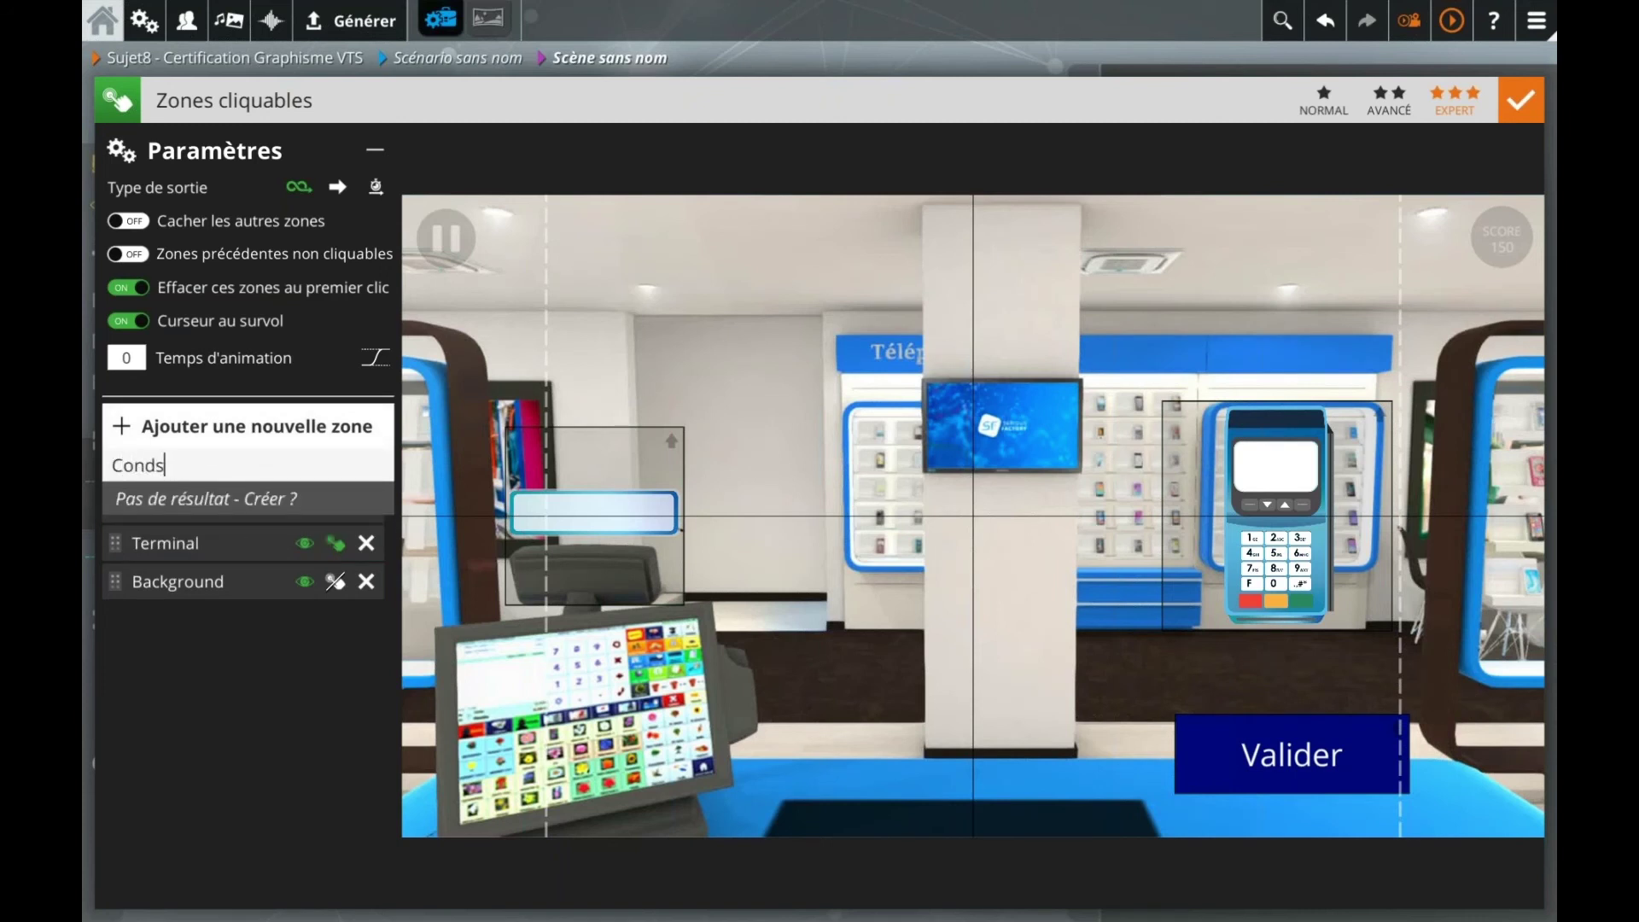
text(signe)
key(Return)
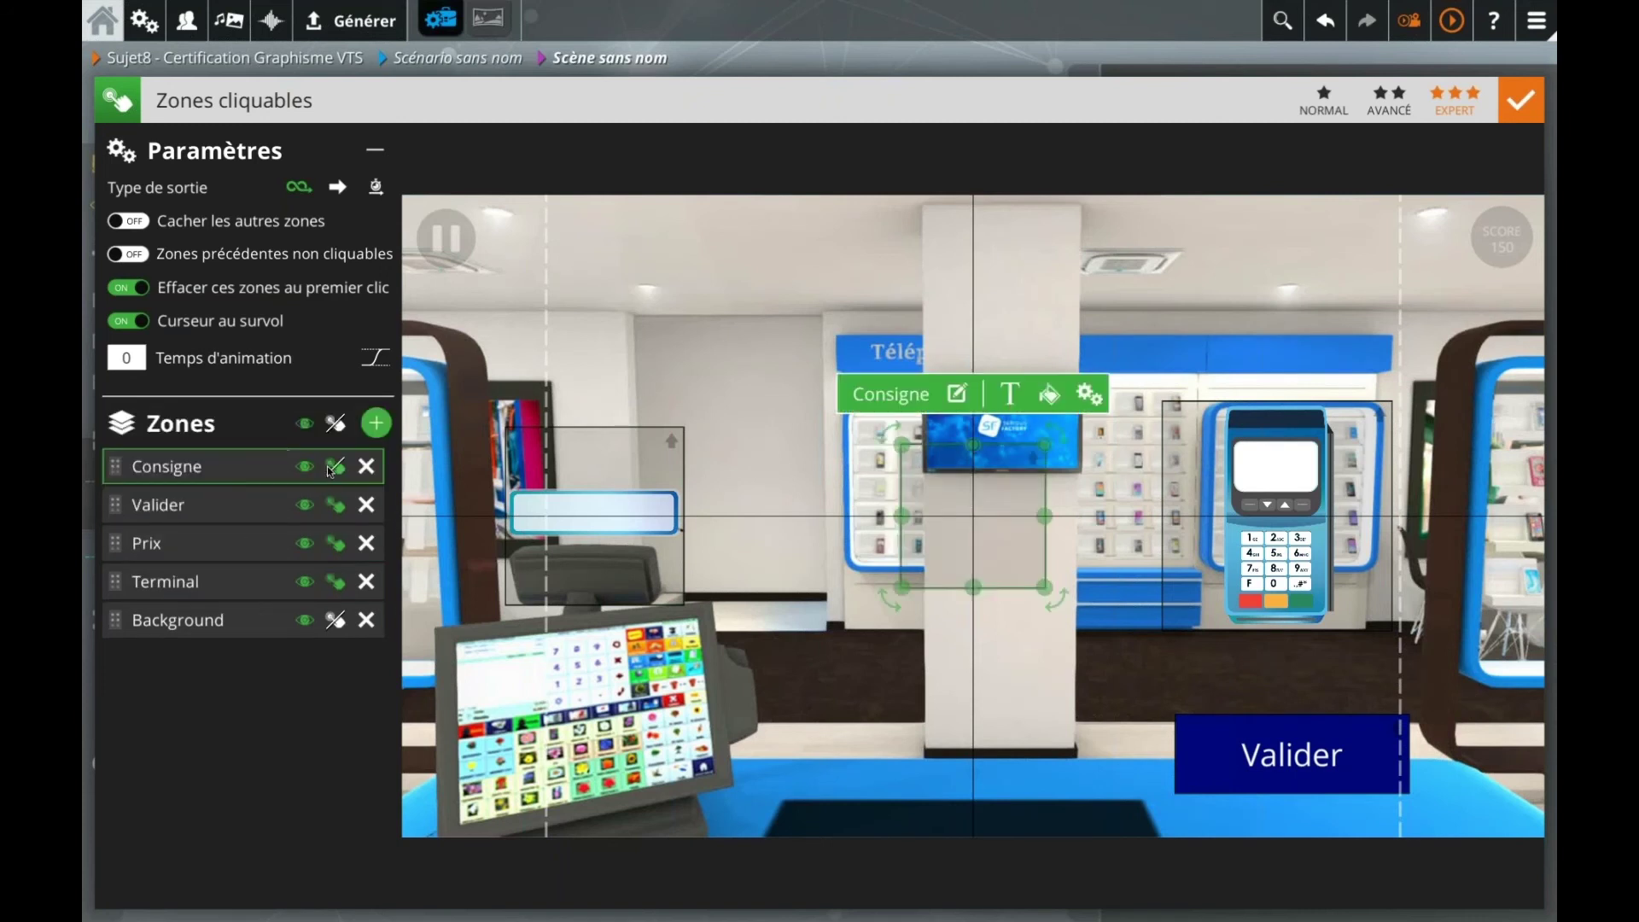
drag(970, 350, 970, 190)
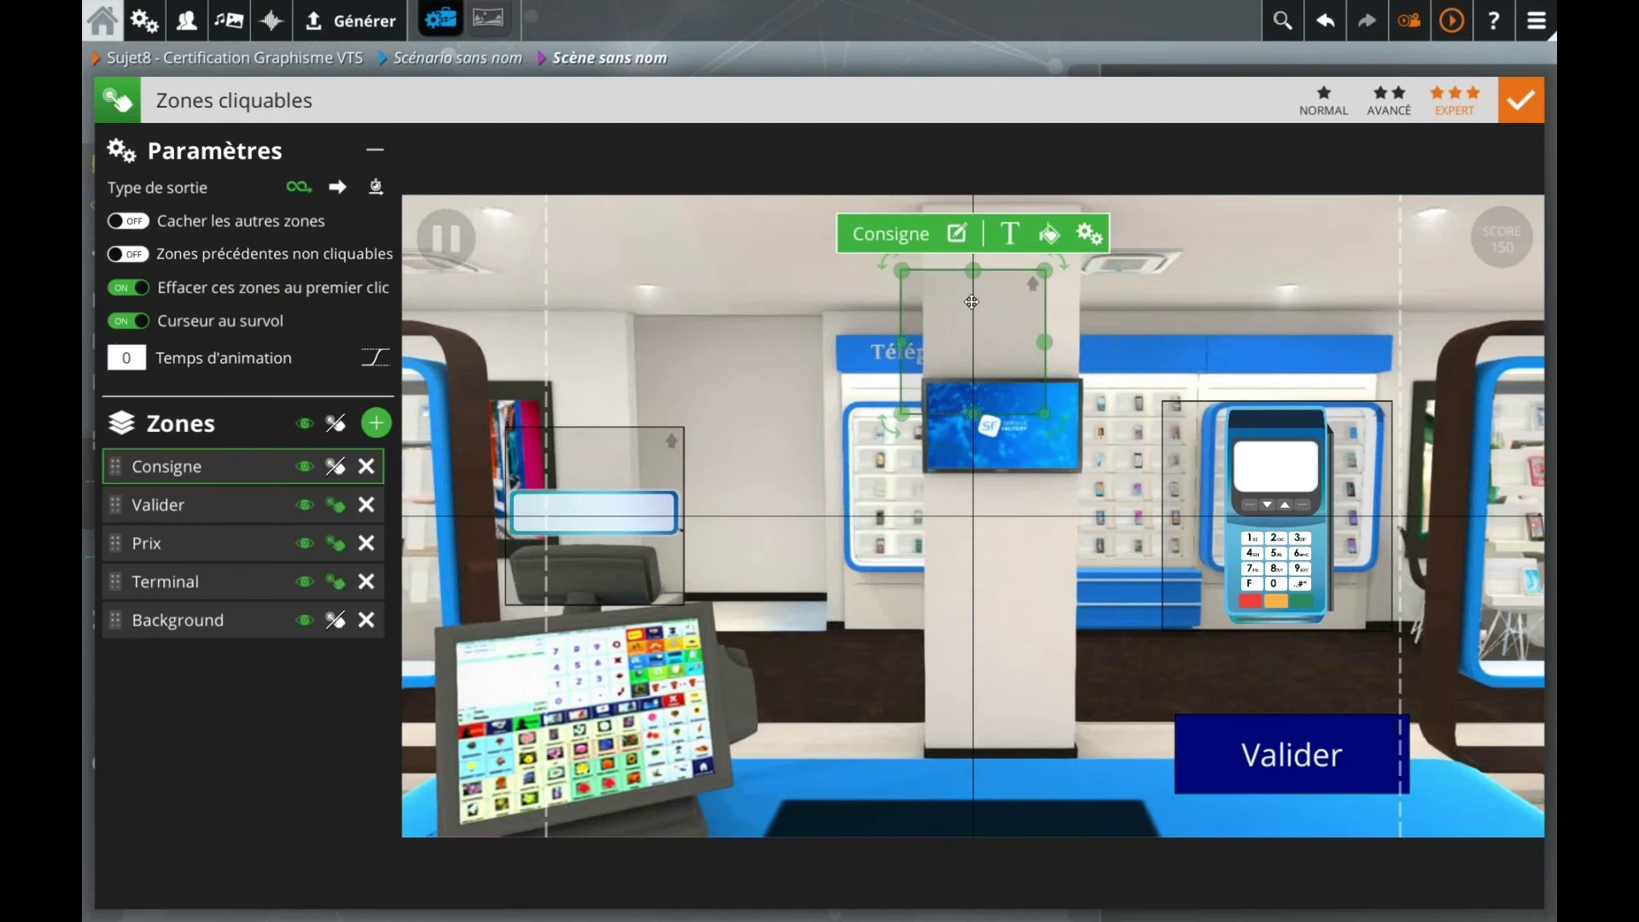
Step: Give the Consigne zone the text "Cliquez sur les éléments de l'écran afin de déterminer leur taille"
click(1010, 232)
text(Cliquez sur les)
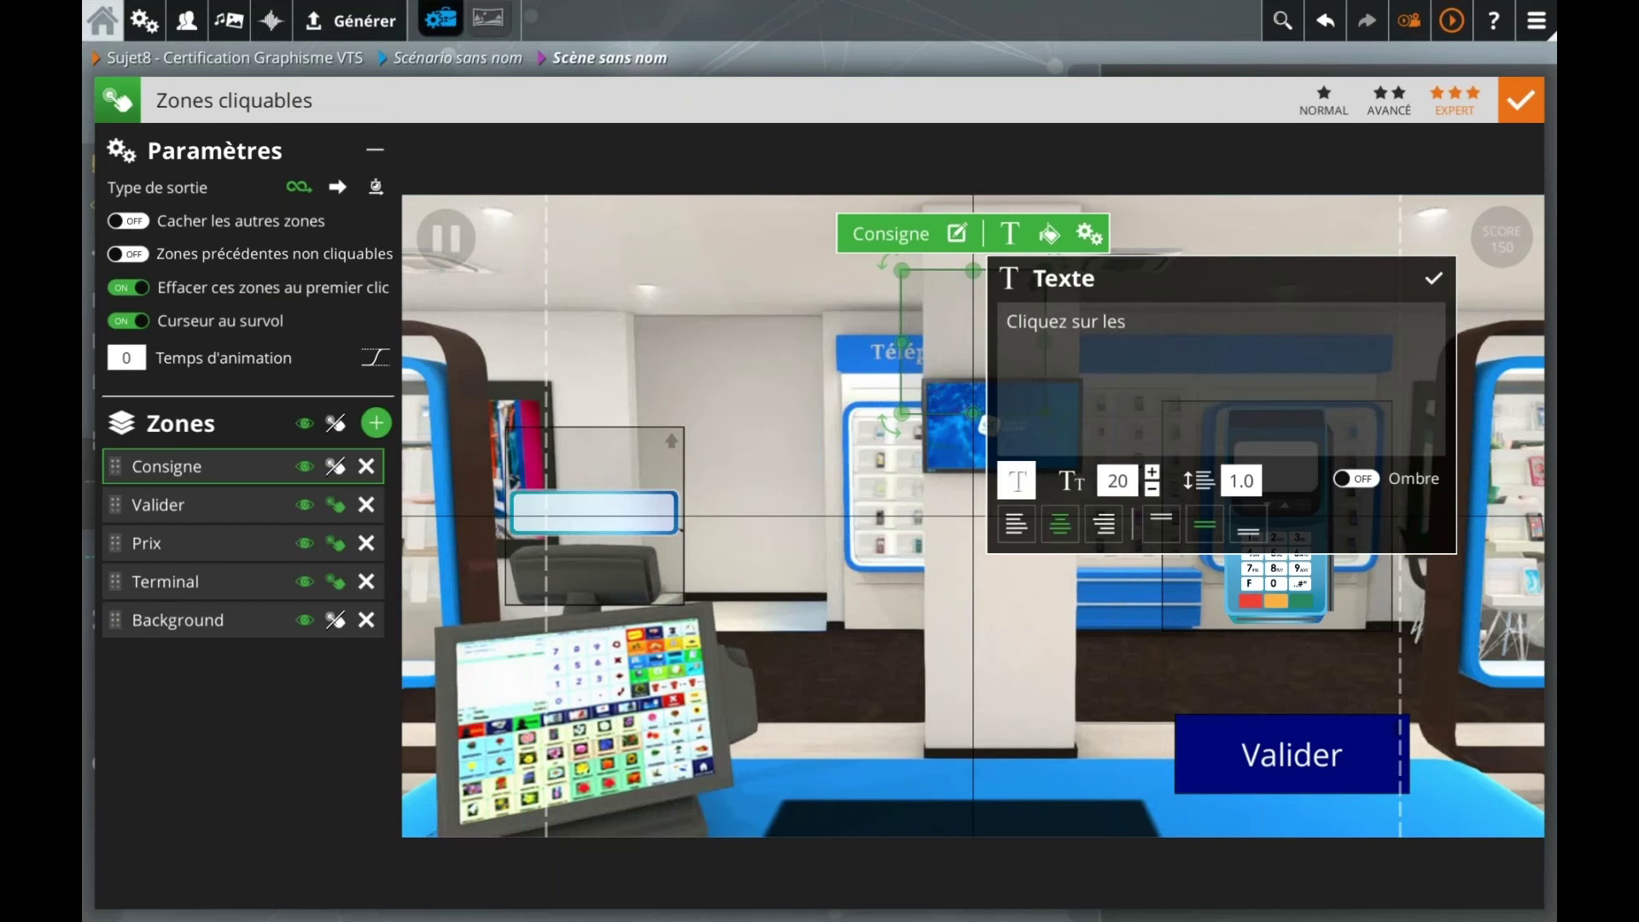
text(éléments de l'écran av)
key(BackSpace)
text(fin de déterminer)
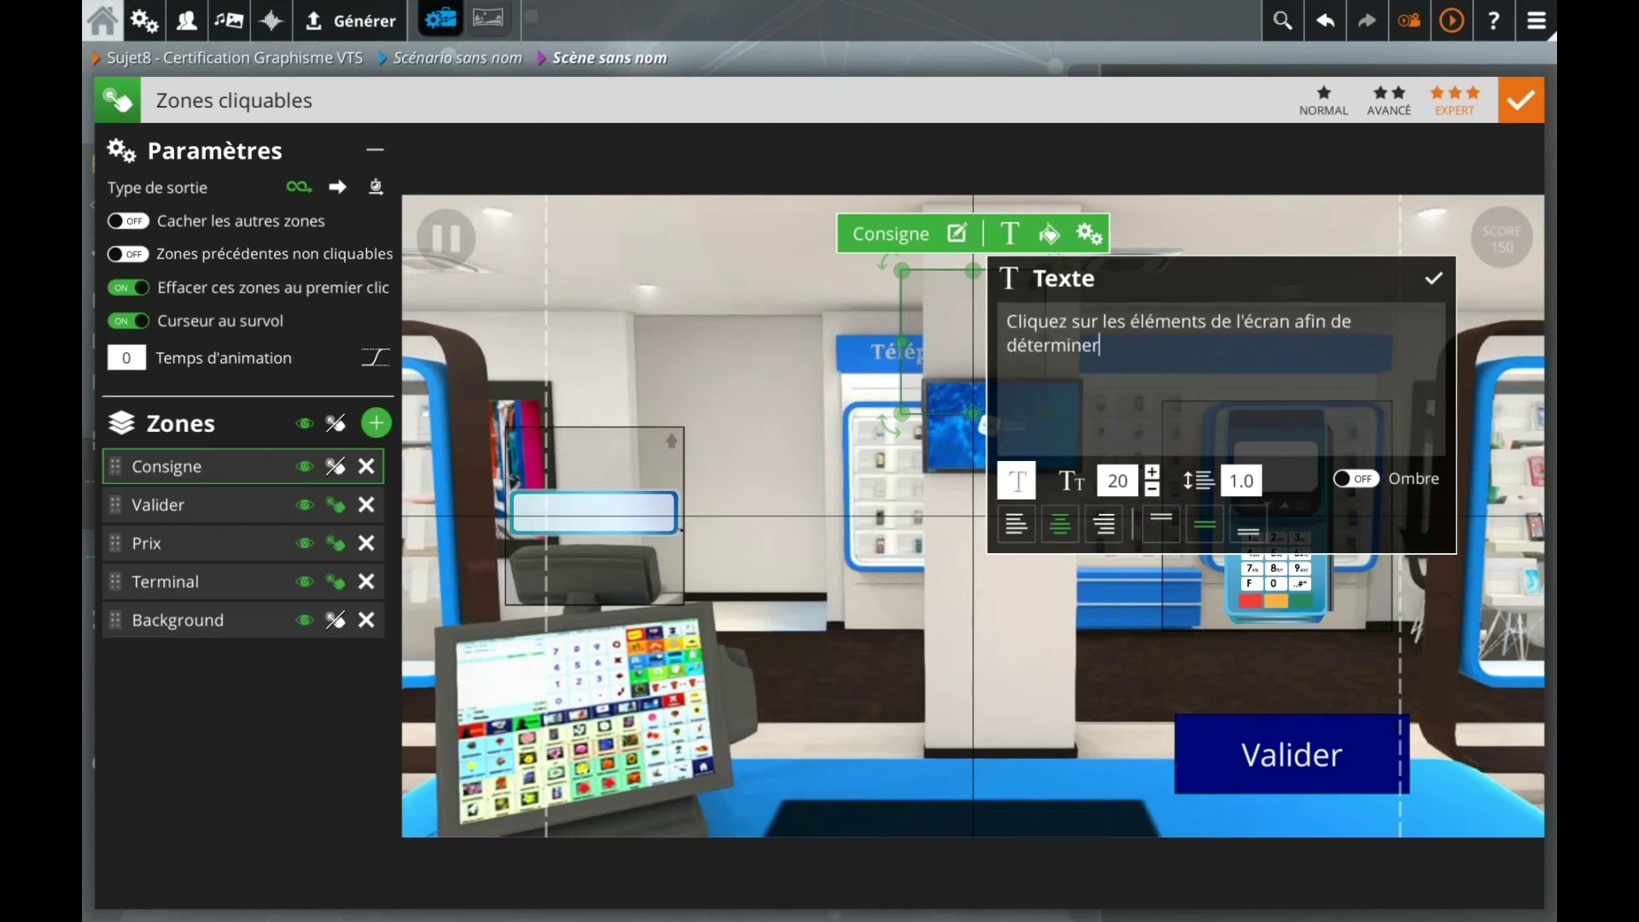
text( leur taille.)
key(BackSpace)
Step: Reduce the Consigne text's font size and turn on its shadow (Ombre)
click(1152, 487)
click(1153, 488)
click(1153, 488)
click(1152, 488)
click(1356, 479)
click(1434, 278)
Step: Widen the Consigne zone so its text fits on two lines and centre it along the scene's upper edge
drag(1033, 341, 1126, 354)
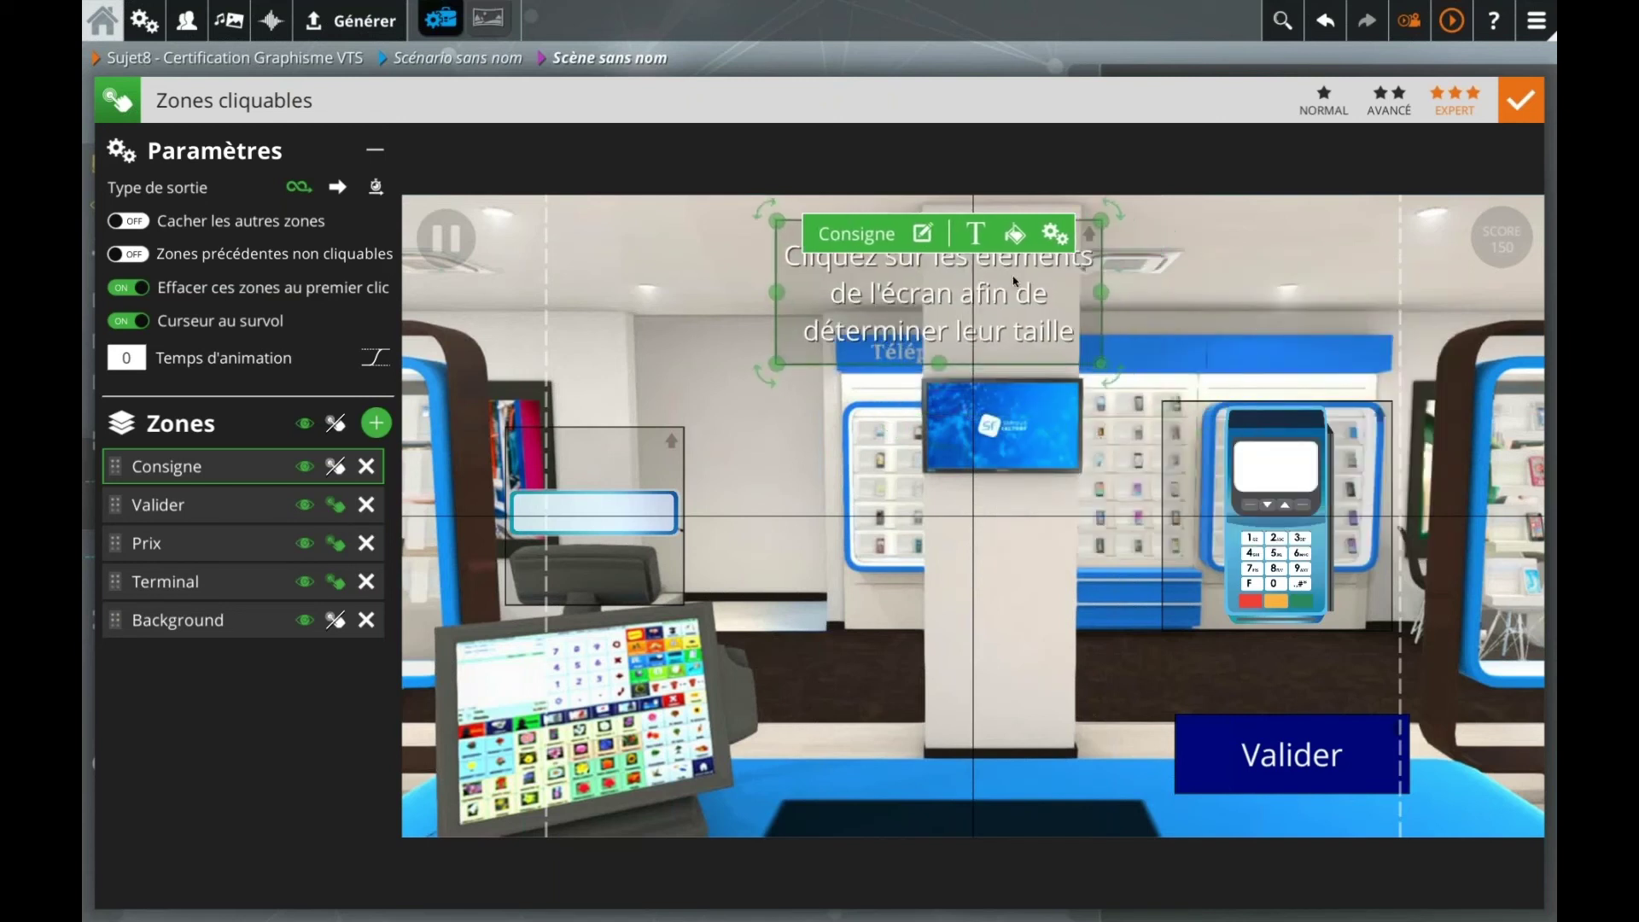
drag(1015, 281, 1027, 273)
mouse_move(808, 267)
mouse_down()
mouse_move(675, 267)
mouse_move(813, 275)
mouse_up()
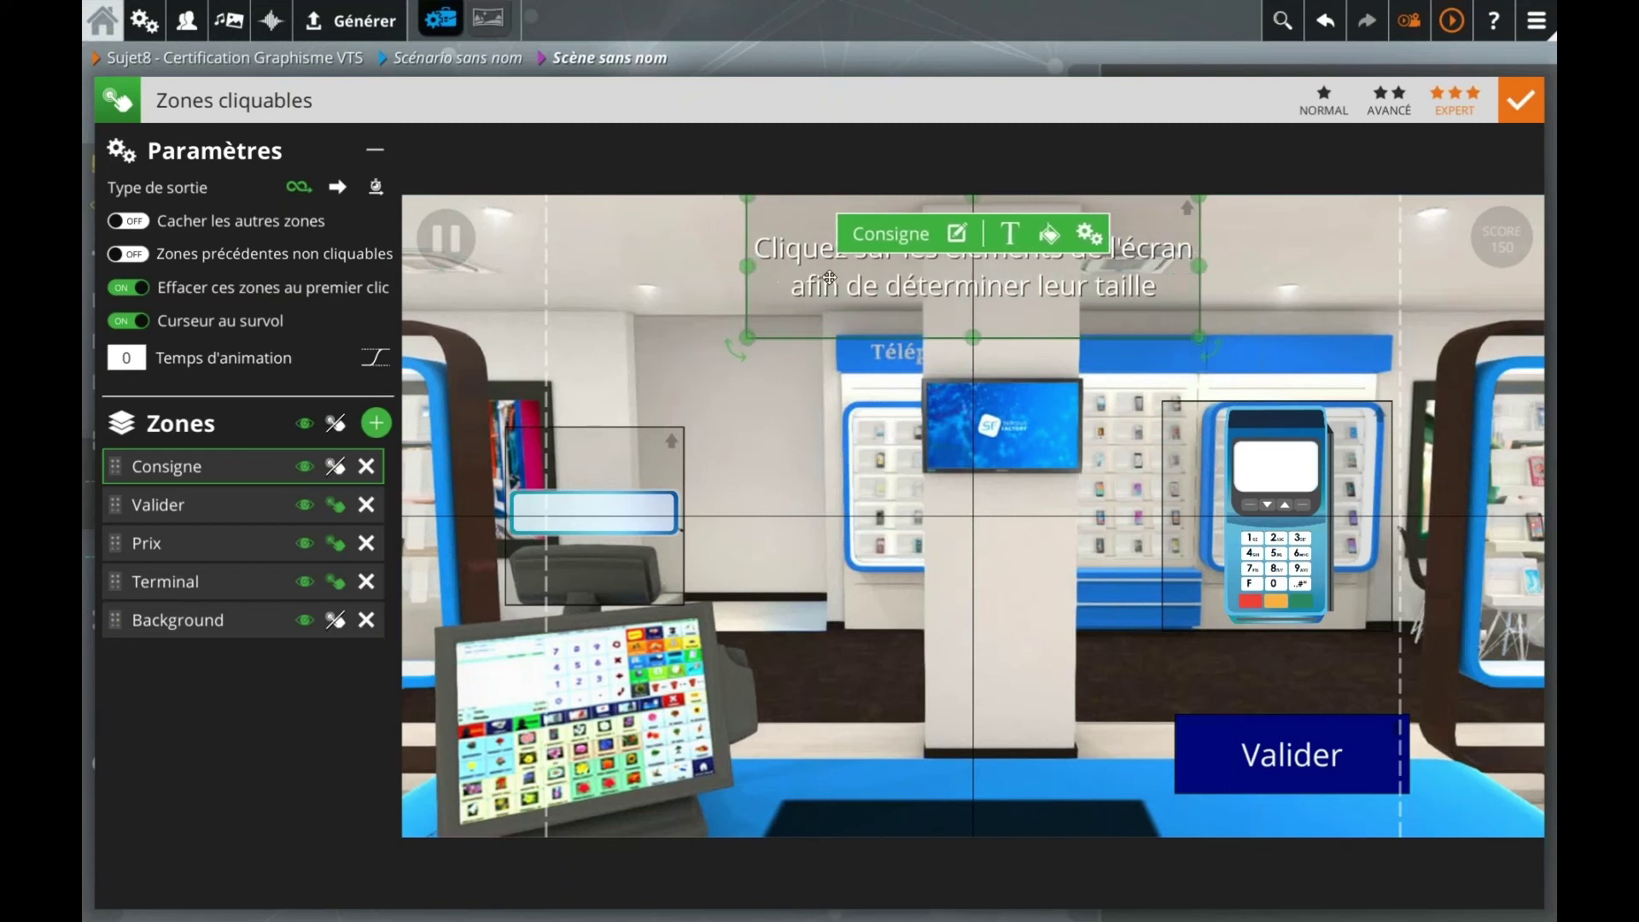
Step: Set the Consigne zone's default background colour to dark blue #020068FF and widen the zone slightly
click(1049, 234)
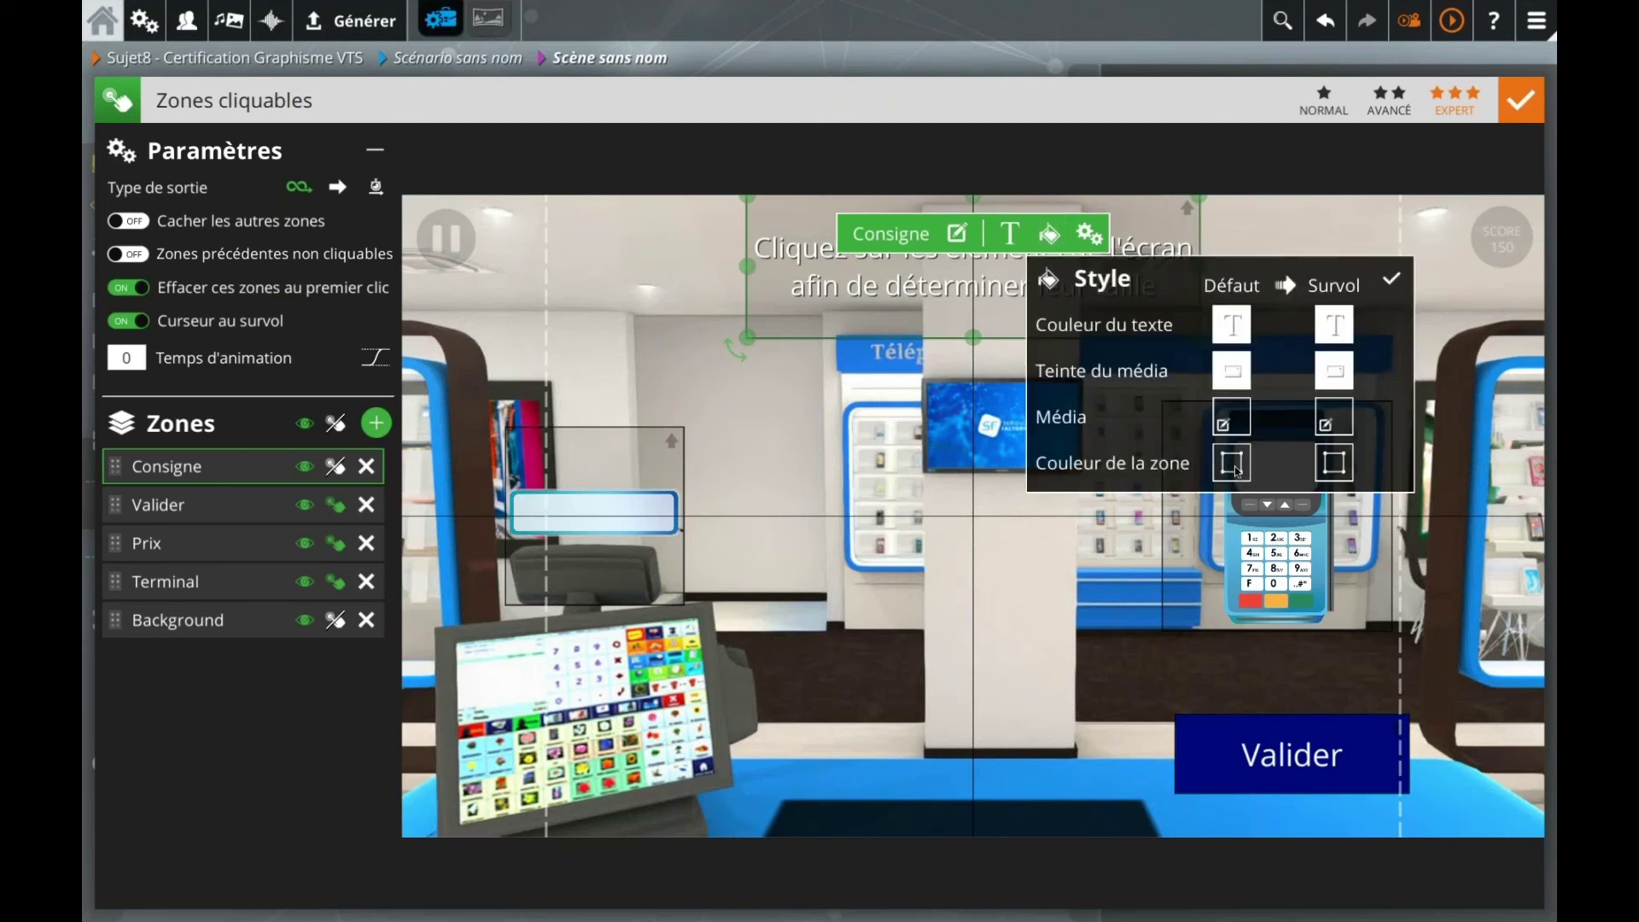
click(1238, 463)
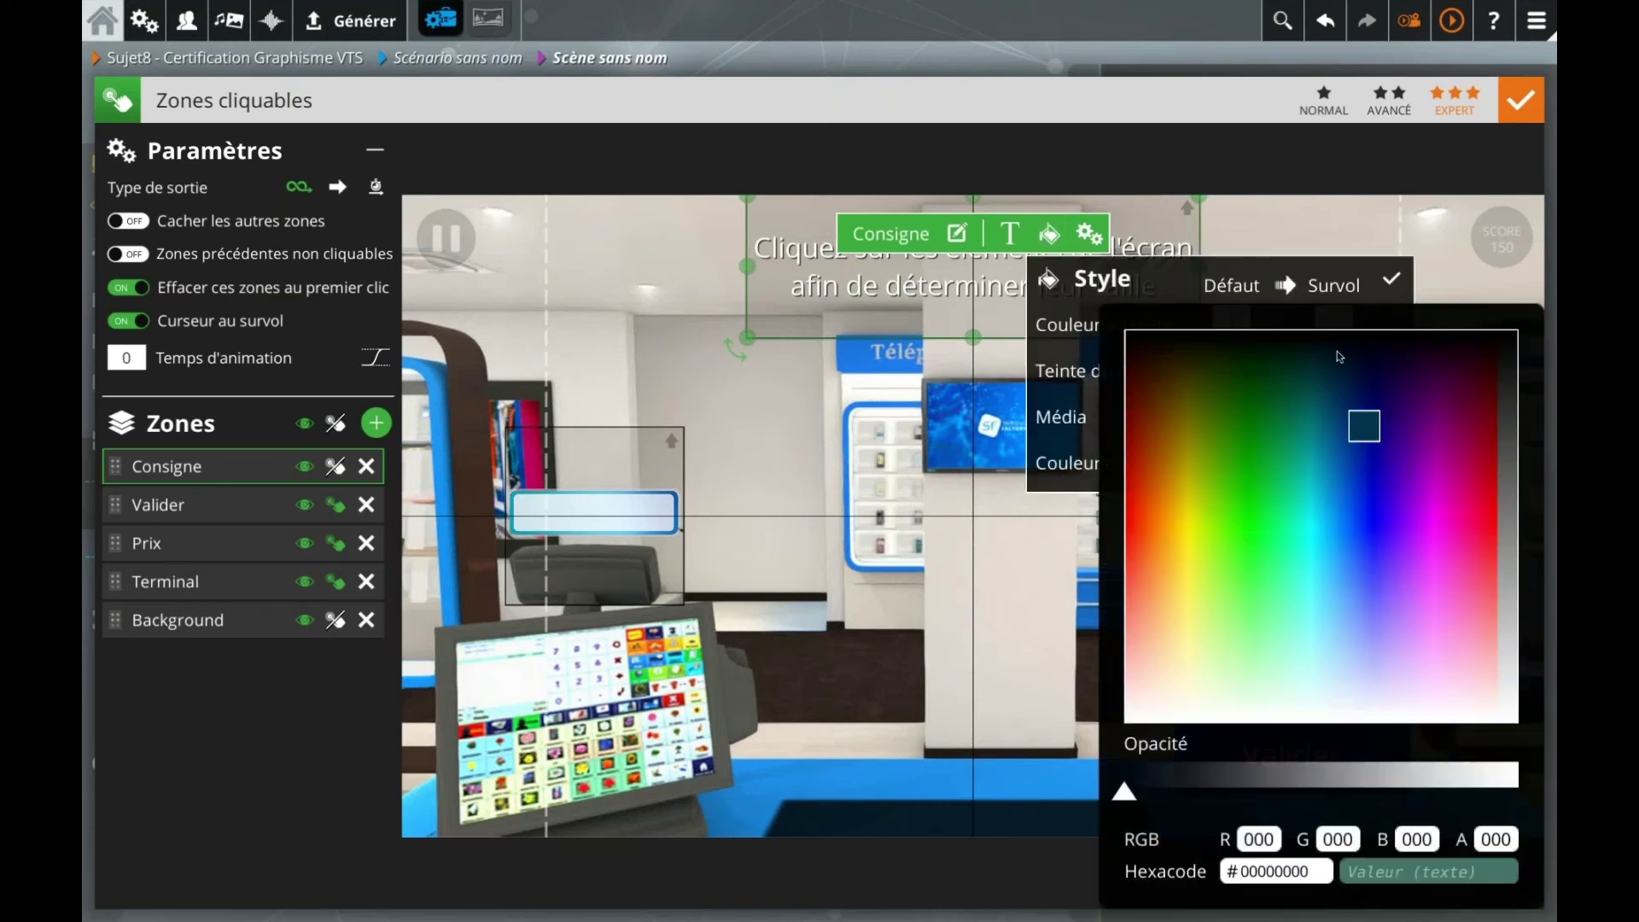
click(1372, 412)
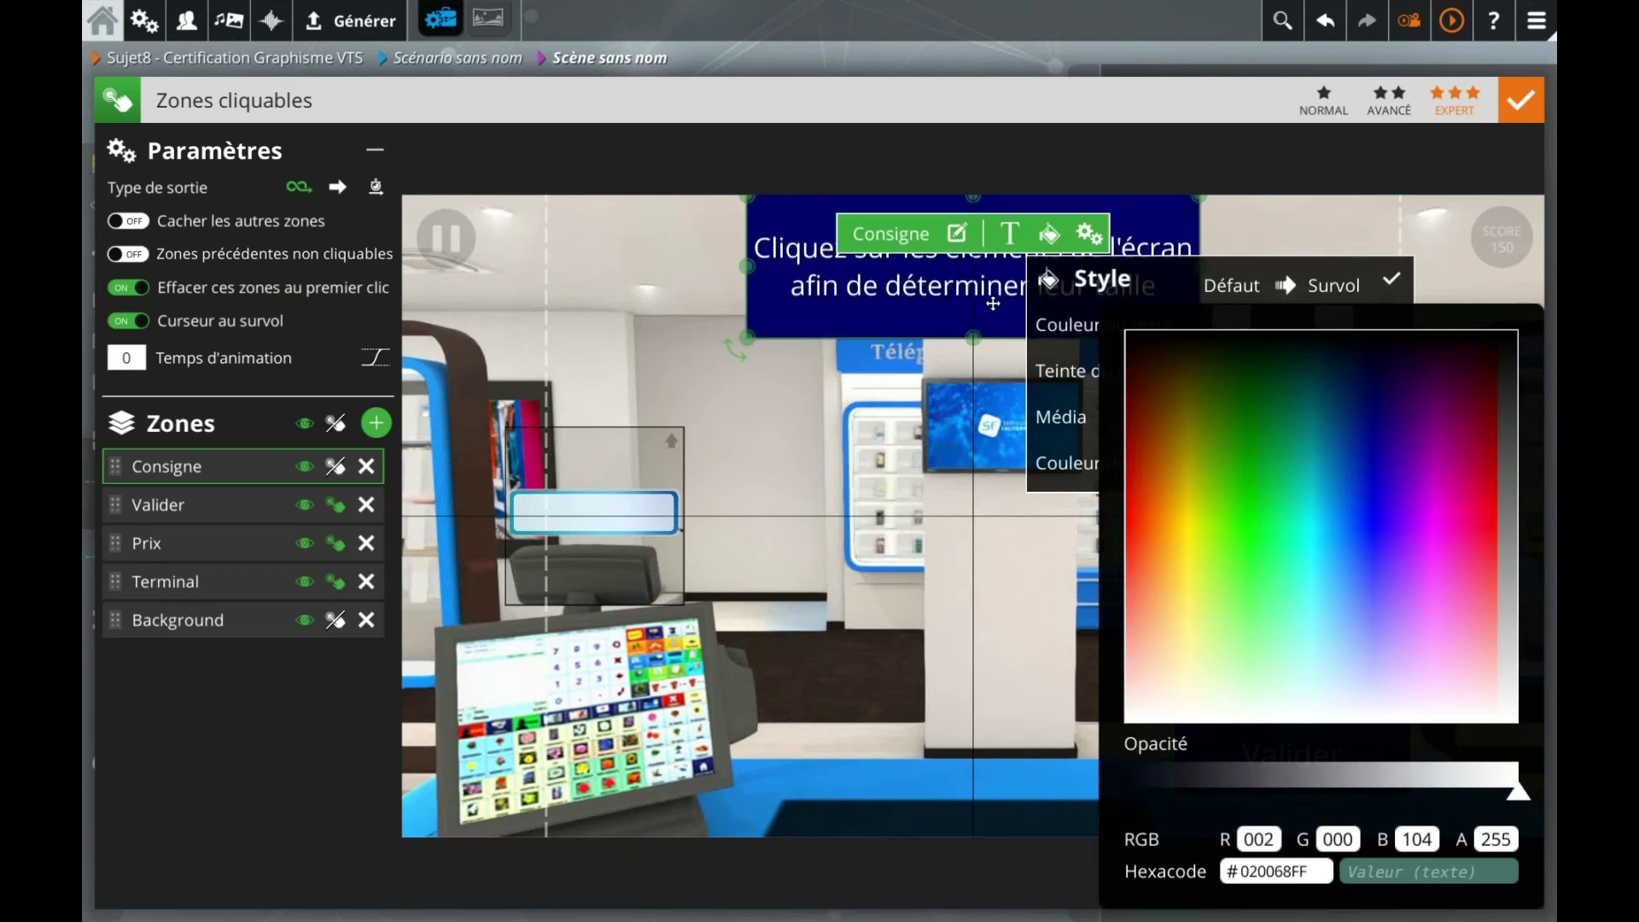
drag(736, 271, 720, 265)
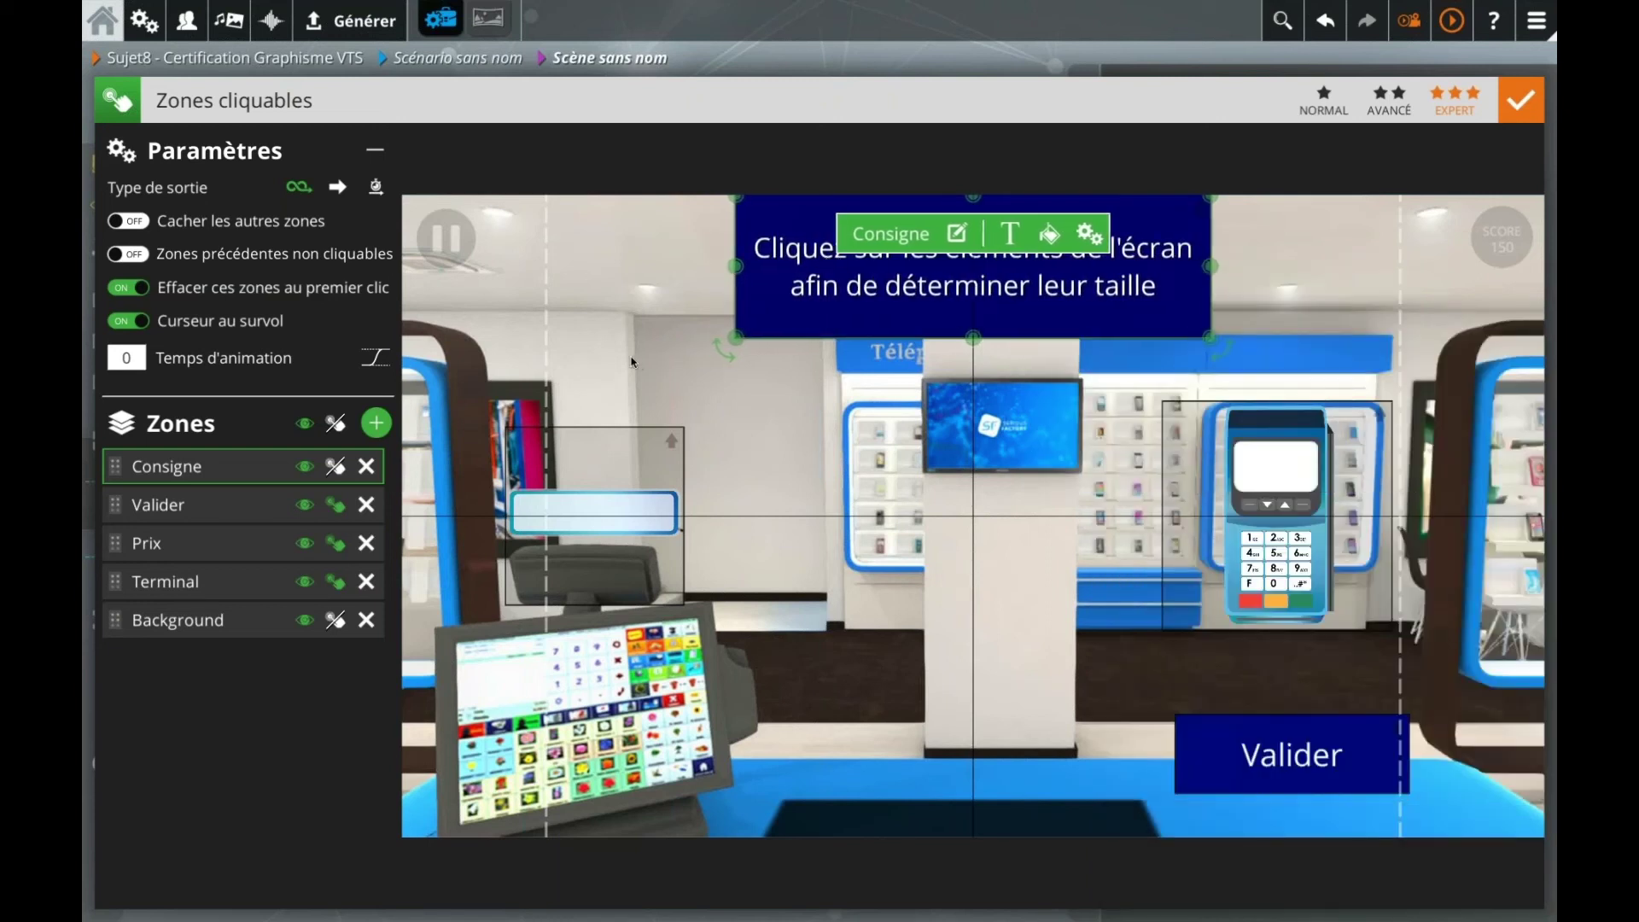
click(642, 339)
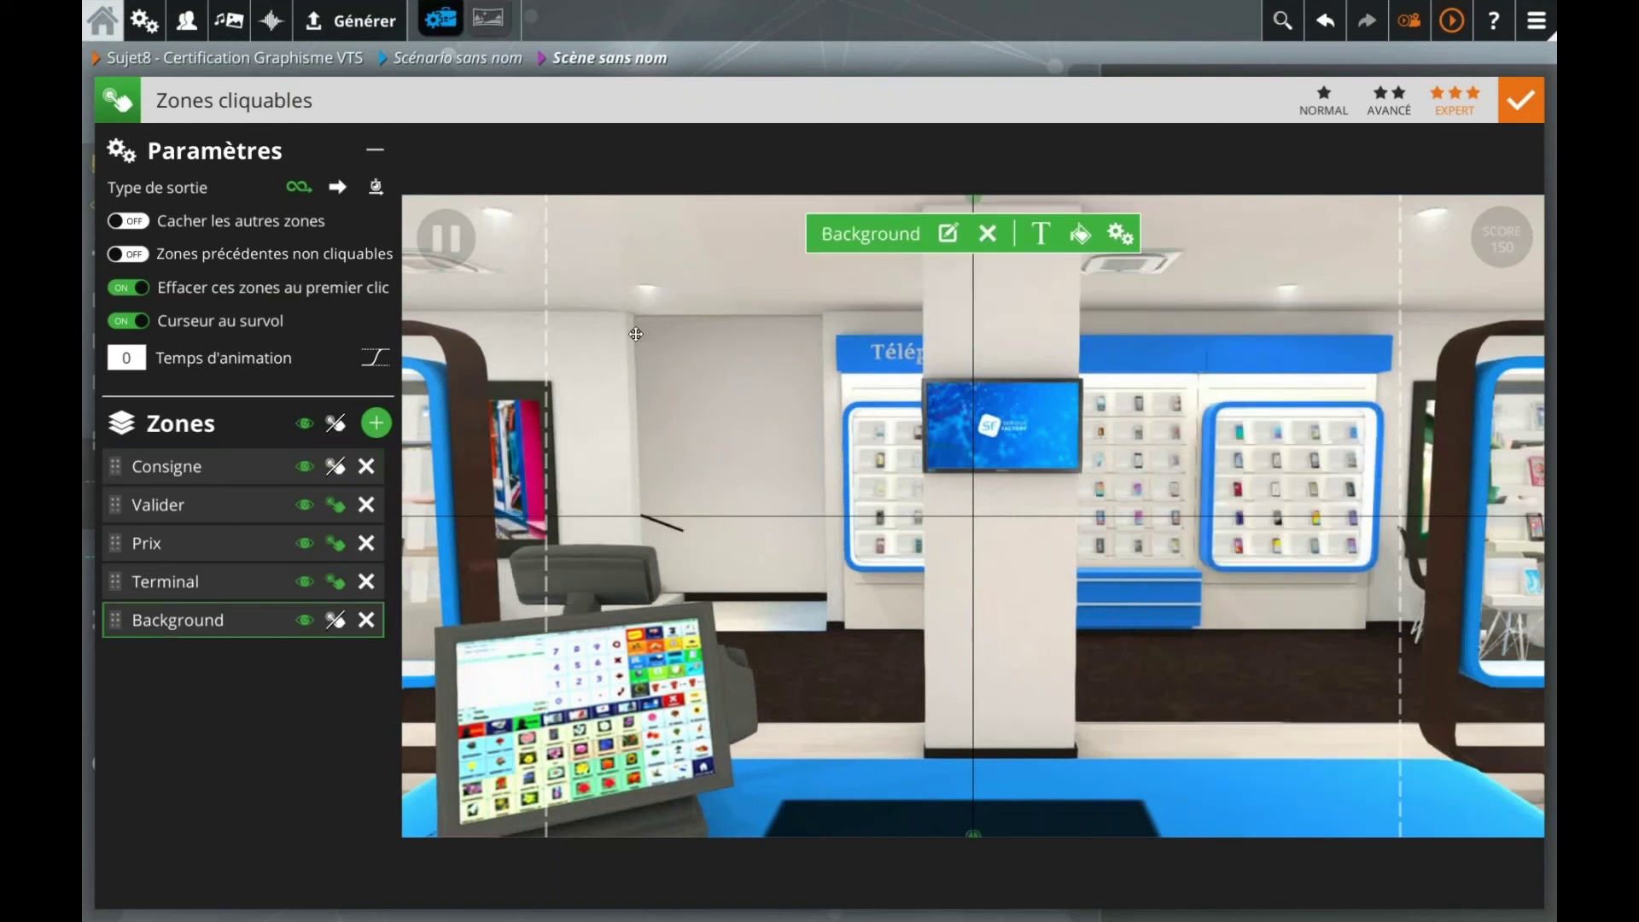
click(279, 741)
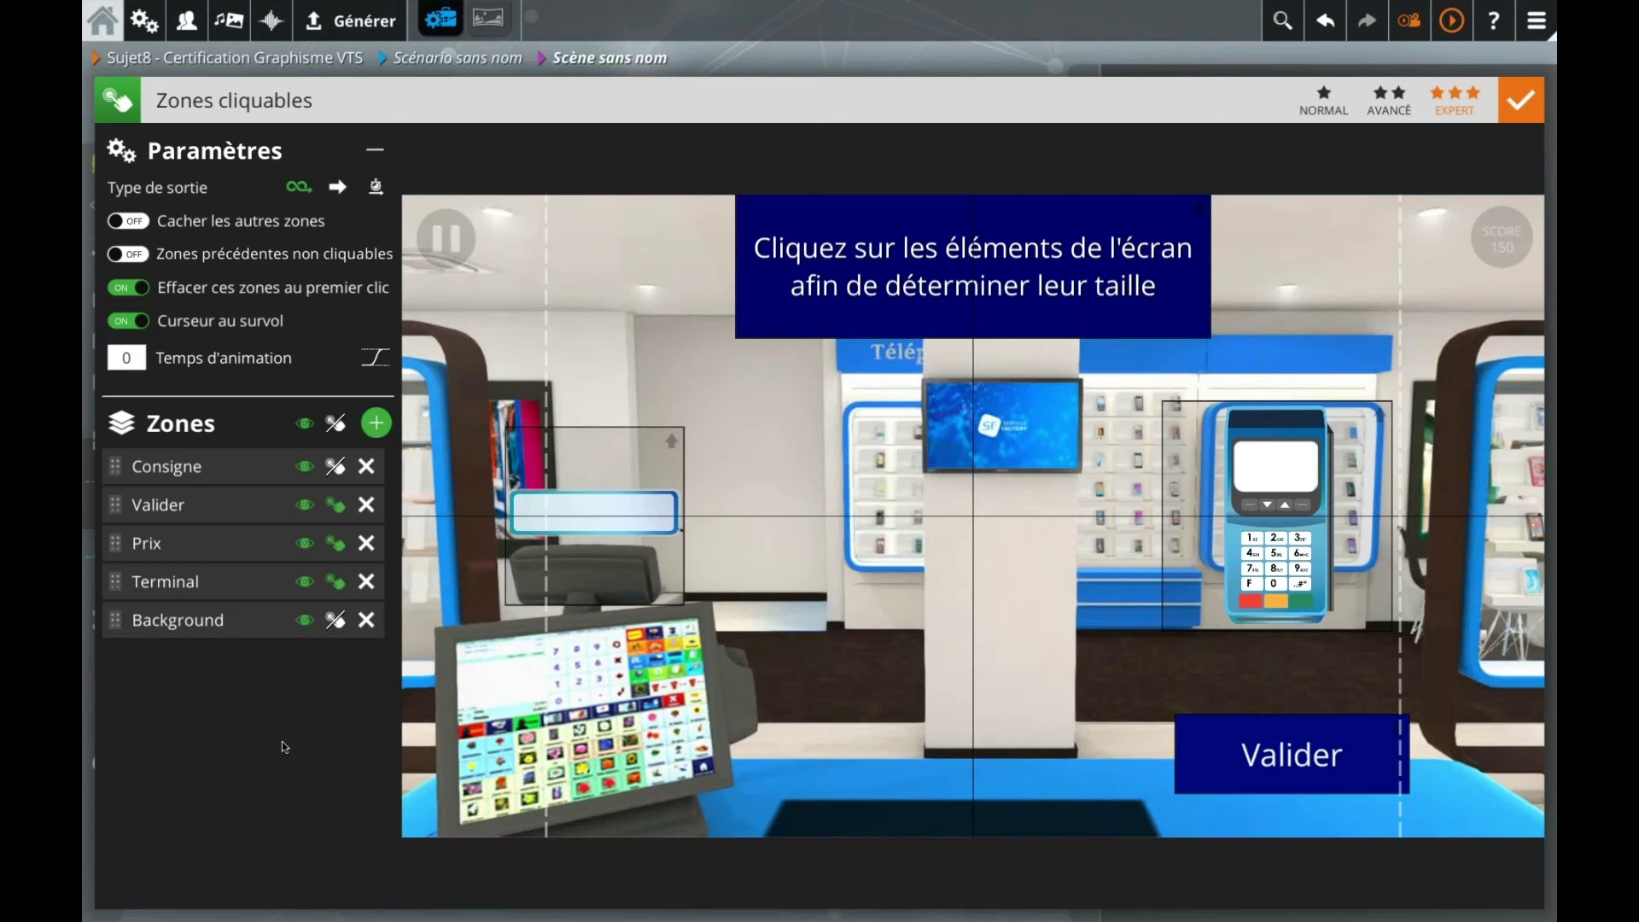
Step: Shrink the Prix zone slightly and duplicate it
click(573, 529)
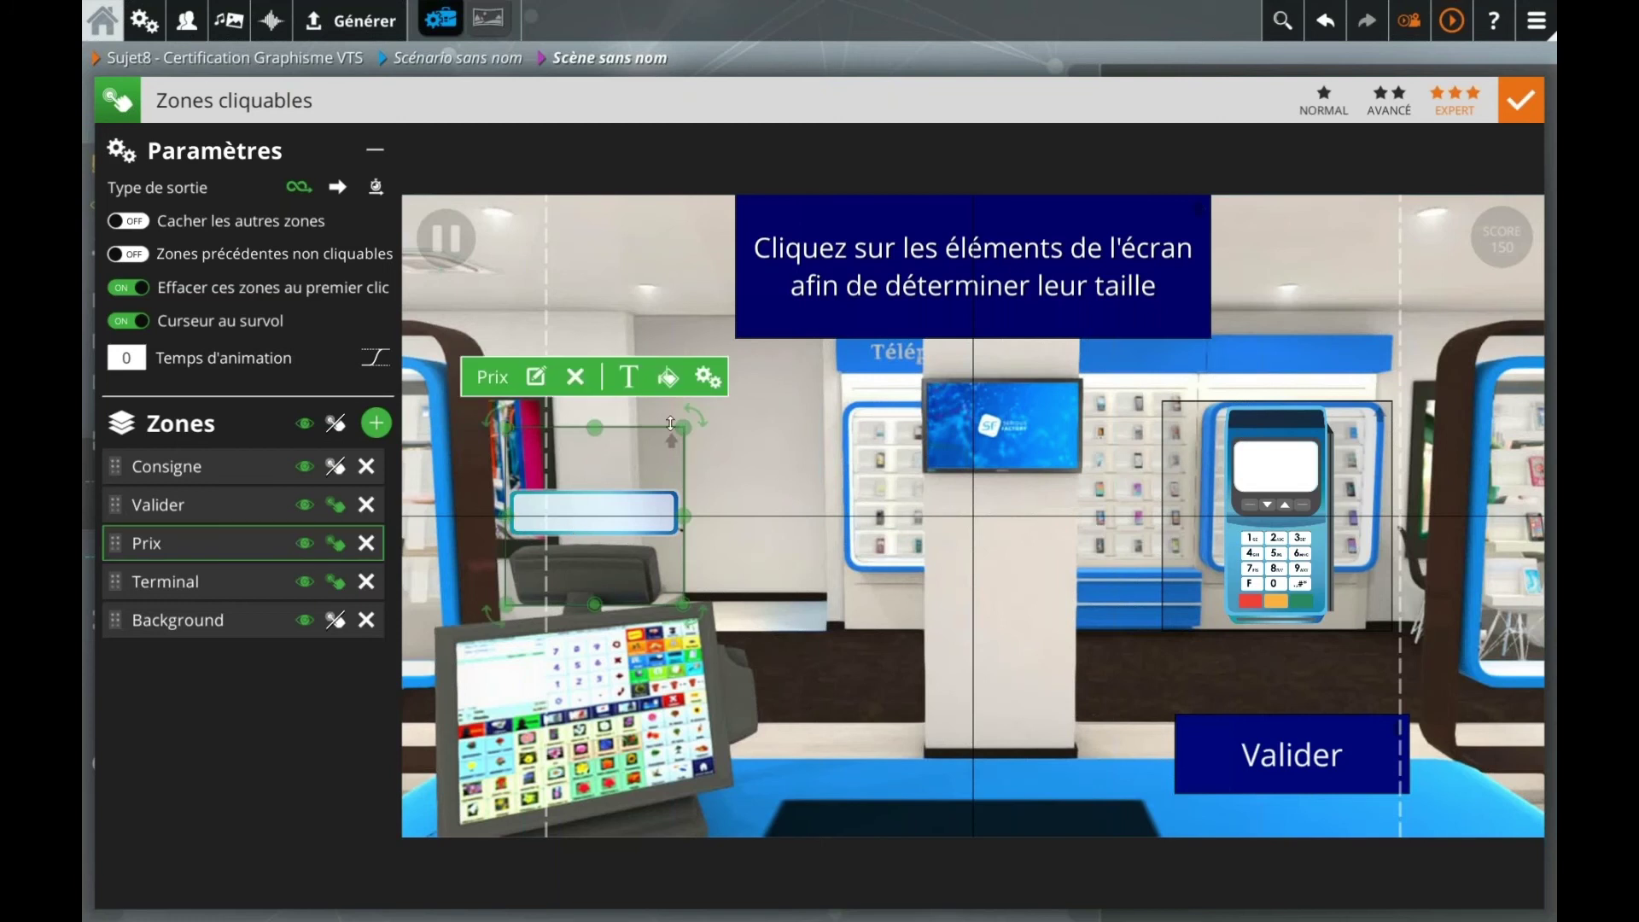
drag(682, 427, 666, 435)
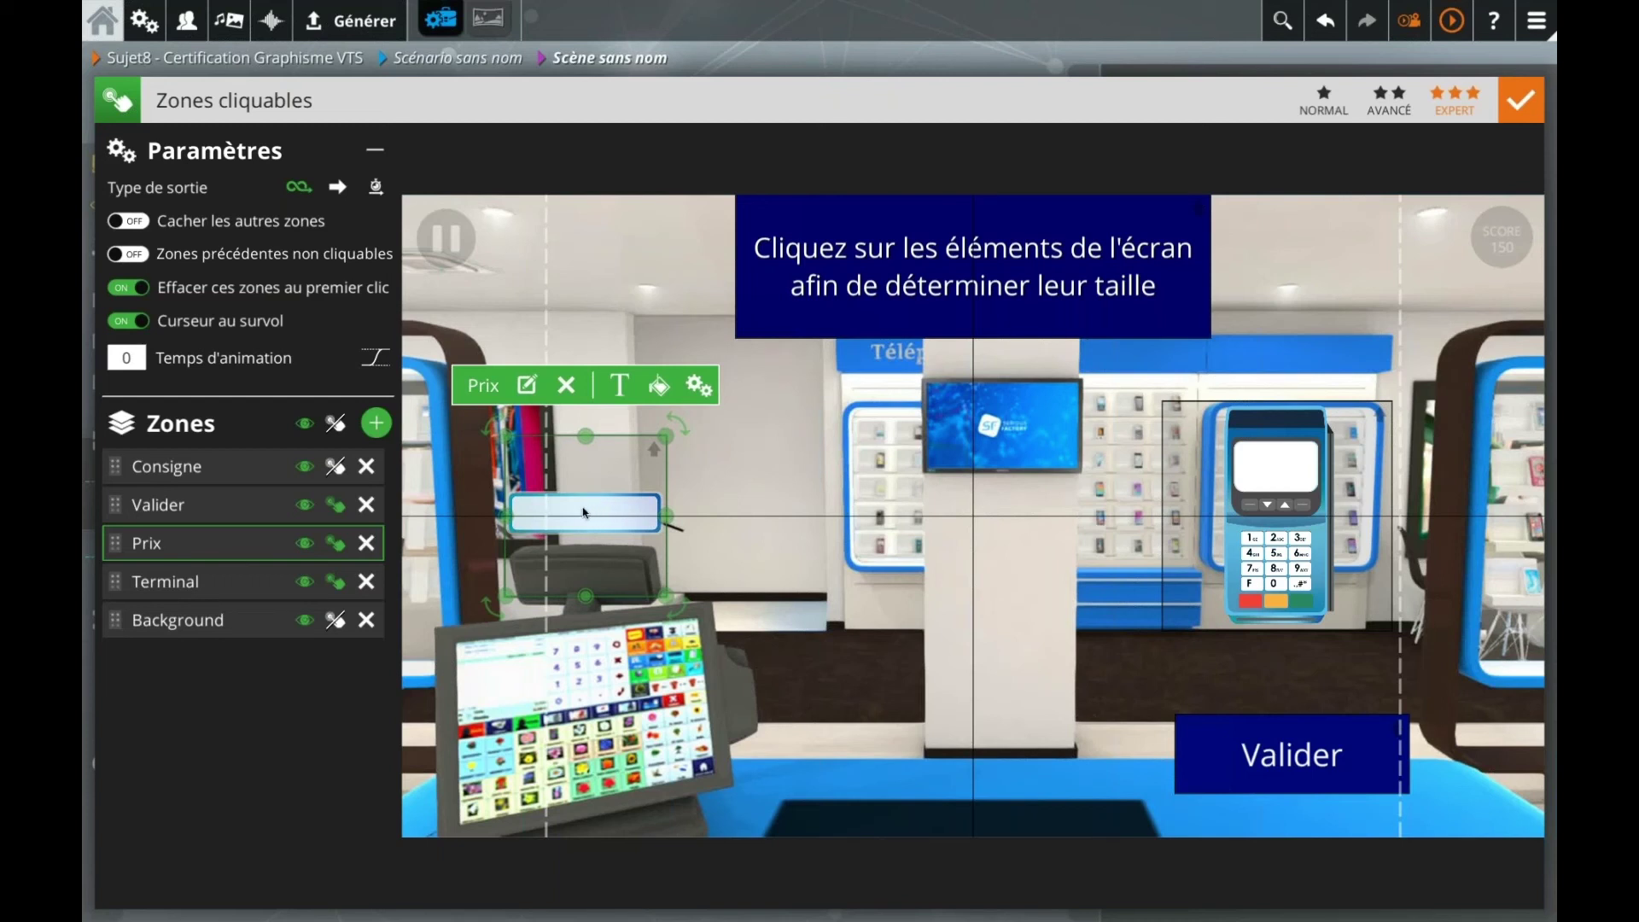
key(ctrl+d)
Step: Rename the original Prix zone as PrixPetit
click(162, 580)
click(164, 579)
key(Right)
text(Petit)
key(Return)
Step: Rename the copy of the Prix zone as PrixMoyen
click(172, 546)
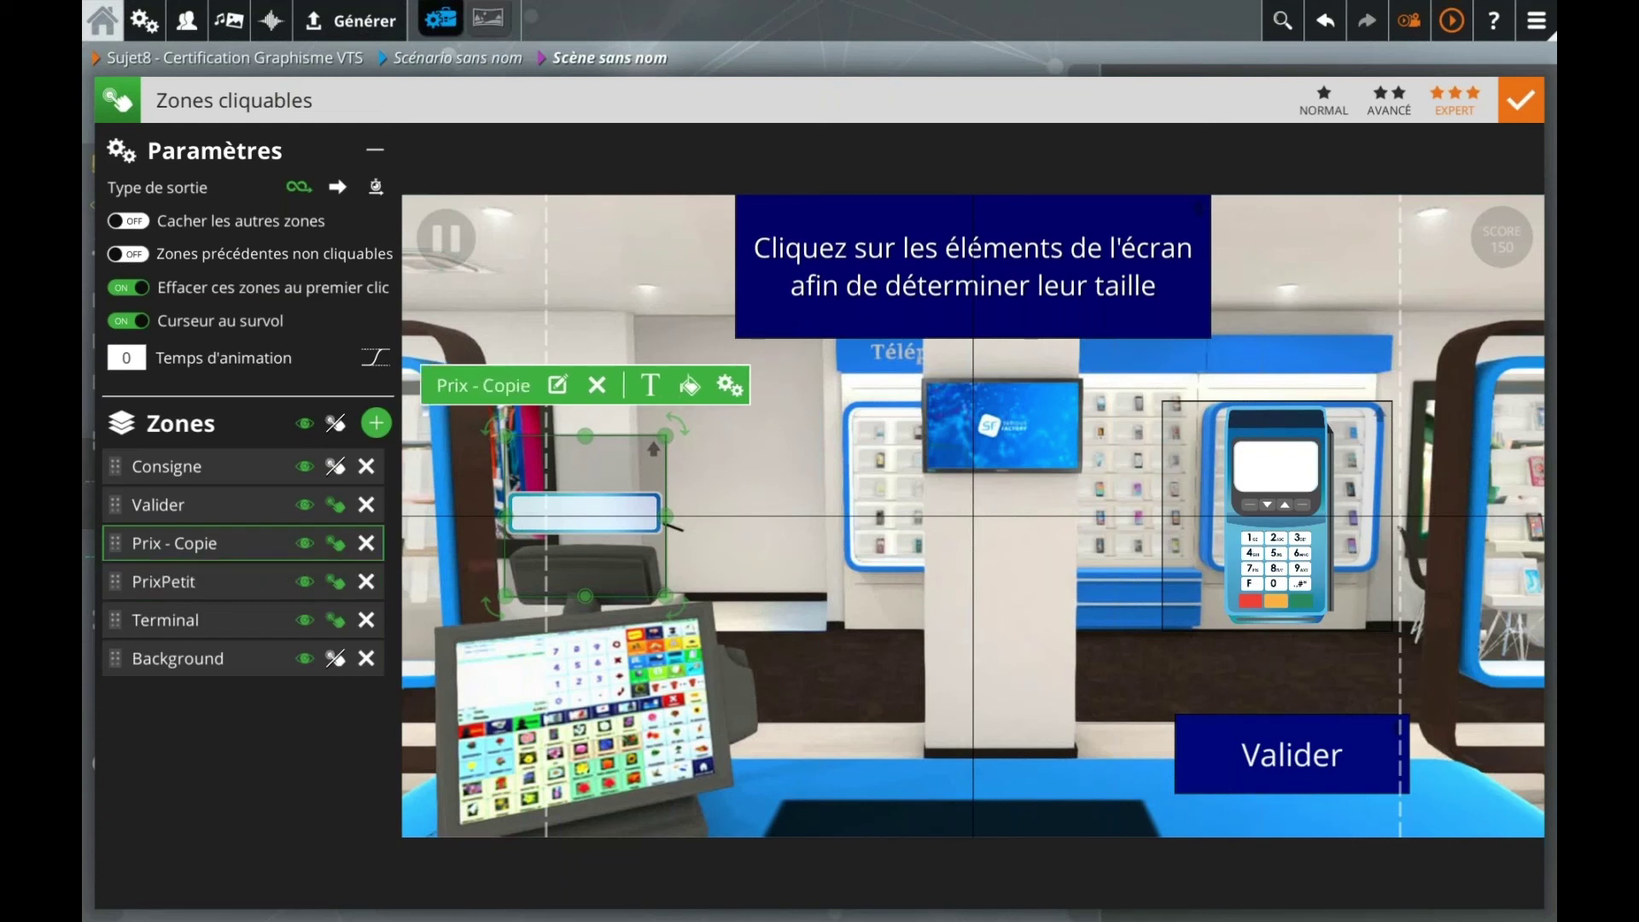
click(172, 547)
drag(167, 543, 355, 548)
text(Moye)
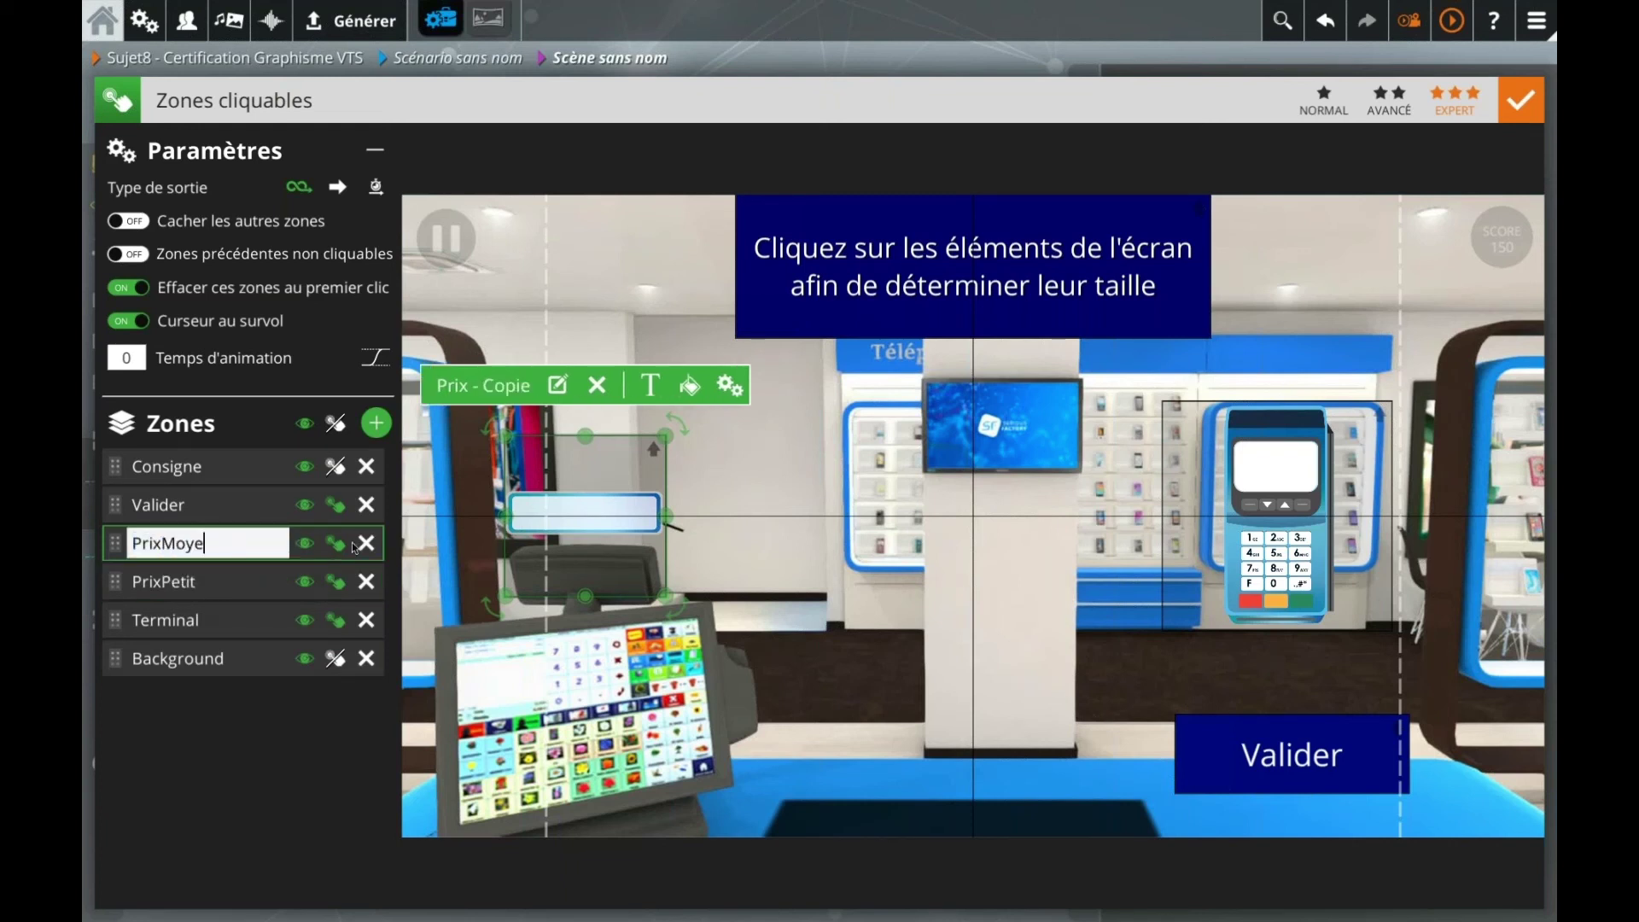
text(n)
key(Return)
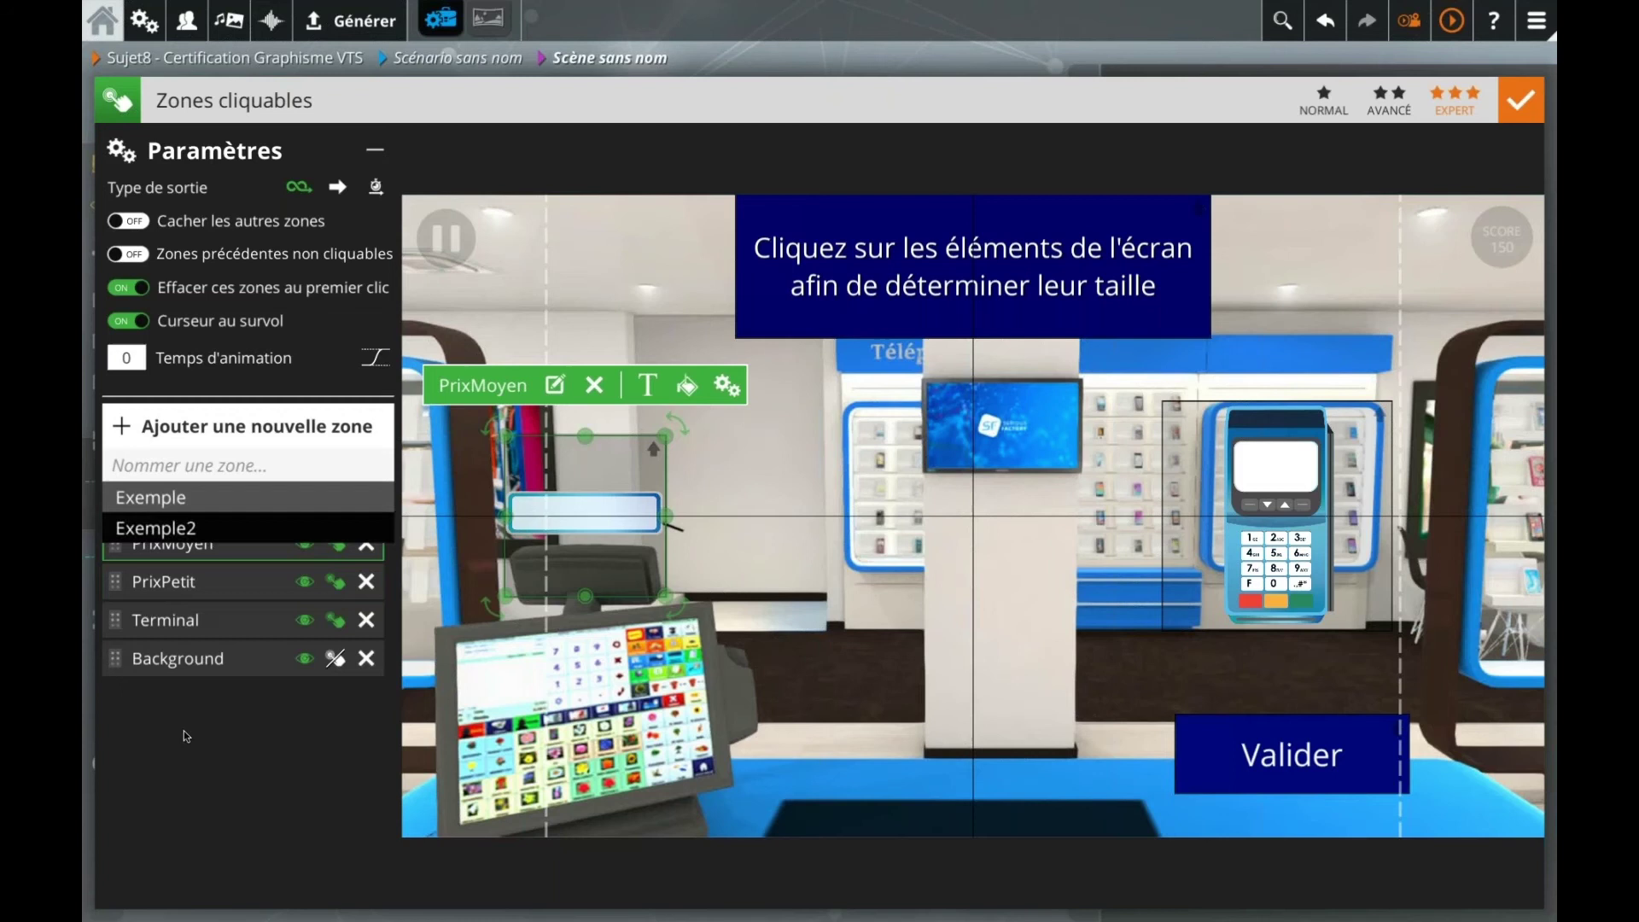
Step: Duplicate the PrixMoyen zone and rename the copy as PrixGrand
key(ctrl+d)
click(158, 542)
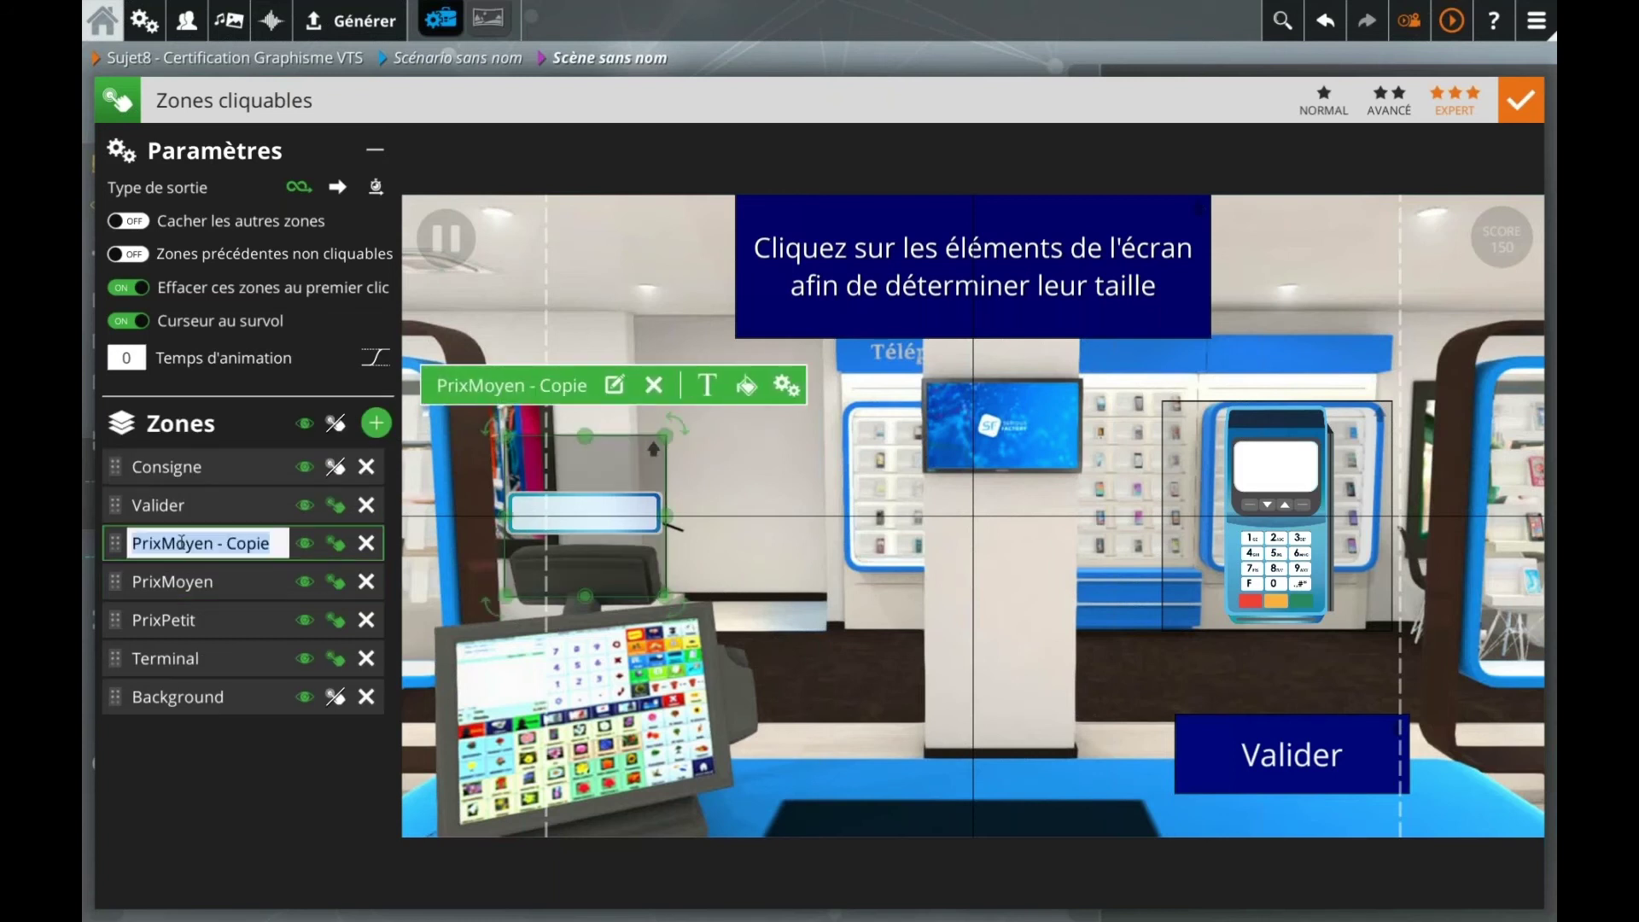
shift+click(267, 541)
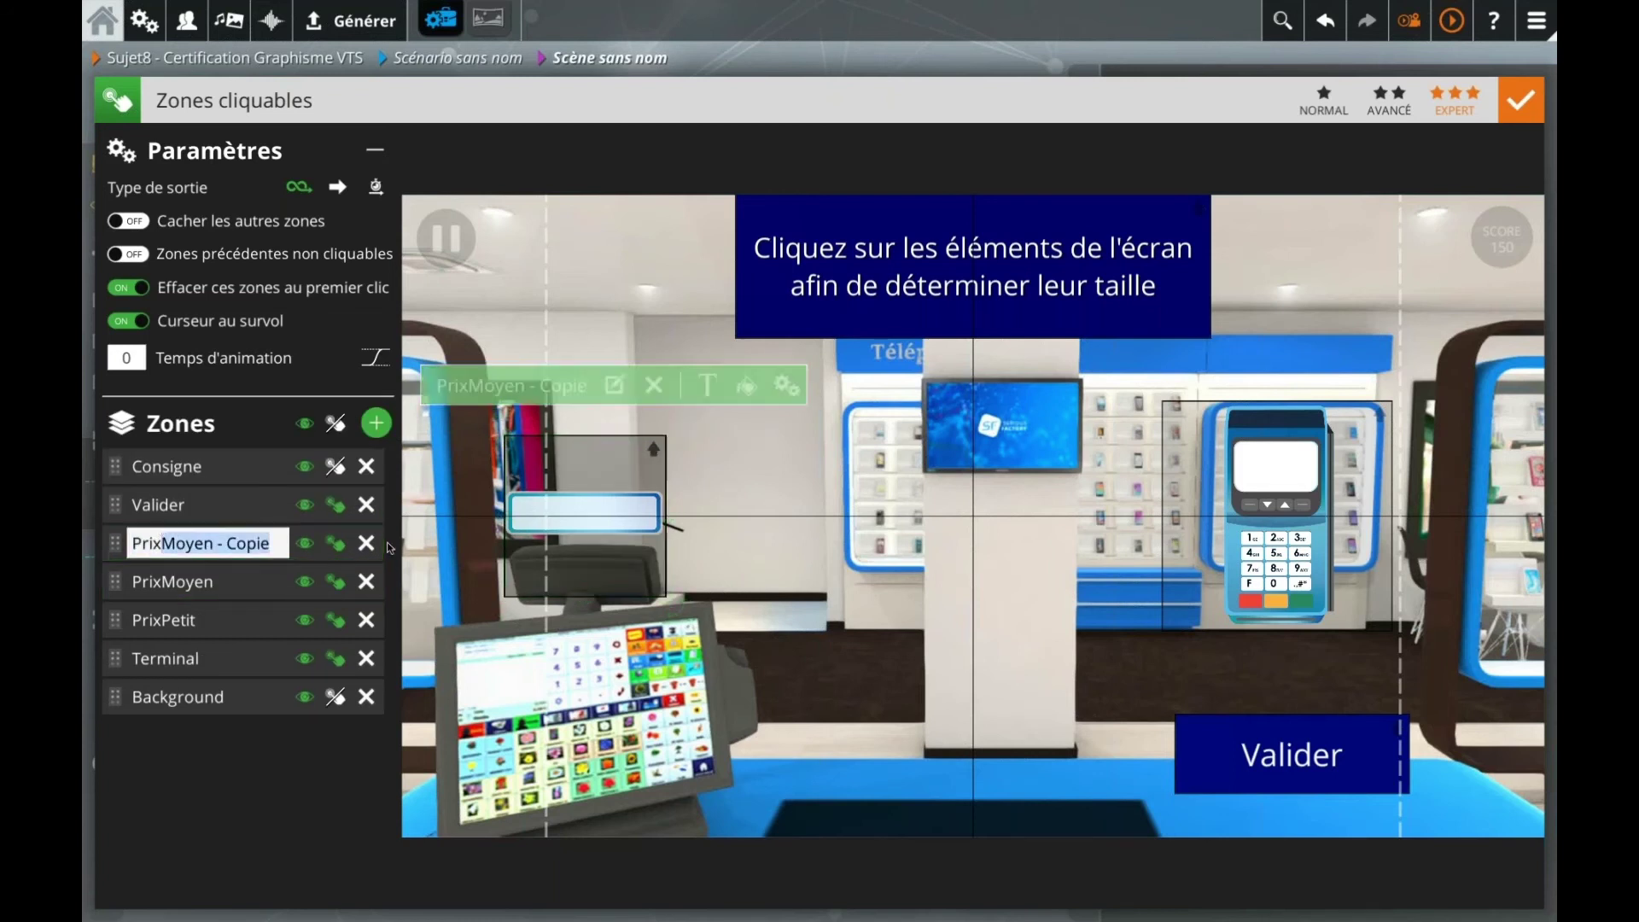
text(Grand)
key(Return)
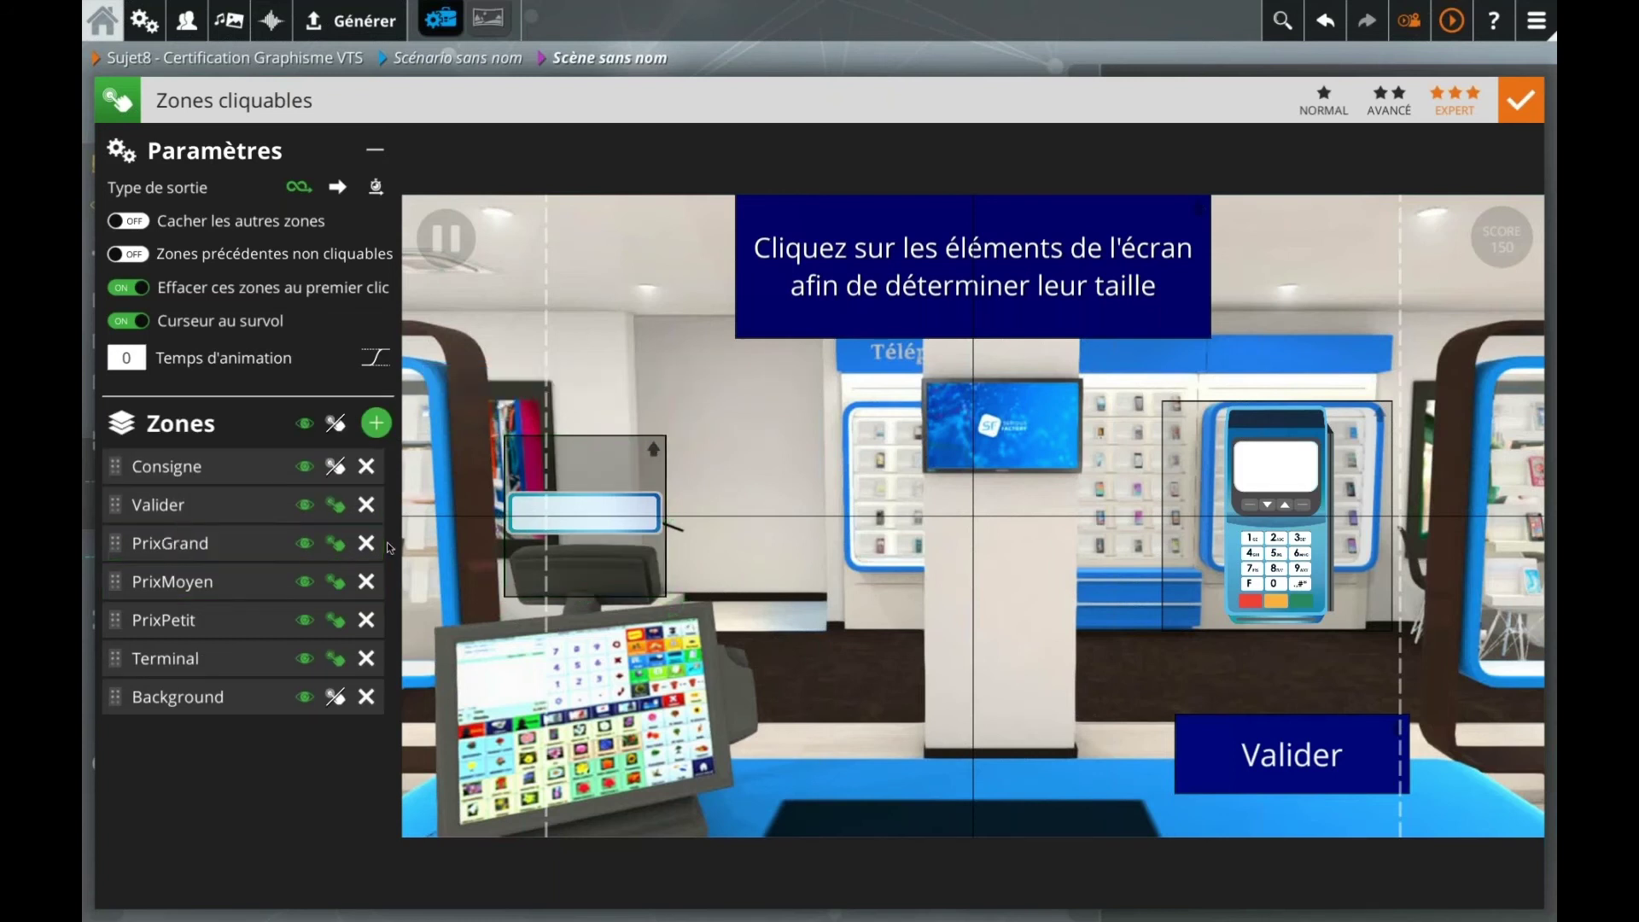
Step: Enlarge the PrixMoyen zone and recentre it over the small price display above the cash register
click(203, 591)
drag(665, 434, 742, 376)
drag(656, 471, 616, 501)
Step: Enlarge the PrixGrand zone well beyond PrixMoyen and move it so it covers the two smaller price zones
click(229, 544)
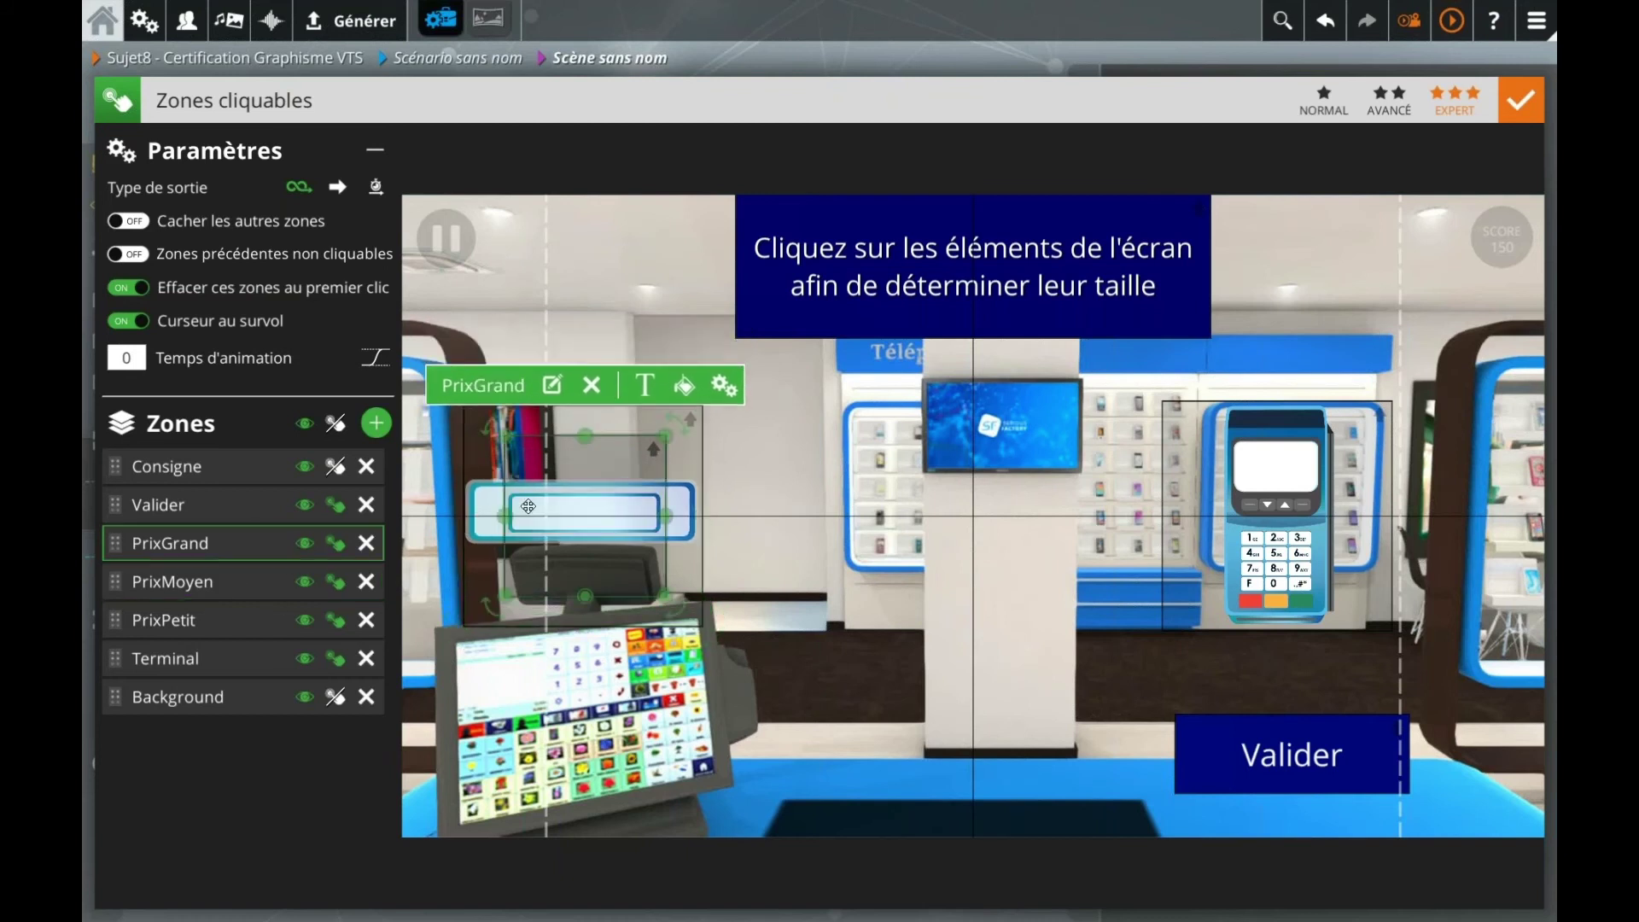
drag(754, 363, 905, 265)
drag(760, 440, 705, 503)
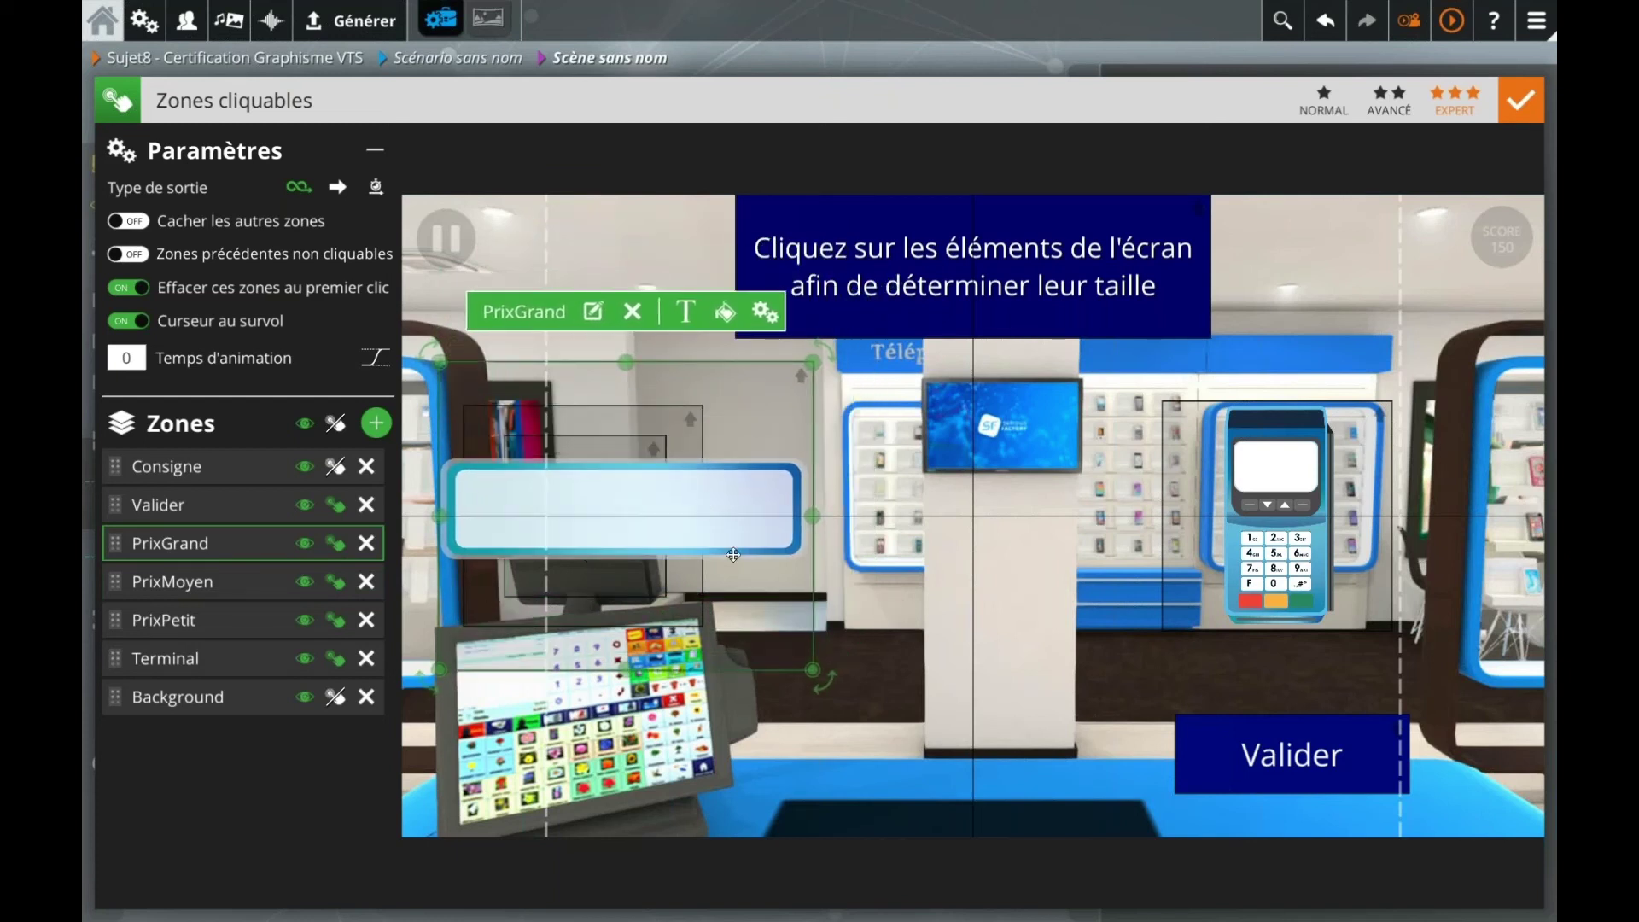
click(222, 806)
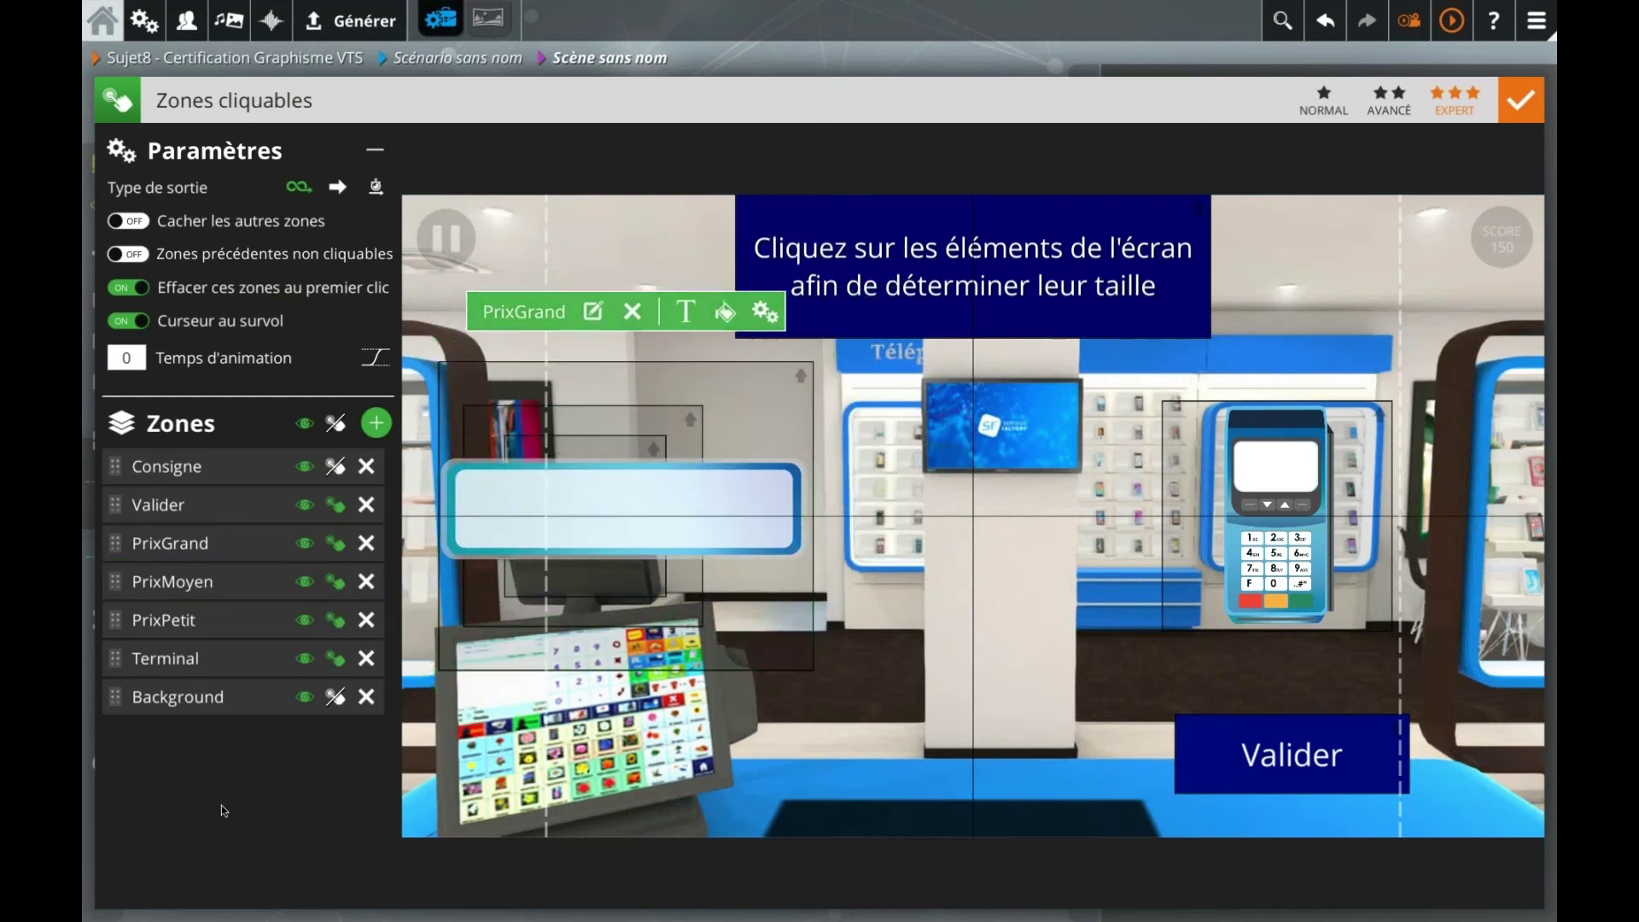
click(184, 589)
click(175, 620)
click(174, 583)
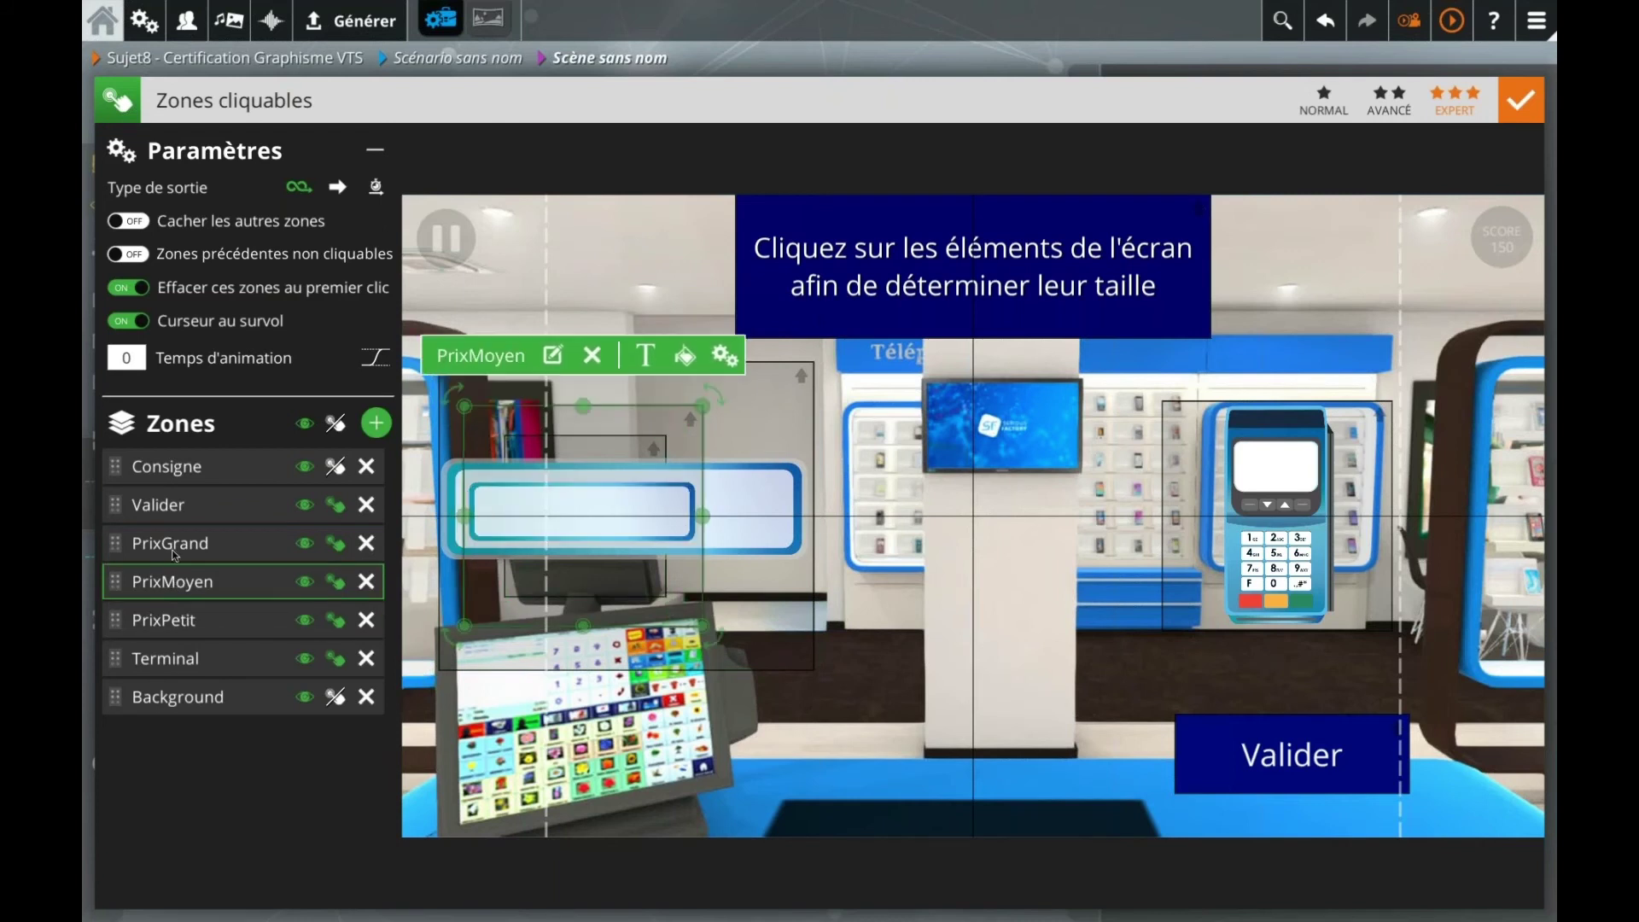
click(175, 549)
click(177, 766)
Step: Enlarge the Terminal zone progressively and reposition it so the payment terminal sits just above the Valider zone
click(1229, 495)
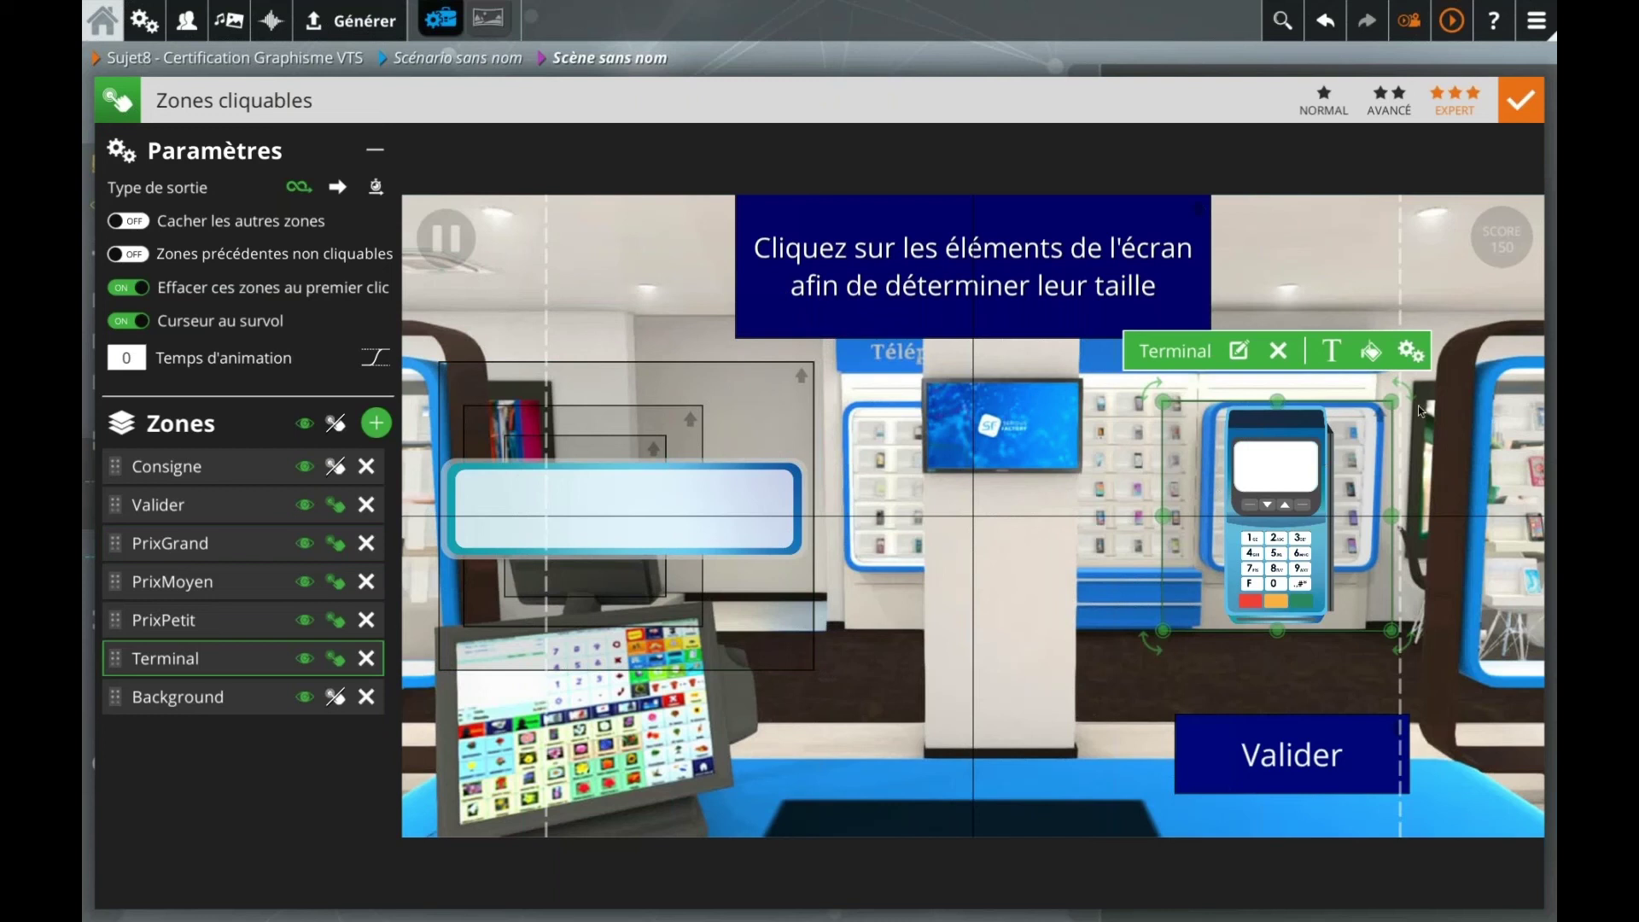
drag(1389, 399, 1456, 335)
drag(1343, 447, 1319, 478)
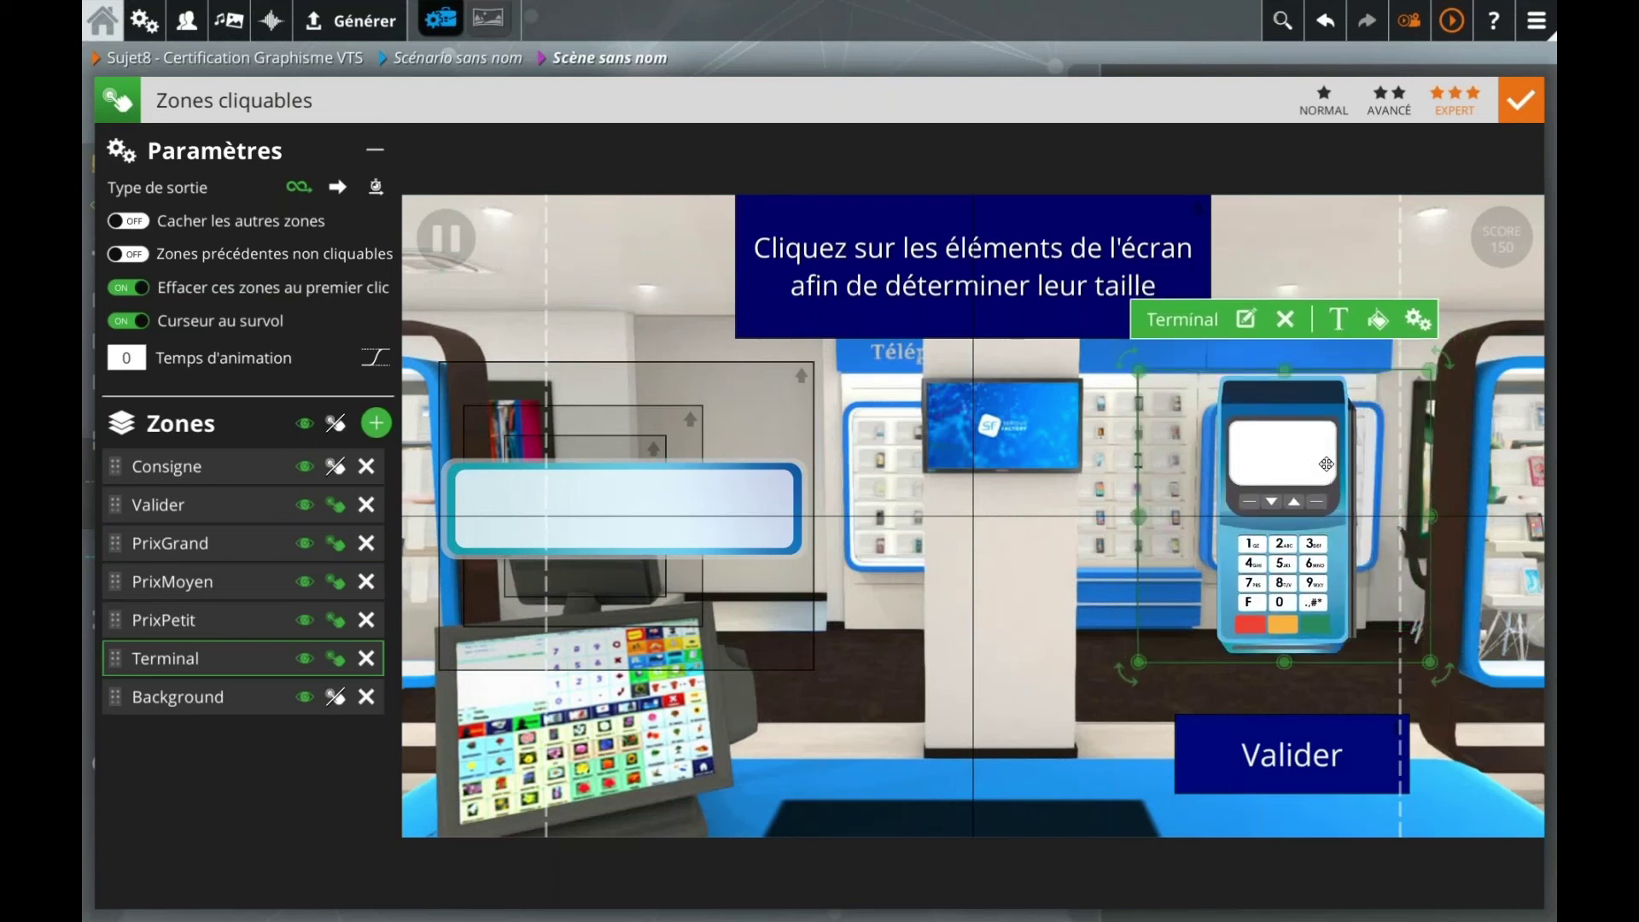
drag(1138, 659, 1087, 713)
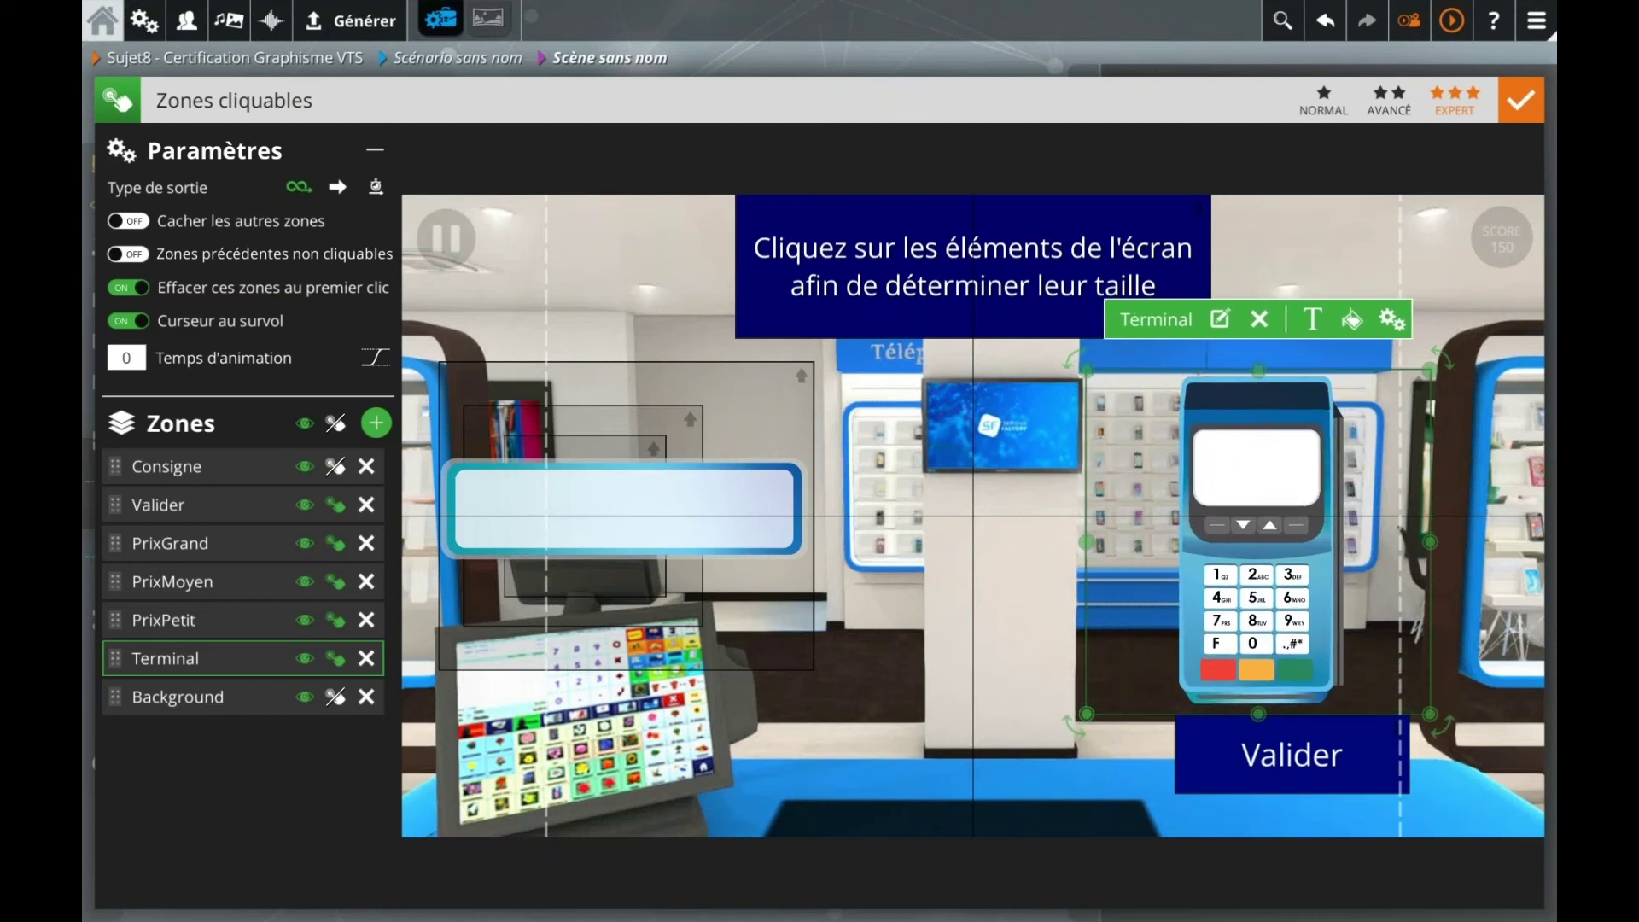
drag(1187, 609, 1181, 583)
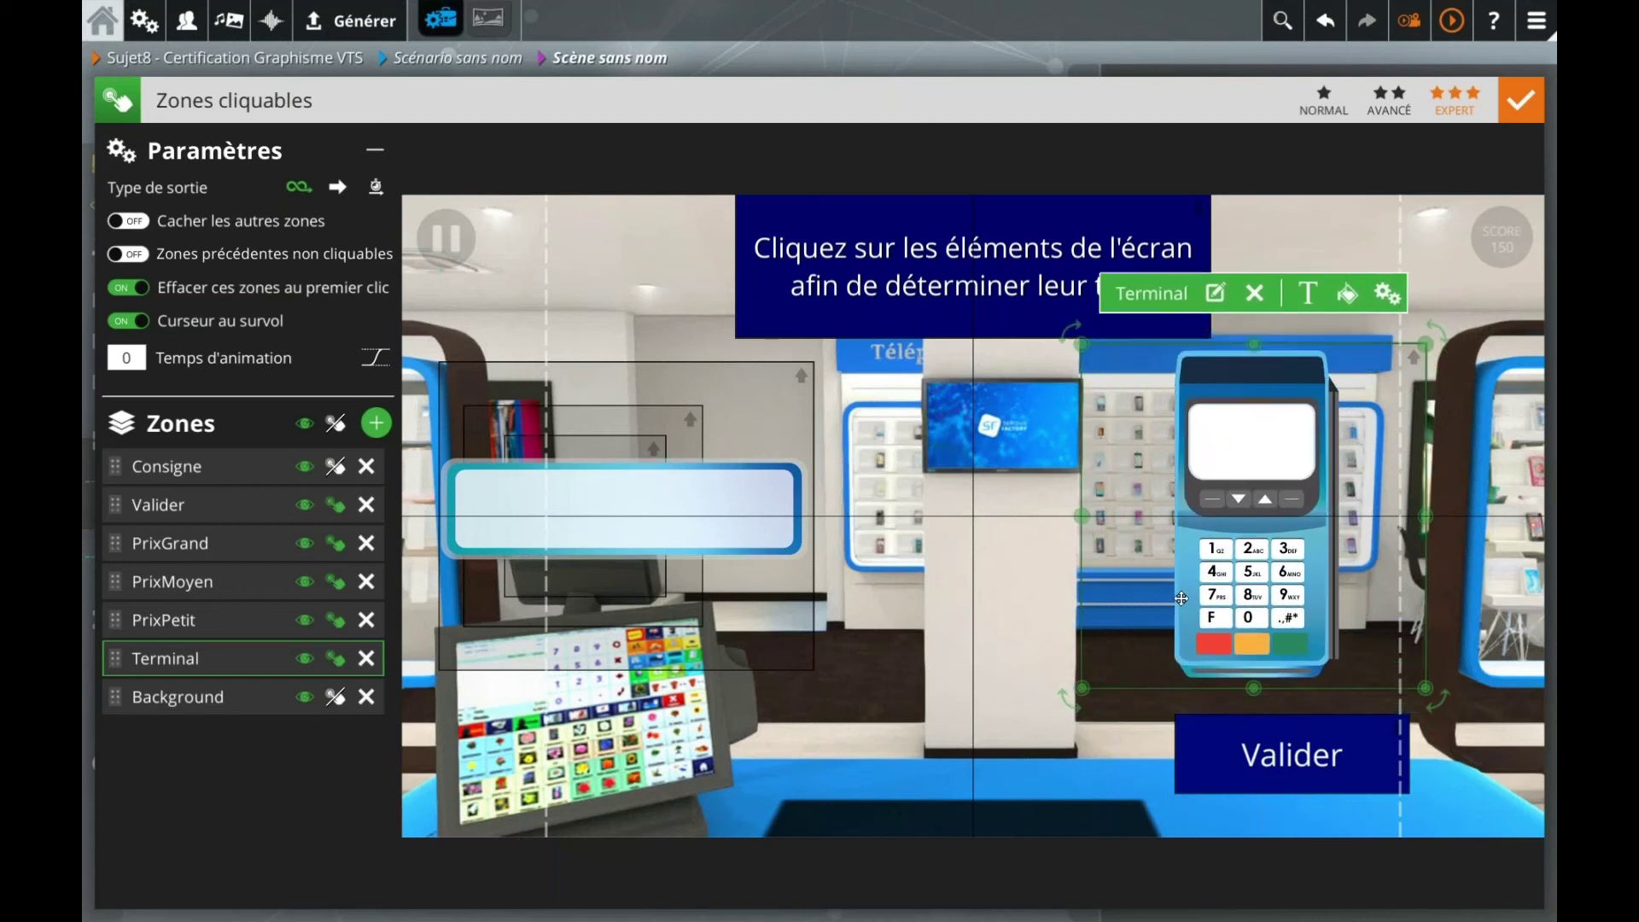
drag(1080, 687, 1032, 738)
drag(1173, 662, 1155, 642)
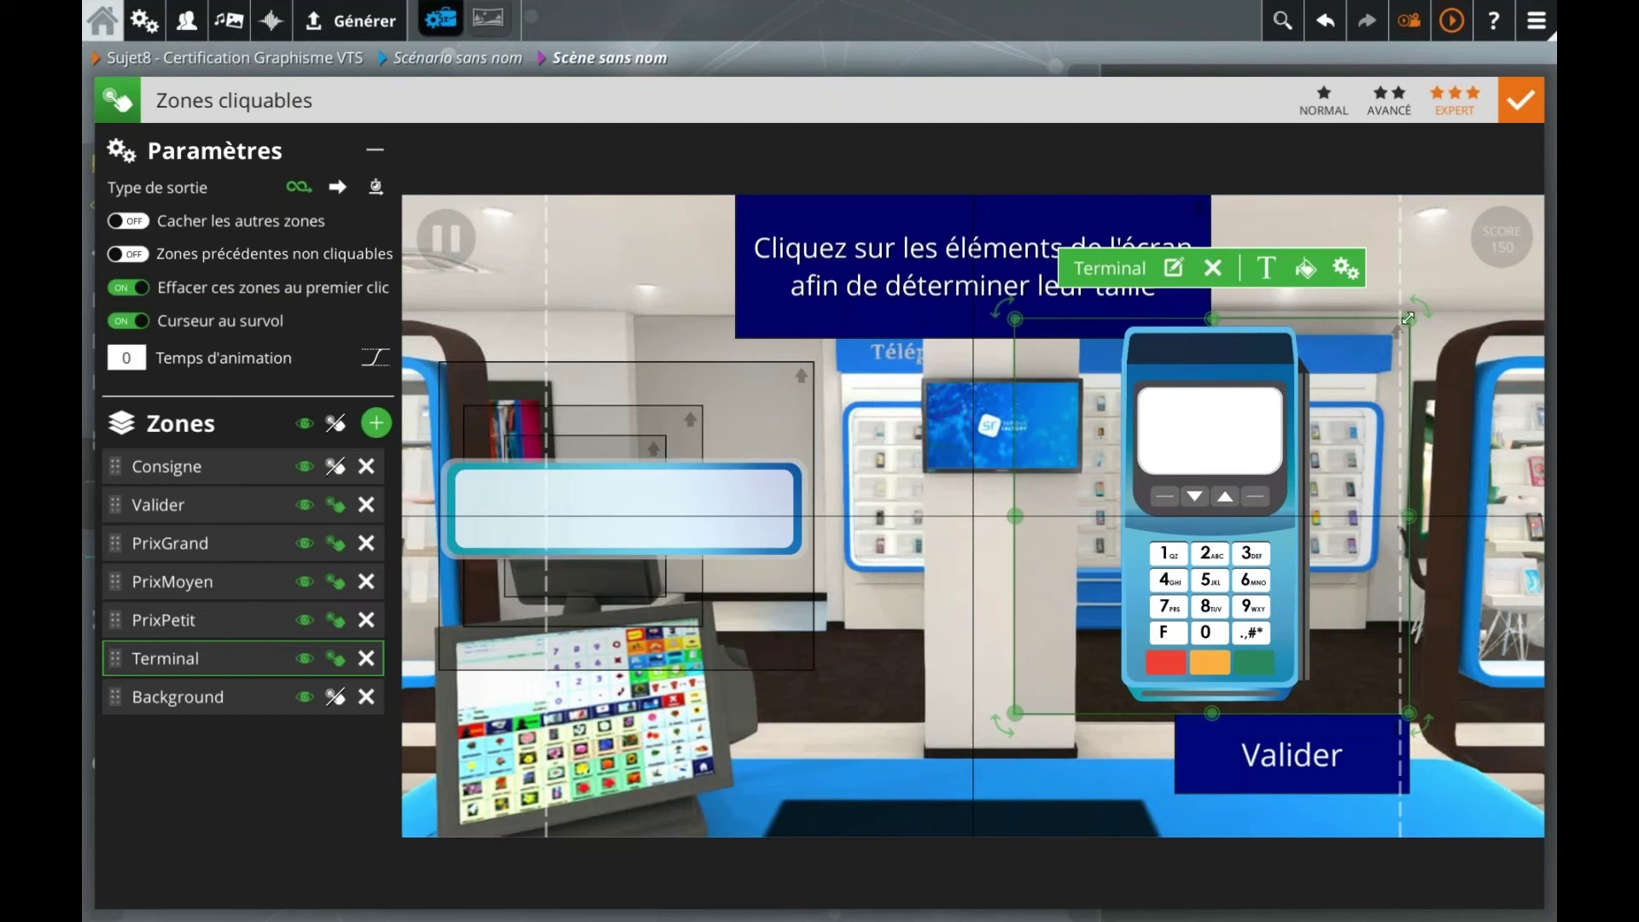
Step: Enlarge the Terminal zone a little more and shift it so the payment terminal's base slightly overlaps the Valider zone
drag(1410, 315, 1419, 305)
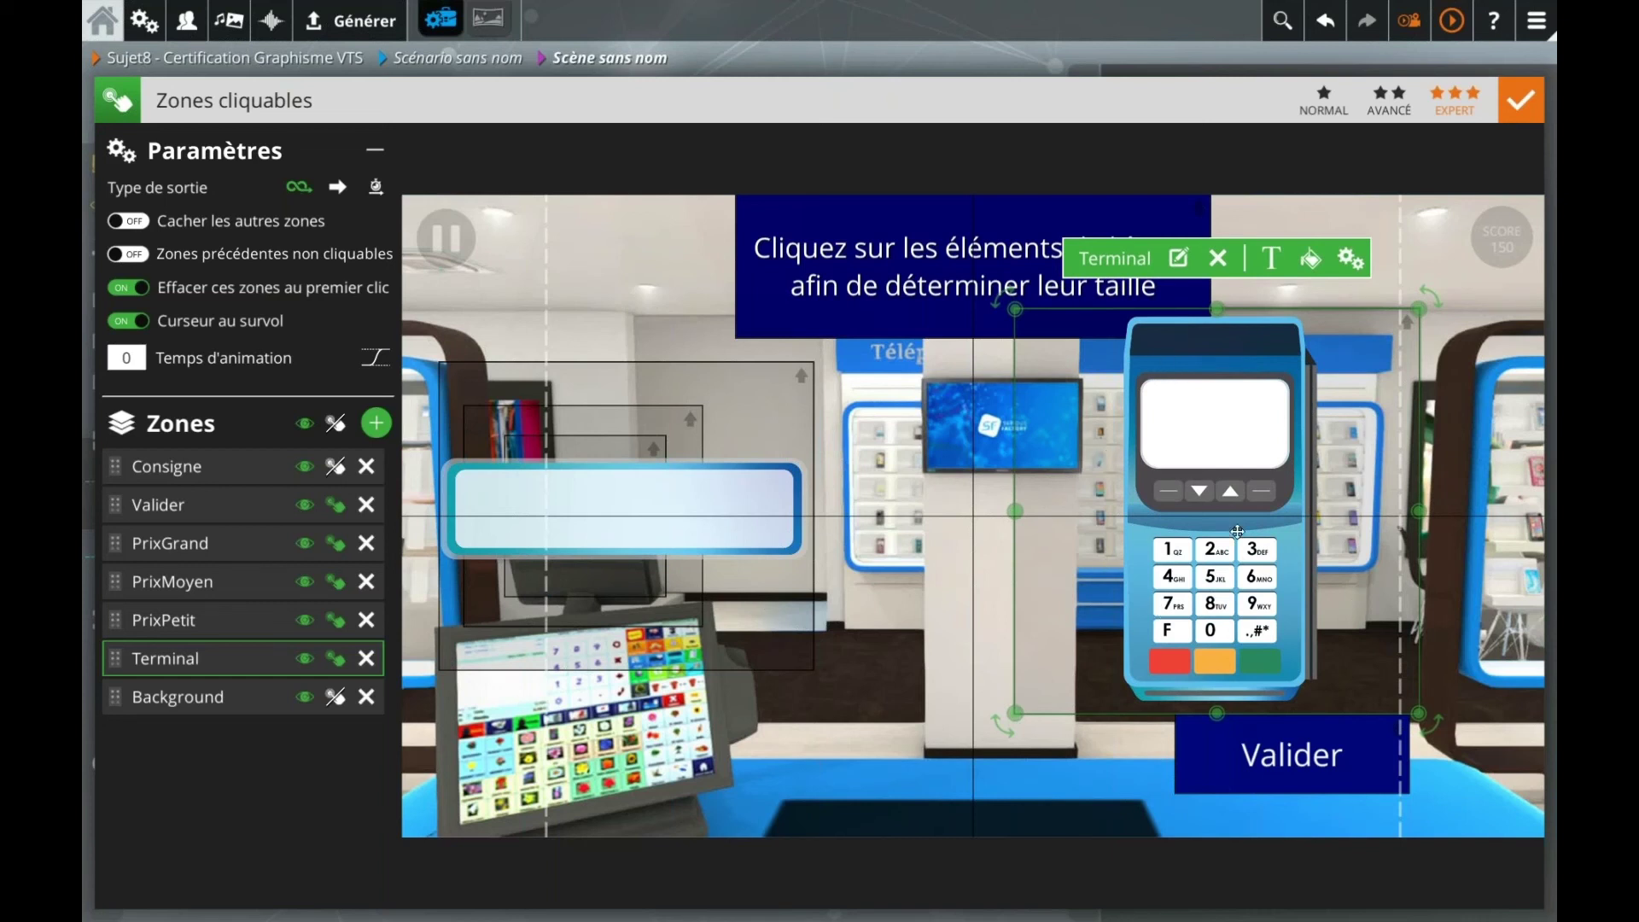
drag(1420, 307, 1445, 279)
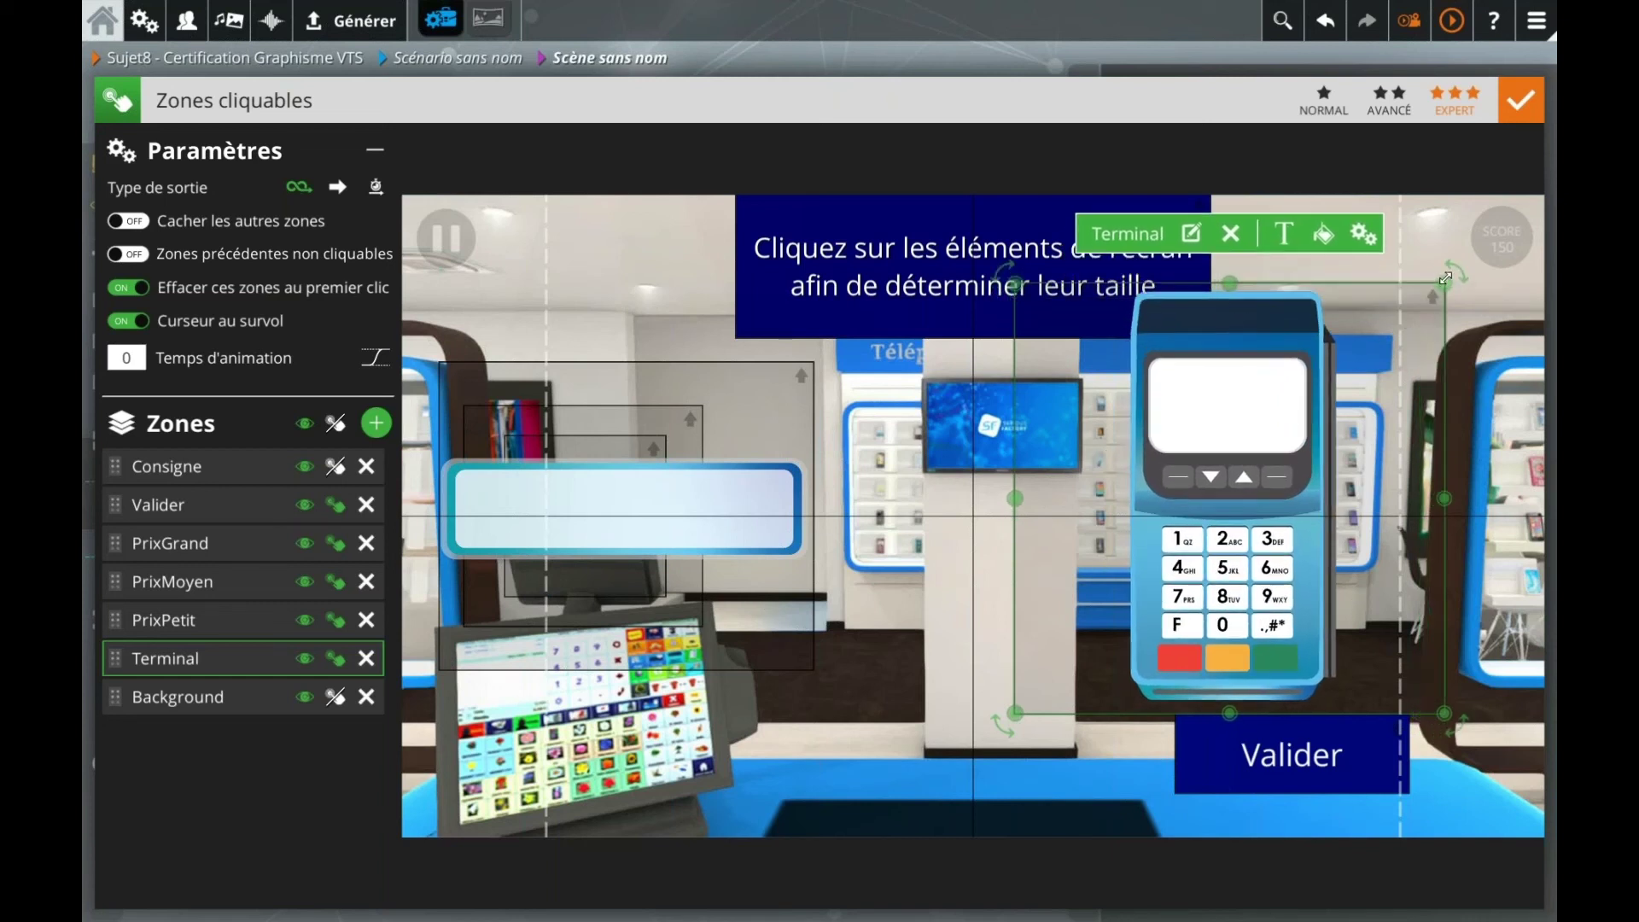
drag(1331, 375, 1305, 389)
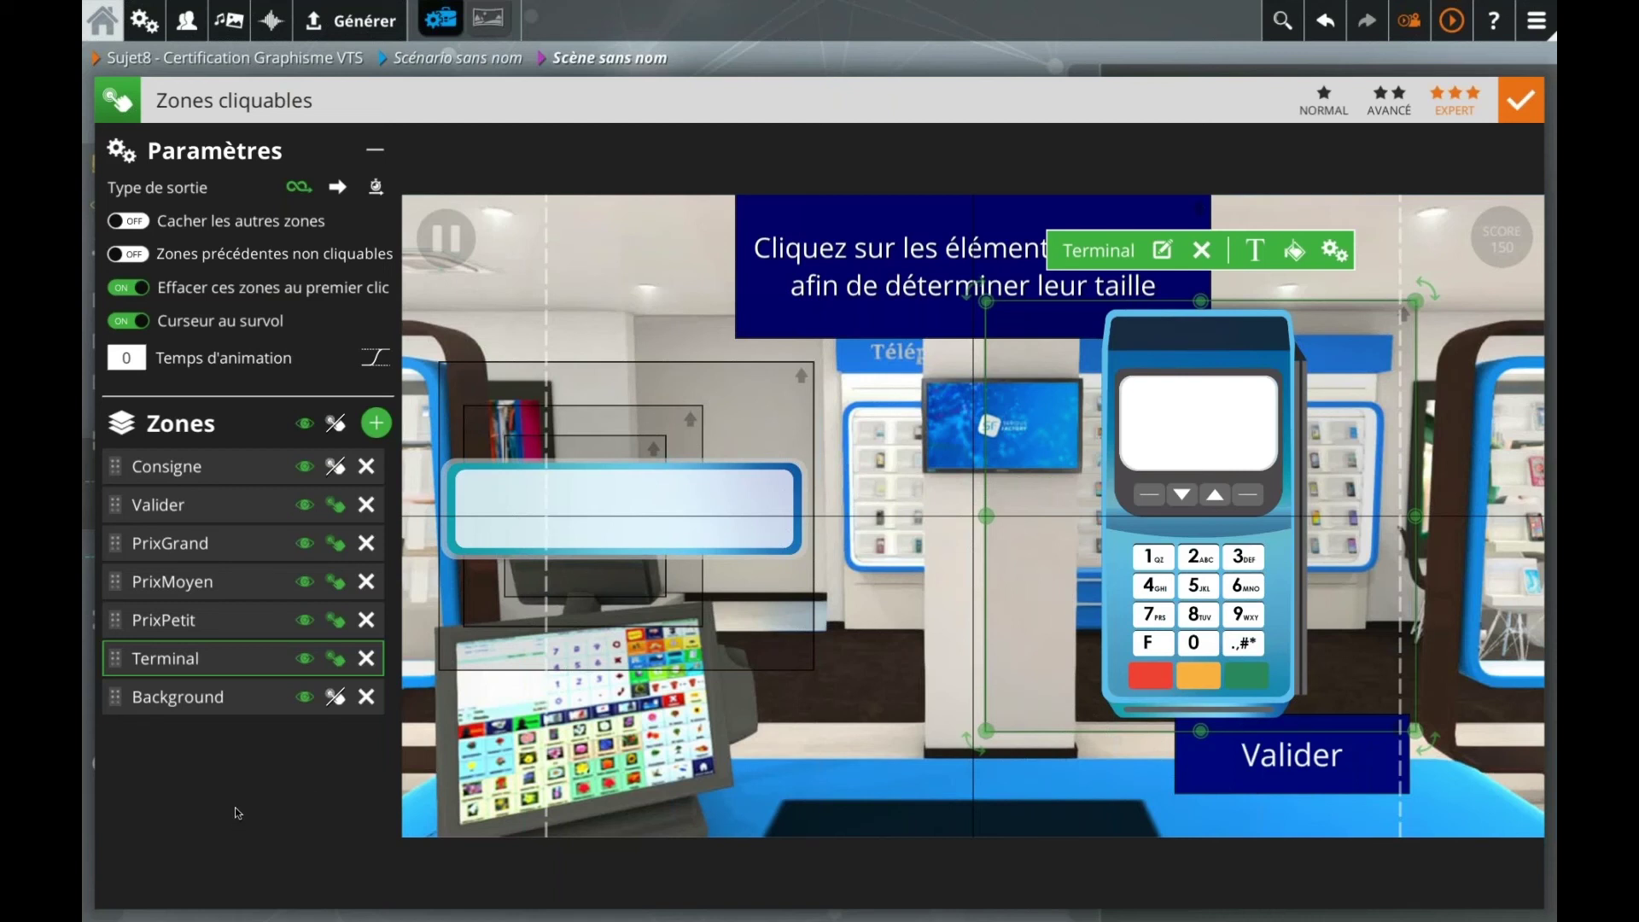
Step: Rename the Terminal zone as TerminalPetit
click(197, 668)
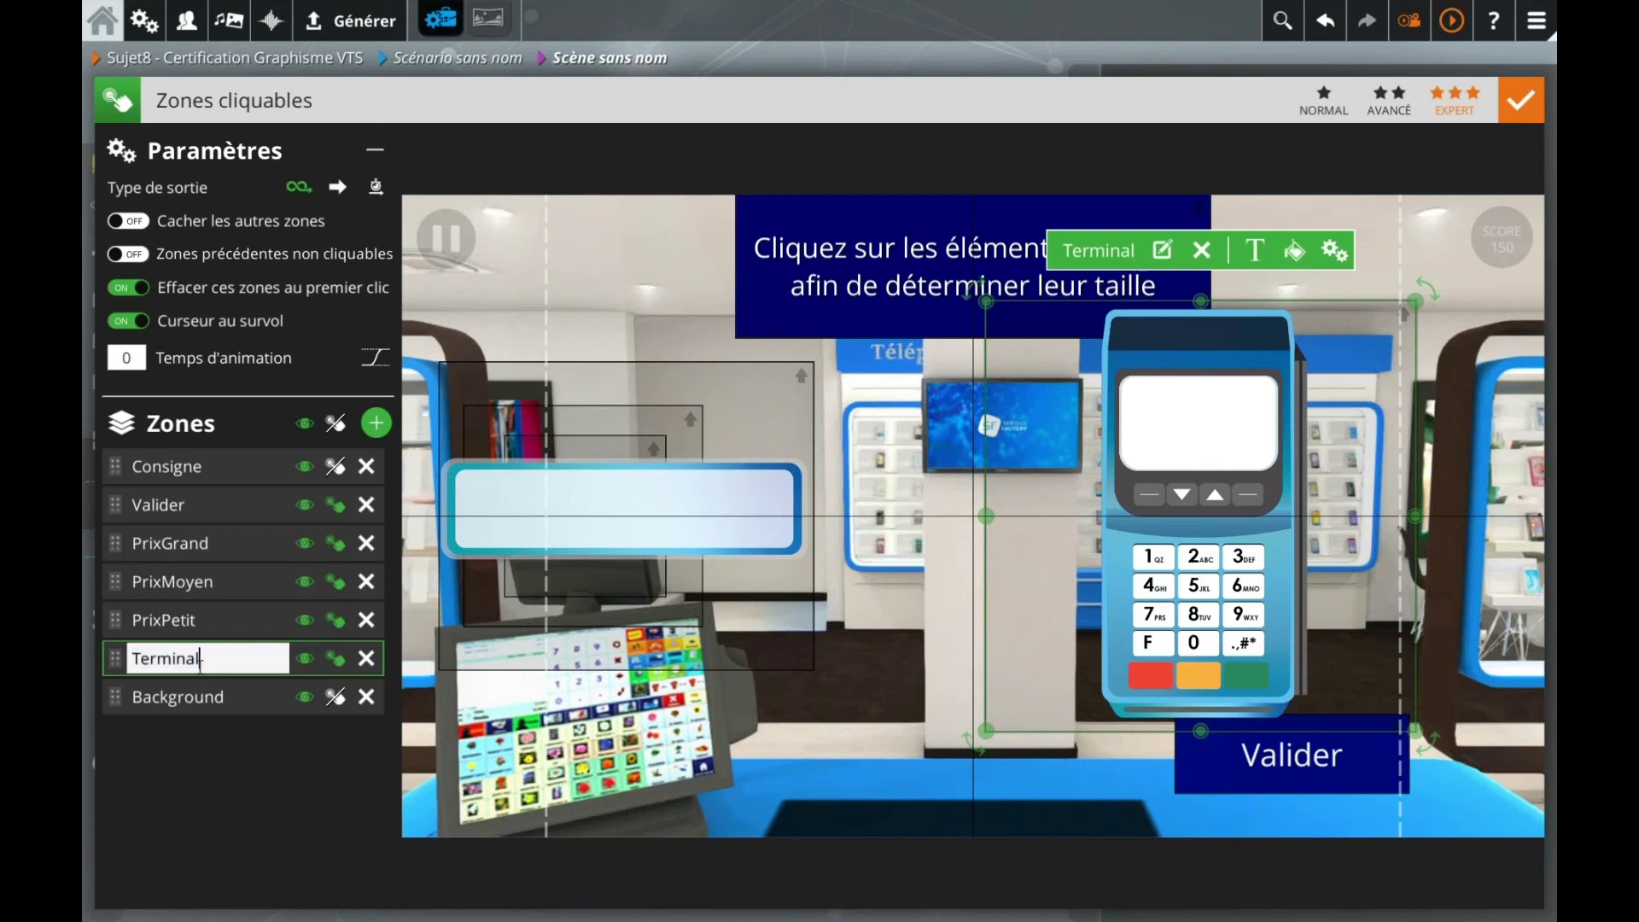
text(Petit)
key(Return)
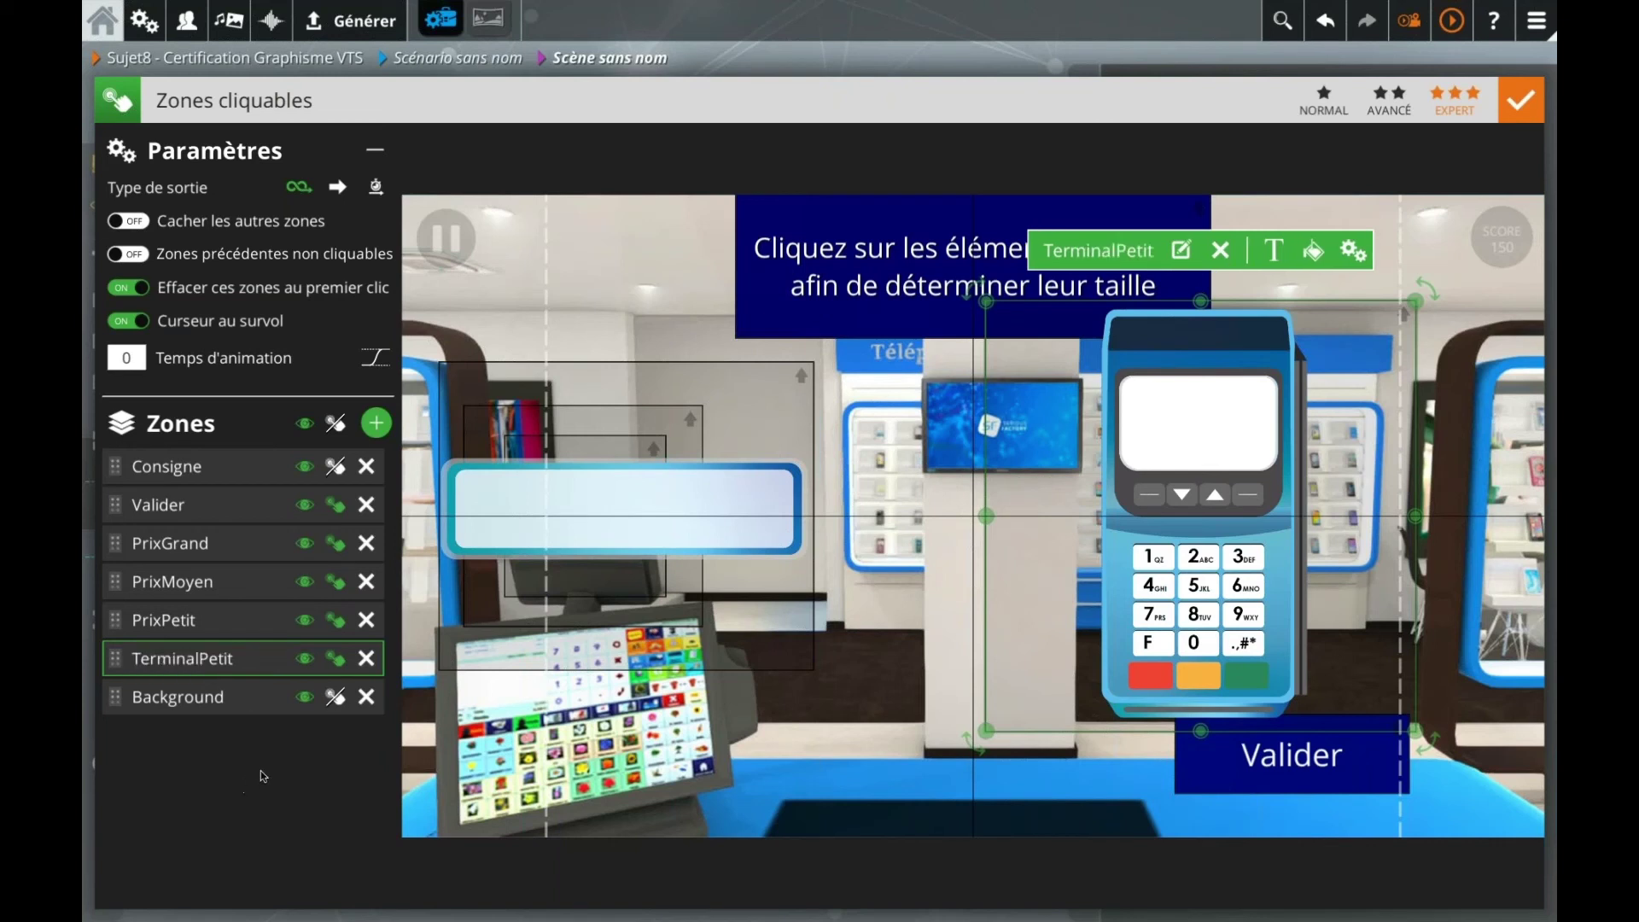
Step: Duplicate TerminalPetit as TerminalMoyen and enlarge the copy so it surrounds the small terminal zone
key(ctrl+d)
click(196, 659)
drag(202, 658, 421, 664)
key(BackSpace)
key(BackSpace)
text(Moyen)
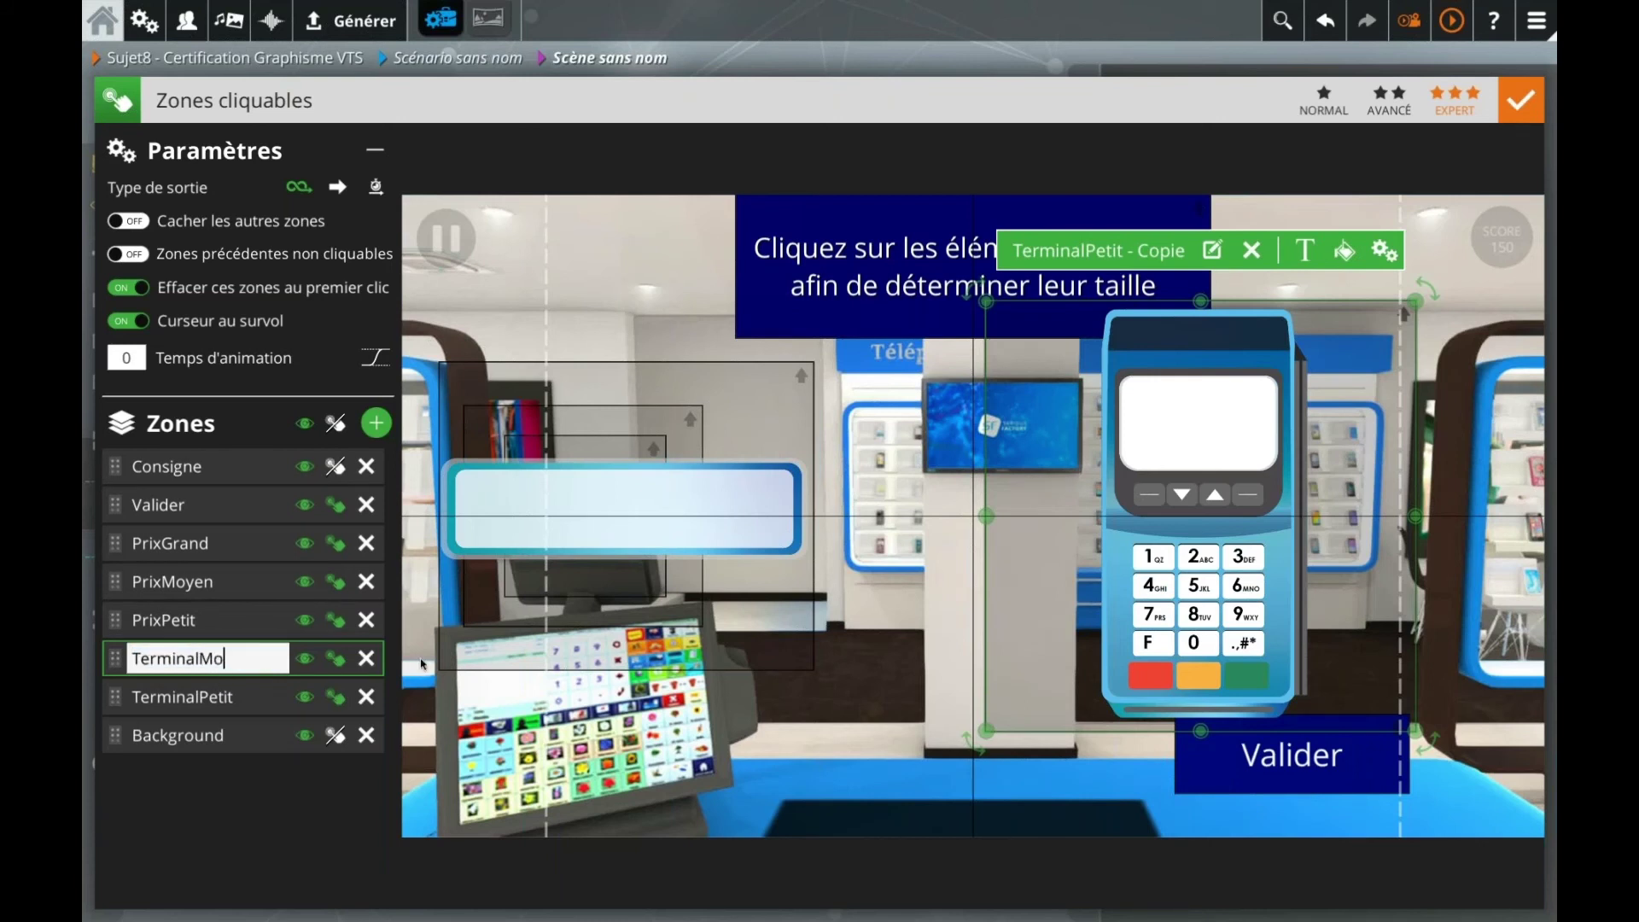
key(Return)
drag(1416, 300, 1465, 241)
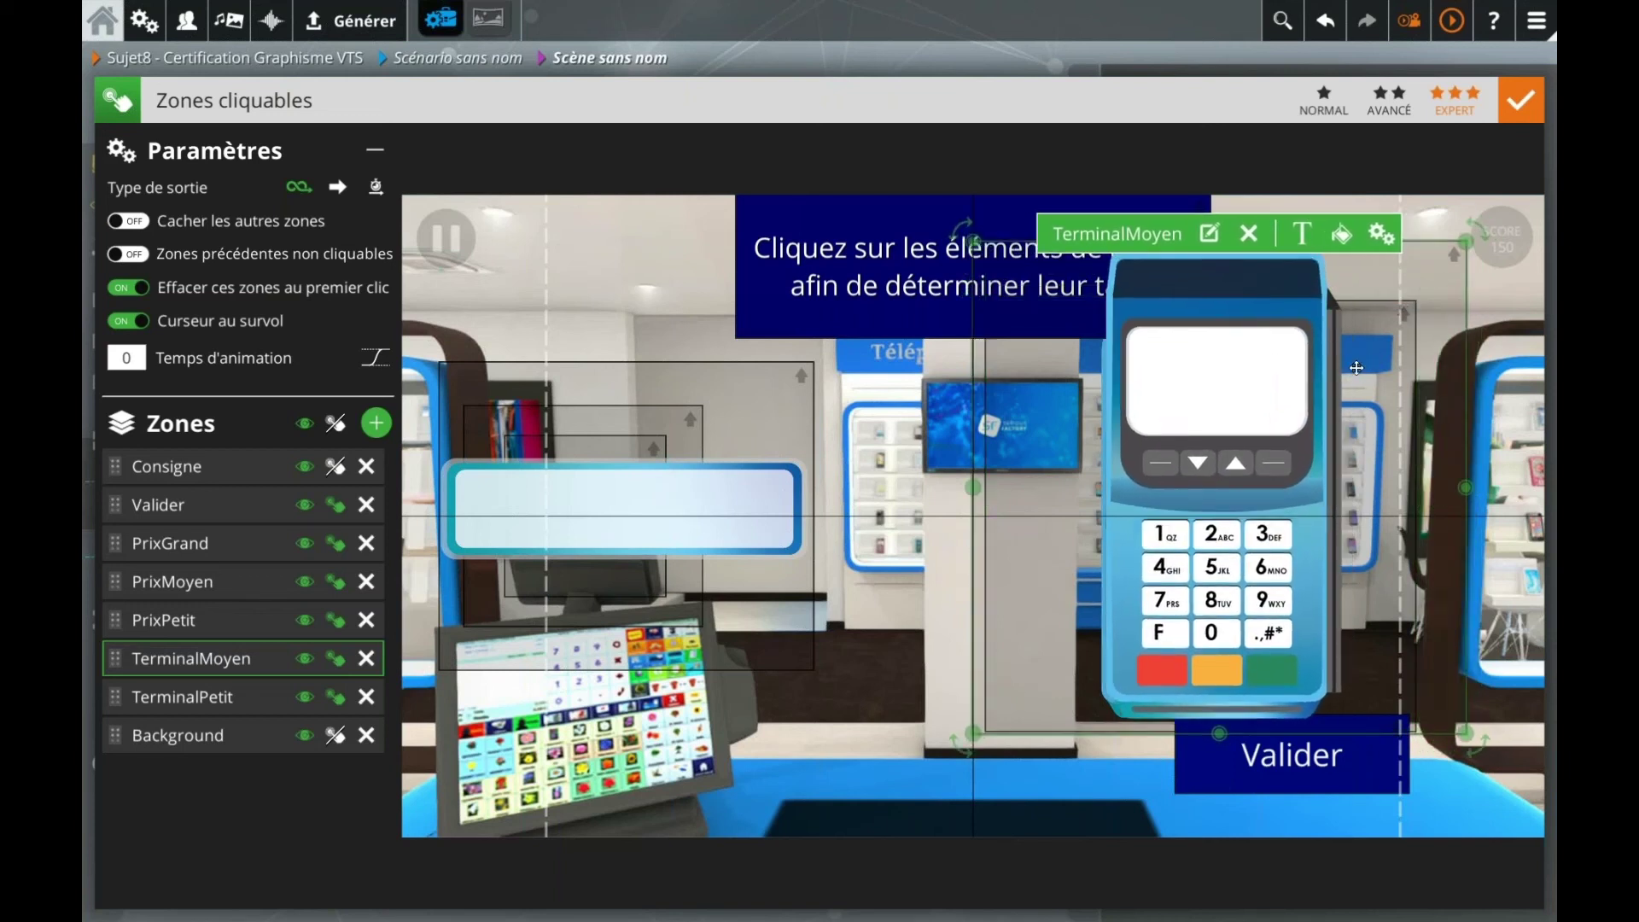
drag(1357, 367, 1347, 370)
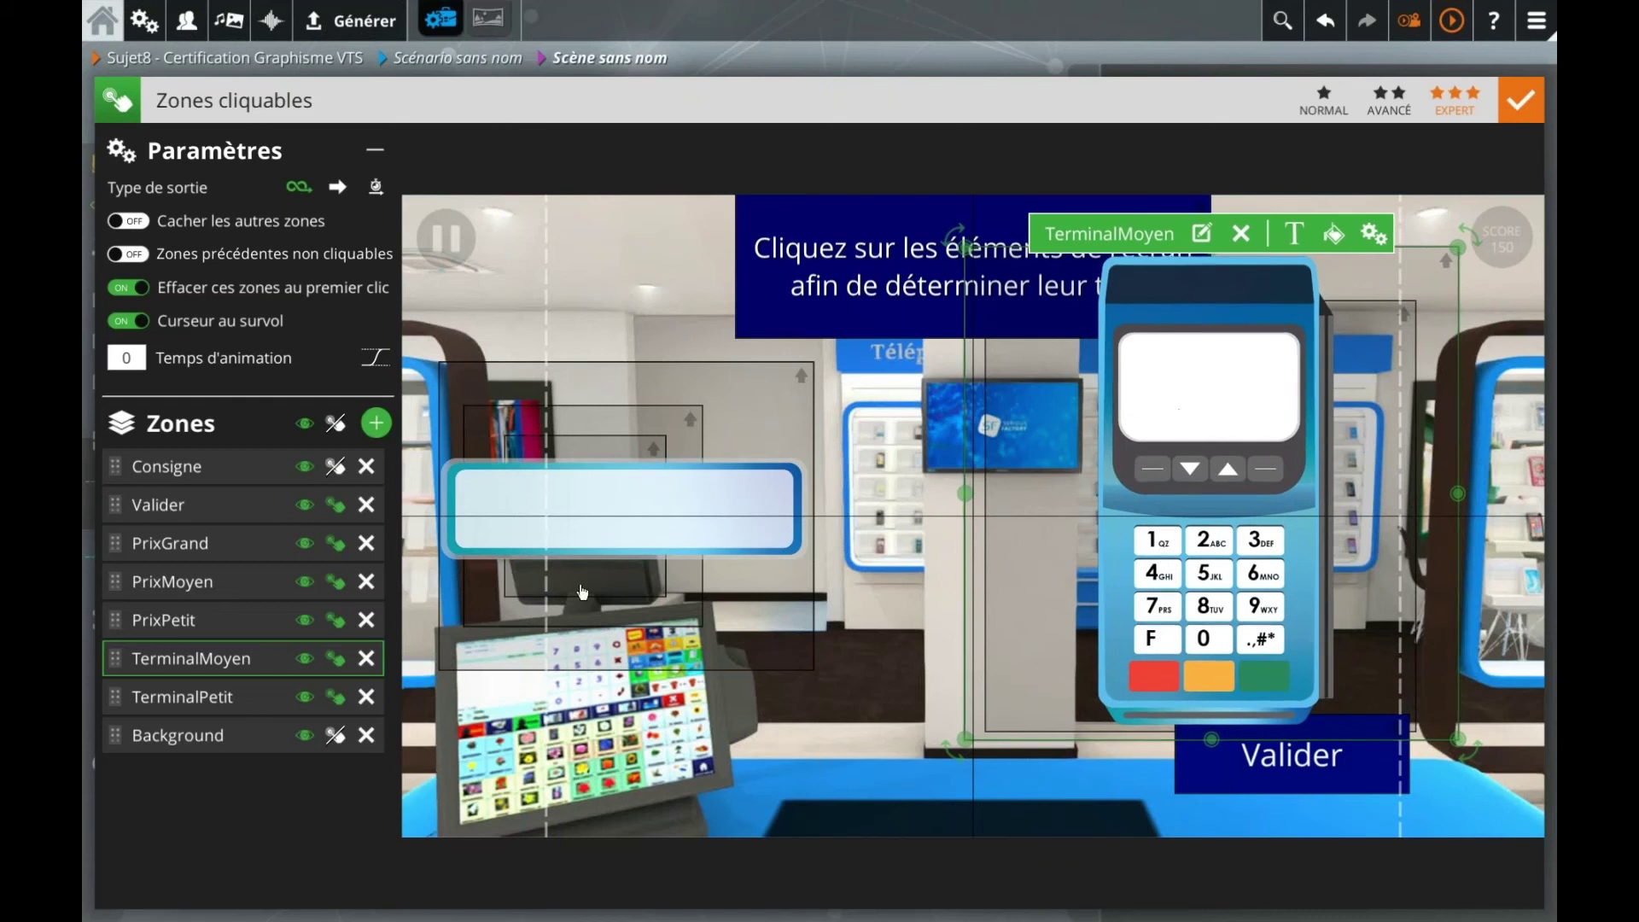
Step: Duplicate TerminalMoyen as TerminalGrand and enlarge the copy so it surrounds the two smaller terminal zones
key(ctrl+d)
key(ctrl+a)
text(d)
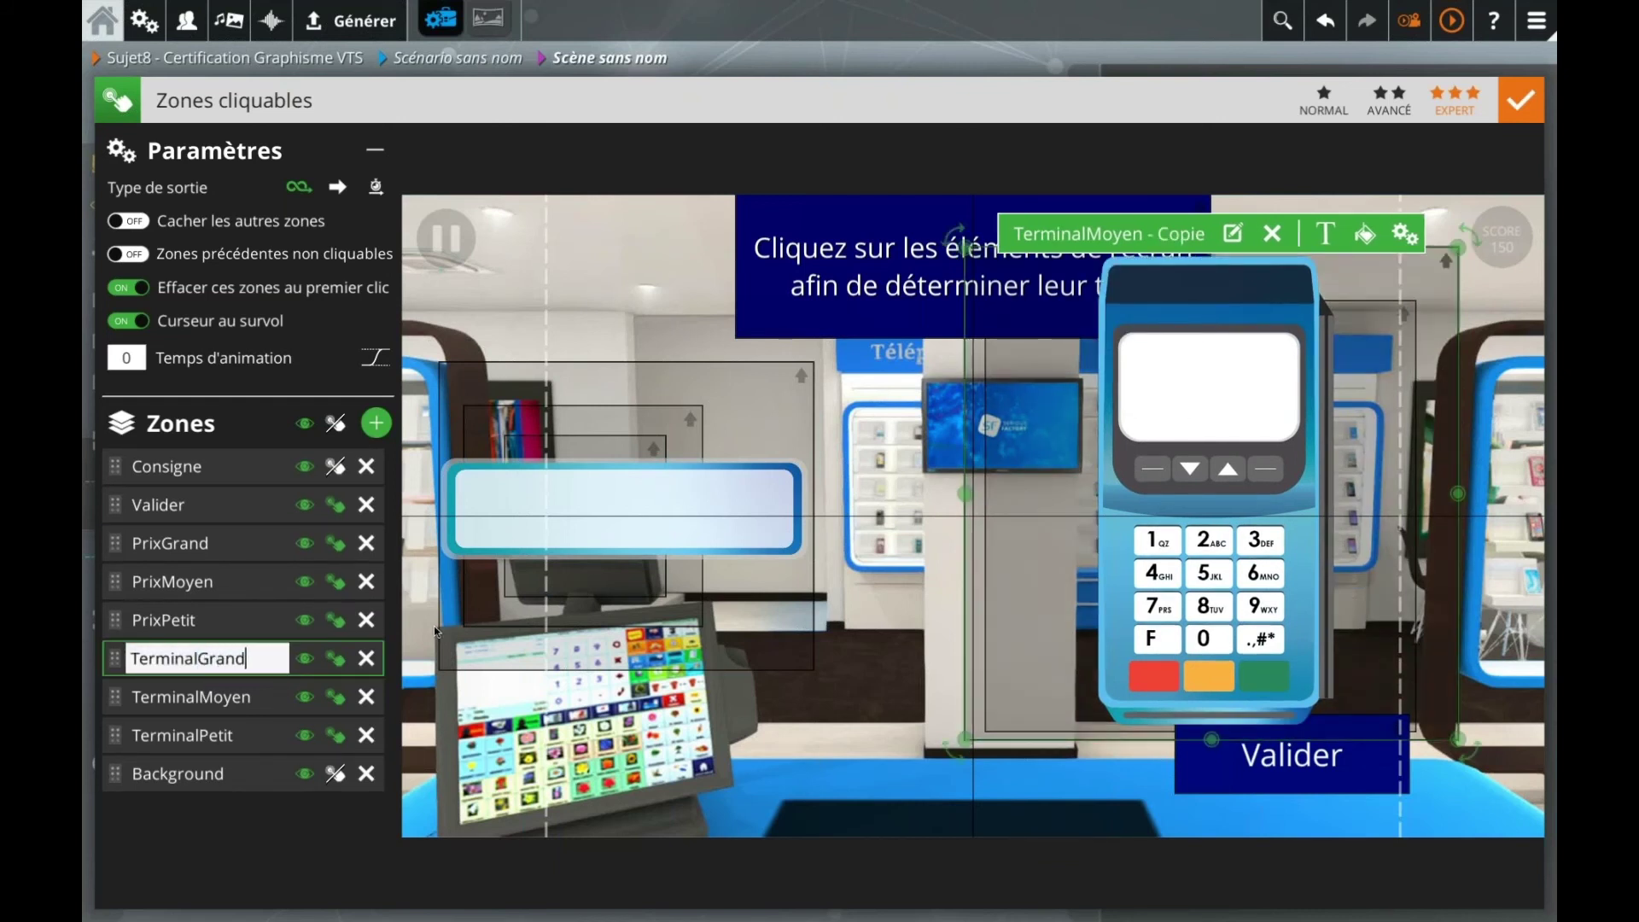
key(Return)
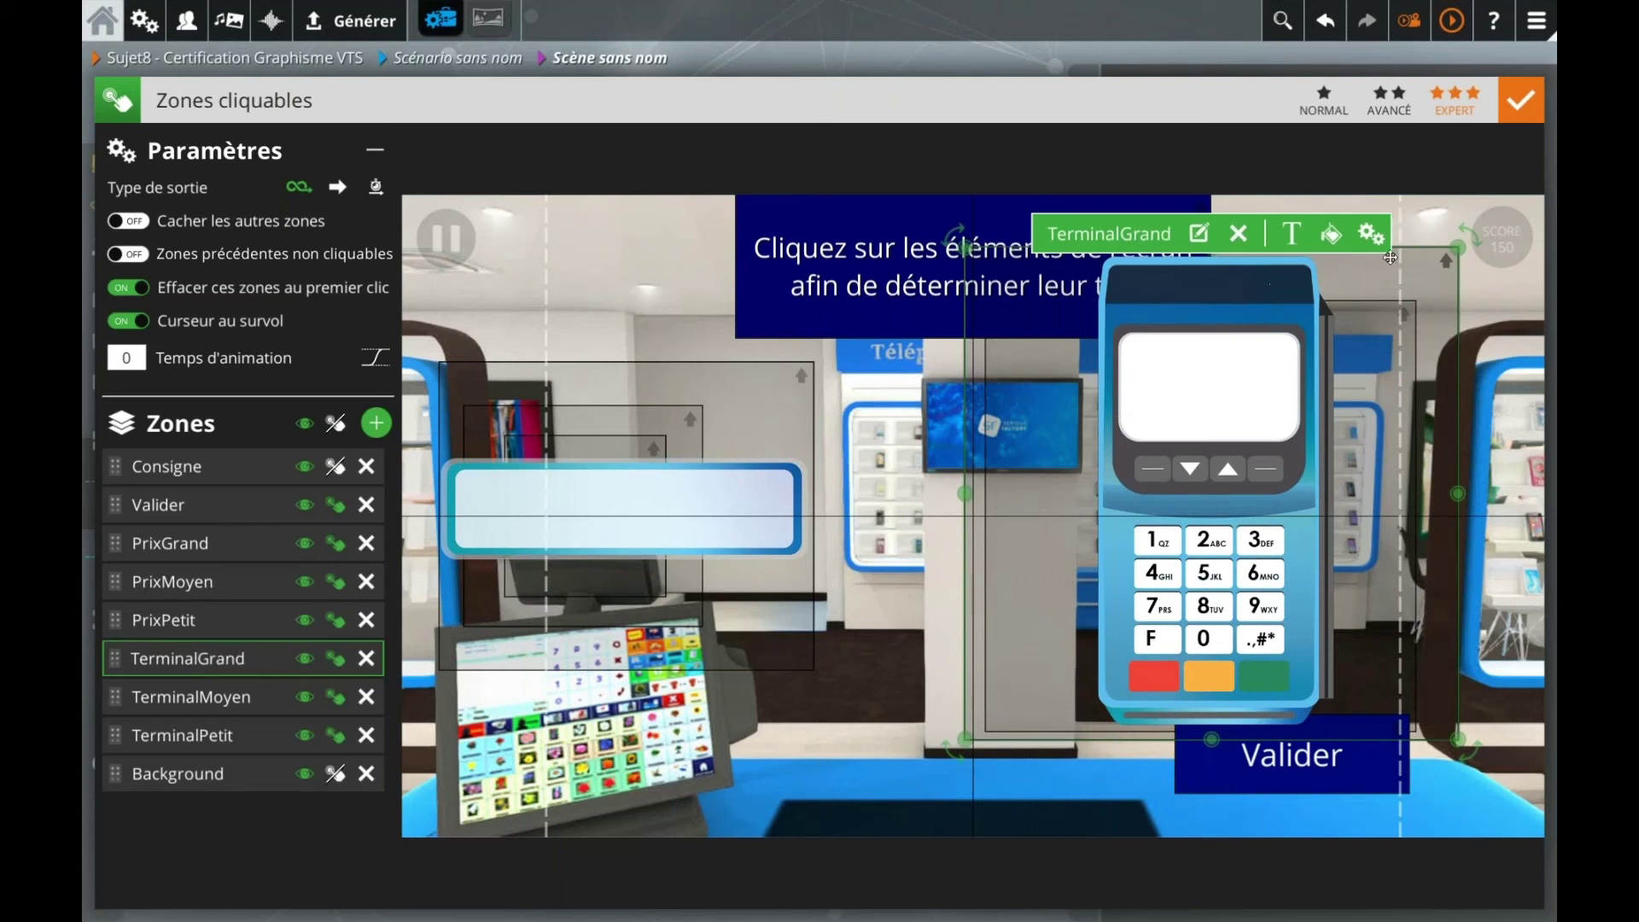
drag(1463, 241, 1520, 199)
drag(1316, 409, 1304, 442)
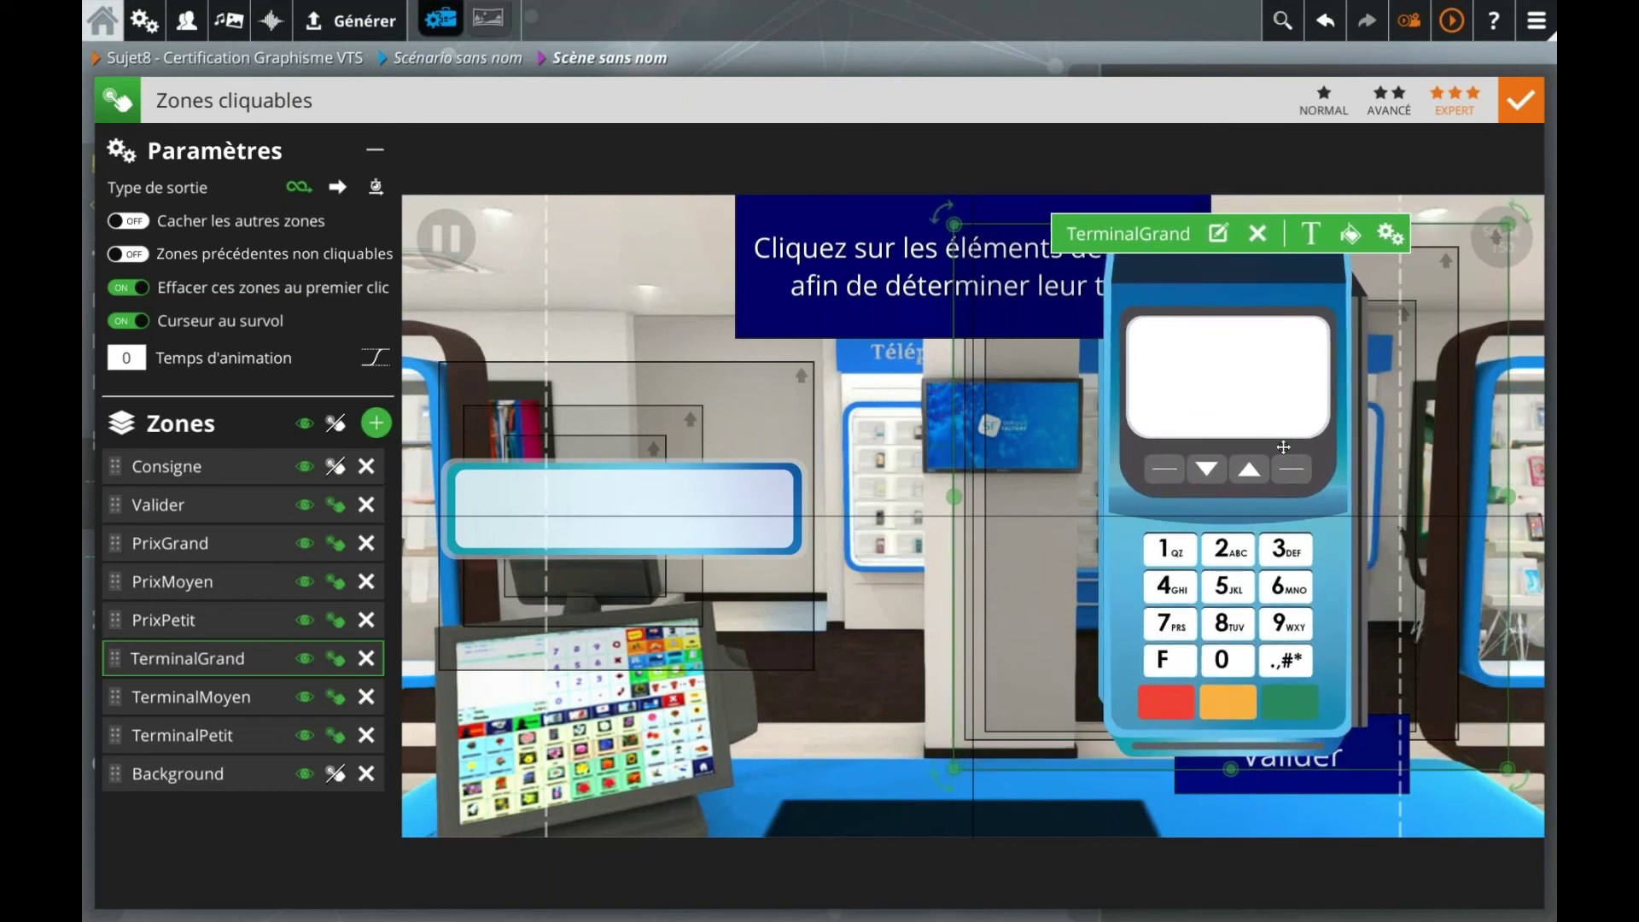
click(168, 880)
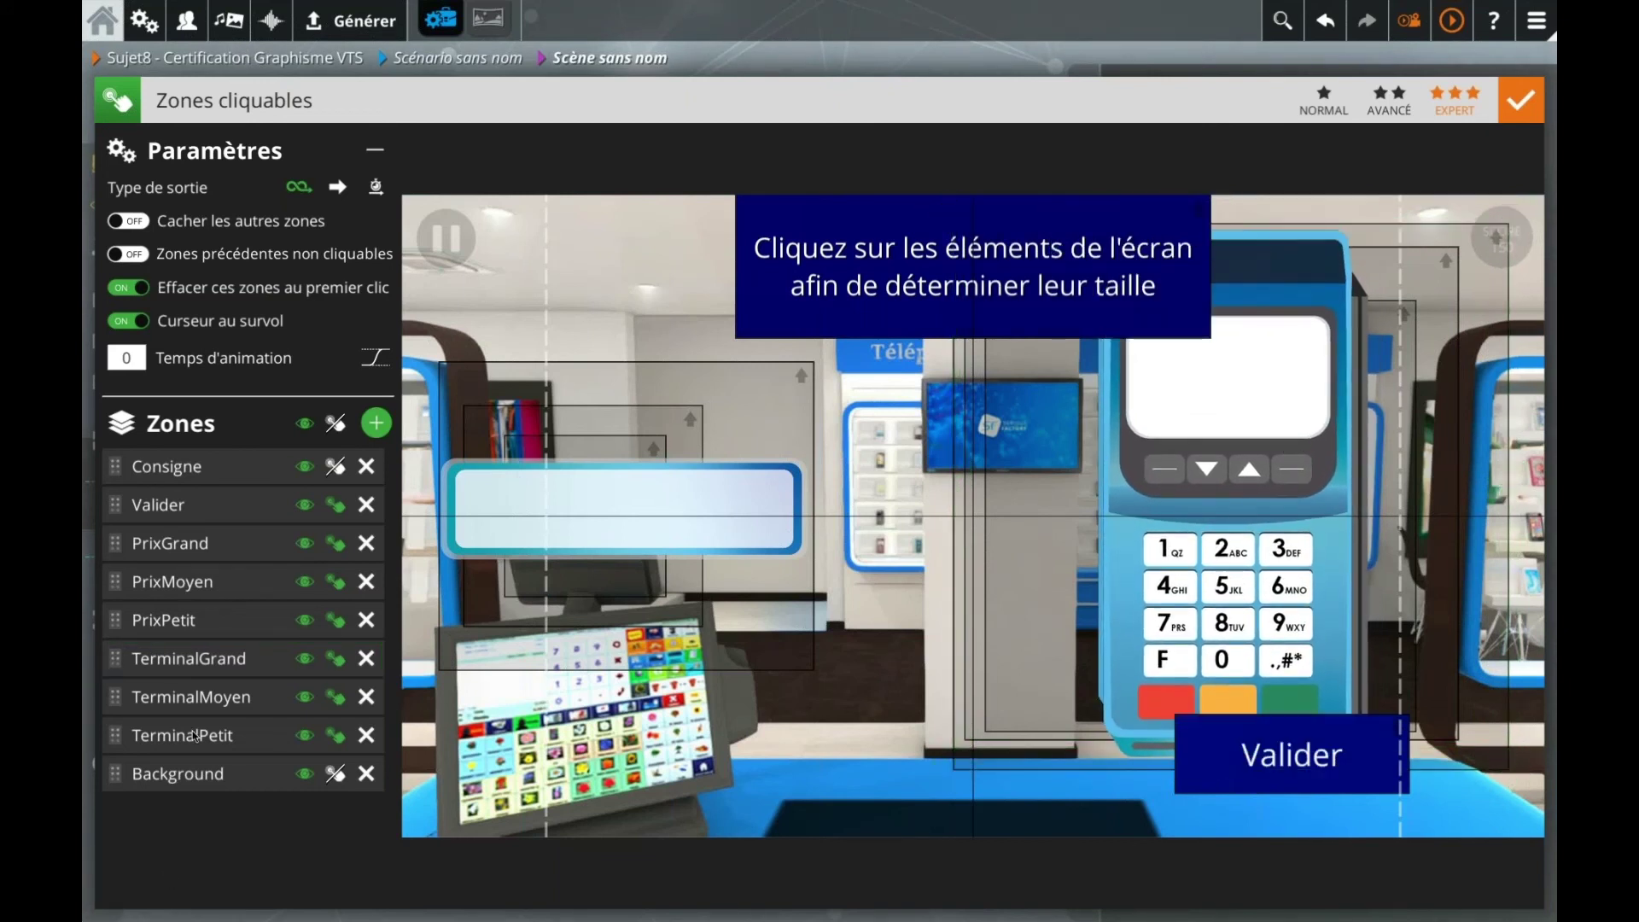
Step: Check the three terminal zones and three price zones one by one to compare their sizes in the scene
click(195, 735)
click(200, 696)
click(192, 658)
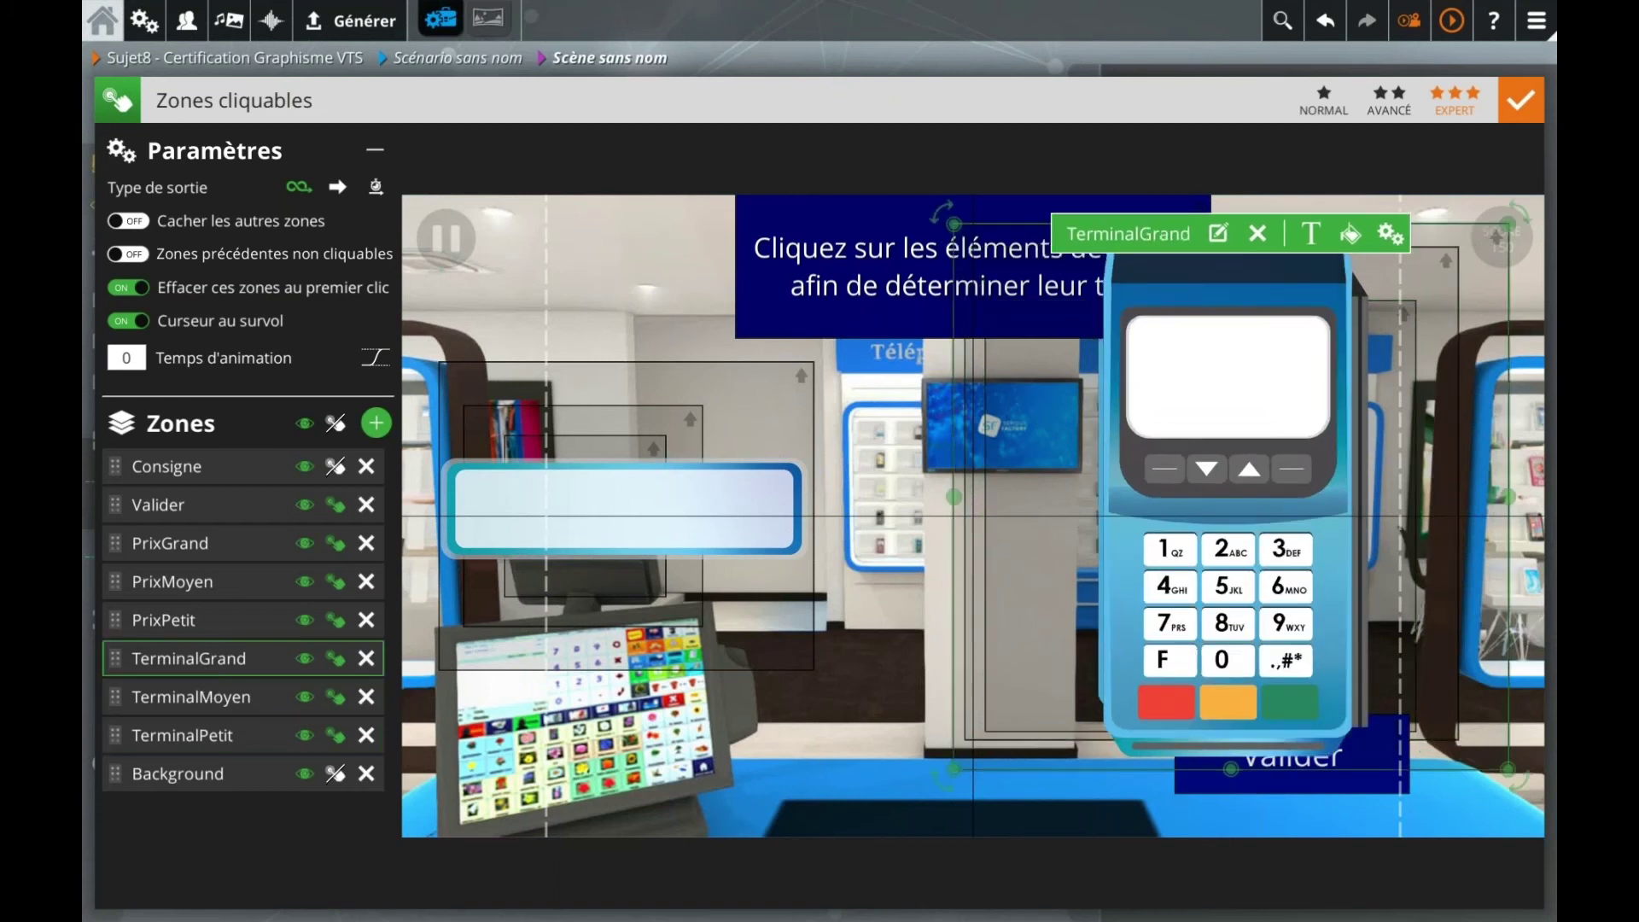
click(182, 622)
click(183, 580)
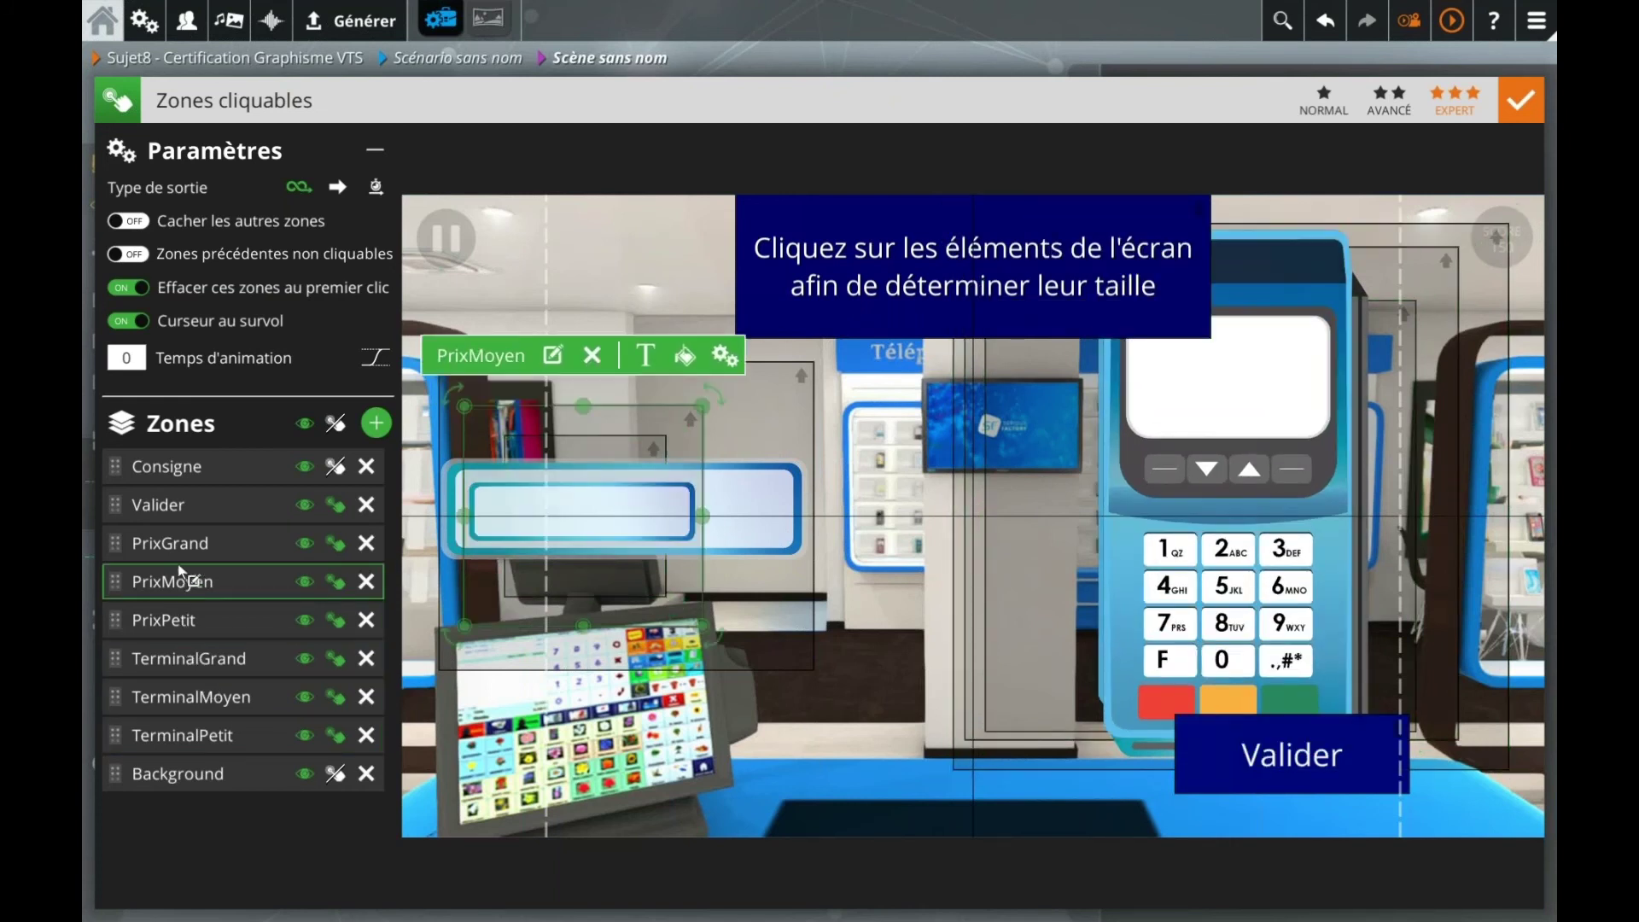
click(177, 545)
Step: Leave the zone editor and move the Exemple clickable zones block clear below the new one
click(212, 841)
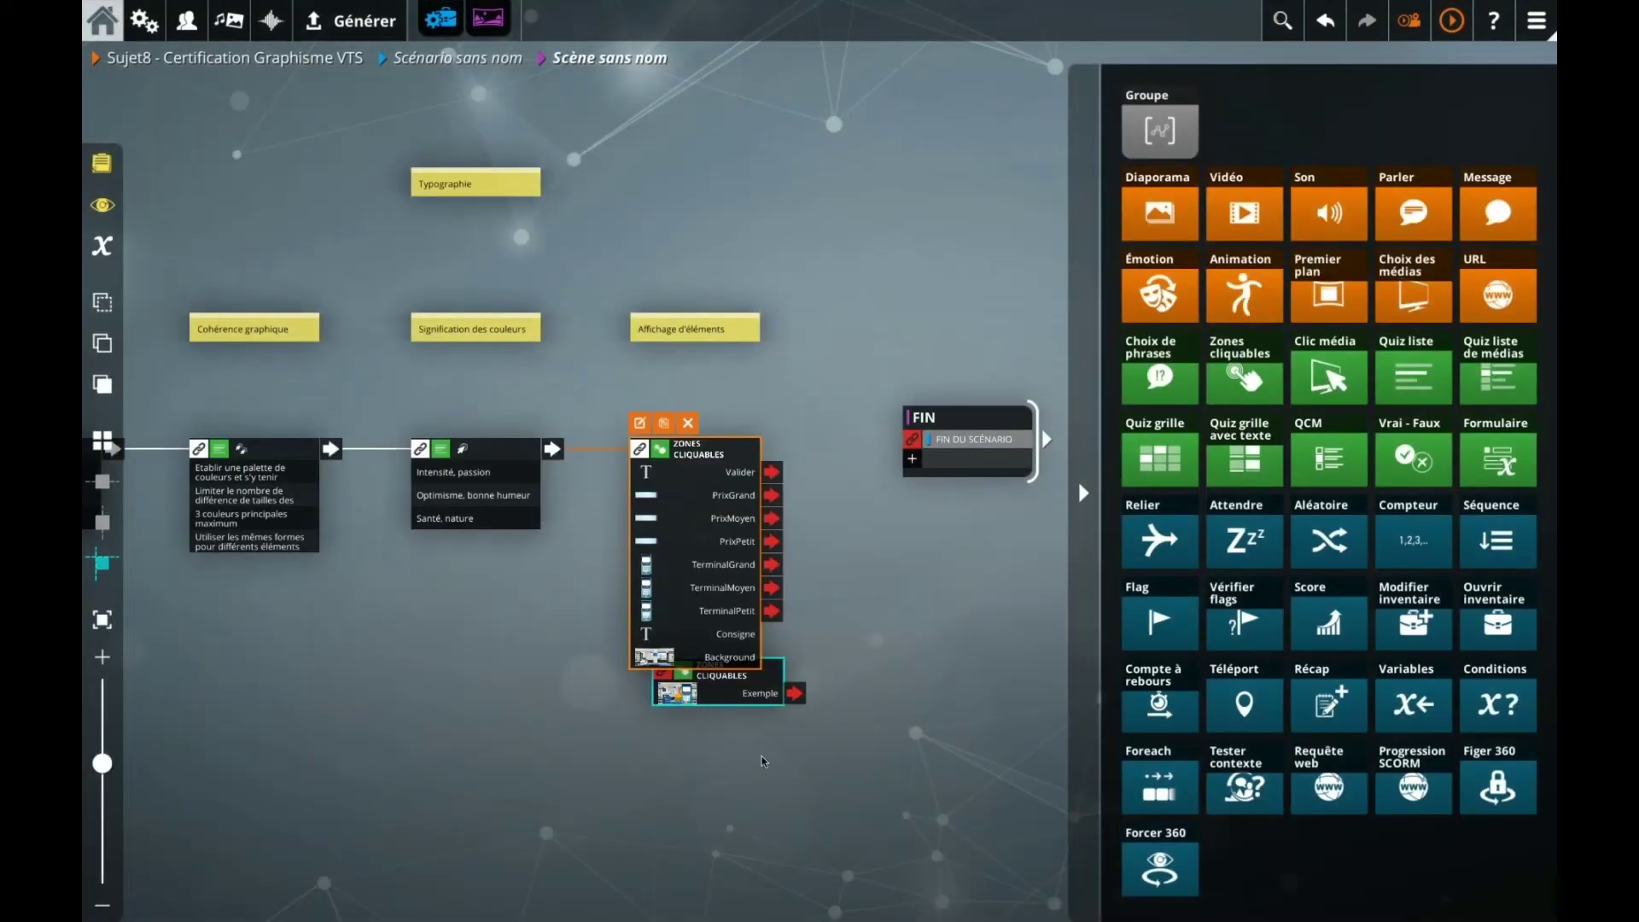
drag(762, 669, 740, 770)
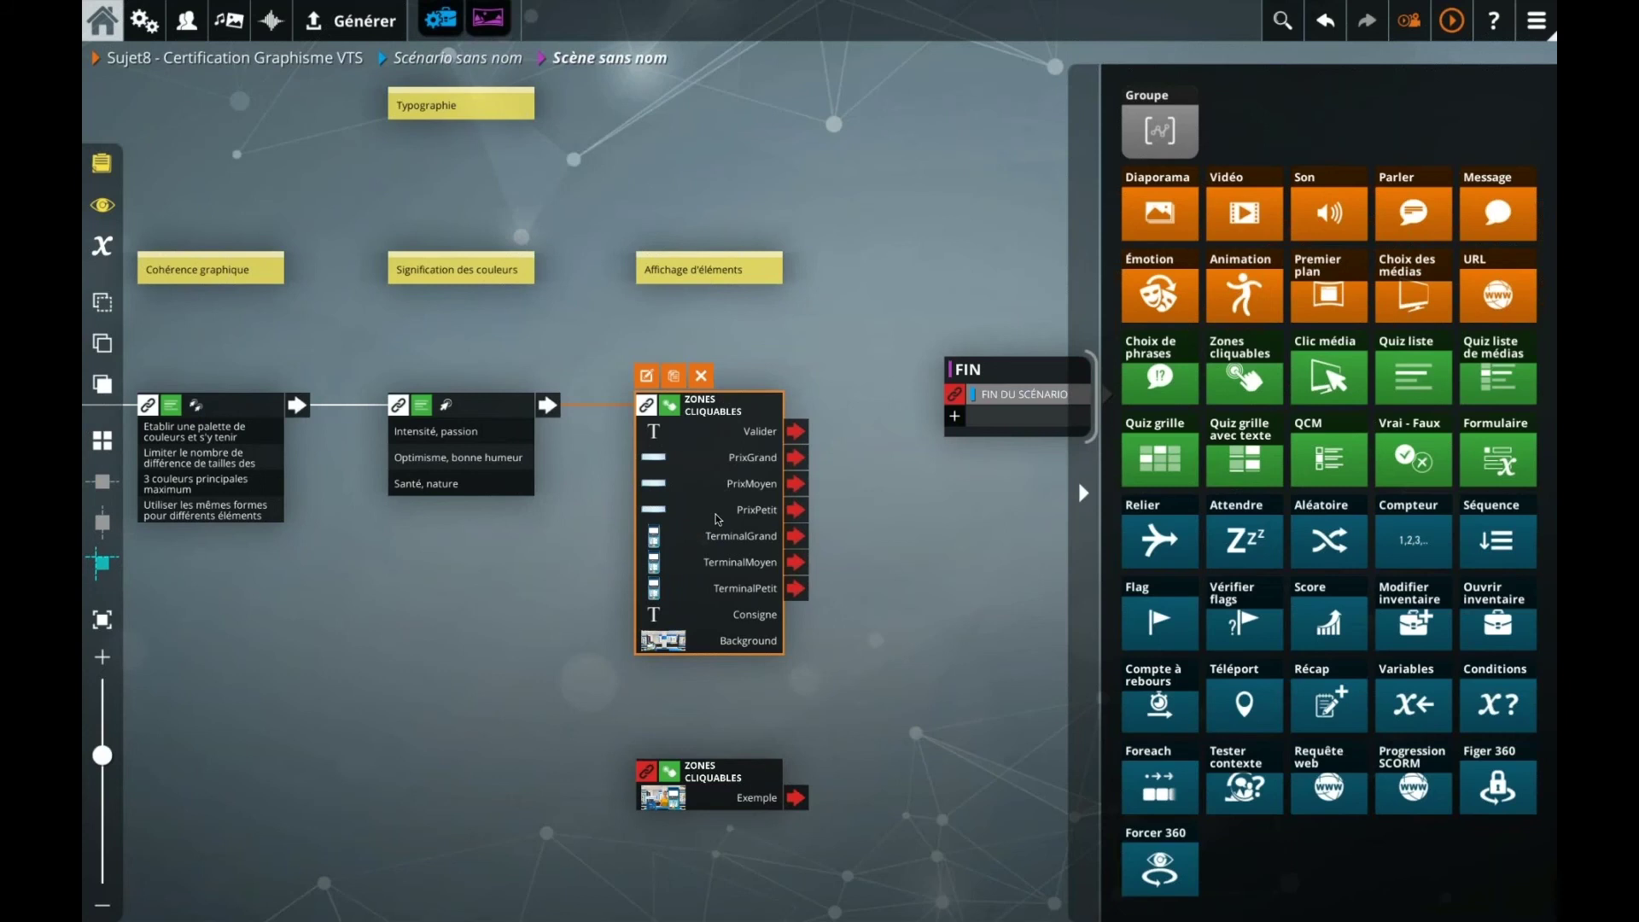
Step: Reopen the new Zones cliquables block and make all three price zones and all three terminal zones non-clickable
double_click(738, 493)
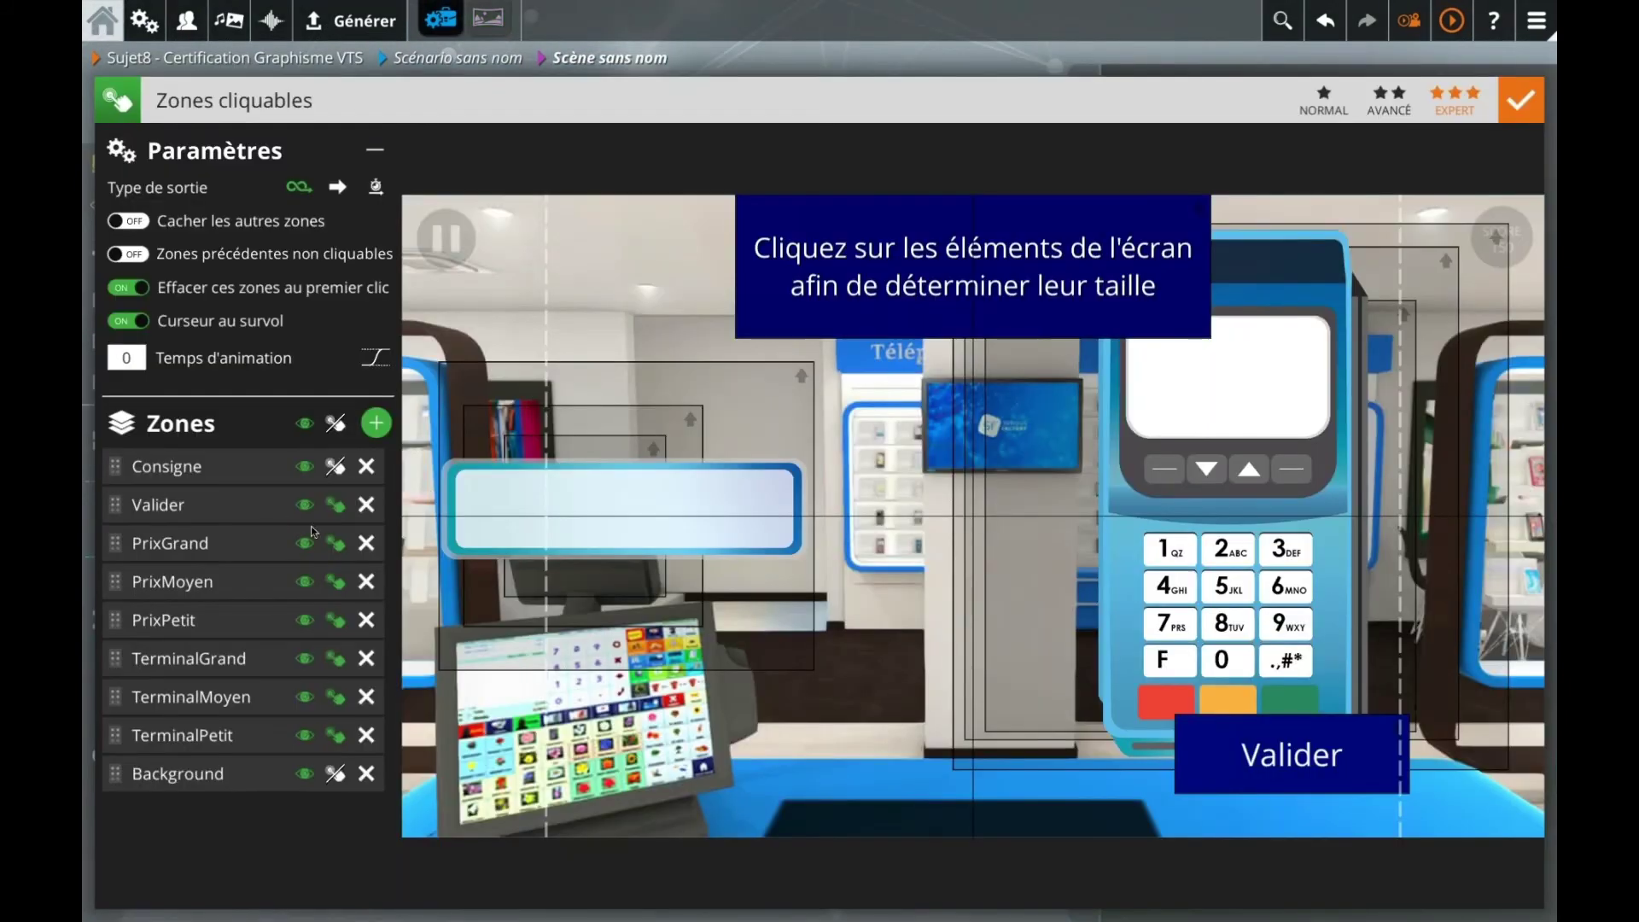
click(335, 543)
click(336, 581)
click(335, 619)
click(336, 658)
click(335, 697)
click(335, 735)
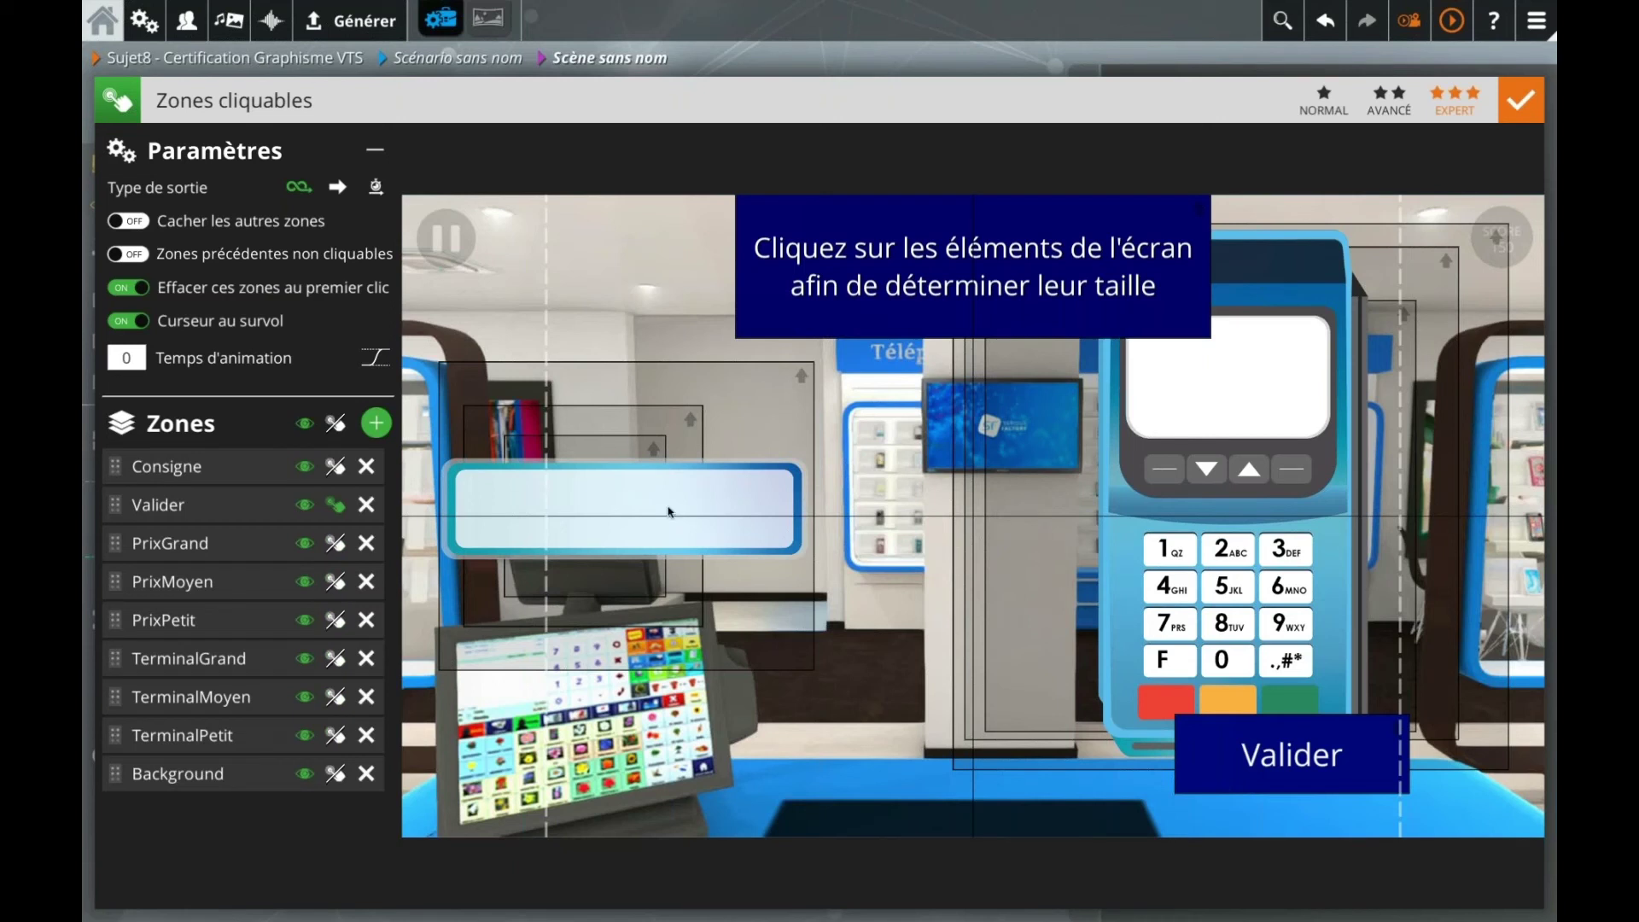
Step: Add a clickable zone named ModifierPrix and size it to cover the price displays above the cash register
click(376, 423)
text(Modific)
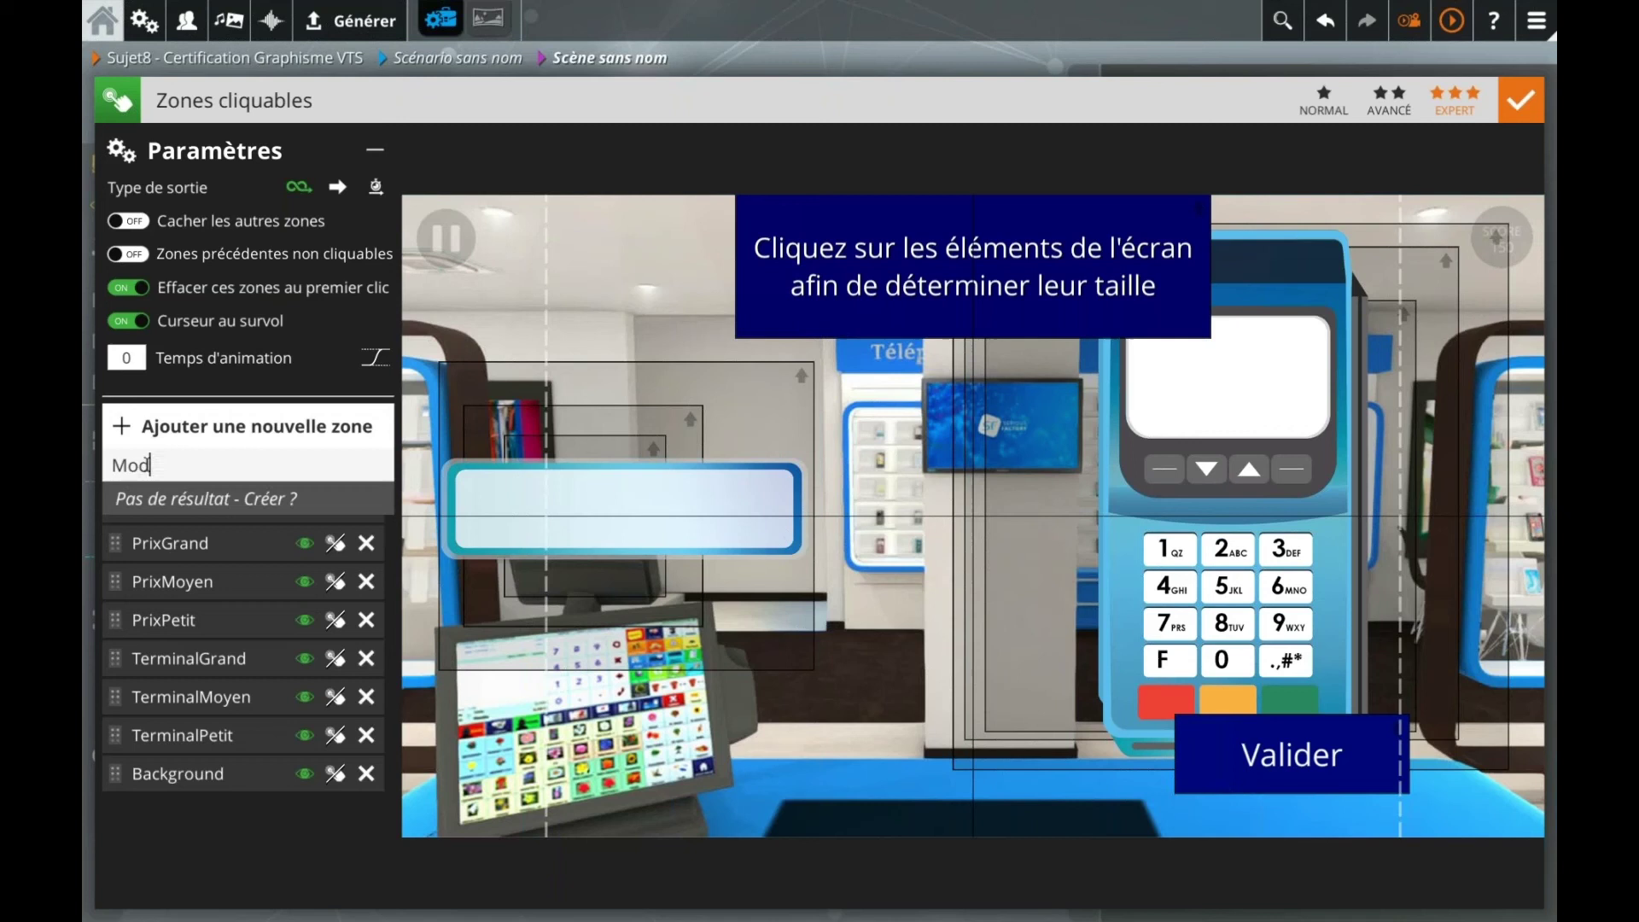
key(BackSpace)
key(BackSpace)
text(ierPrix)
key(Return)
drag(632, 461, 494, 367)
drag(577, 454, 822, 725)
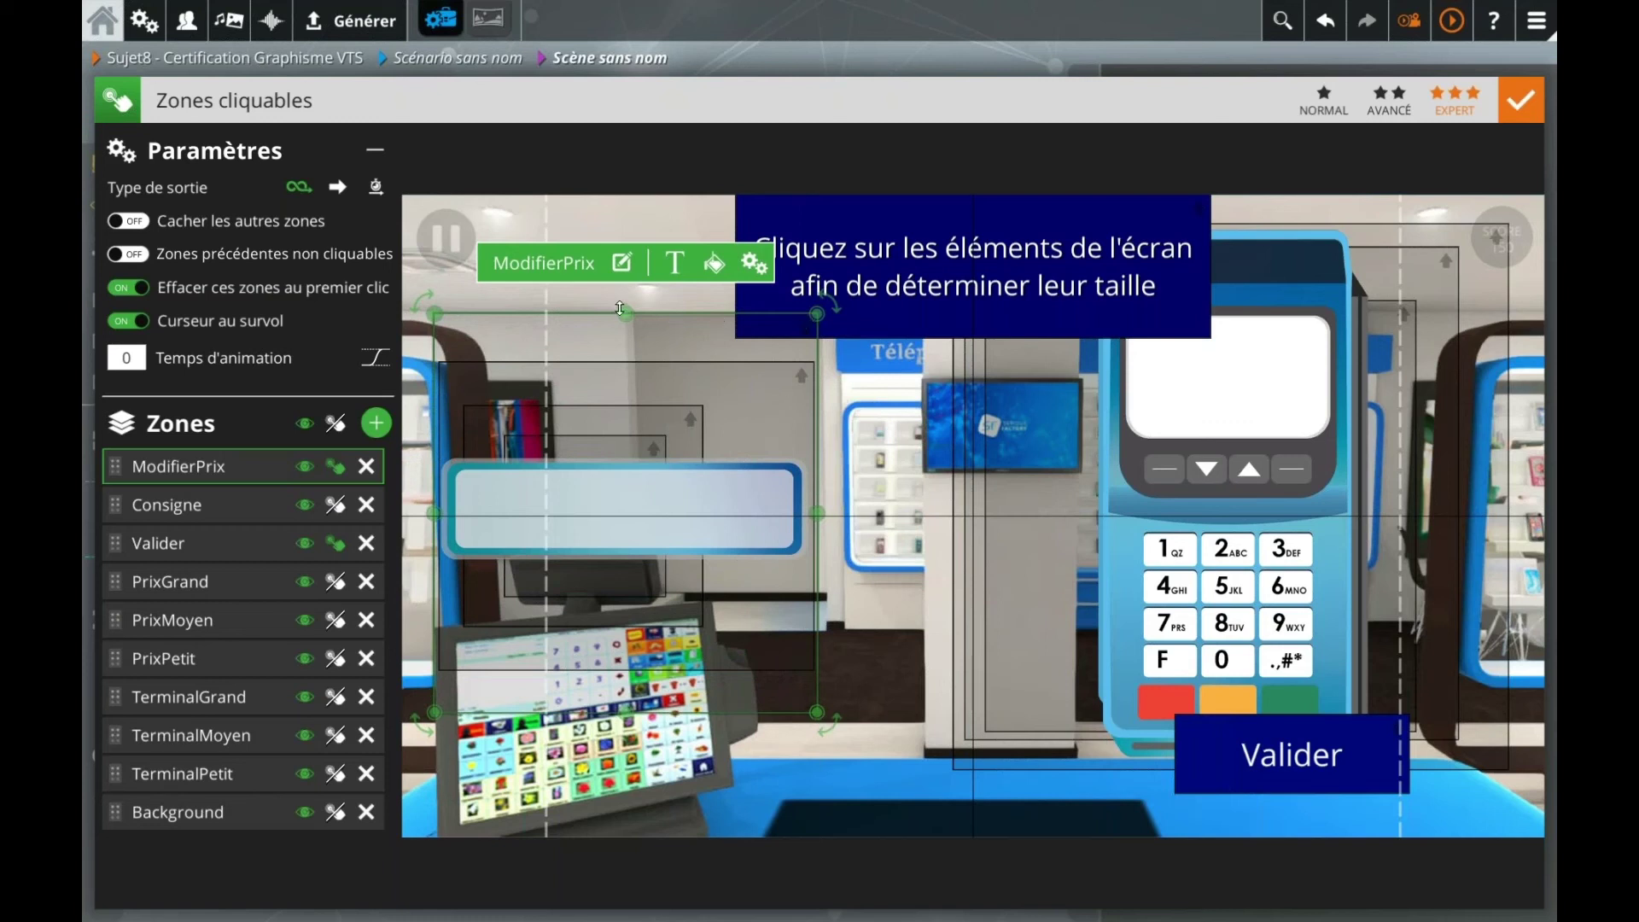
drag(623, 314, 621, 341)
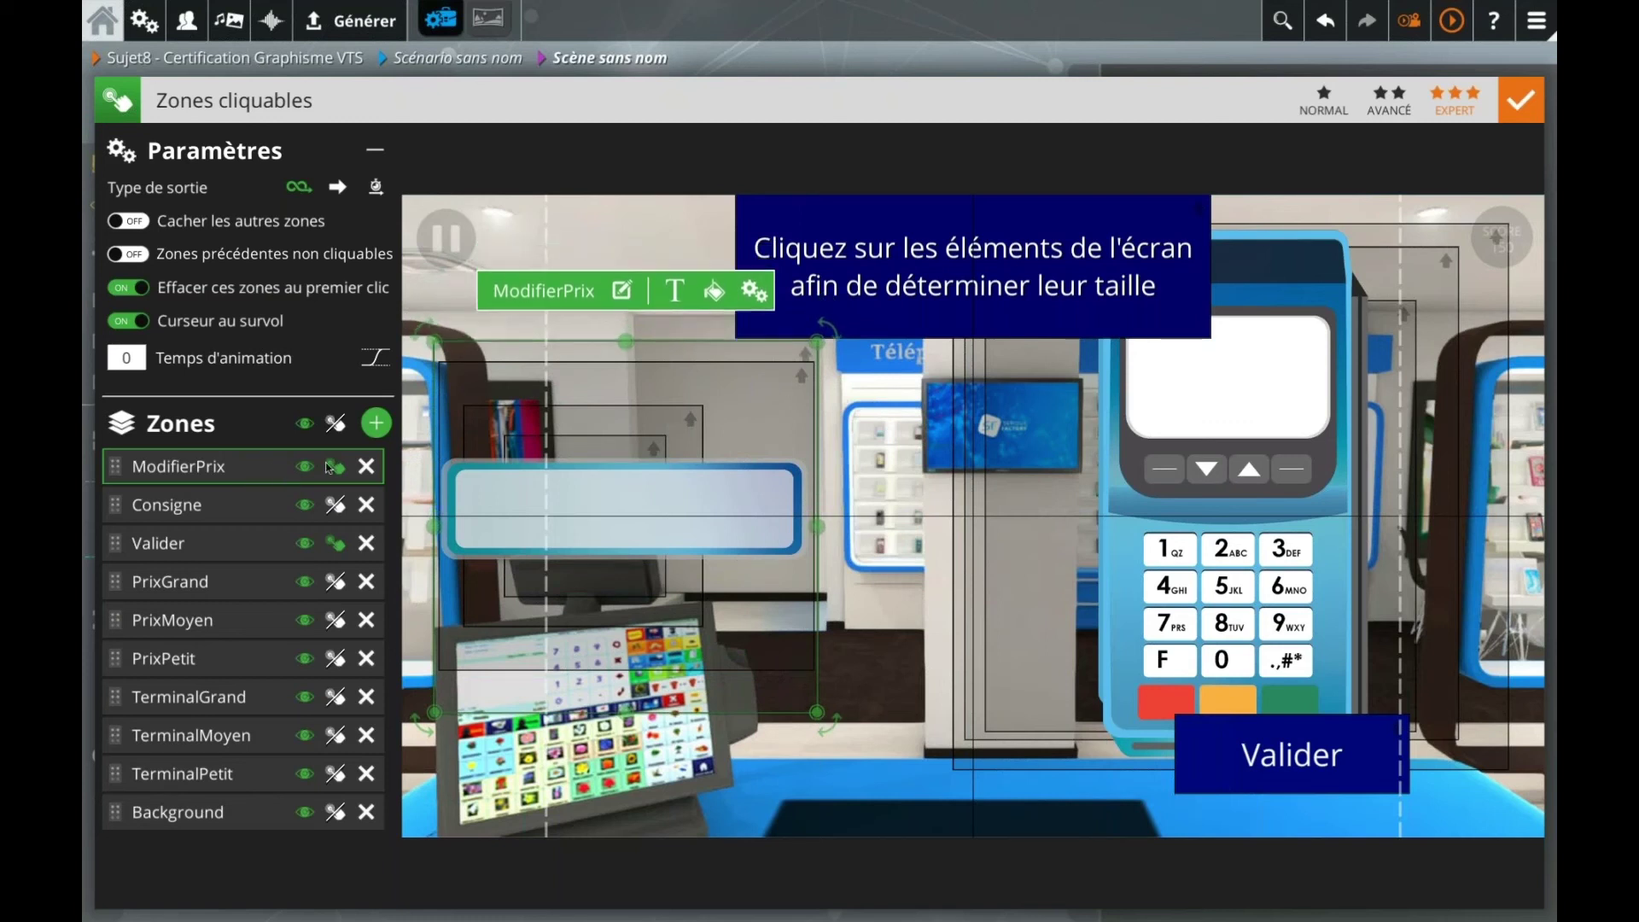
click(224, 875)
Step: Add a clickable zone named ModifierTerminal, size it over the payment terminal, and validate the zone editor
click(378, 424)
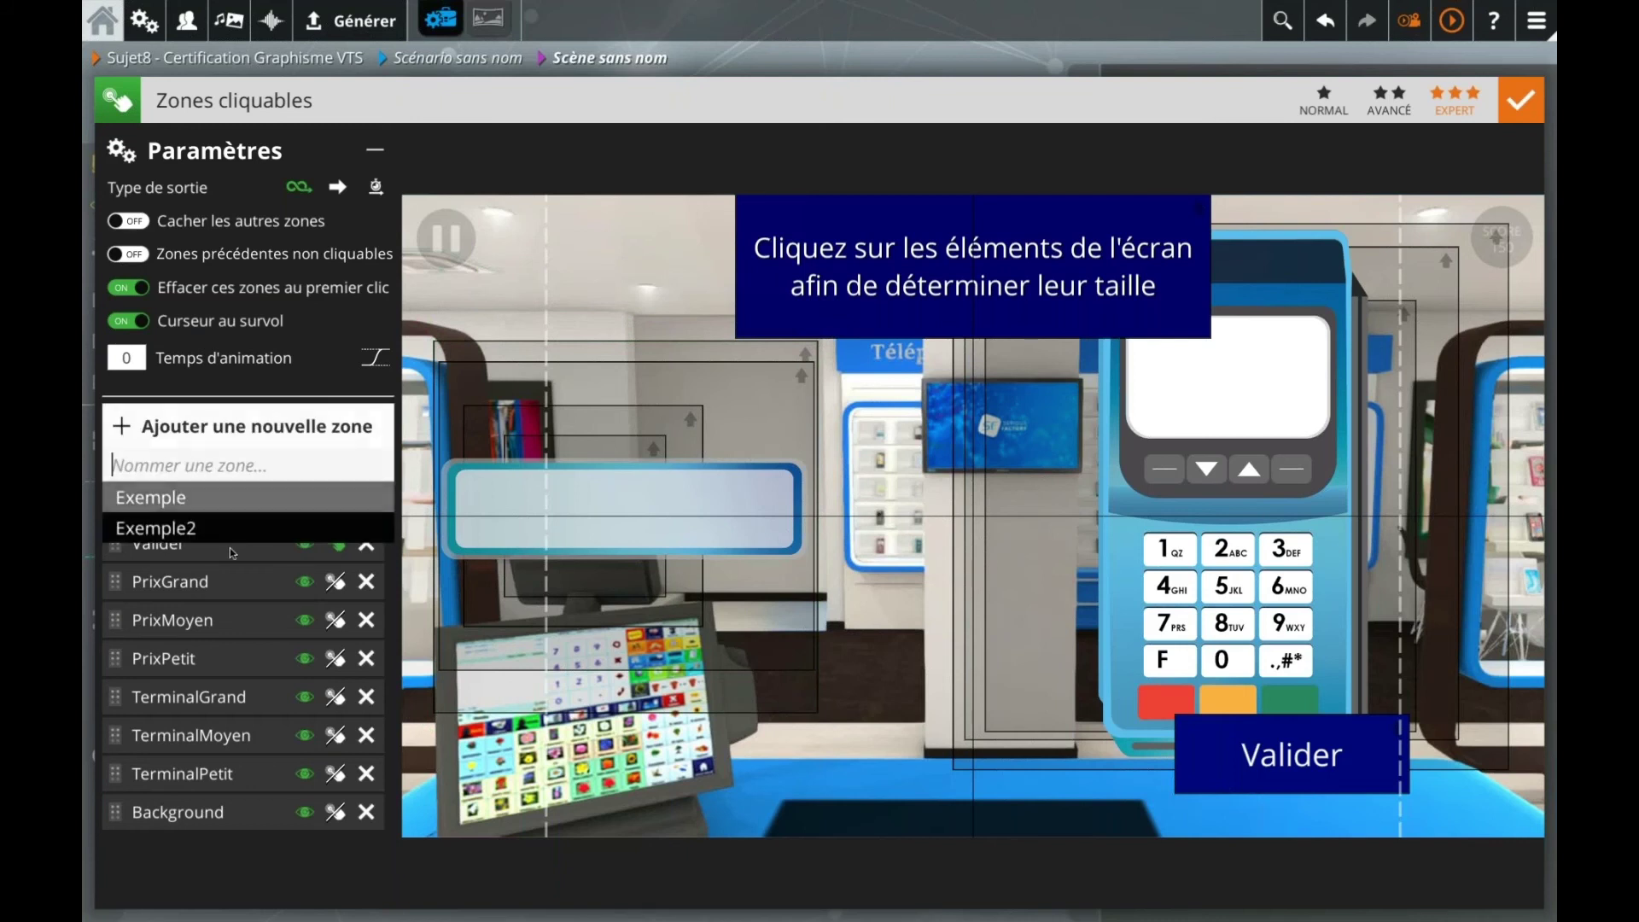
text(Modifier)
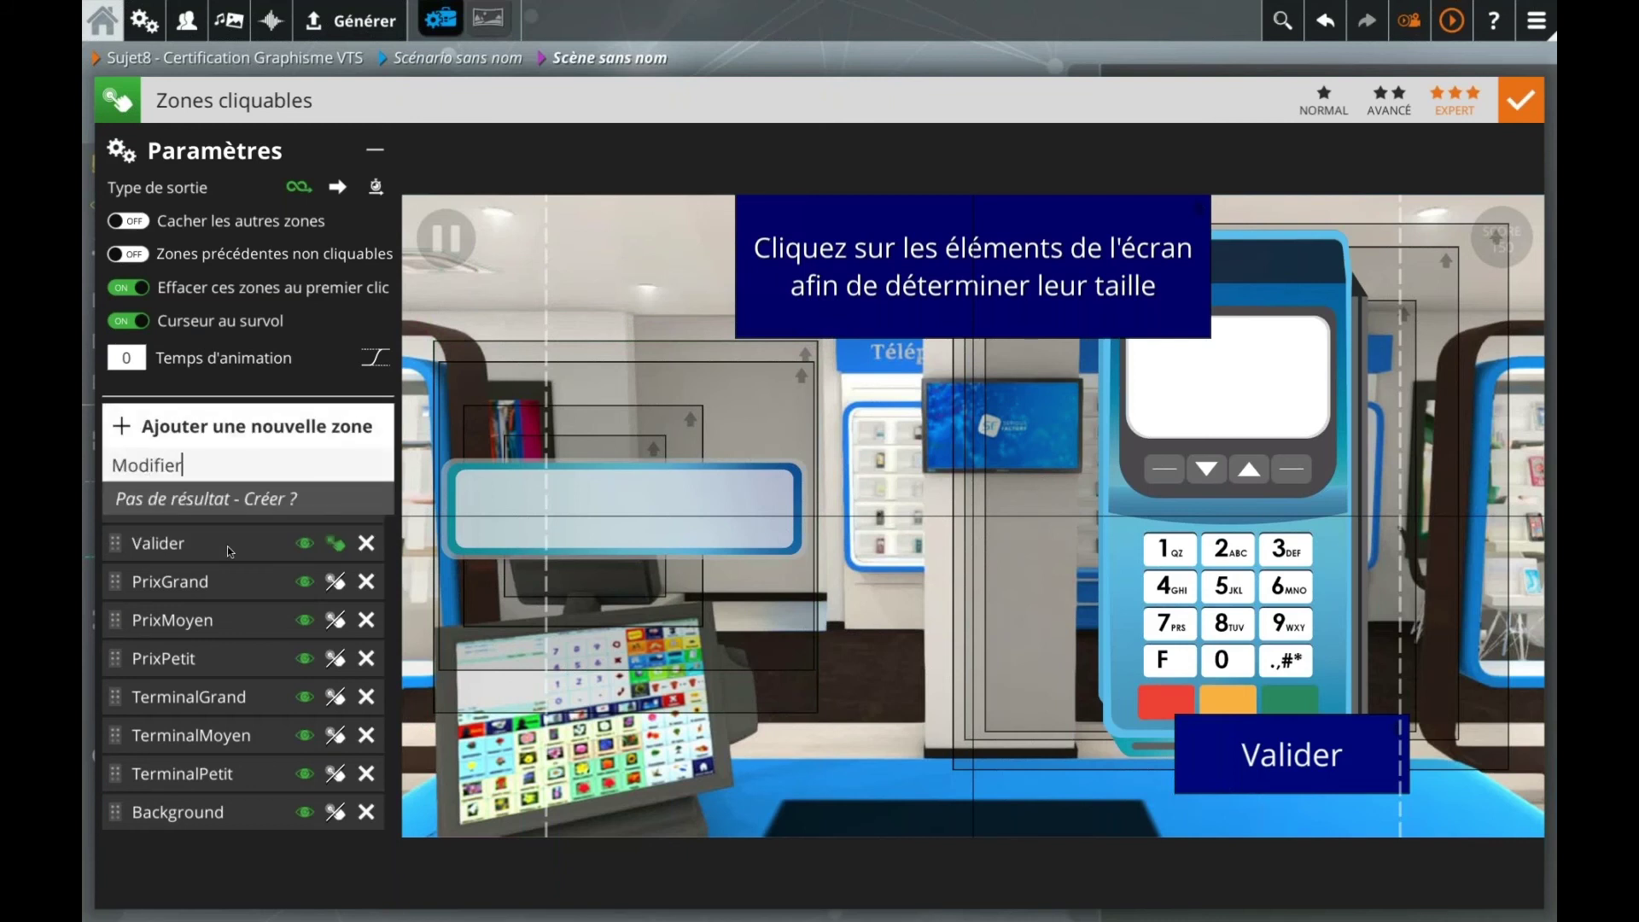
text(Terminal)
key(Return)
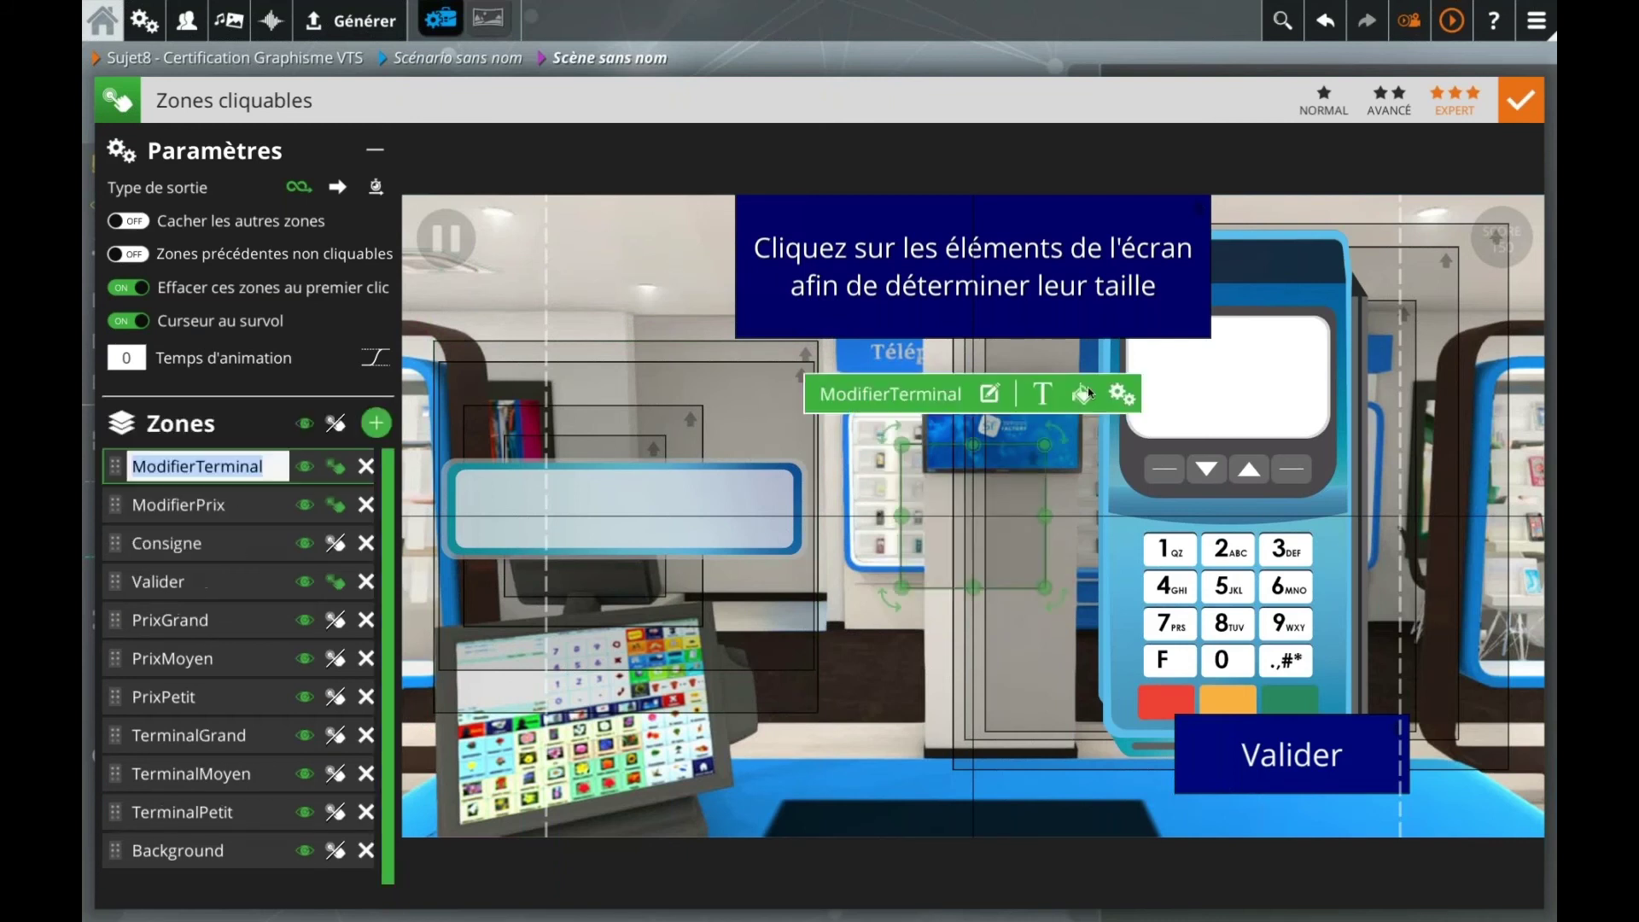
drag(976, 507, 1151, 401)
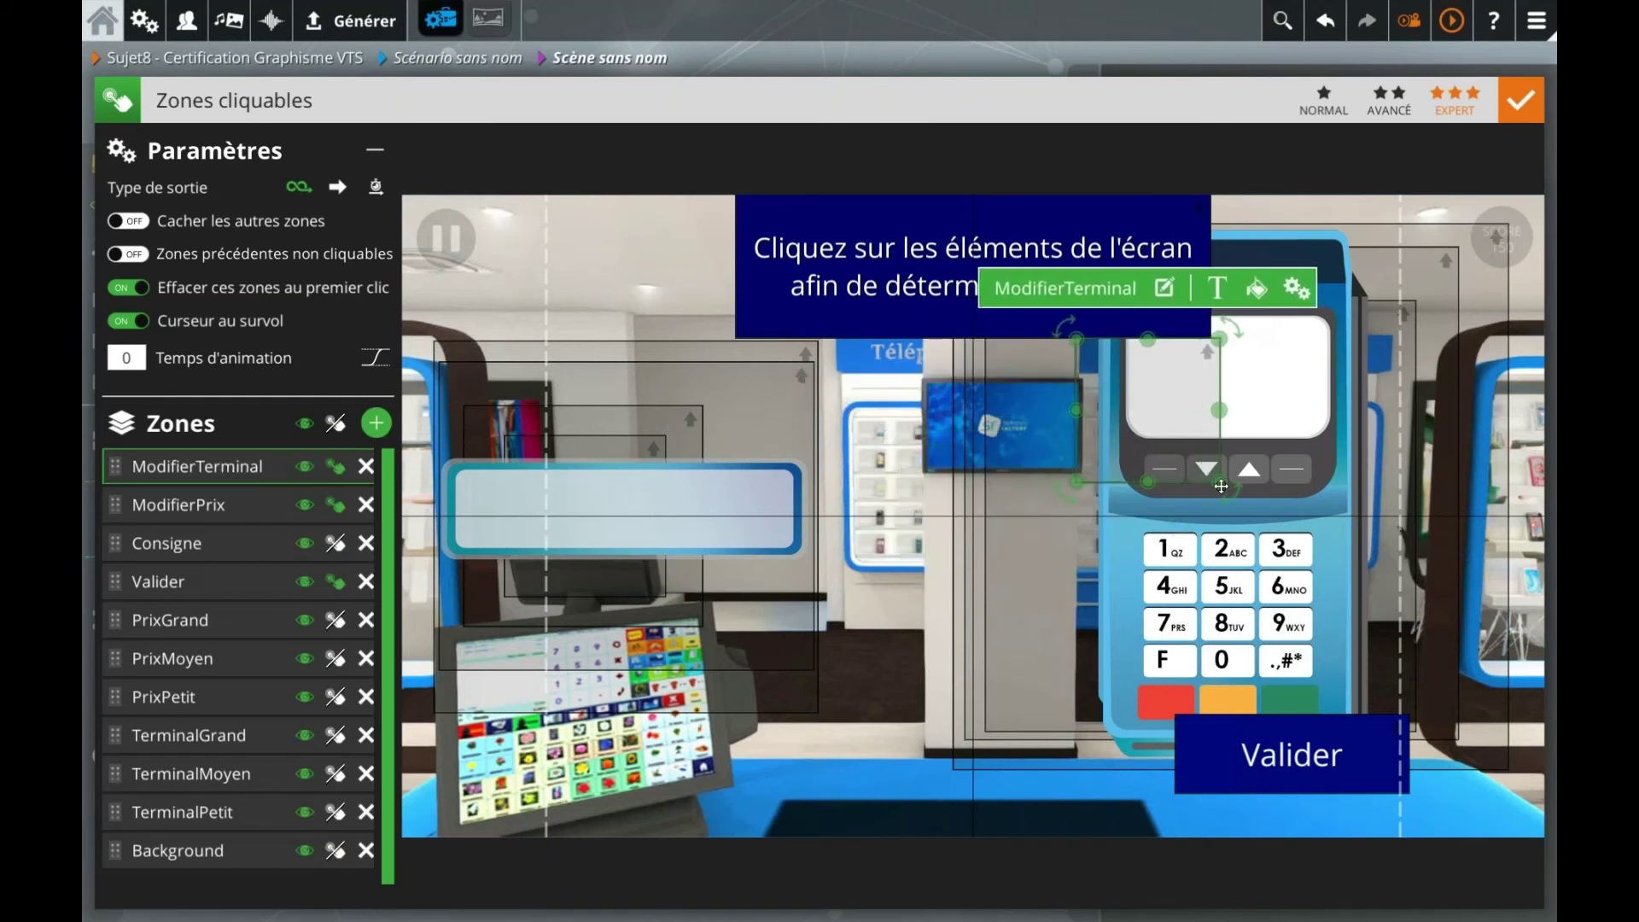
drag(1219, 480, 1457, 711)
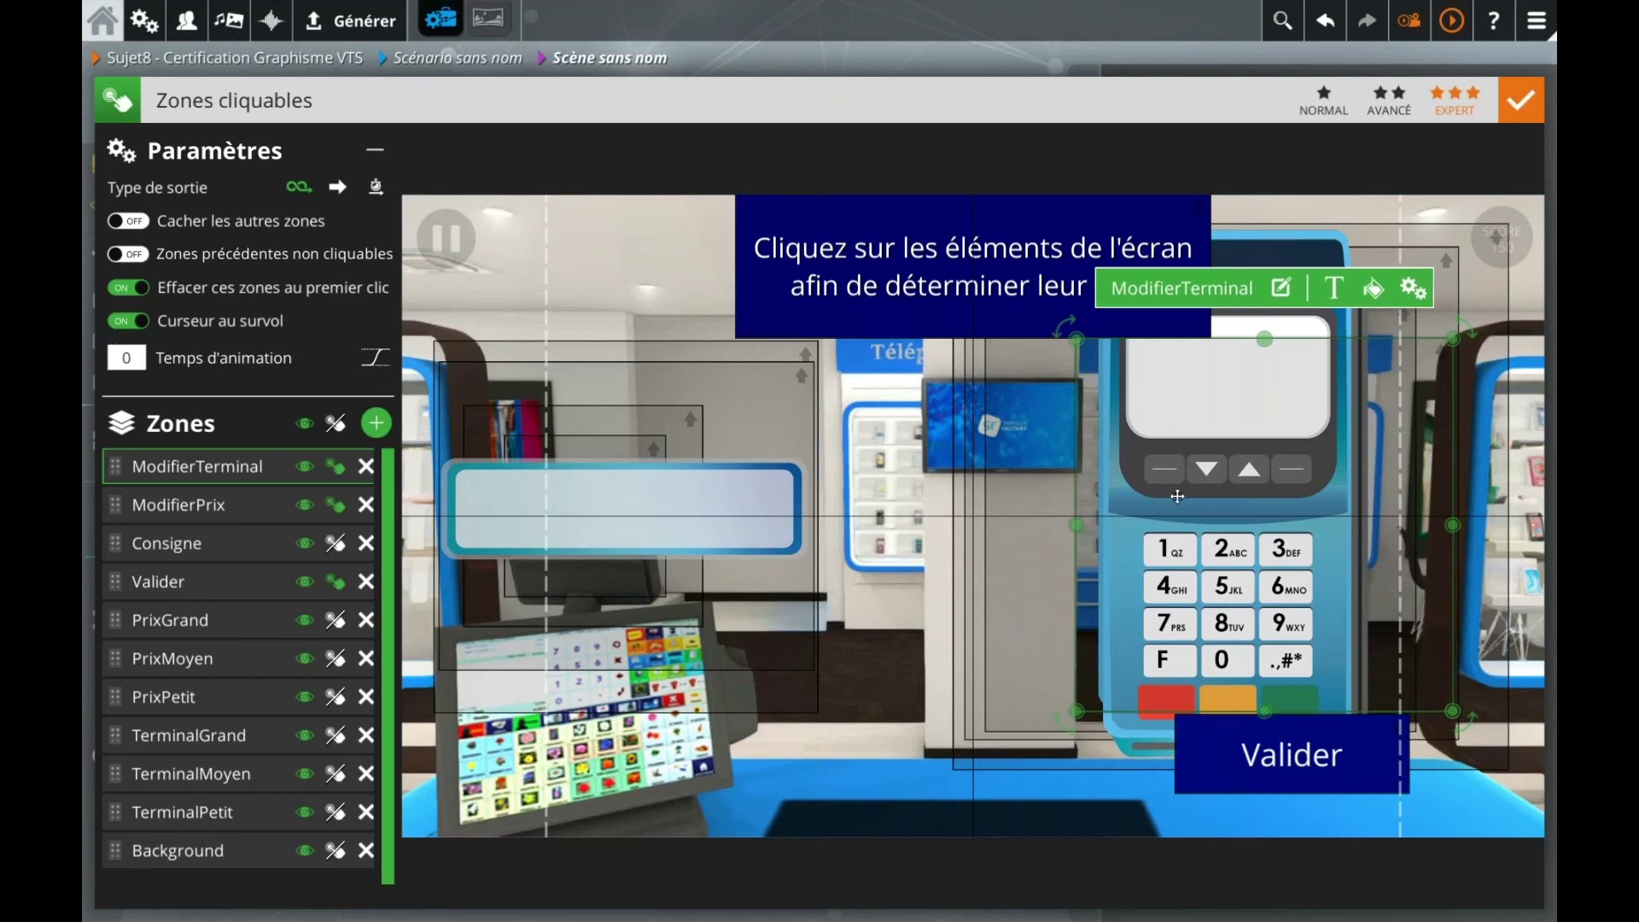
click(1517, 96)
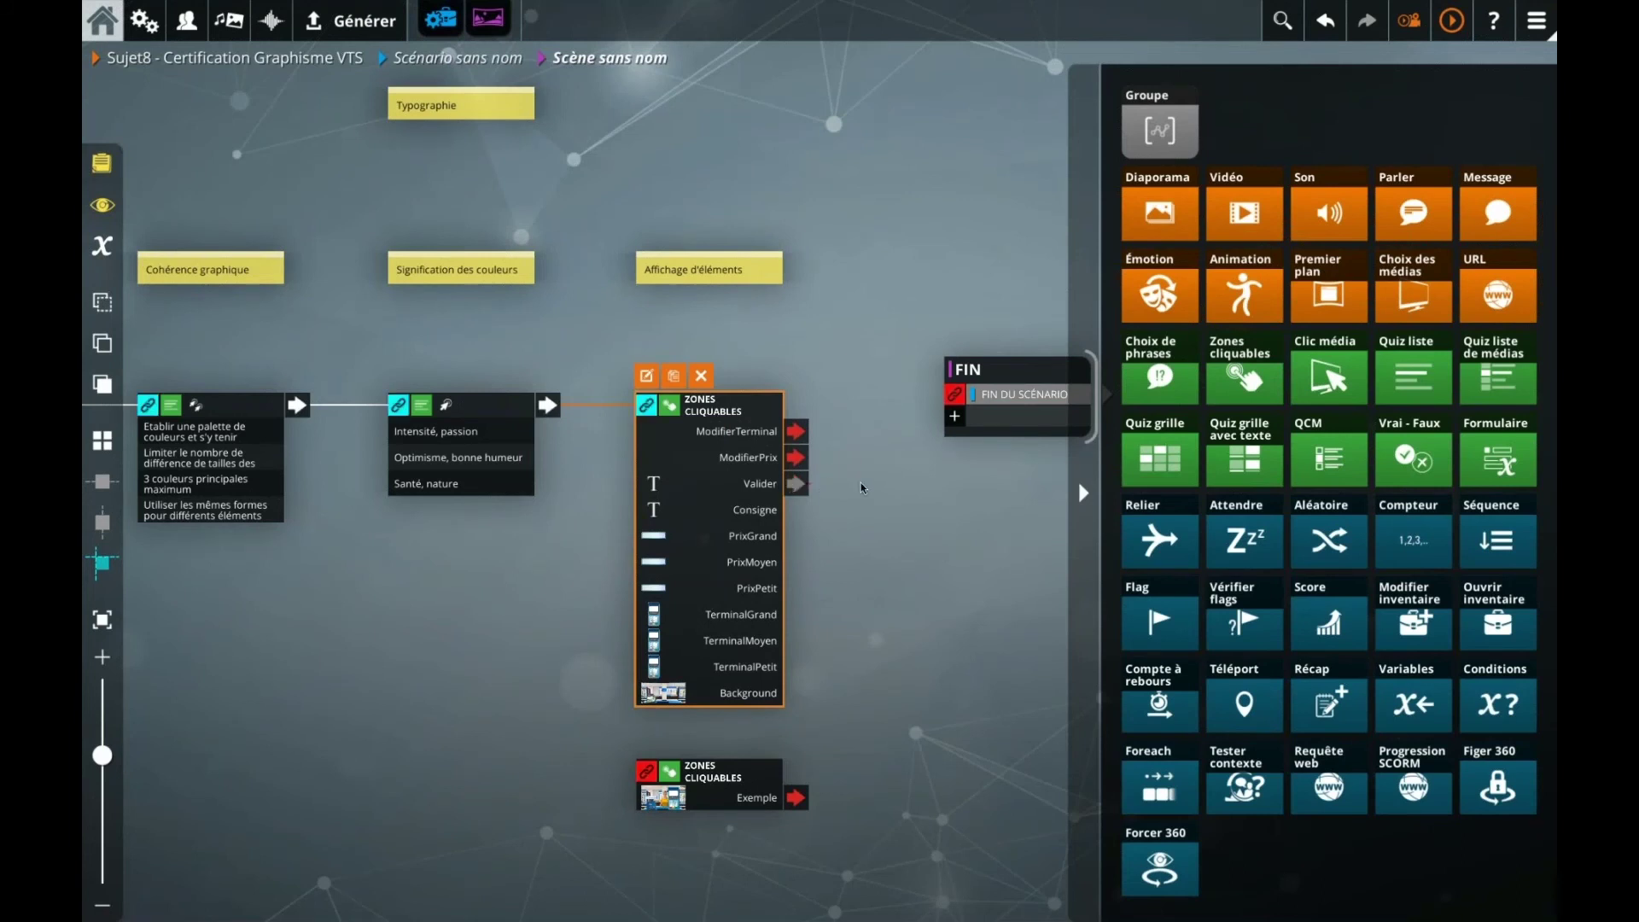
Step: Insert a Variables block between the colour meaning quiz and the Zones cliquables block, assigning 1 to tailleTerminal
drag(800, 433, 879, 426)
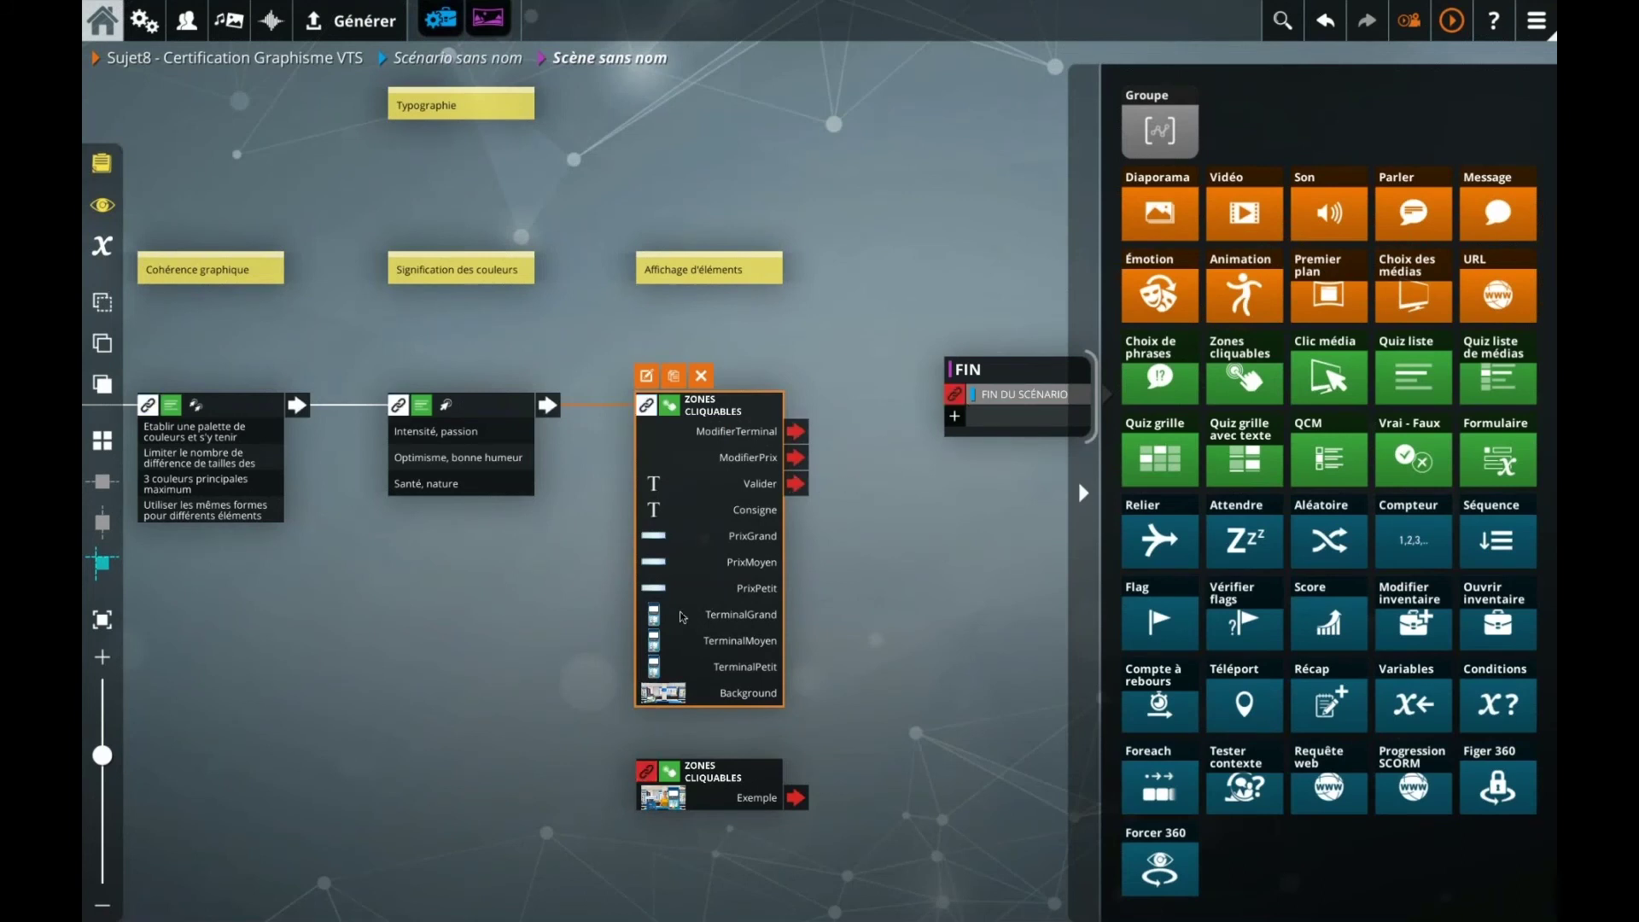
click(613, 510)
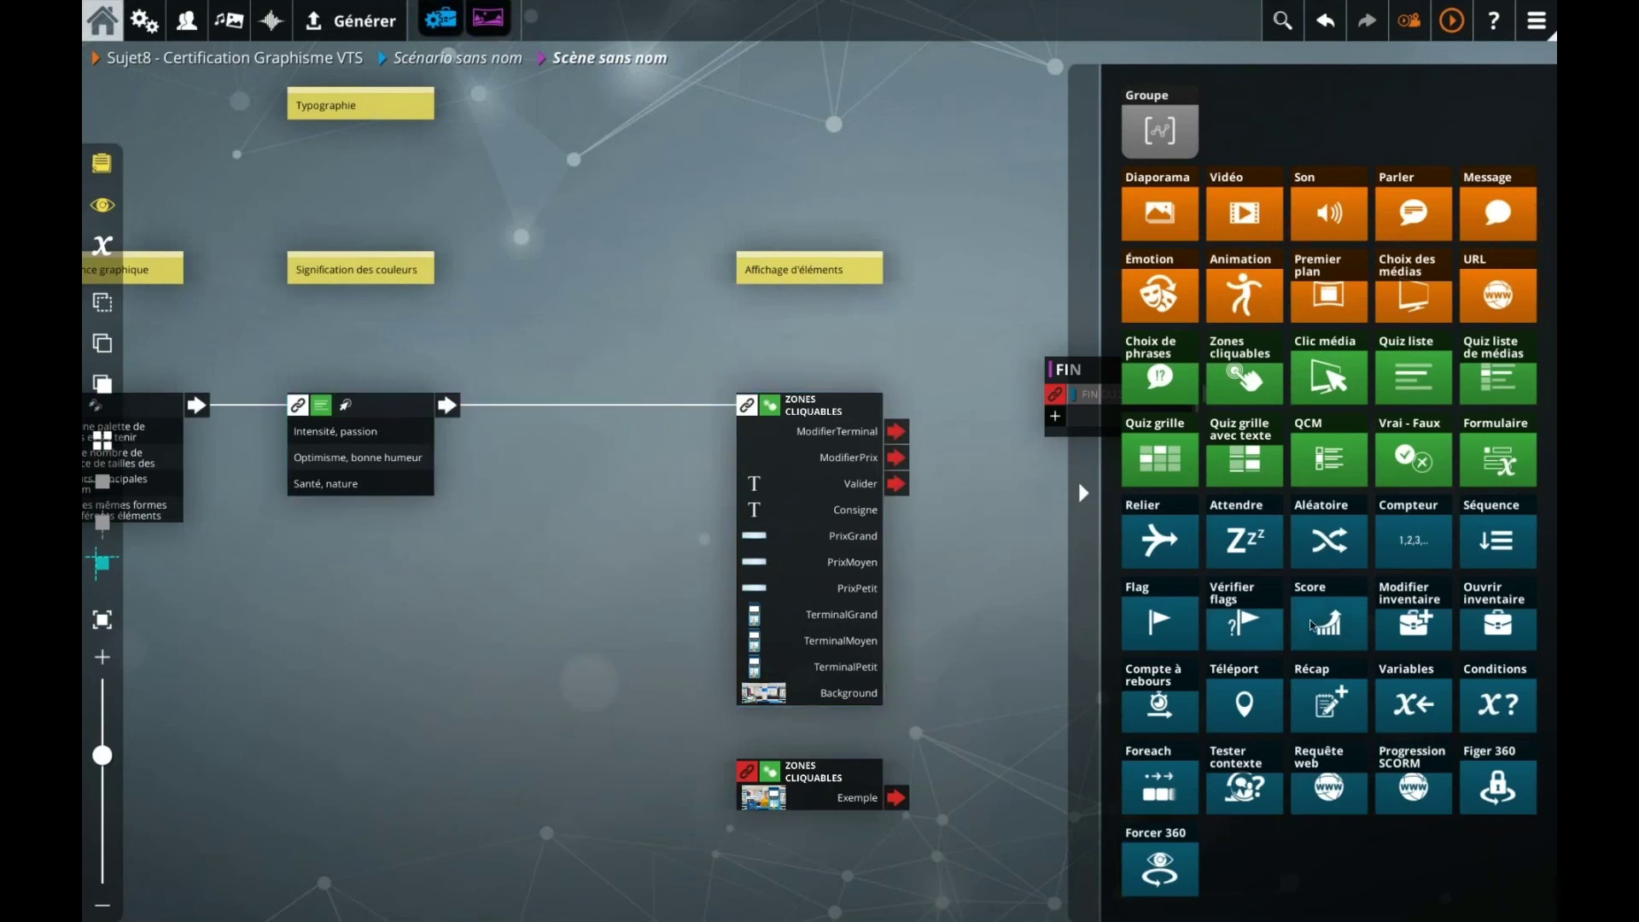
drag(1413, 704, 610, 416)
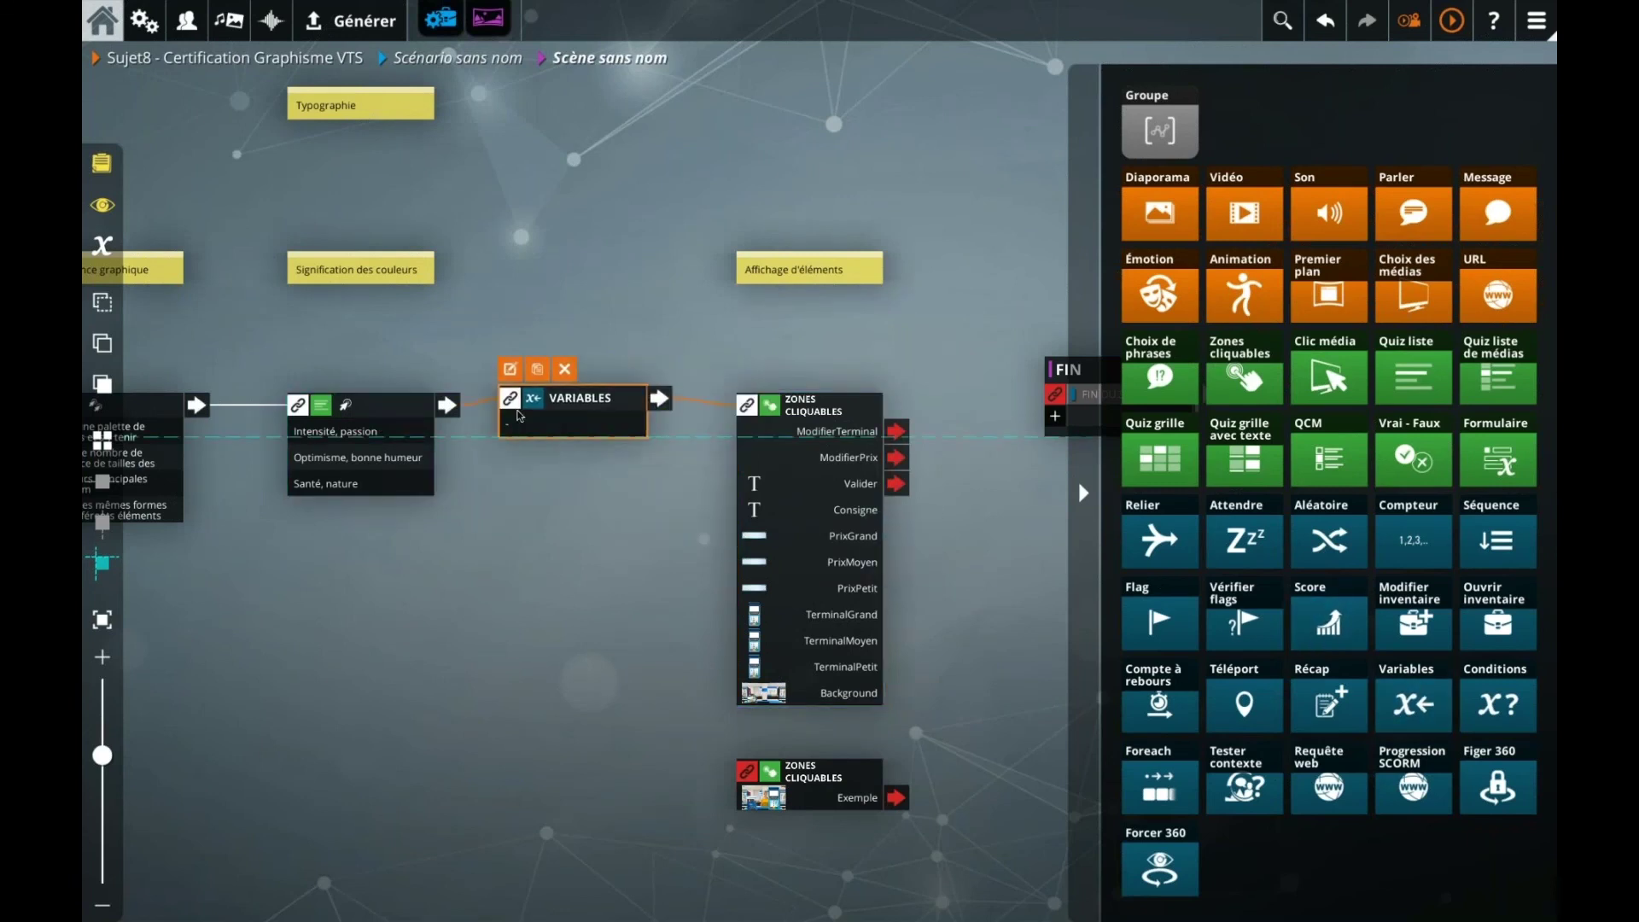
text(ta)
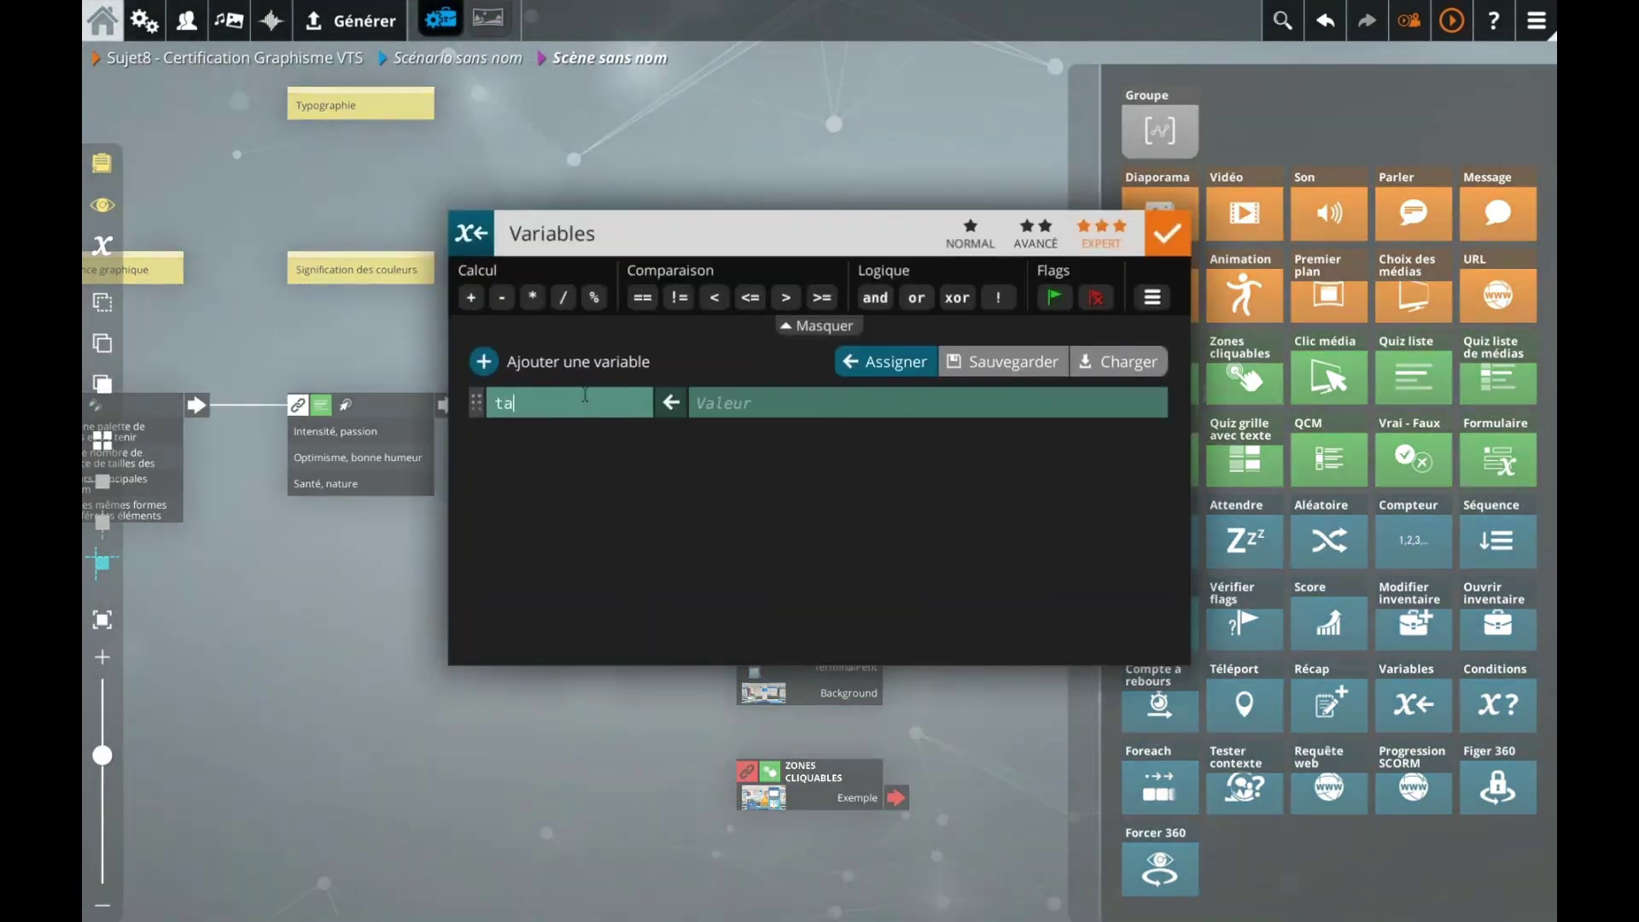
text(illeTerminal)
key(Tab)
text(1)
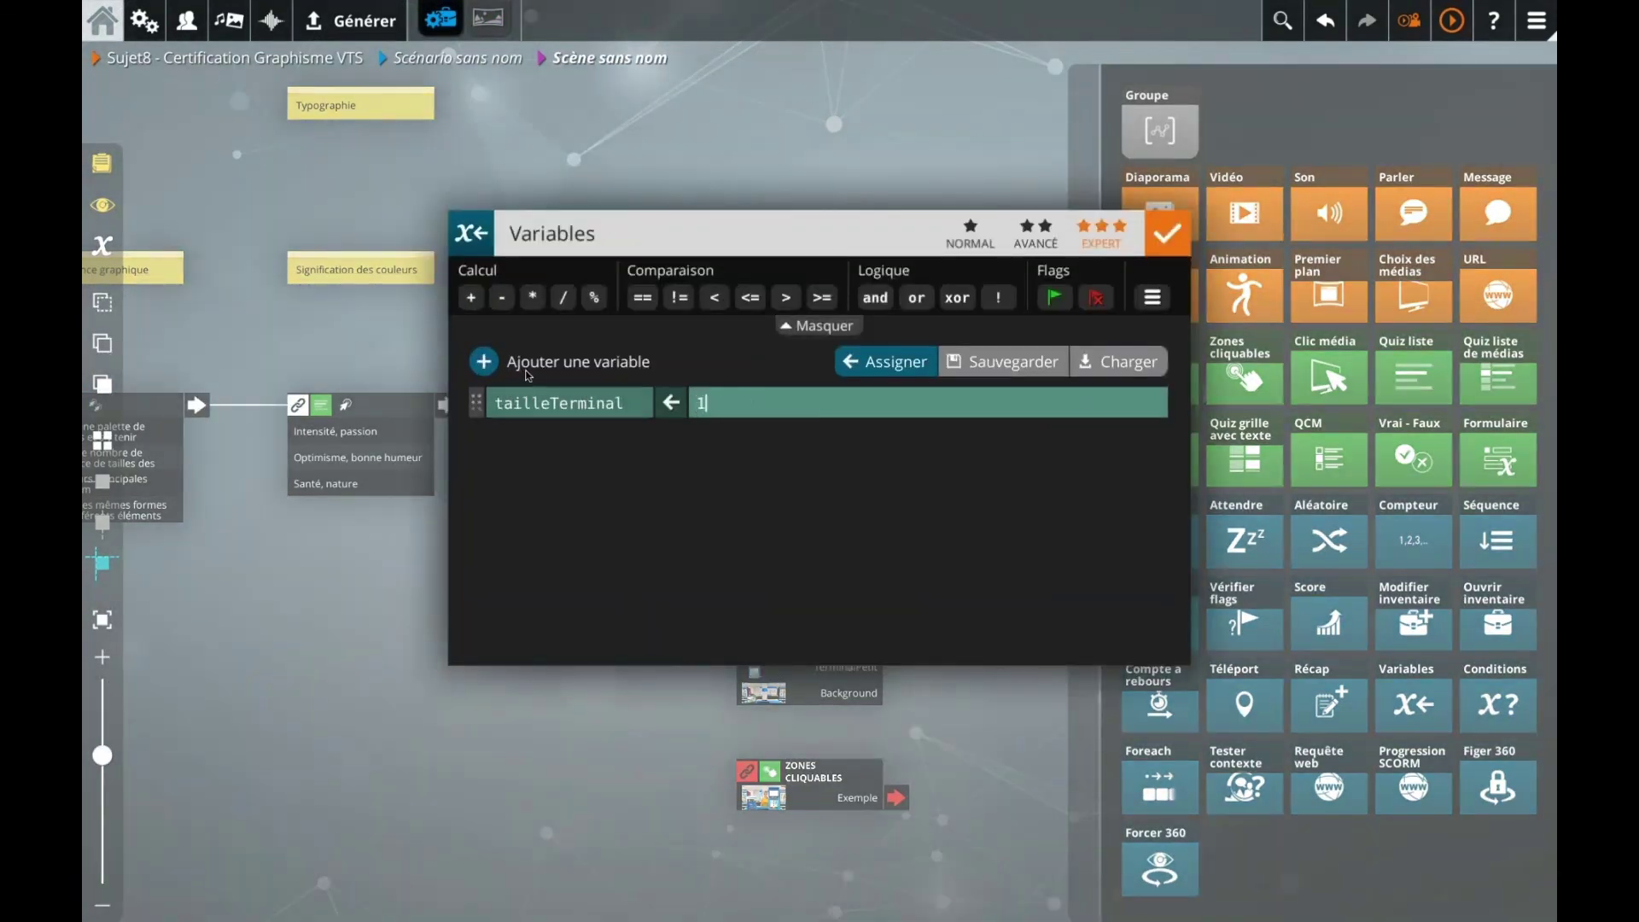
Step: Add a second variable taillePrix with the value 1 and validate the Variables block
click(483, 361)
text(taillePrix)
key(Tab)
text(1)
key(Return)
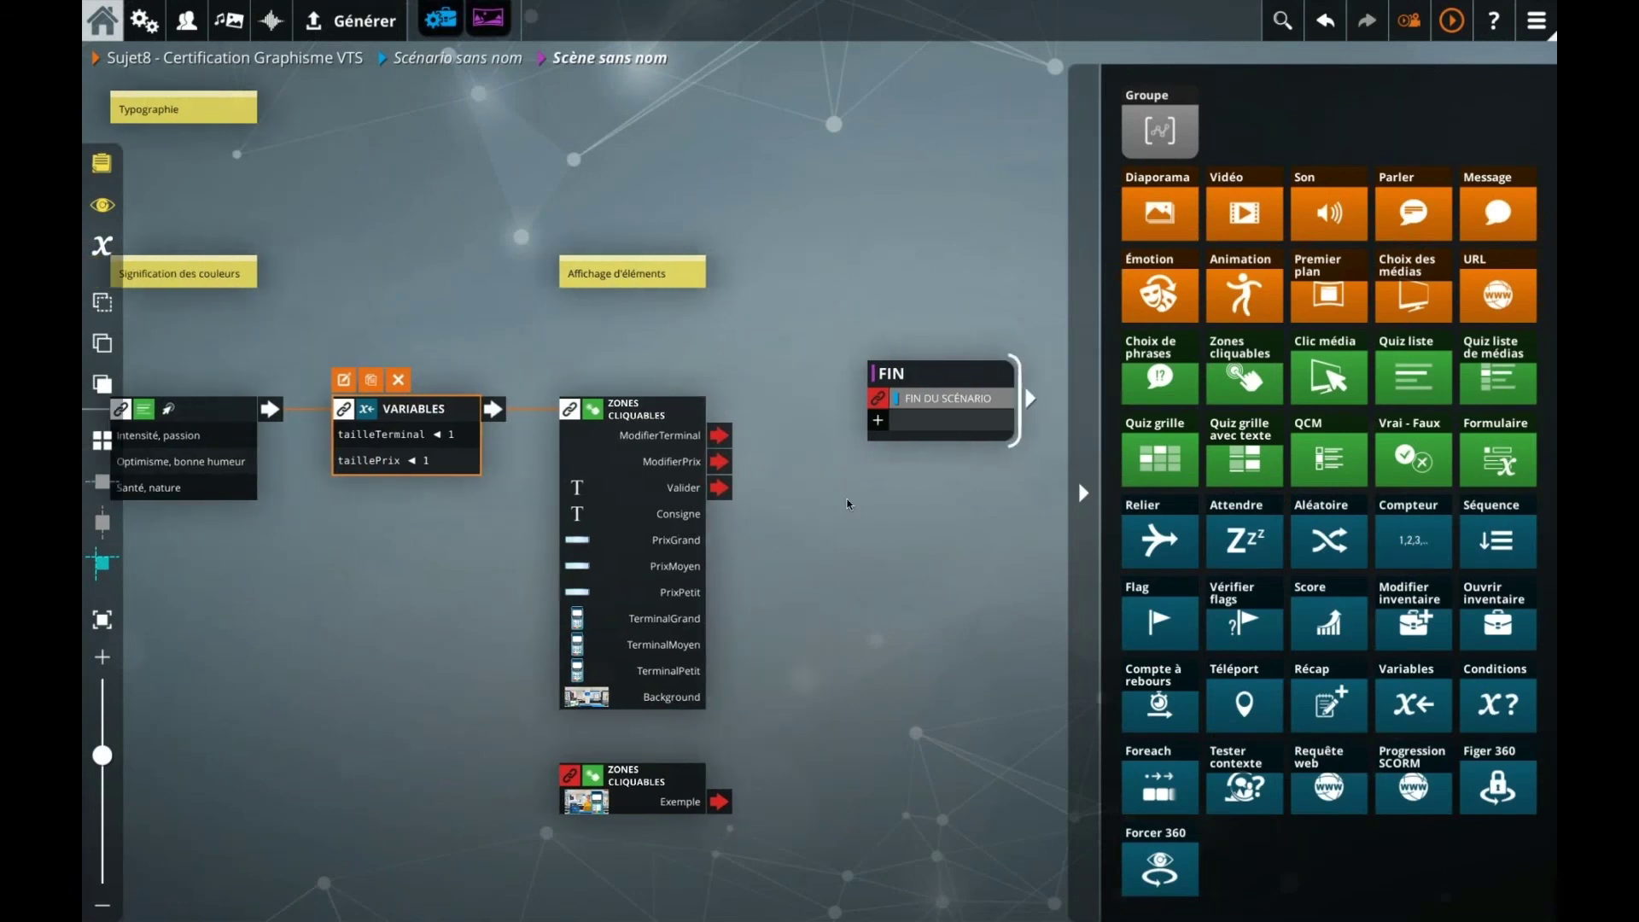
Step: Add a Variables block fed by the ModifierPrix zone, assigning taillePrix + 1 to taillePrix
drag(1026, 556, 880, 465)
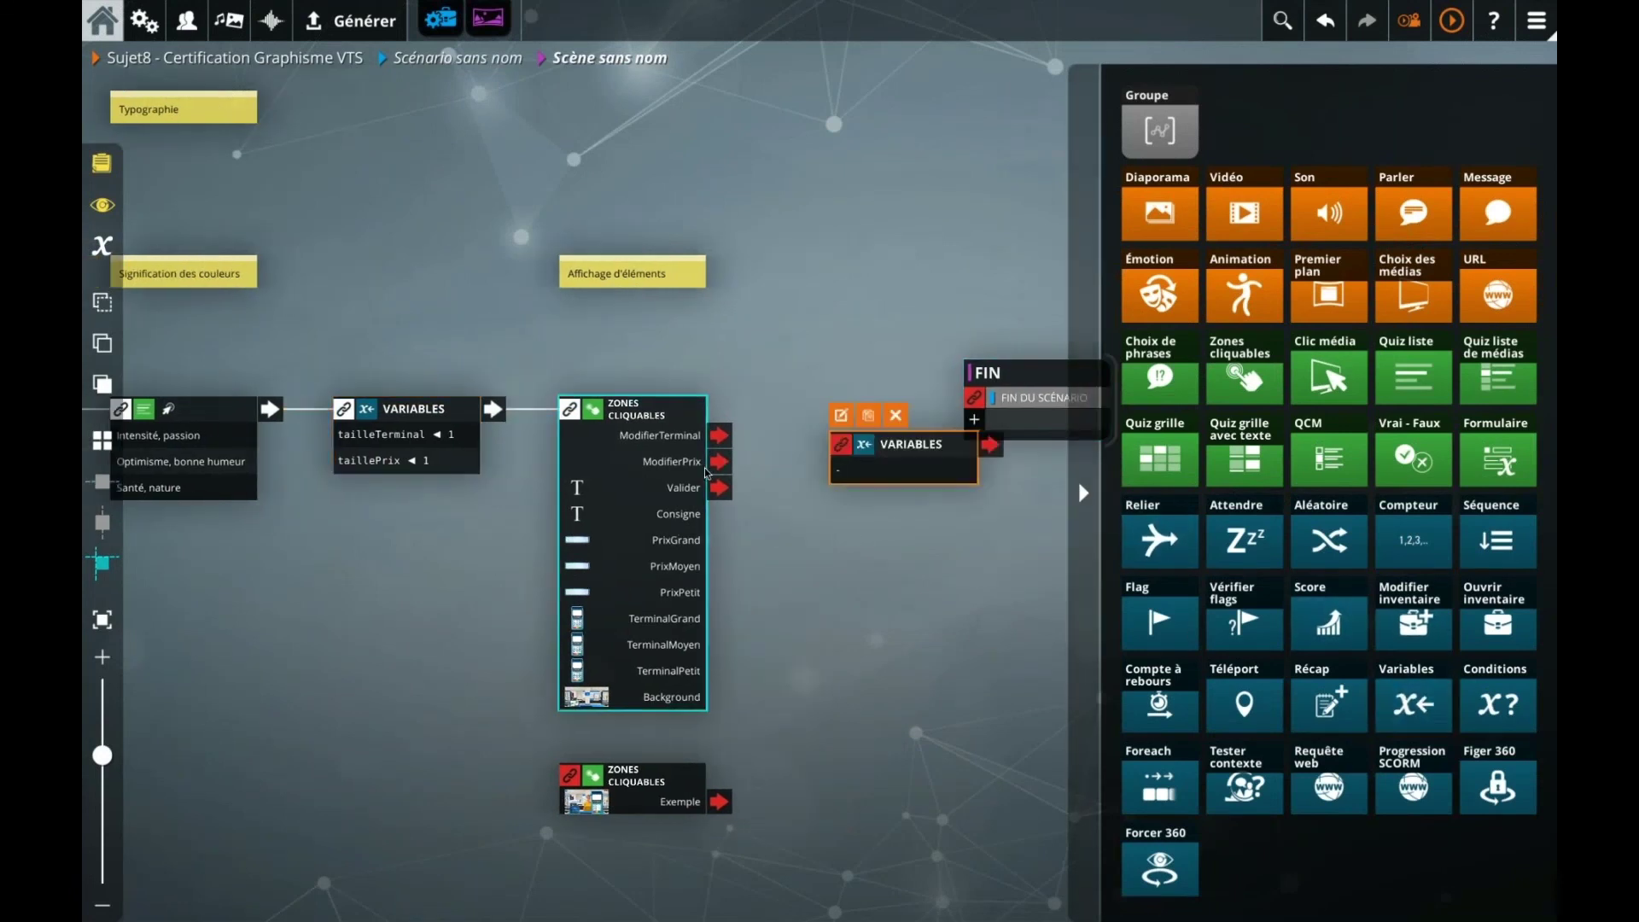
double_click(880, 466)
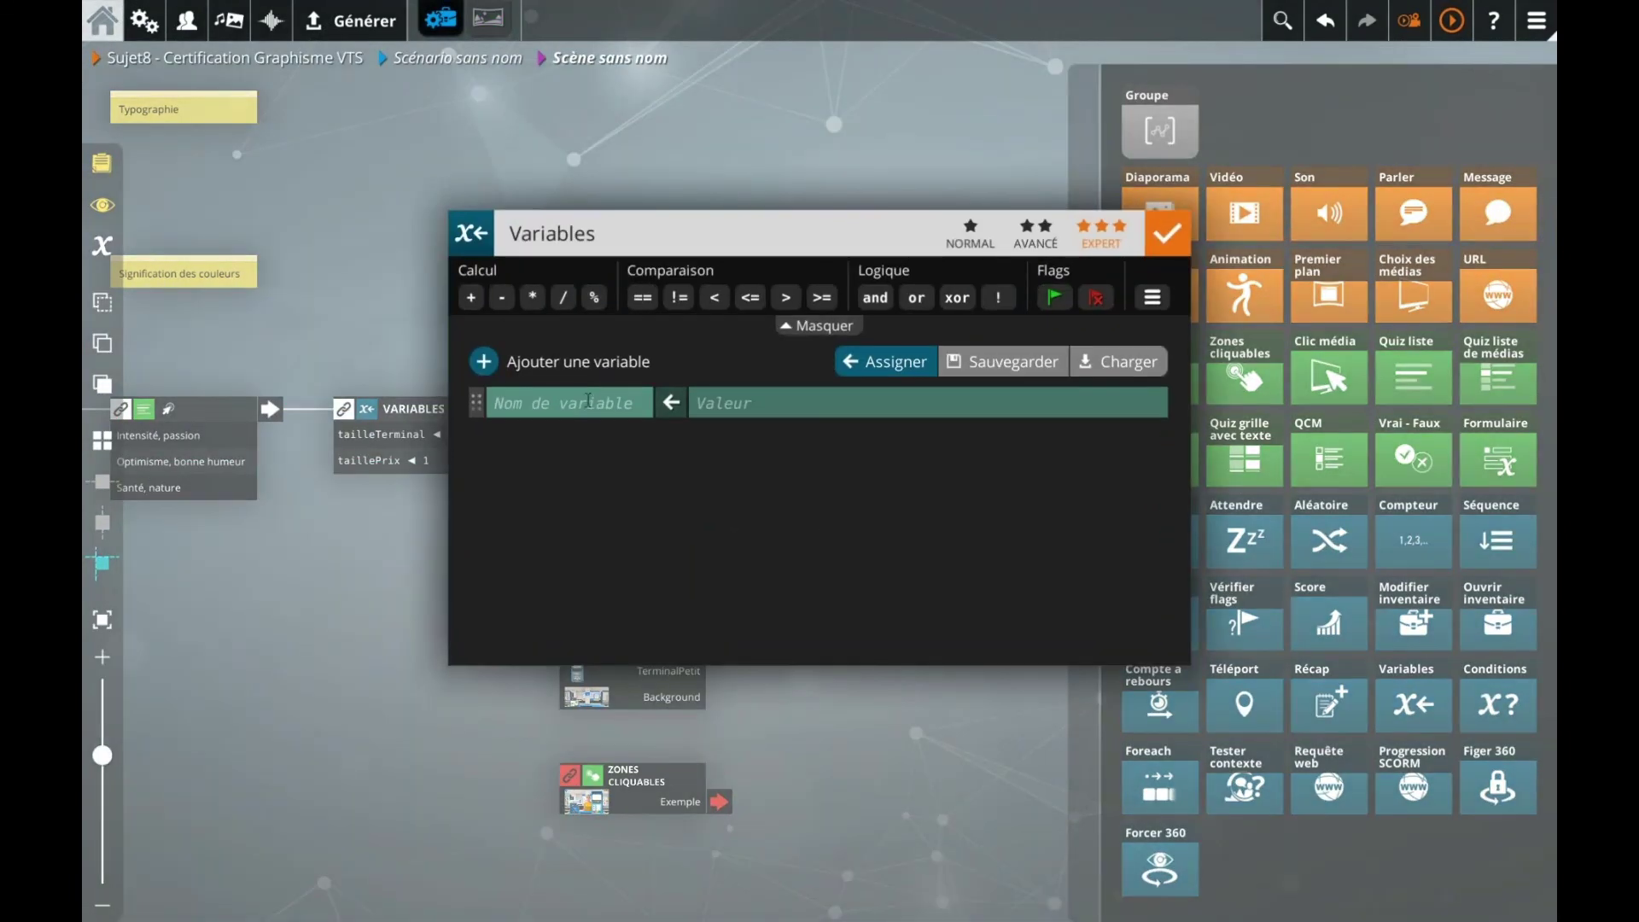
text(tai)
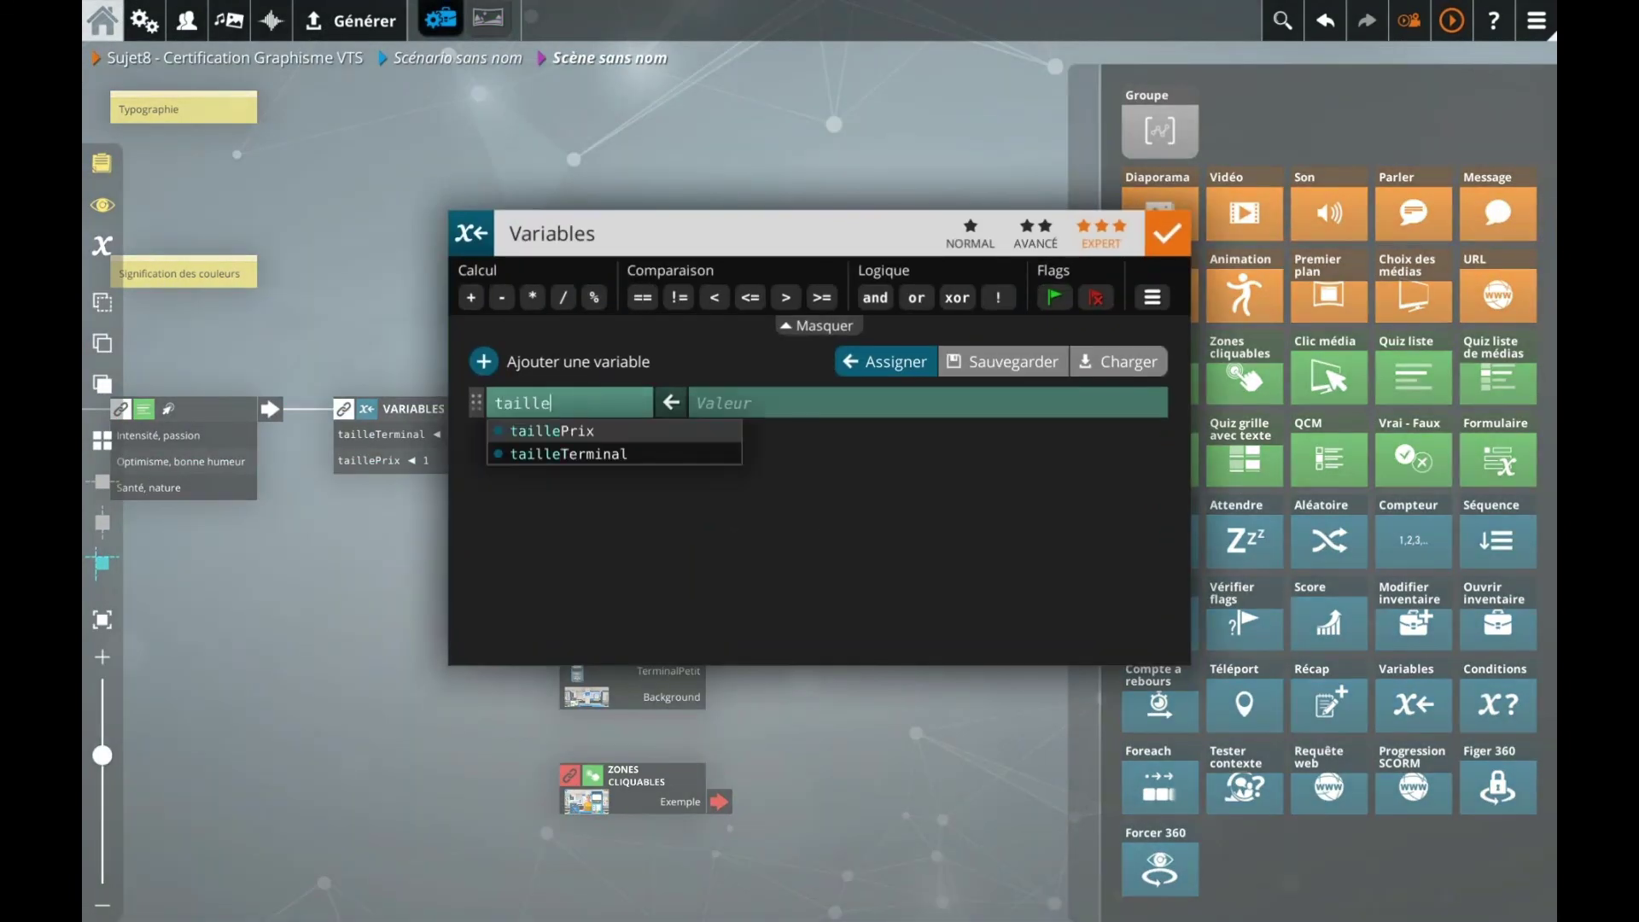
text(lle)
key(Return)
text(ta)
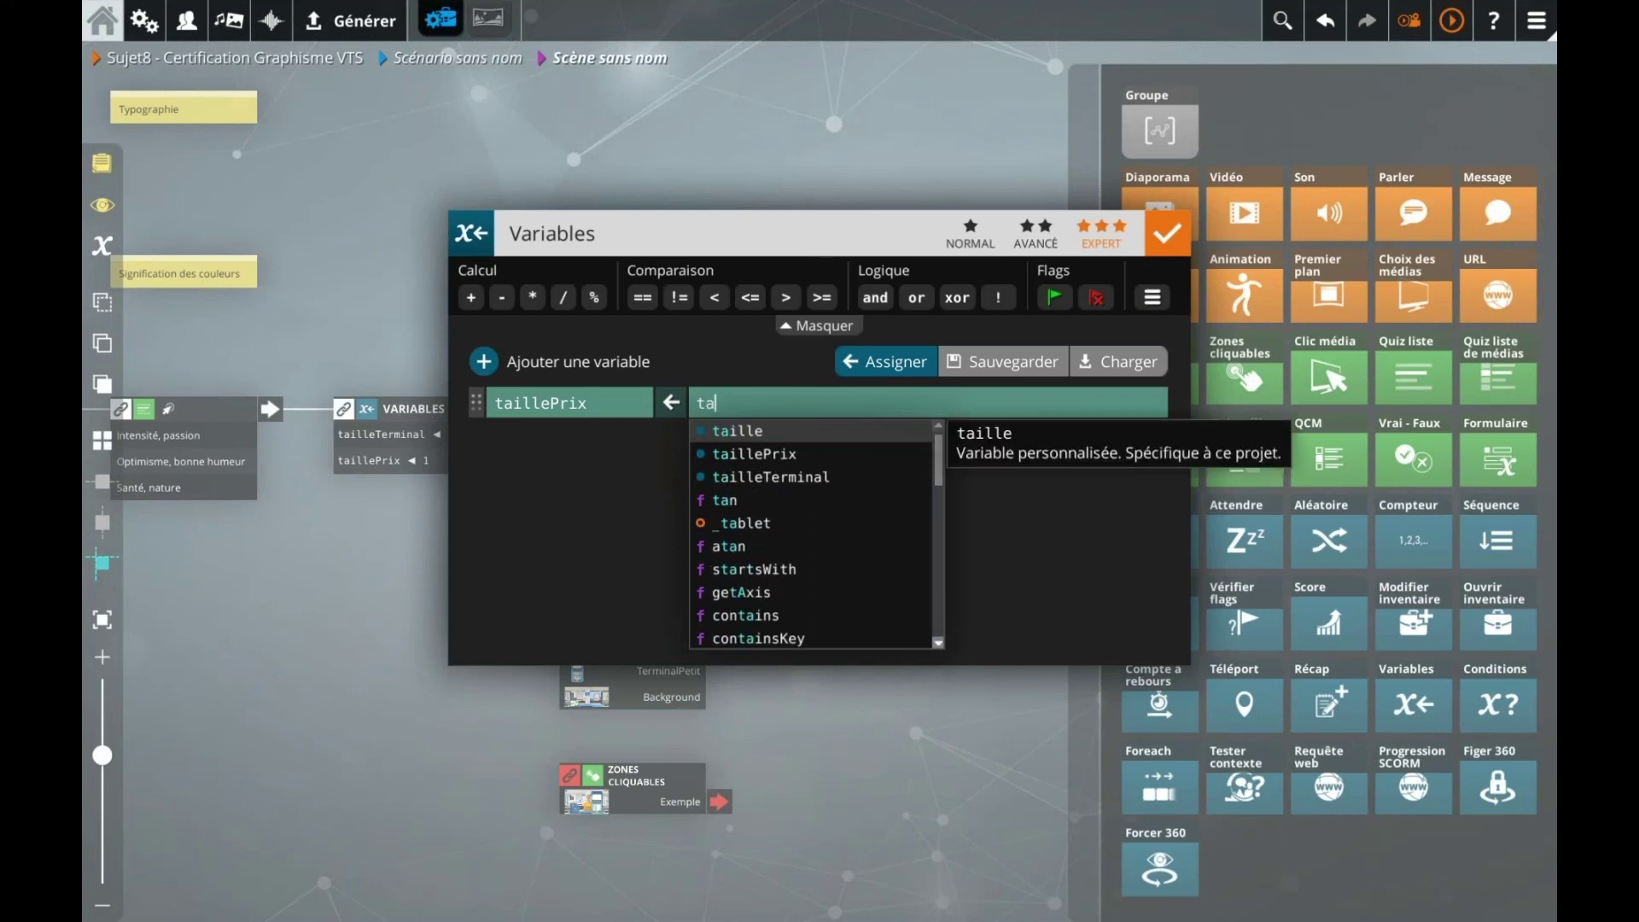
key(Down)
key(Return)
text(+ )
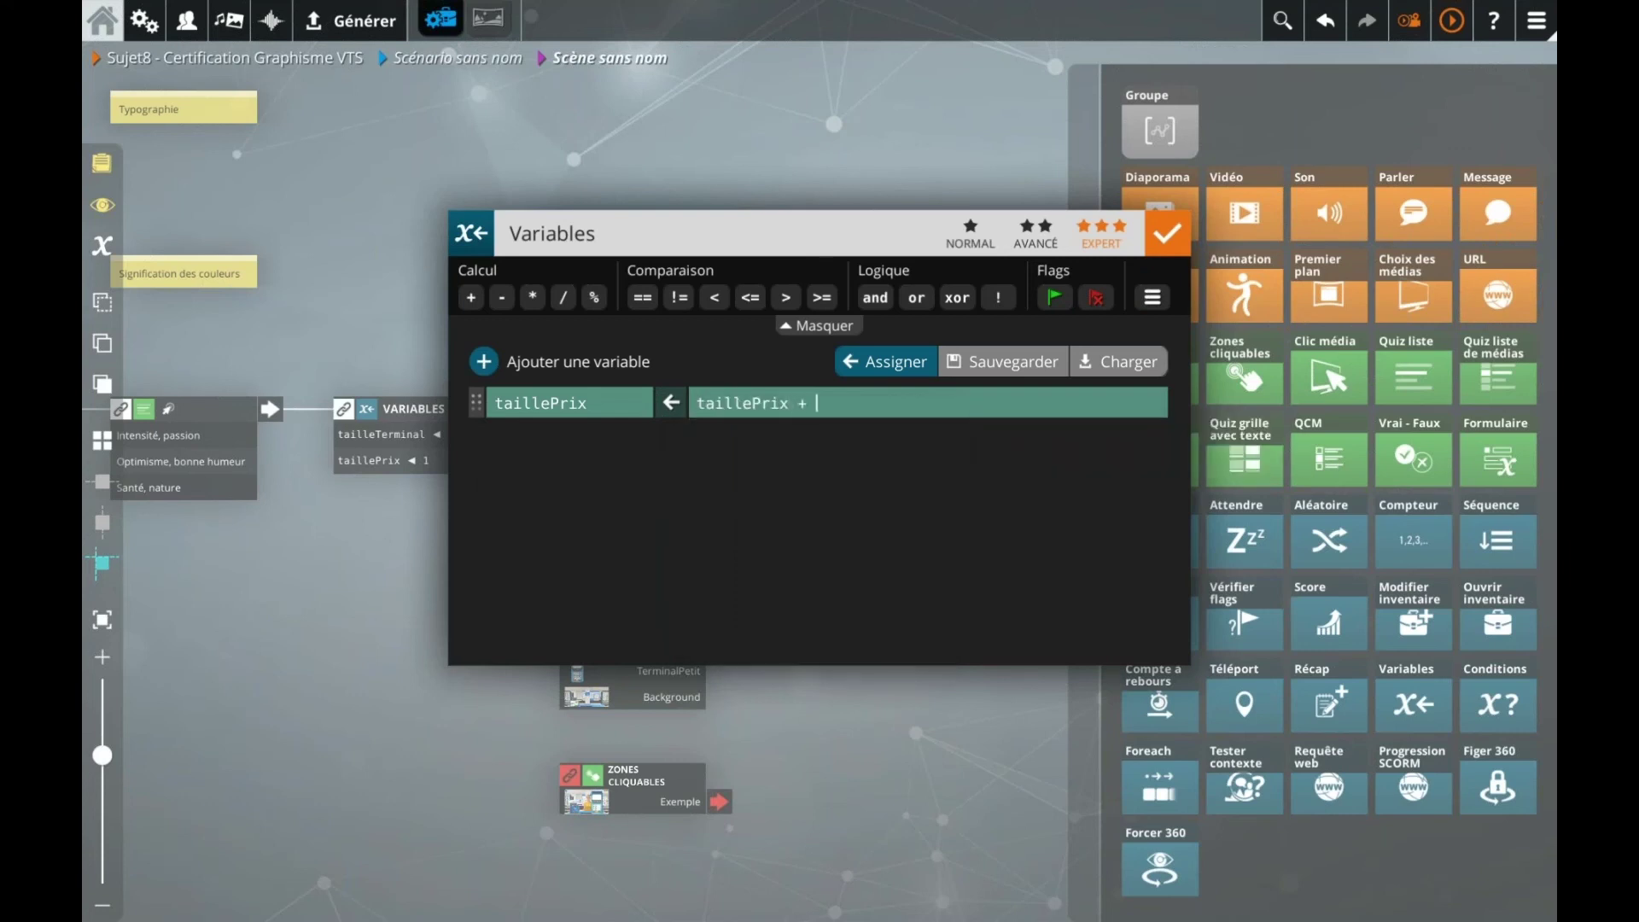
text(1)
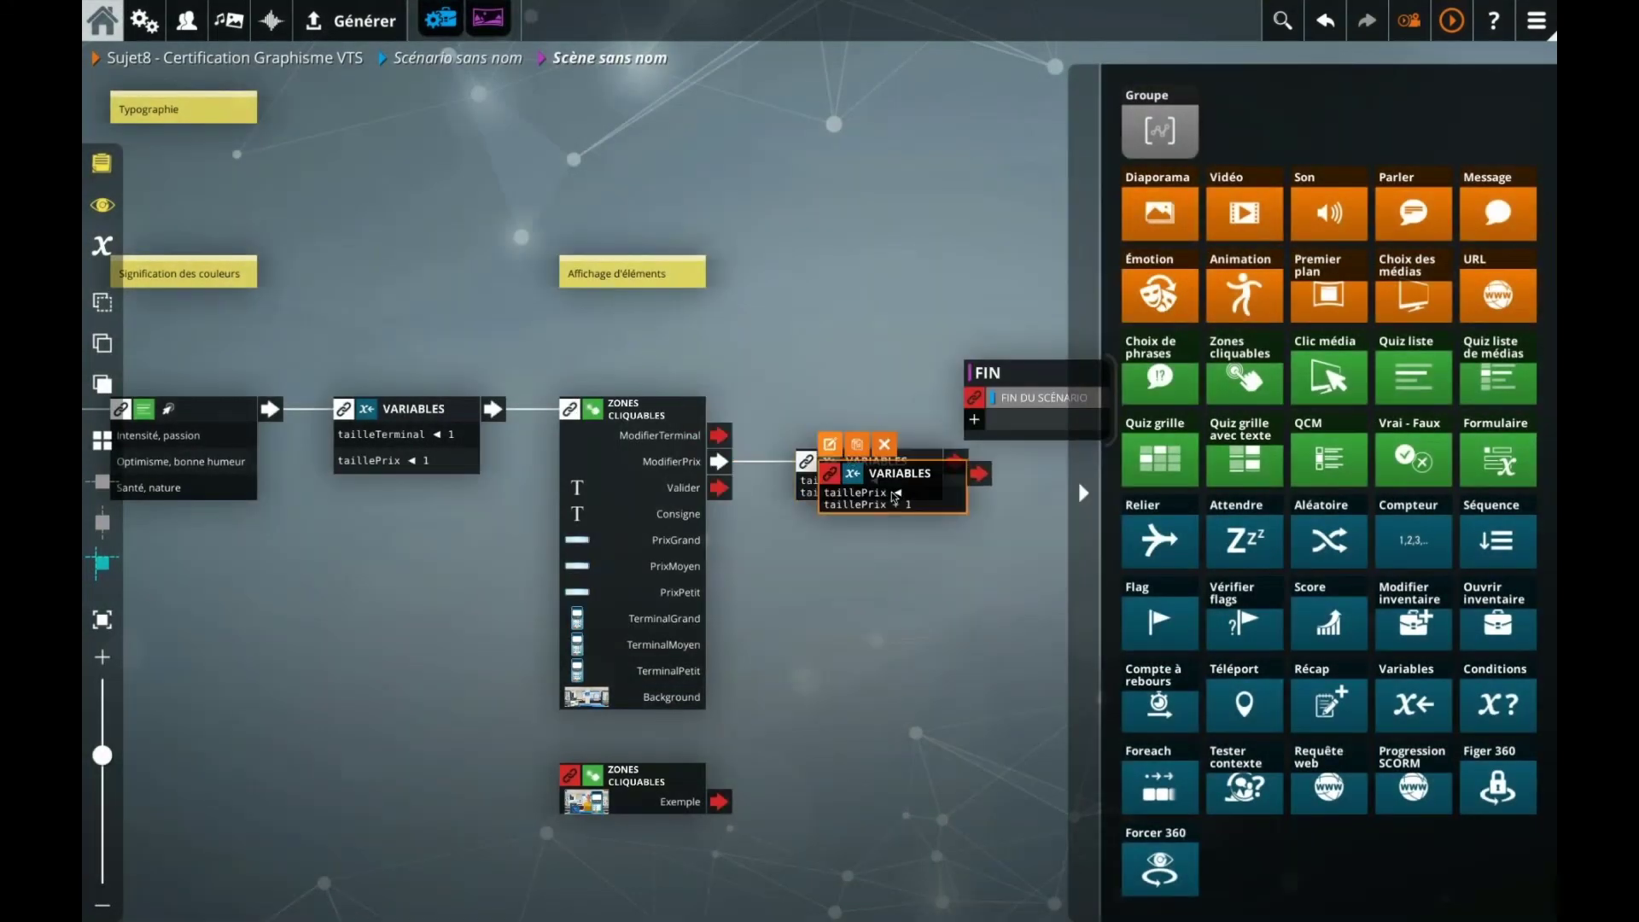
Step: Place the copied Variables block above the taillePrix one and connect the ModifierTerminal output to it
drag(894, 495, 871, 424)
drag(720, 435, 806, 401)
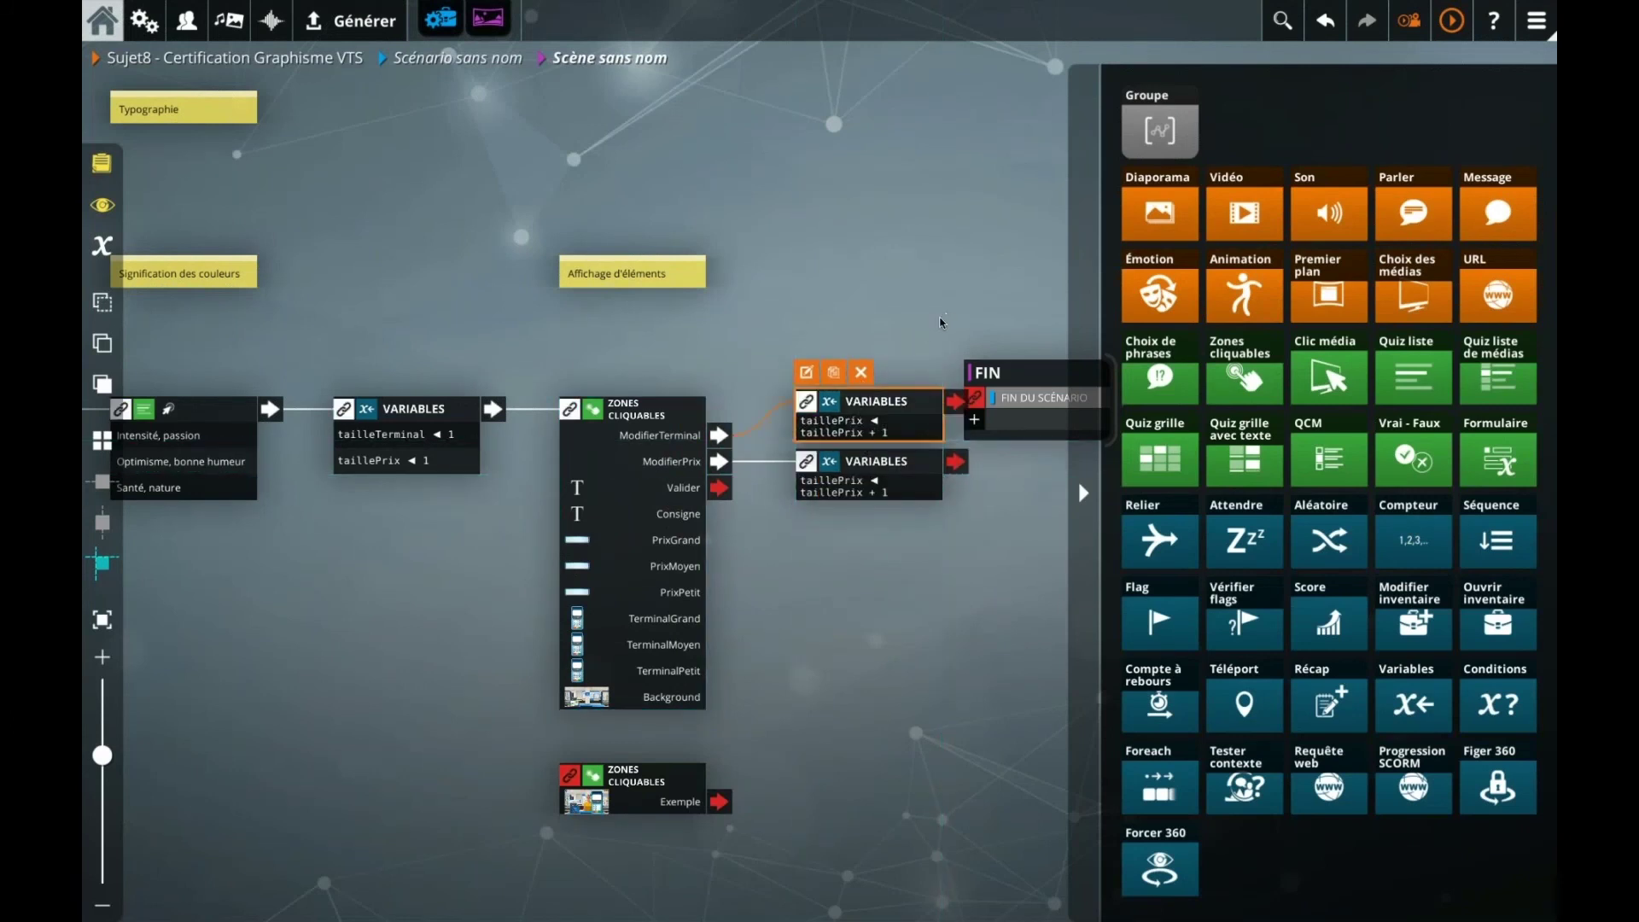
drag(942, 322, 841, 323)
Step: Set the assigned value in the ModifierTerminal Variables block to tailleTerminal + 1
double_click(772, 423)
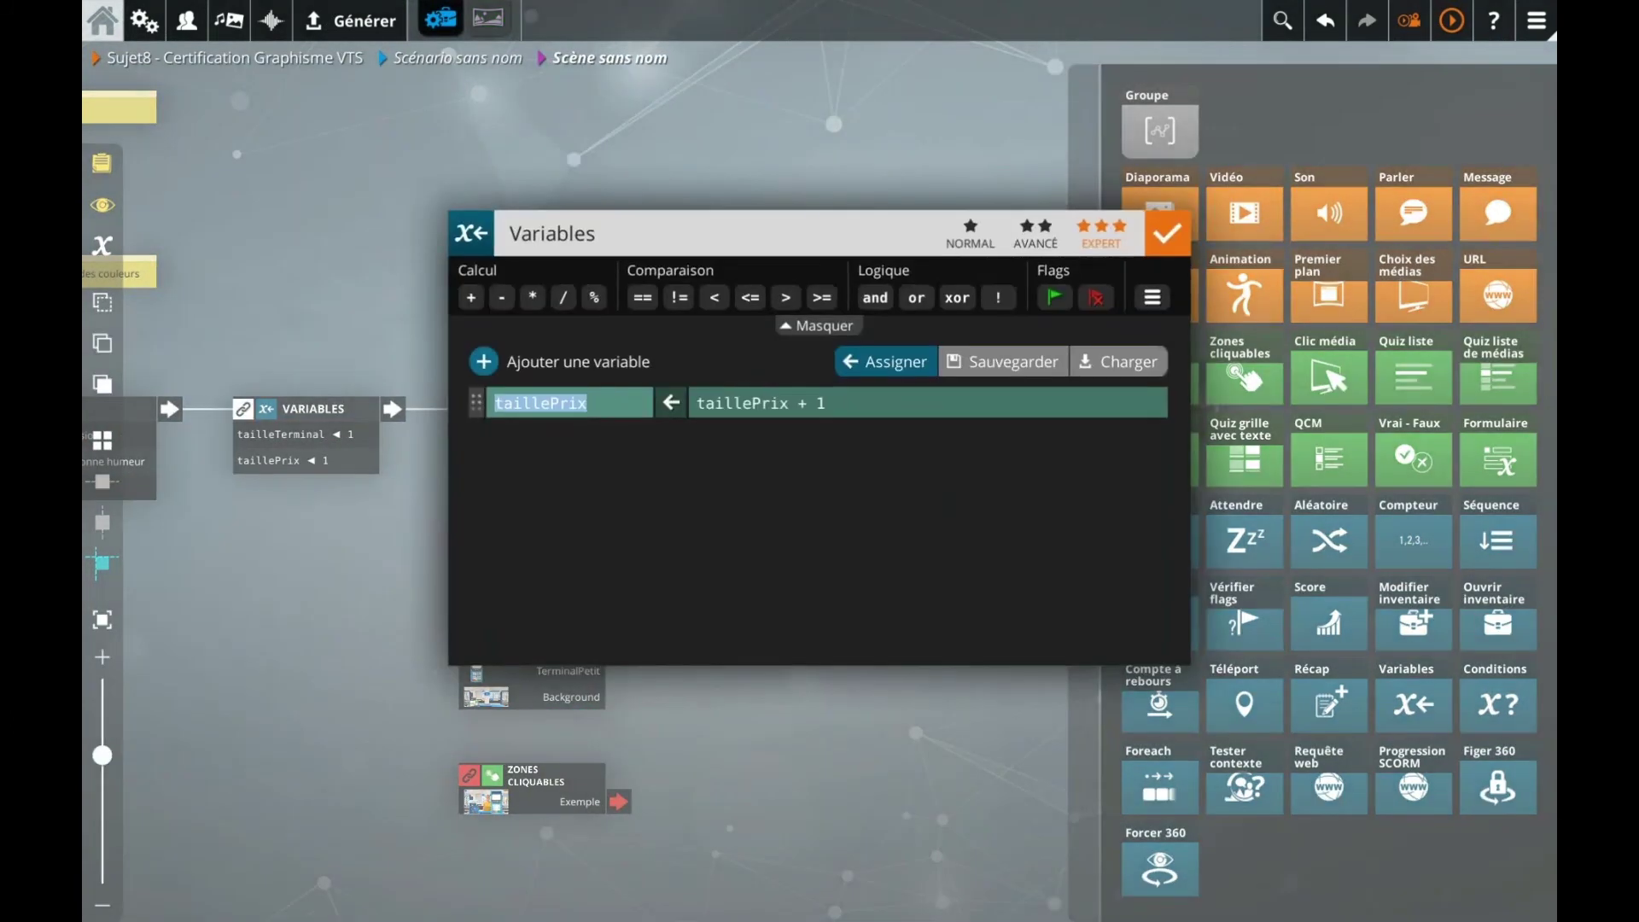
text(taillePrix)
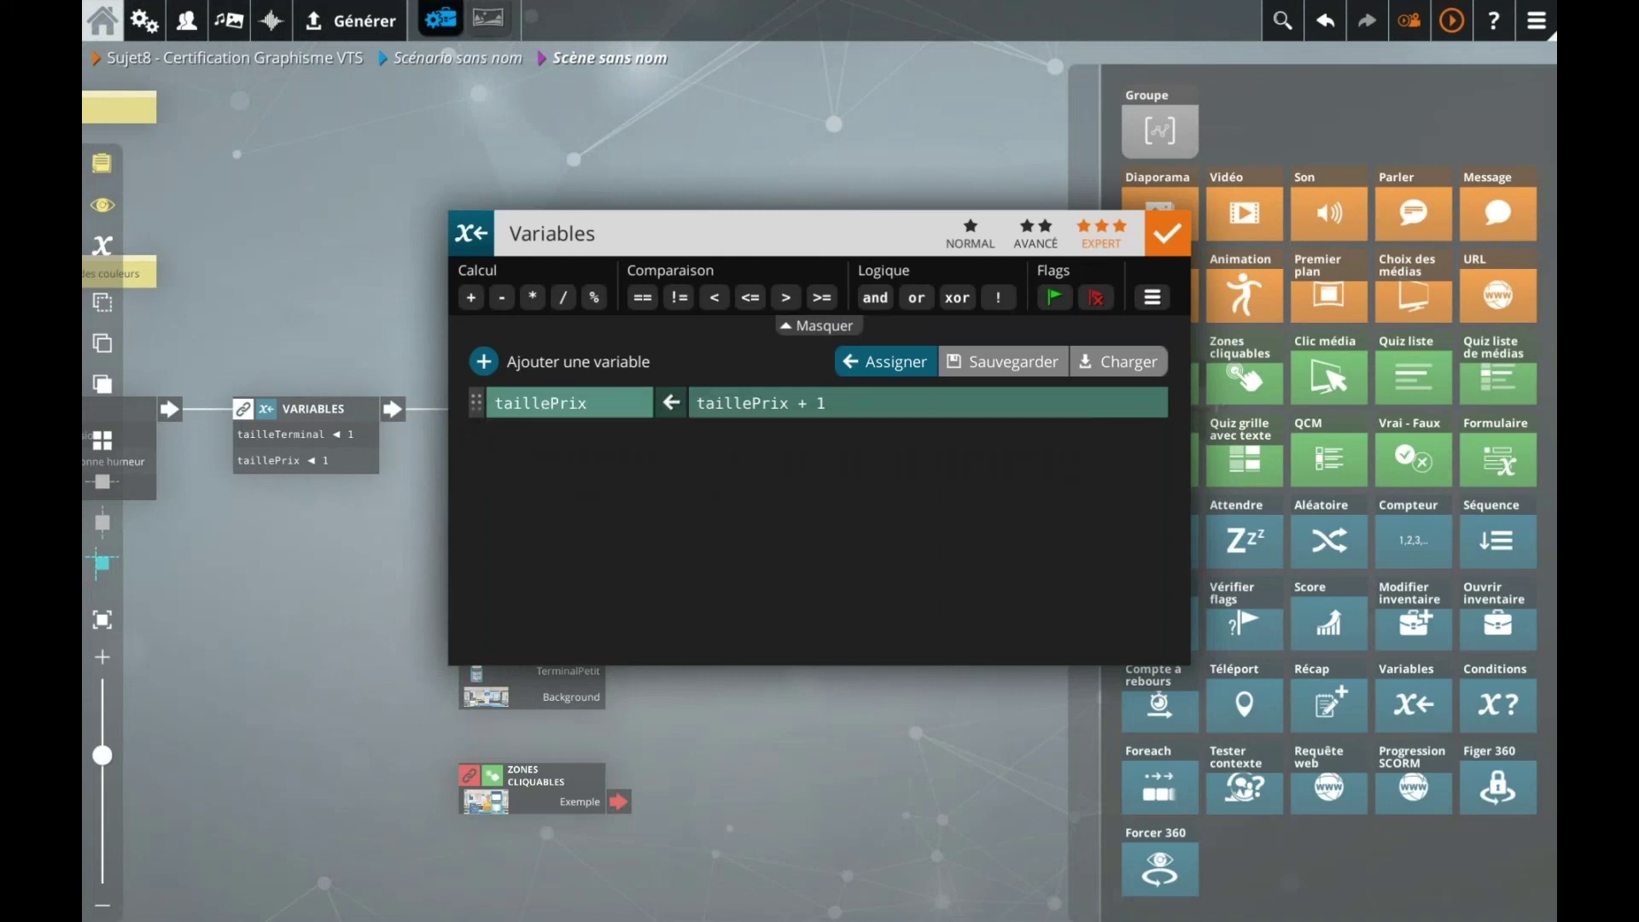
click(928, 402)
text(taill)
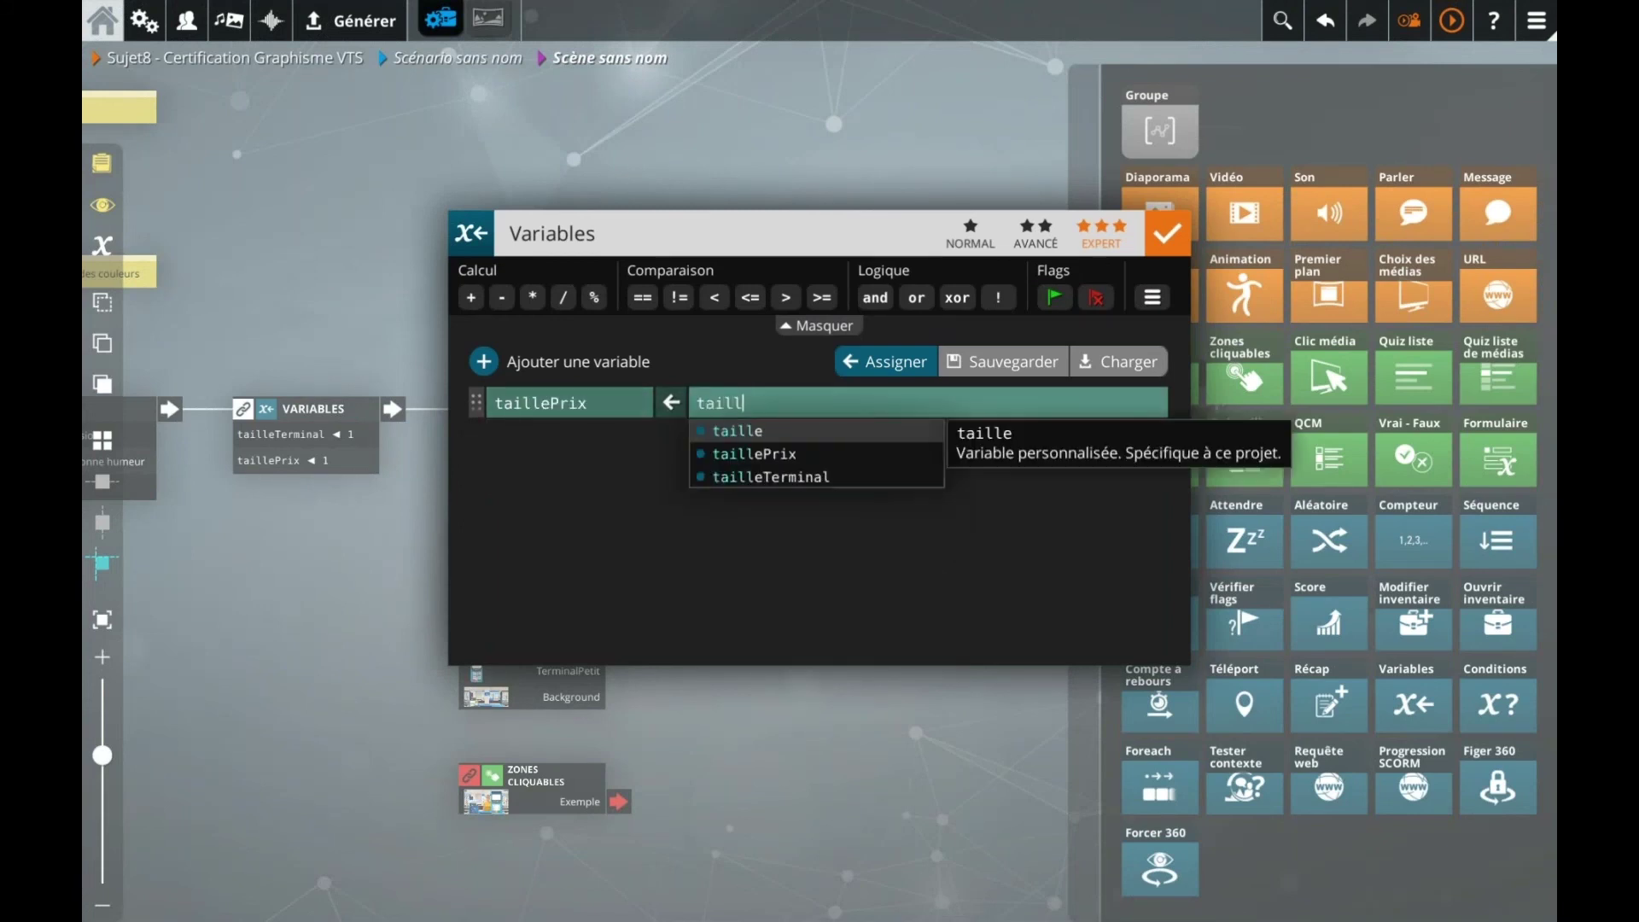
key(Down)
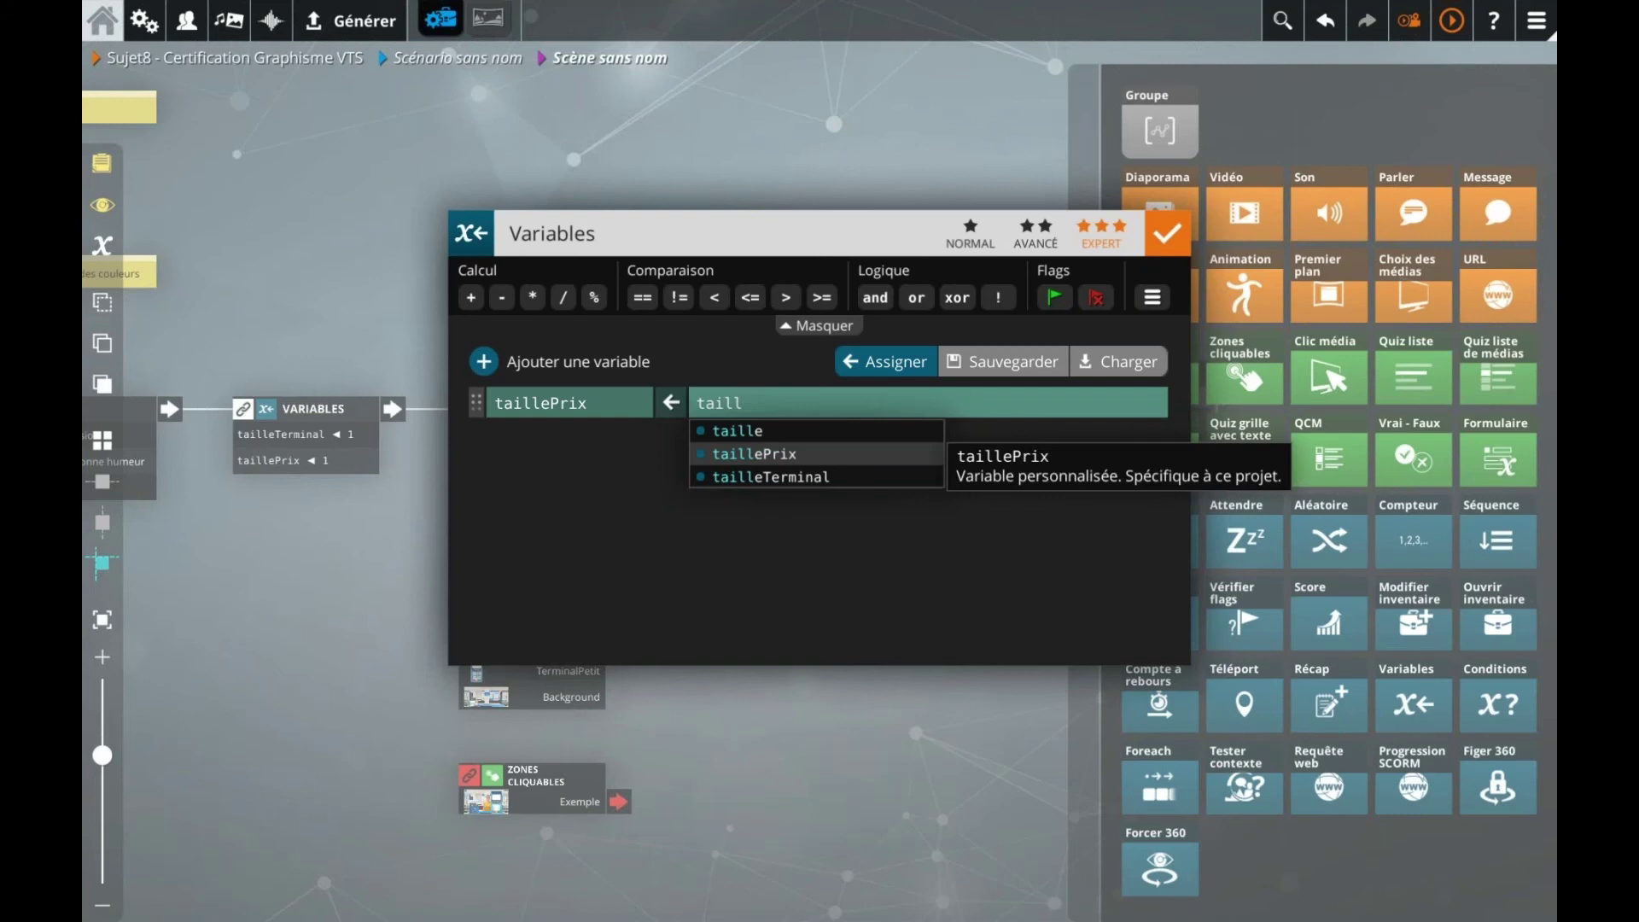
key(Down)
key(Return)
key(shift+End)
text(+ 1)
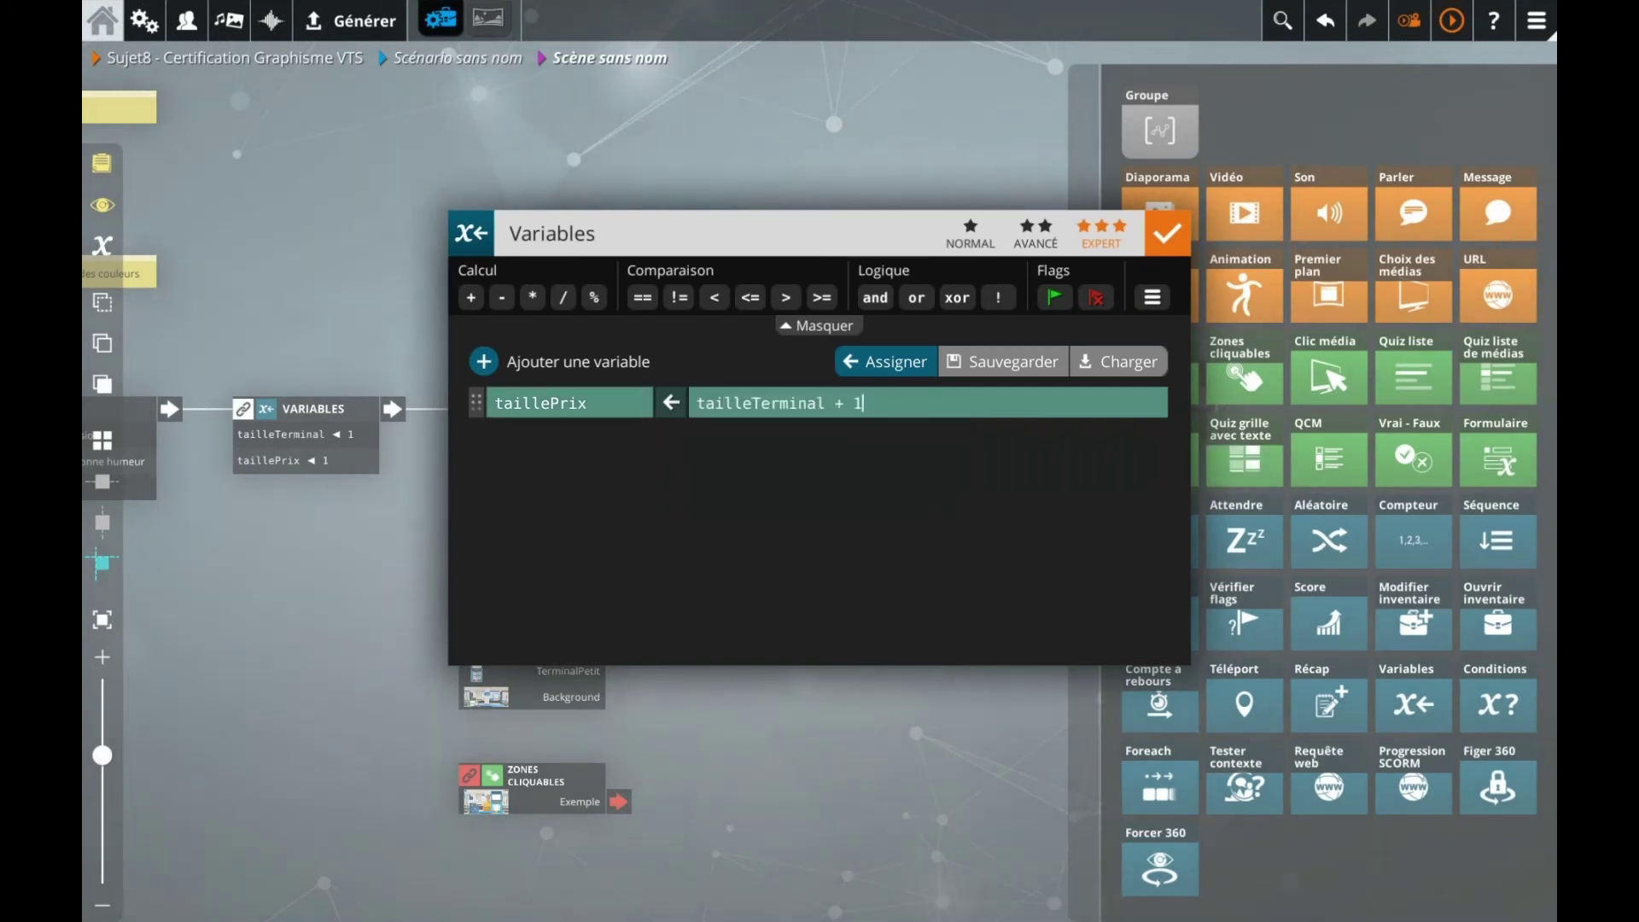
Step: Change the assigned variable in this block to tailleTerminal and close the Variables editor
click(563, 402)
text(tailleP)
key(BackSpace)
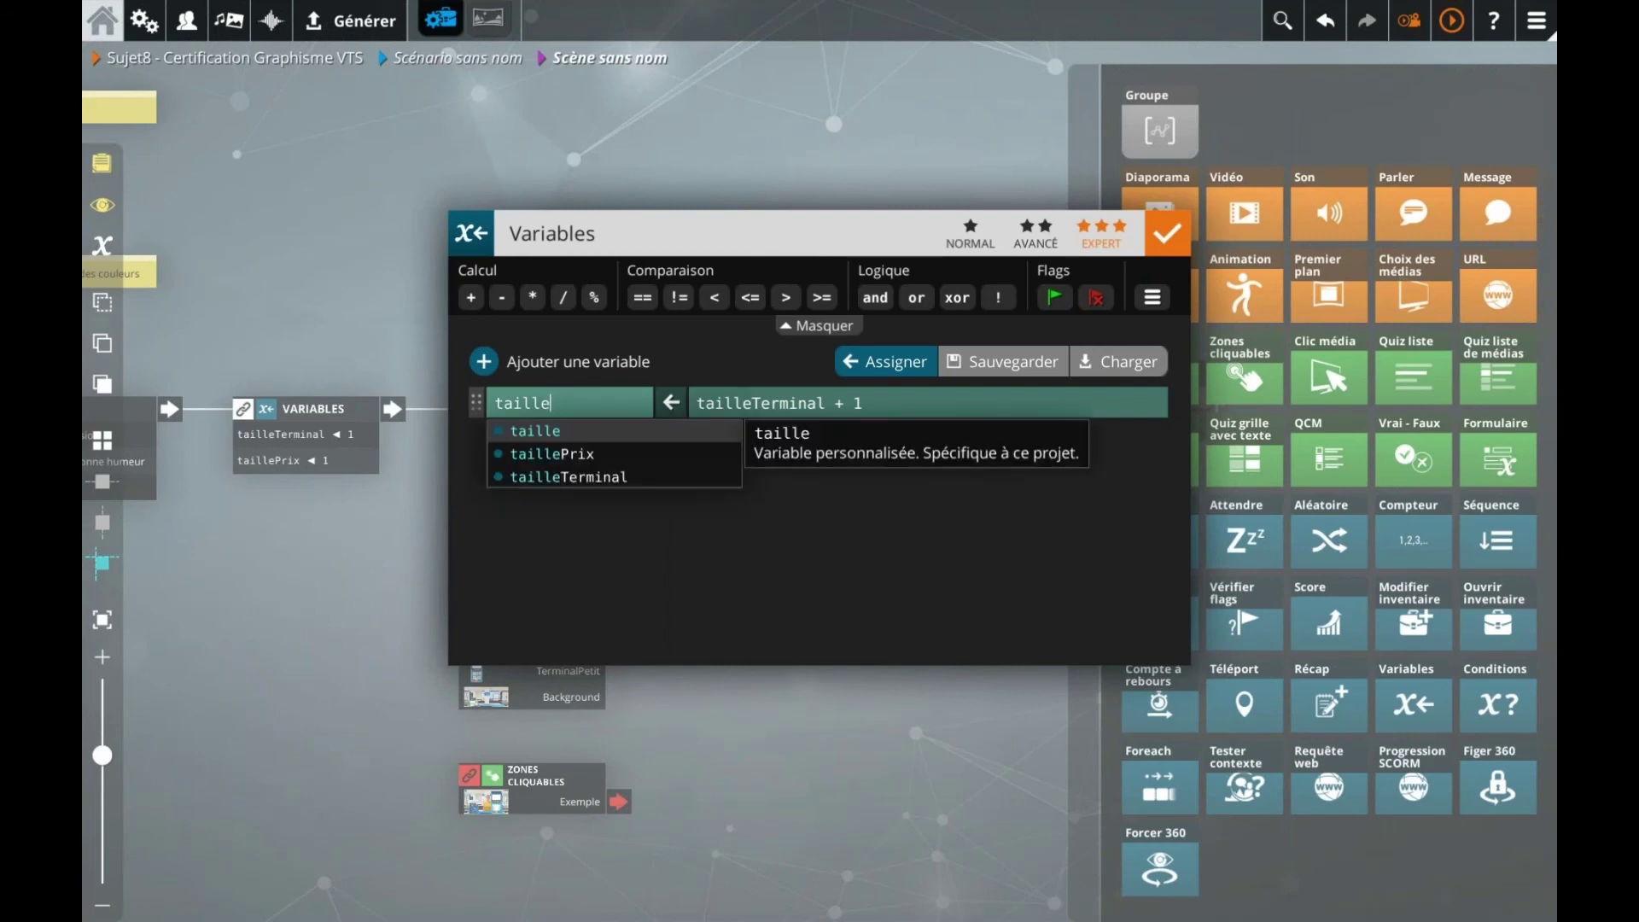
click(566, 474)
click(428, 605)
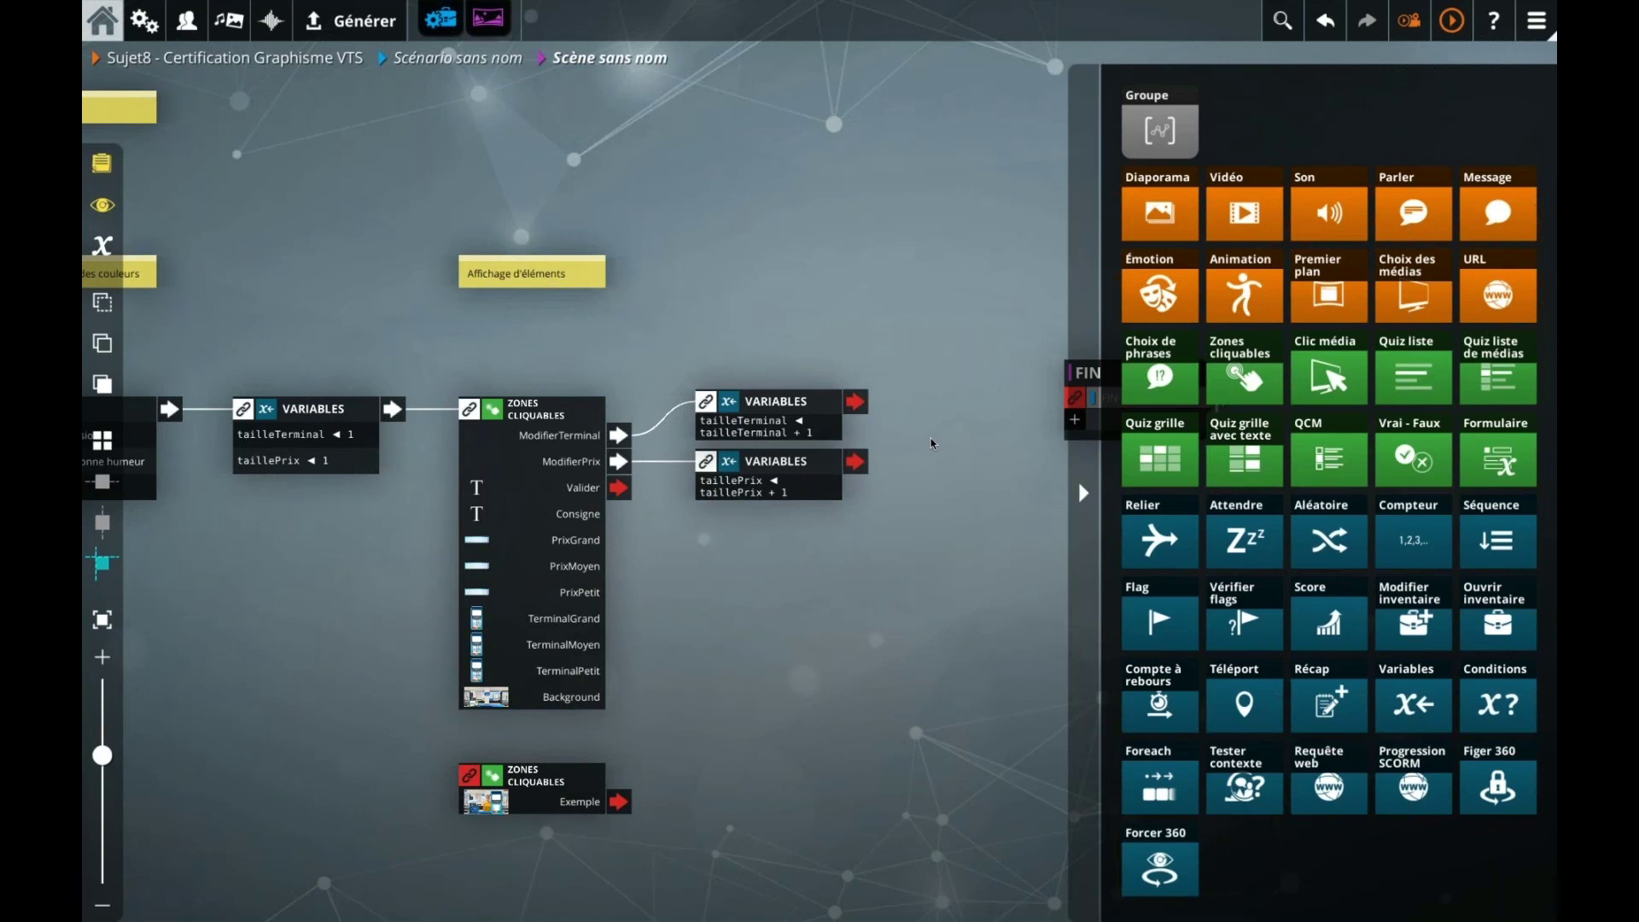
Step: Change the tailleTerminal formula to (tailleTerminal + 1) % 4 in the ModifierTerminal Variables block
double_click(765, 426)
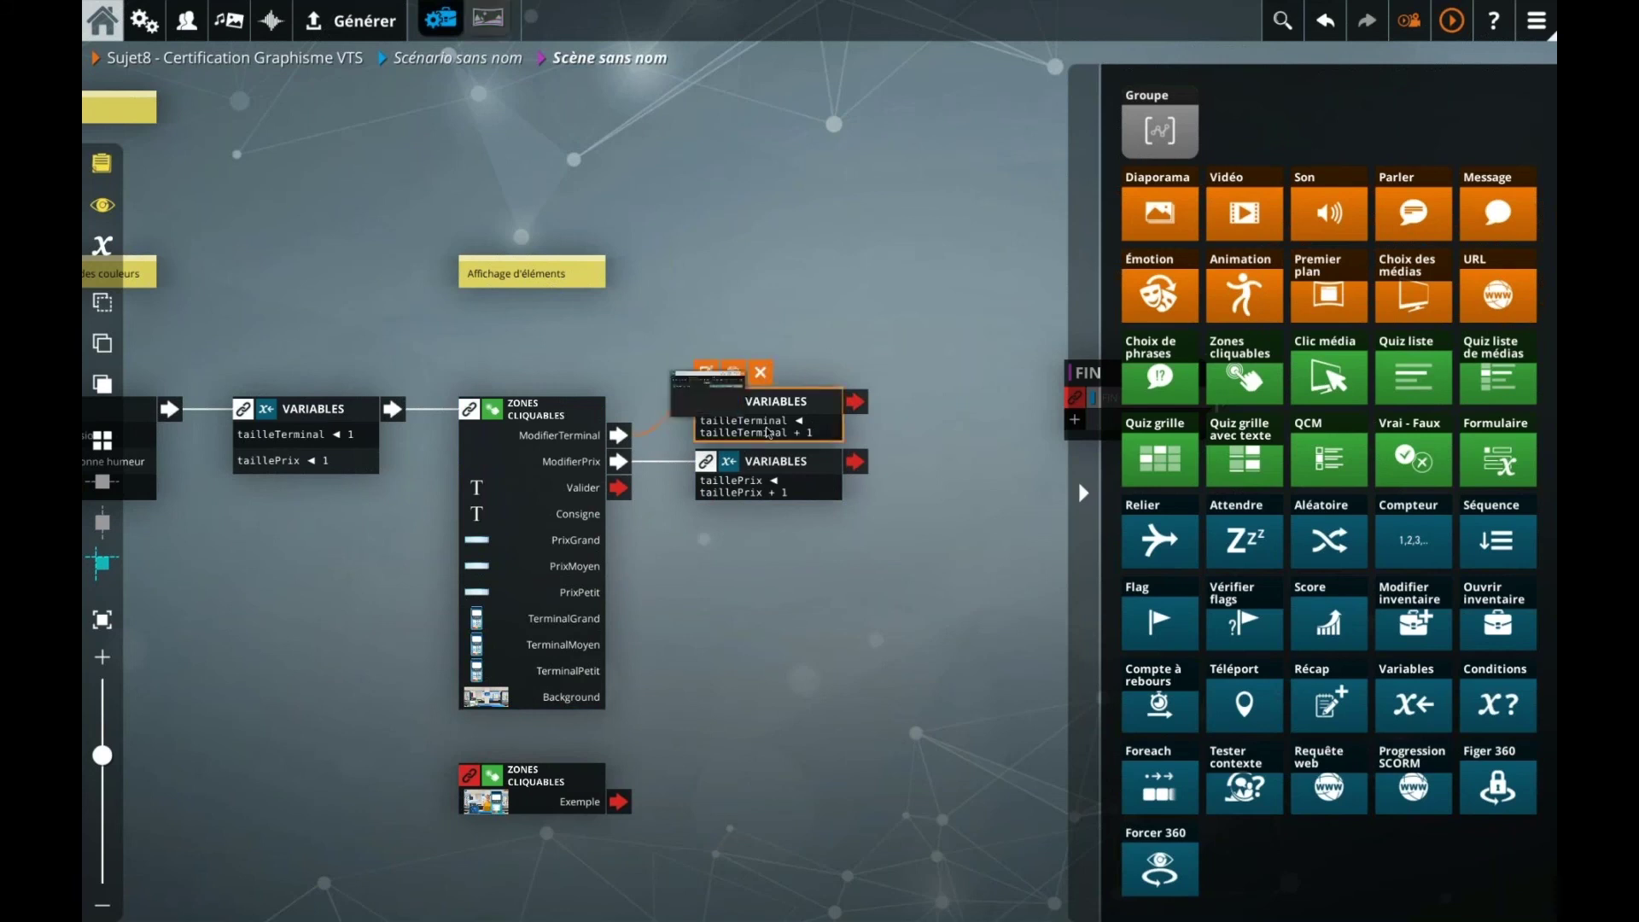
click(902, 401)
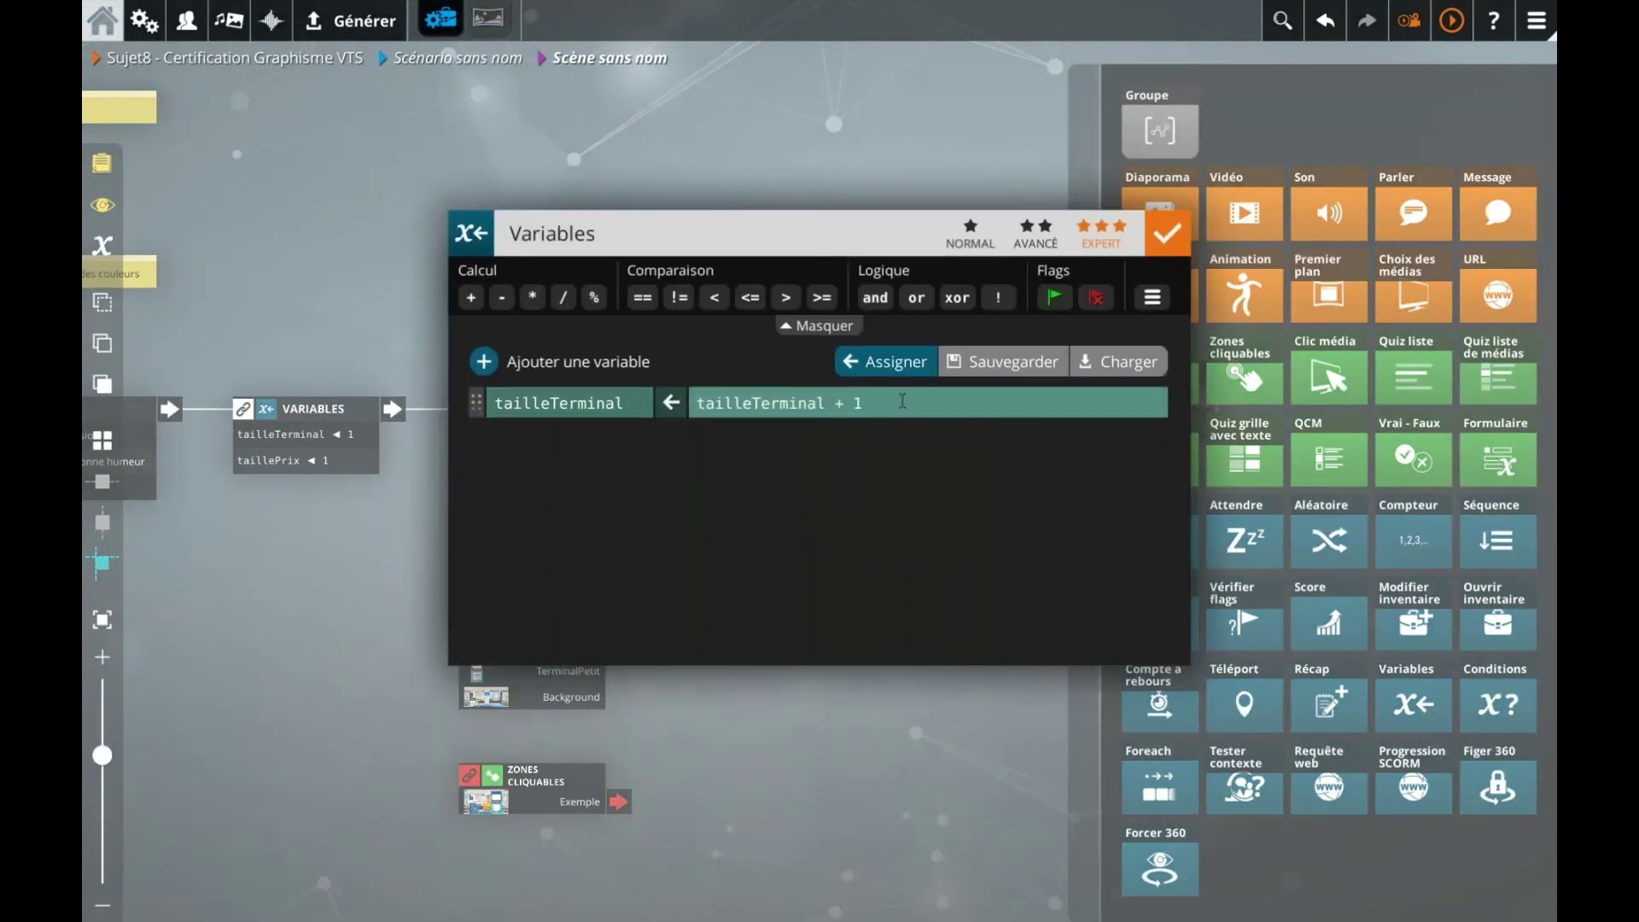
text(()
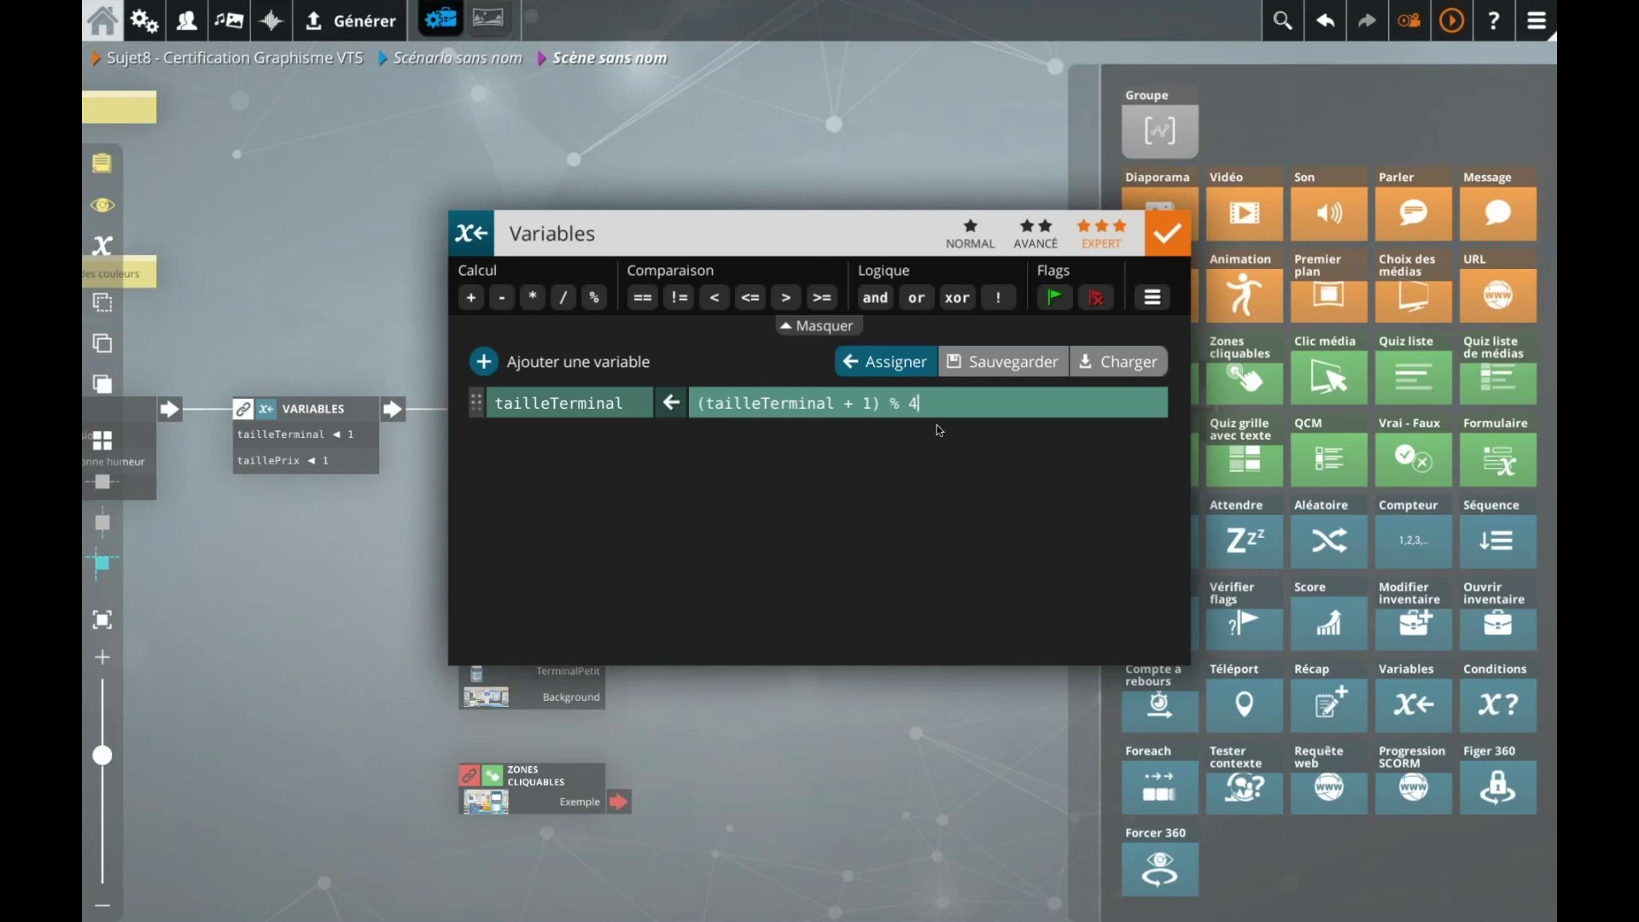
drag(934, 405, 697, 403)
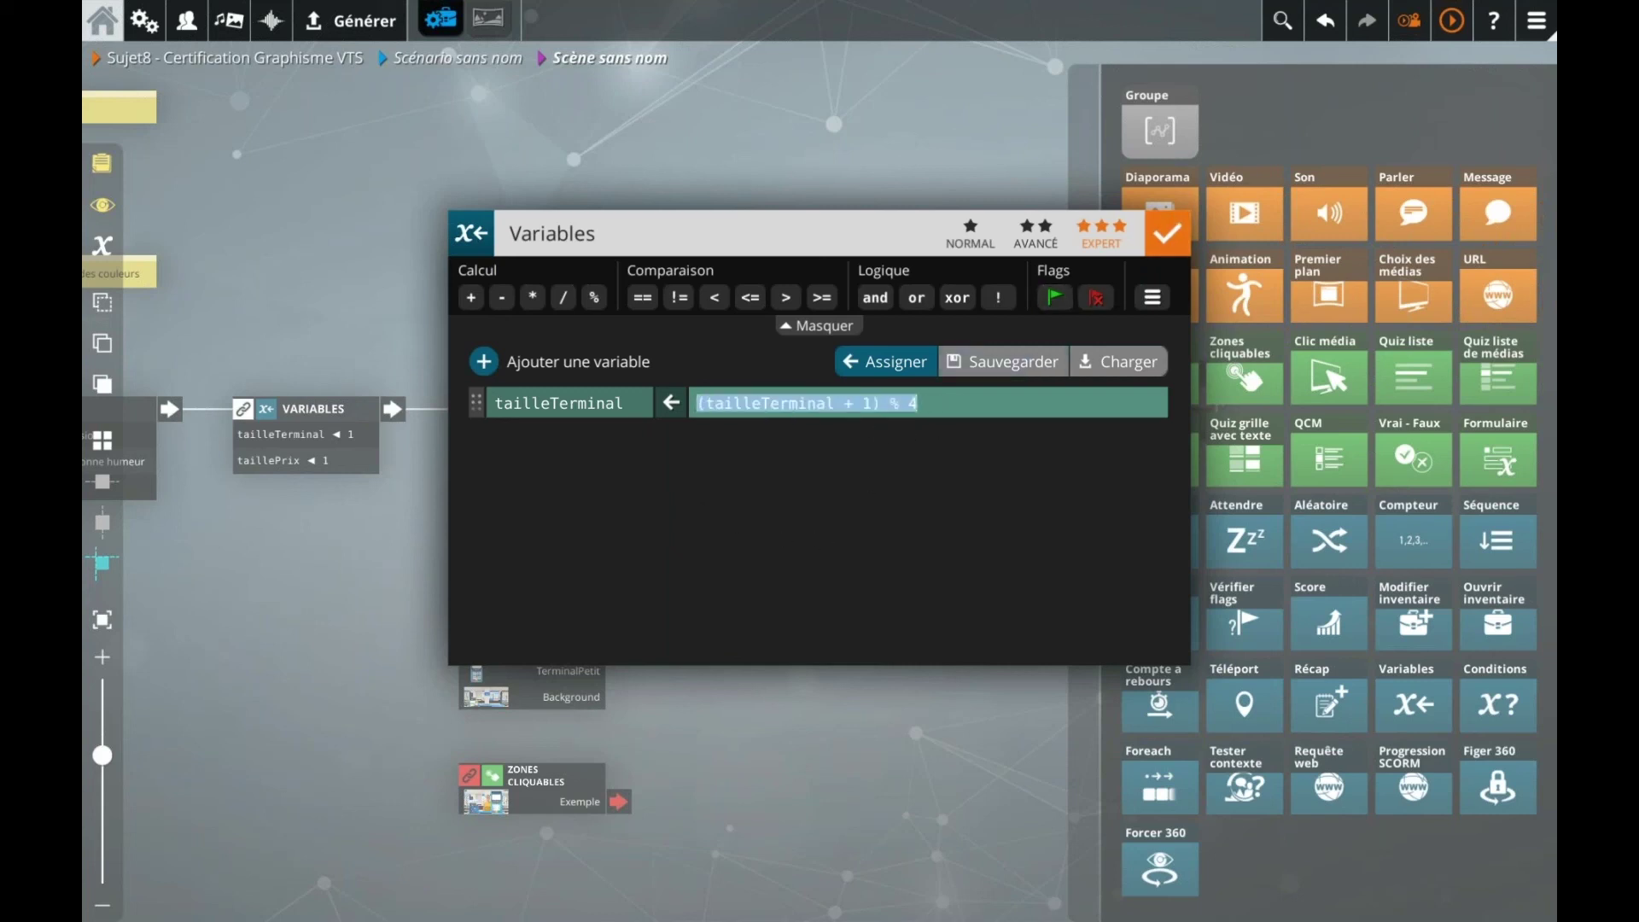
click(793, 513)
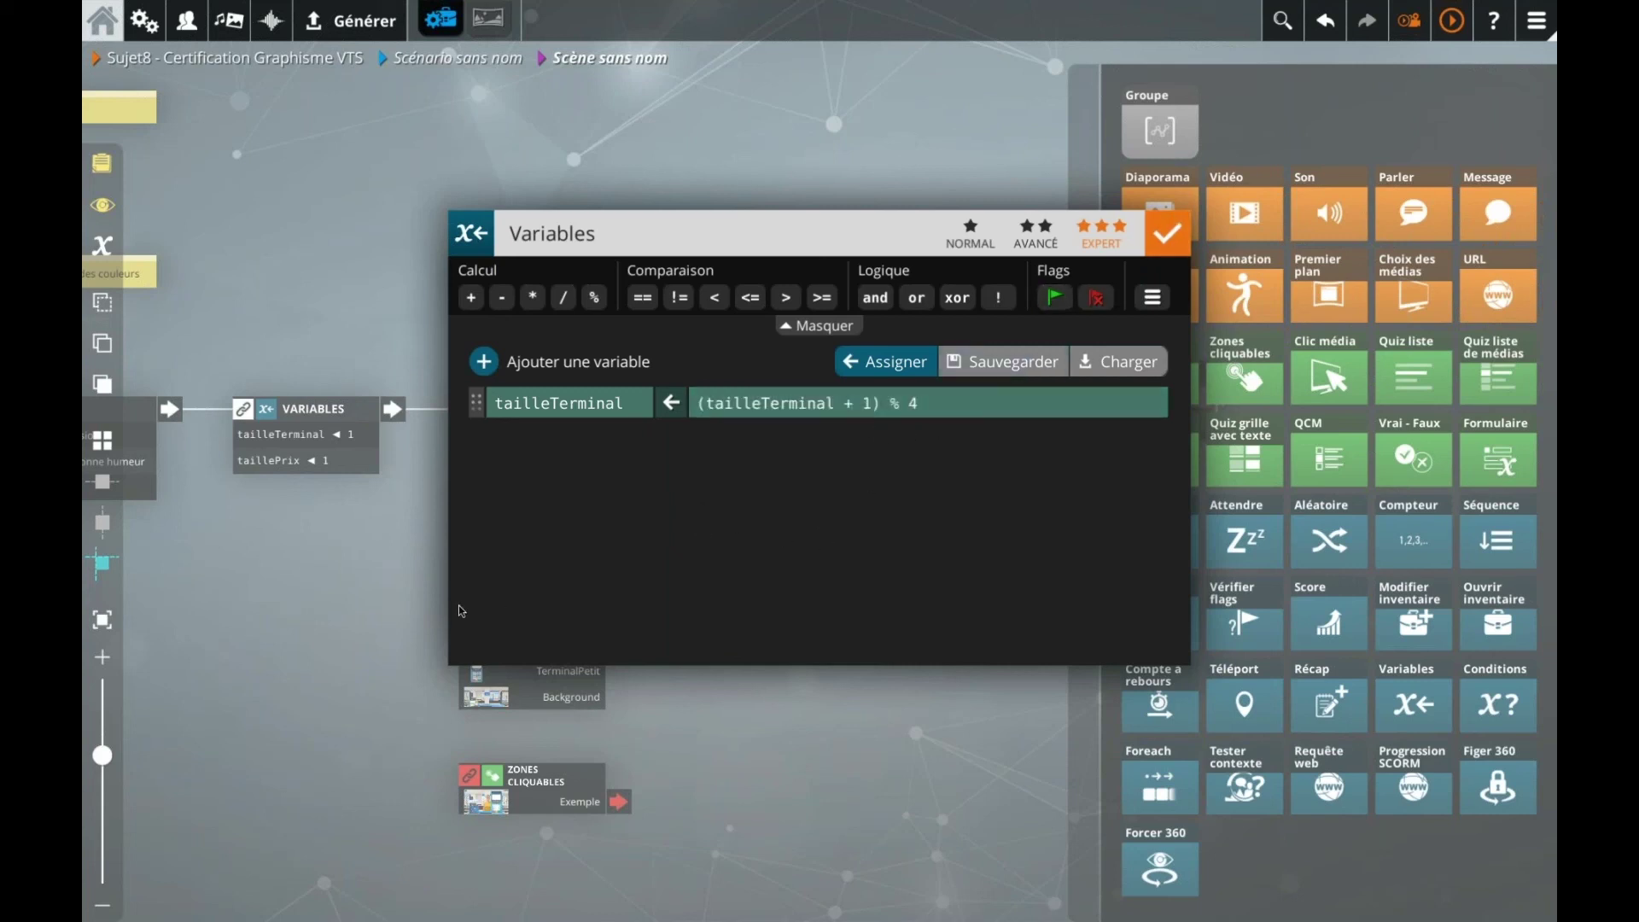
click(410, 608)
Step: Change the taillePrix formula to (taillePrix + 1) % 4 in the ModifierPrix Variables block
double_click(756, 397)
click(710, 409)
key(Home)
text(()
click(813, 403)
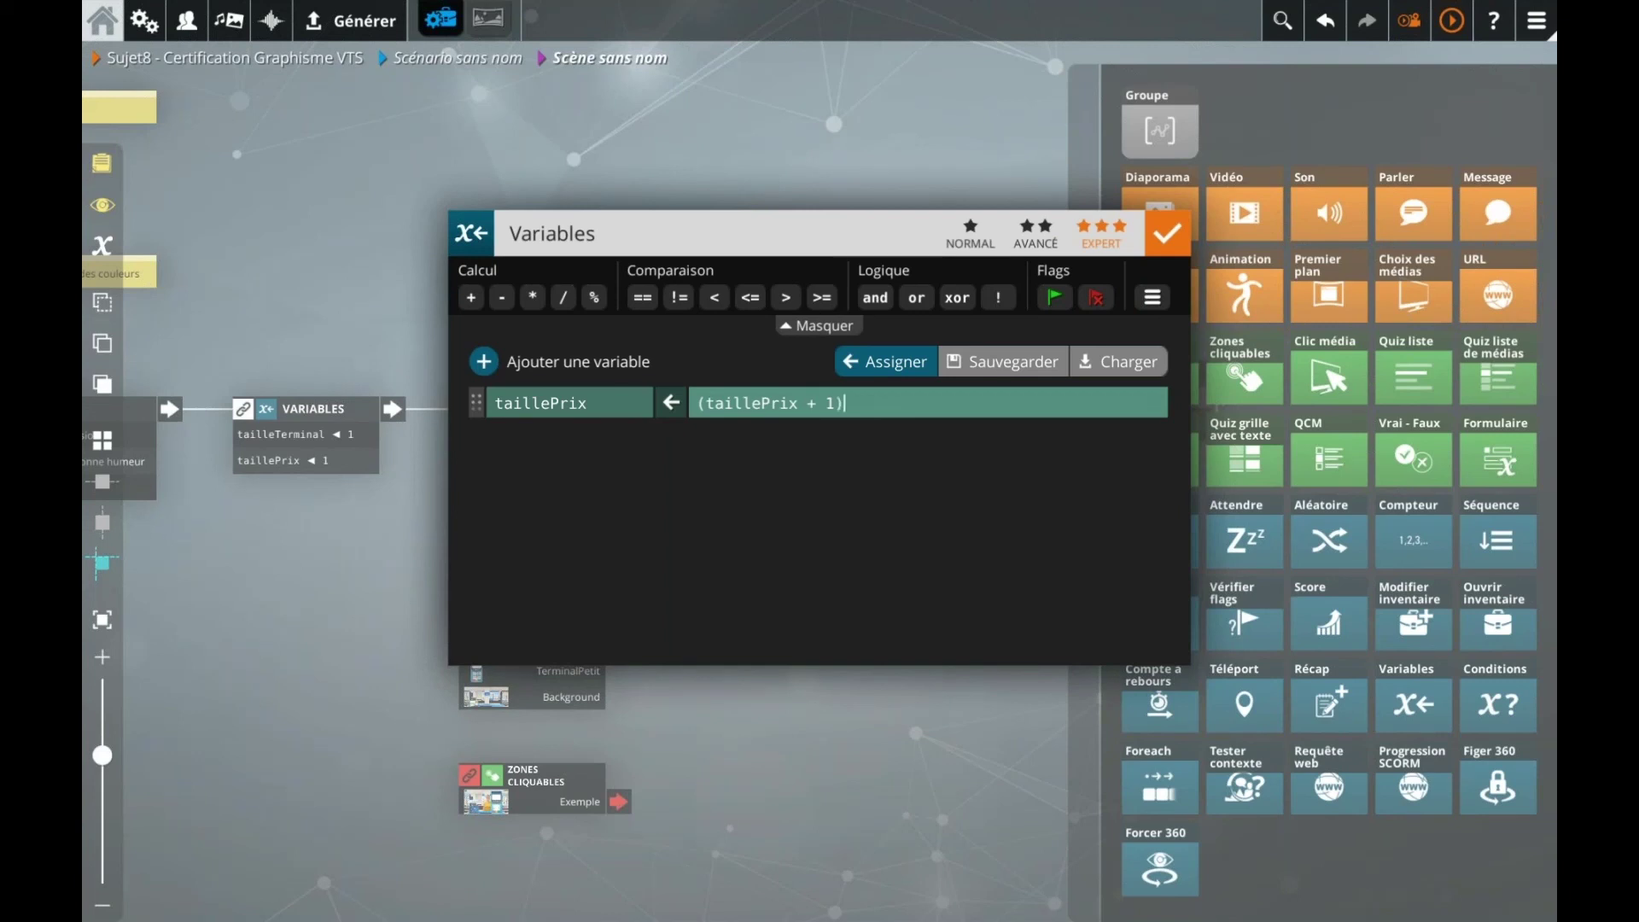
click(376, 568)
Step: Set the modulo divisor in the taillePrix formula to 3, giving (taillePrix + 1) % 3
click(805, 485)
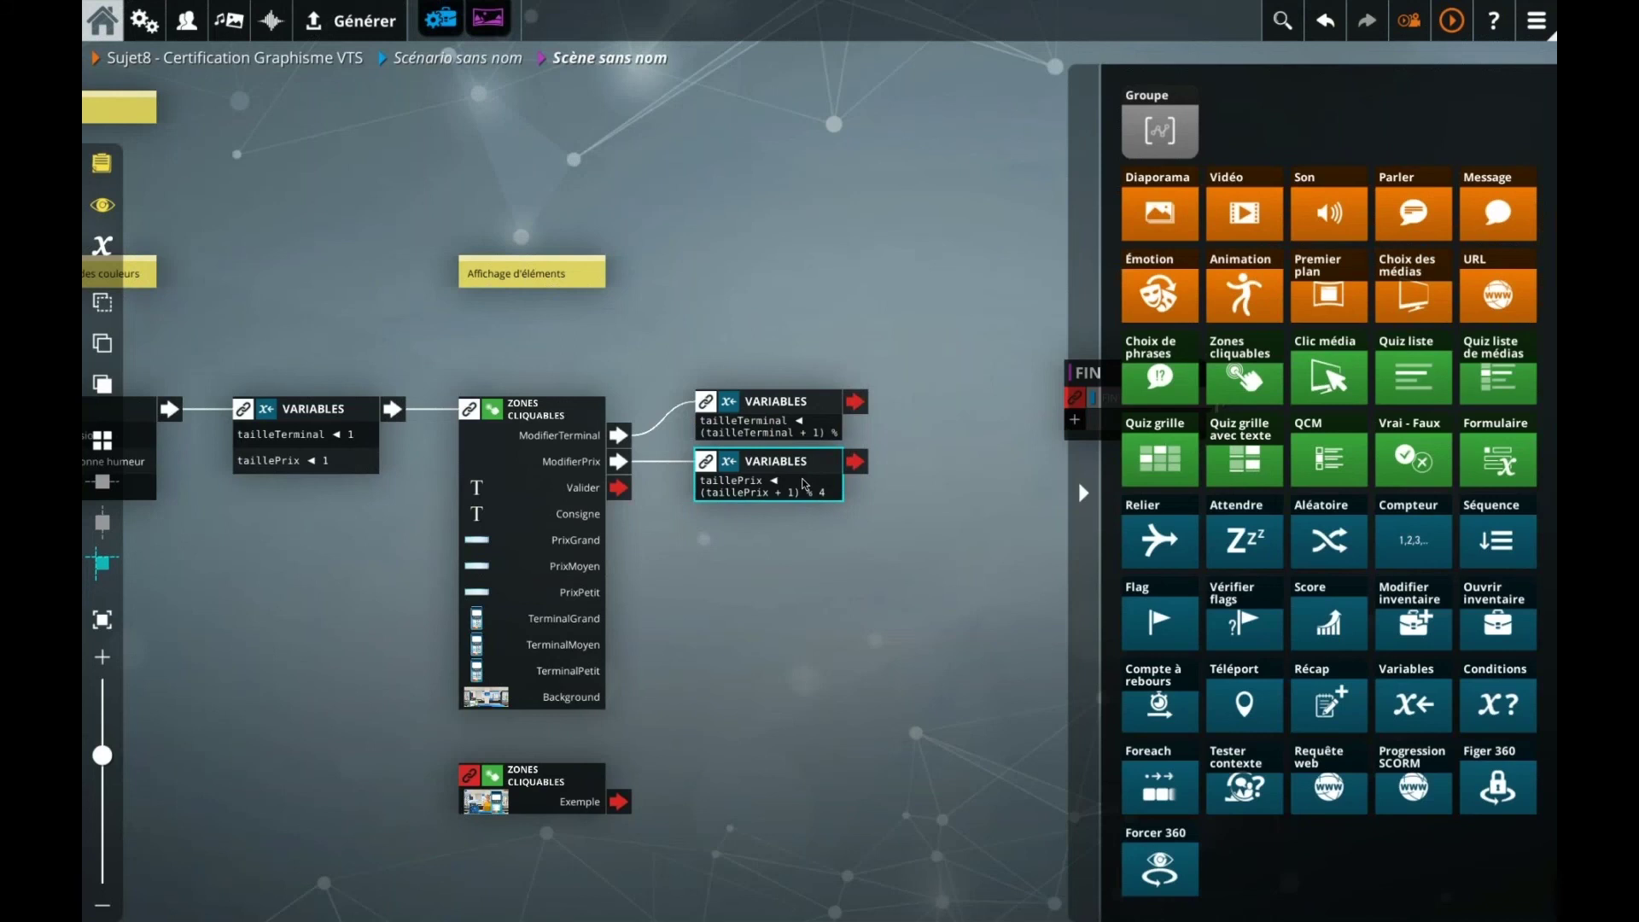
double_click(804, 485)
triple_click(847, 403)
drag(844, 404, 913, 405)
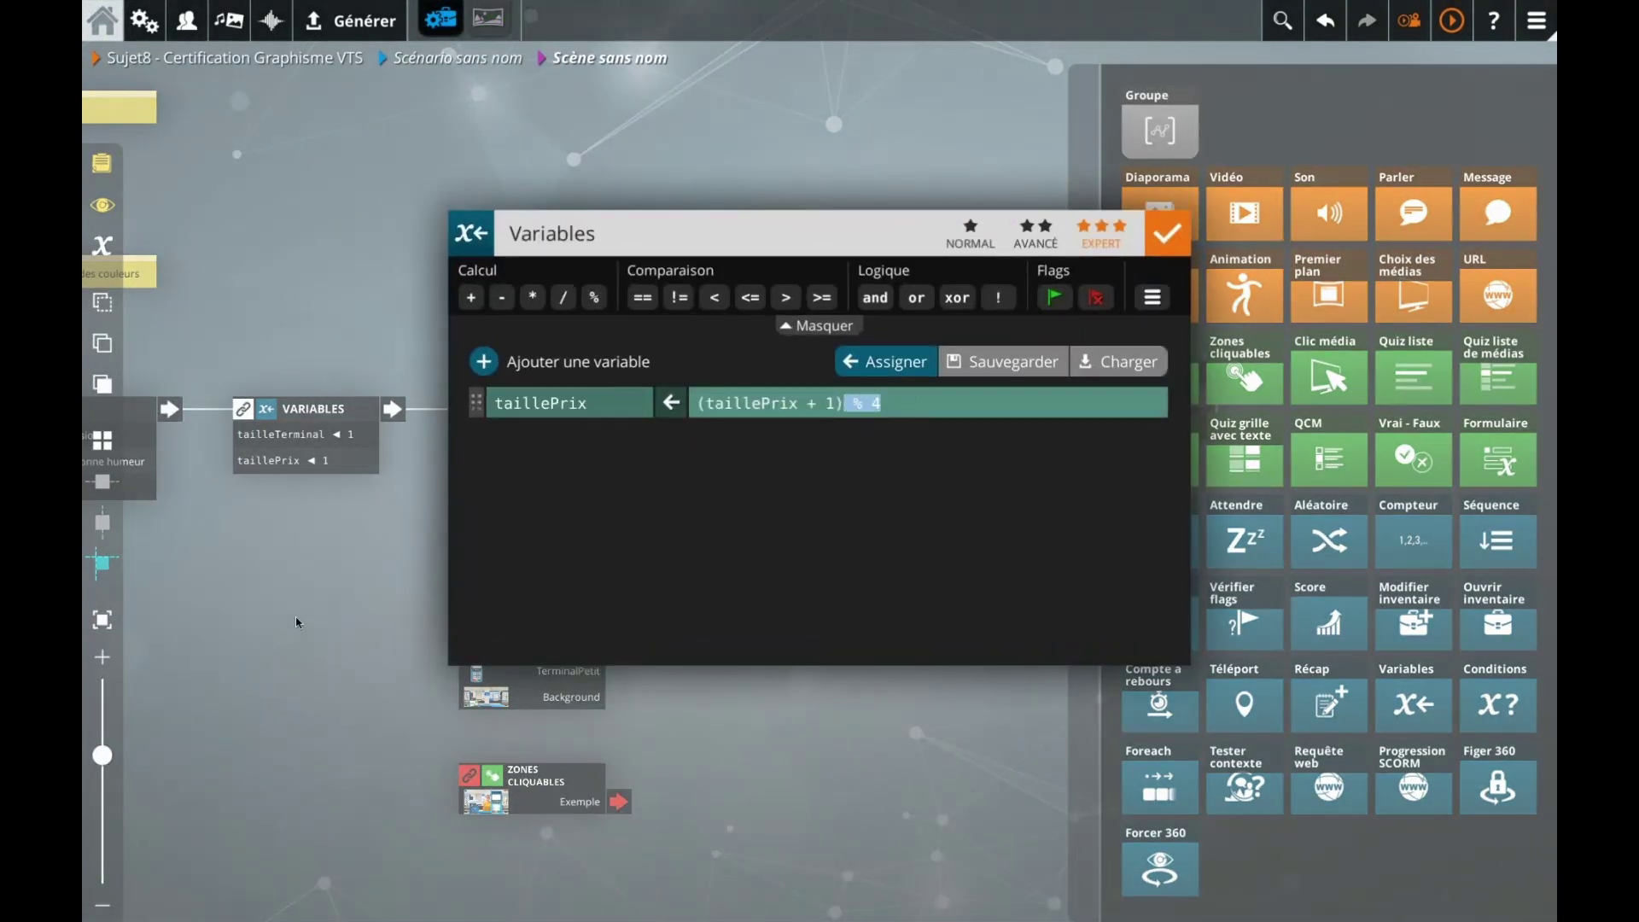
click(296, 622)
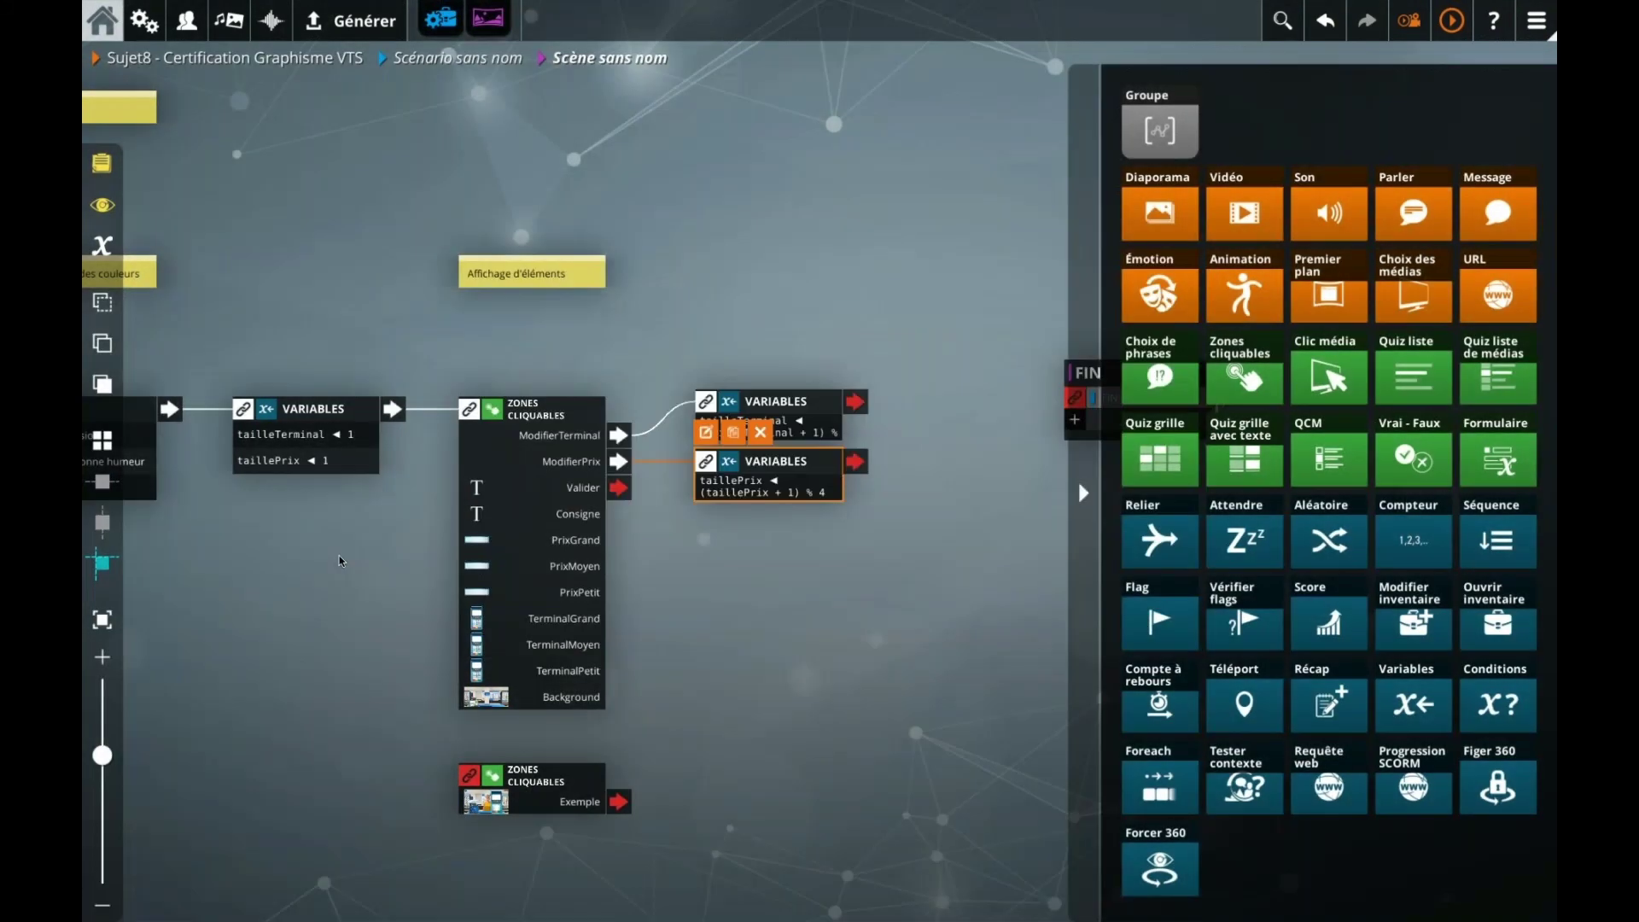
double_click(784, 480)
click(875, 402)
text(3)
key(Return)
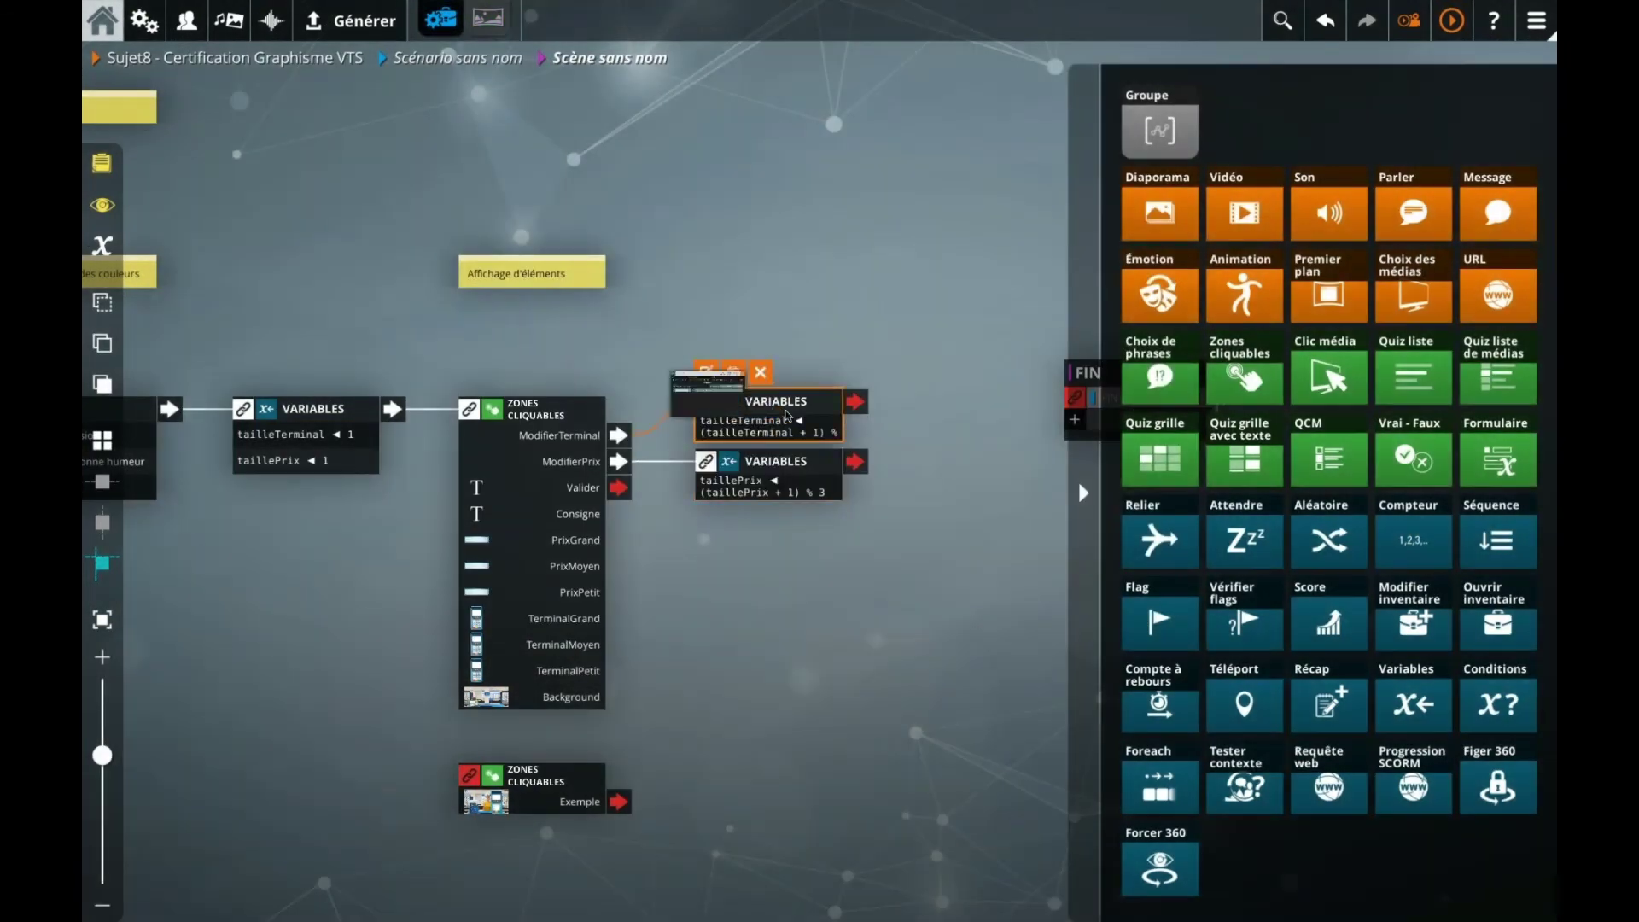
Step: Set the modulo divisor in the tailleTerminal formula to 3, giving (tailleTerminal + 1) % 3
double_click(786, 416)
click(854, 402)
key(End)
key(BackSpace)
text(3)
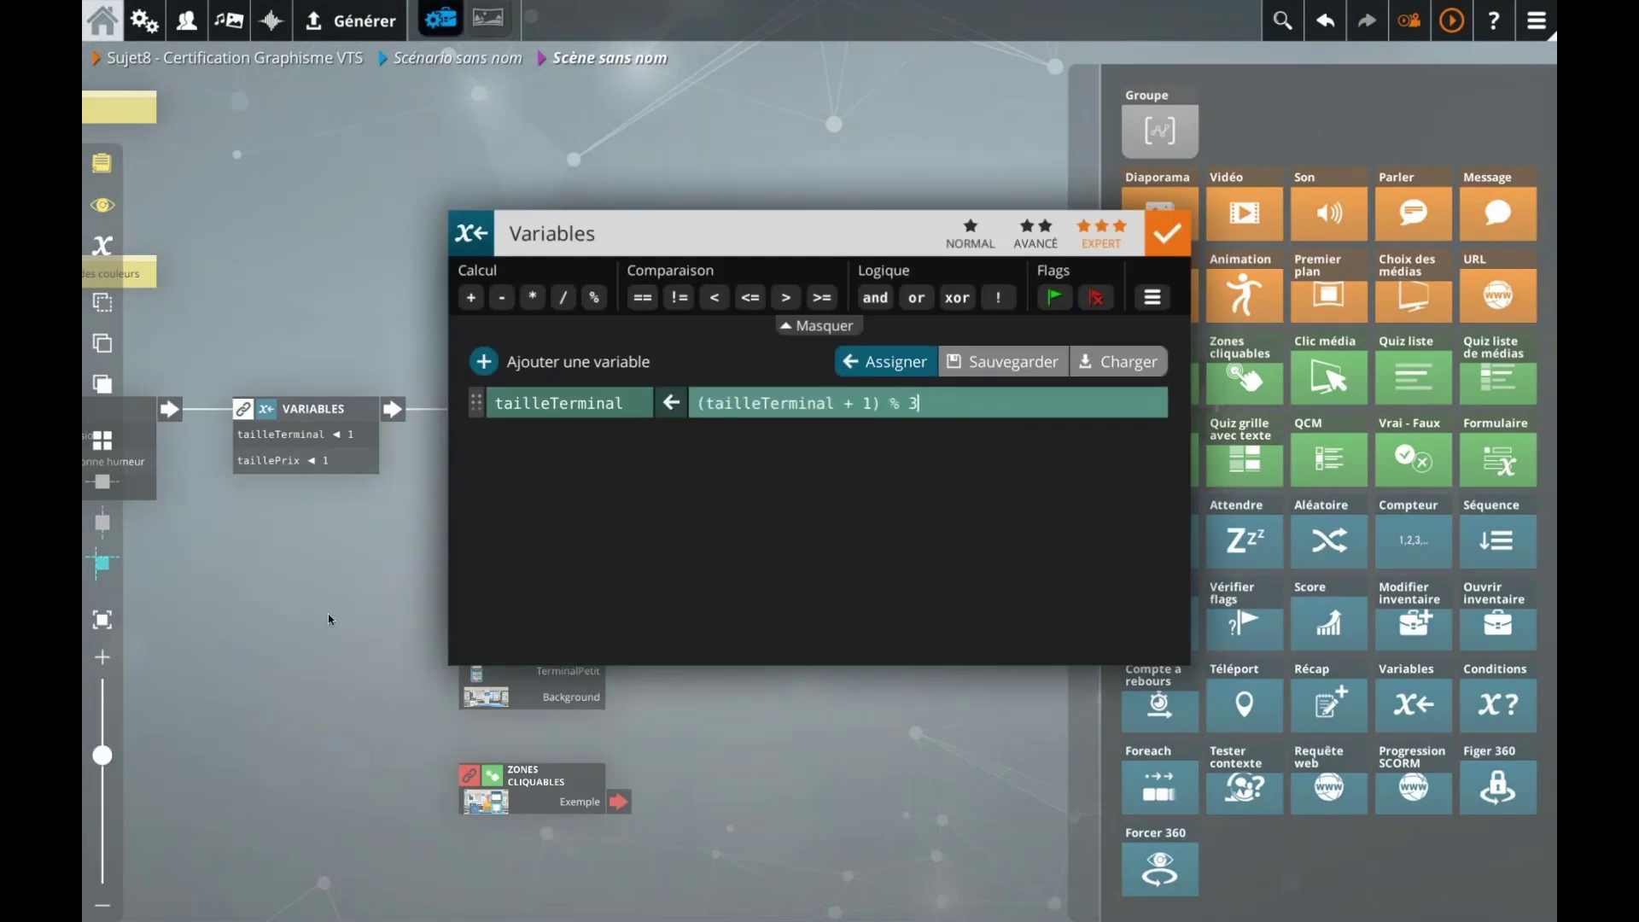
key(Return)
Step: Set the initial values of tailleTerminal and taillePrix to 0 in the Variables block before the Zones cliquables block
double_click(307, 444)
click(853, 402)
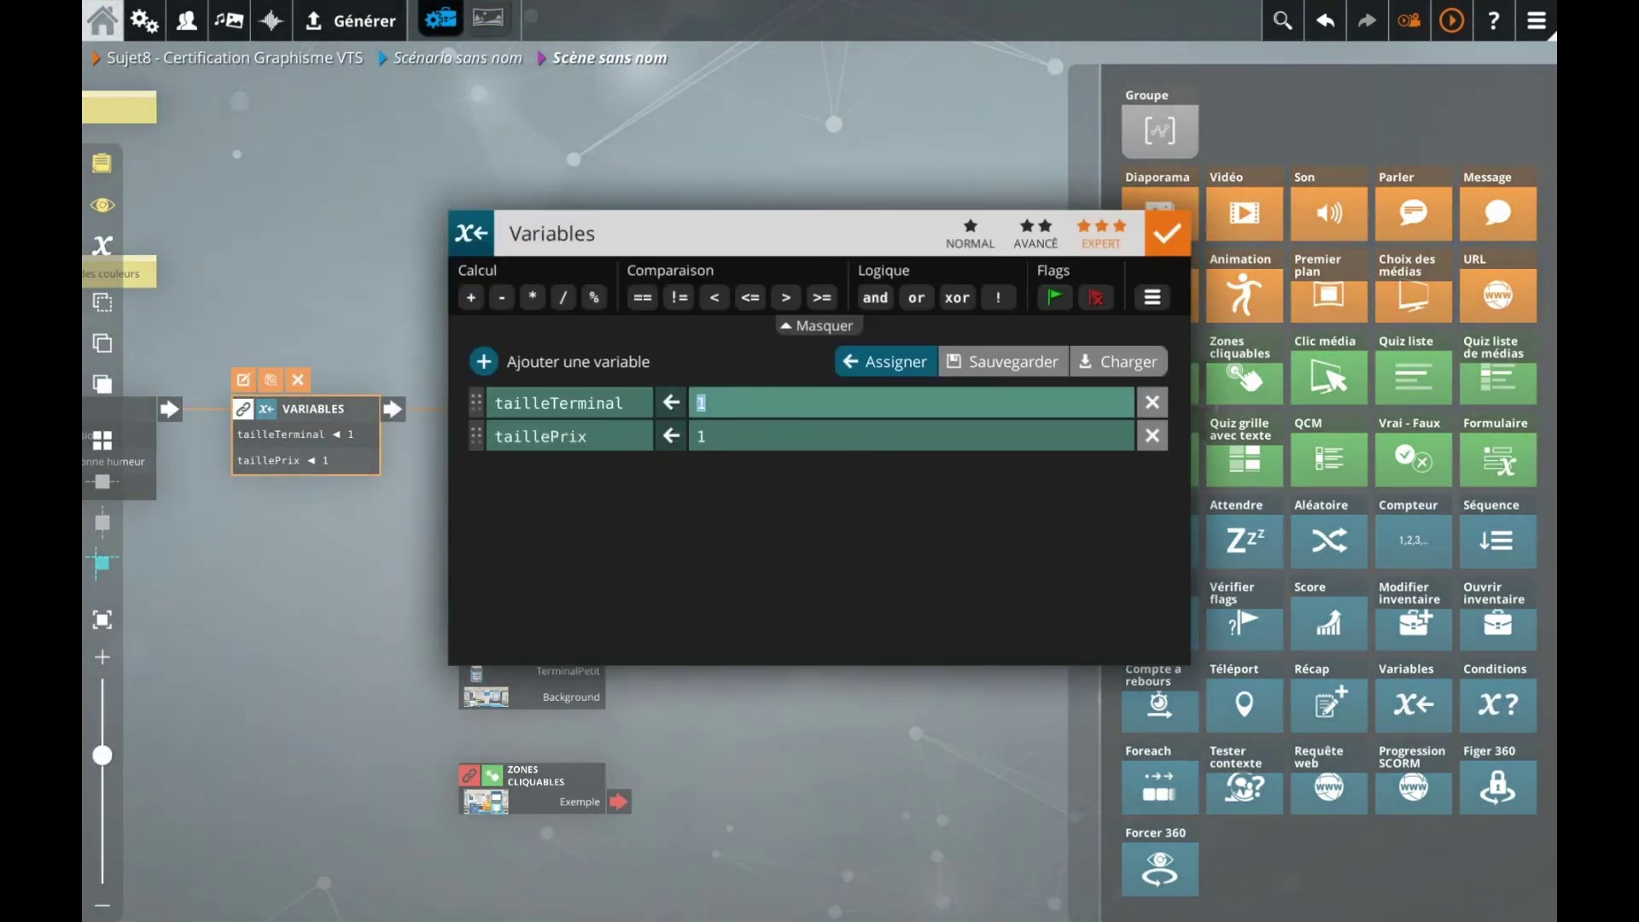
key(Tab)
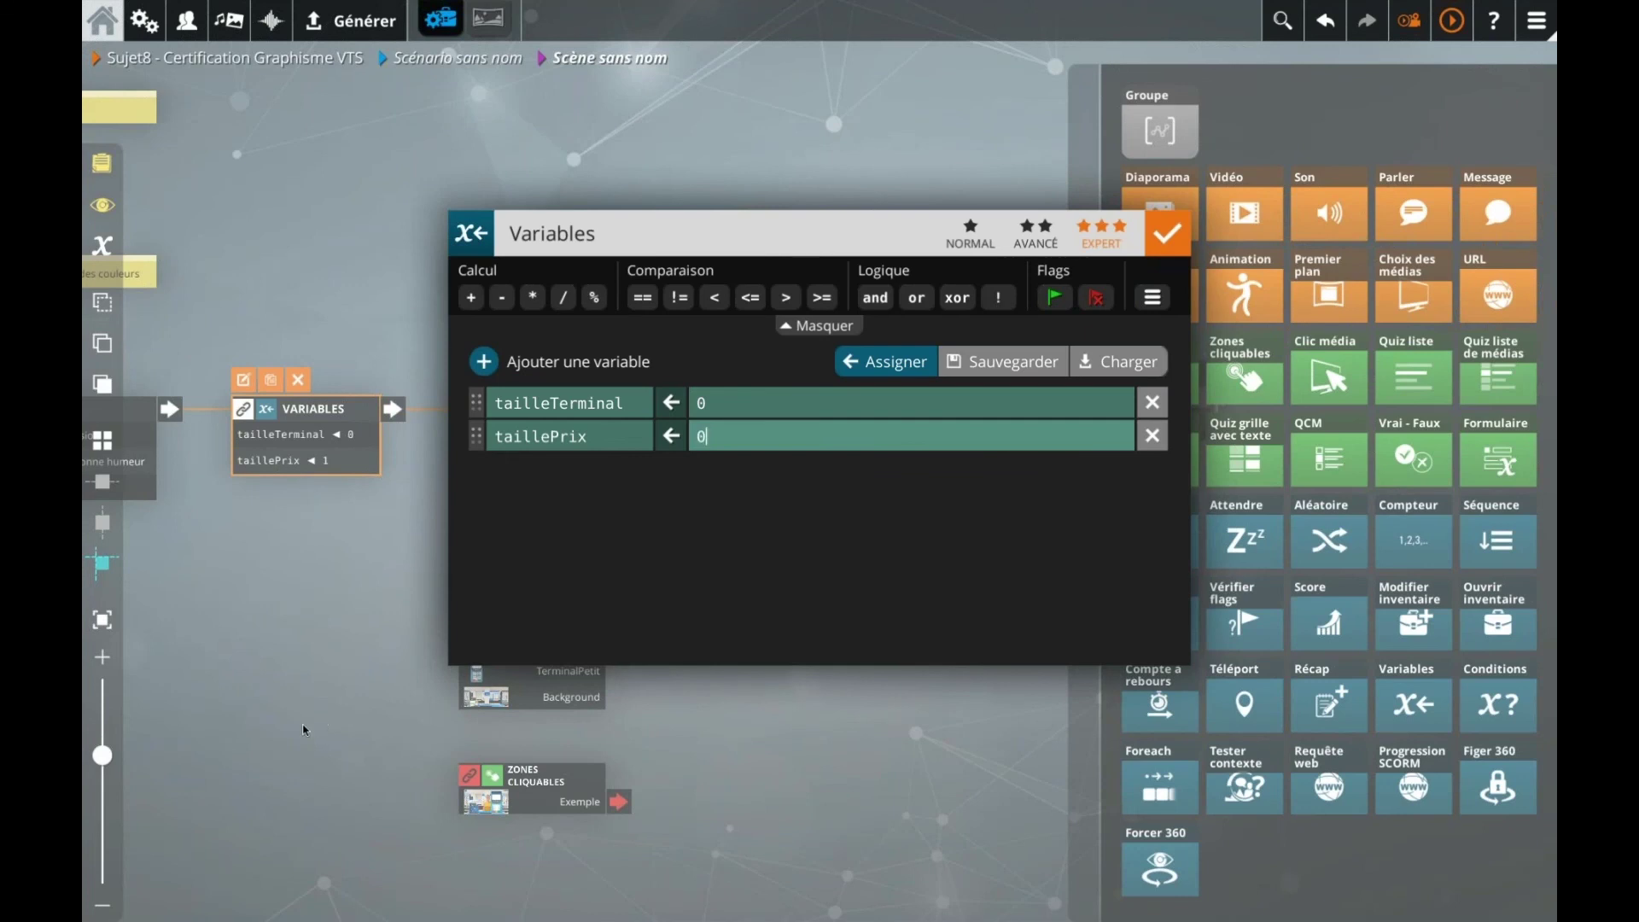
text(0)
key(Return)
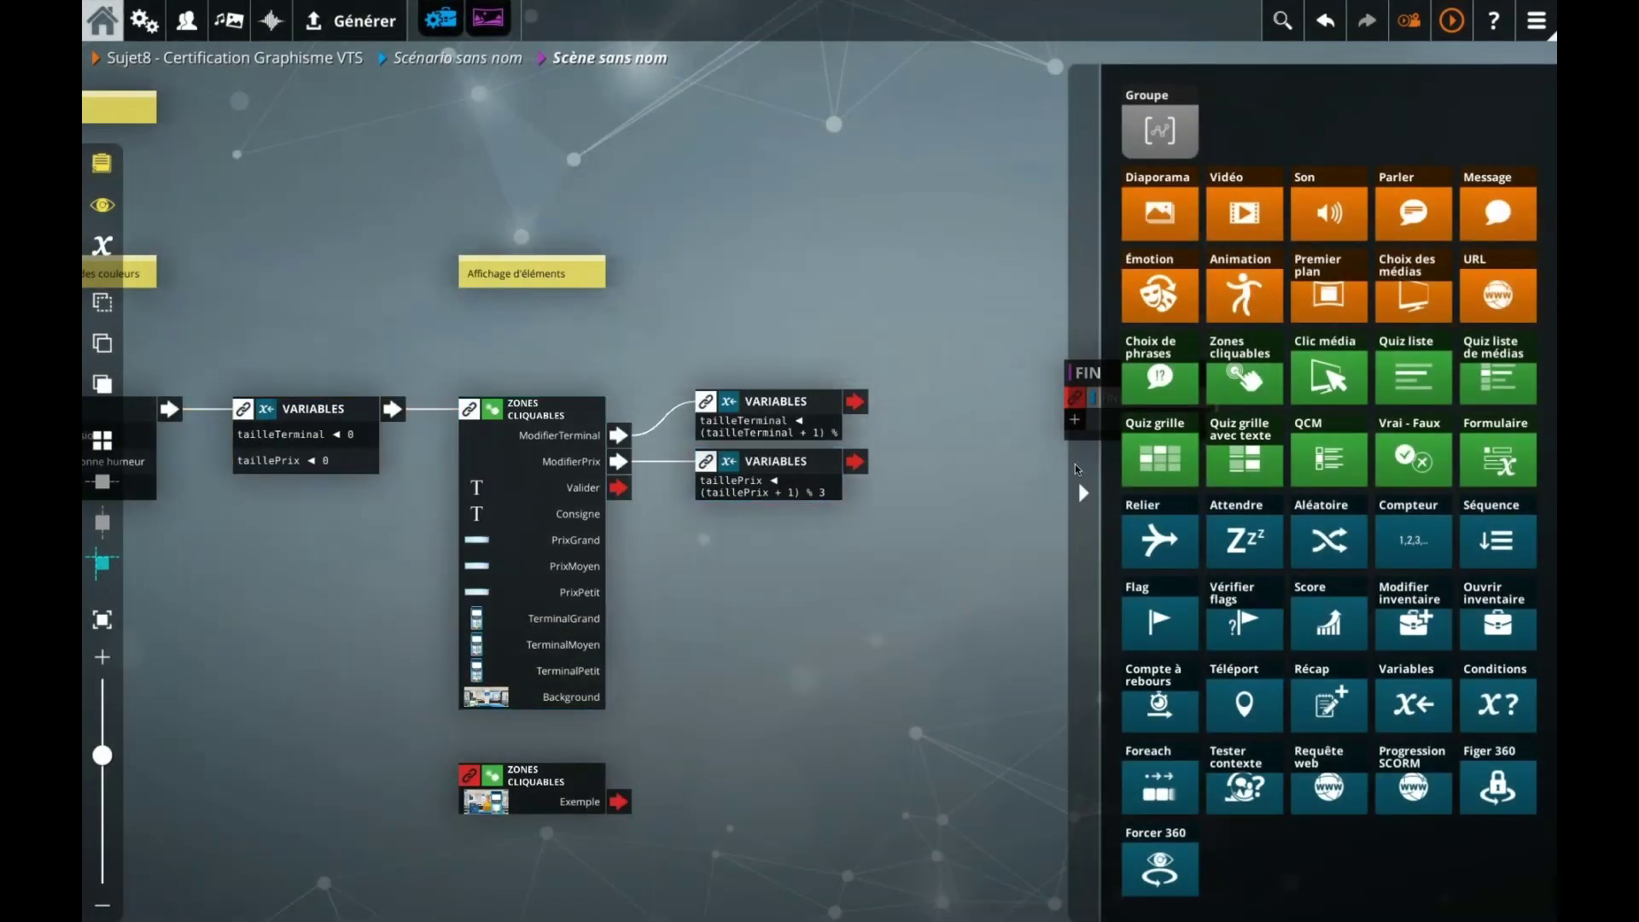
Step: Add two linked Relier blocks that loop both size-changing Variables blocks back into the Zones cliquables block
drag(1159, 539, 953, 303)
click(954, 245)
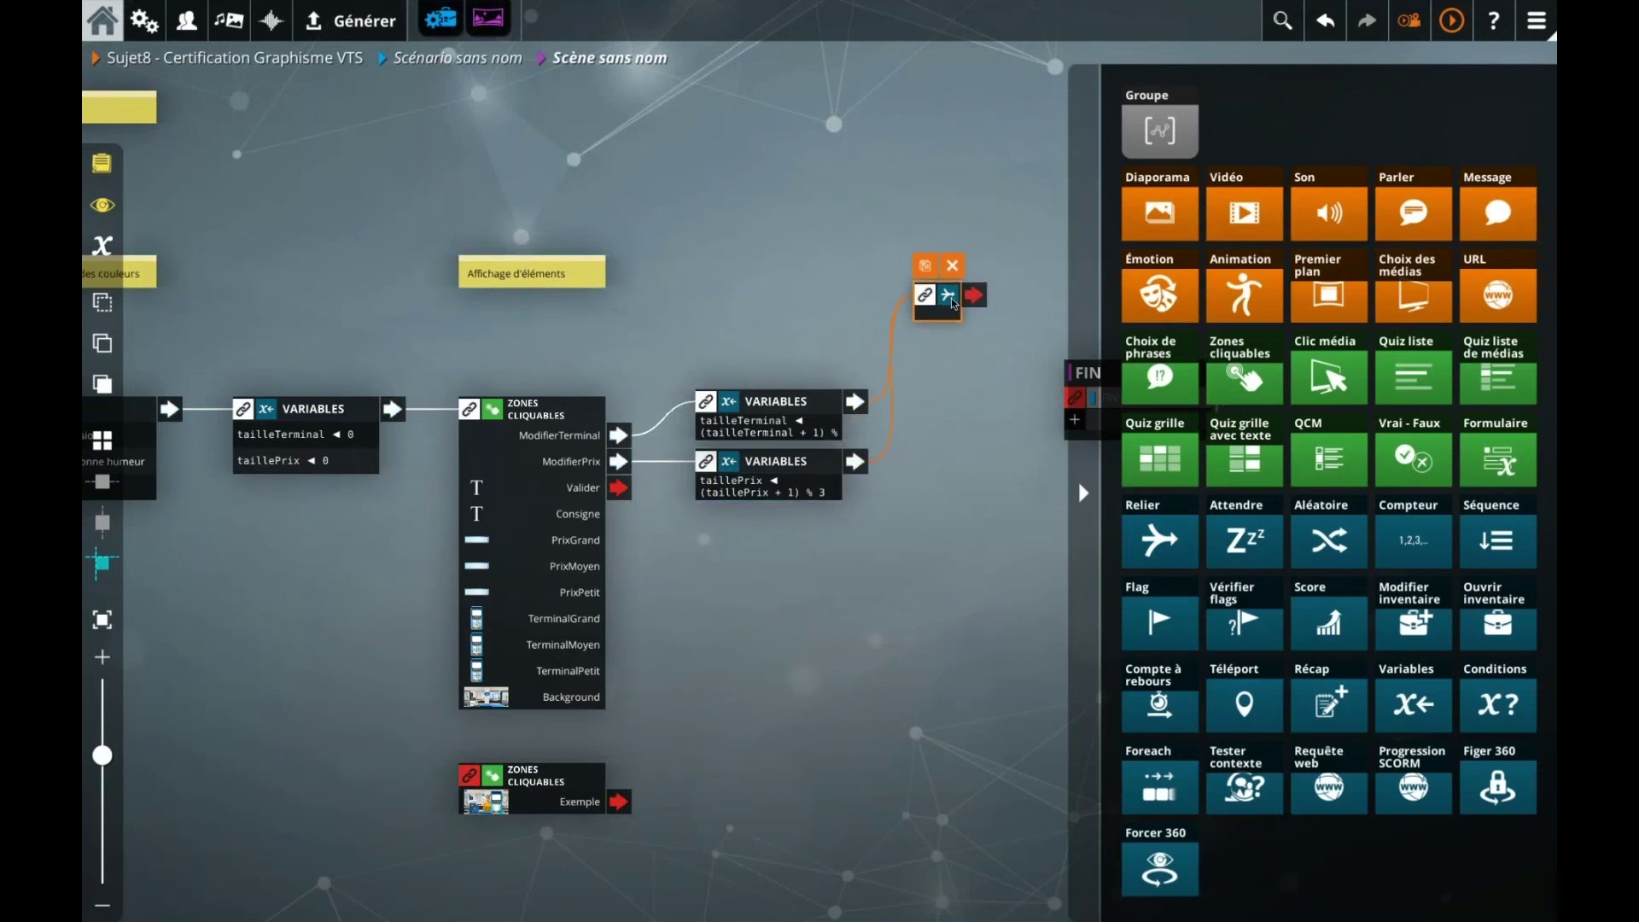
click(925, 266)
drag(858, 483, 433, 303)
drag(976, 295, 470, 409)
drag(469, 280, 478, 233)
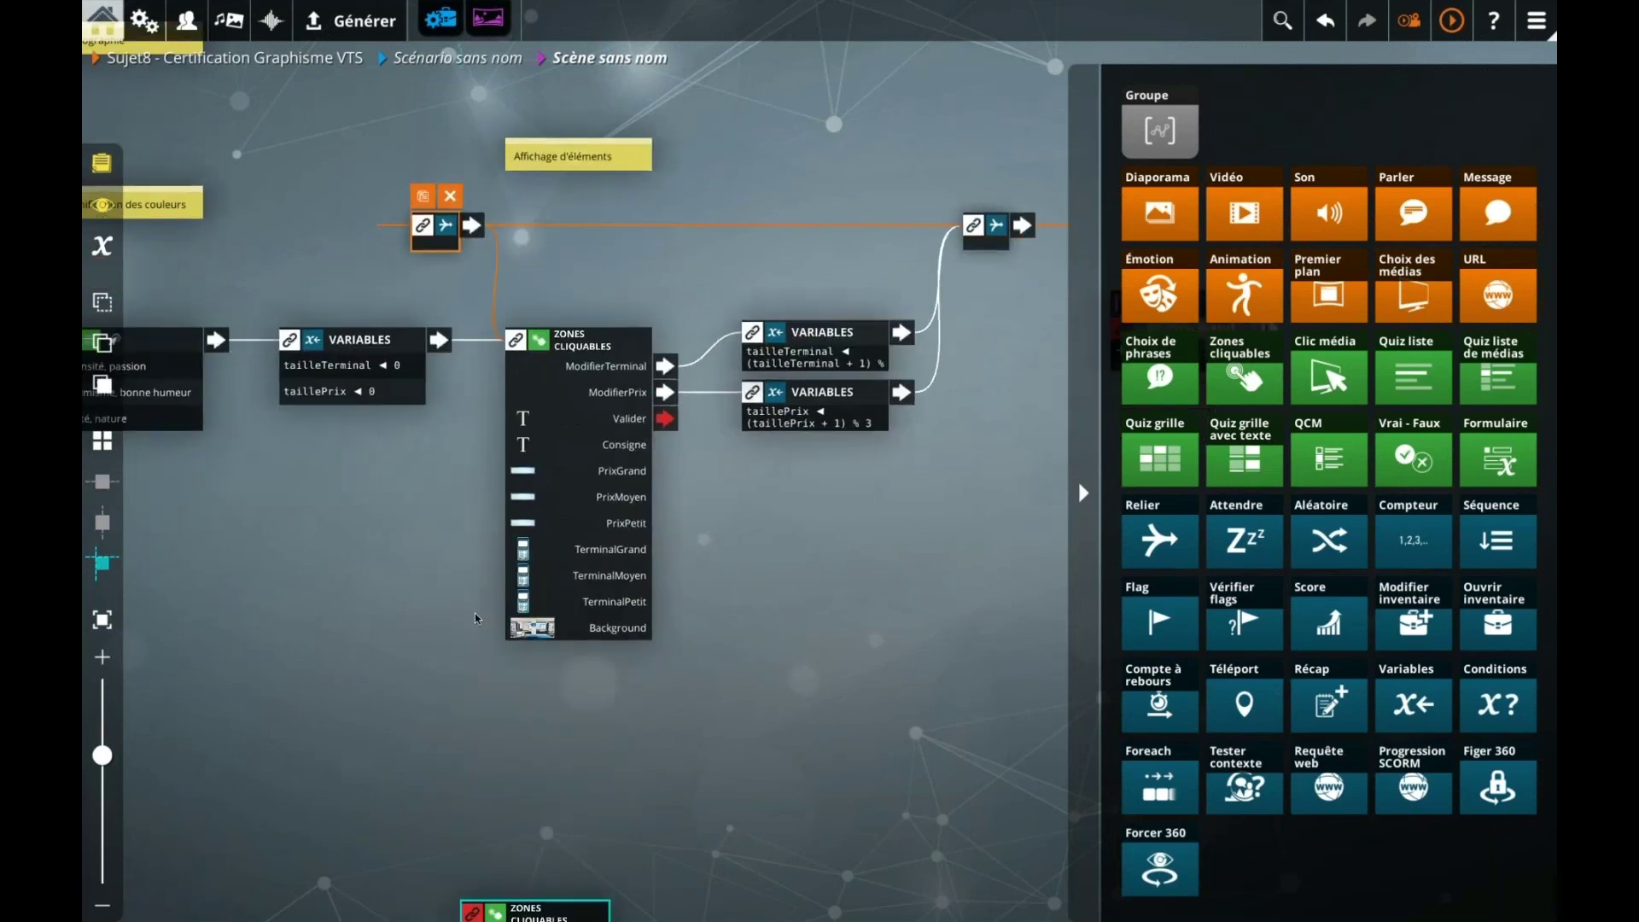
Step: Group the Variables, Zones cliquables and Relier blocks of this exercise and place the group below the Affichage d'éléments note
scroll(474, 617, down, 3)
scroll(424, 623, down, 2)
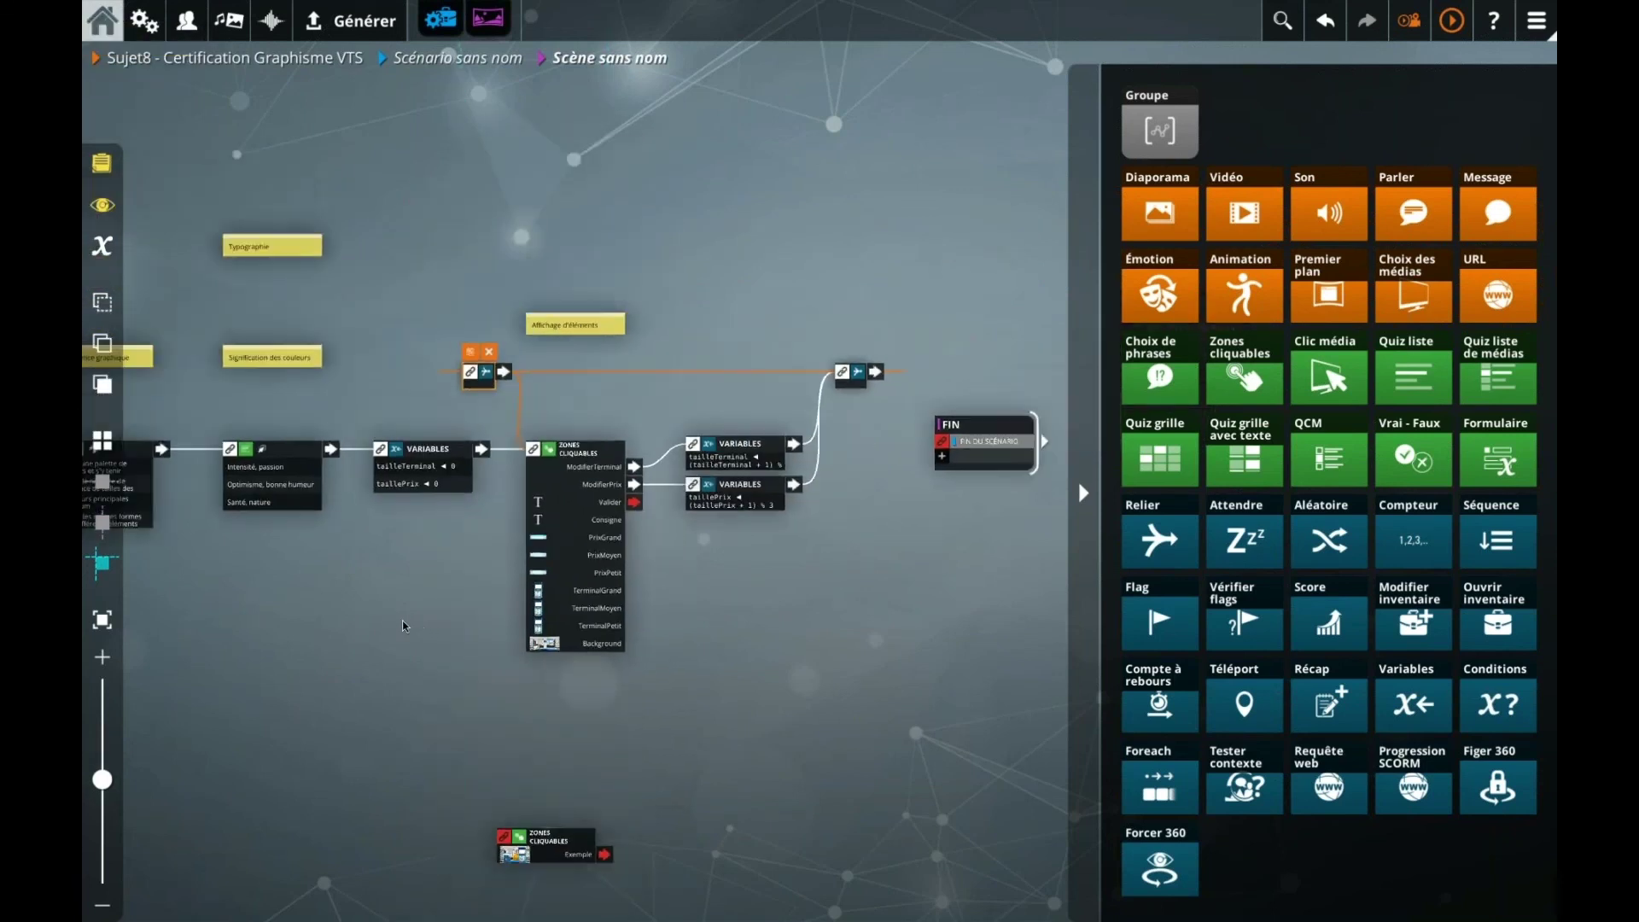
mouse_move(377, 672)
mouse_down()
mouse_move(634, 639)
mouse_move(358, 675)
mouse_up()
drag(372, 379, 818, 674)
click(1157, 130)
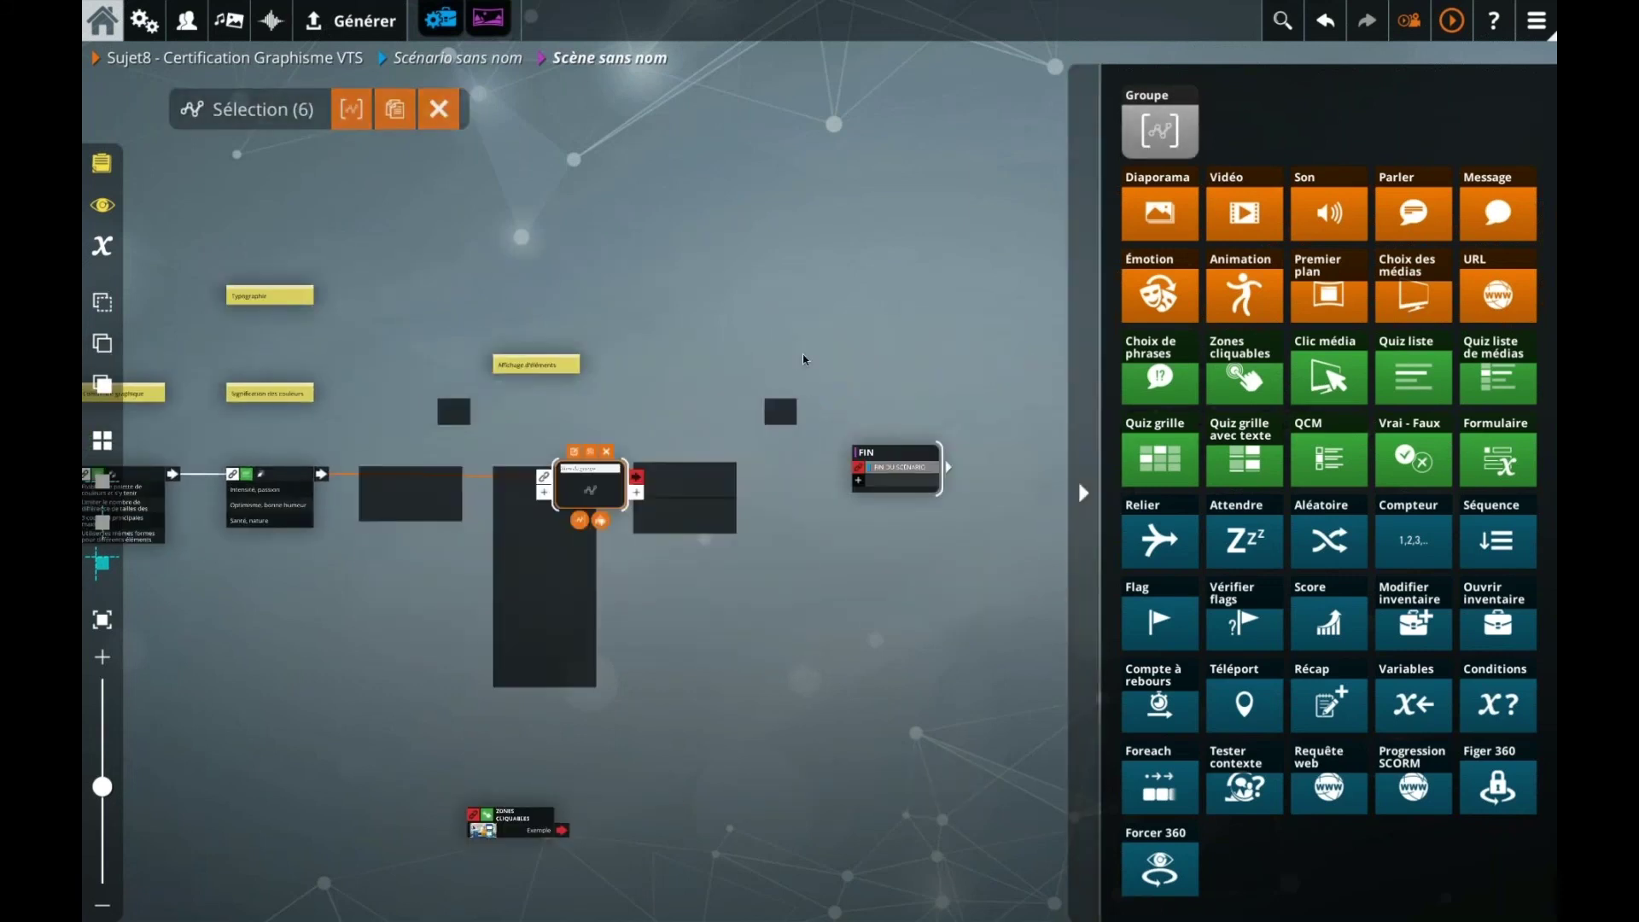
drag(587, 488, 528, 489)
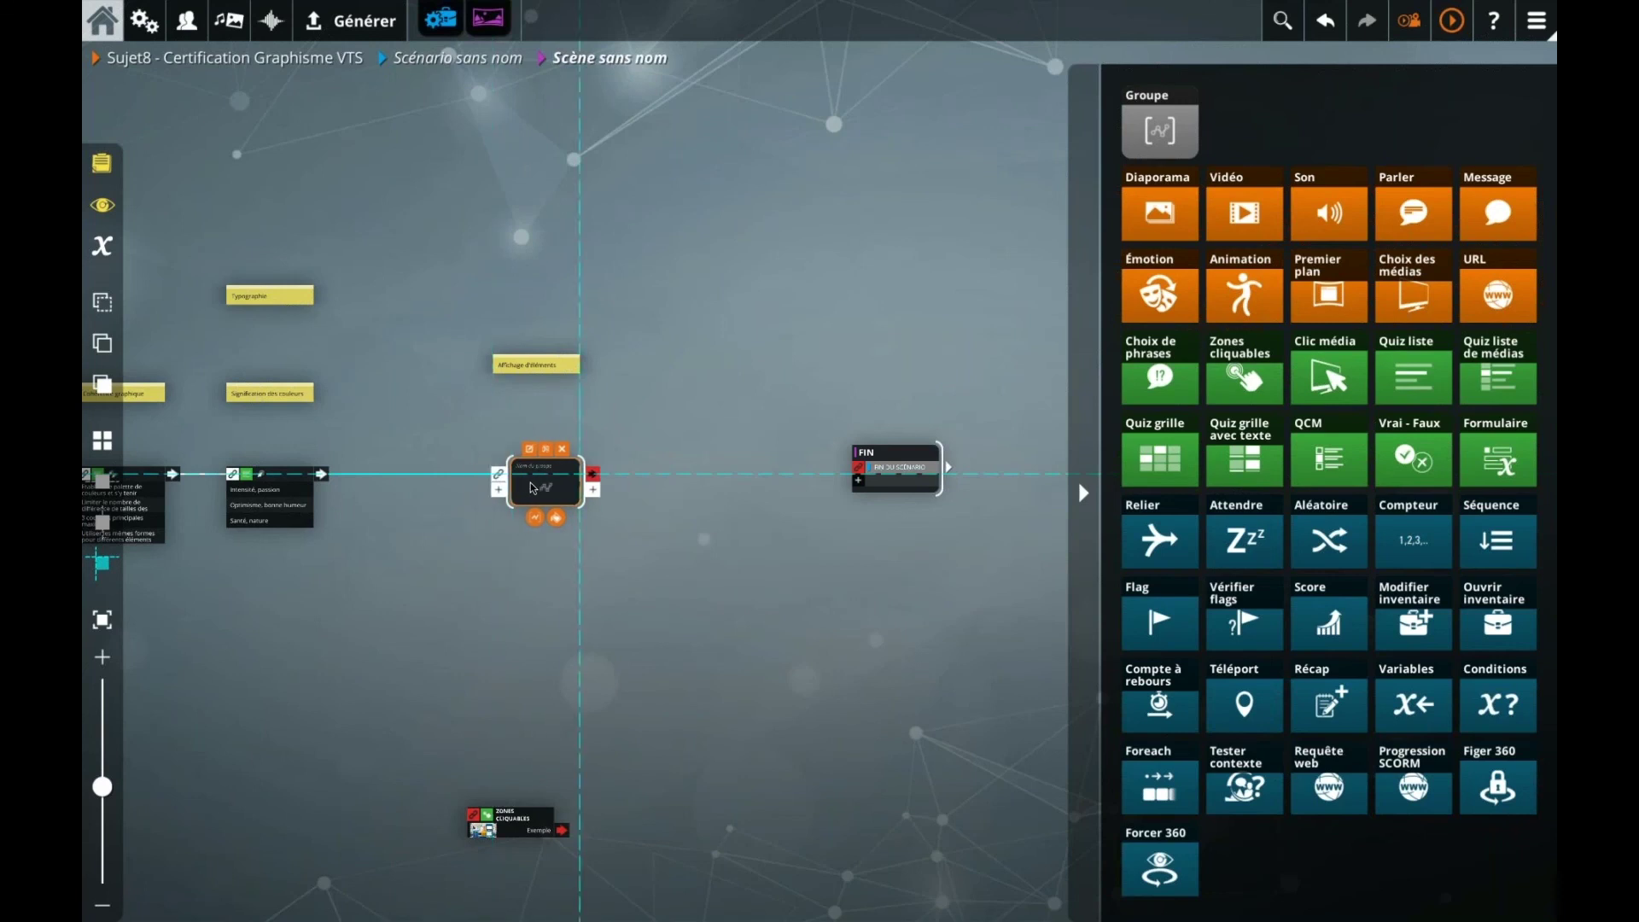
Step: Name the new group Mini-jeu
double_click(528, 488)
text(Mini)
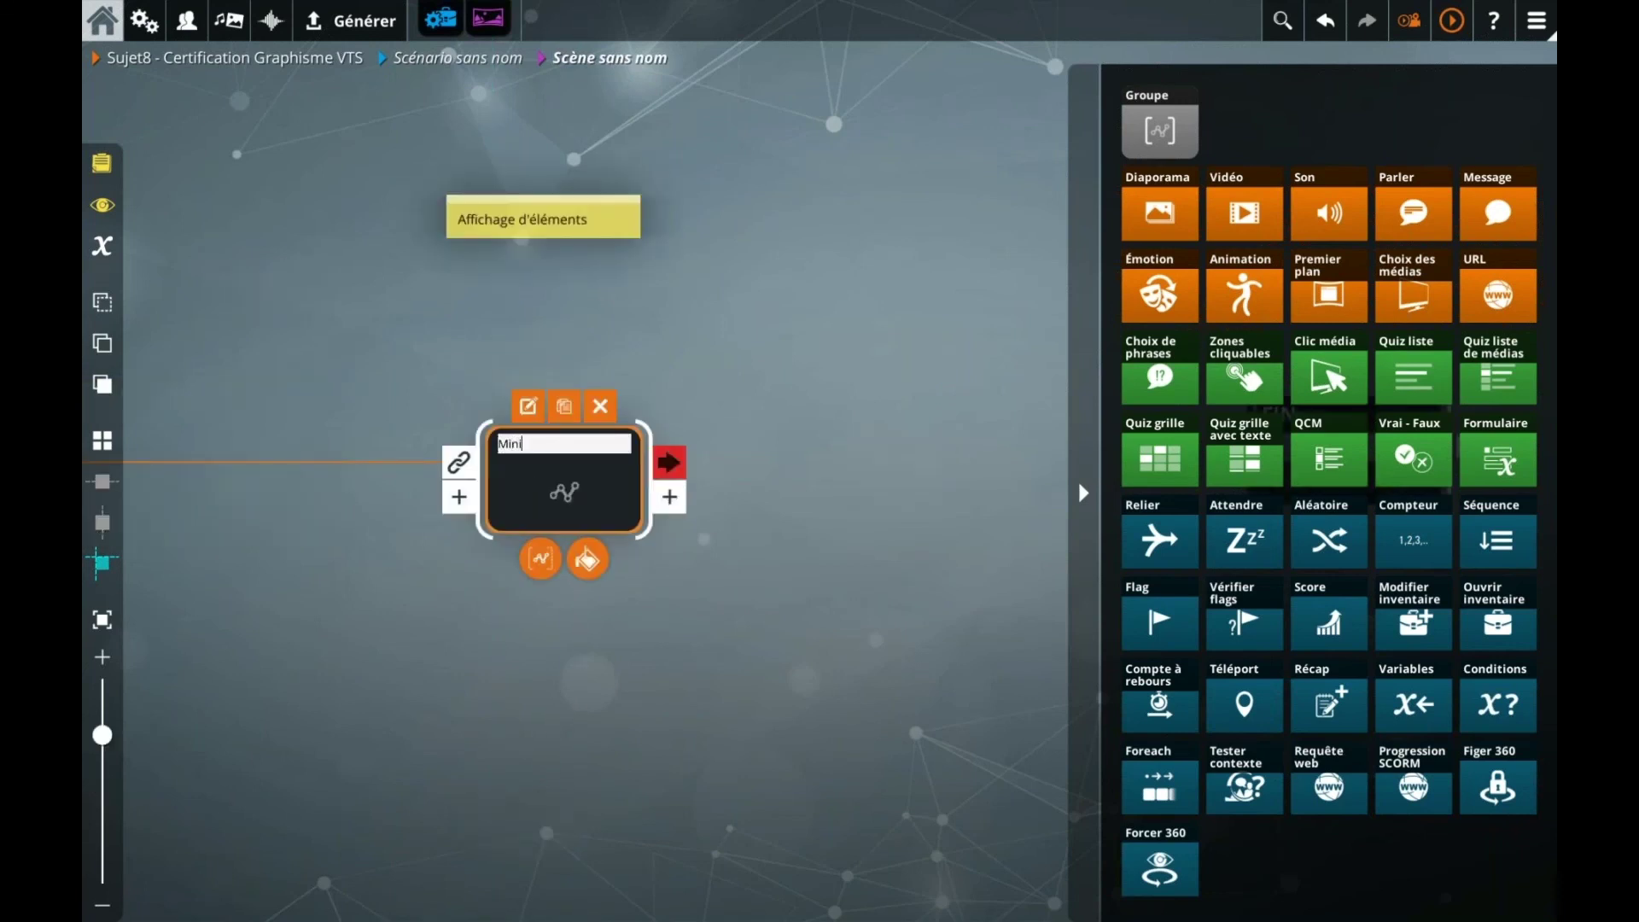
text(-jeu)
key(Return)
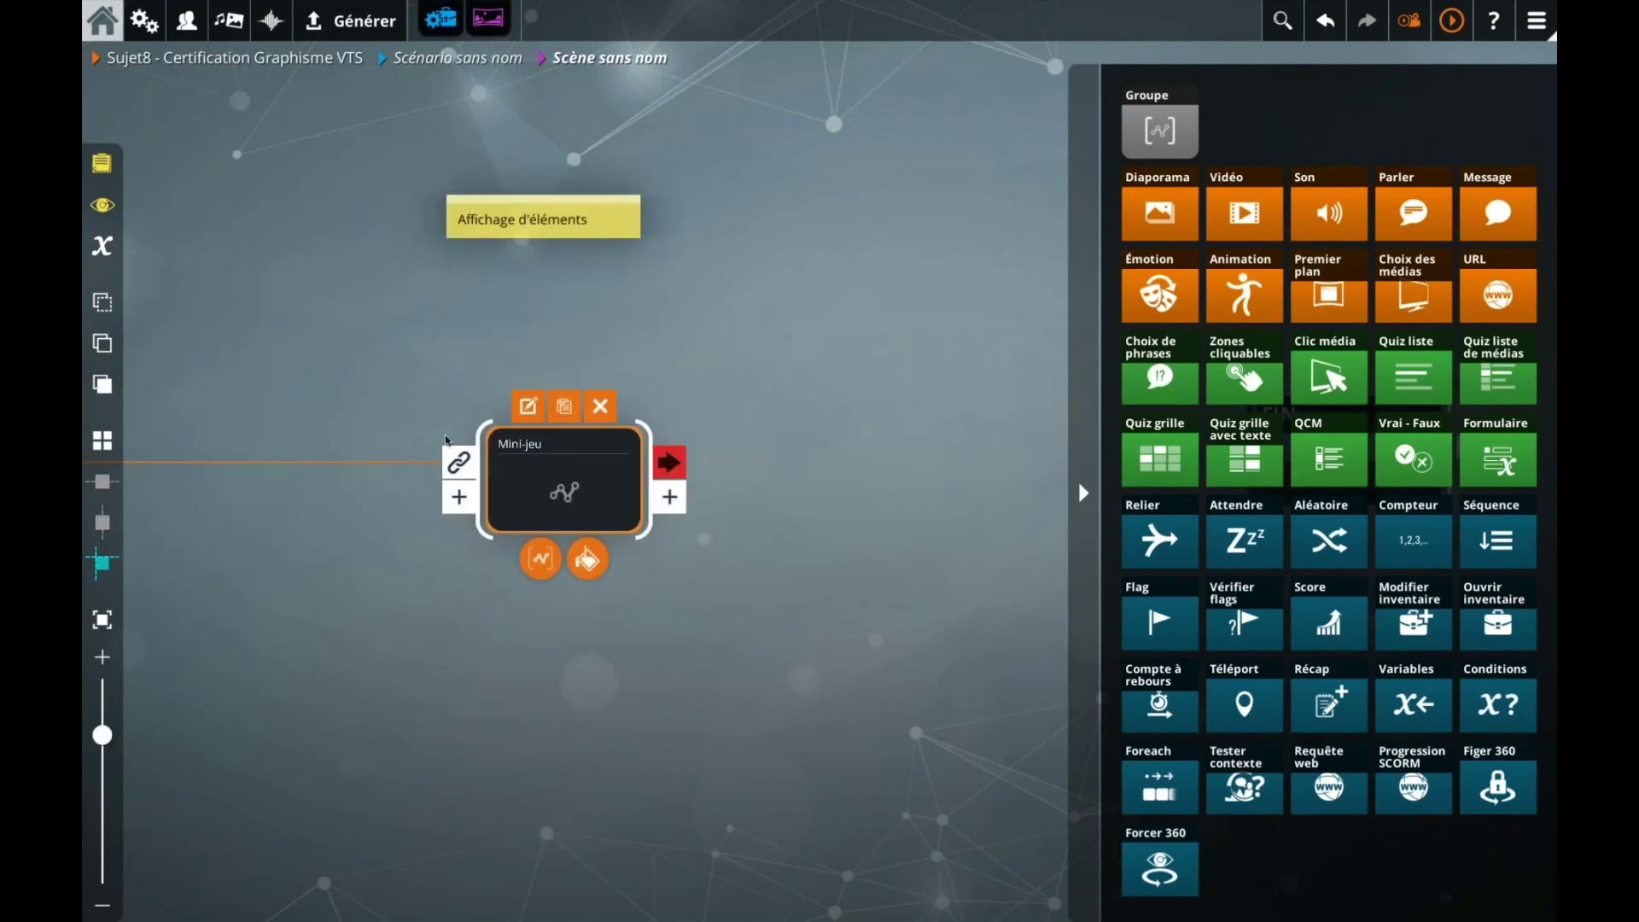
Step: Open the Mini-jeu group and link the Valider output of the Zones cliquables block to the FIN block
double_click(564, 499)
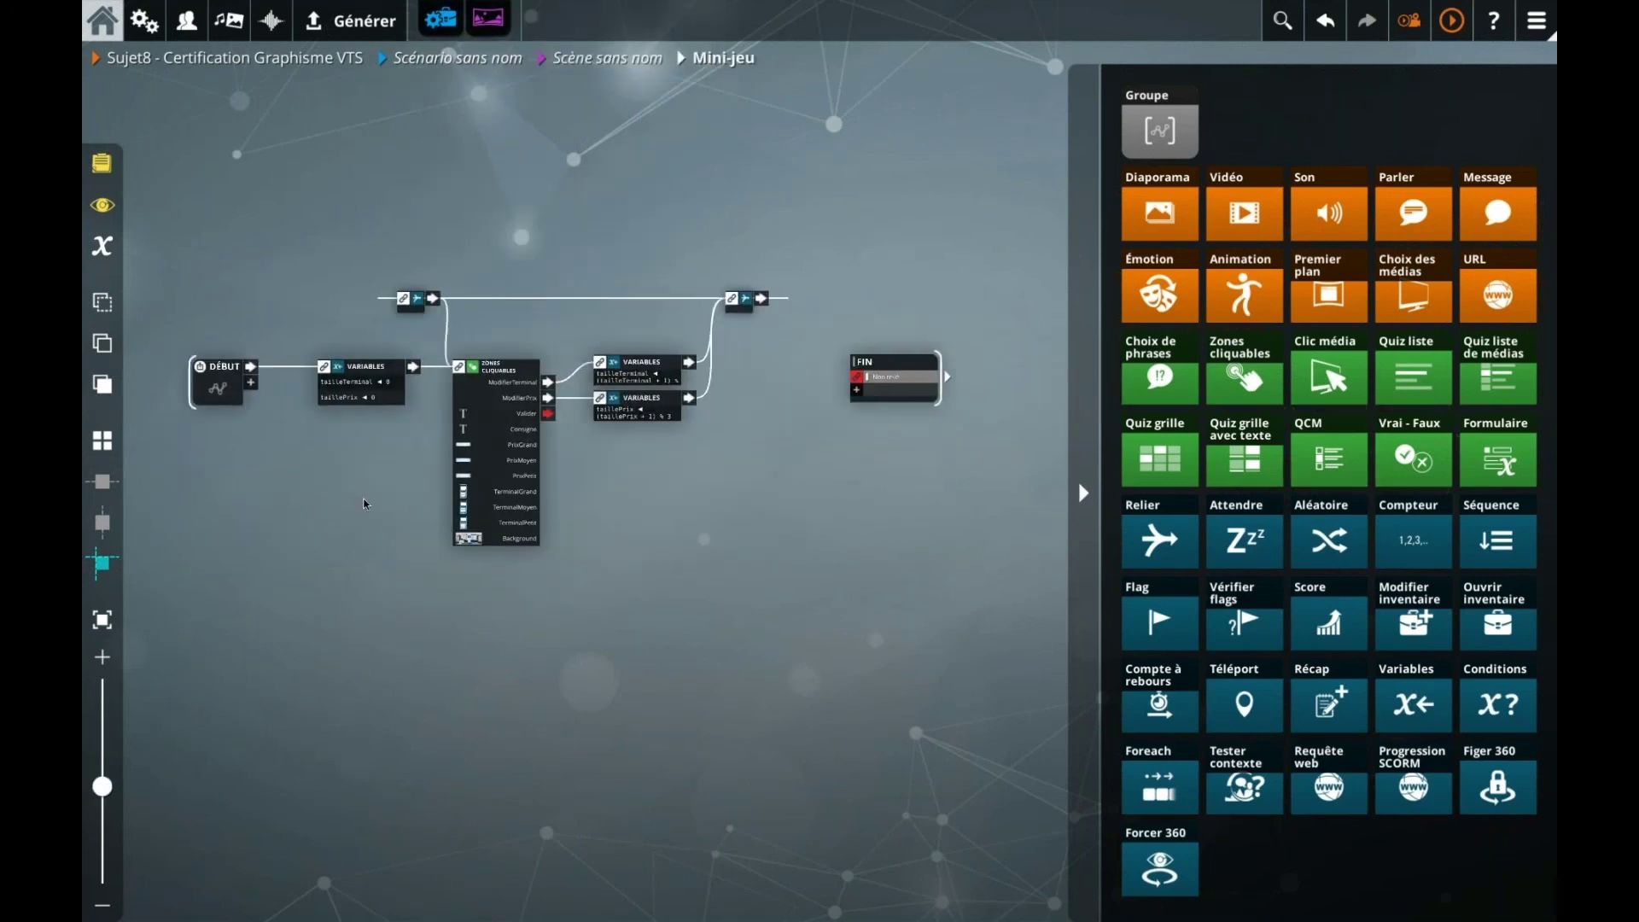
drag(560, 422, 716, 528)
scroll(549, 503, up, 3)
drag(539, 506, 572, 569)
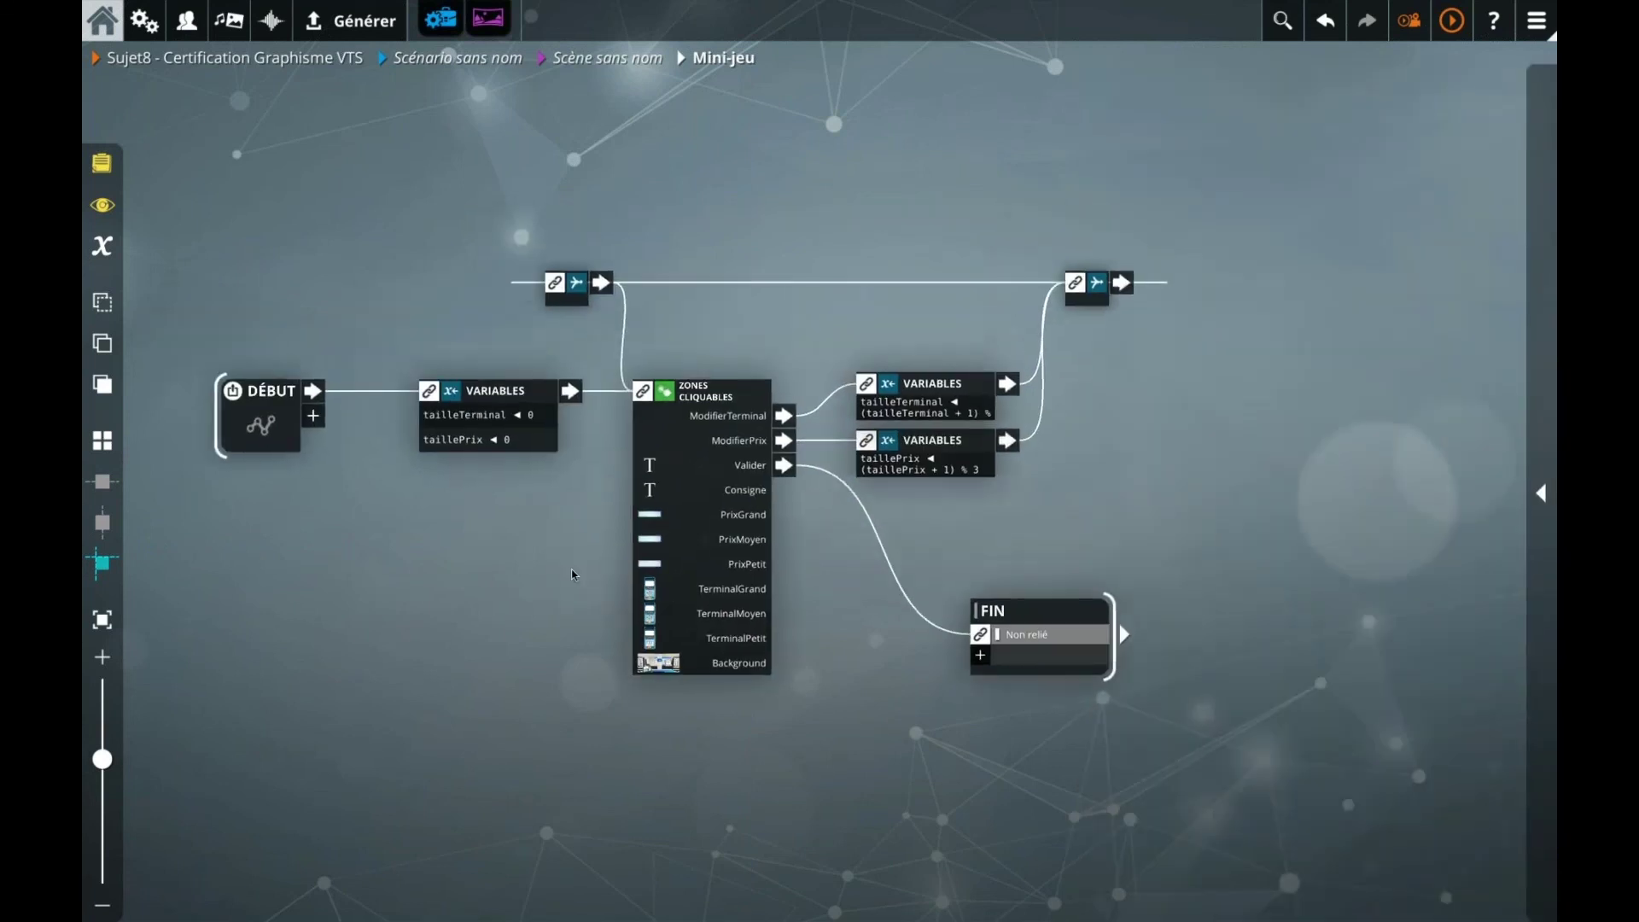
Step: In the Zones cliquables block, make the PrixPetit zone visible only if taillePrix == 0
click(422, 439)
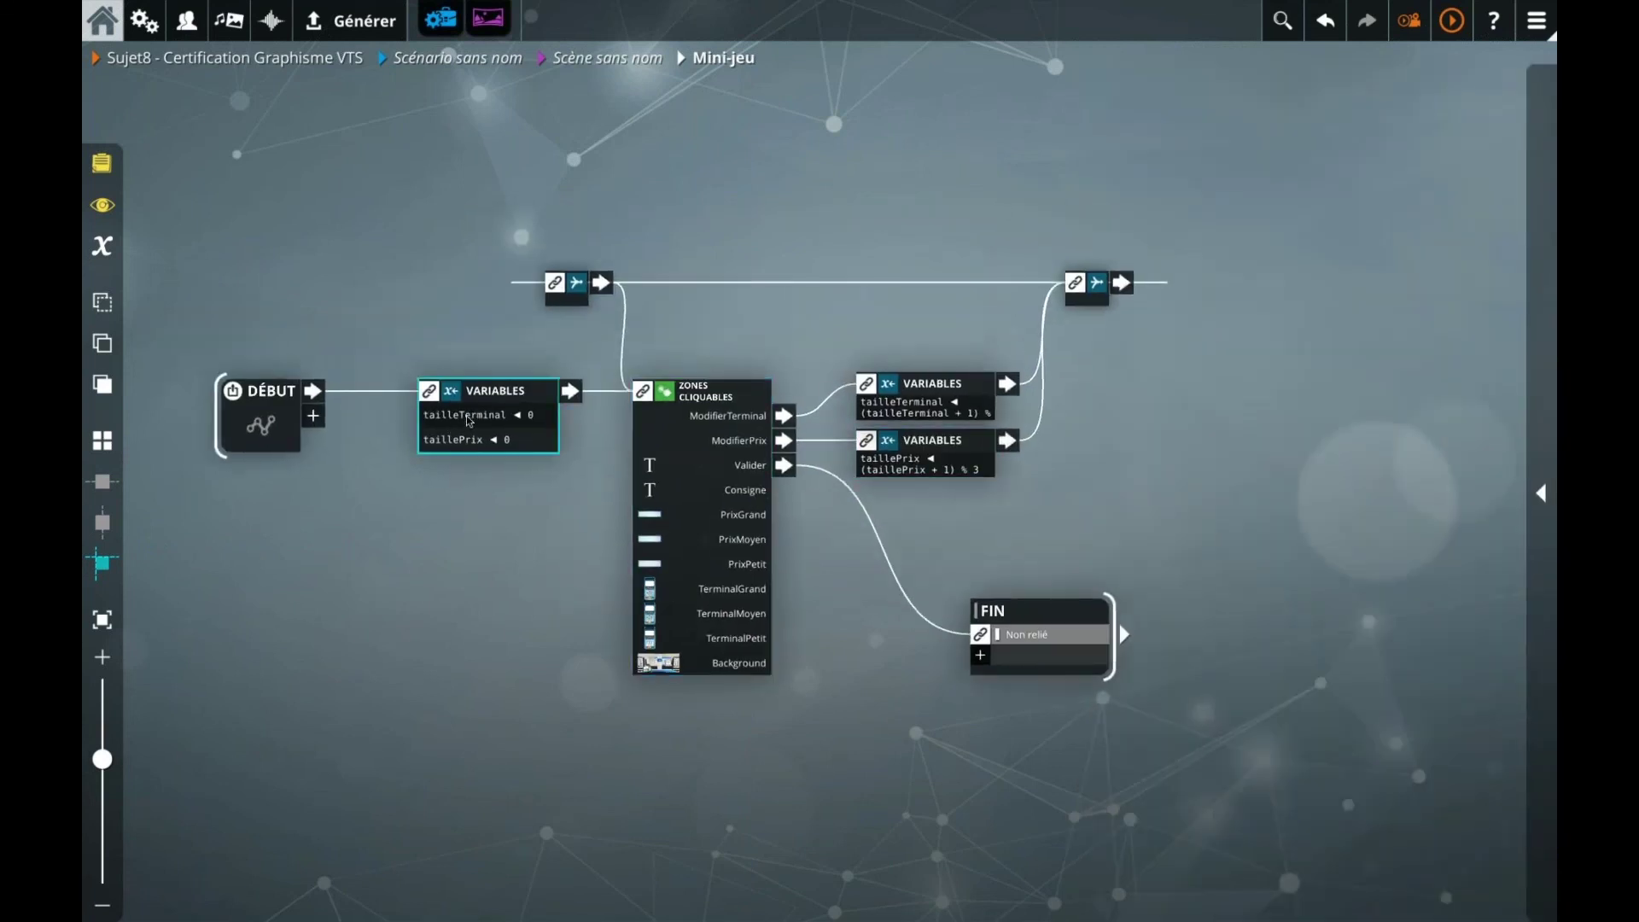
click(705, 587)
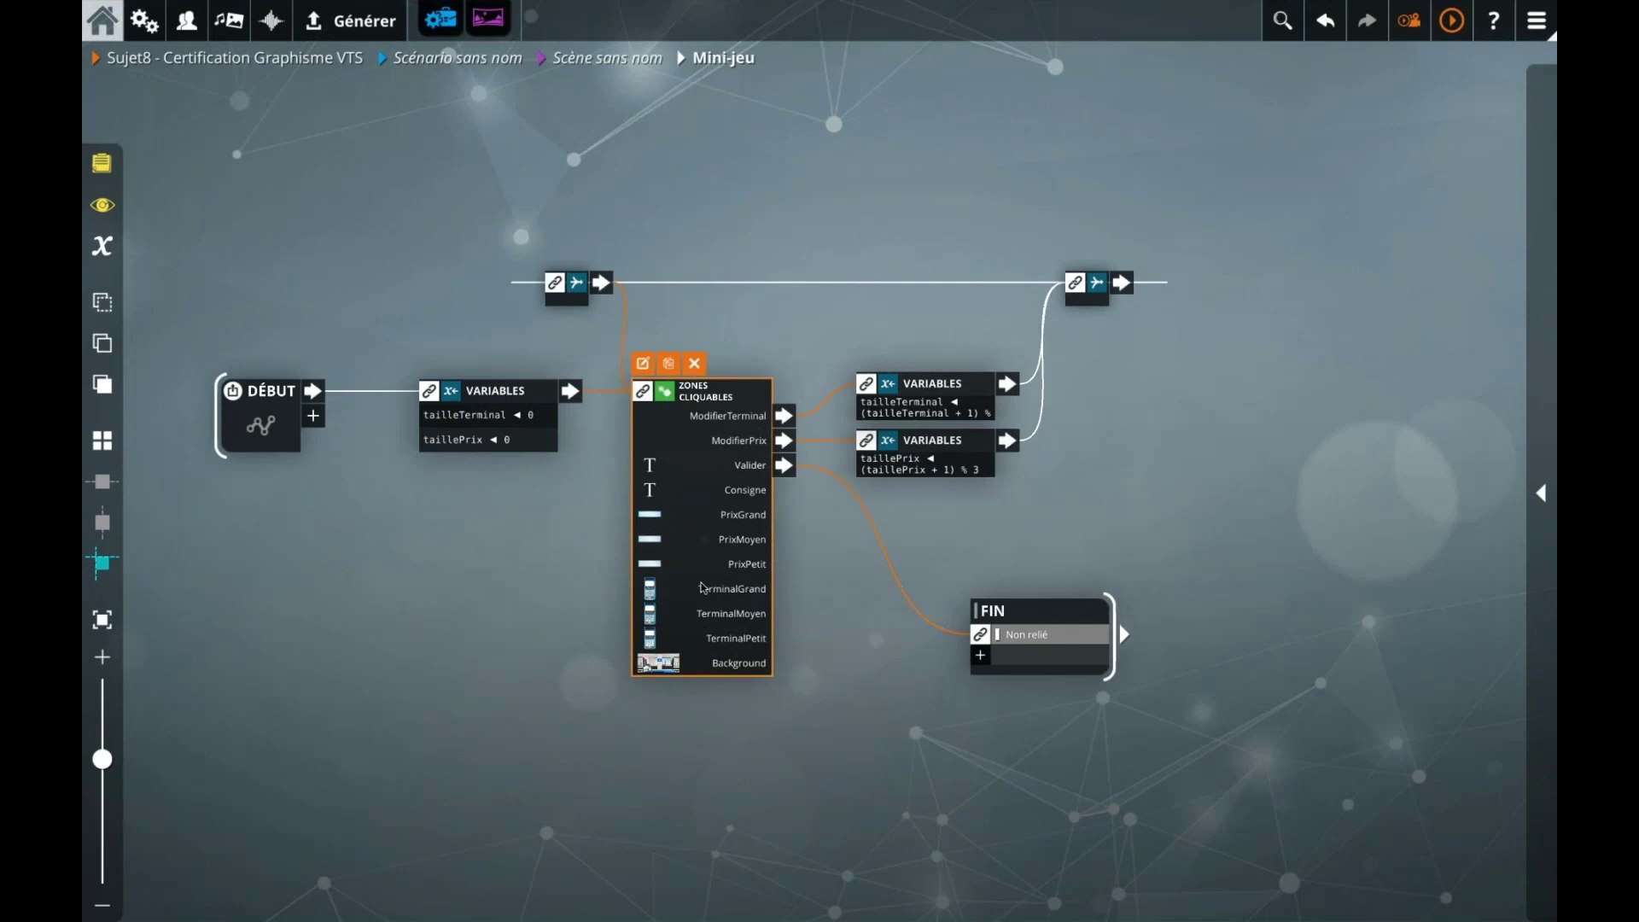
double_click(704, 588)
click(173, 634)
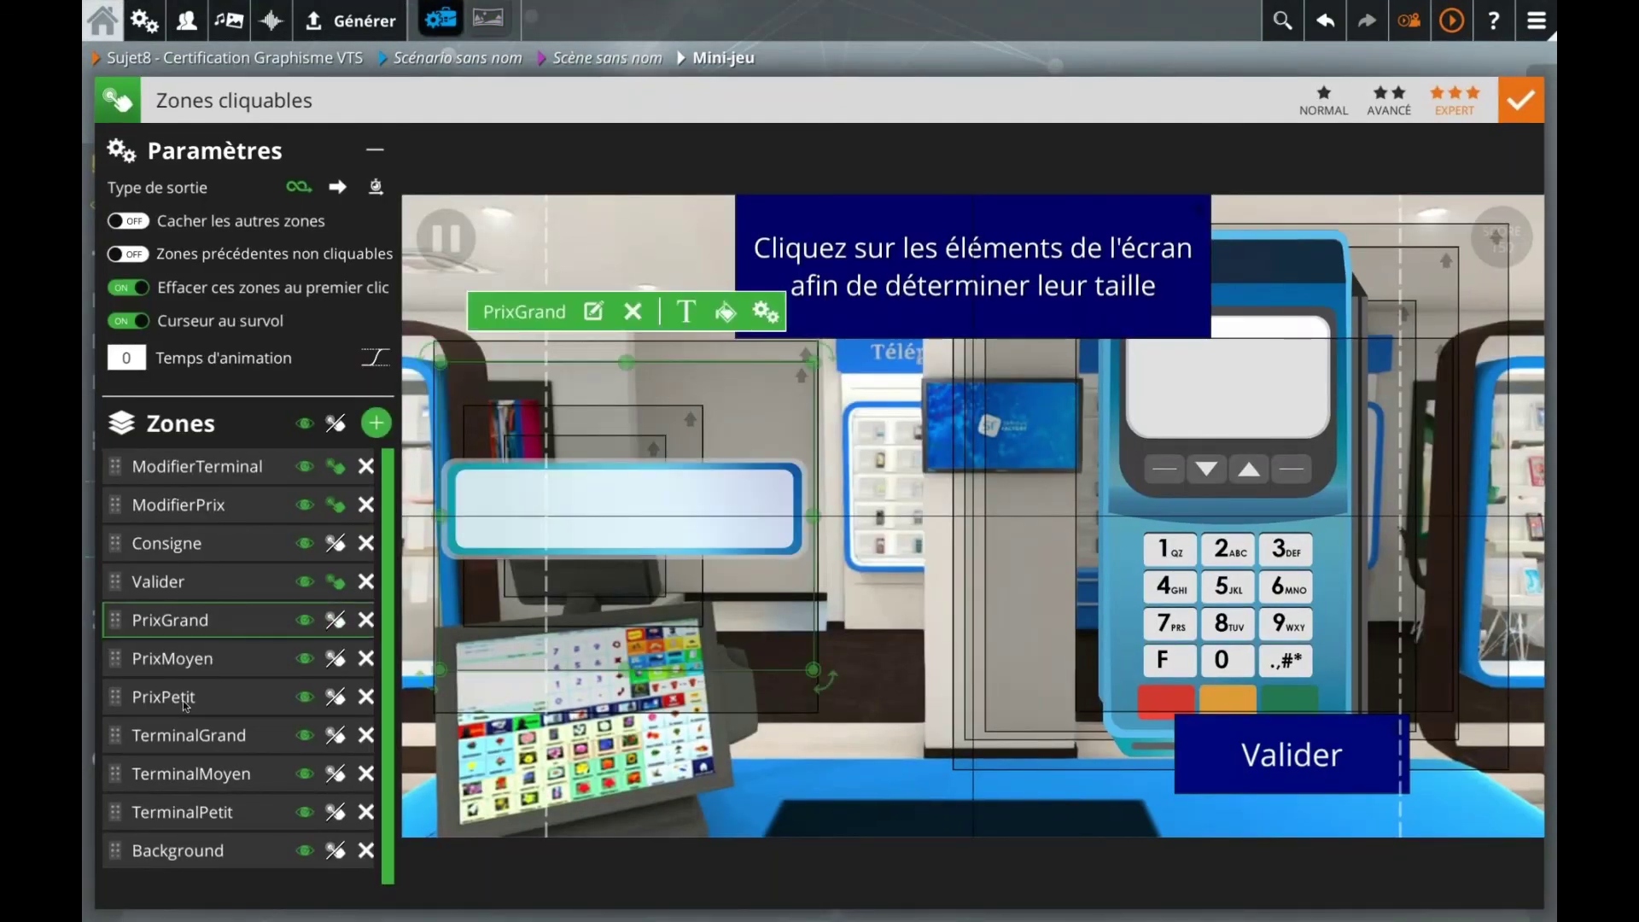
click(183, 699)
click(717, 386)
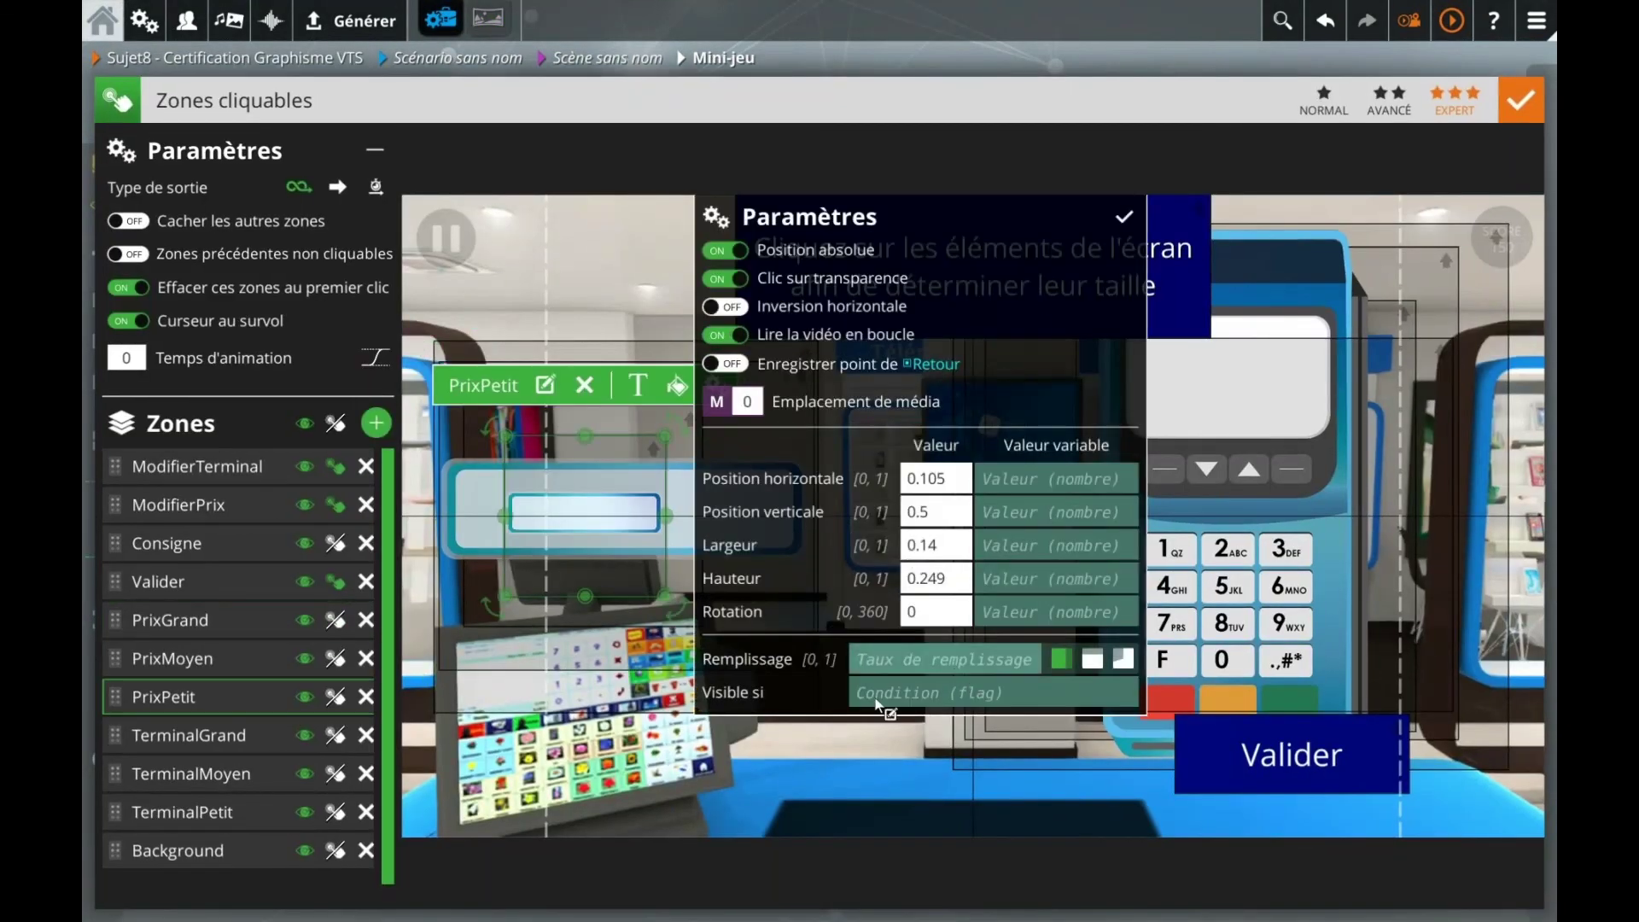
text(taillePrix == 0)
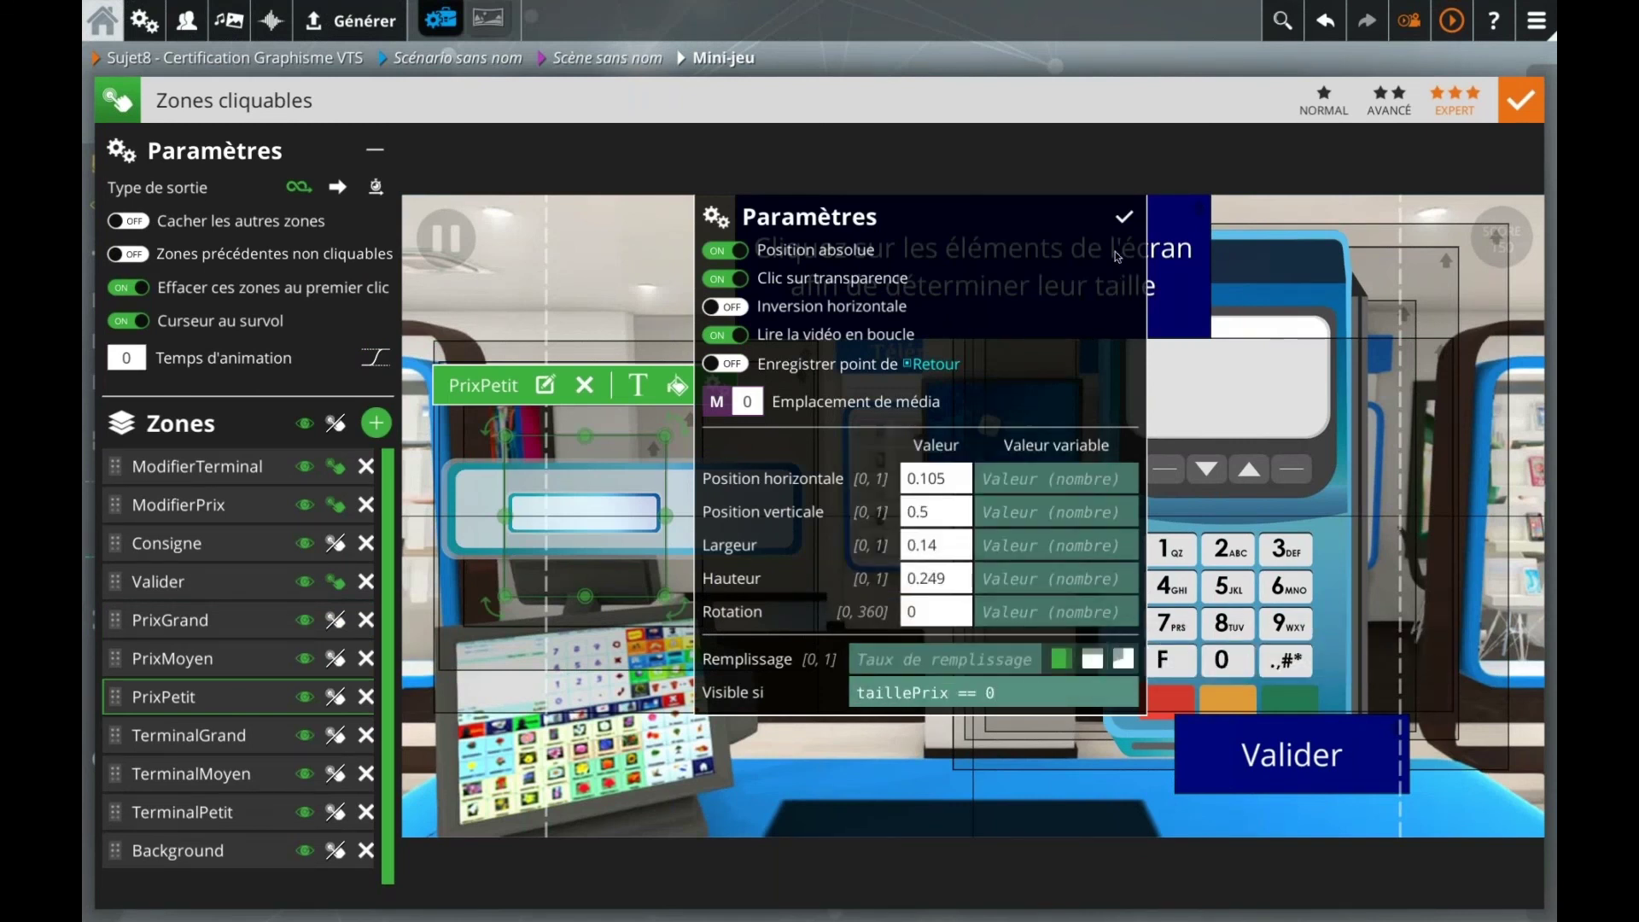
click(1124, 217)
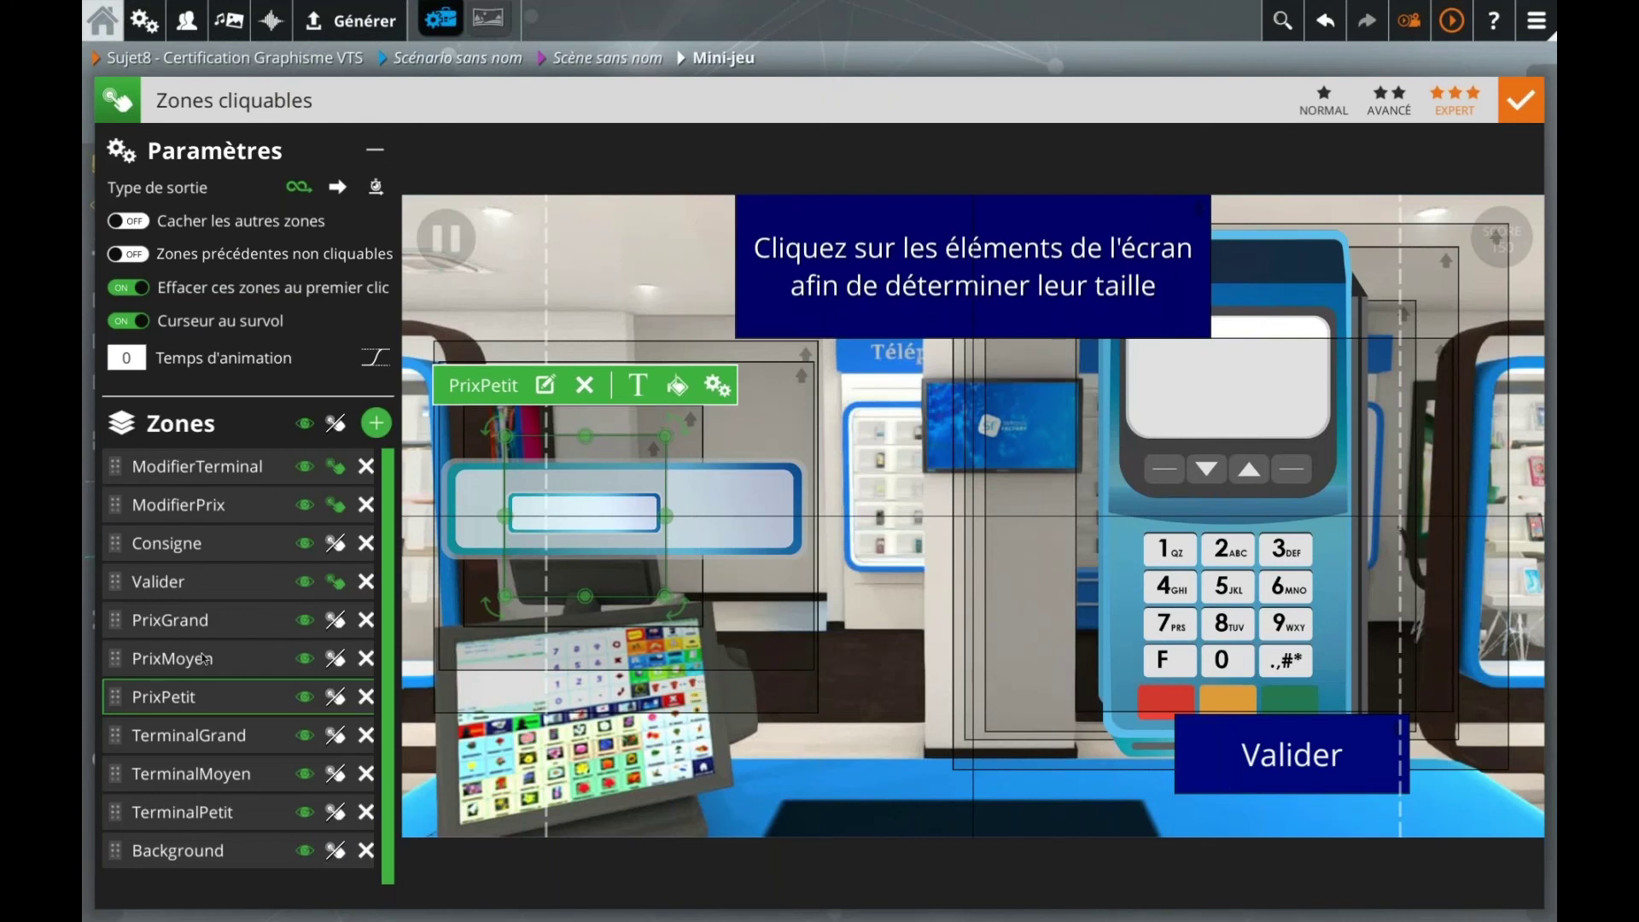
Step: Set the visibility condition of the PrixMoyen zone to taillePrix == 1
click(203, 662)
click(722, 355)
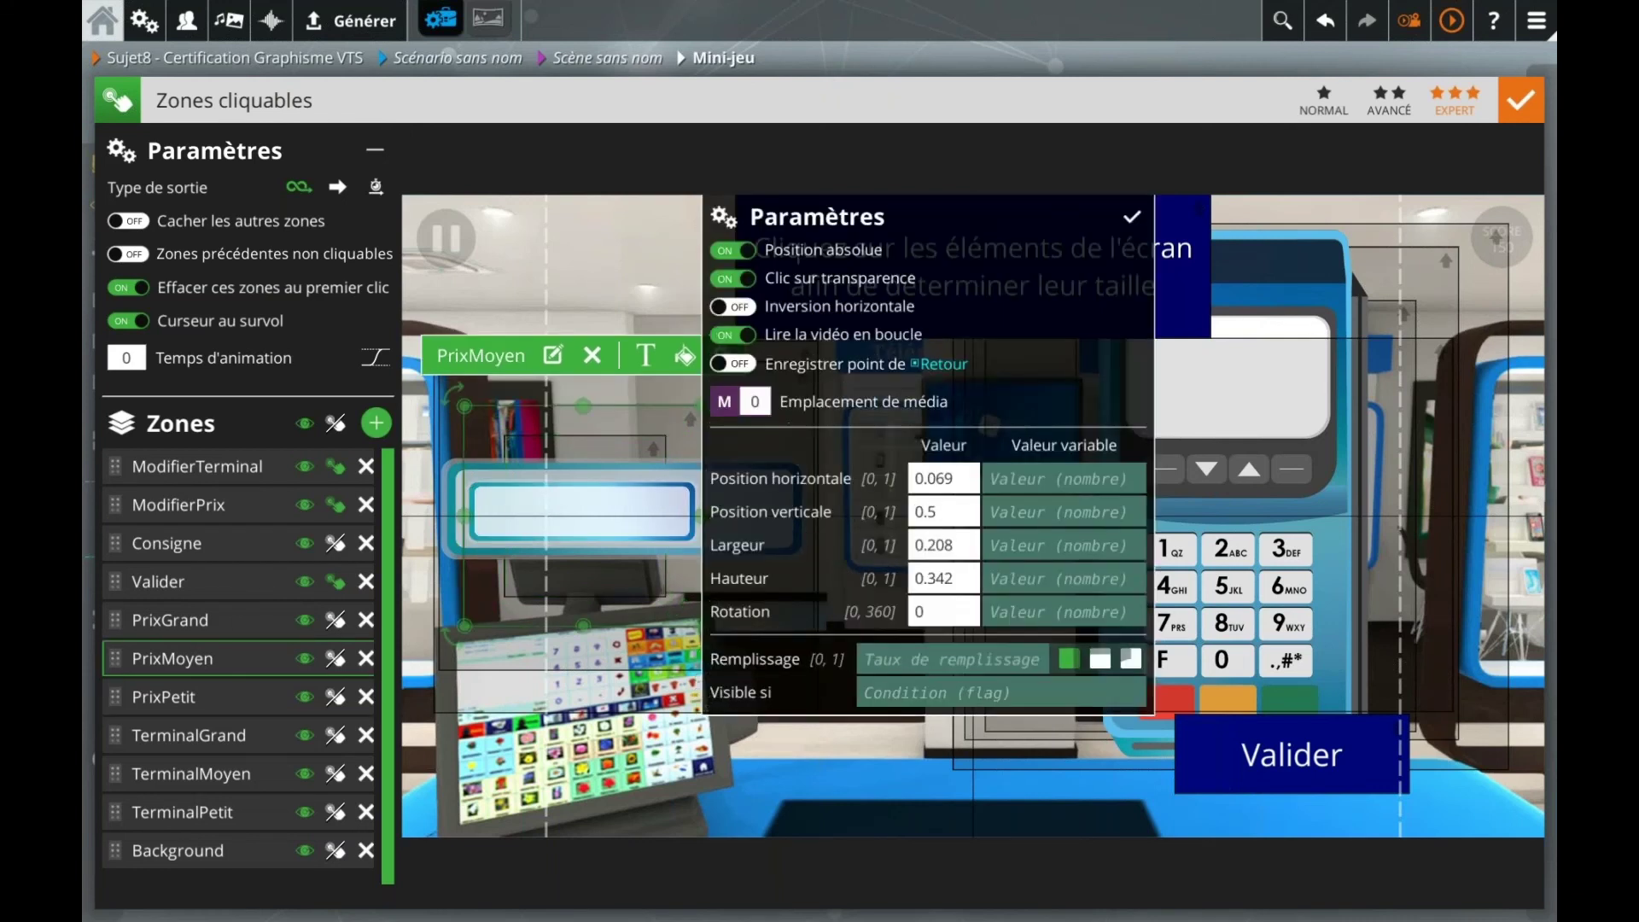
text(taillePrix)
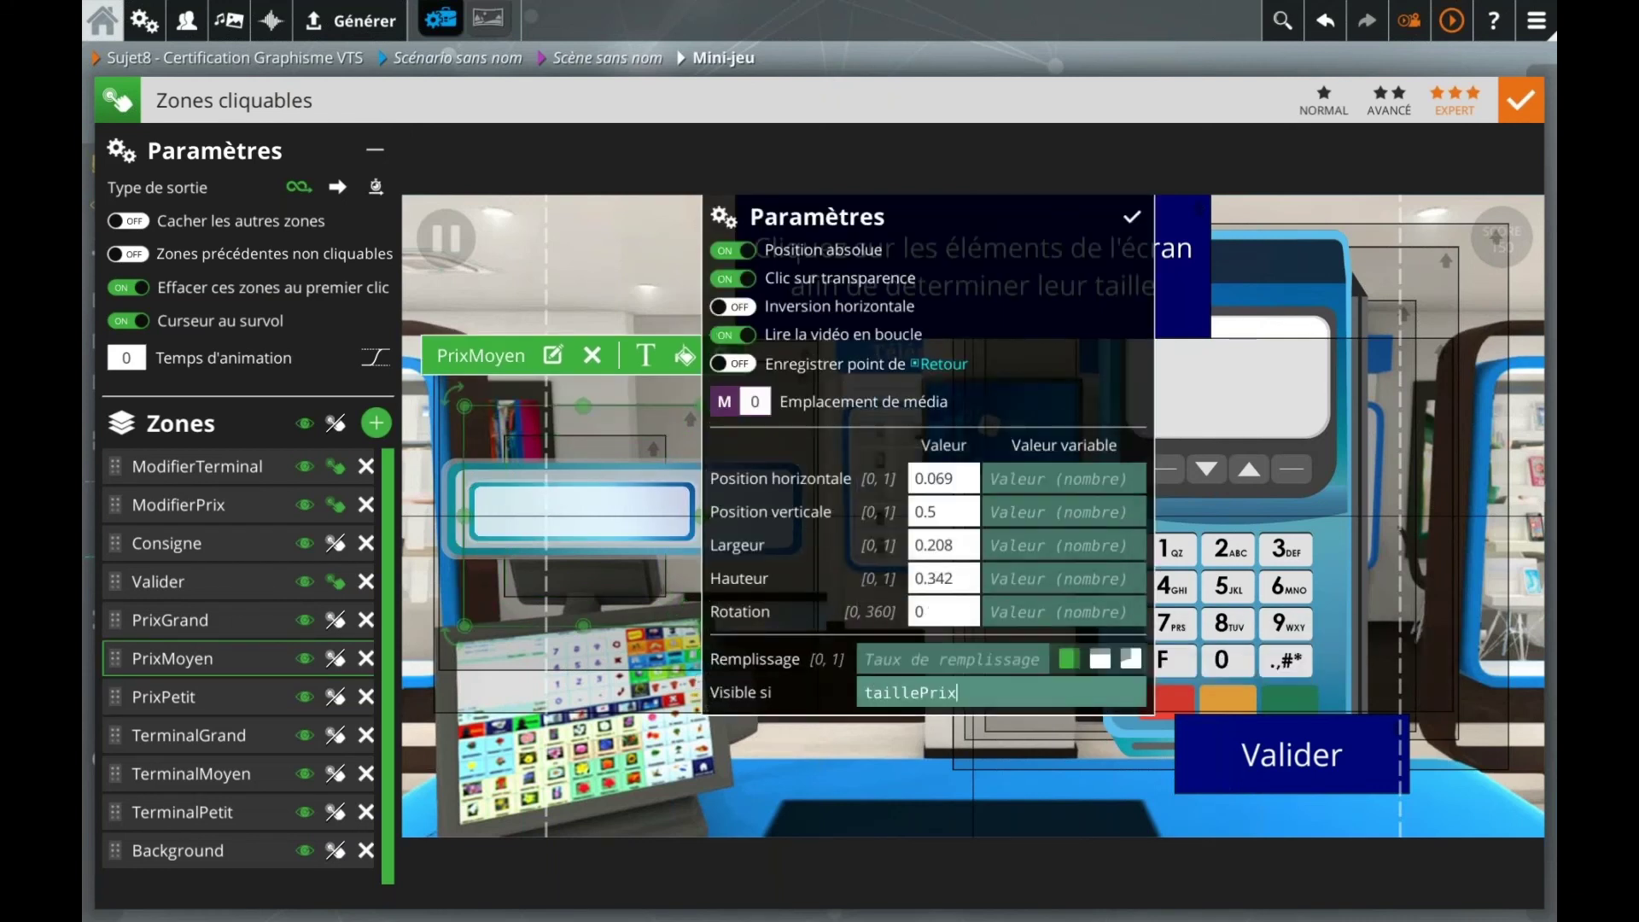
text( == 1)
Step: Set the visibility condition of the PrixGrand zone to taillePrix == 2
click(215, 623)
click(767, 312)
click(1016, 691)
text(taill)
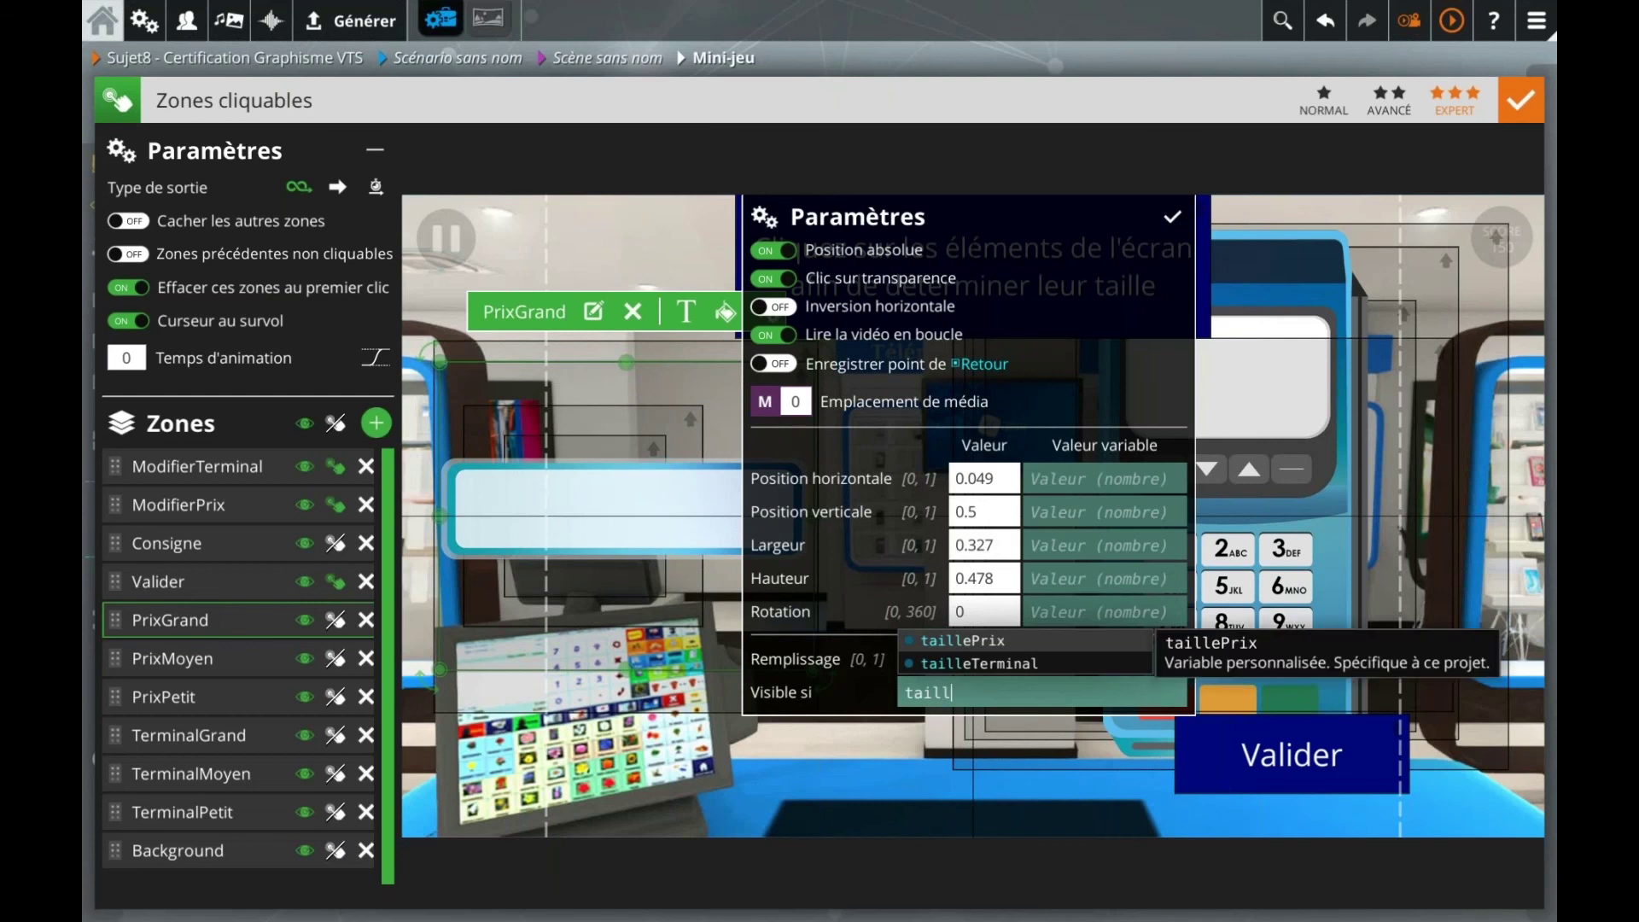
text(ePrix == 2)
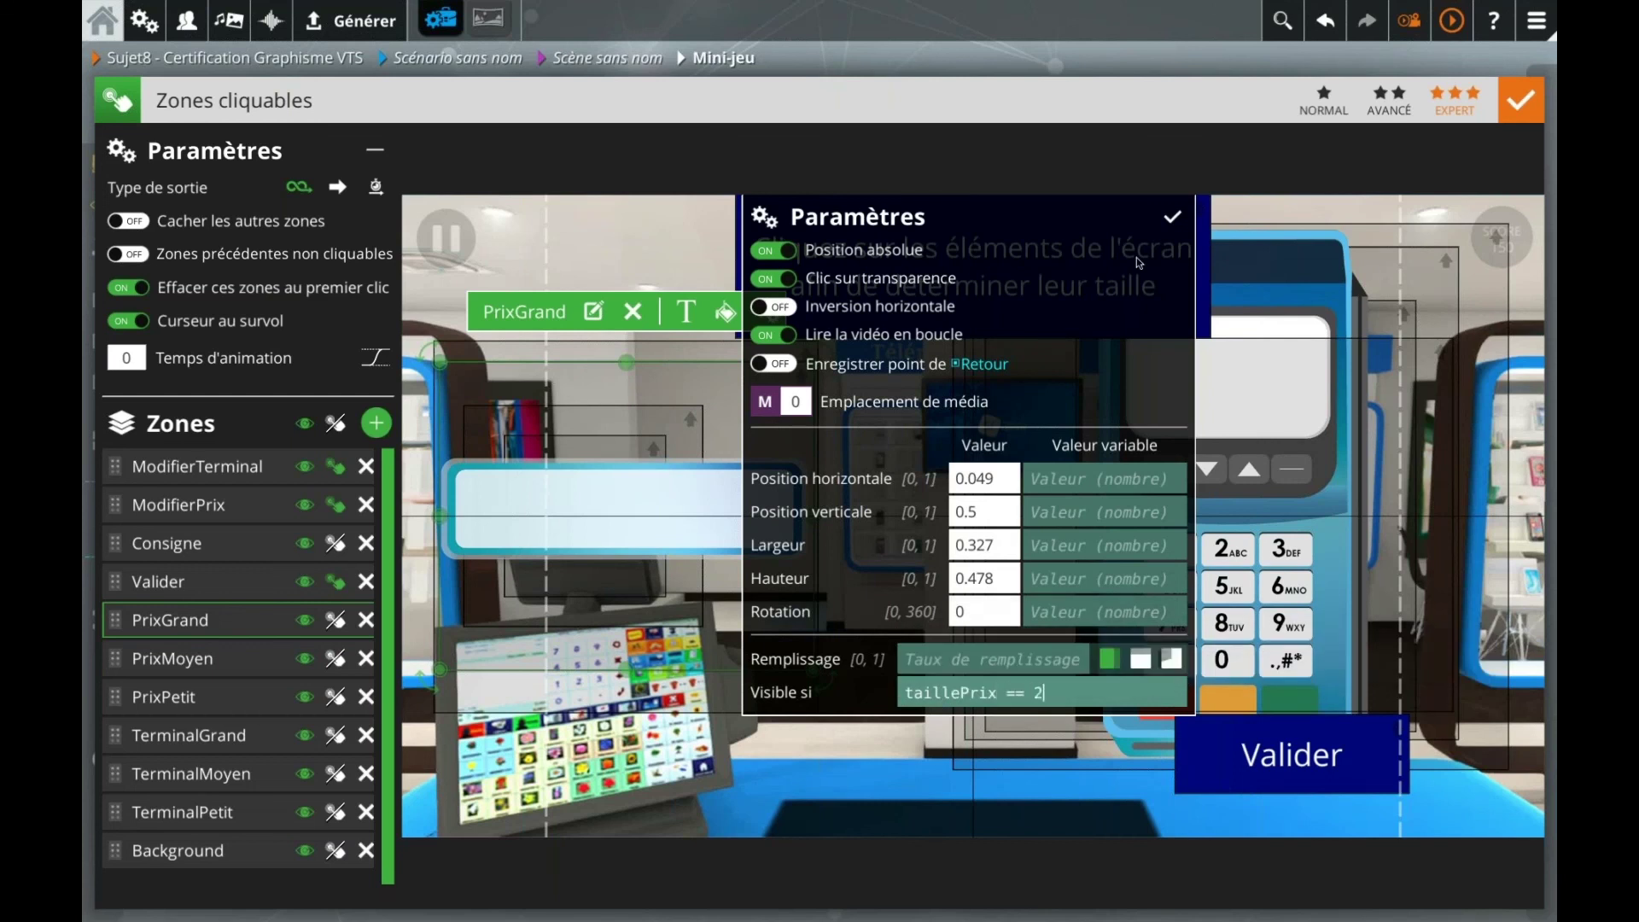
click(1173, 213)
Step: Set the visibility condition of the TerminalPetit zone to tailleTerminal == 1
click(203, 815)
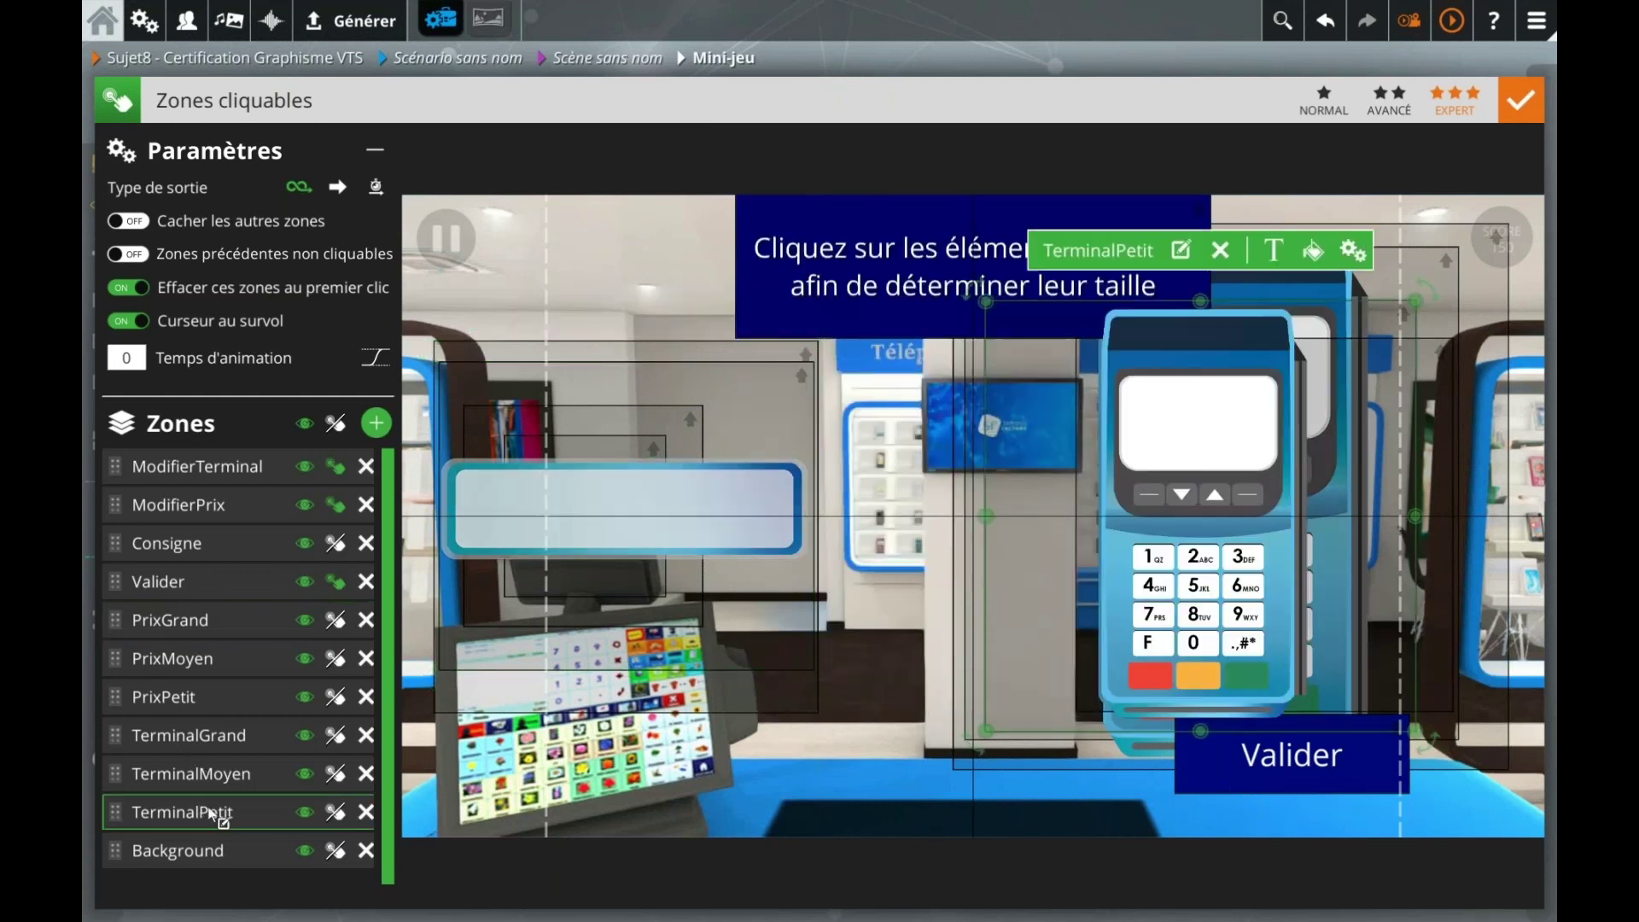
click(1353, 250)
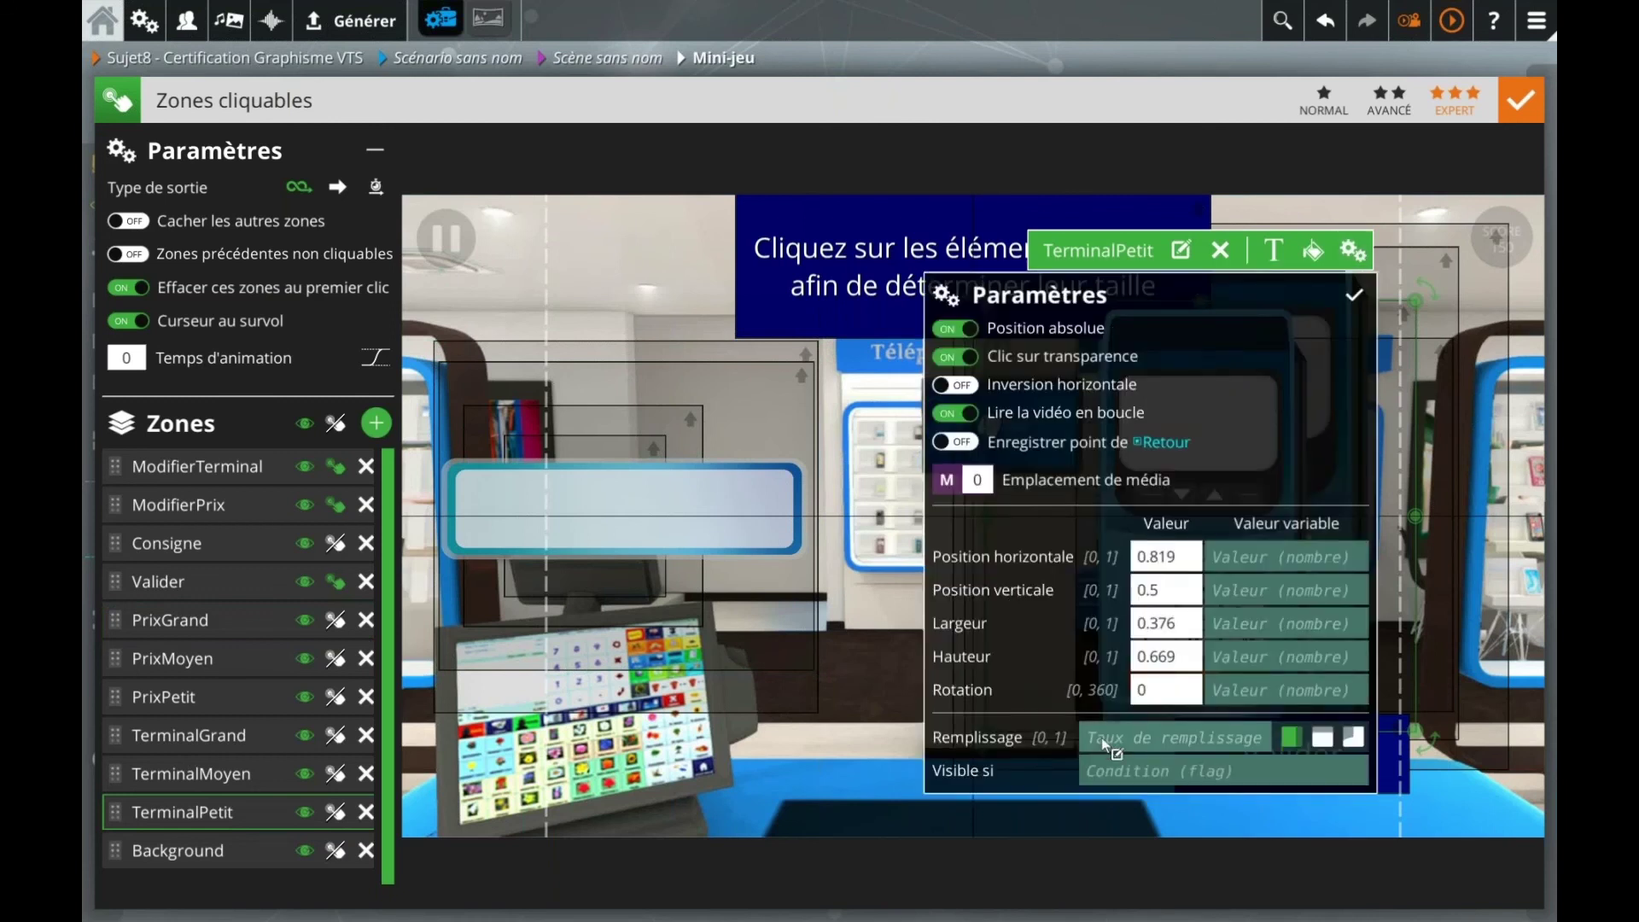
click(1144, 771)
text(taill)
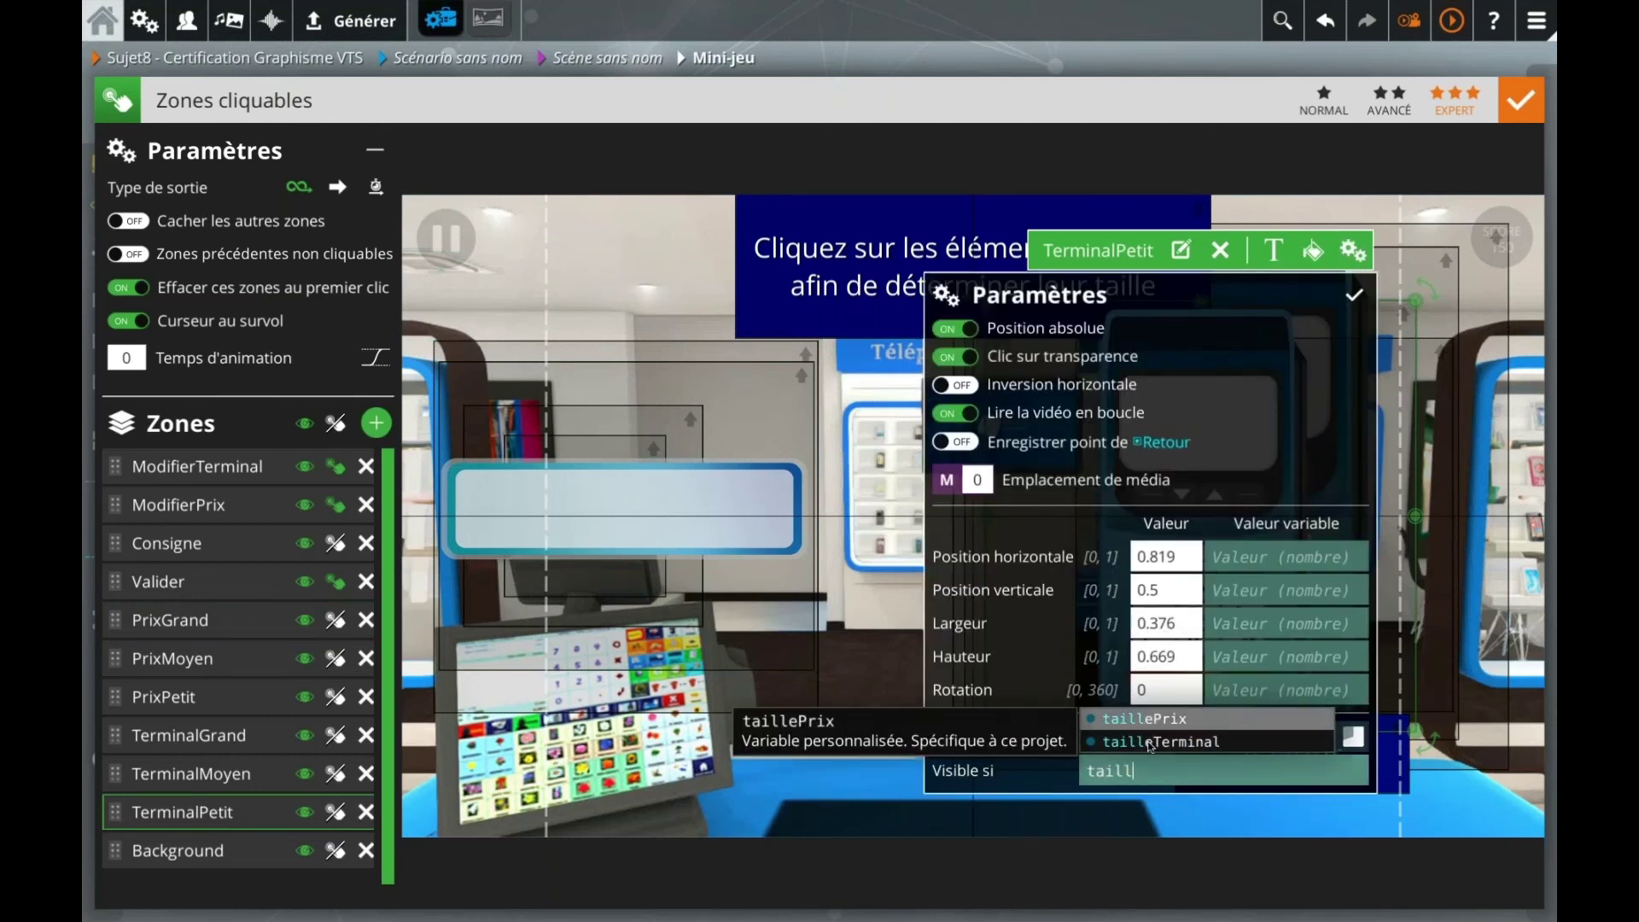
click(1161, 741)
text(== 1)
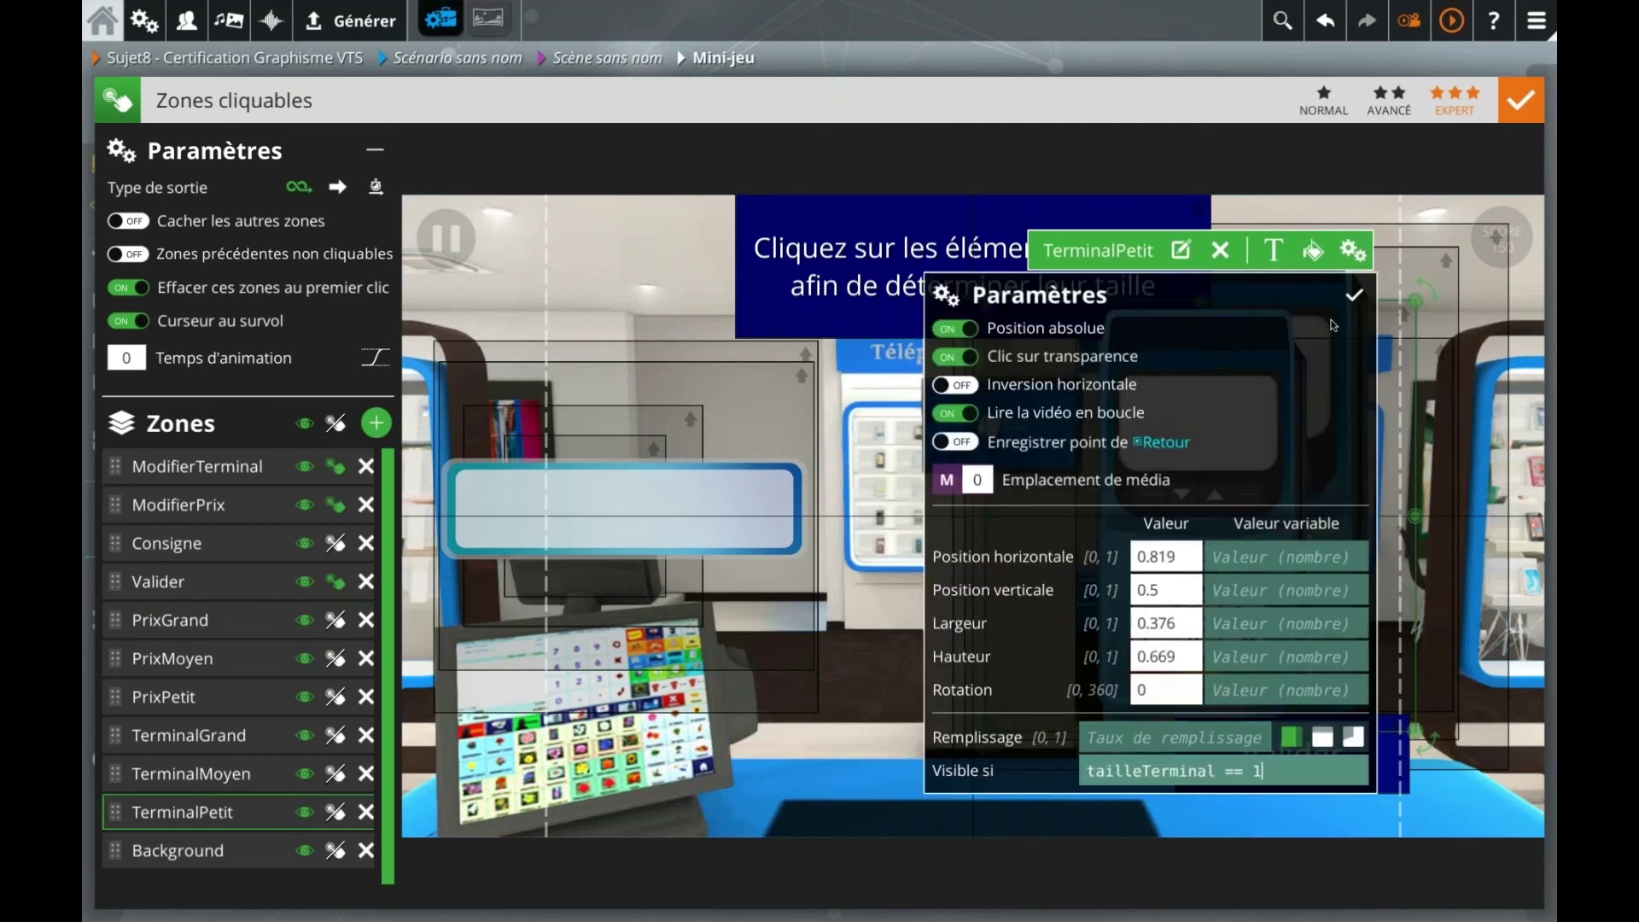
click(1355, 294)
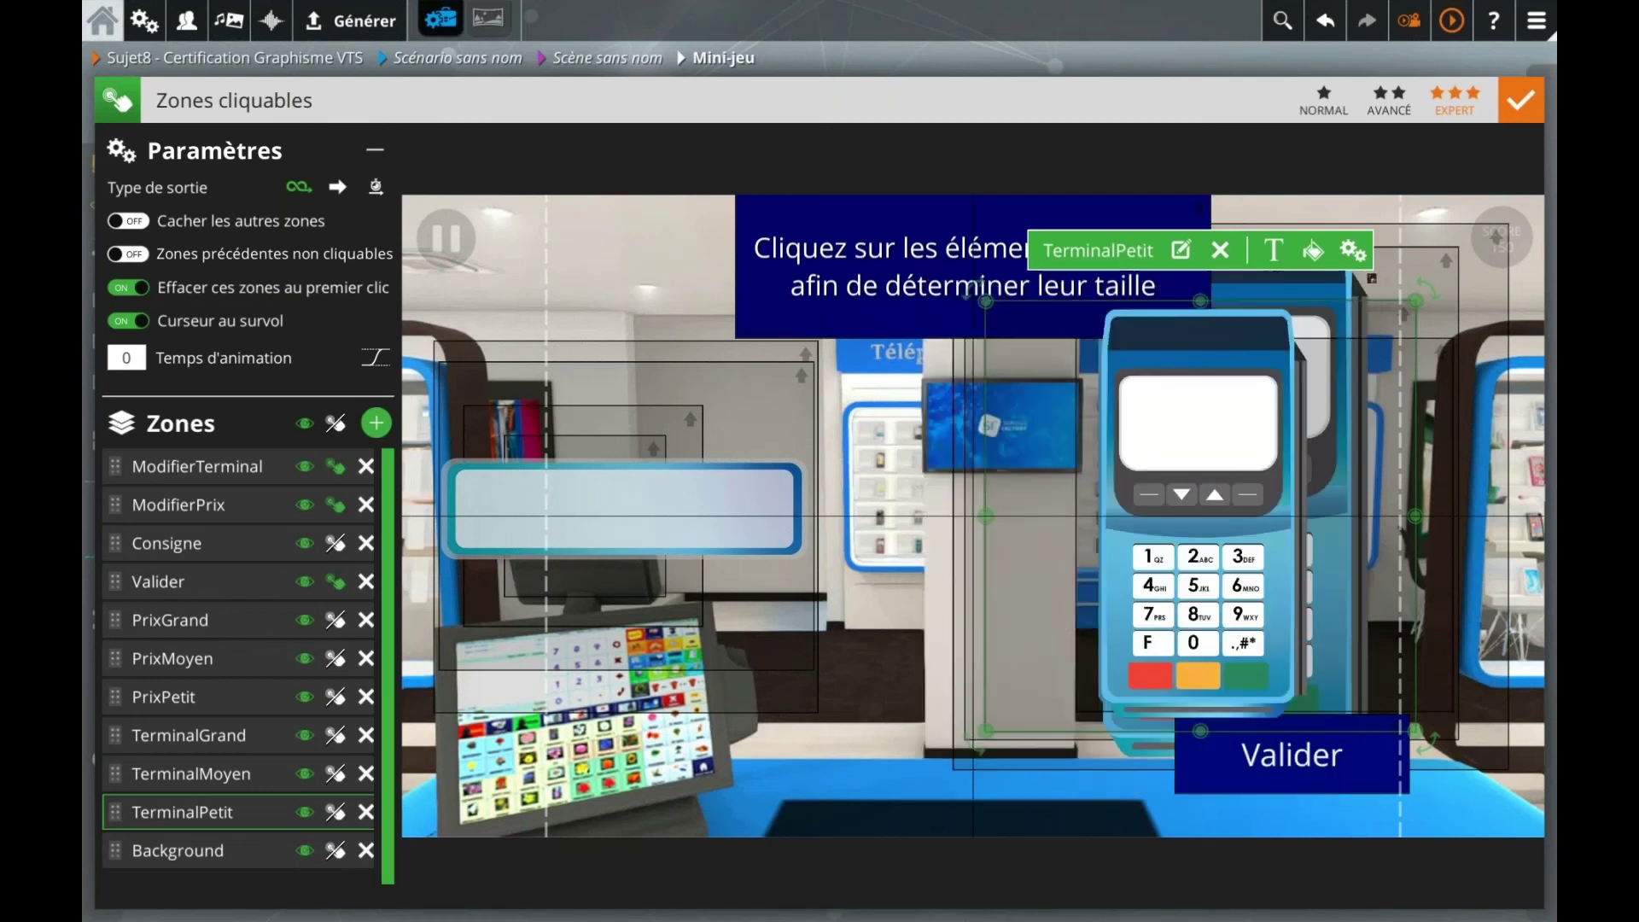
Step: Enter a visibility condition for the TerminalMoyen zone that compares the tailleTerminal variable with its size value
click(153, 778)
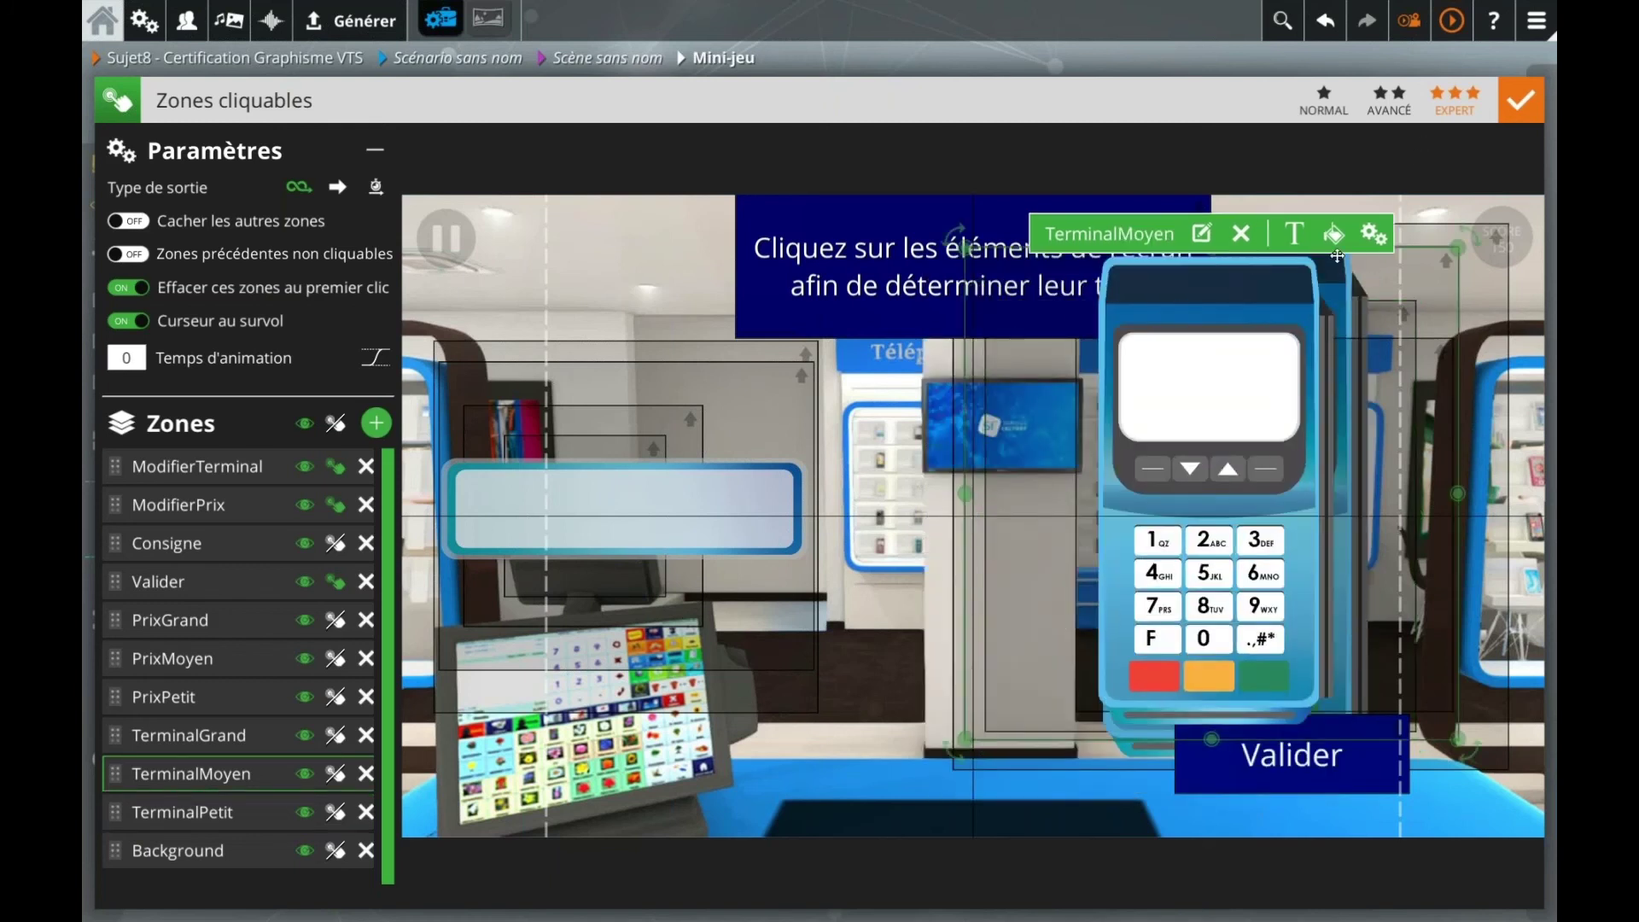
click(1372, 234)
click(1195, 754)
text(taillePrix)
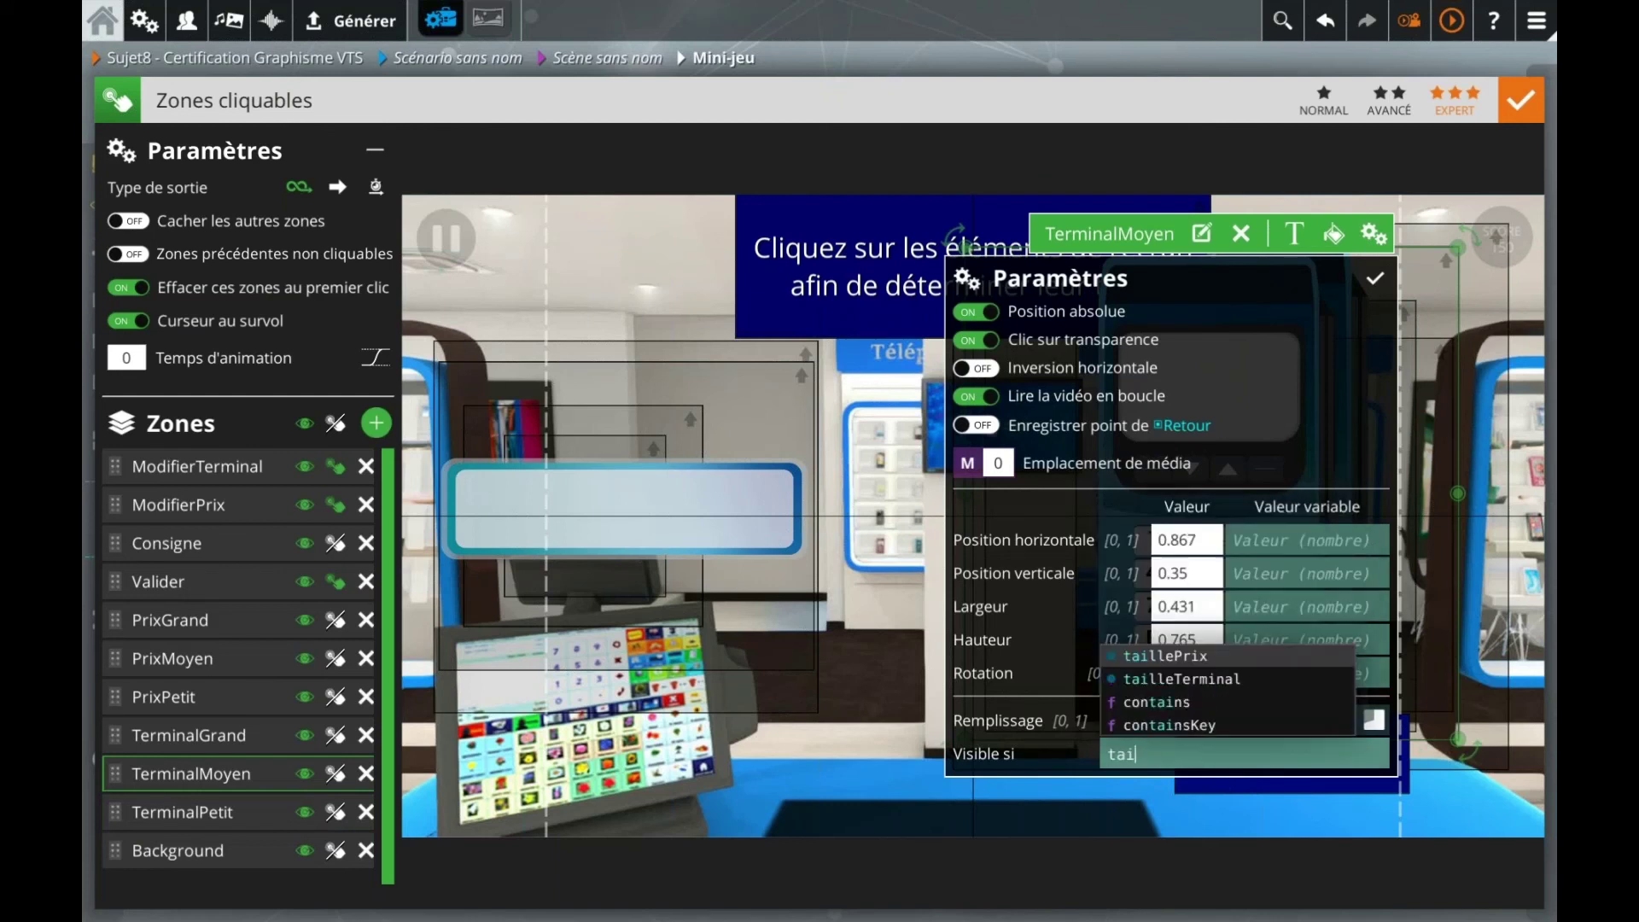
key(BackSpace)
key(BackSpace)
key(BackSpace)
key(BackSpace)
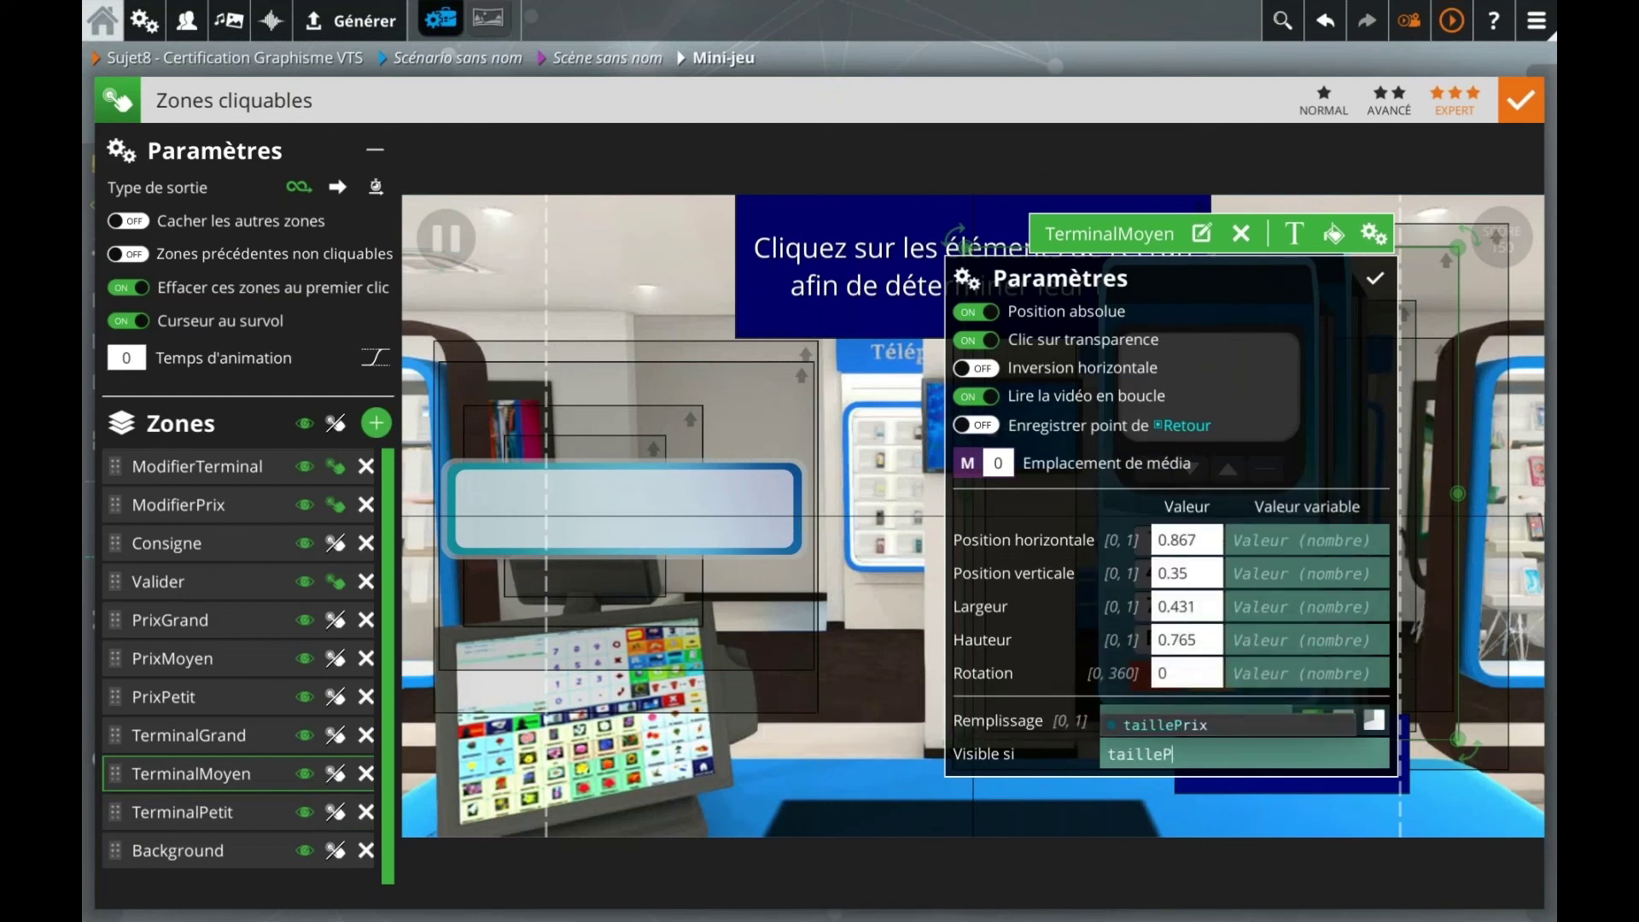
text(Terminal ==)
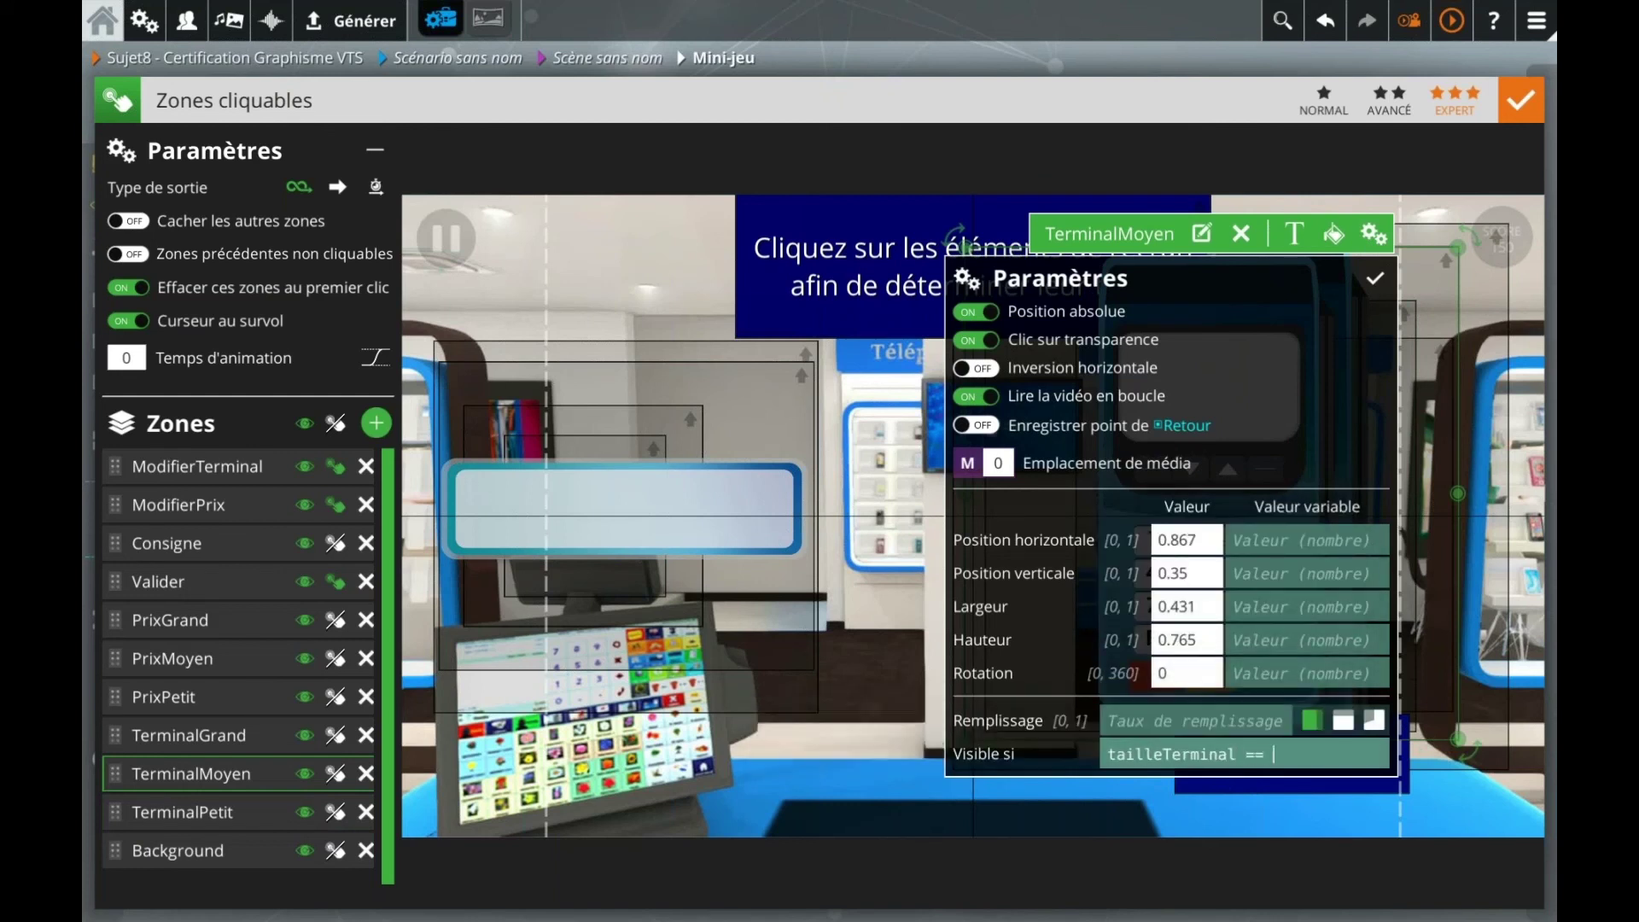
click(1373, 278)
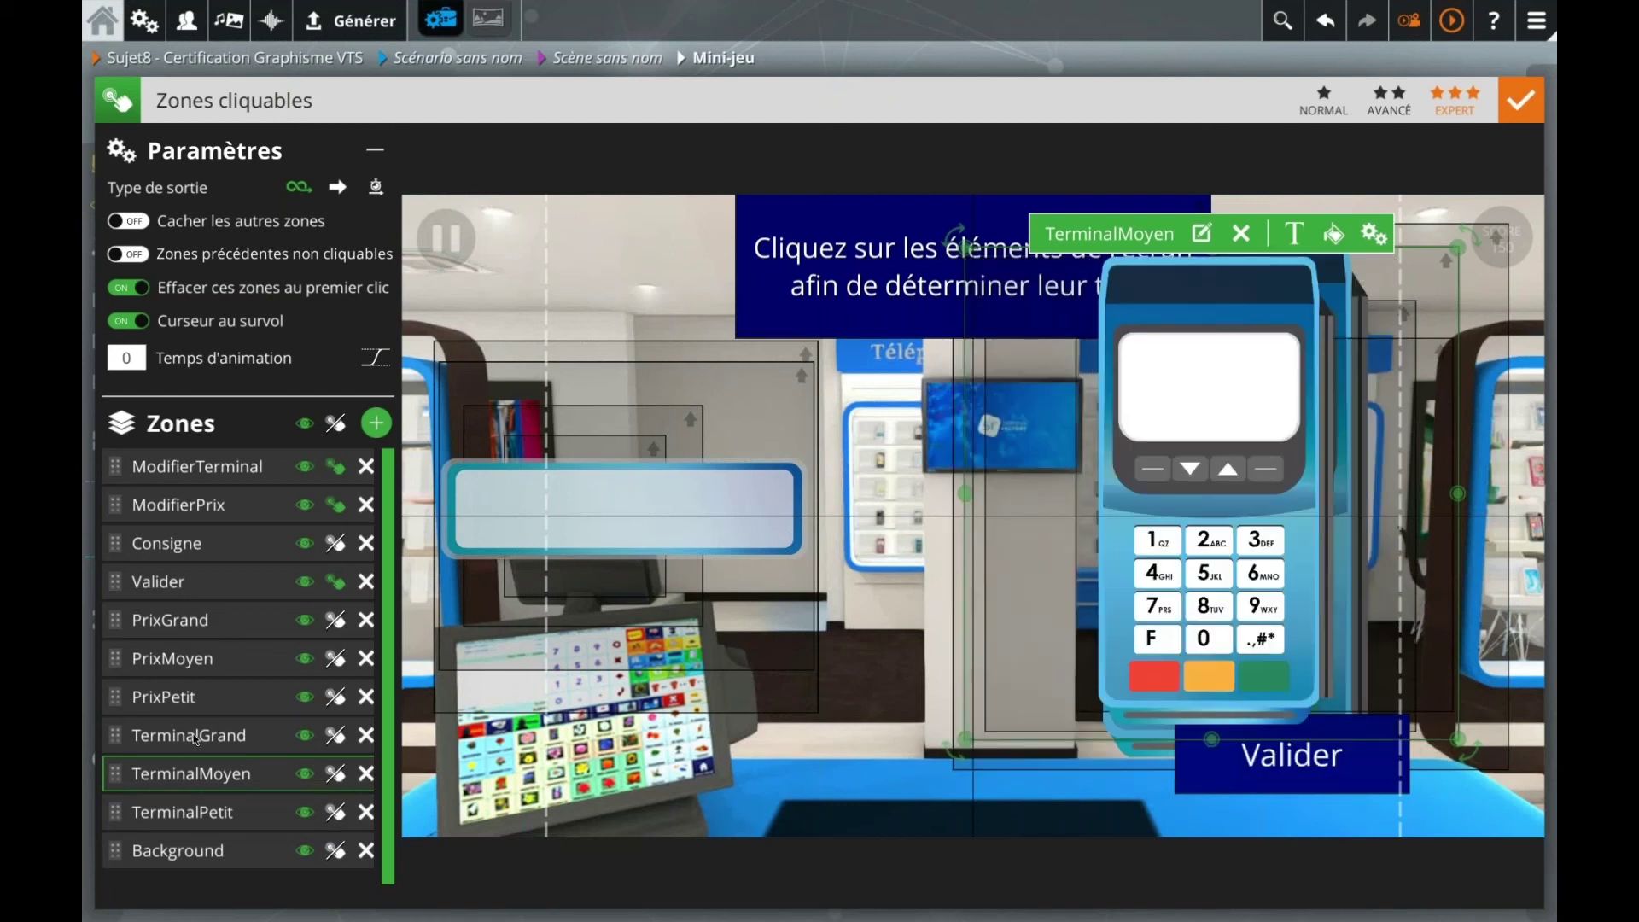
Step: Set the visibility condition of the TerminalGrand zone to tailleTerminal == 2 and validate the Zones cliquables block
click(194, 736)
click(1390, 234)
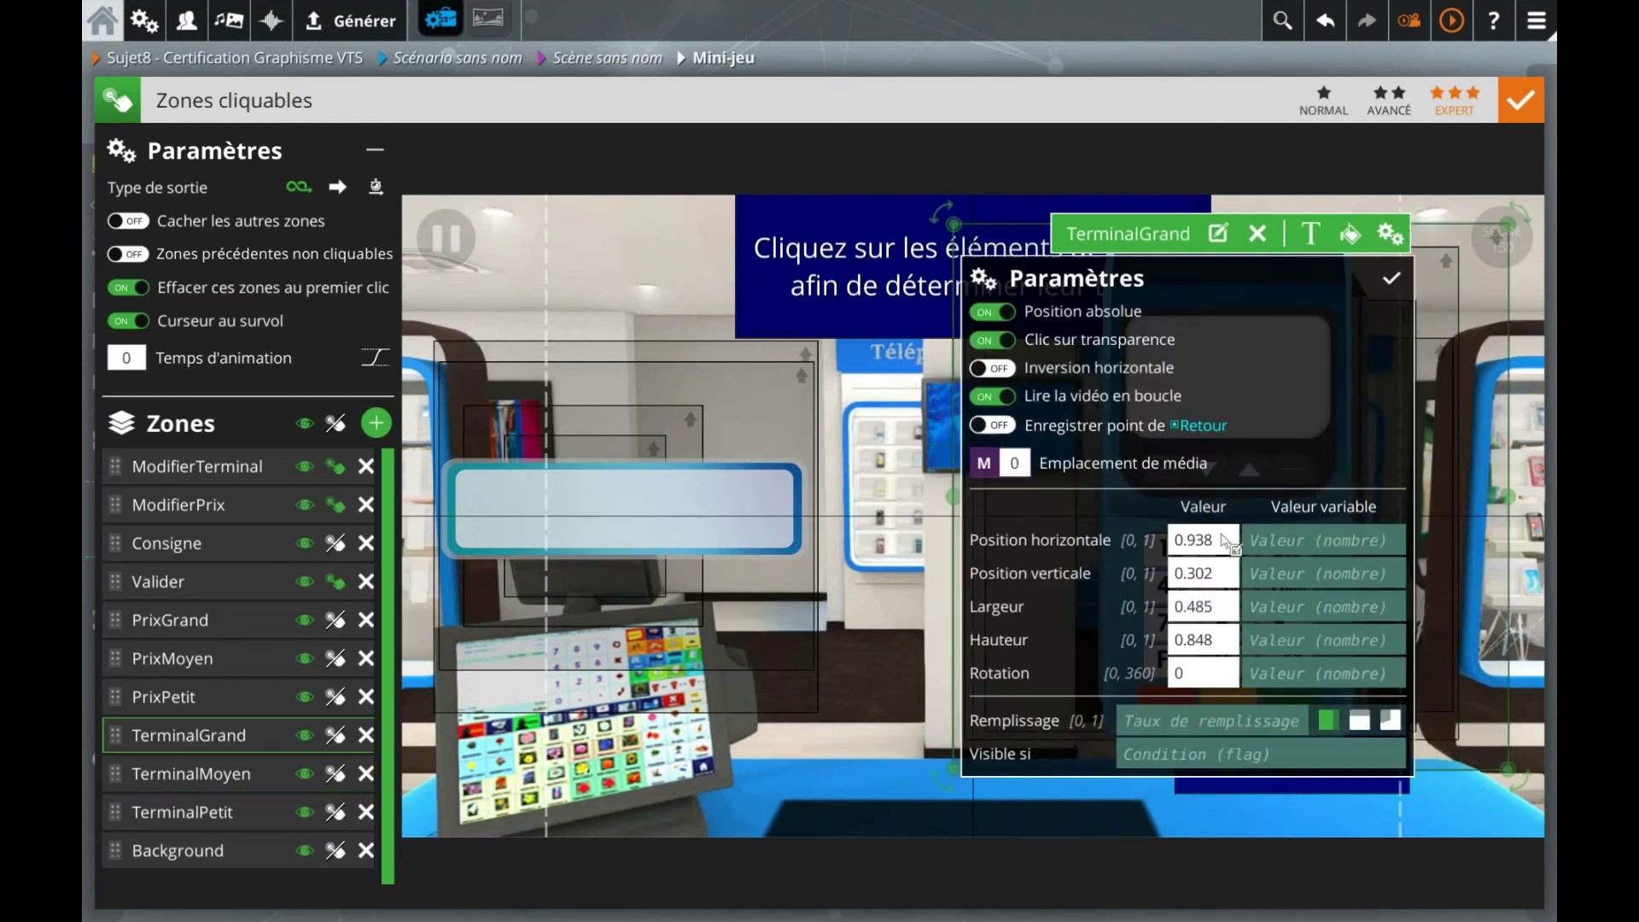
click(1262, 753)
text(tailleT)
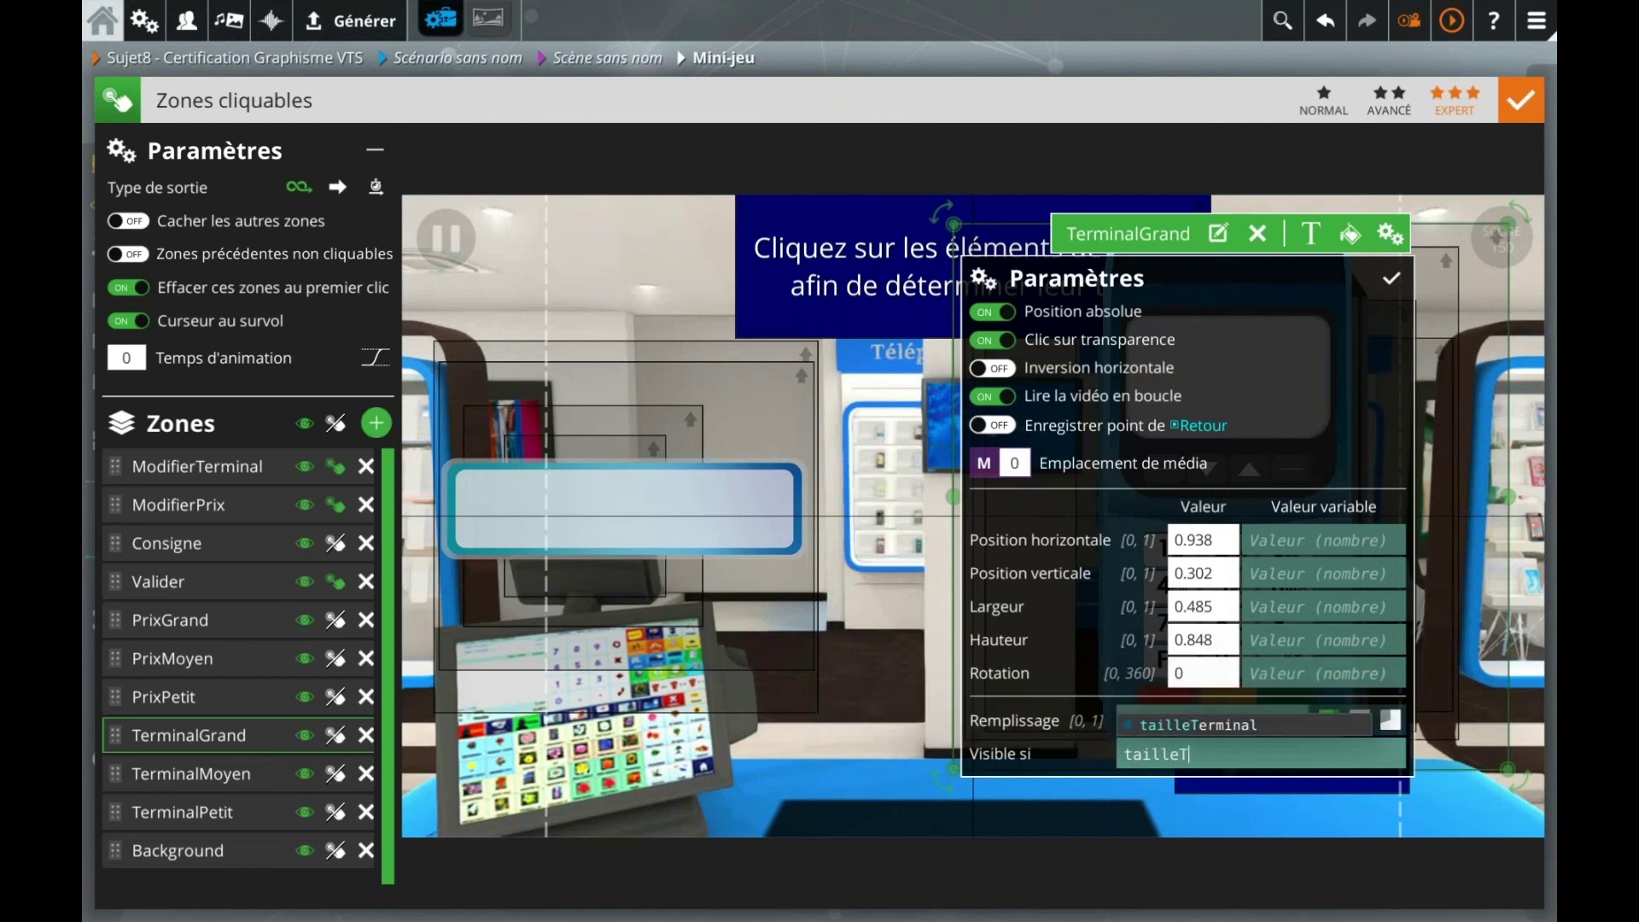
key(Return)
text(== 2)
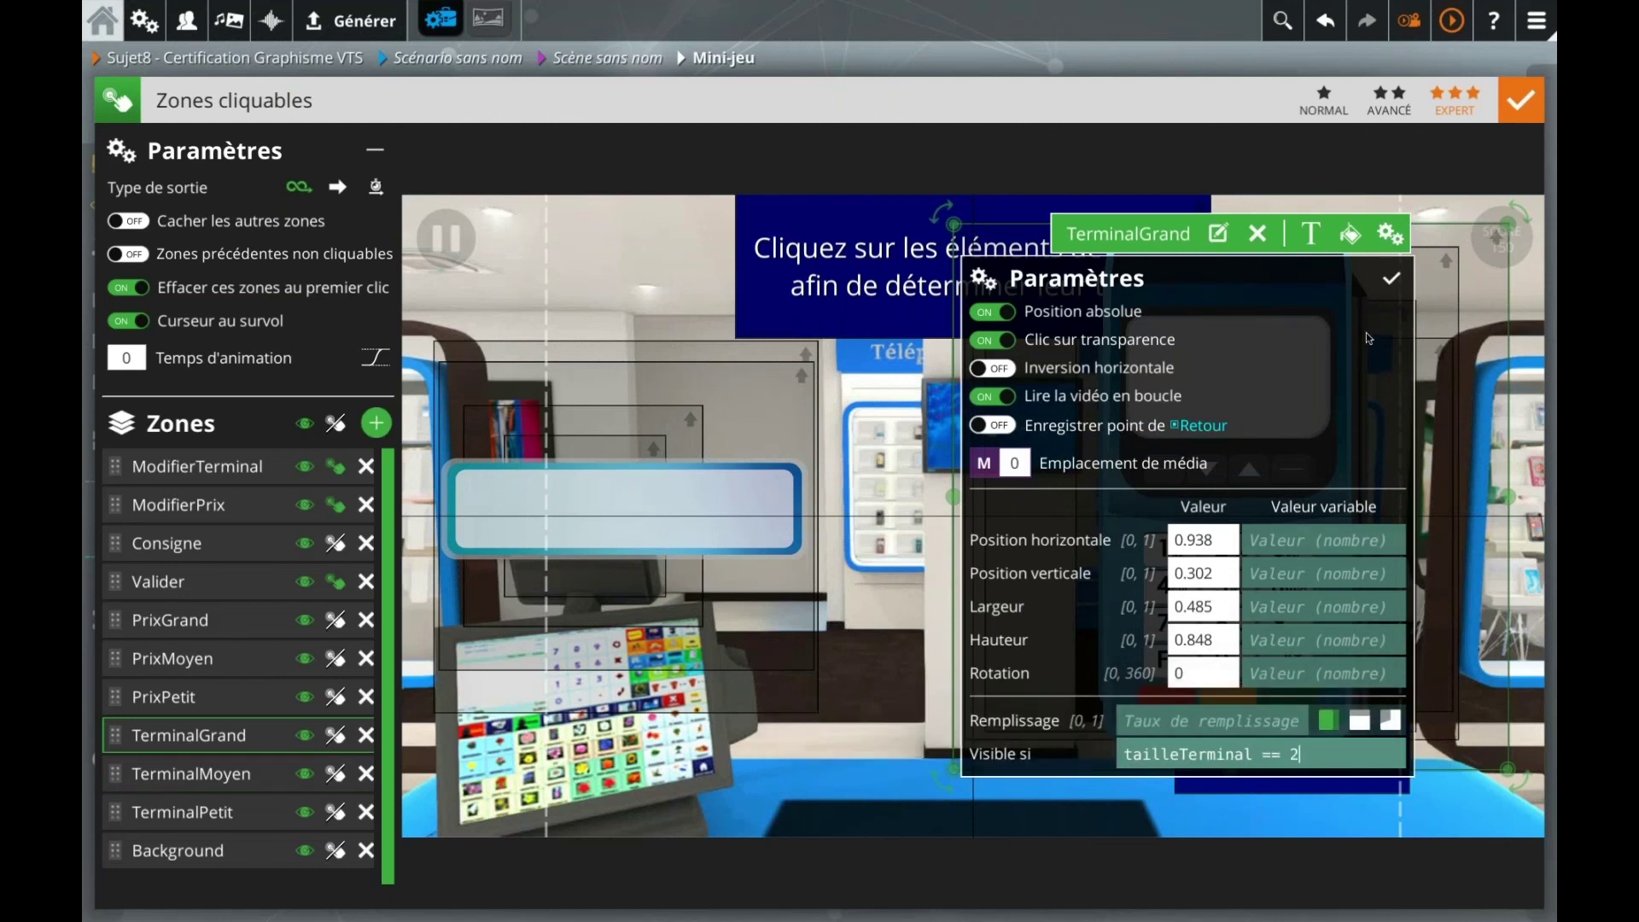
click(1391, 279)
click(1522, 101)
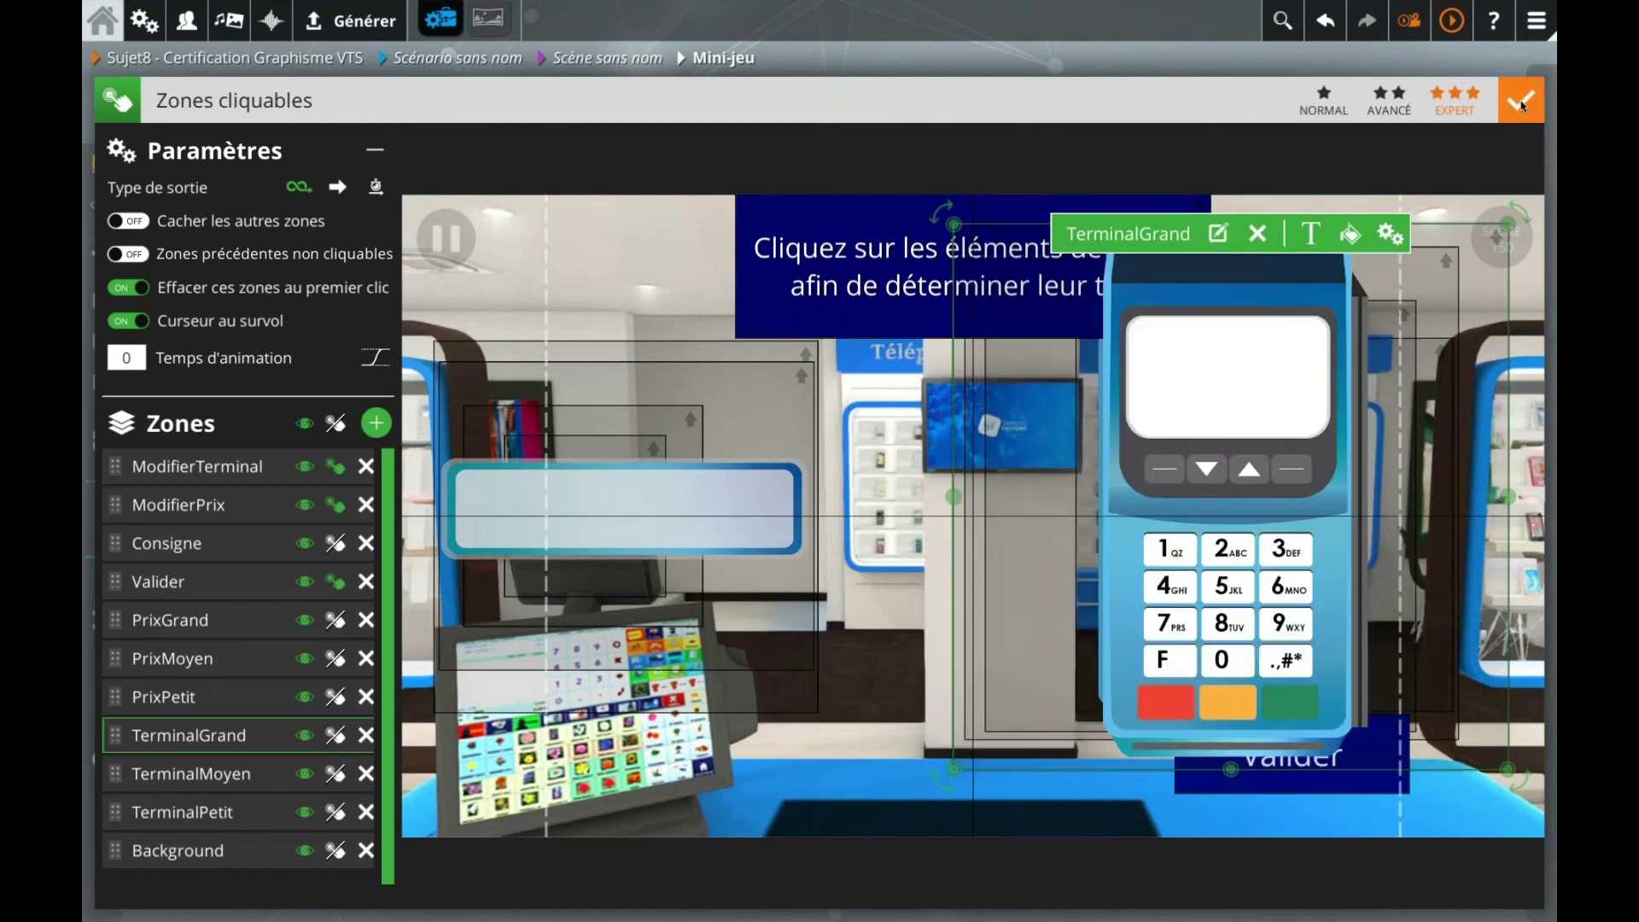
Step: Preview the mini-game, test changing the price display and payment terminal sizes, and stop the preview
click(775, 351)
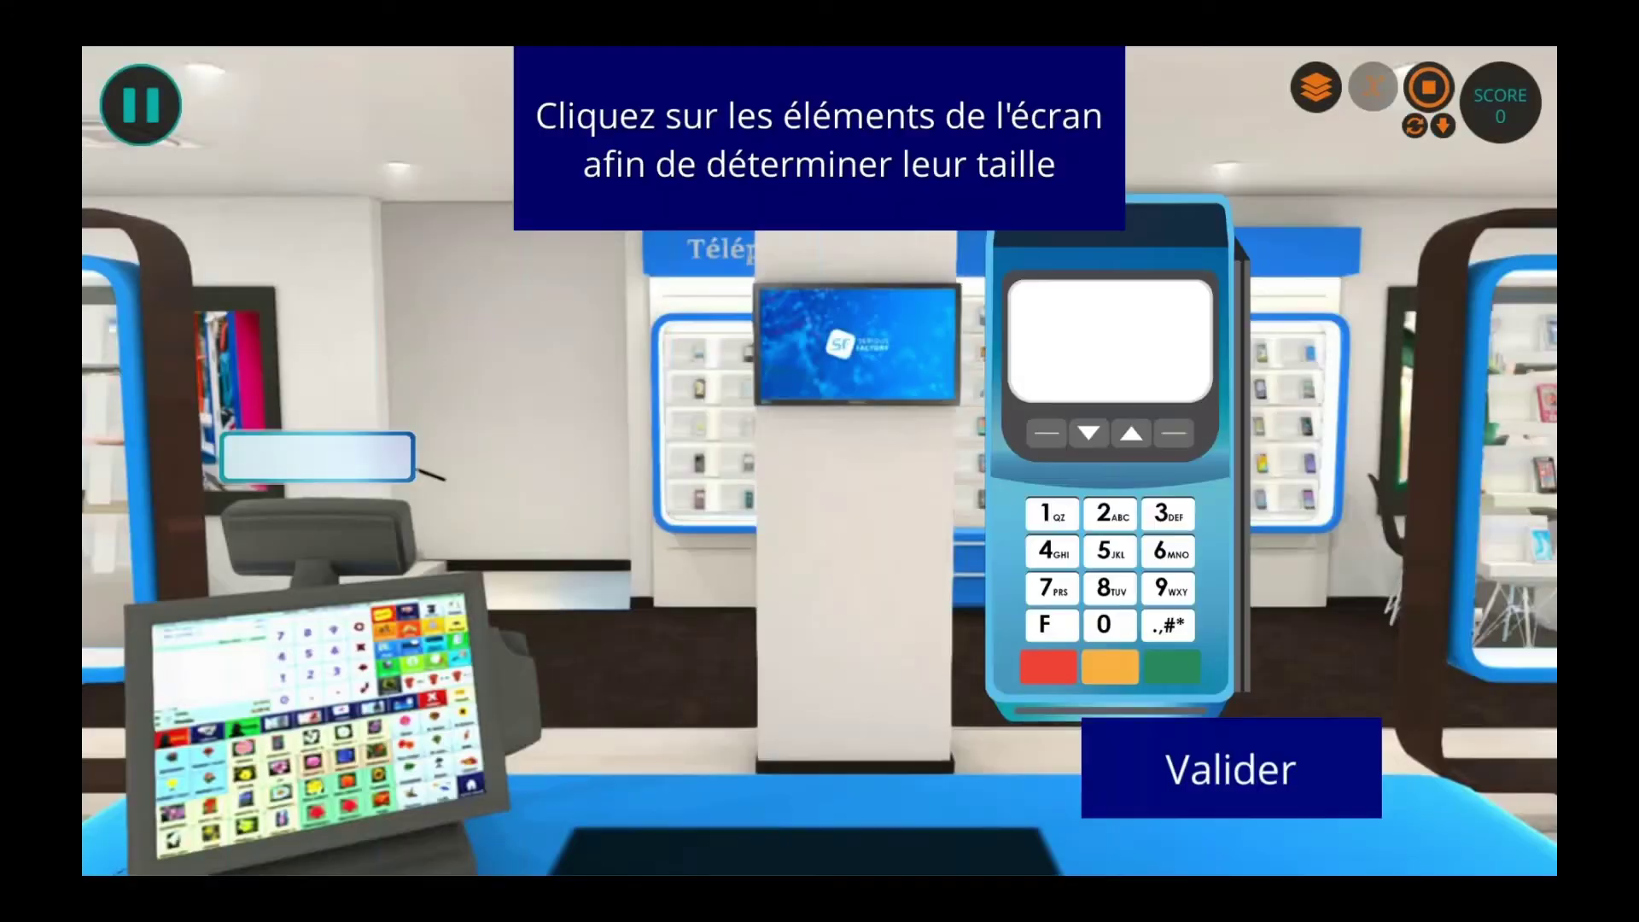
click(326, 453)
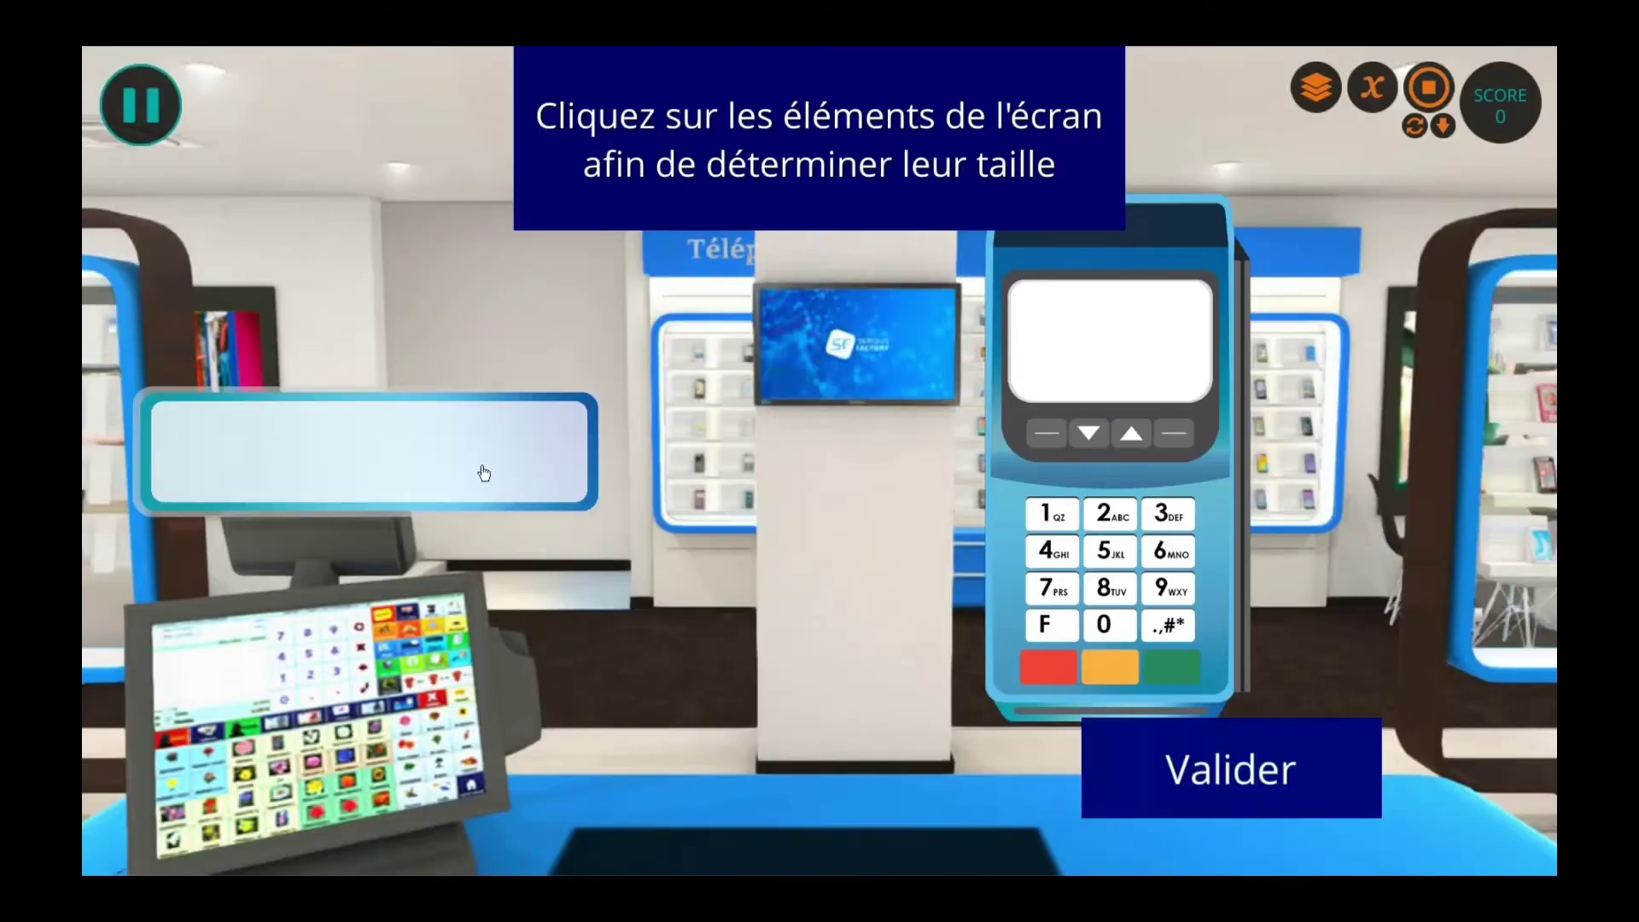
click(1058, 447)
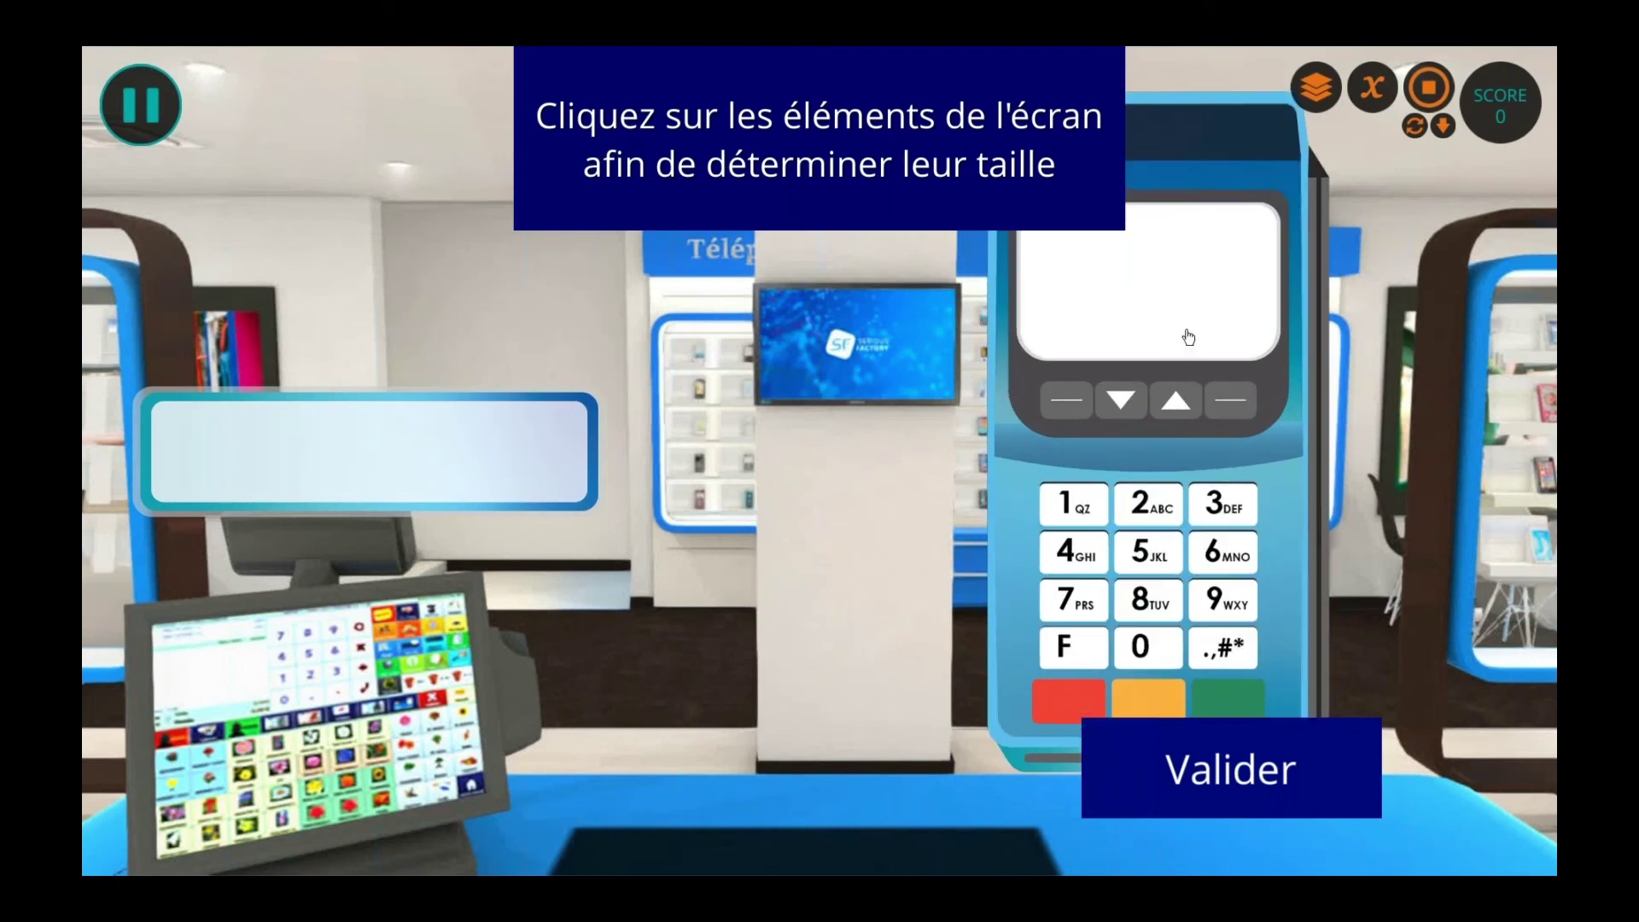
click(1429, 86)
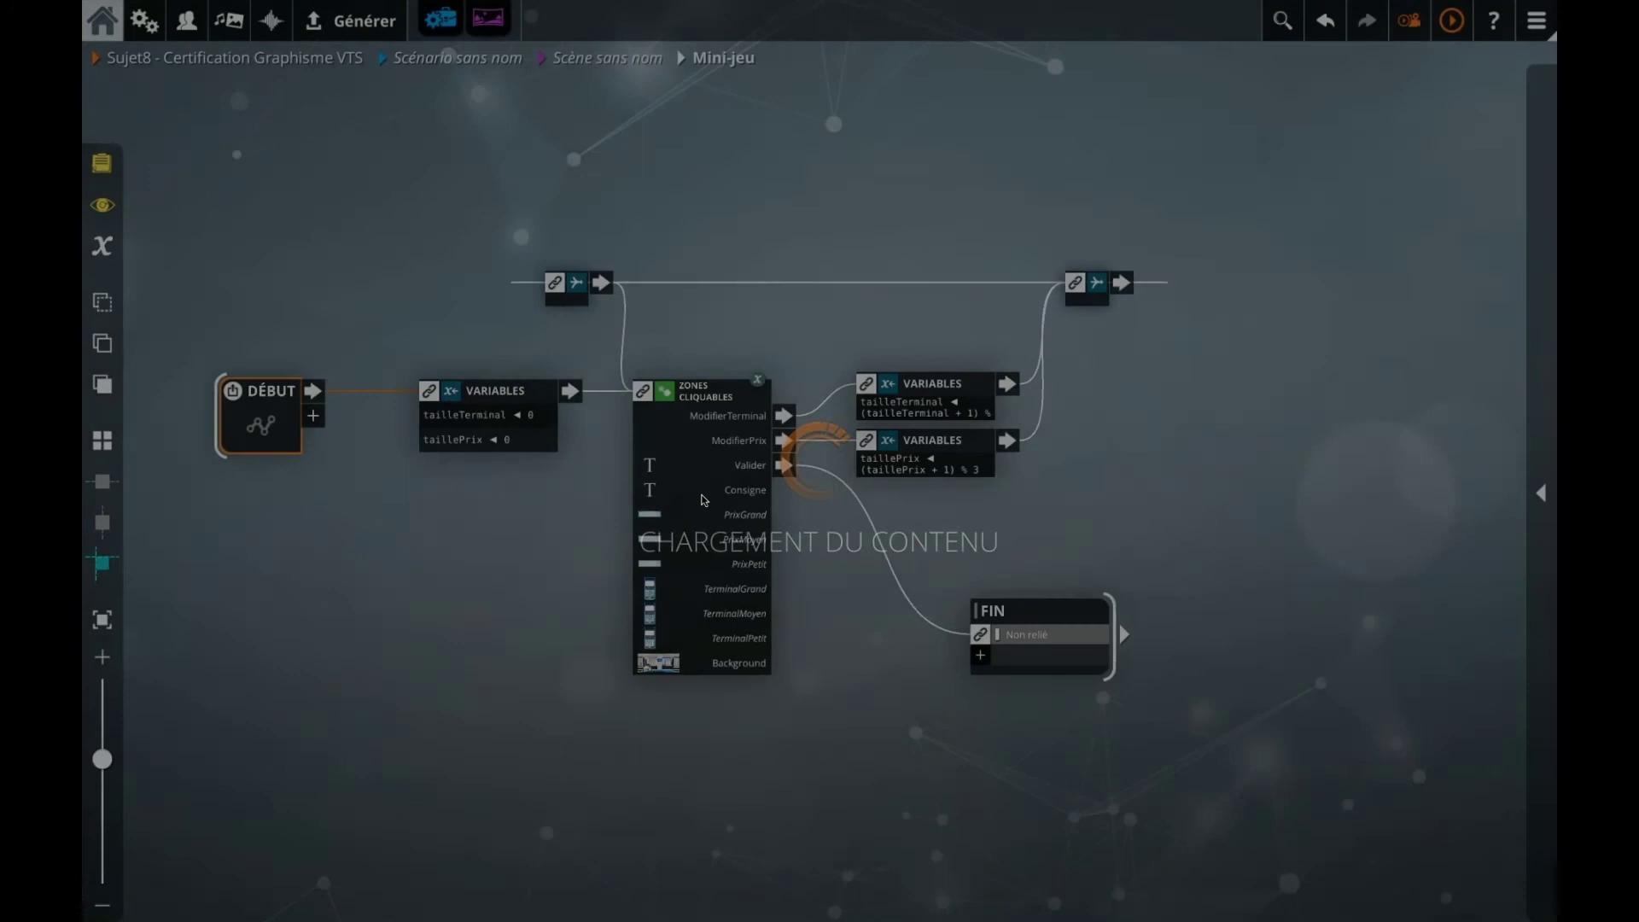
Step: In the Zones cliquables block, turn off Effacer ces zones au premier clic and set Temps d'animation to 0.5
double_click(689, 479)
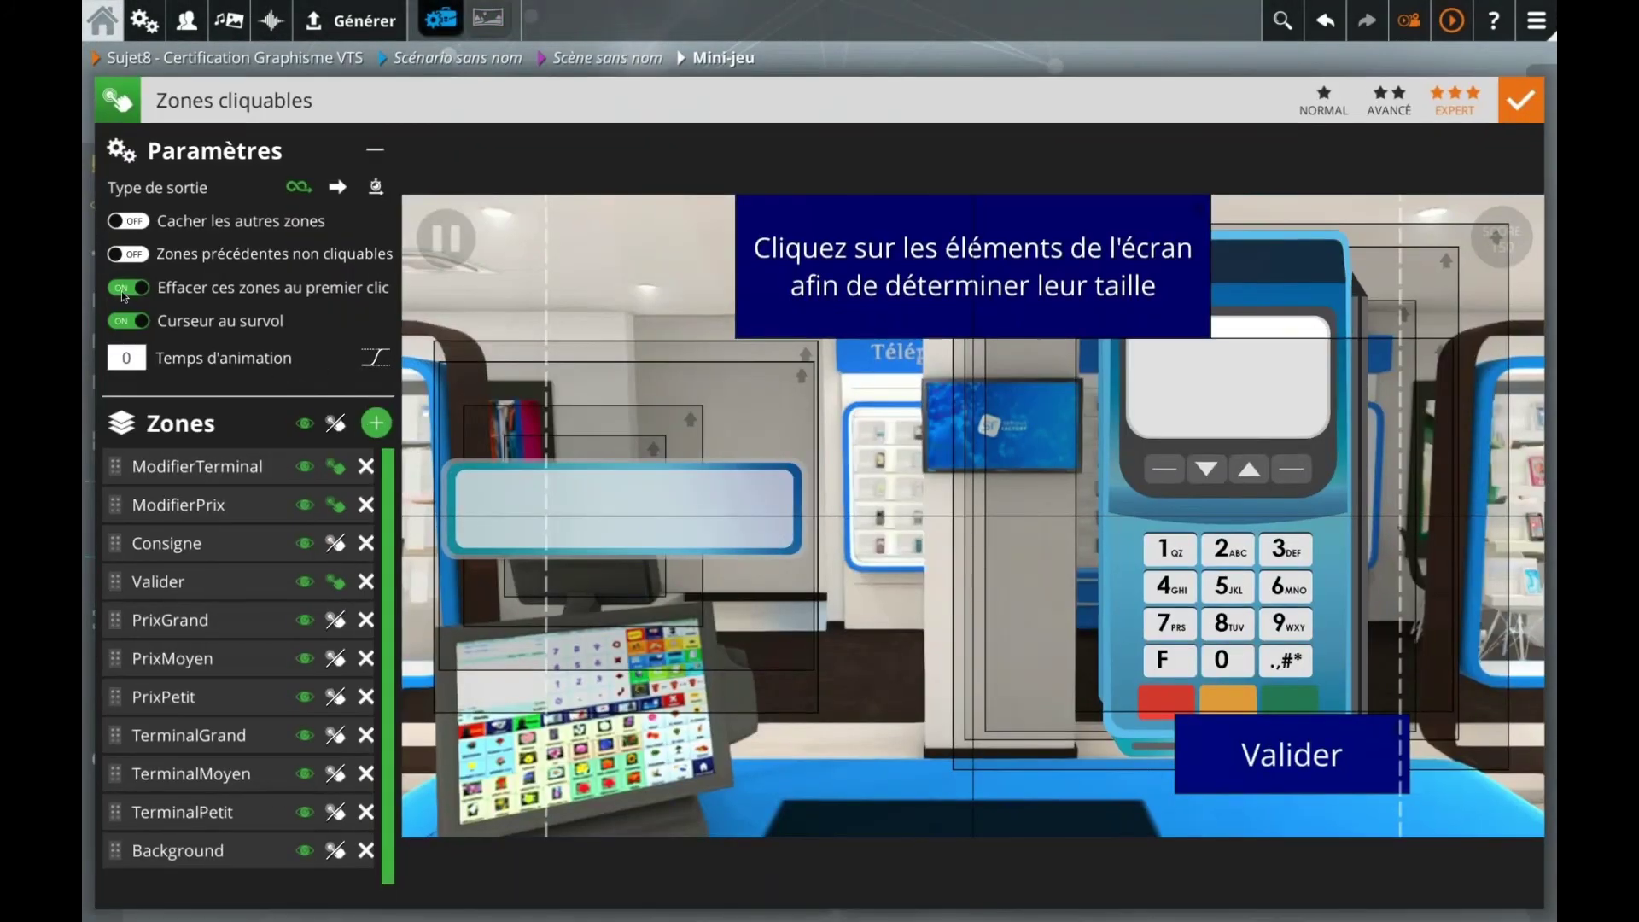
click(124, 288)
text(.5)
click(1519, 102)
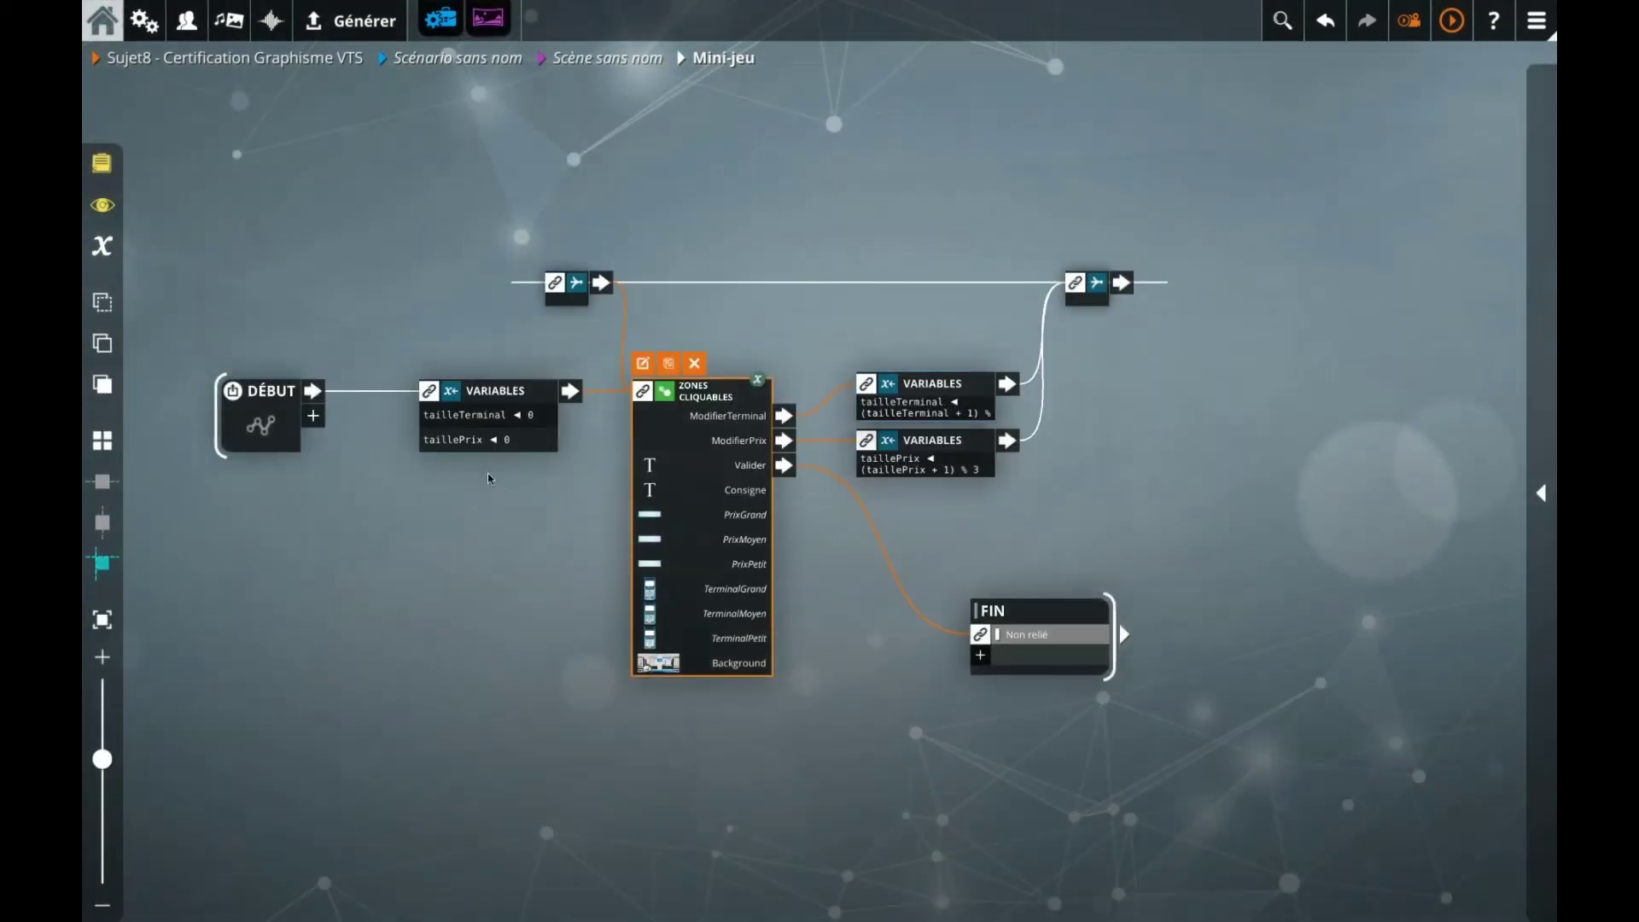
Step: Preview the mini-game, test the animated size changes of the price display and the payment terminal, and stop the preview
click(1460, 18)
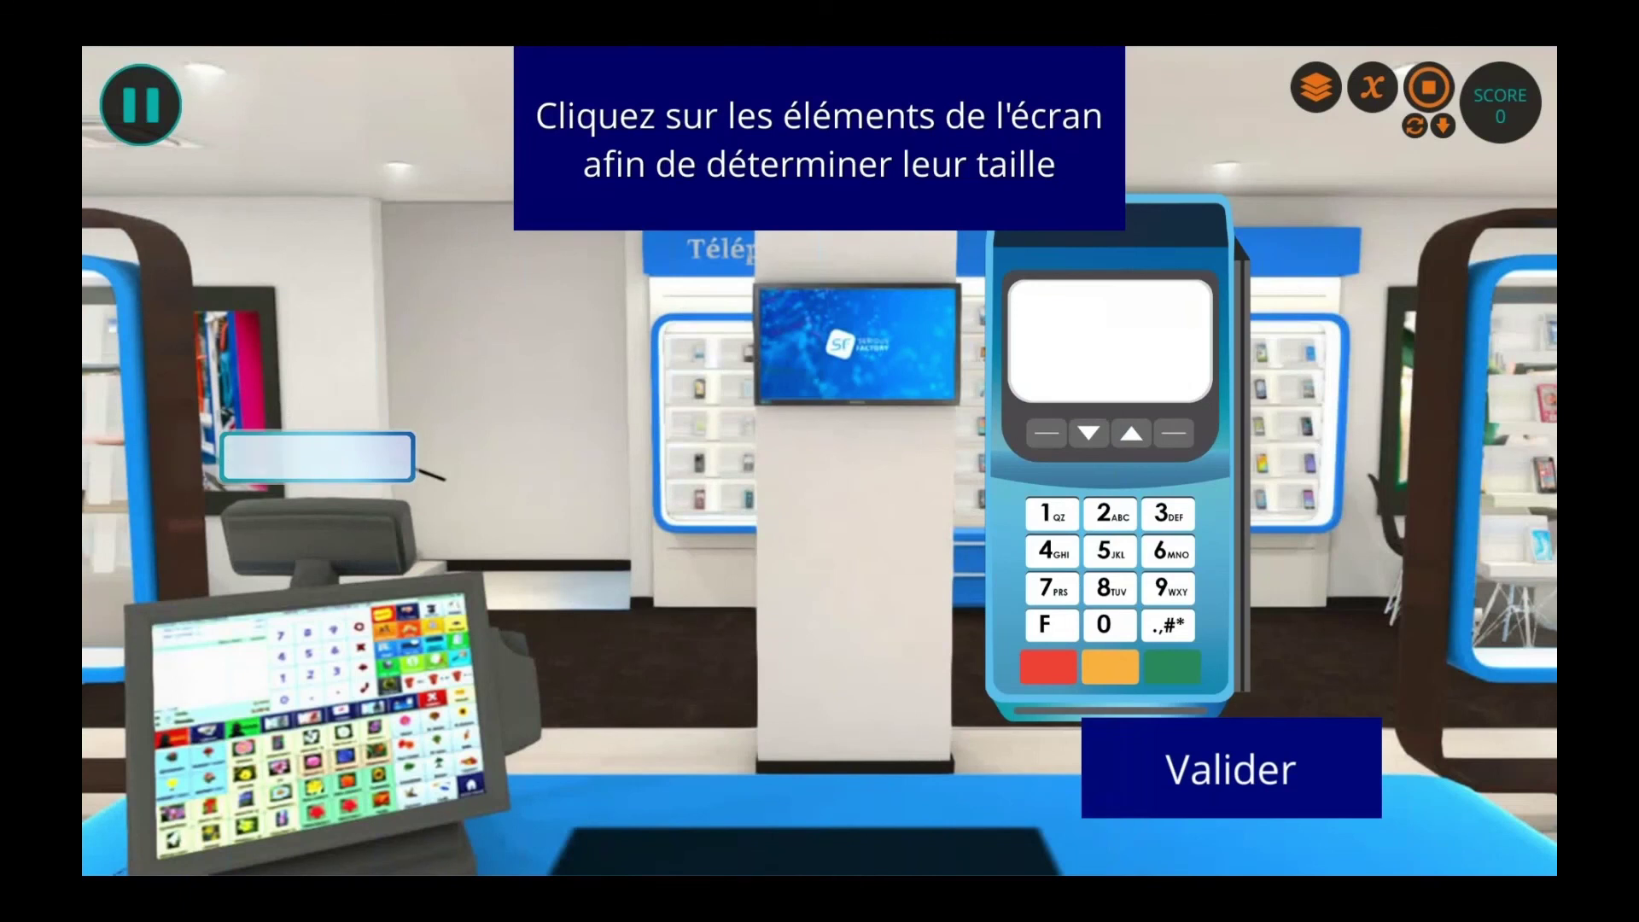
click(340, 461)
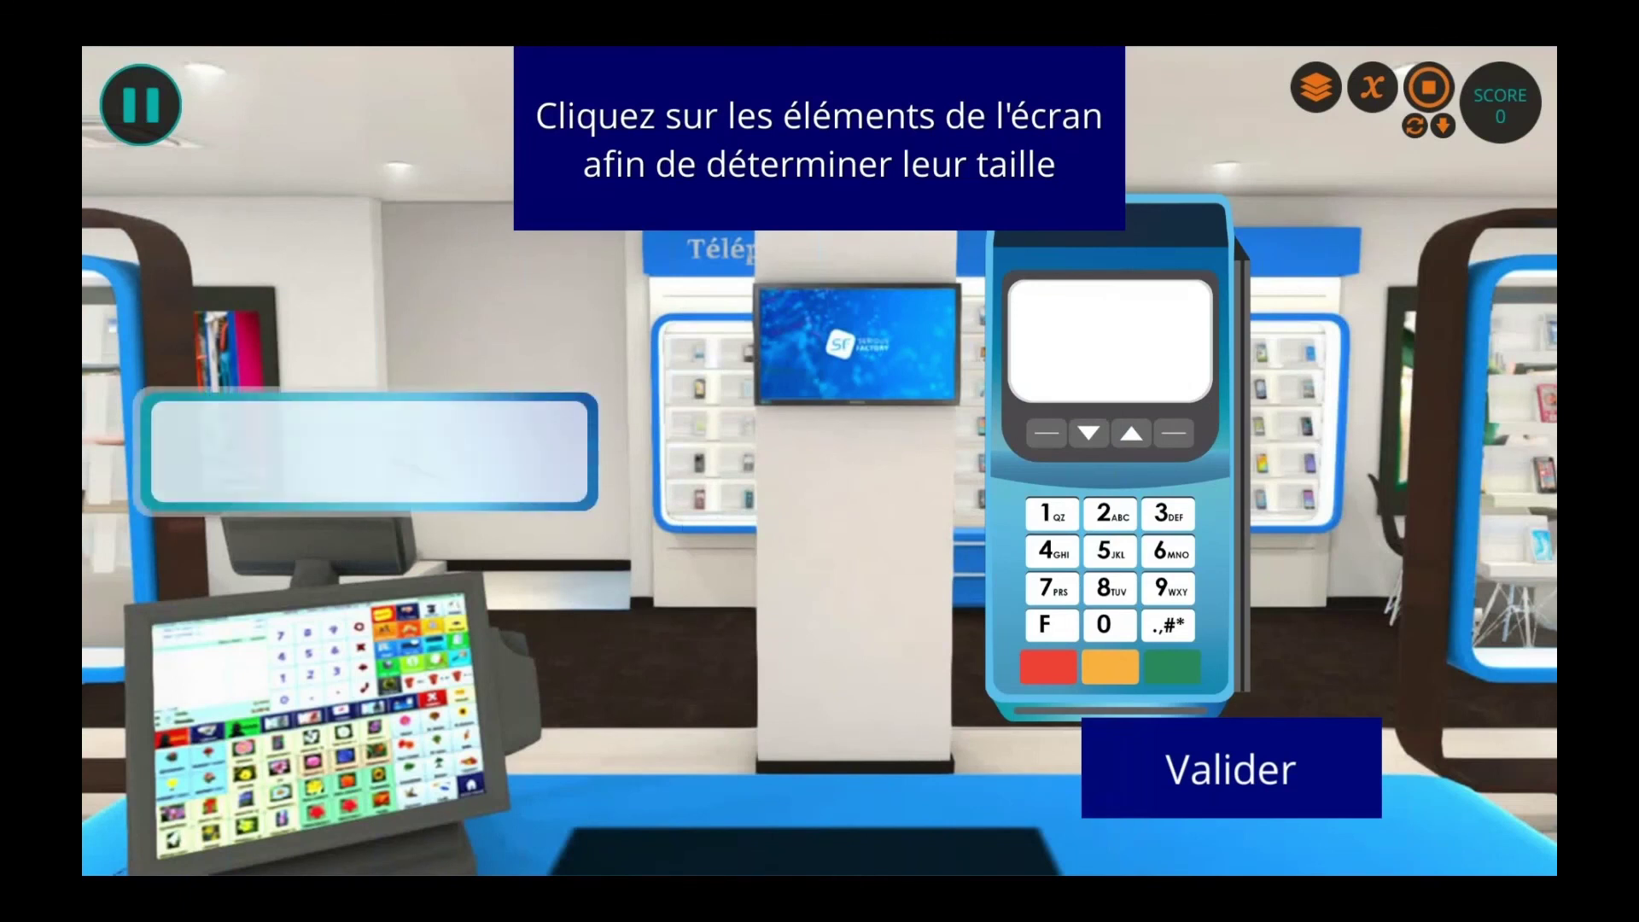
click(355, 465)
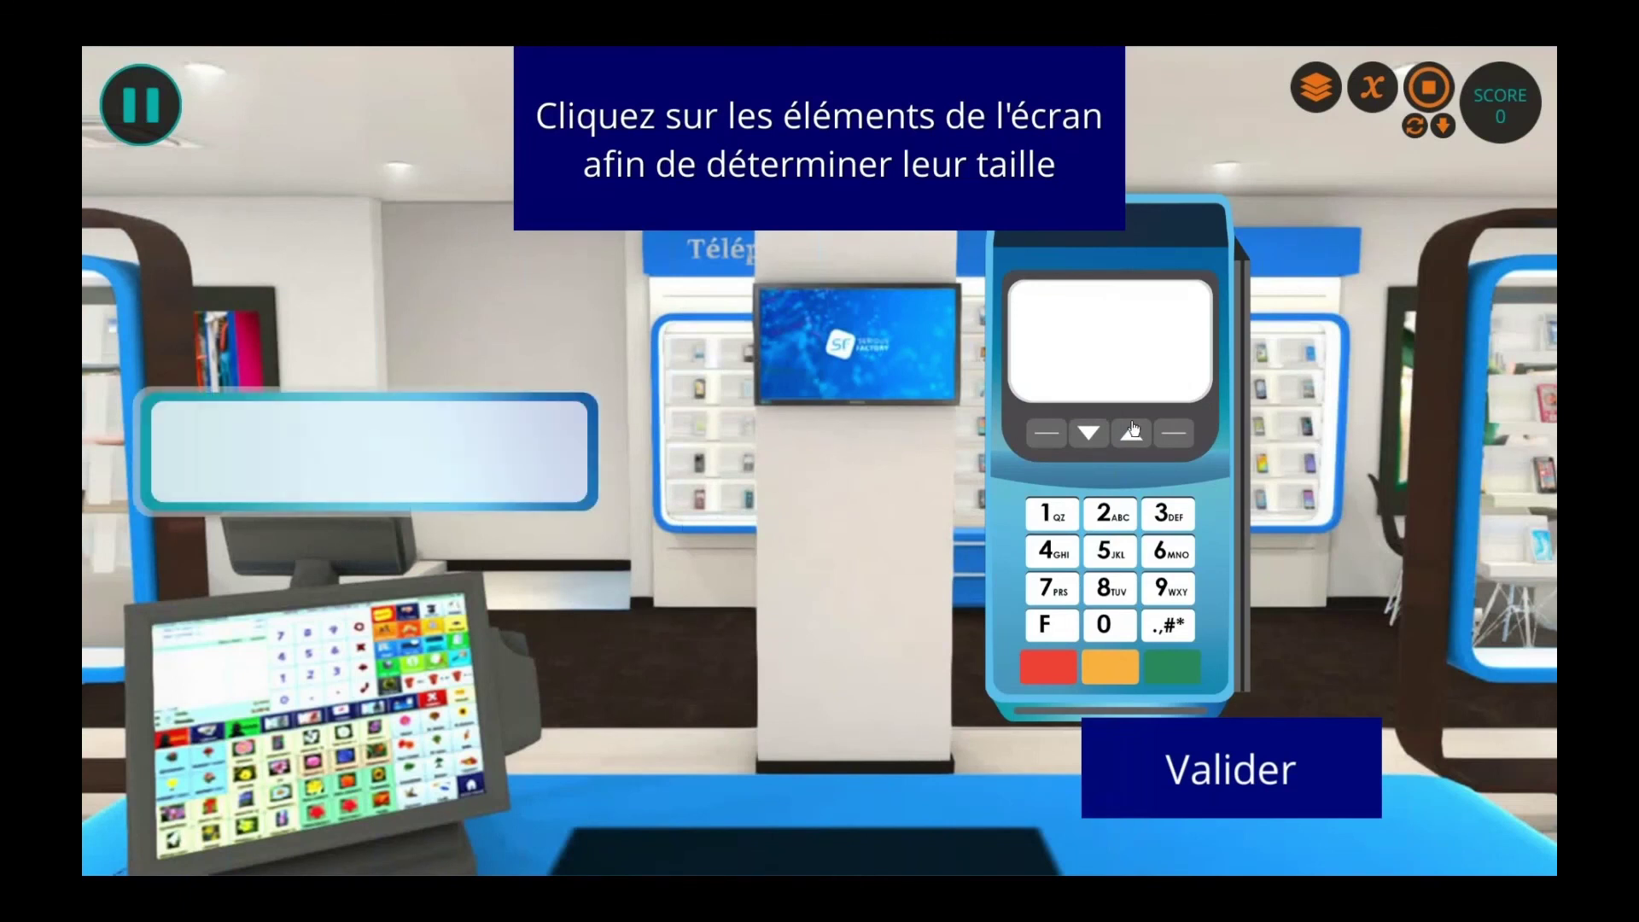
click(1155, 420)
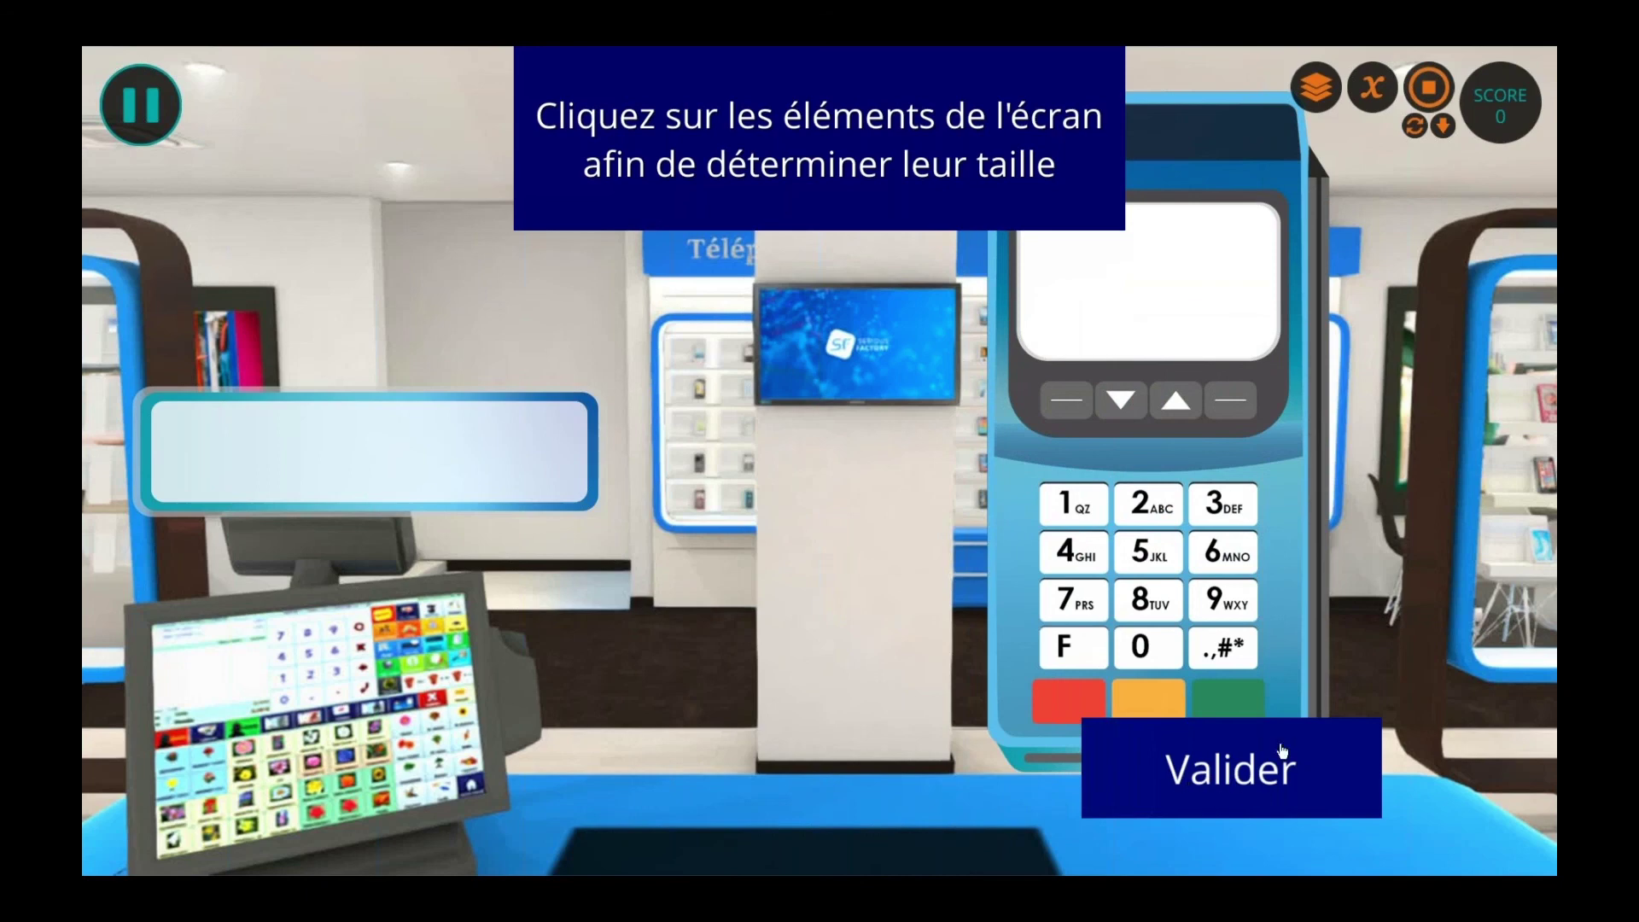
click(1428, 89)
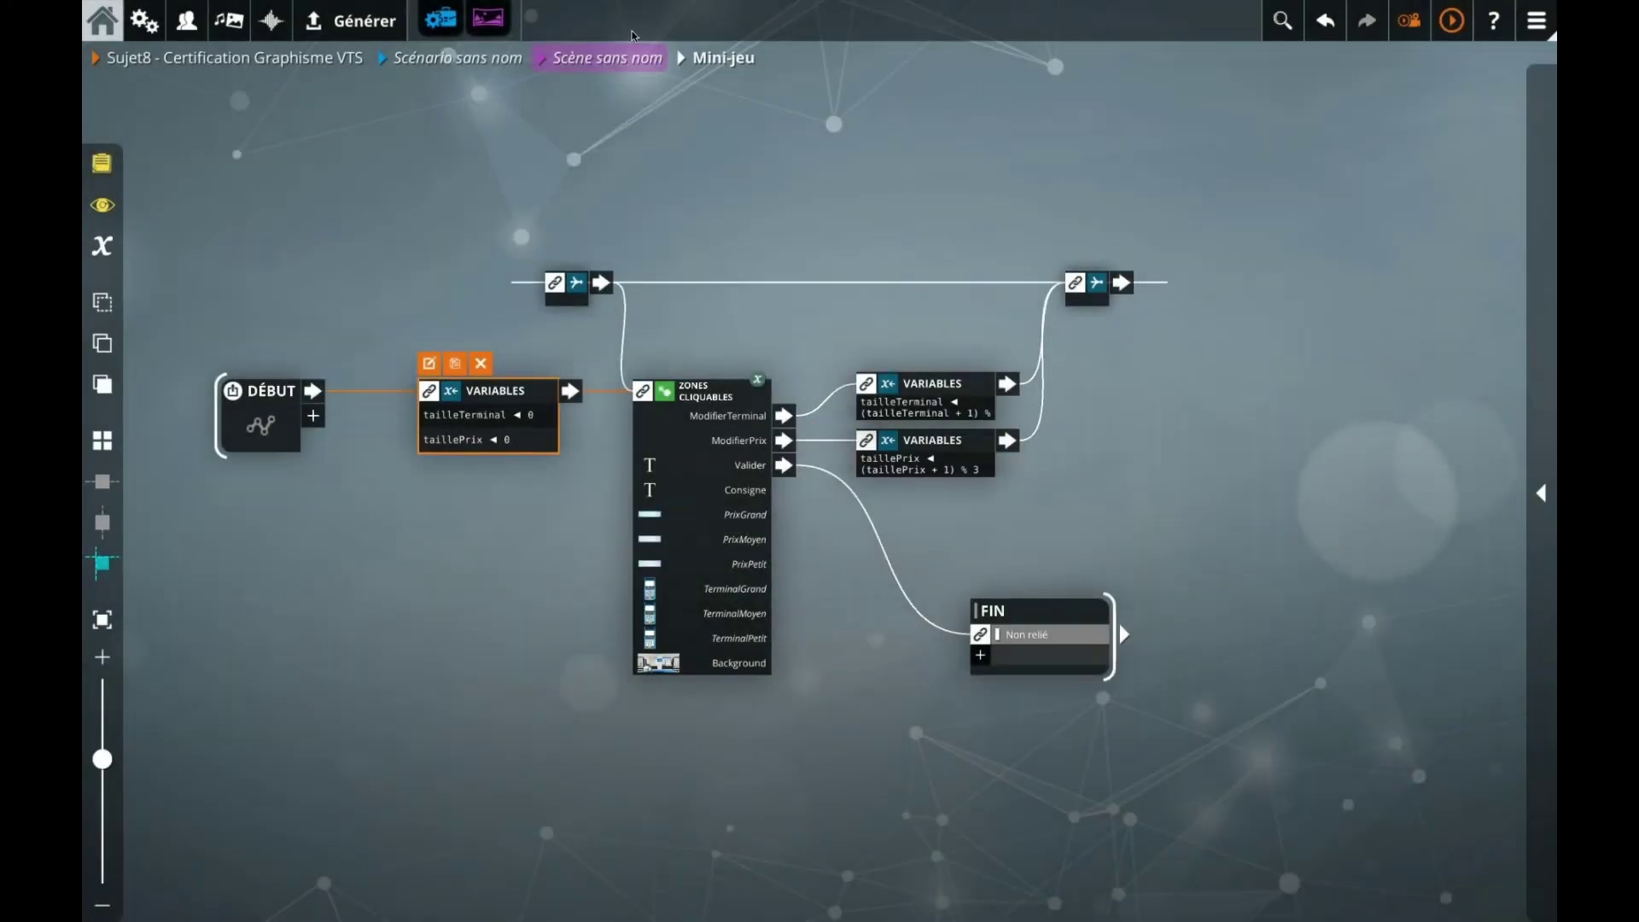
Step: In the scene, link the Mini-jeu group to FIN and chain the quiz blocks from DÉBUT, leaving the two example Zones cliquables blocks detached below
click(623, 58)
drag(627, 462, 1282, 480)
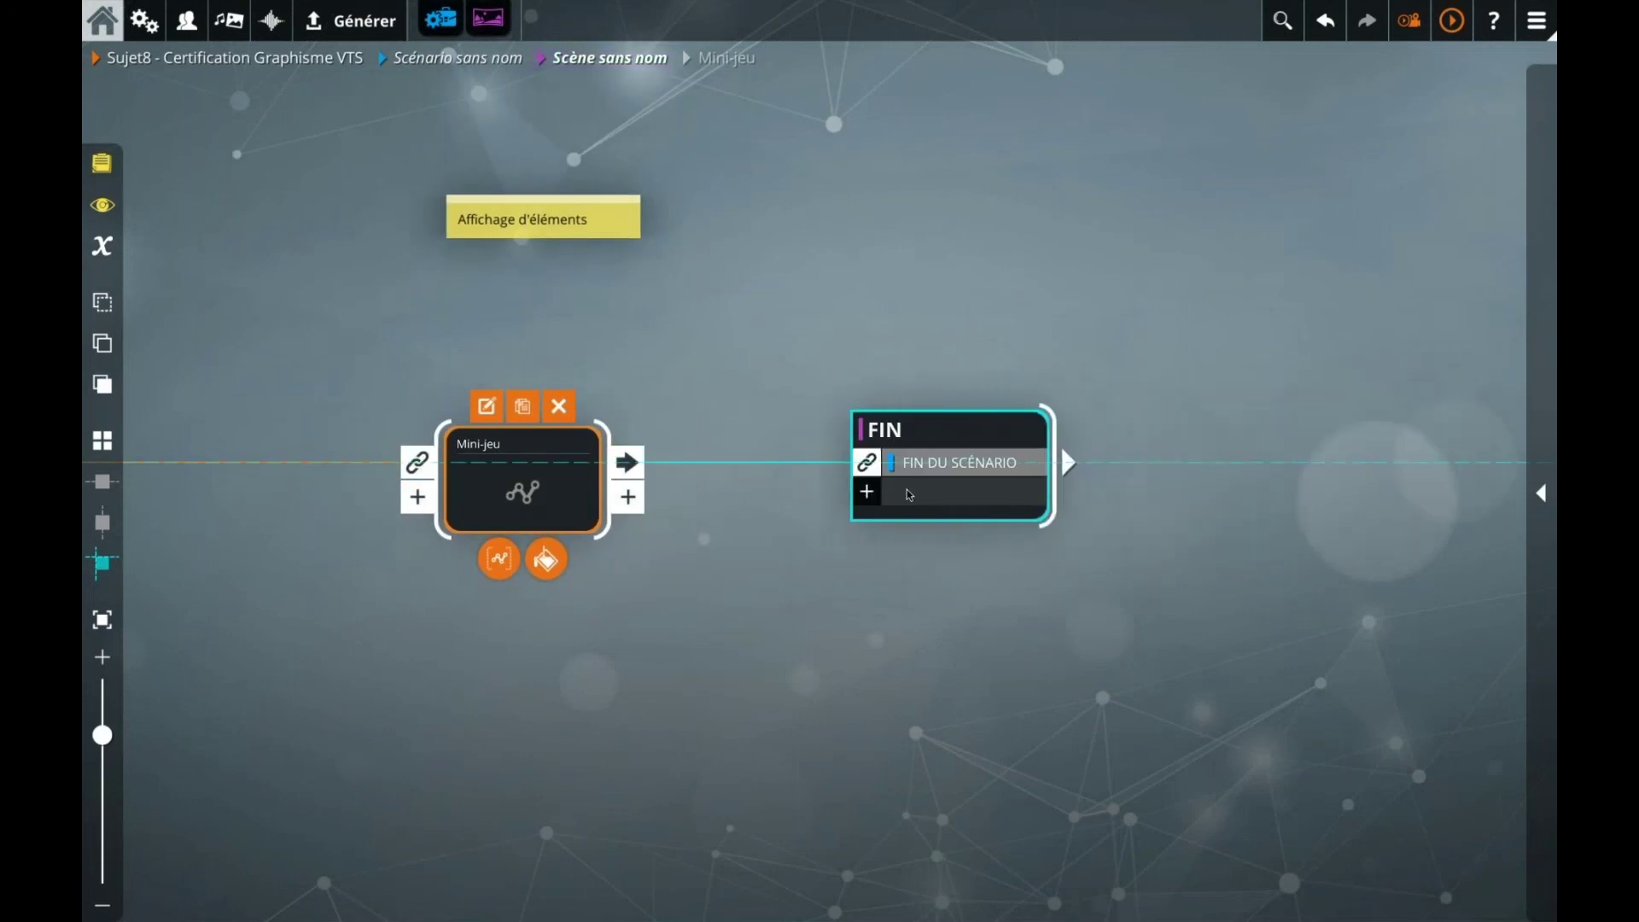
scroll(736, 673, down, 5)
drag(397, 420, 527, 432)
drag(399, 741, 785, 625)
drag(311, 639, 443, 622)
drag(310, 598, 318, 816)
drag(1156, 802, 934, 802)
drag(536, 668, 721, 667)
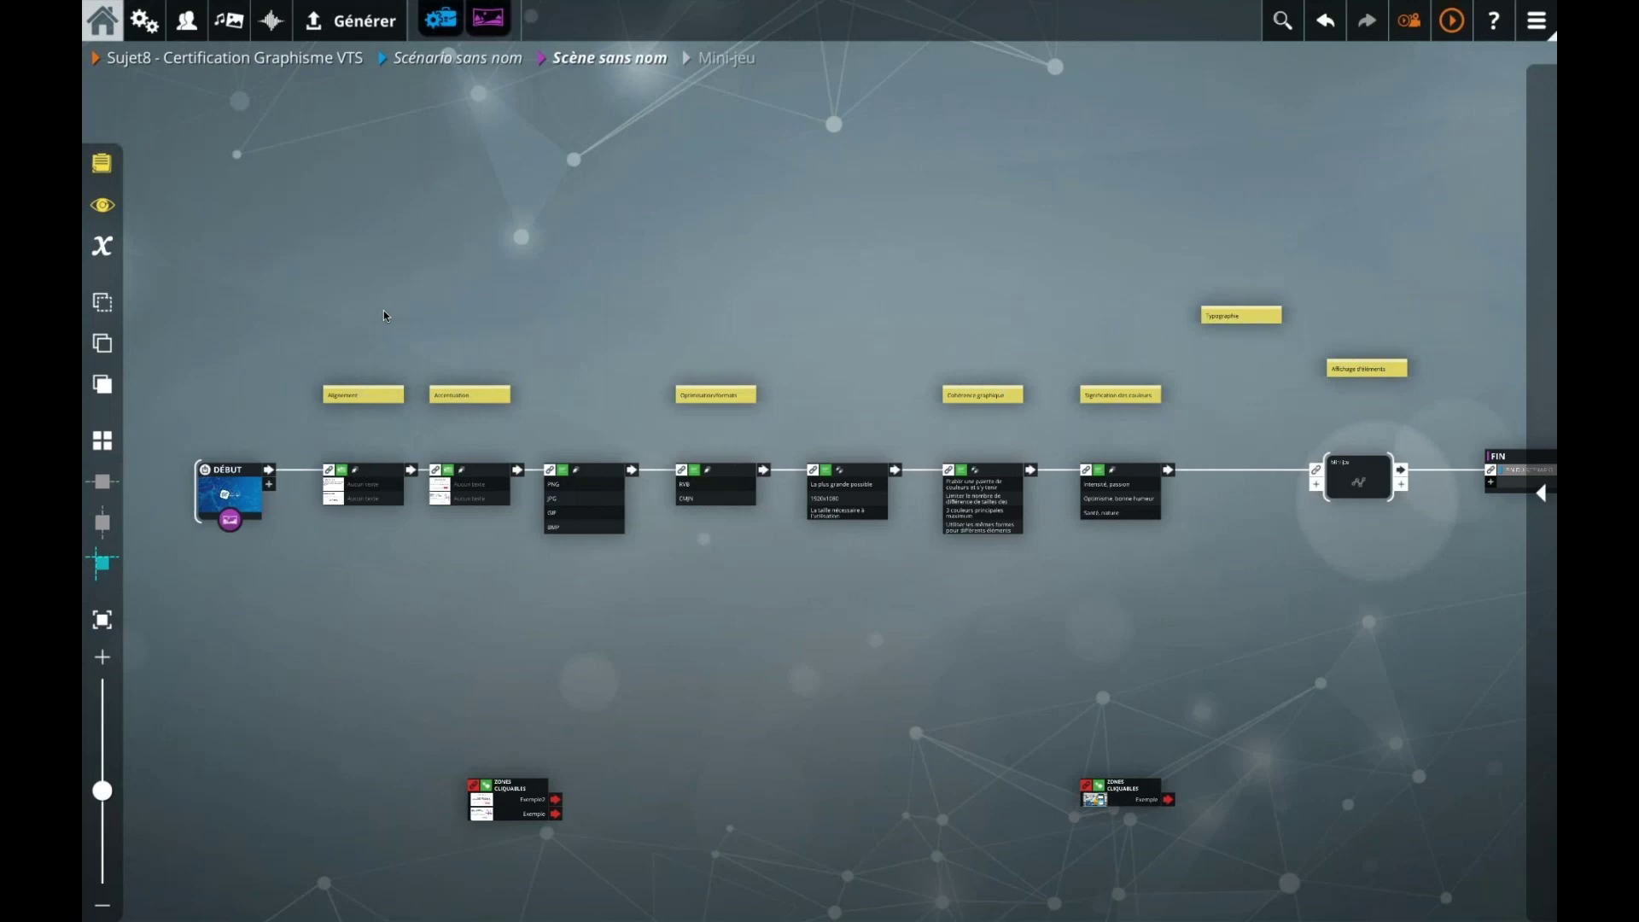
Step: Review the Score competence in the project's general settings, and close the settings
click(145, 21)
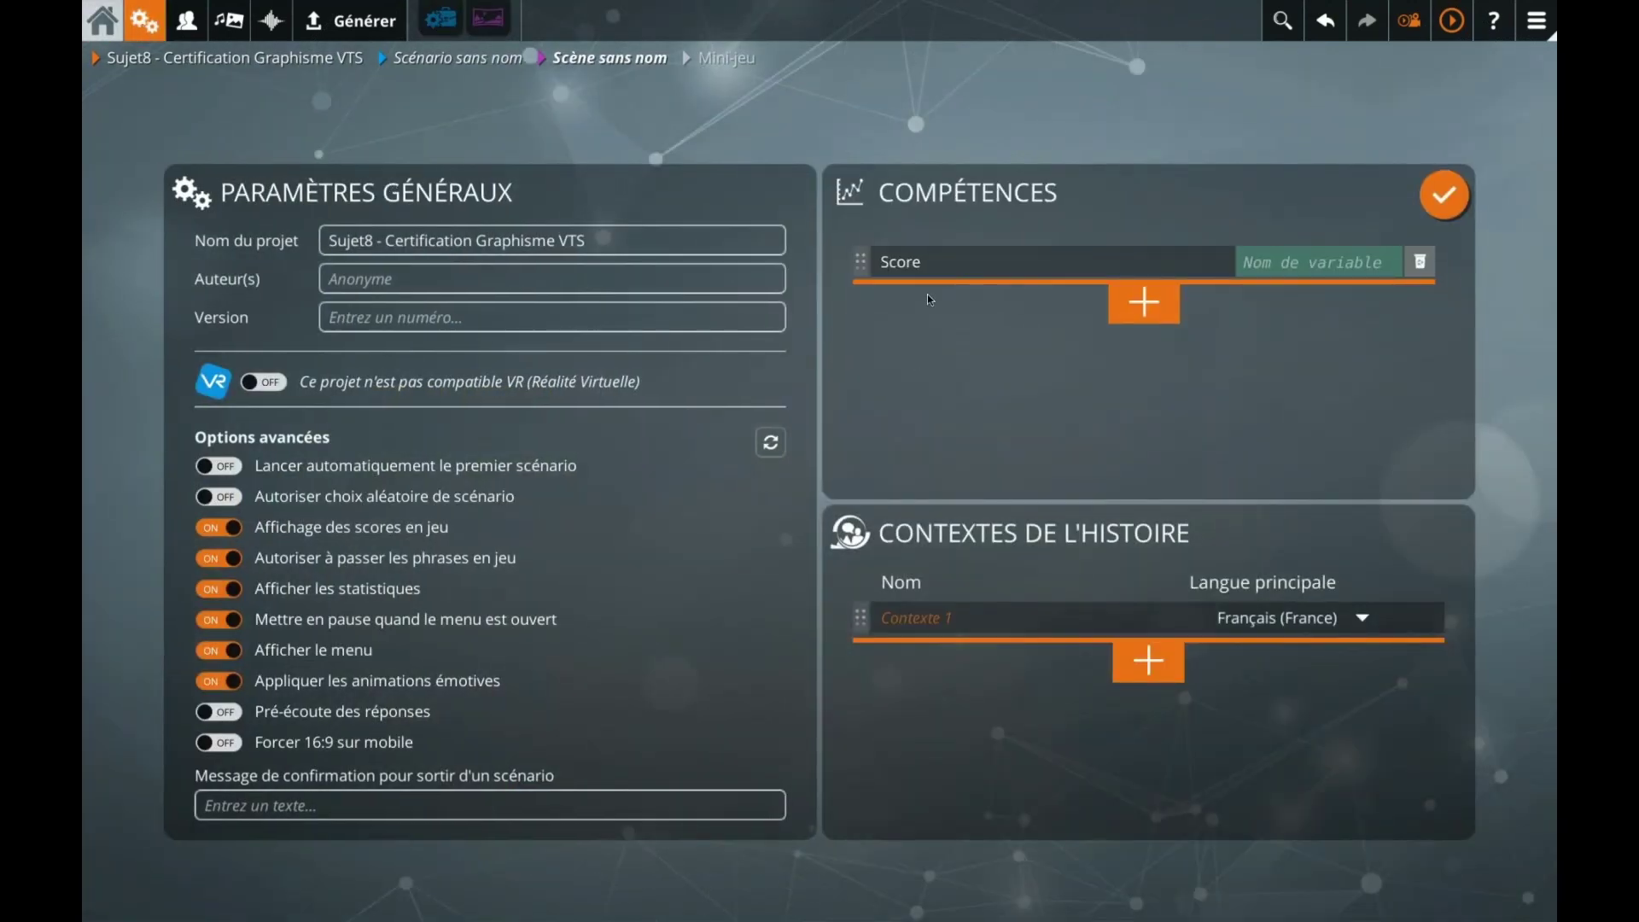
click(925, 263)
click(845, 261)
click(1439, 205)
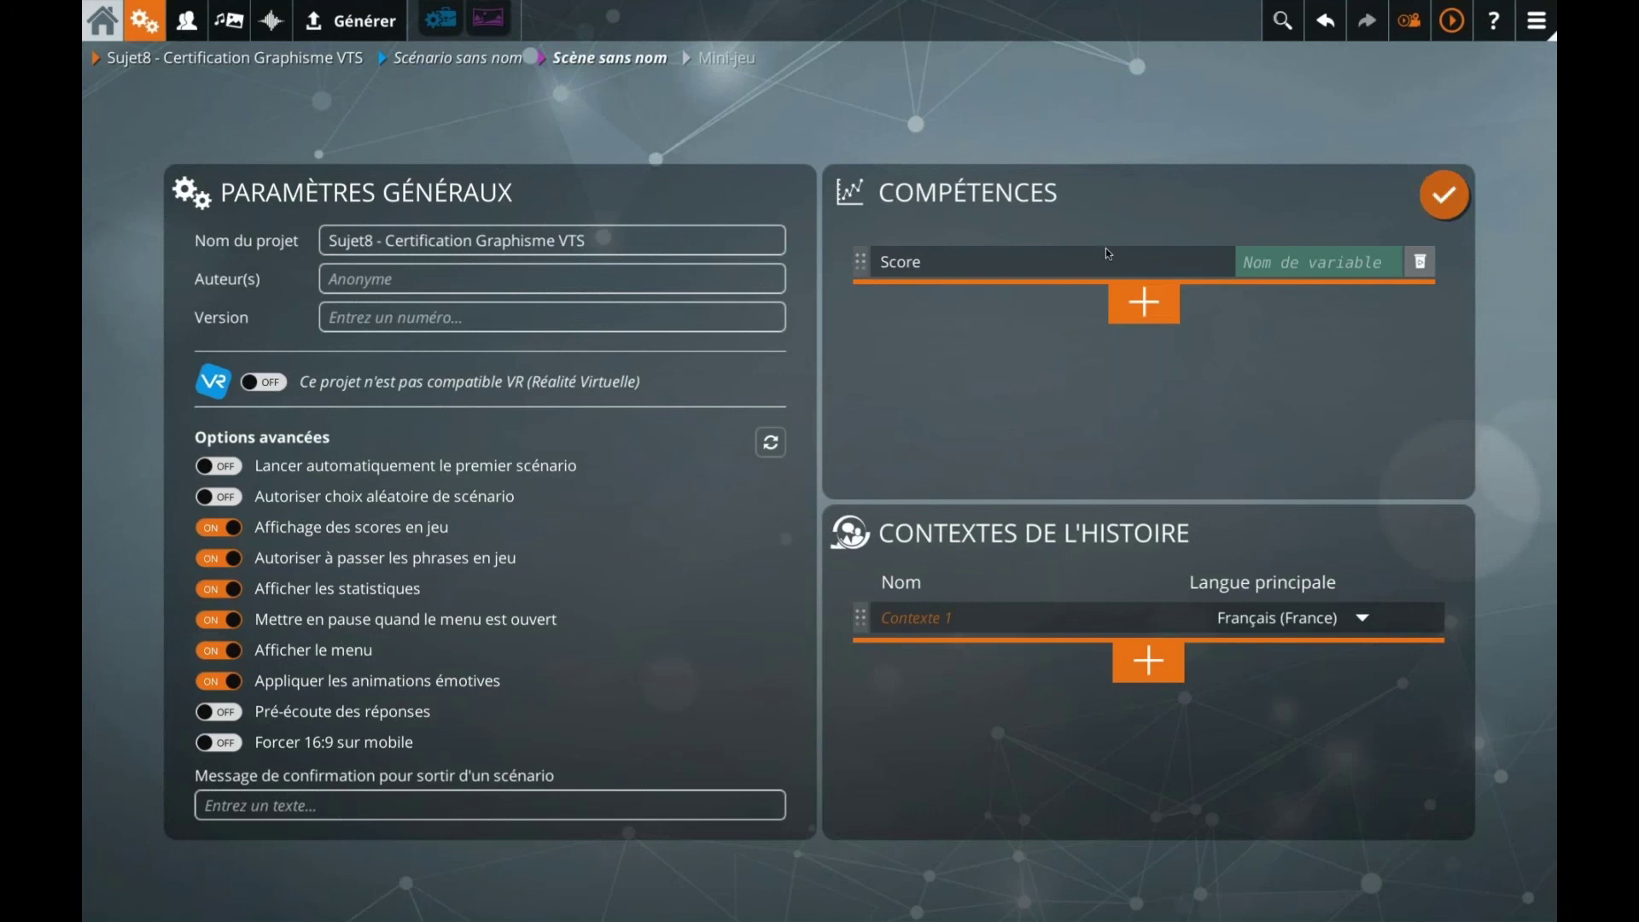
Step: Check the scores assigned to the image choices in the alignment and accentuation grid quizzes
double_click(375, 479)
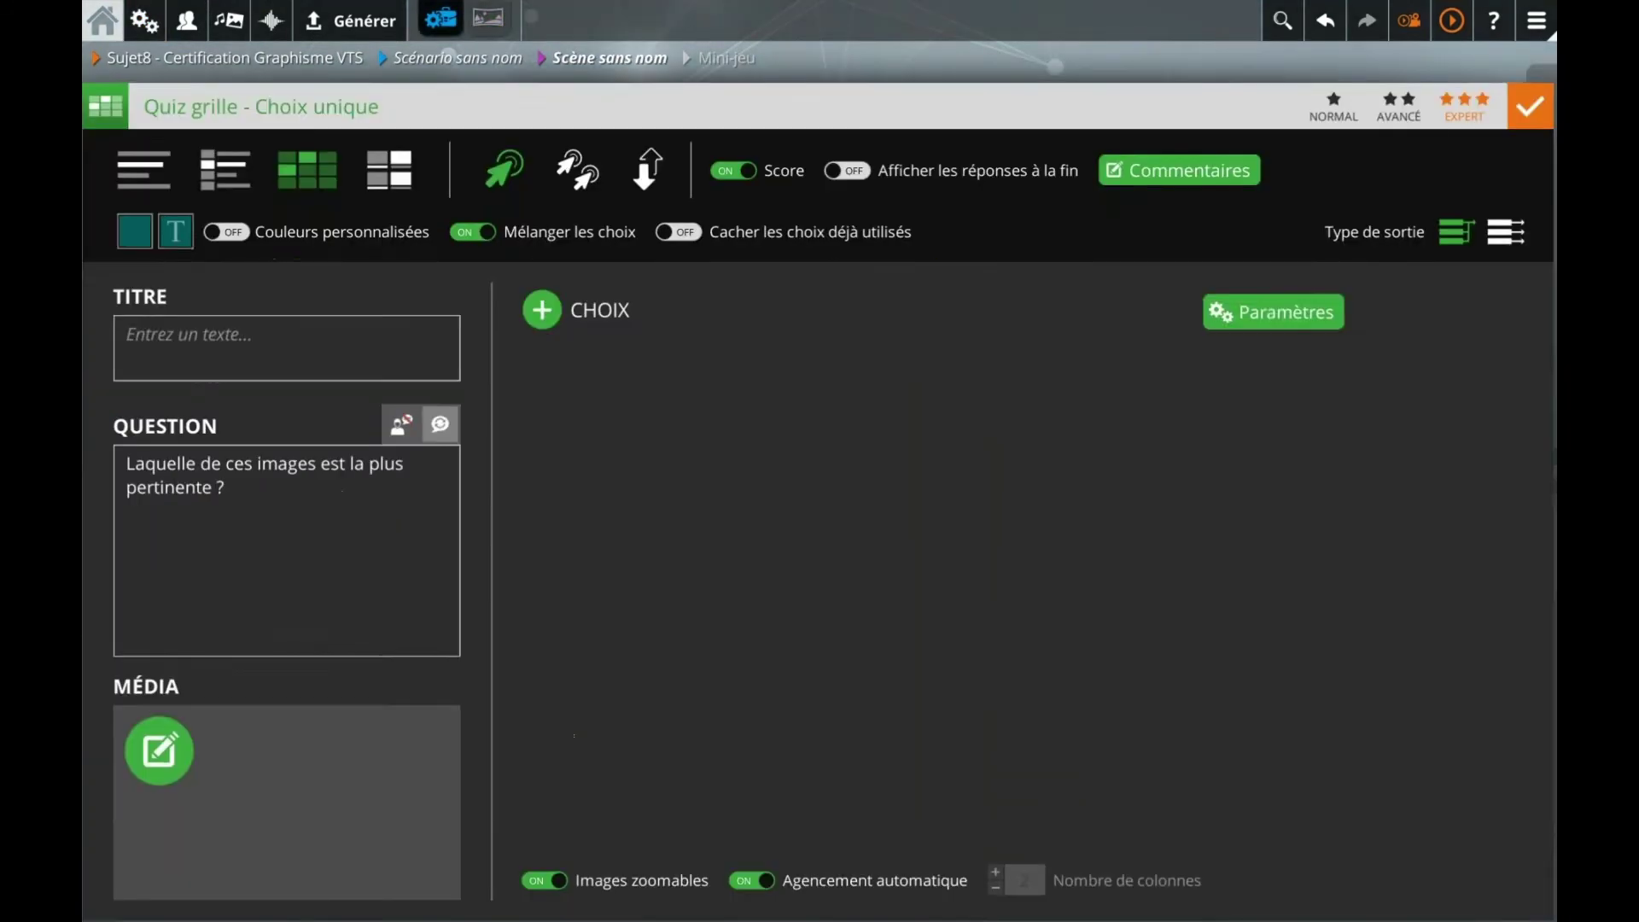
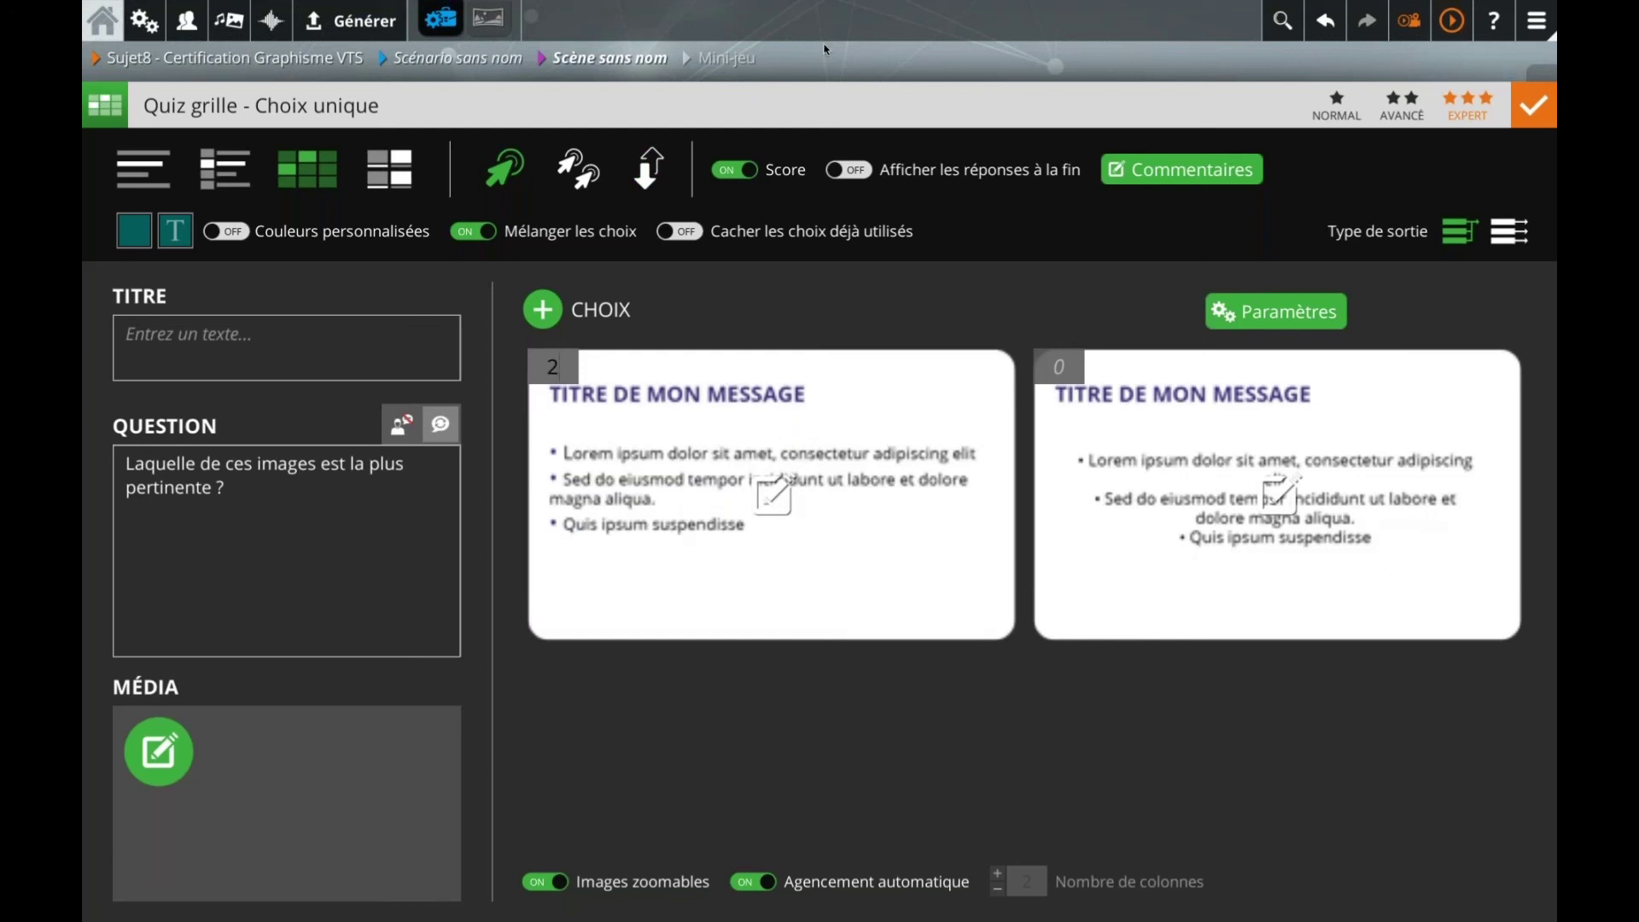
key(Escape)
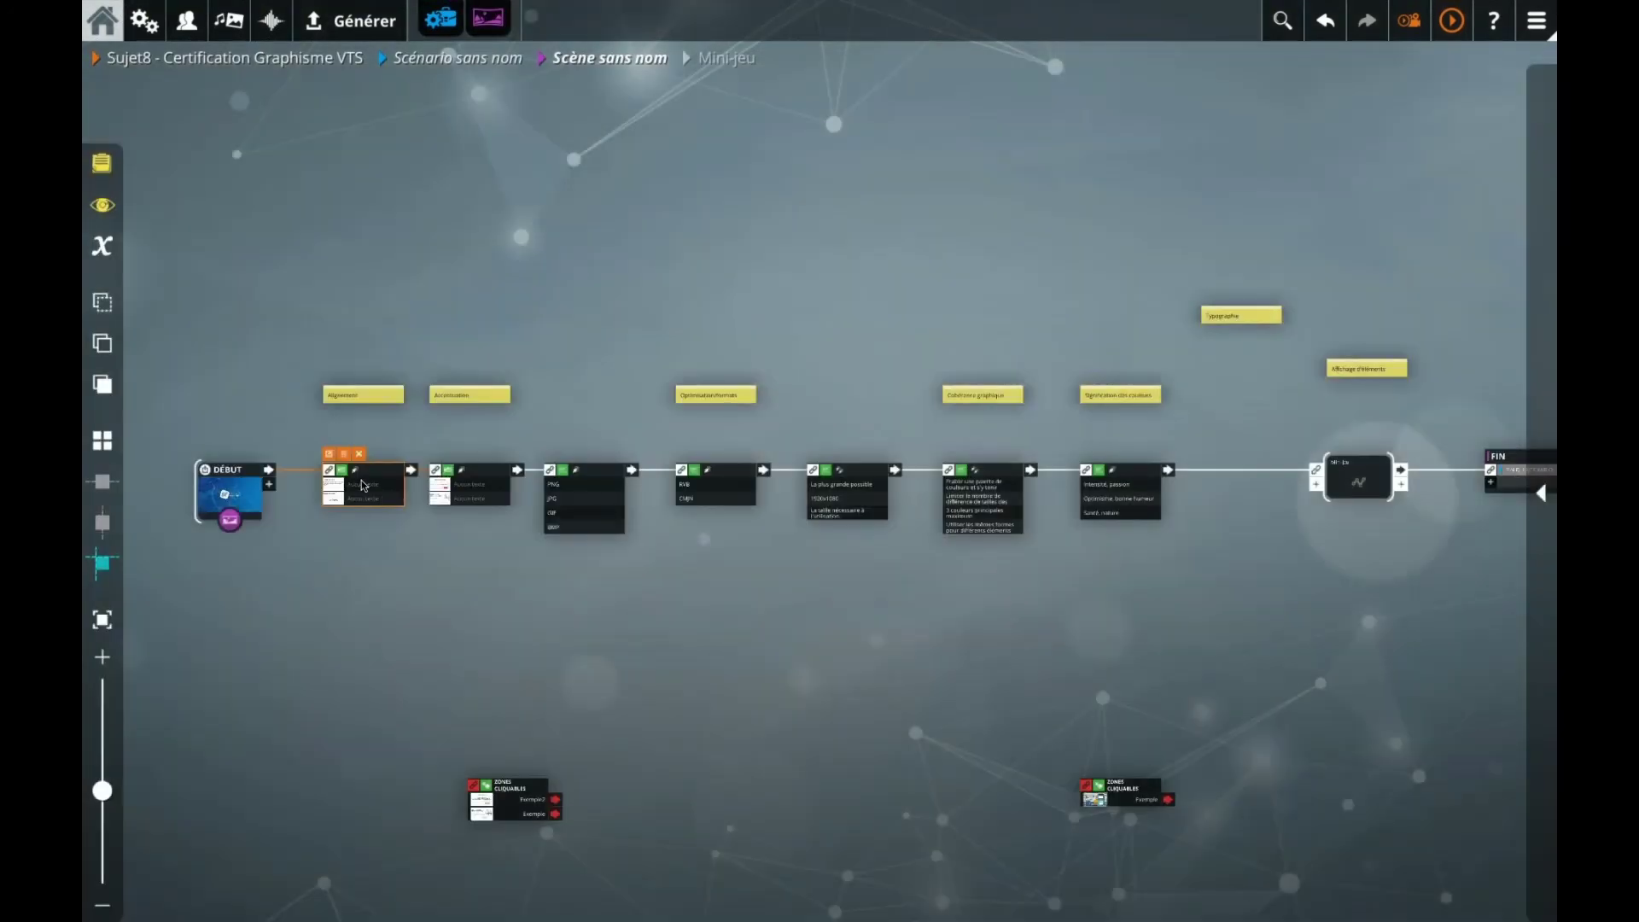
double_click(479, 481)
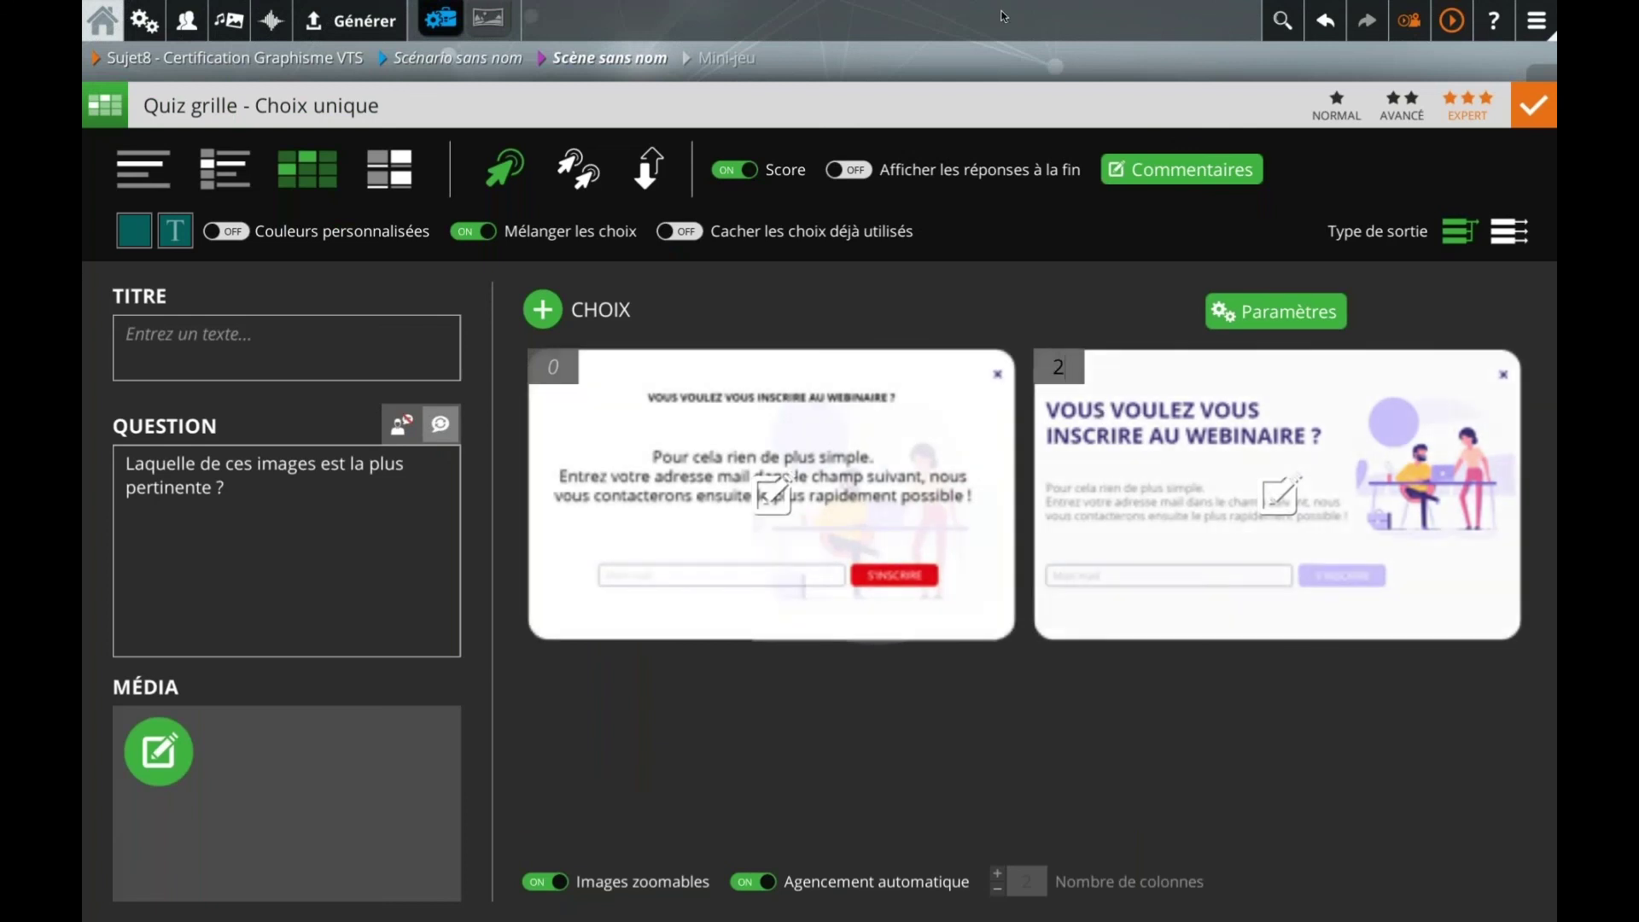
key(Escape)
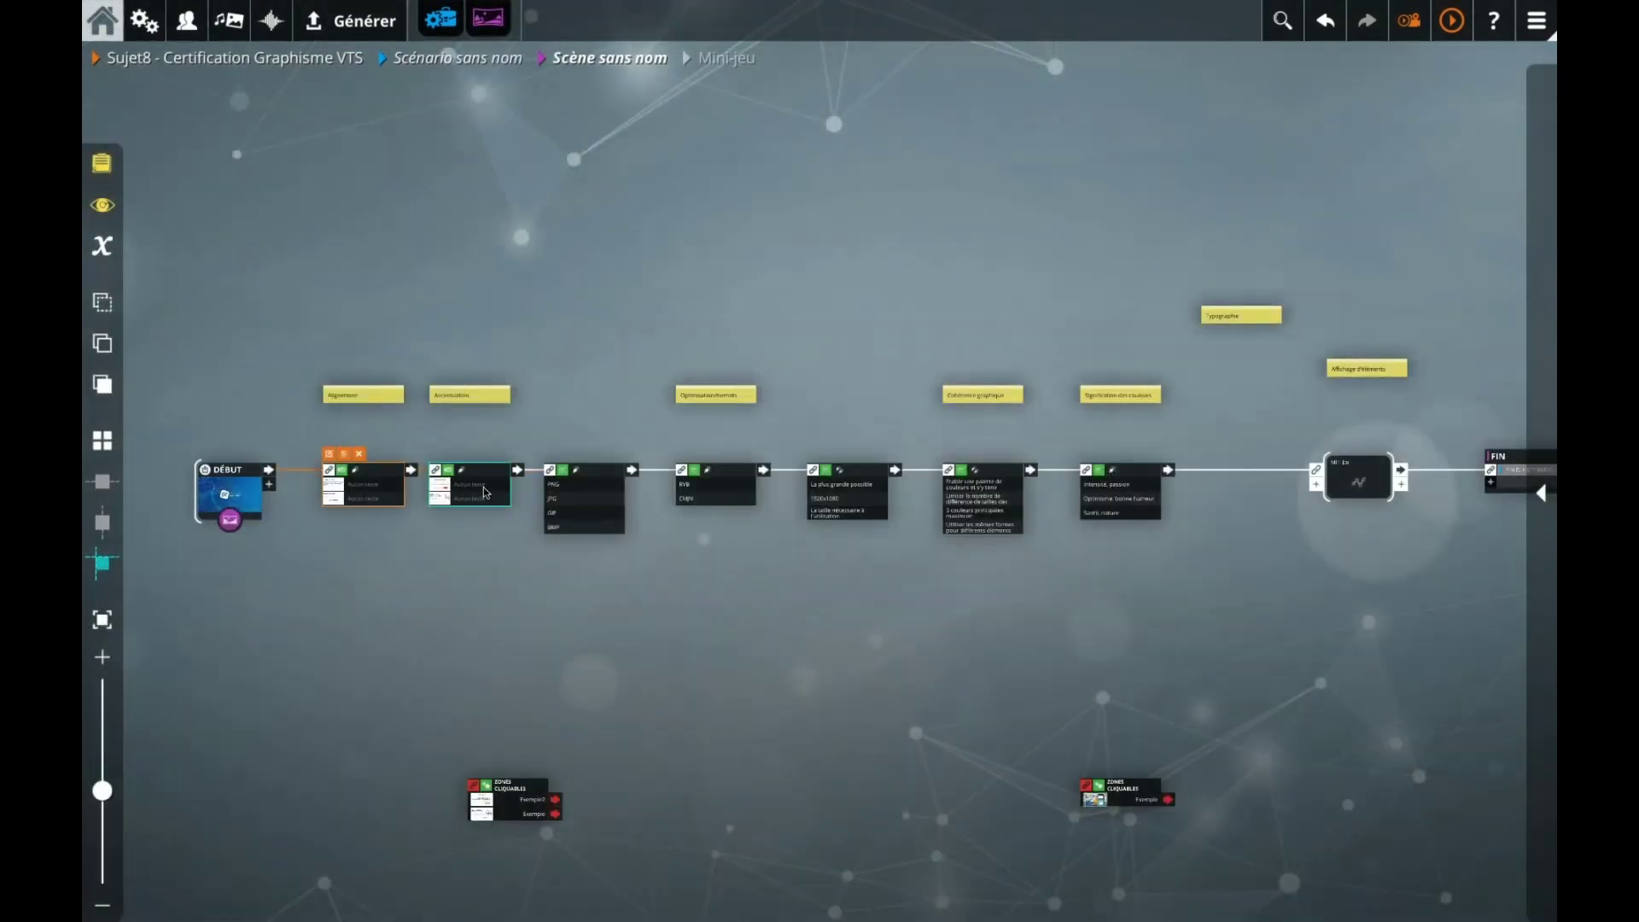
Step: In the quiz about the image format for transparency, set the score of the PNG choice to 2 and validate
double_click(571, 527)
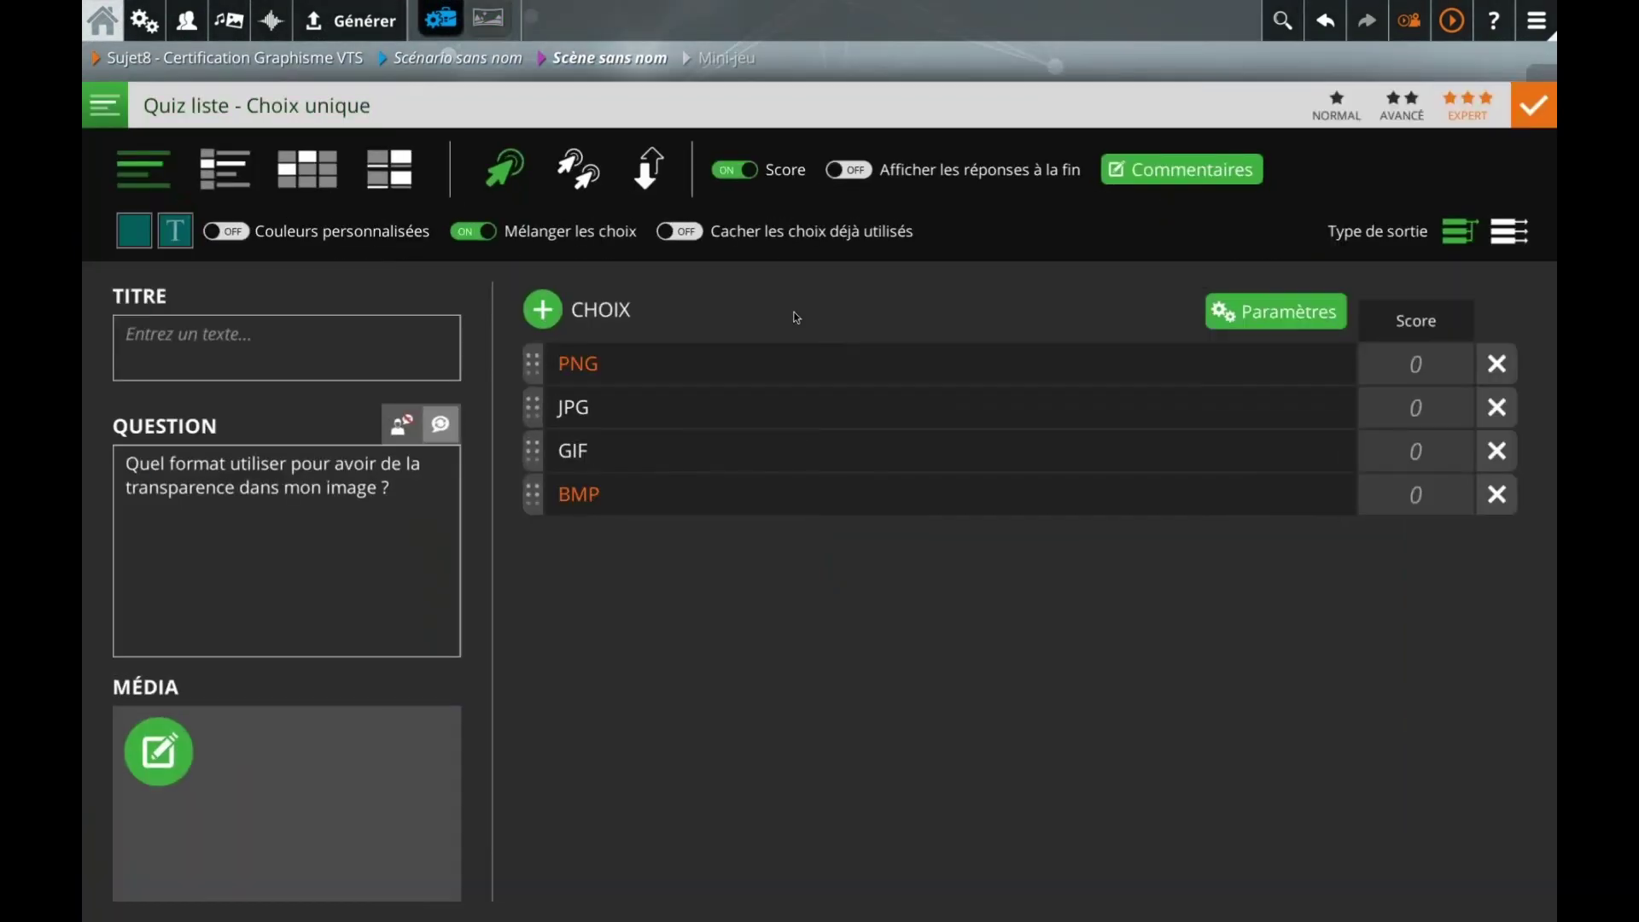
click(1424, 367)
text(2)
click(1533, 105)
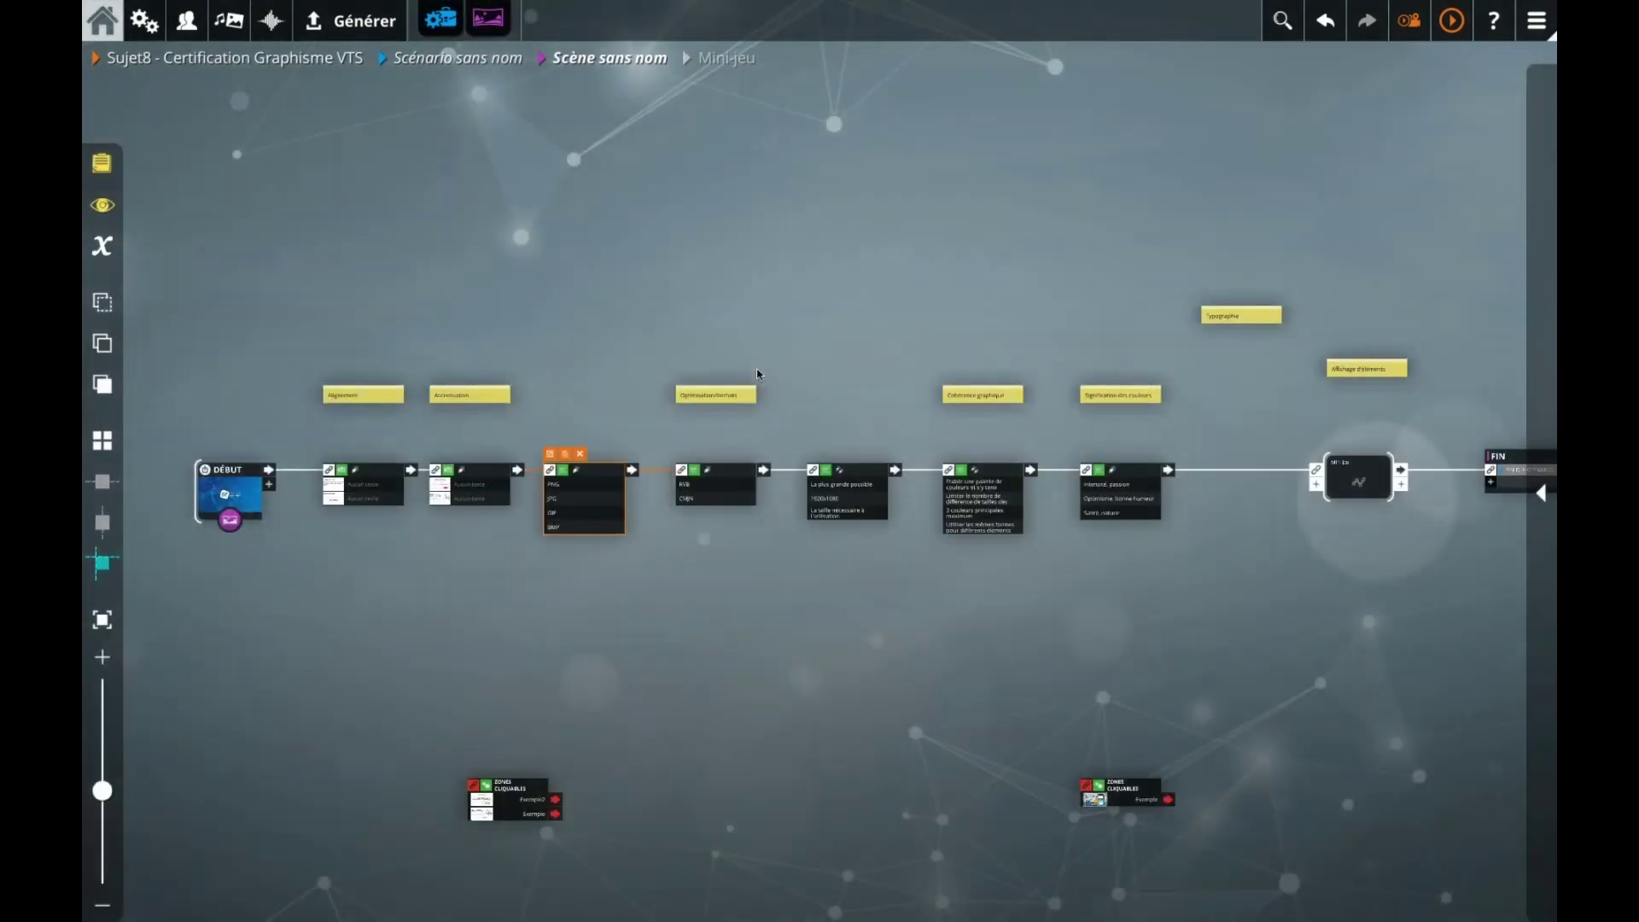
Step: In the quiz block that follows the transparency quiz, set the first choice's score to 2 and validate
double_click(724, 500)
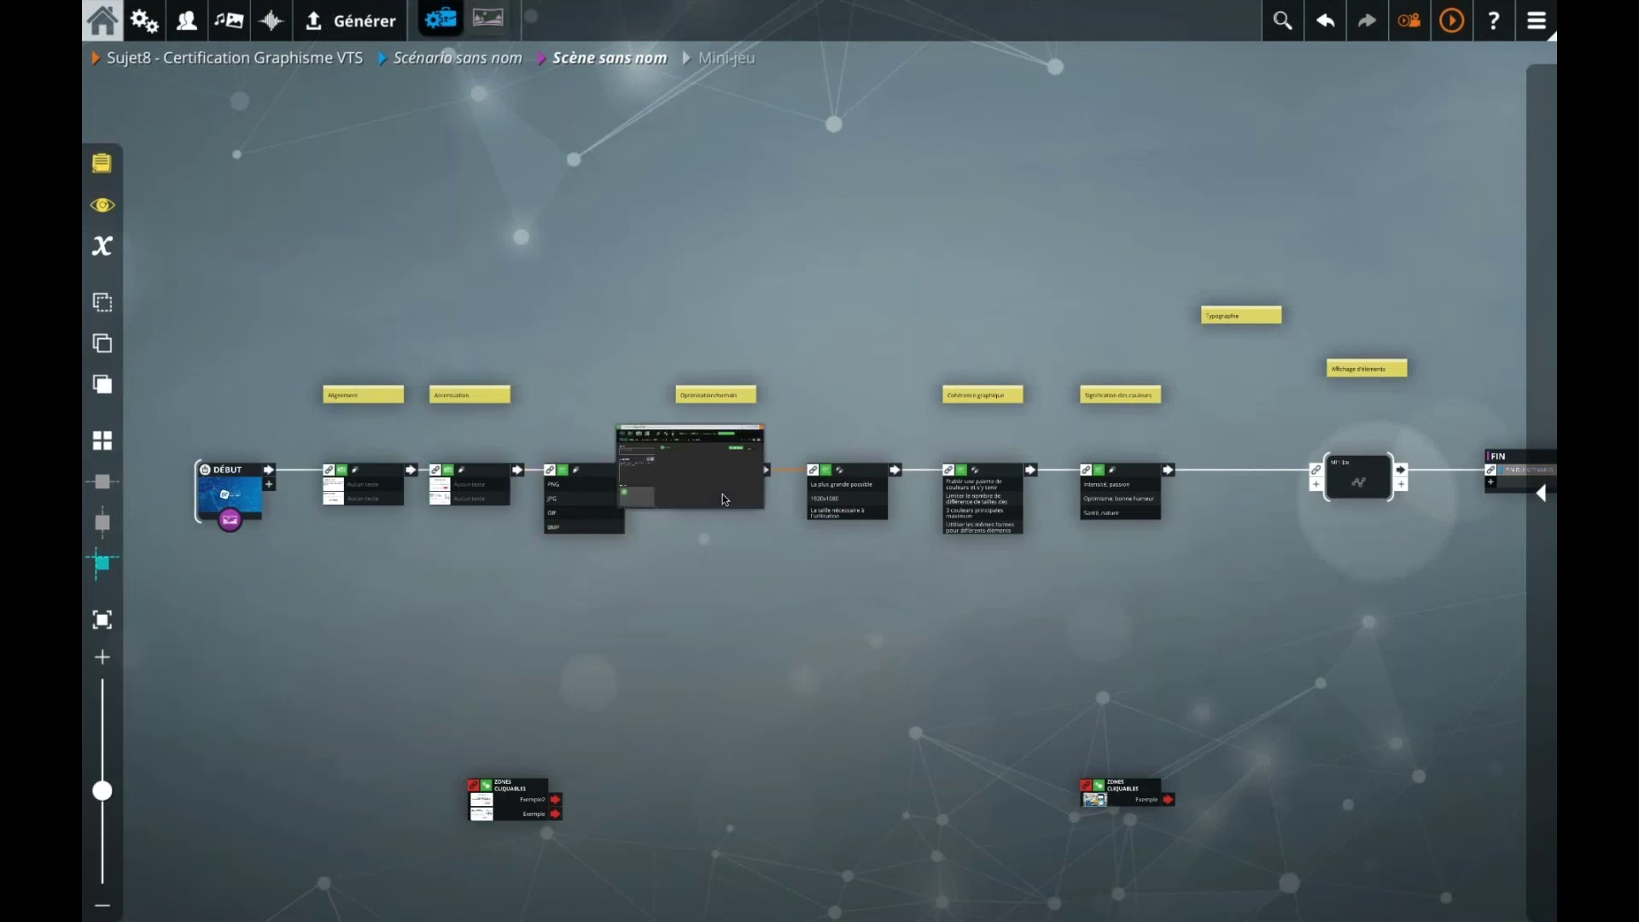
click(1410, 369)
text(2)
click(1533, 106)
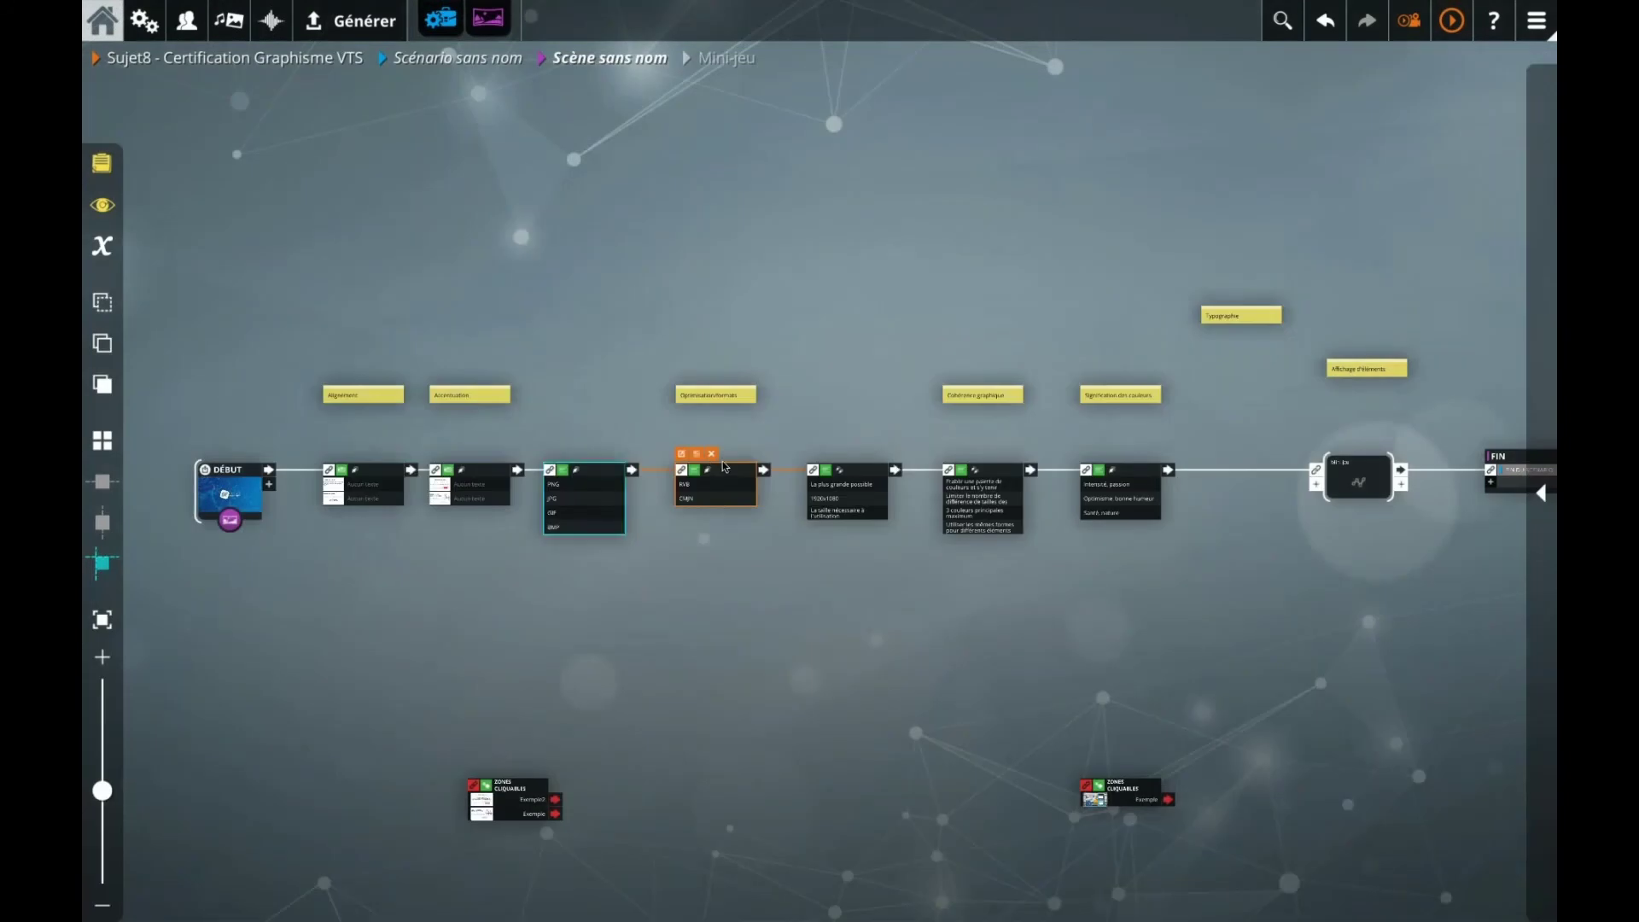
Step: In the image size quiz, move La plus grande possible last, score 1920x1080 and La taille nécessaire à l'utilisation 1 each, and validate
double_click(855, 522)
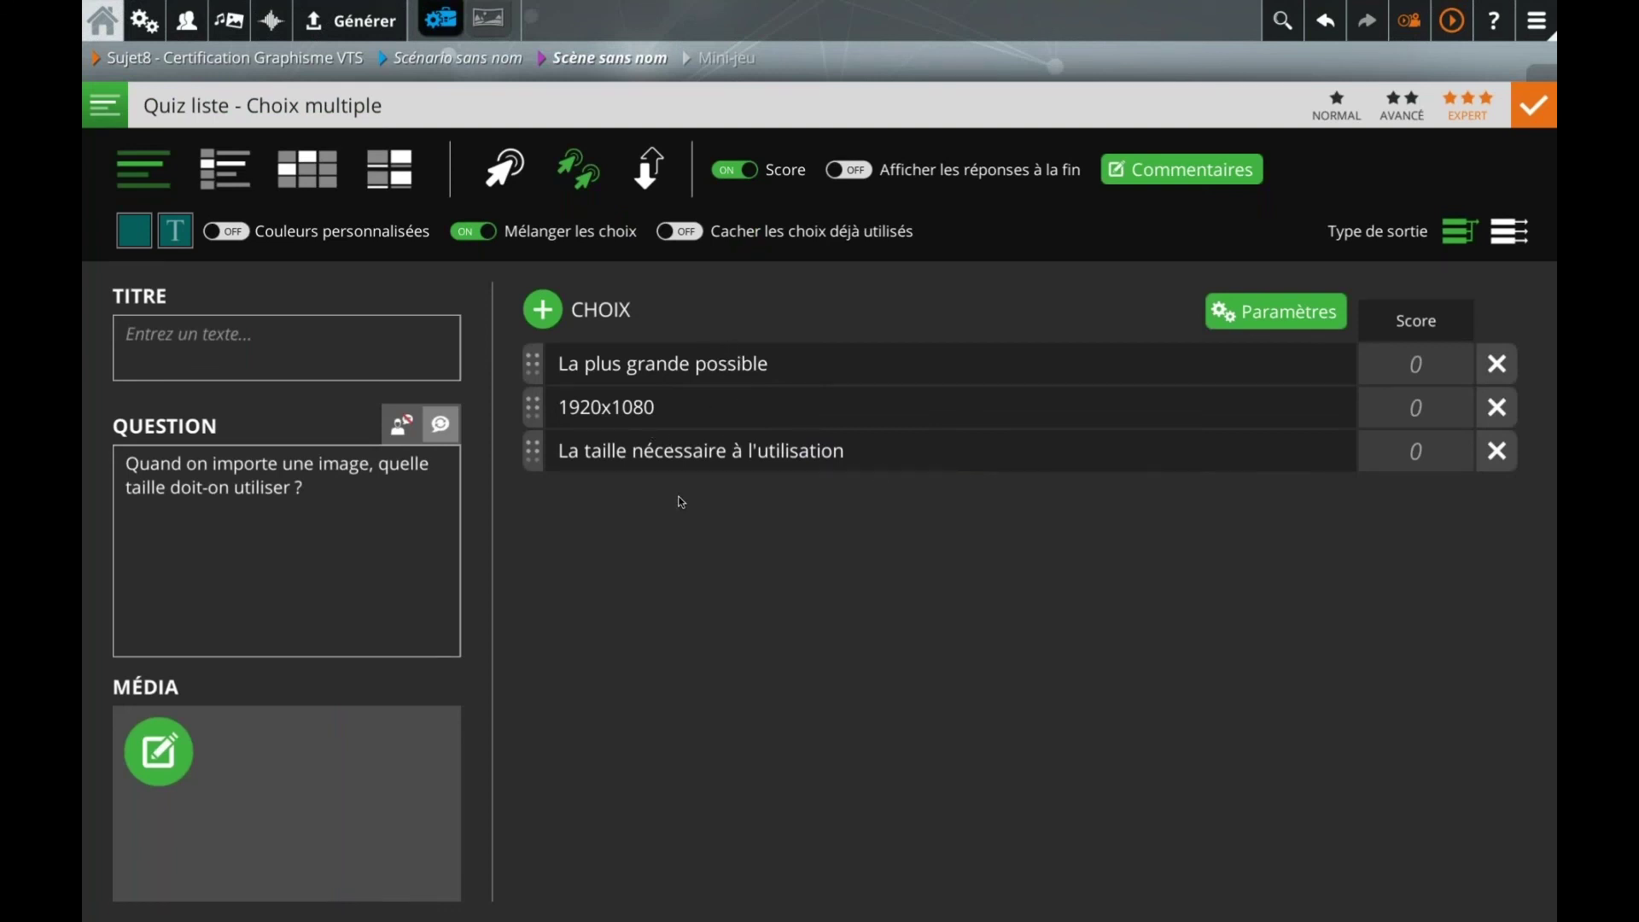
key(Return)
drag(535, 374, 533, 452)
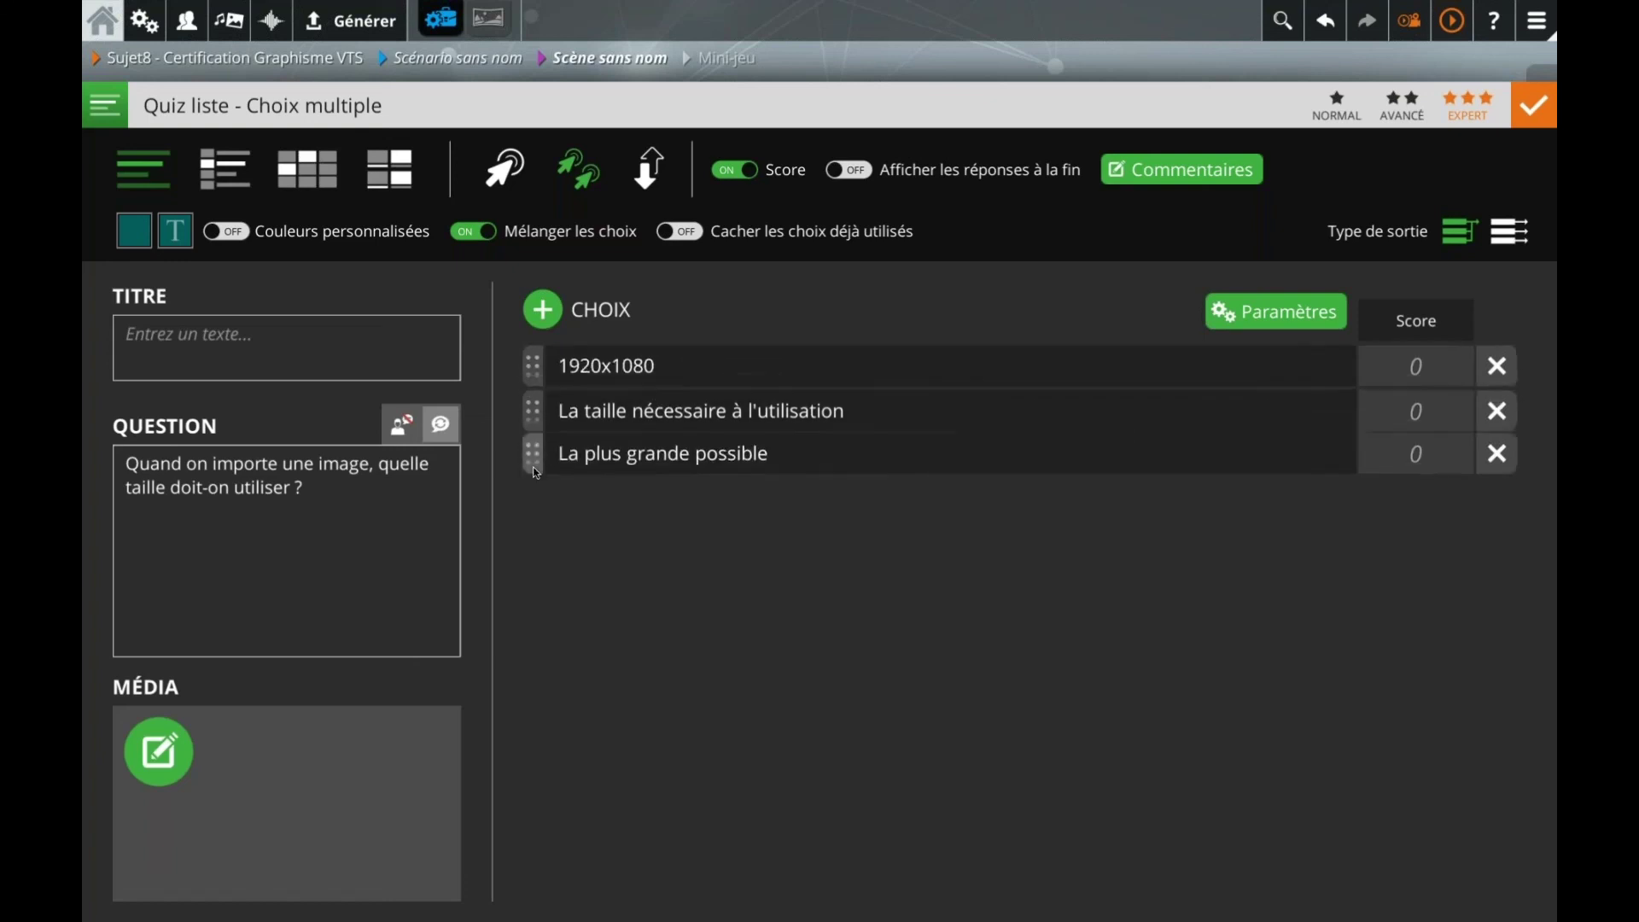
click(1434, 357)
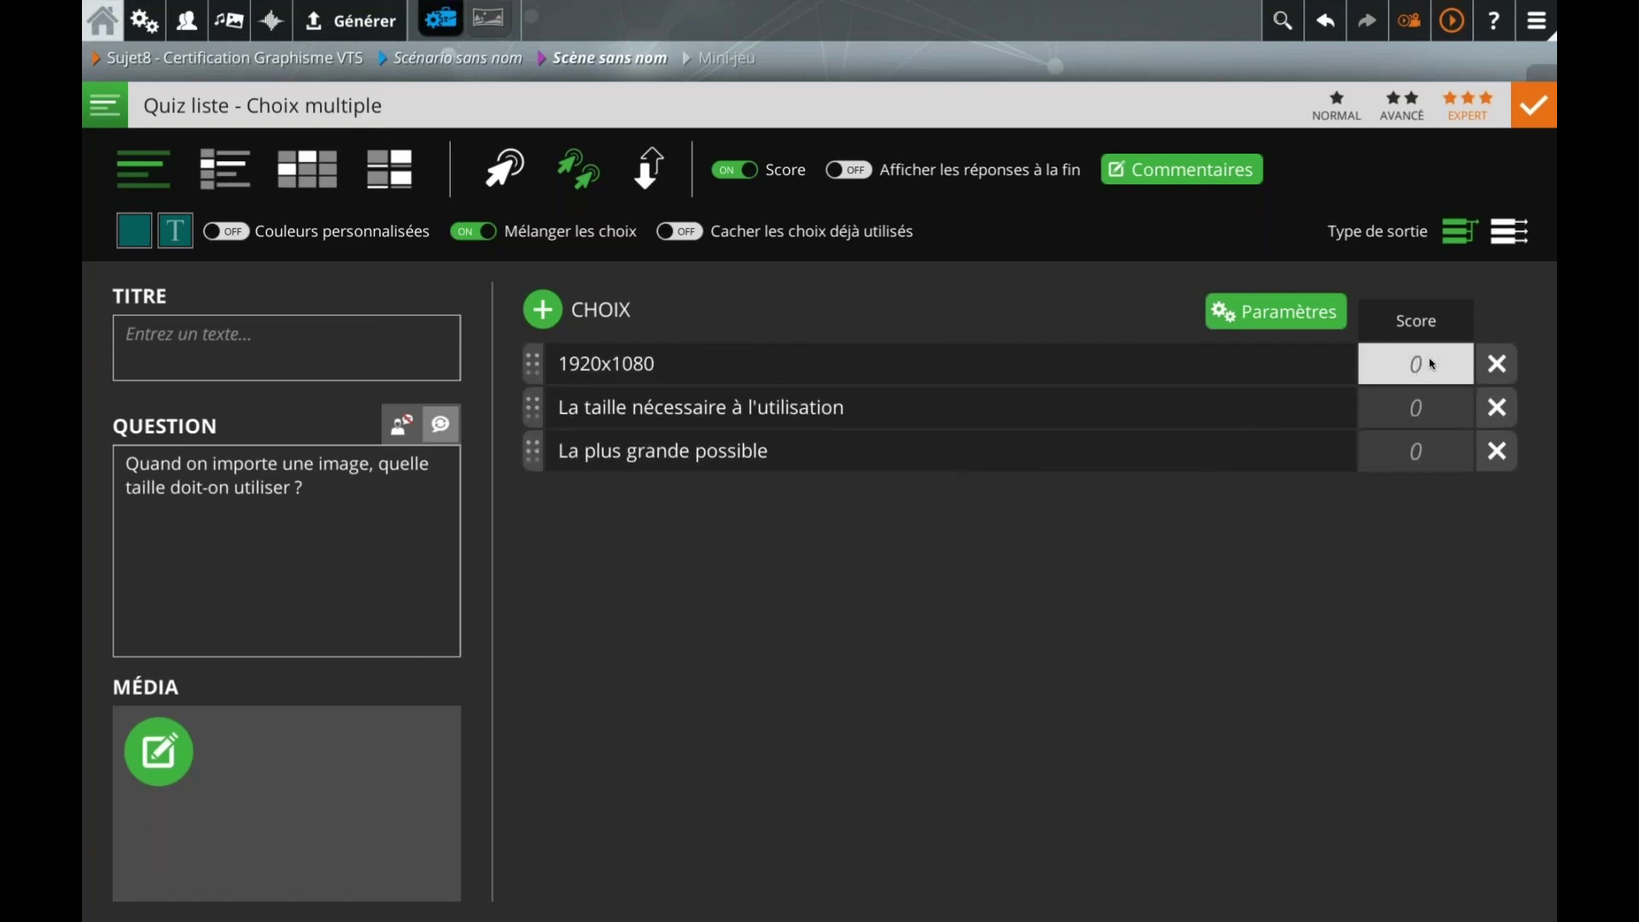
text(1)
key(Tab)
text(1)
click(1258, 618)
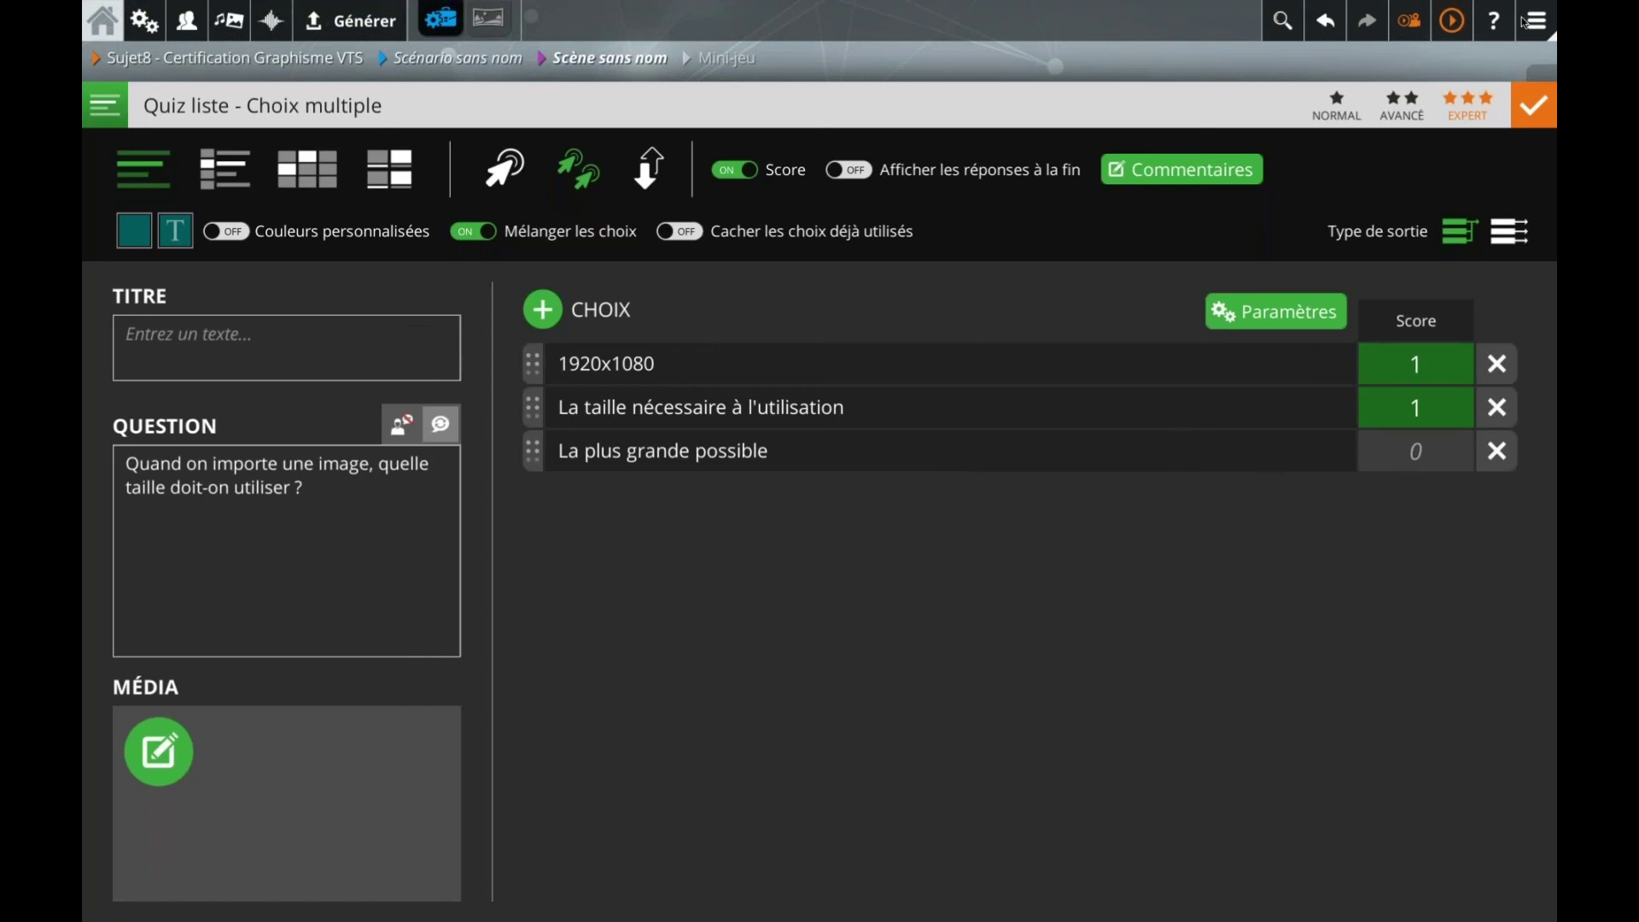
click(1450, 460)
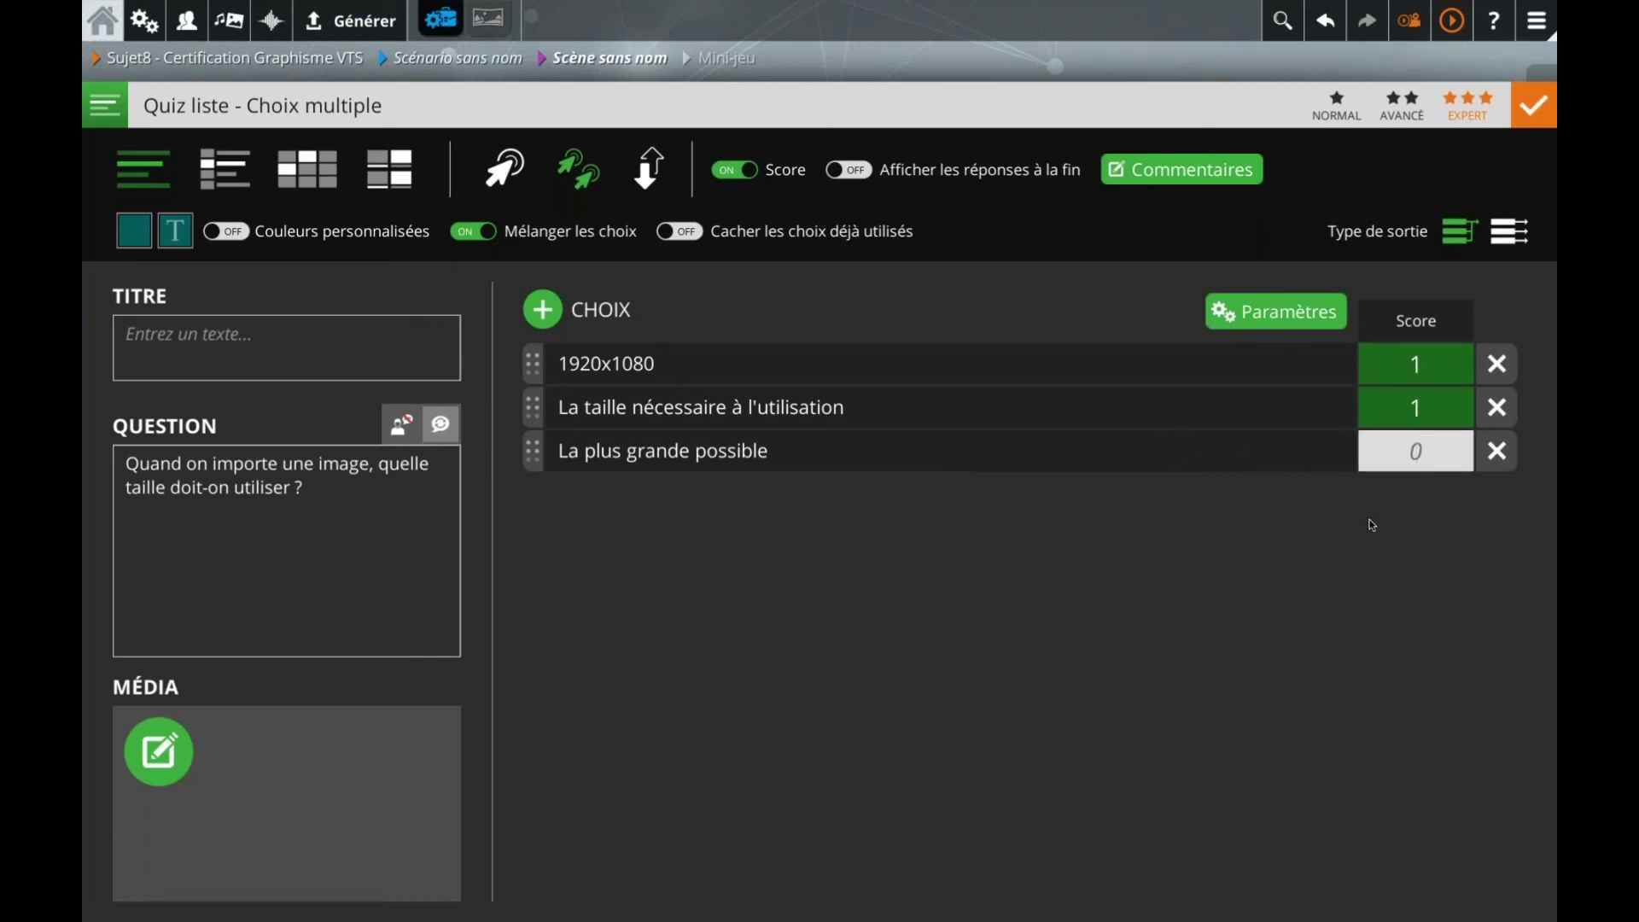
click(1304, 506)
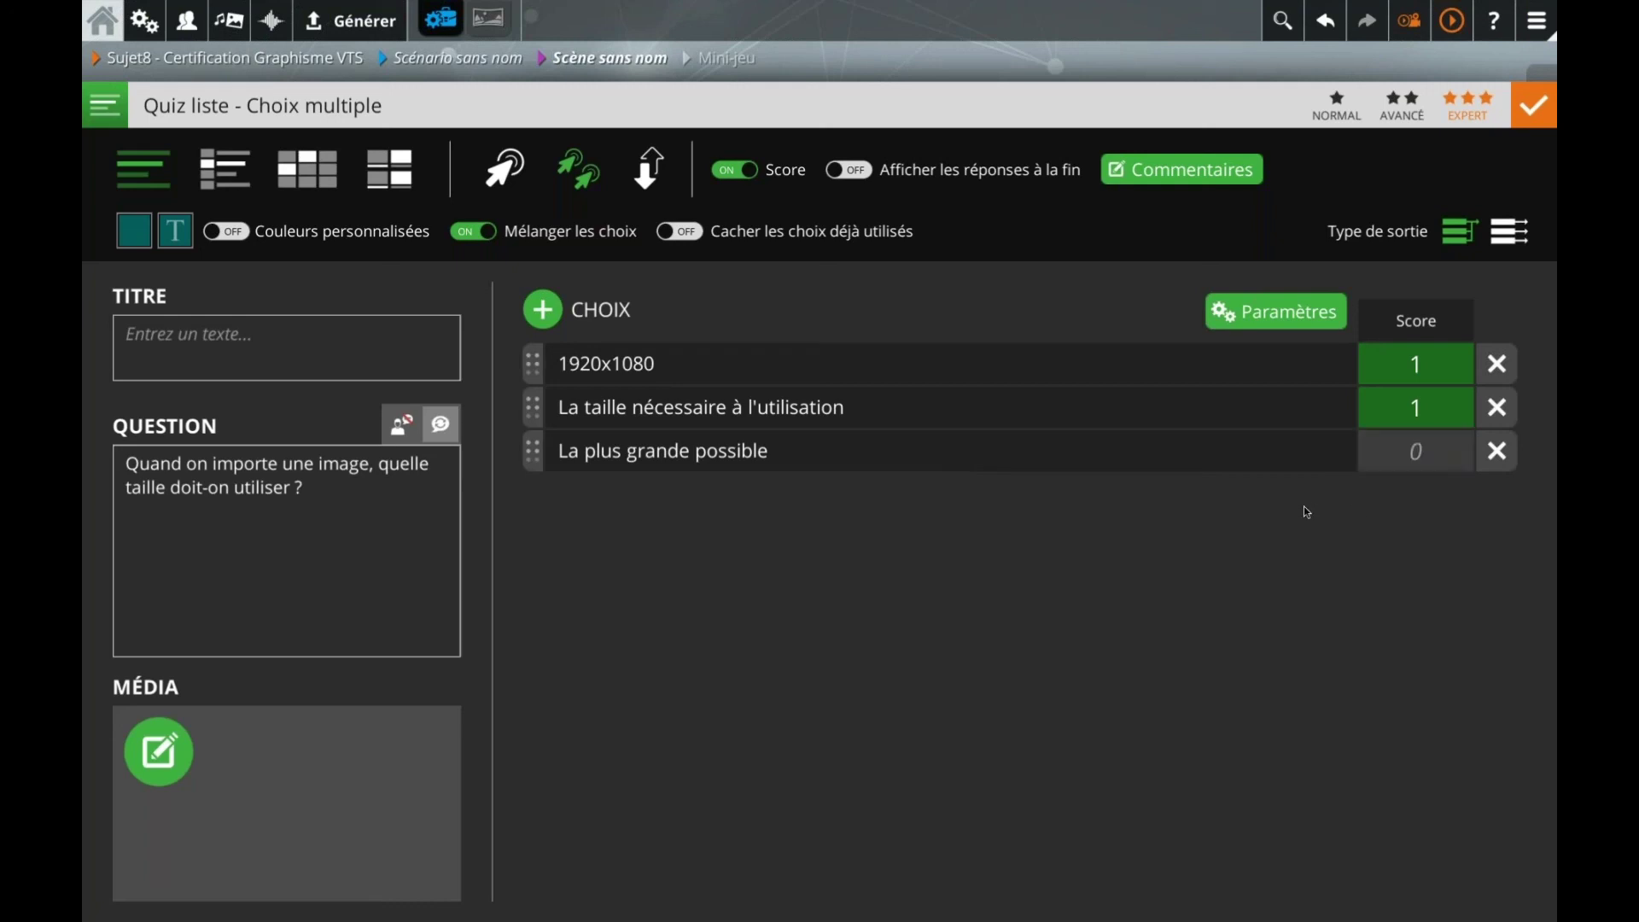
click(1532, 105)
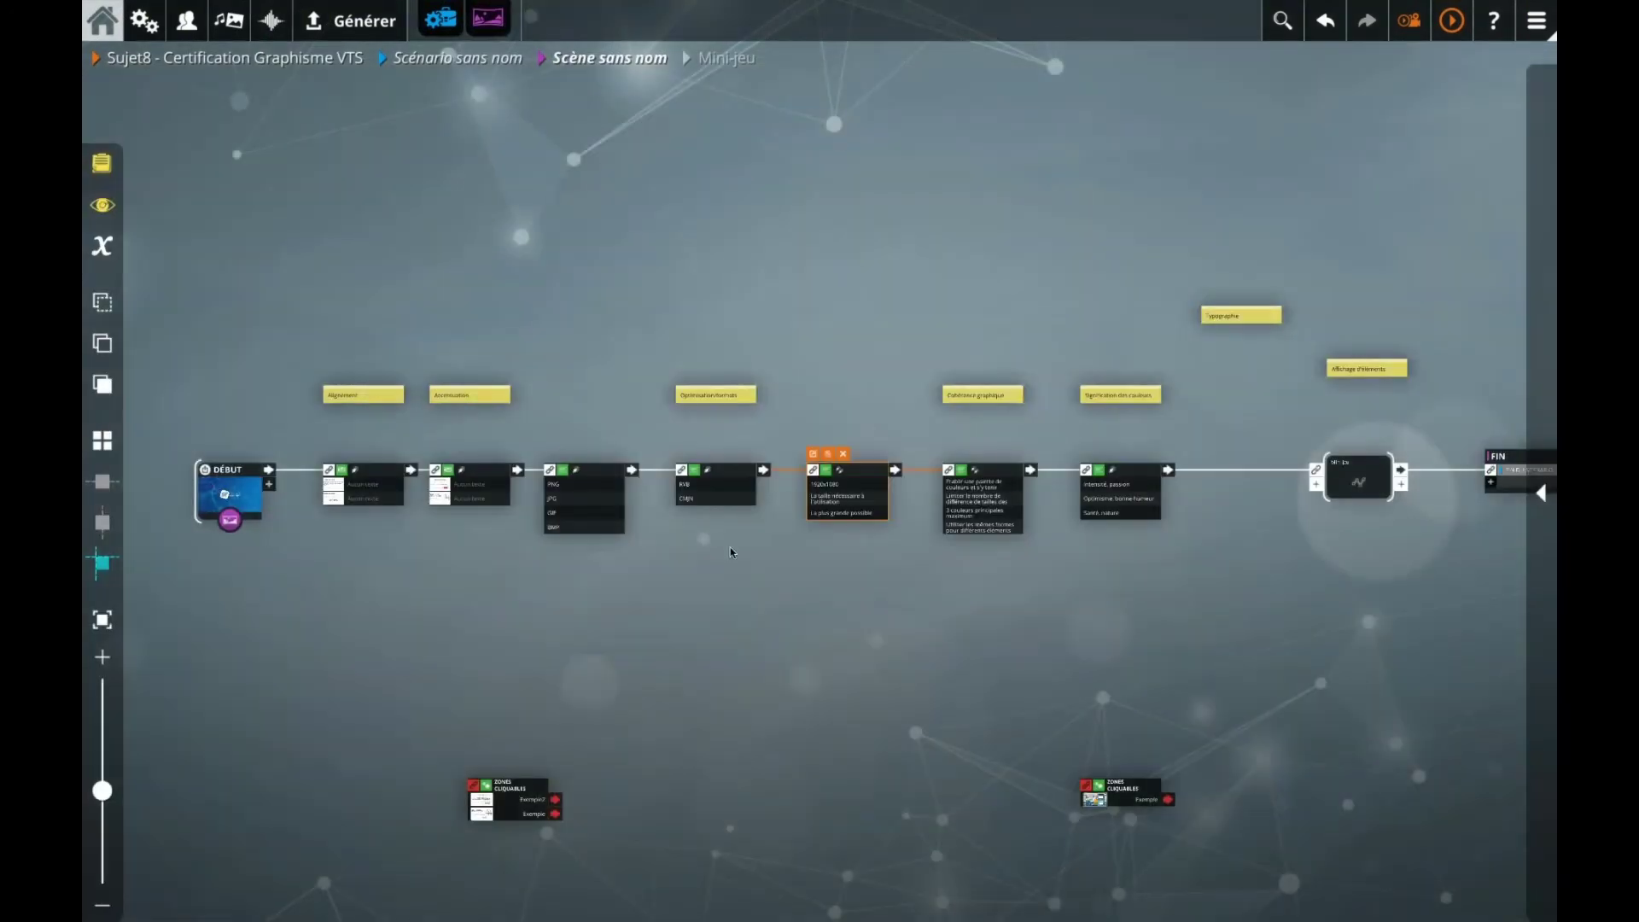
Step: In the graphic coherence quiz, give the first three choices a score of 1 each and validate
click(721, 504)
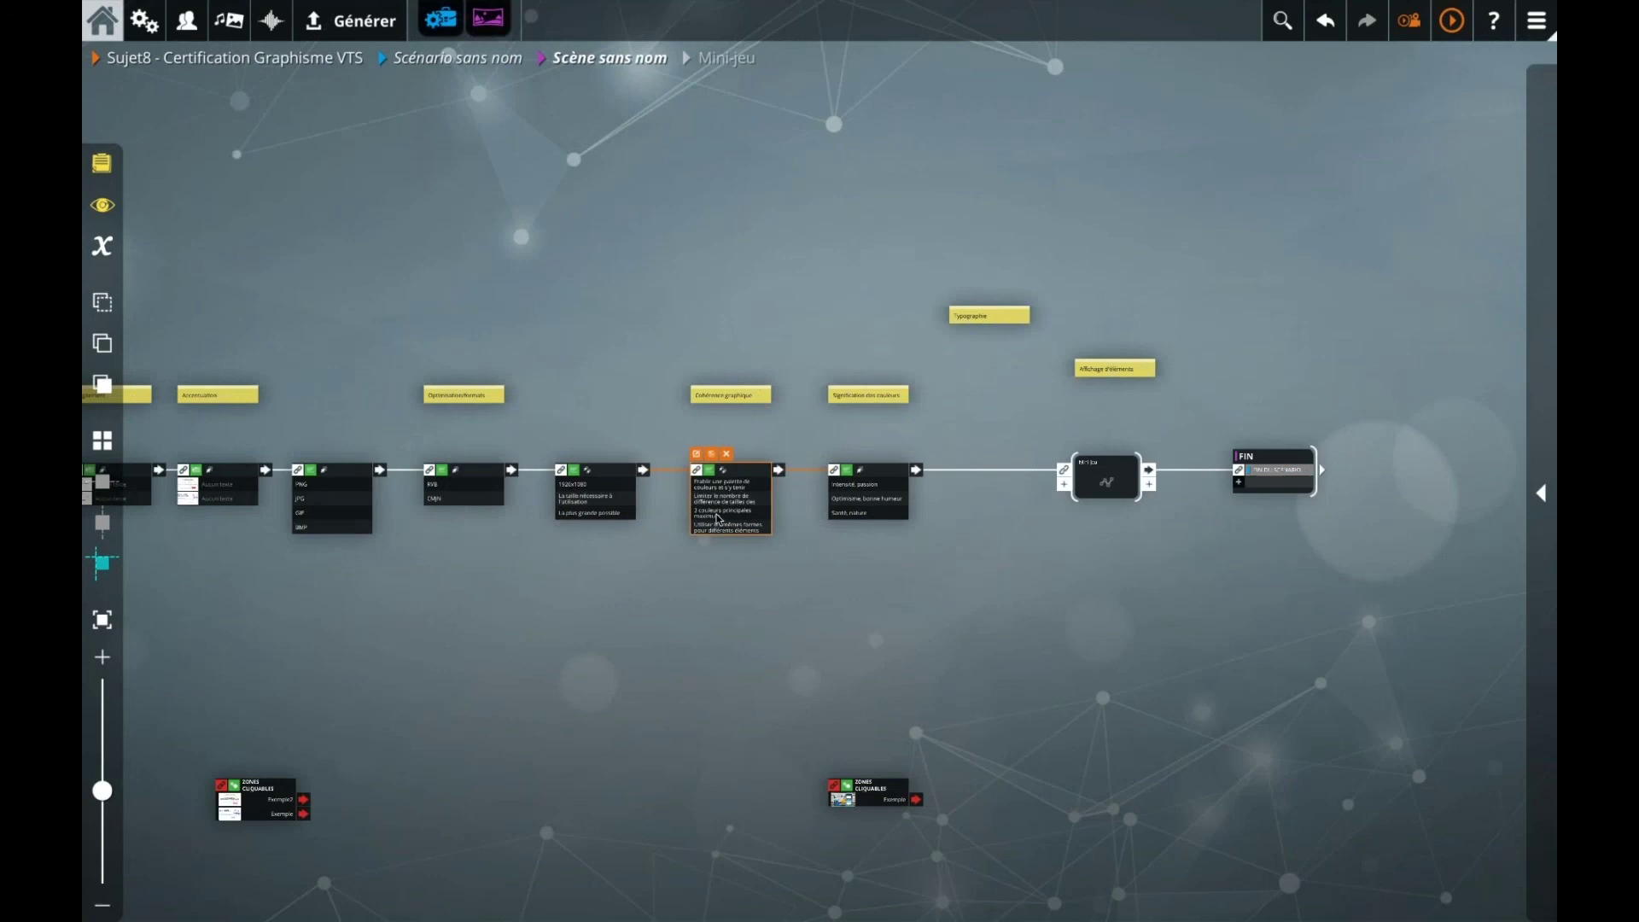
double_click(722, 504)
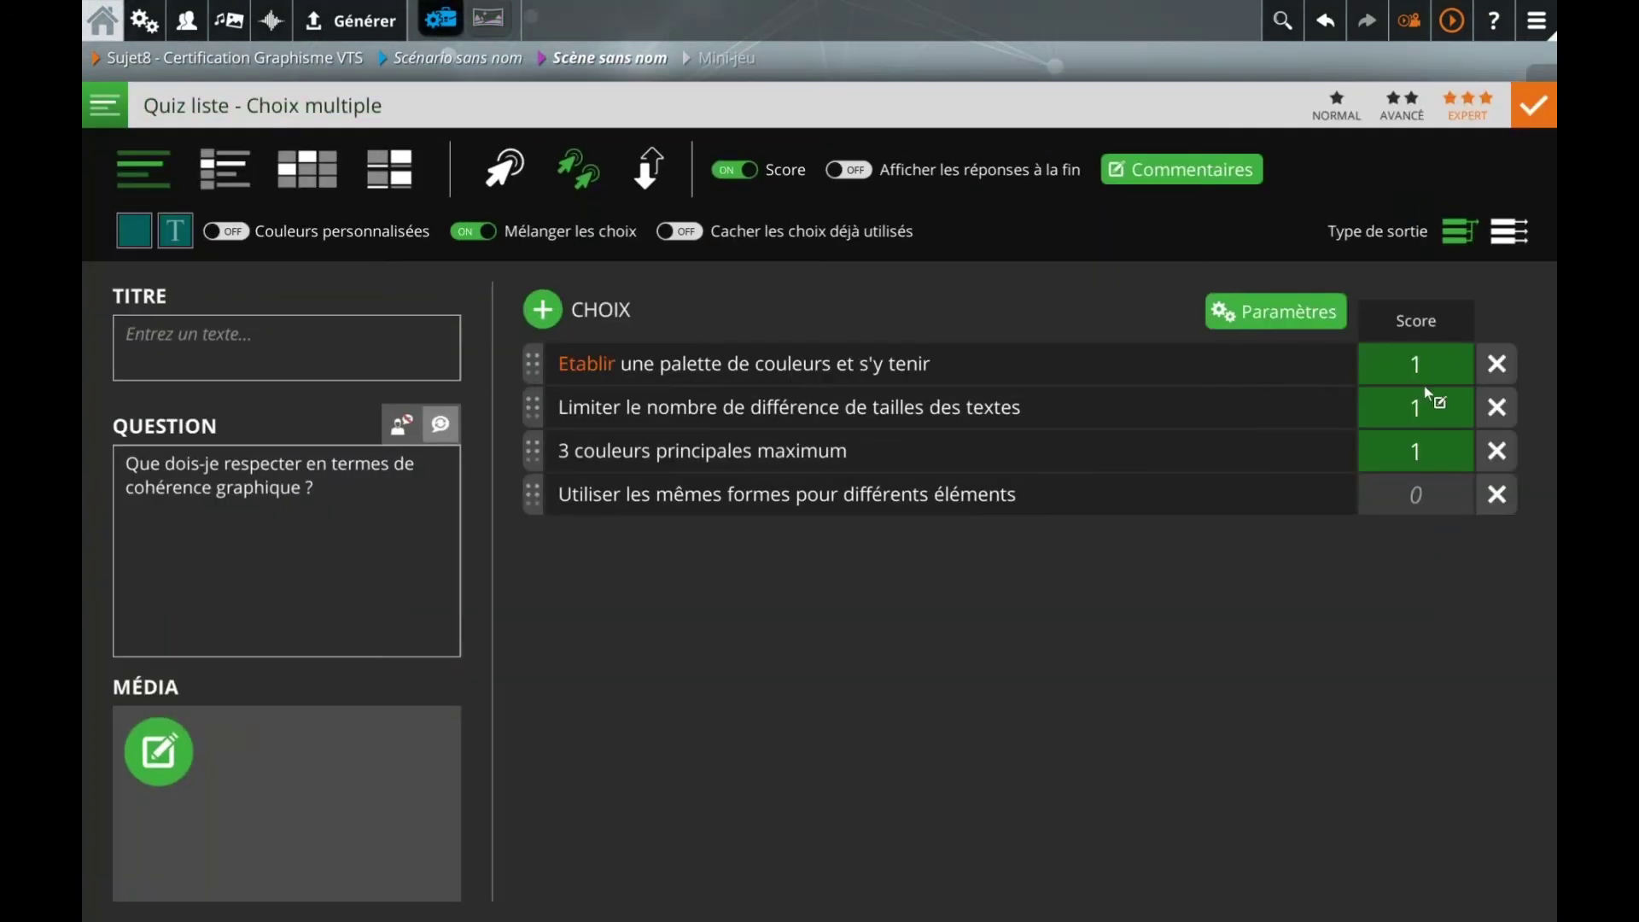
click(1531, 109)
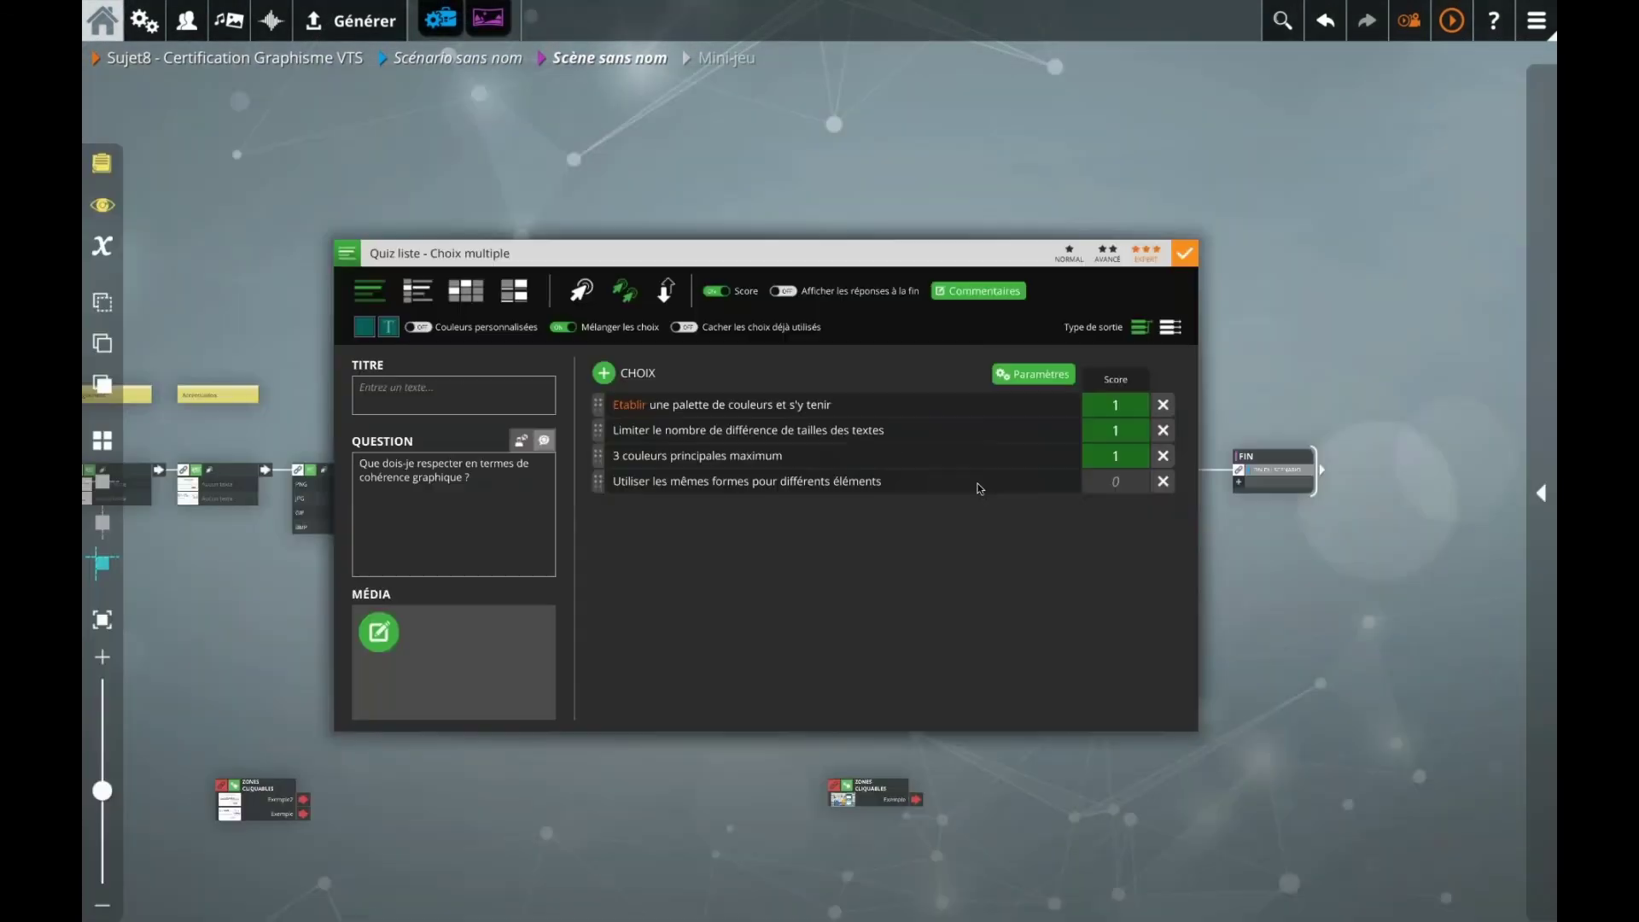
Step: In the quiz about the values of the colour red, set the score of Intensité, passion to 2 and validate
click(871, 493)
double_click(871, 494)
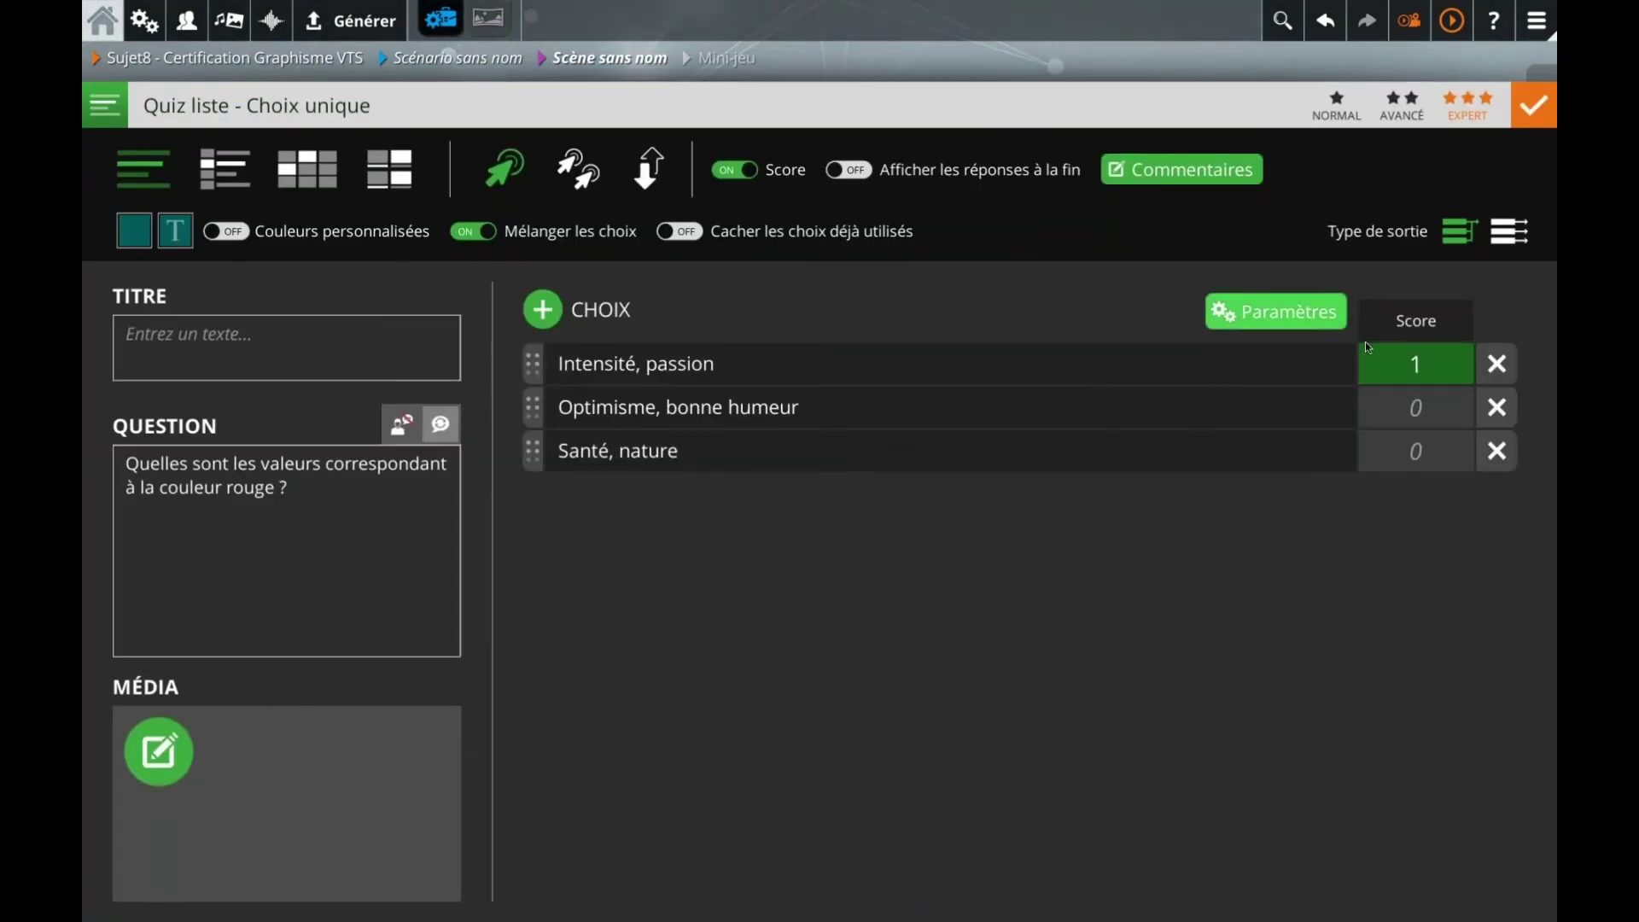
text(2)
click(1533, 106)
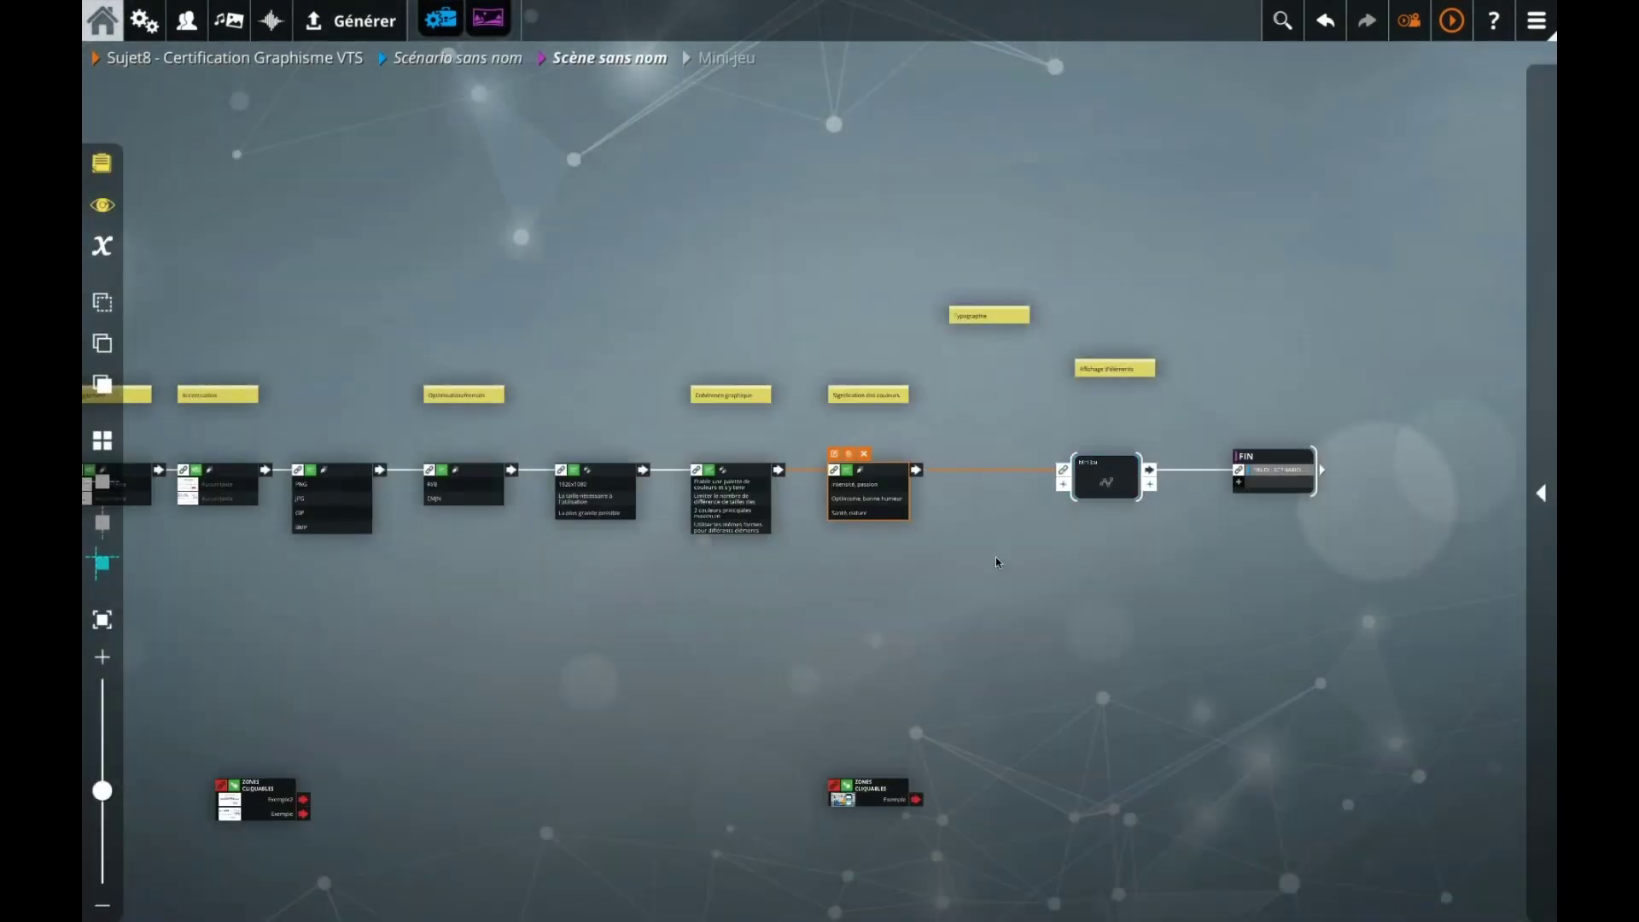
Step: In the Mini-jeu group's clickable zones, compare the PrixGrand, PrixMoyen and PrixPetit zones and make the PrixGrand zone slightly smaller
scroll(996, 557, right, 3)
scroll(924, 476, up, 2)
double_click(924, 476)
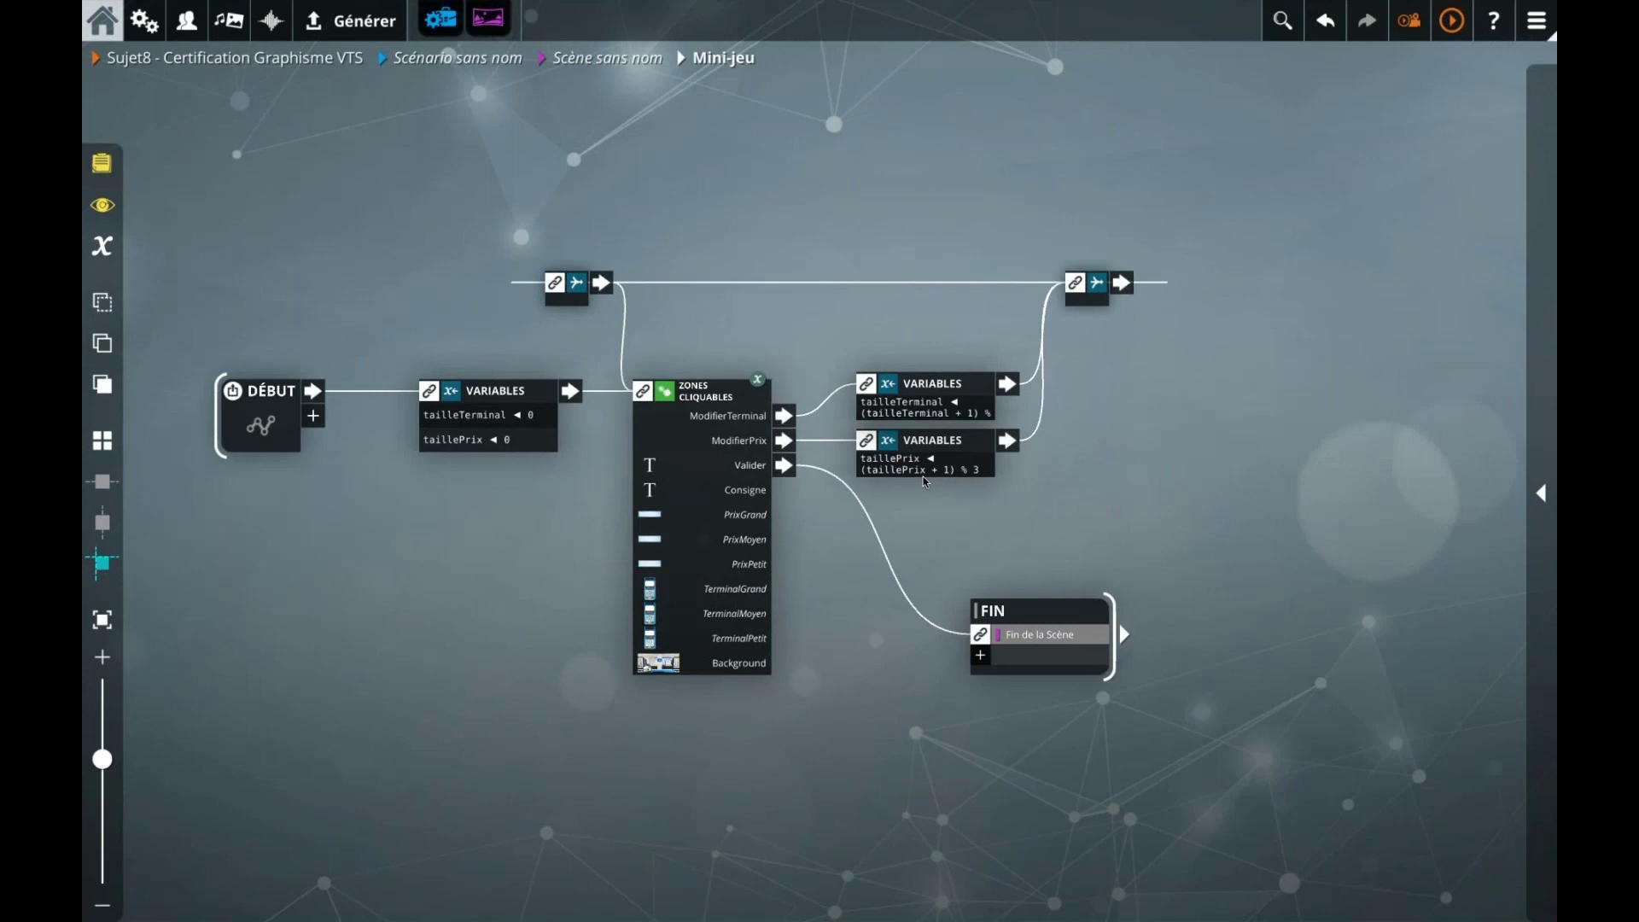
click(728, 504)
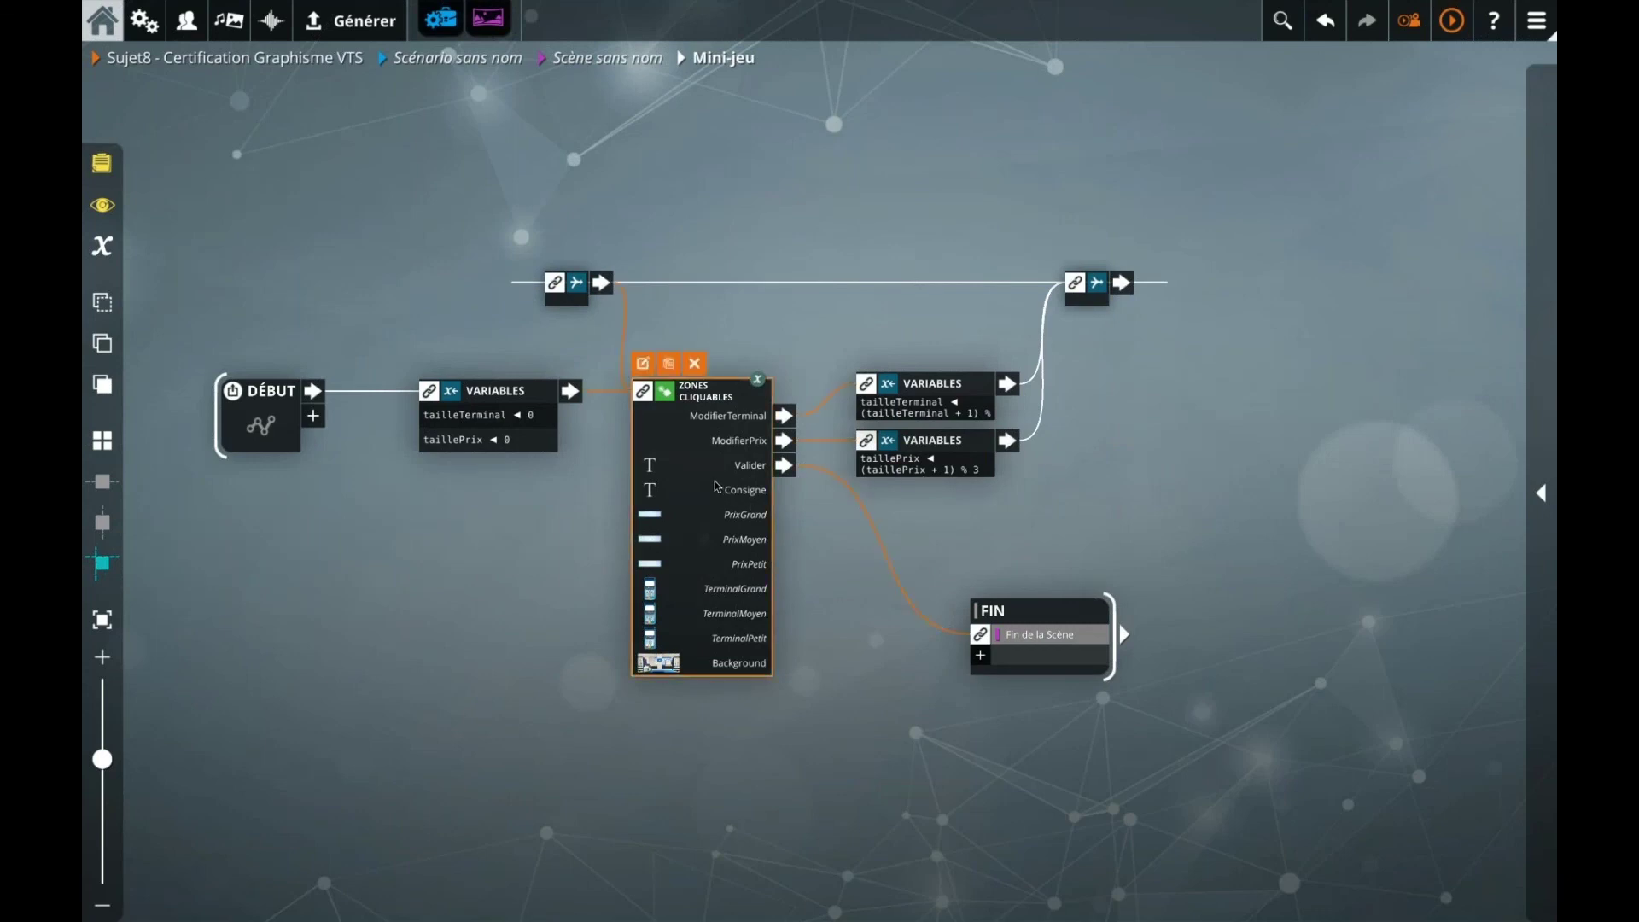
double_click(717, 487)
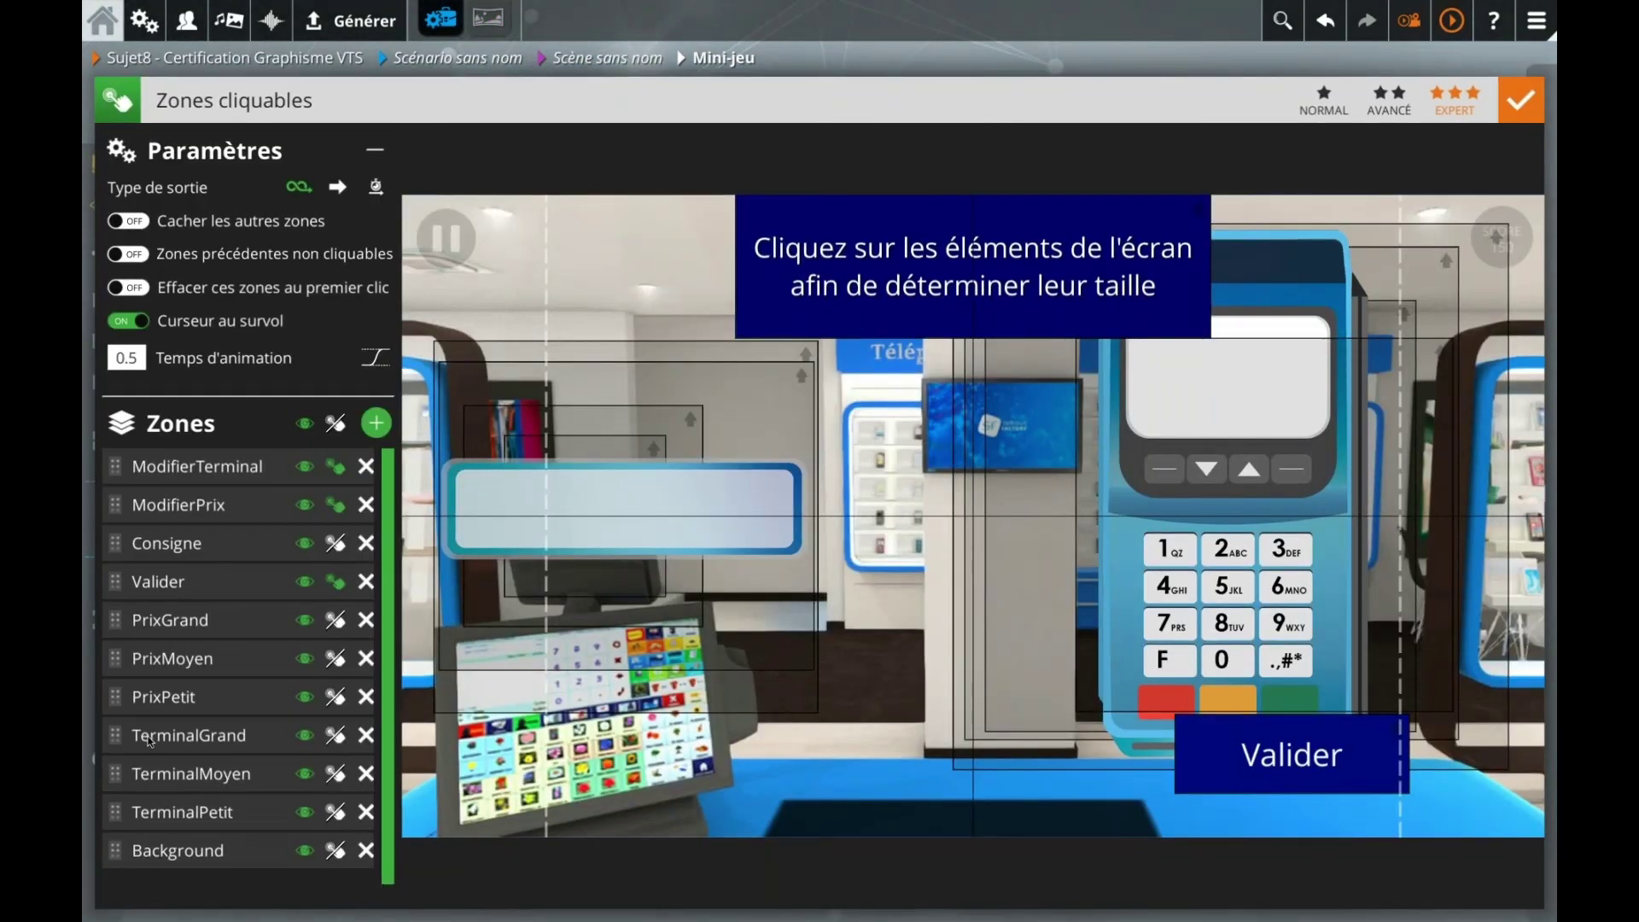
click(190, 664)
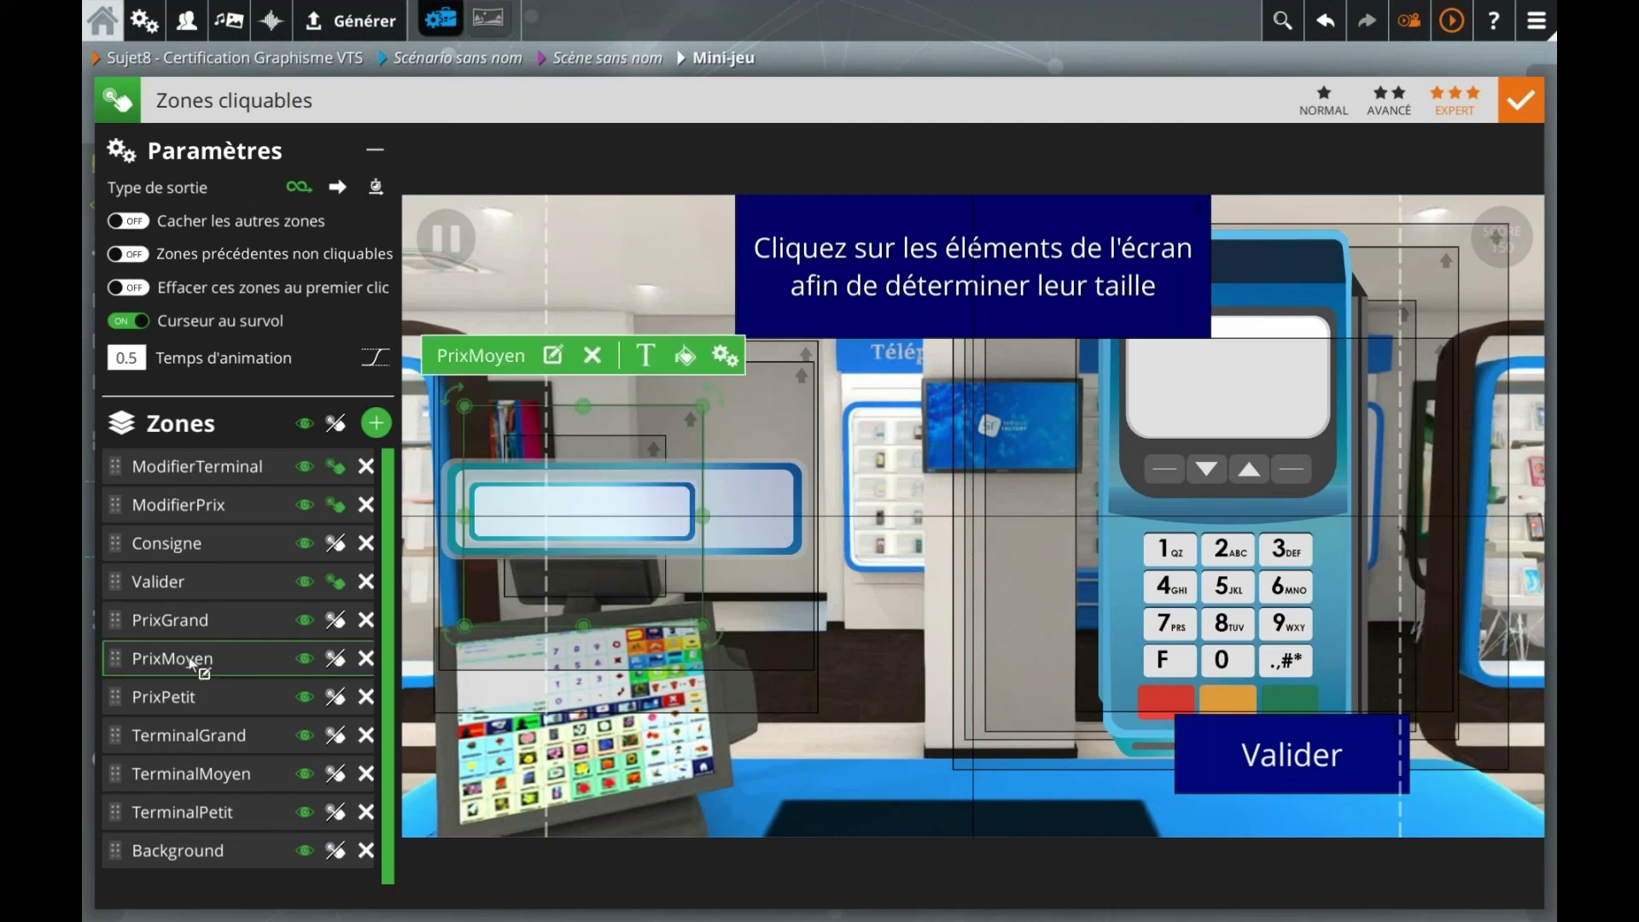
click(185, 632)
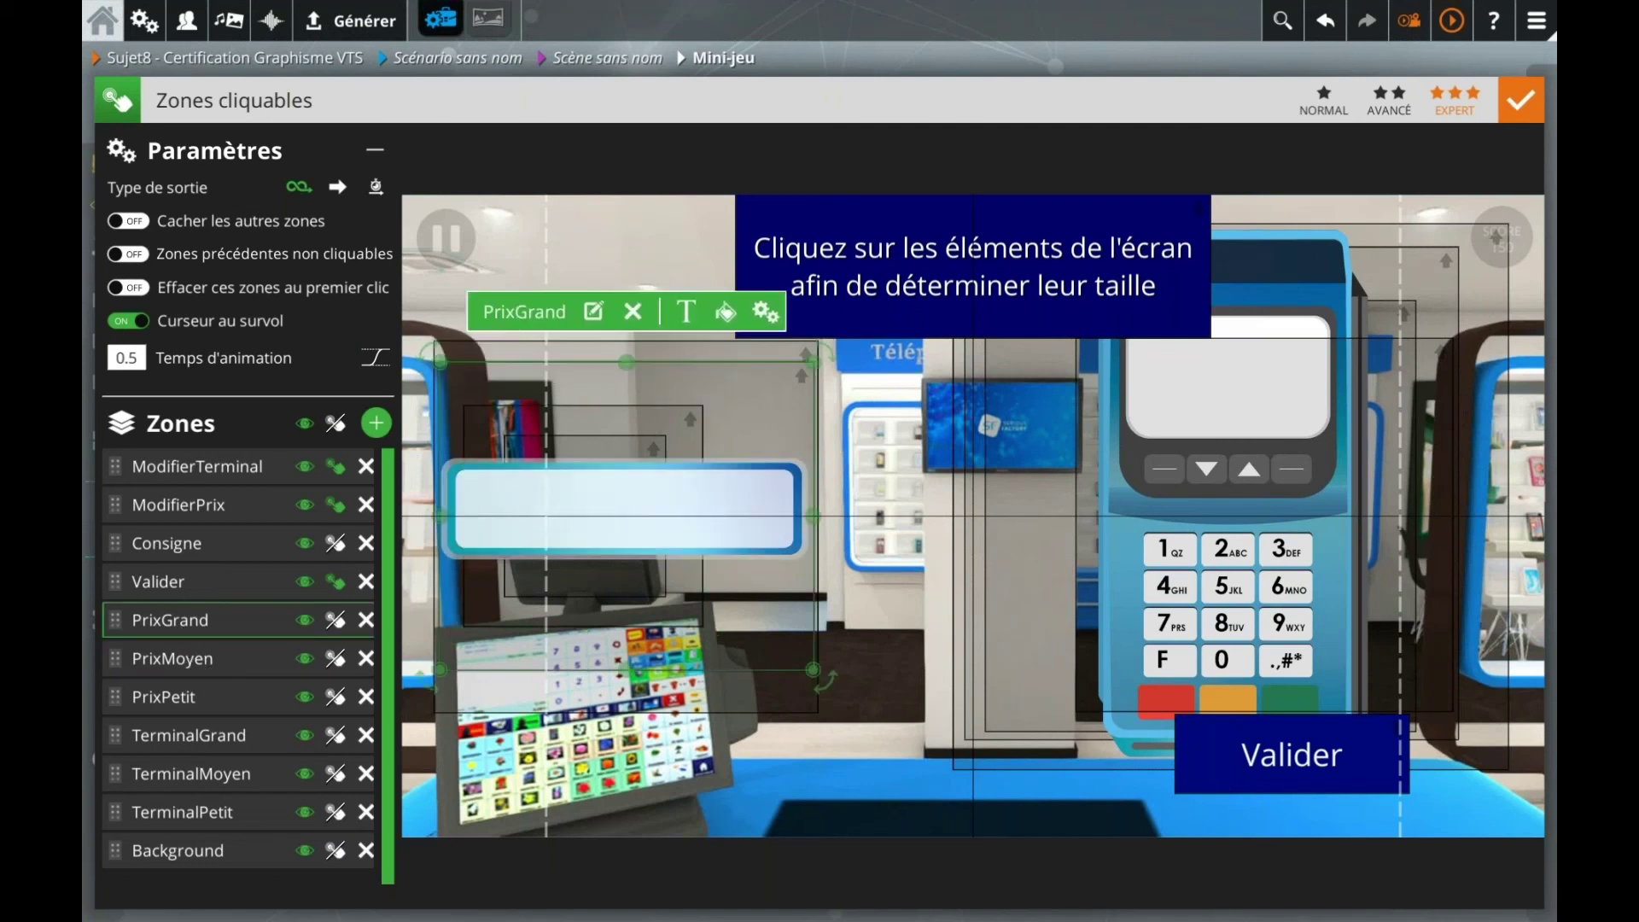
click(181, 664)
click(186, 697)
click(205, 660)
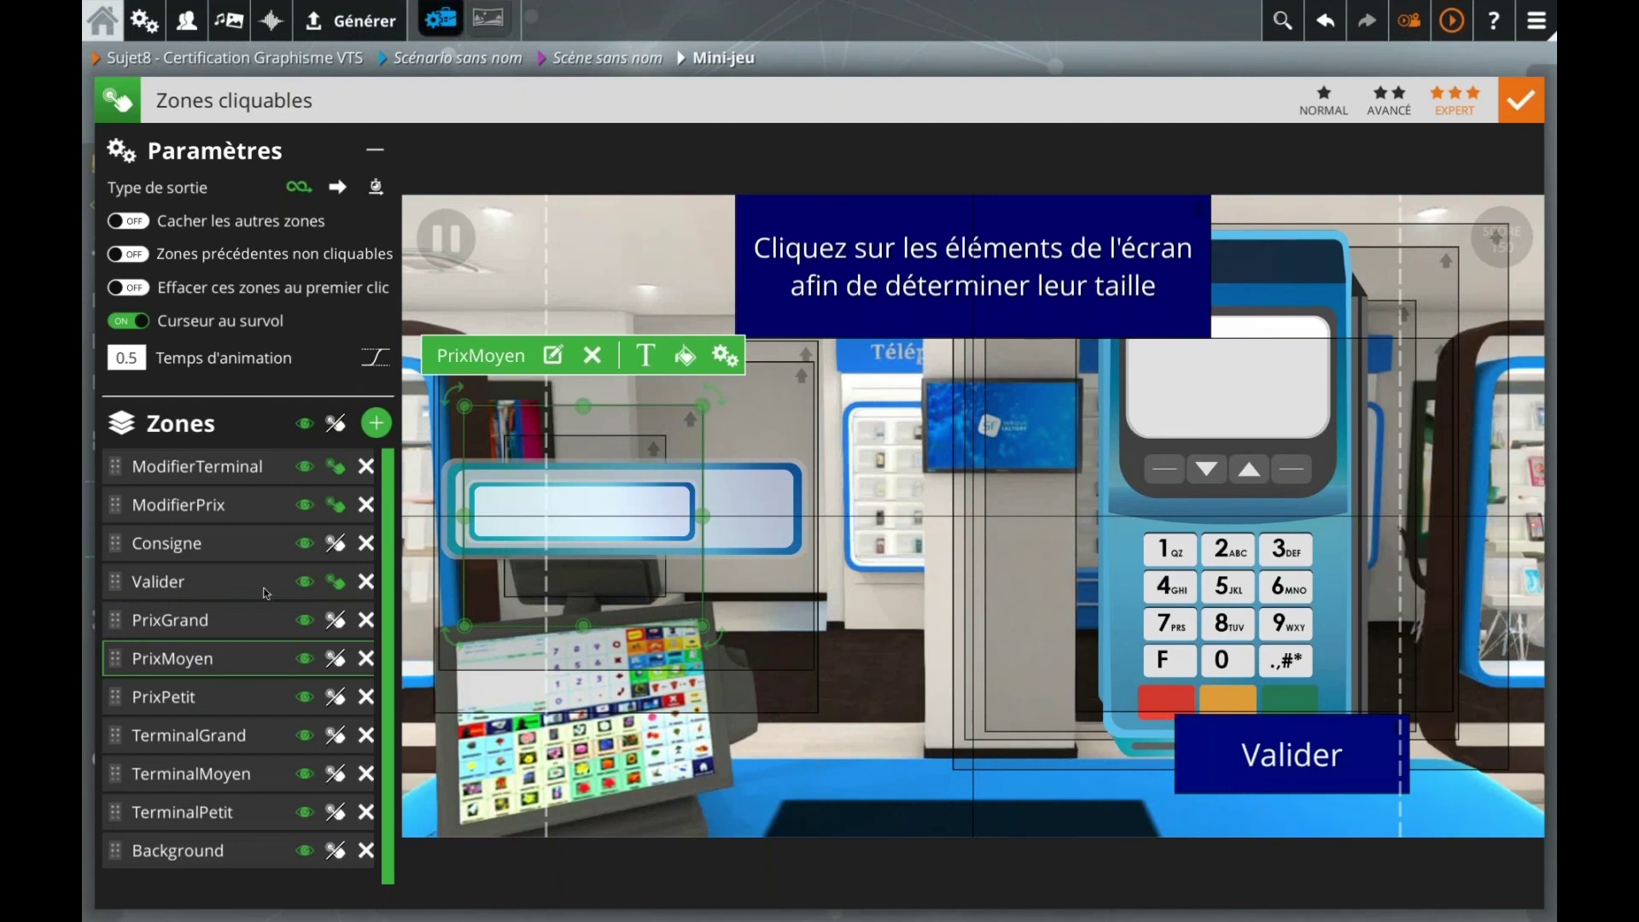
click(225, 628)
drag(813, 361, 739, 386)
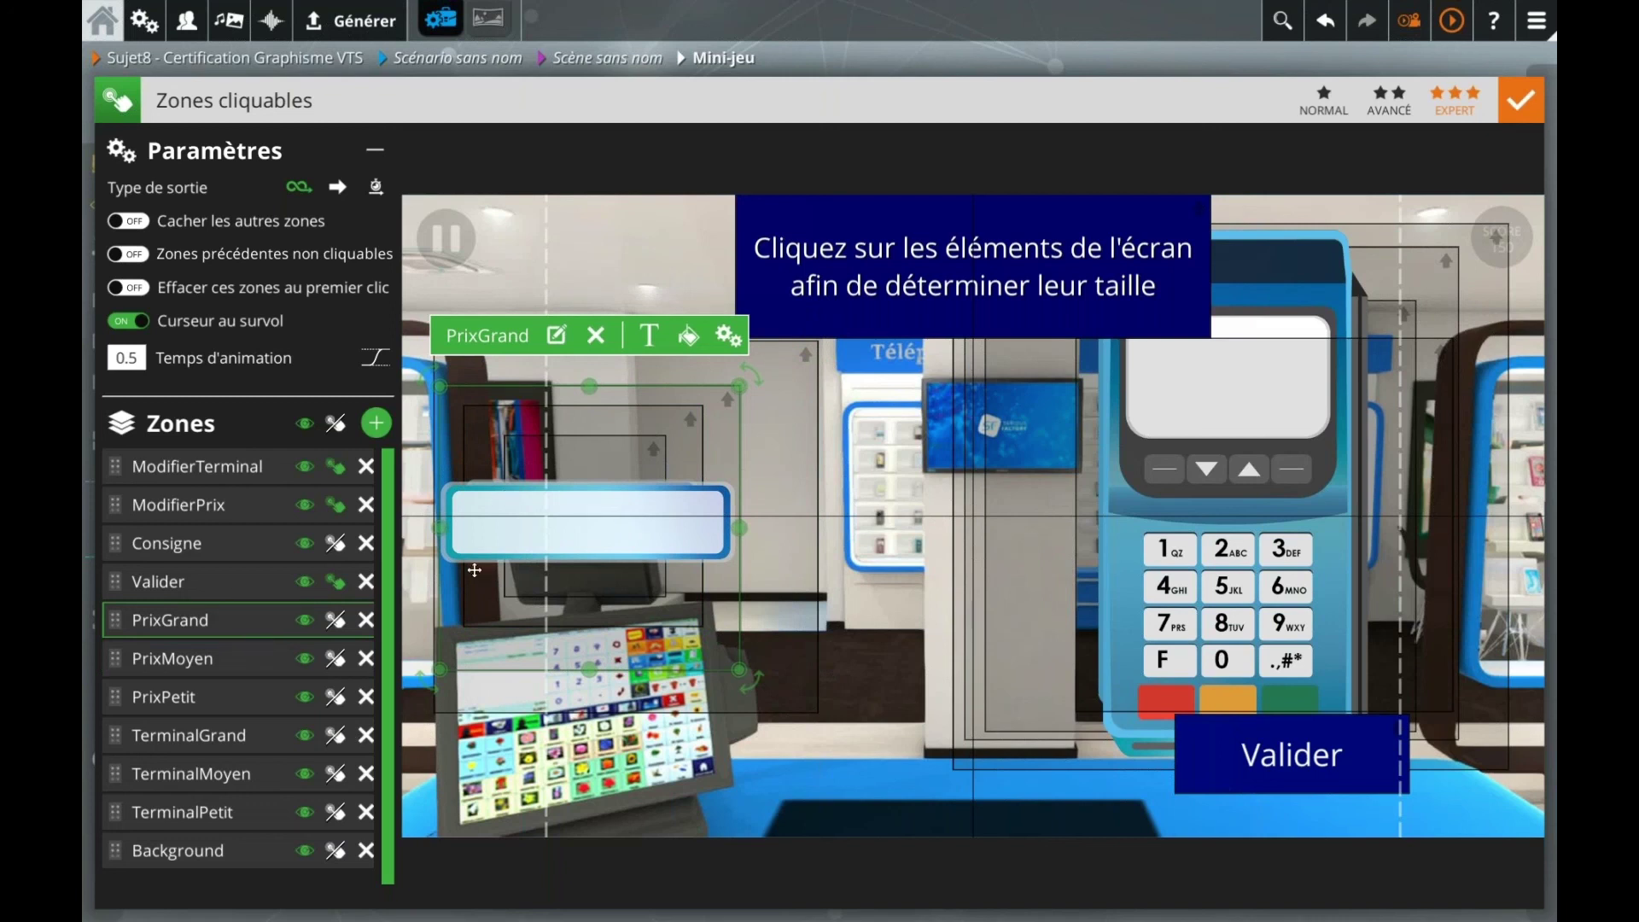
Step: Check the ModifierTerminal, TerminalMoyen and TerminalPetit zones, and close the clickable zones editor
click(1196, 480)
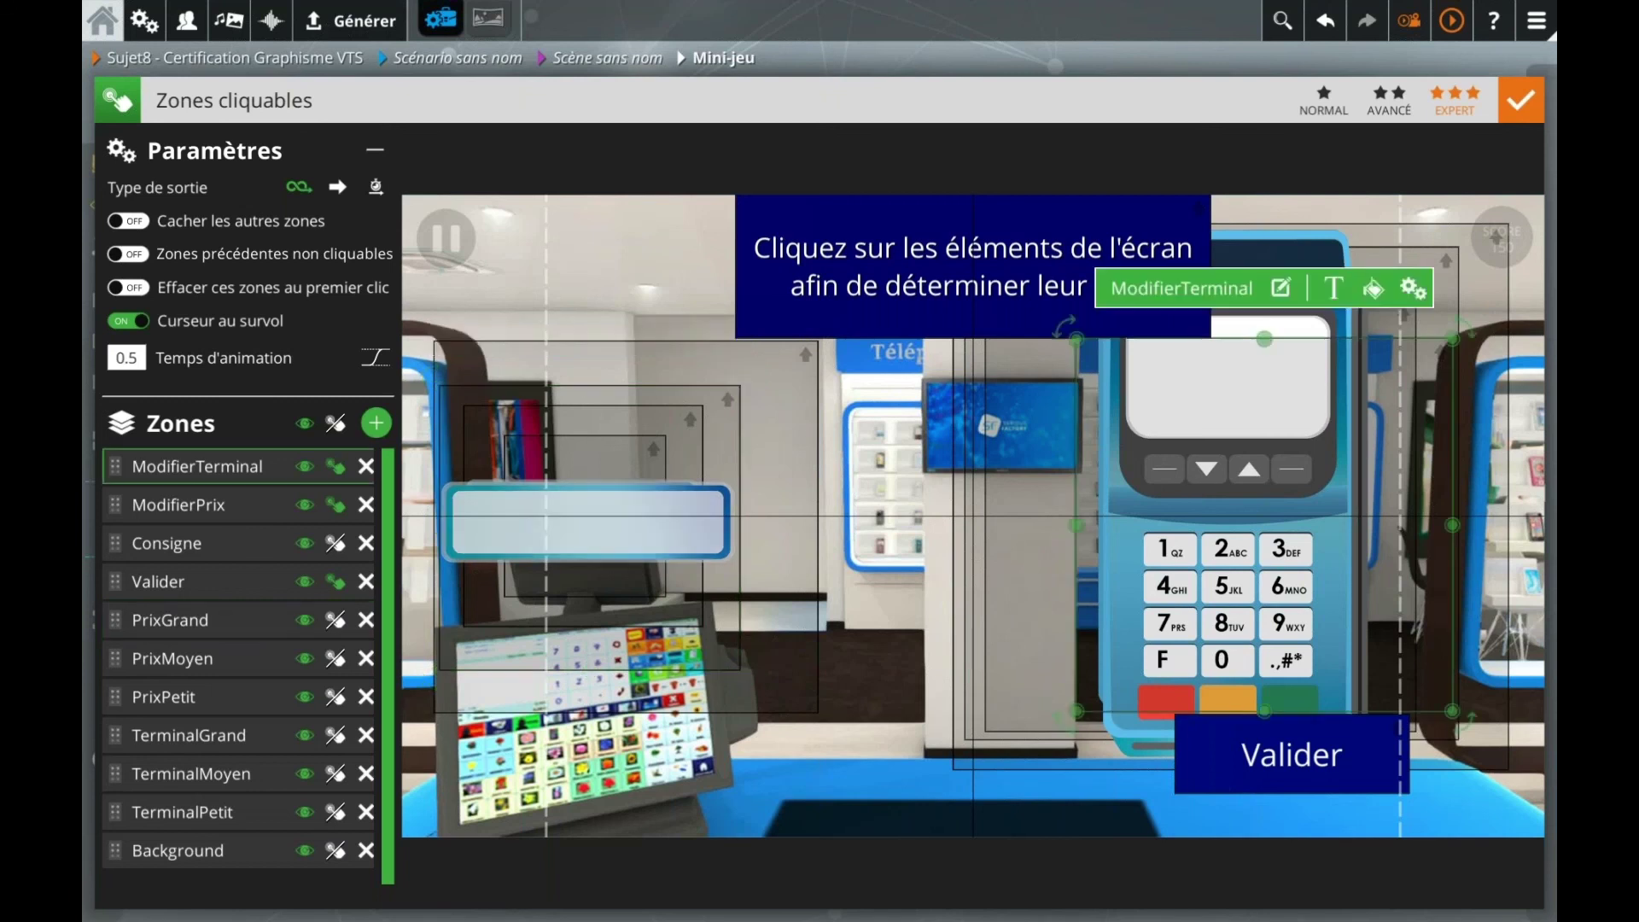
click(197, 777)
click(196, 808)
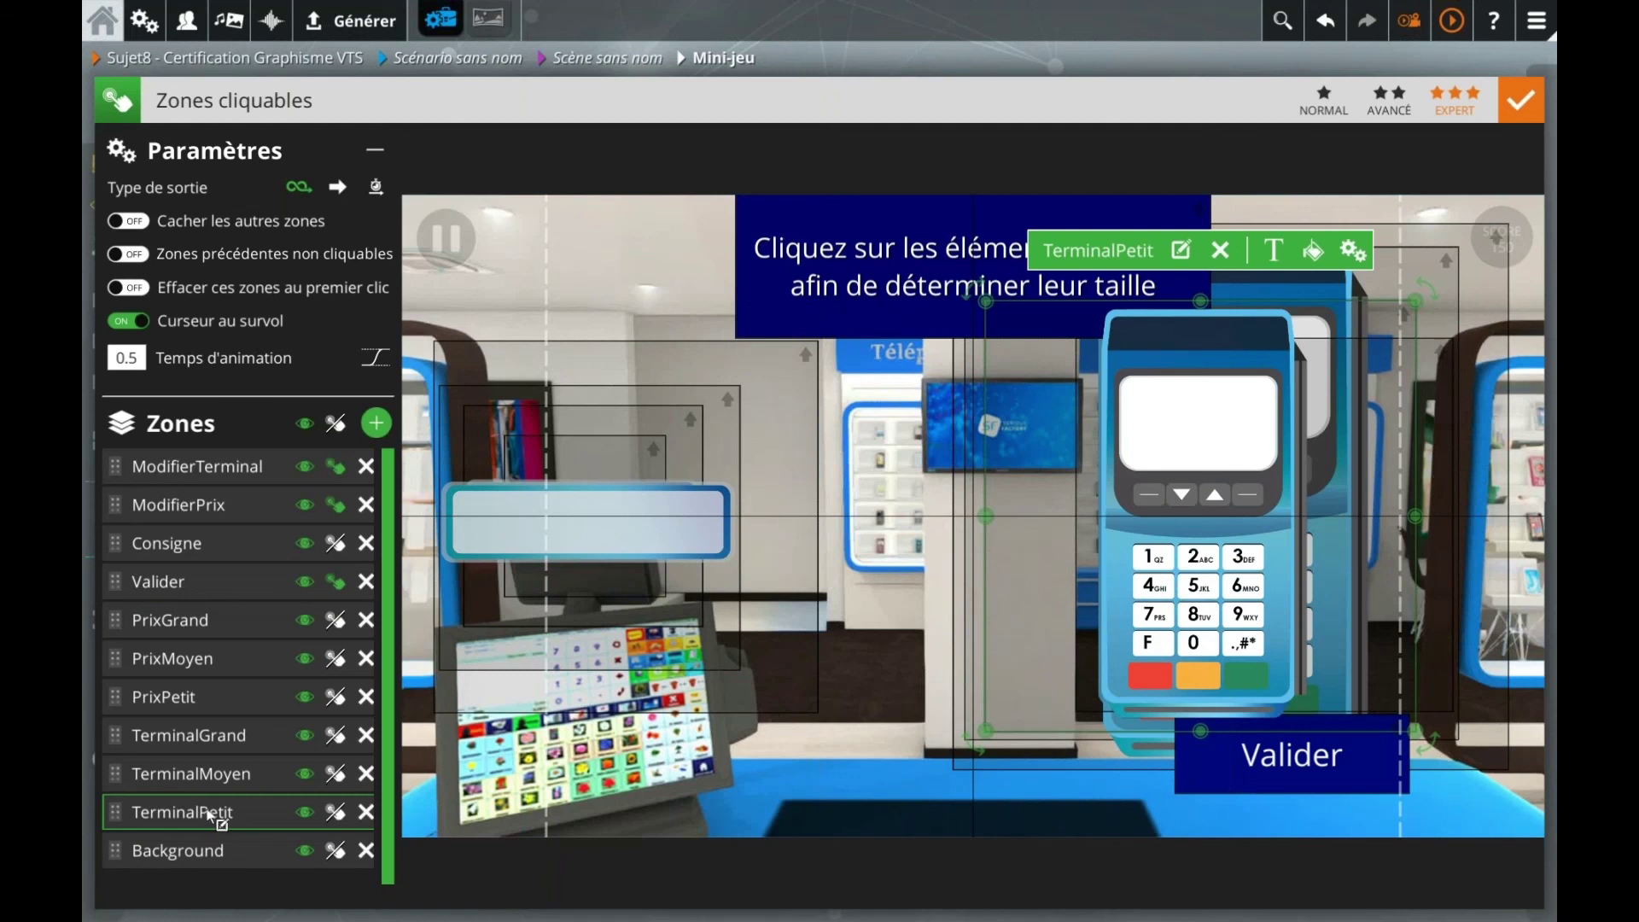
click(1000, 64)
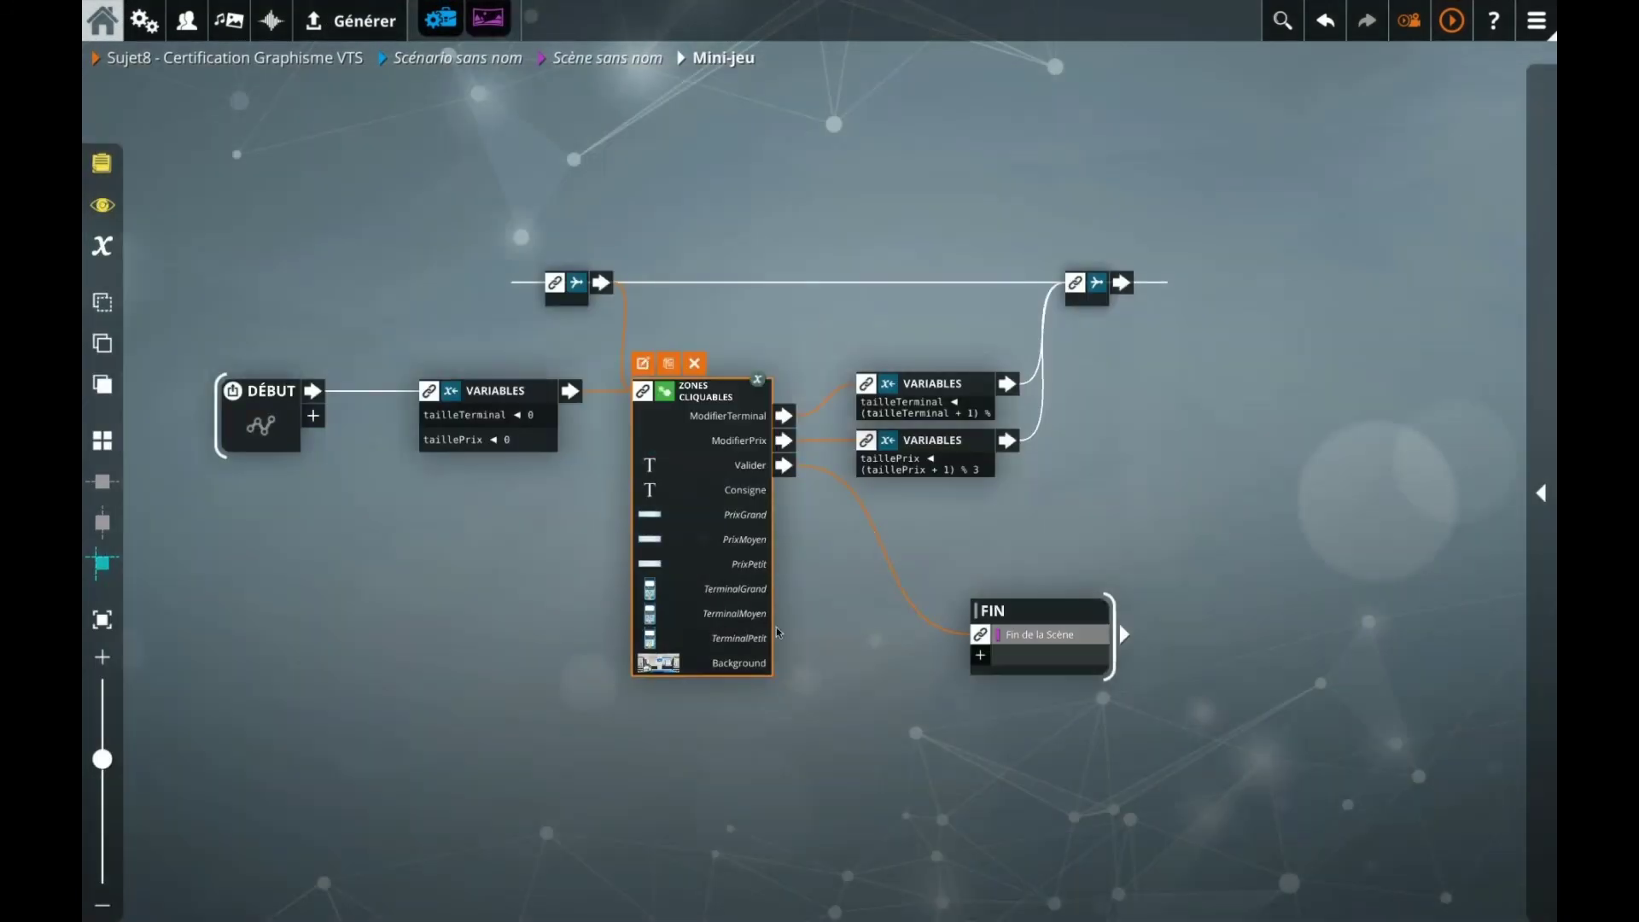
Step: Insert a Conditions block between the Valider output and FIN, with the condition tailleTerminal == 0 and taillePrix == 2
drag(930, 587, 1144, 587)
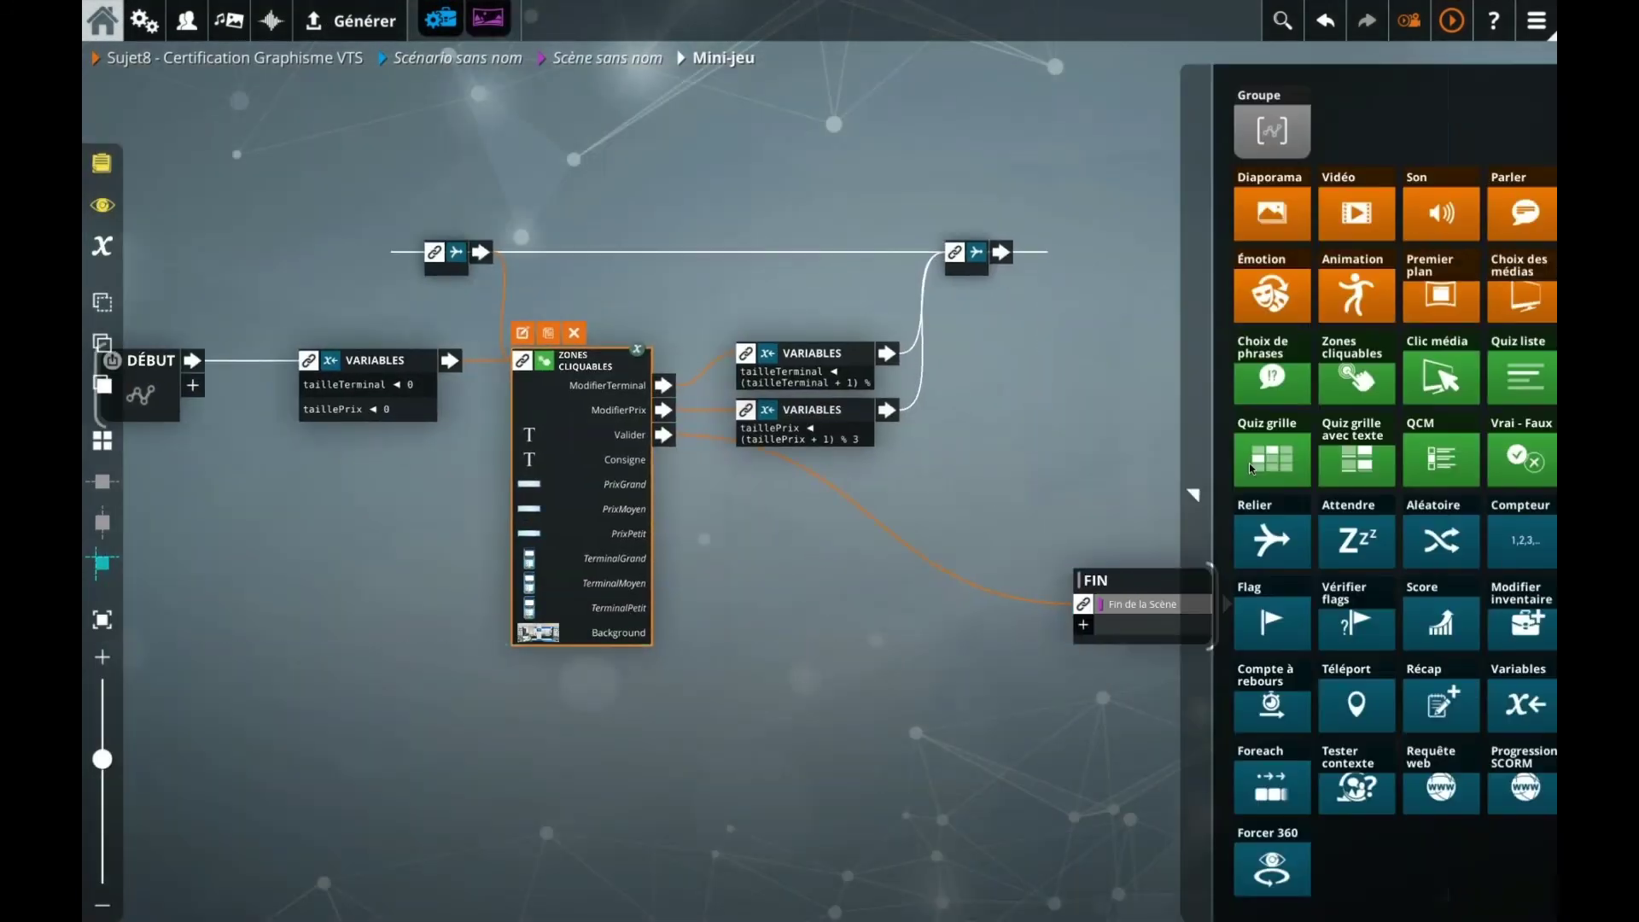
drag(1498, 704, 790, 617)
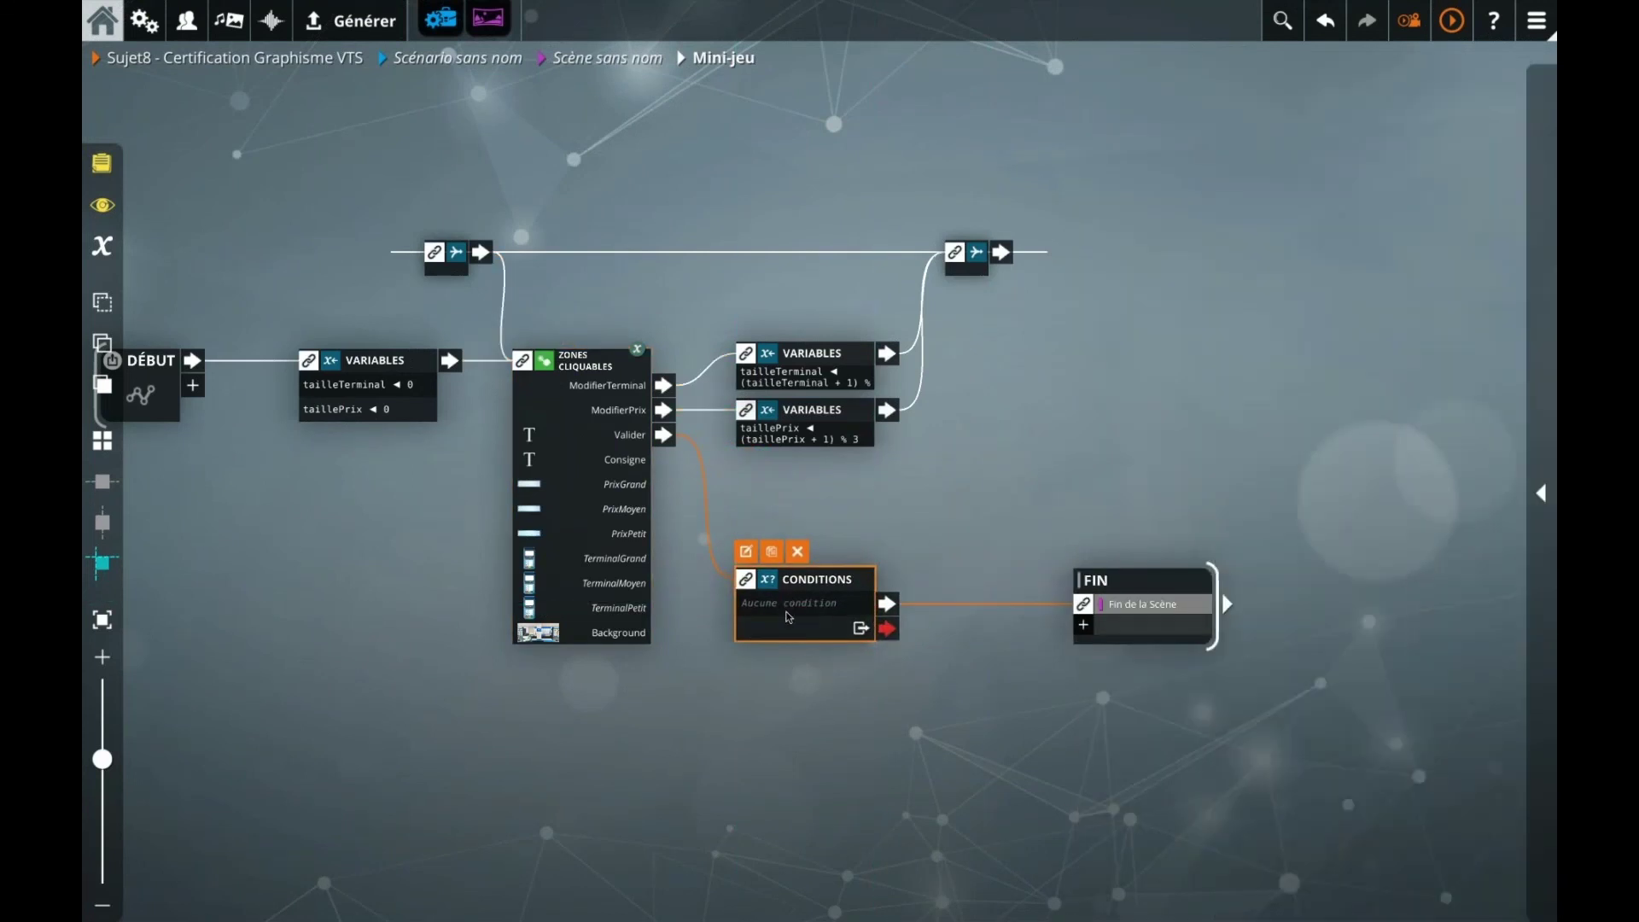
double_click(790, 617)
text(taill)
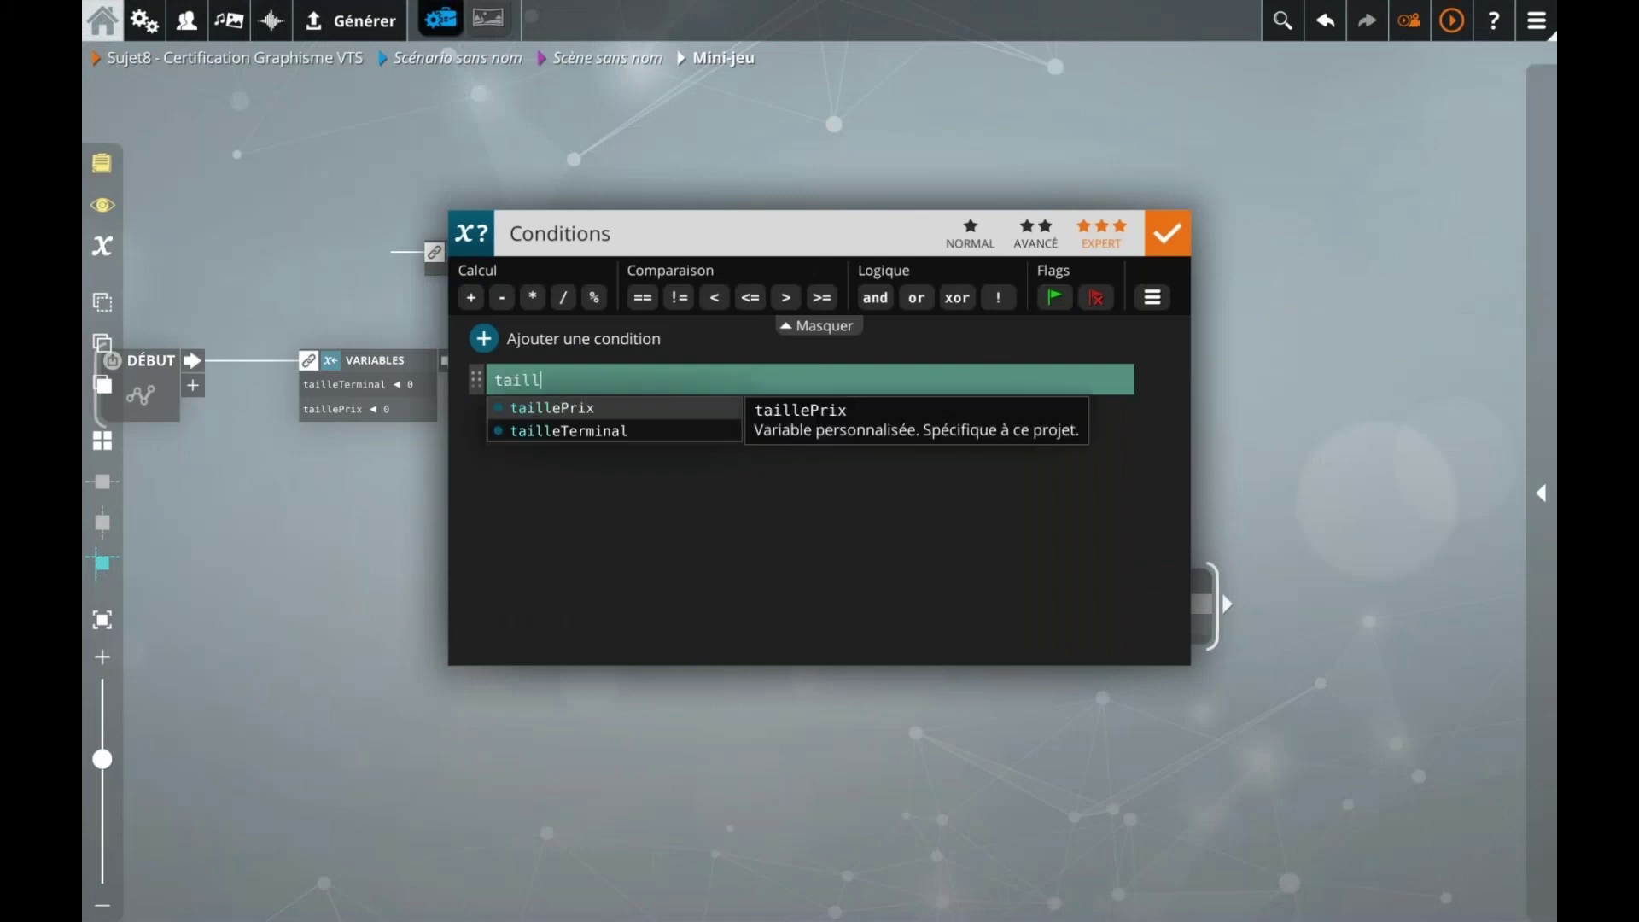
key(Down)
key(Return)
text(== )
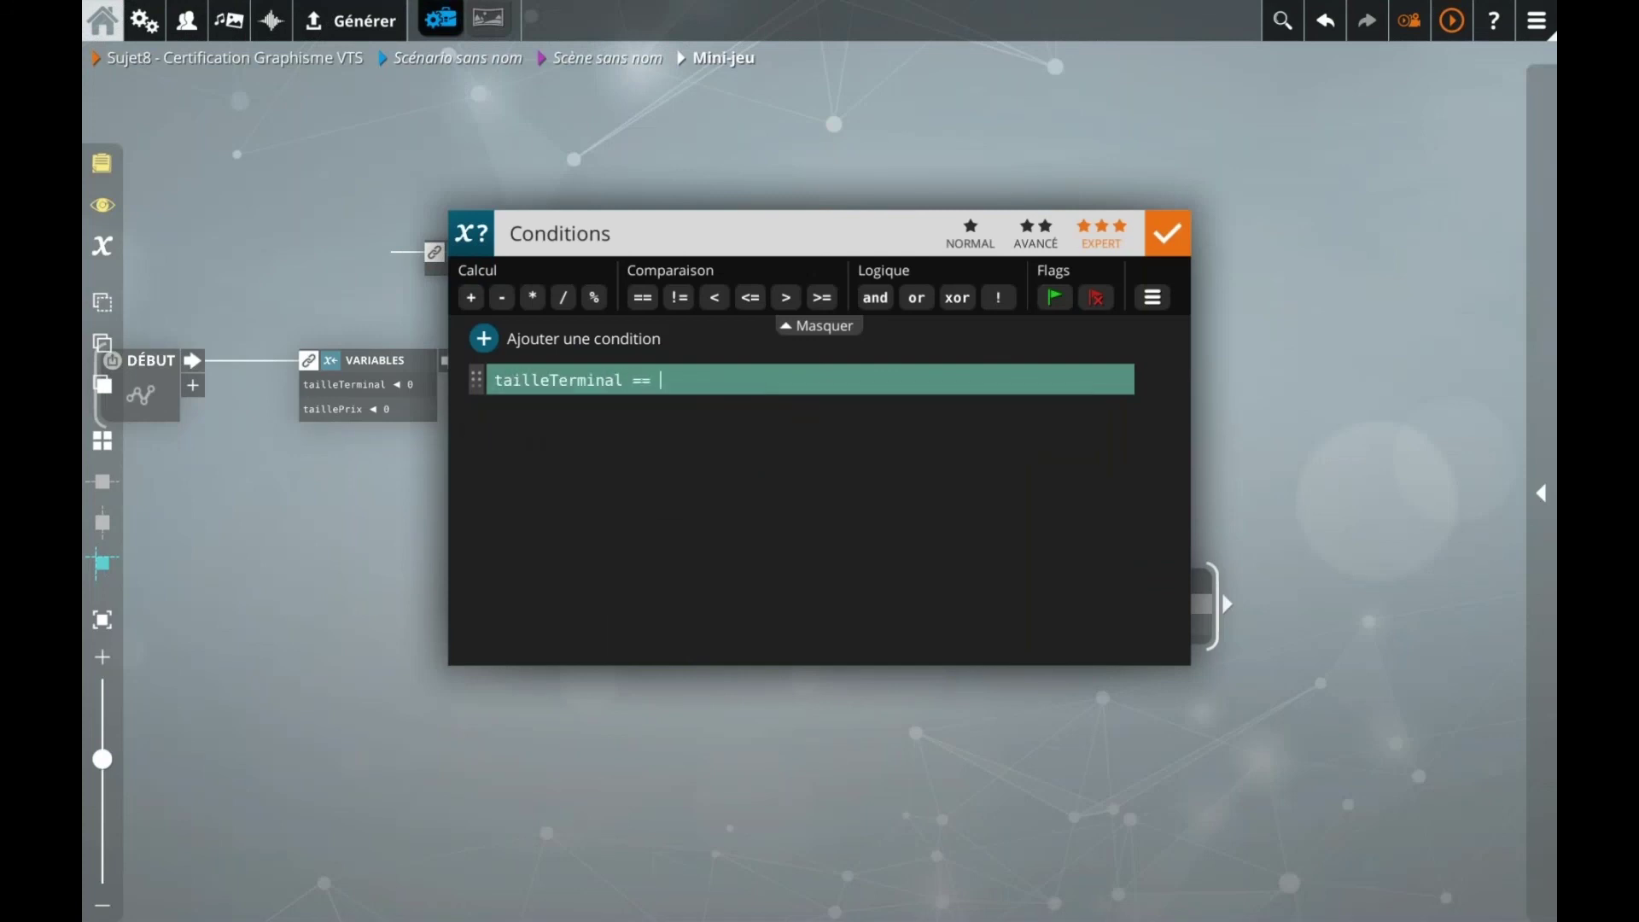
text(0 and taille)
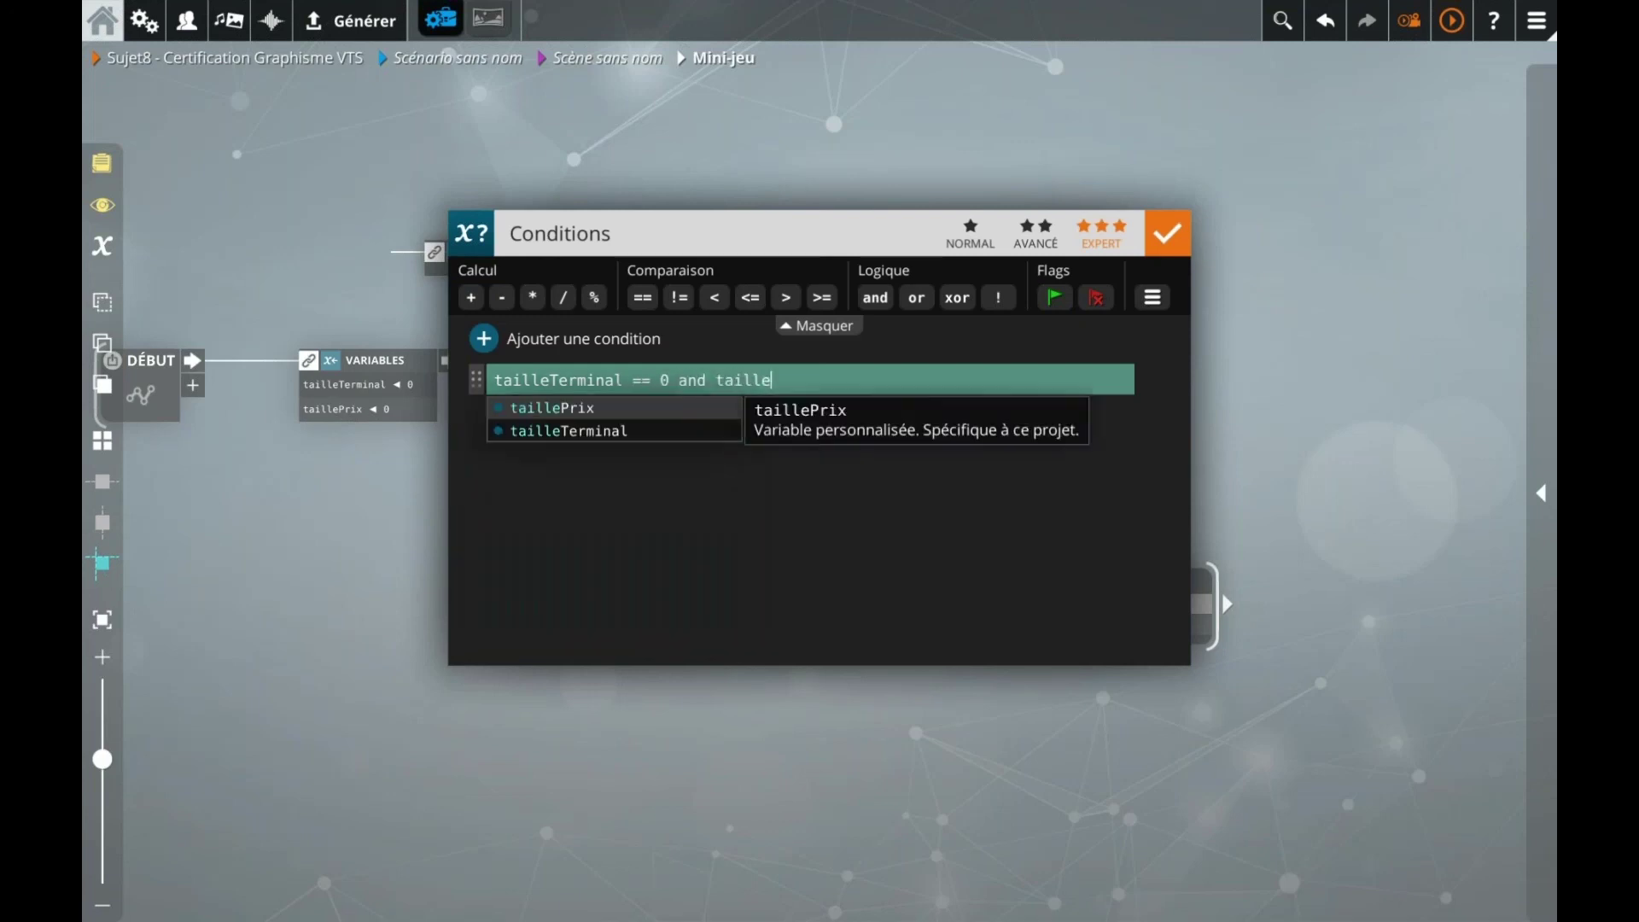
key(Return)
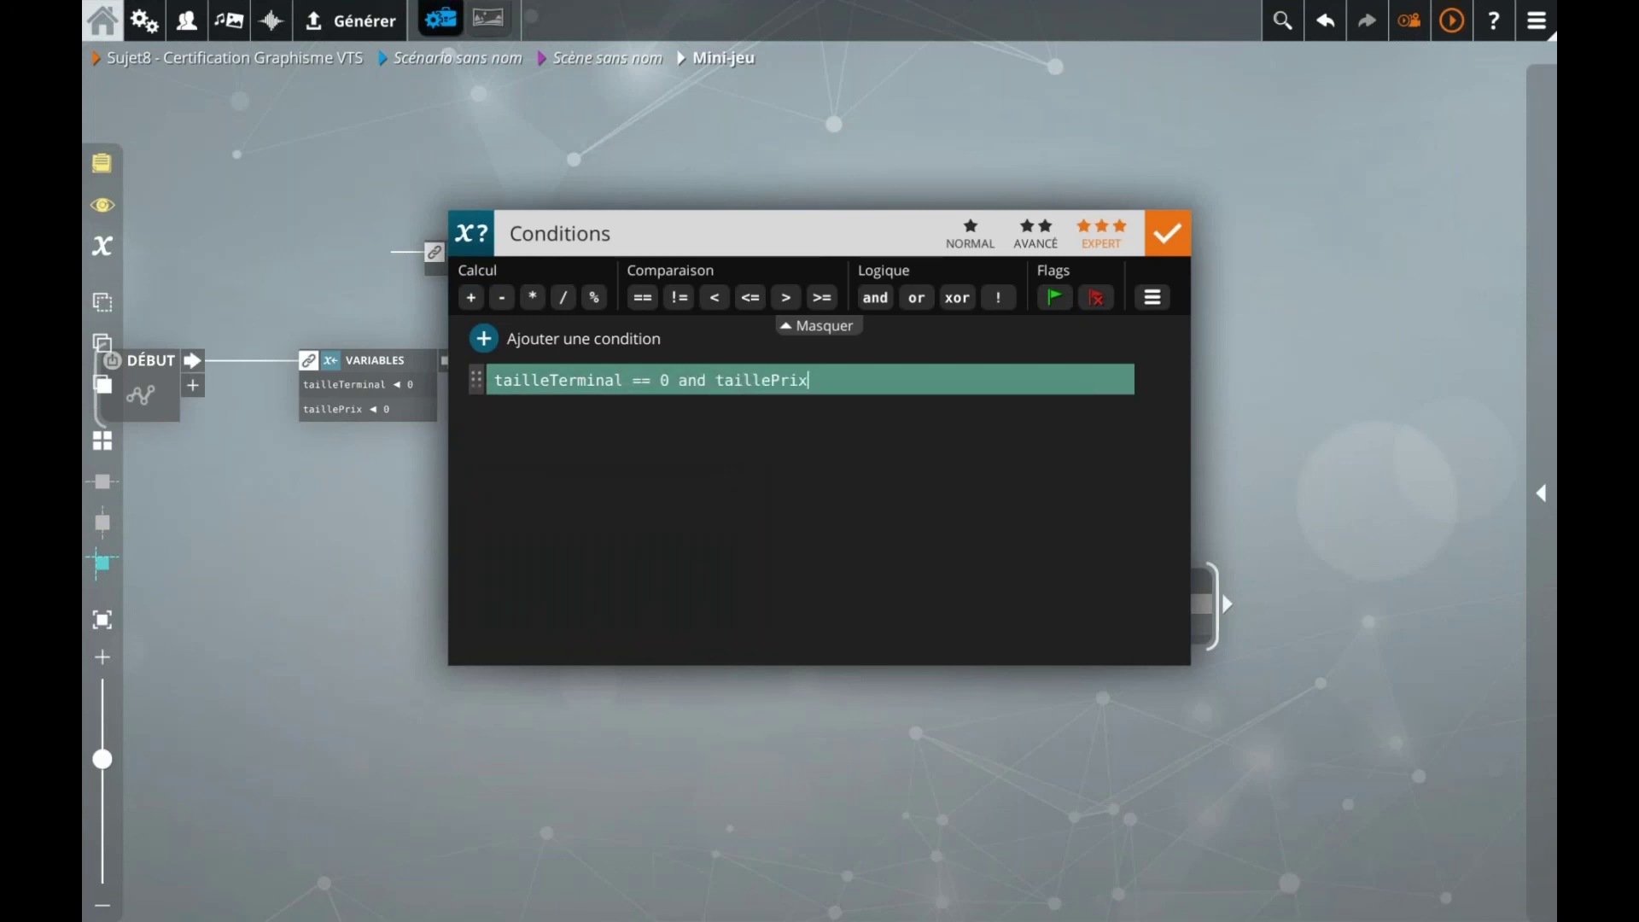
text(== 2)
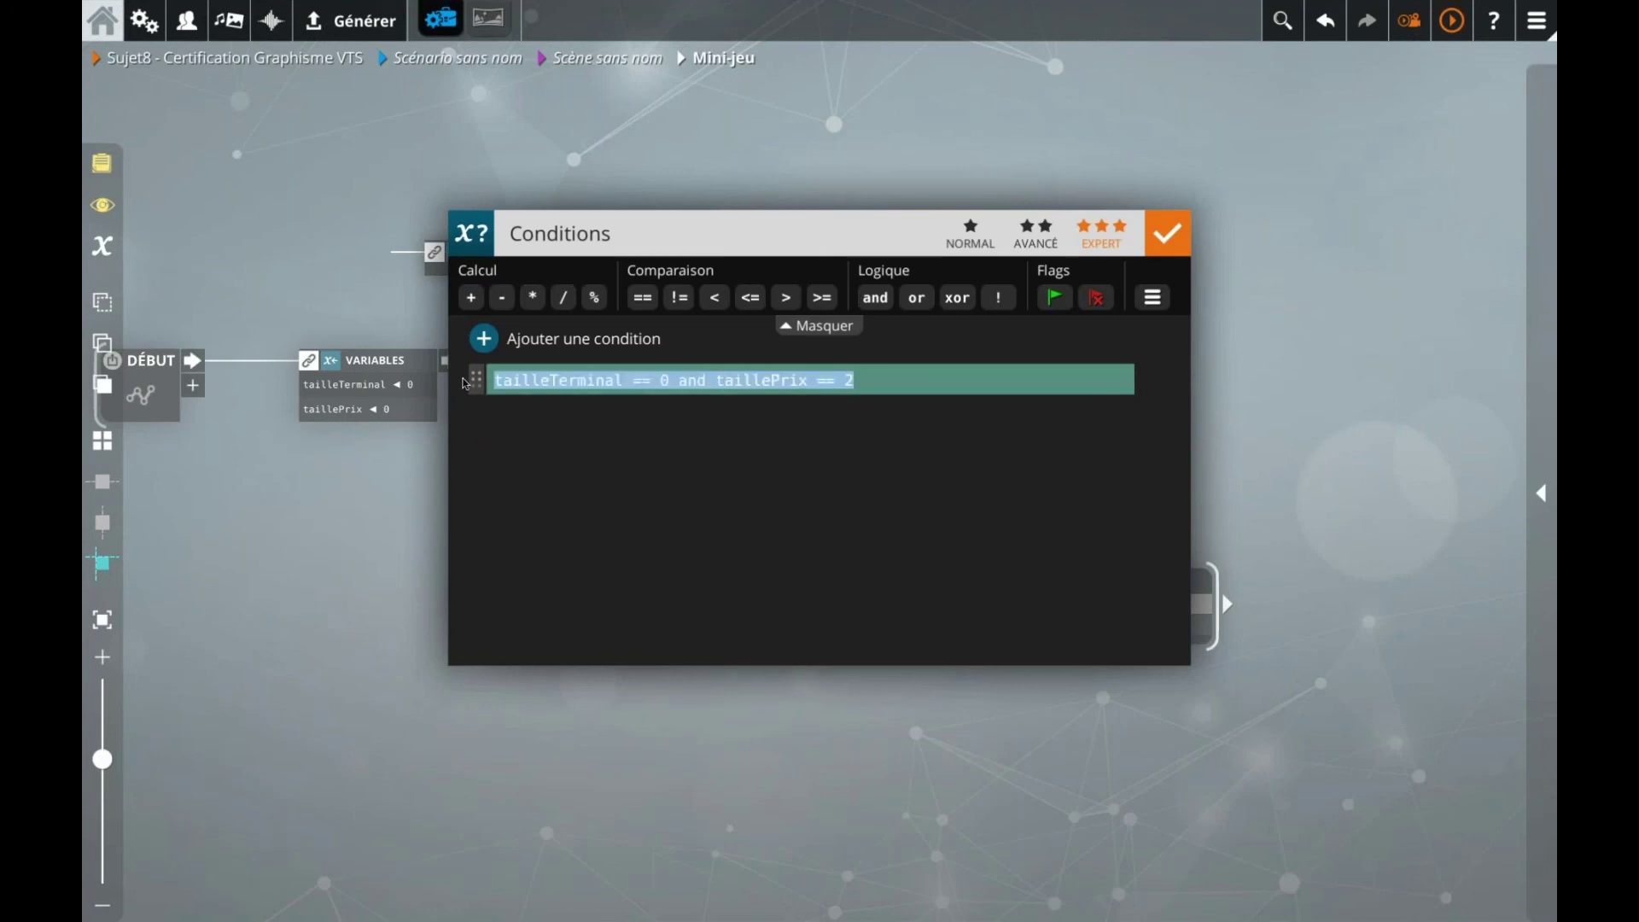
click(1167, 234)
Step: Make room before FIN, add a Score block on the condition's success output, and set its score to 2
drag(1104, 577, 1295, 587)
click(987, 604)
right_click(822, 588)
click(822, 598)
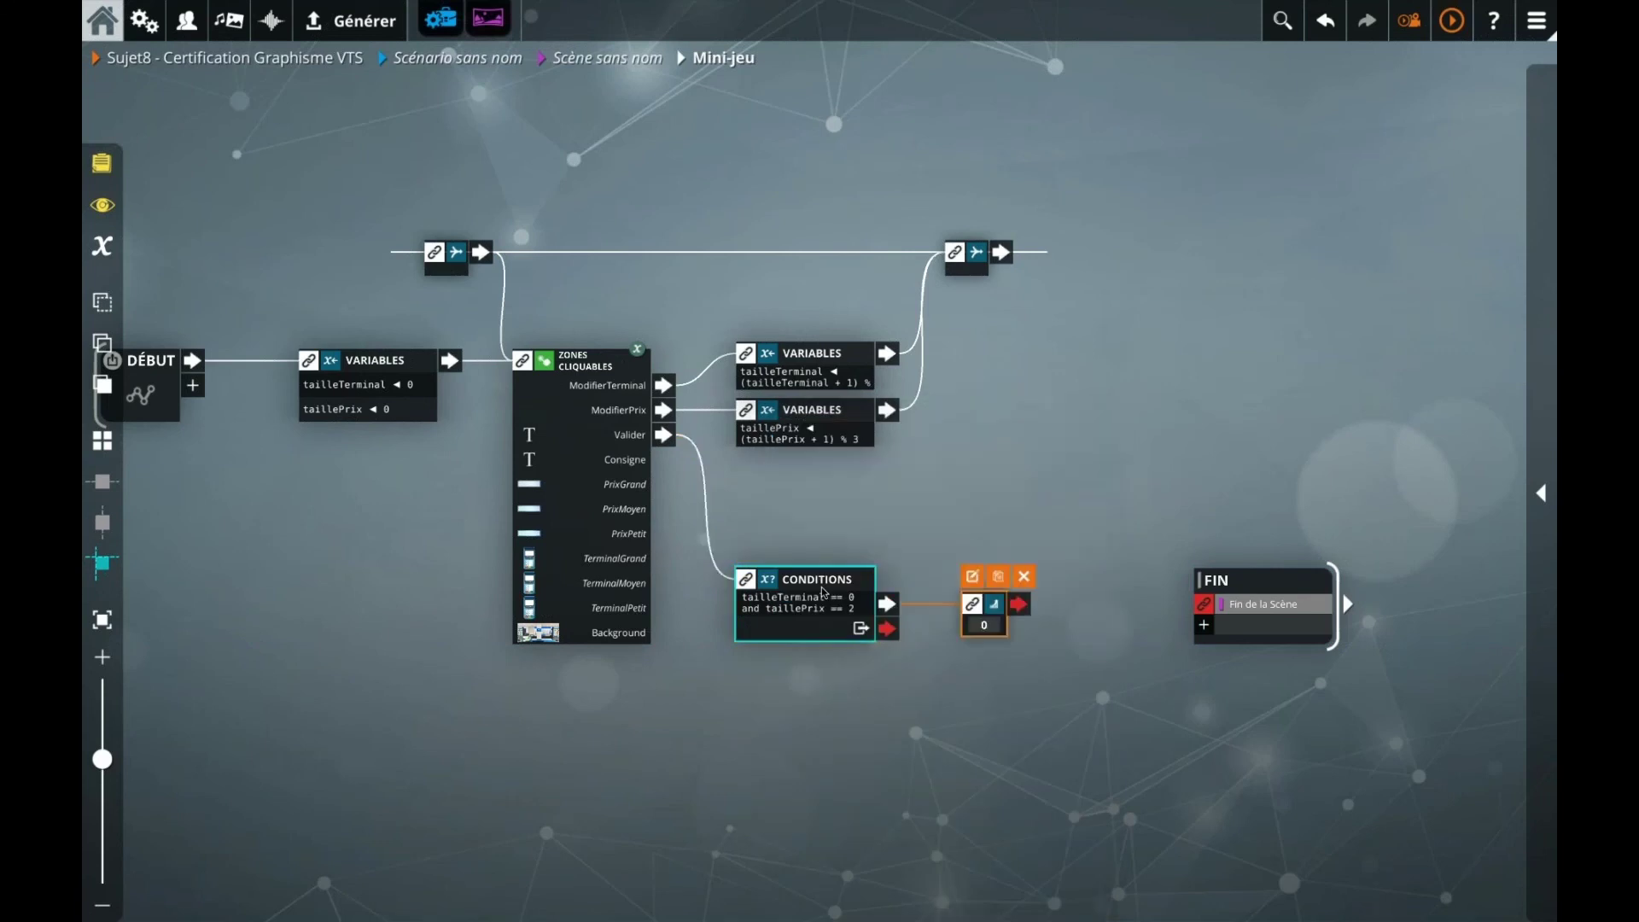
click(982, 552)
click(848, 497)
text(2)
click(1271, 372)
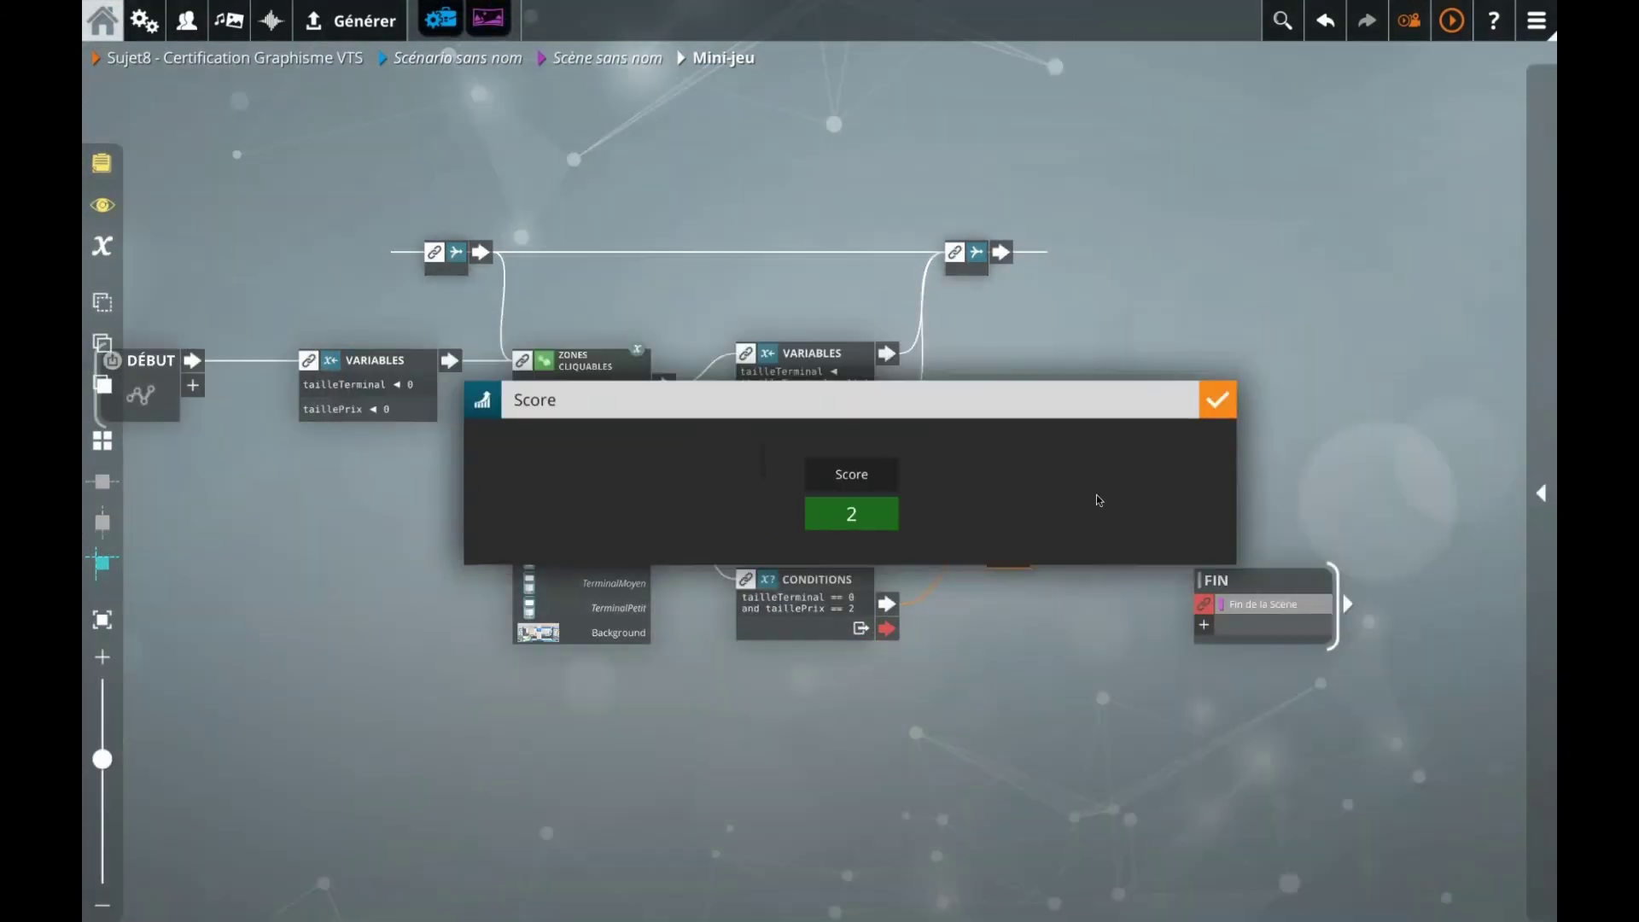
Step: Link both the condition's fallback output and the Score block's output to the Fin de la Scène entry of FIN
drag(889, 629, 1204, 605)
drag(1043, 536, 1203, 605)
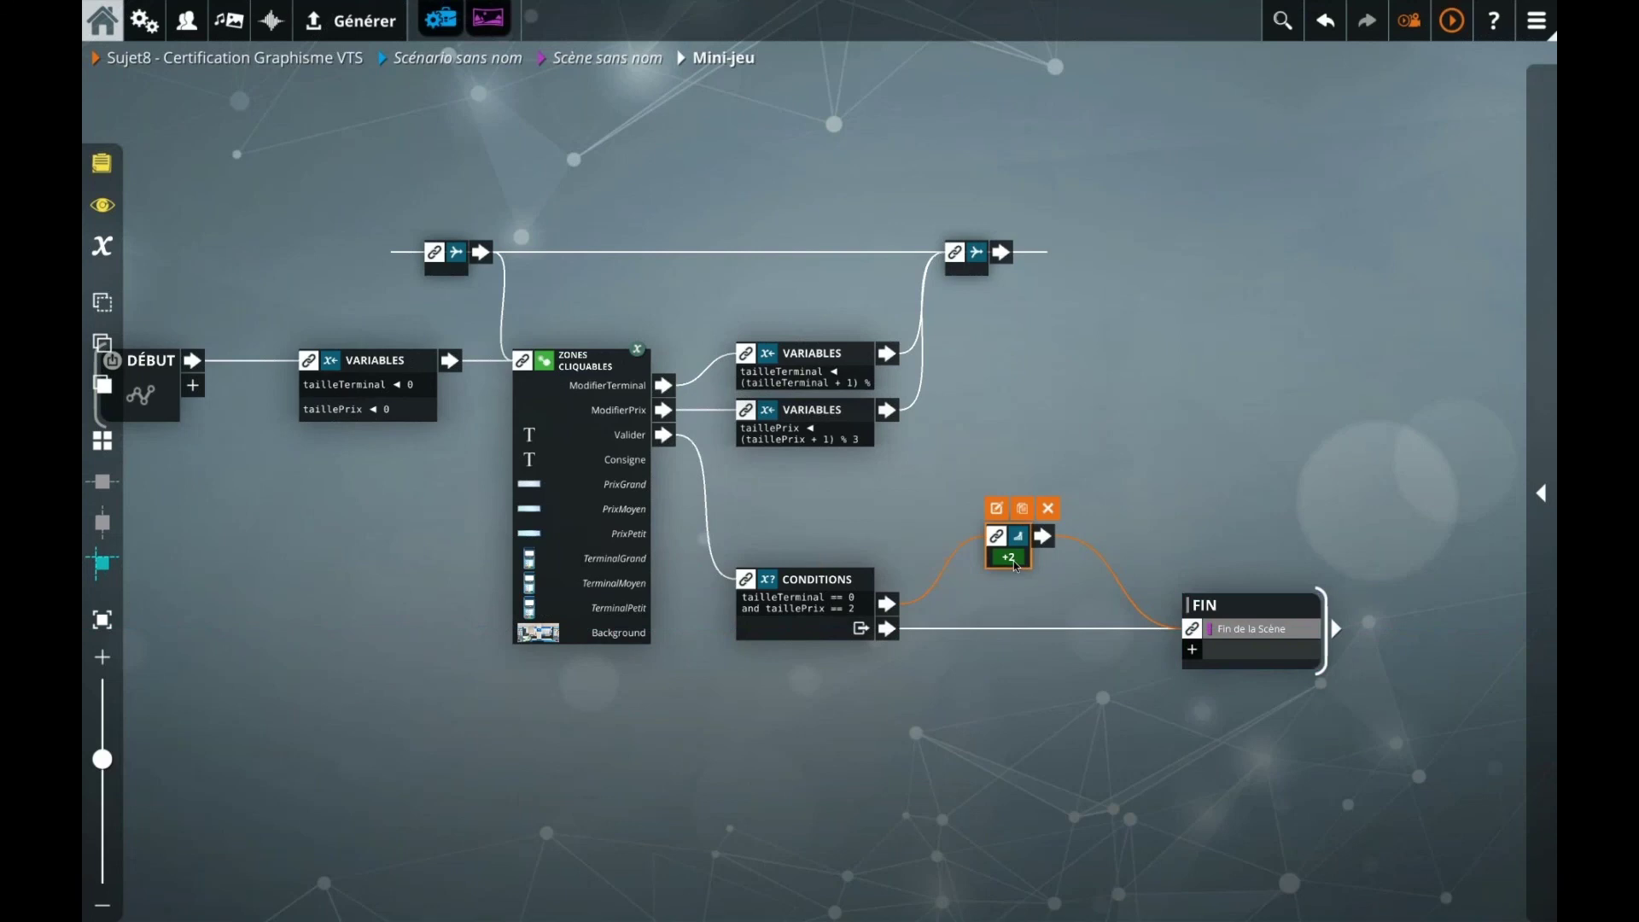
click(1129, 500)
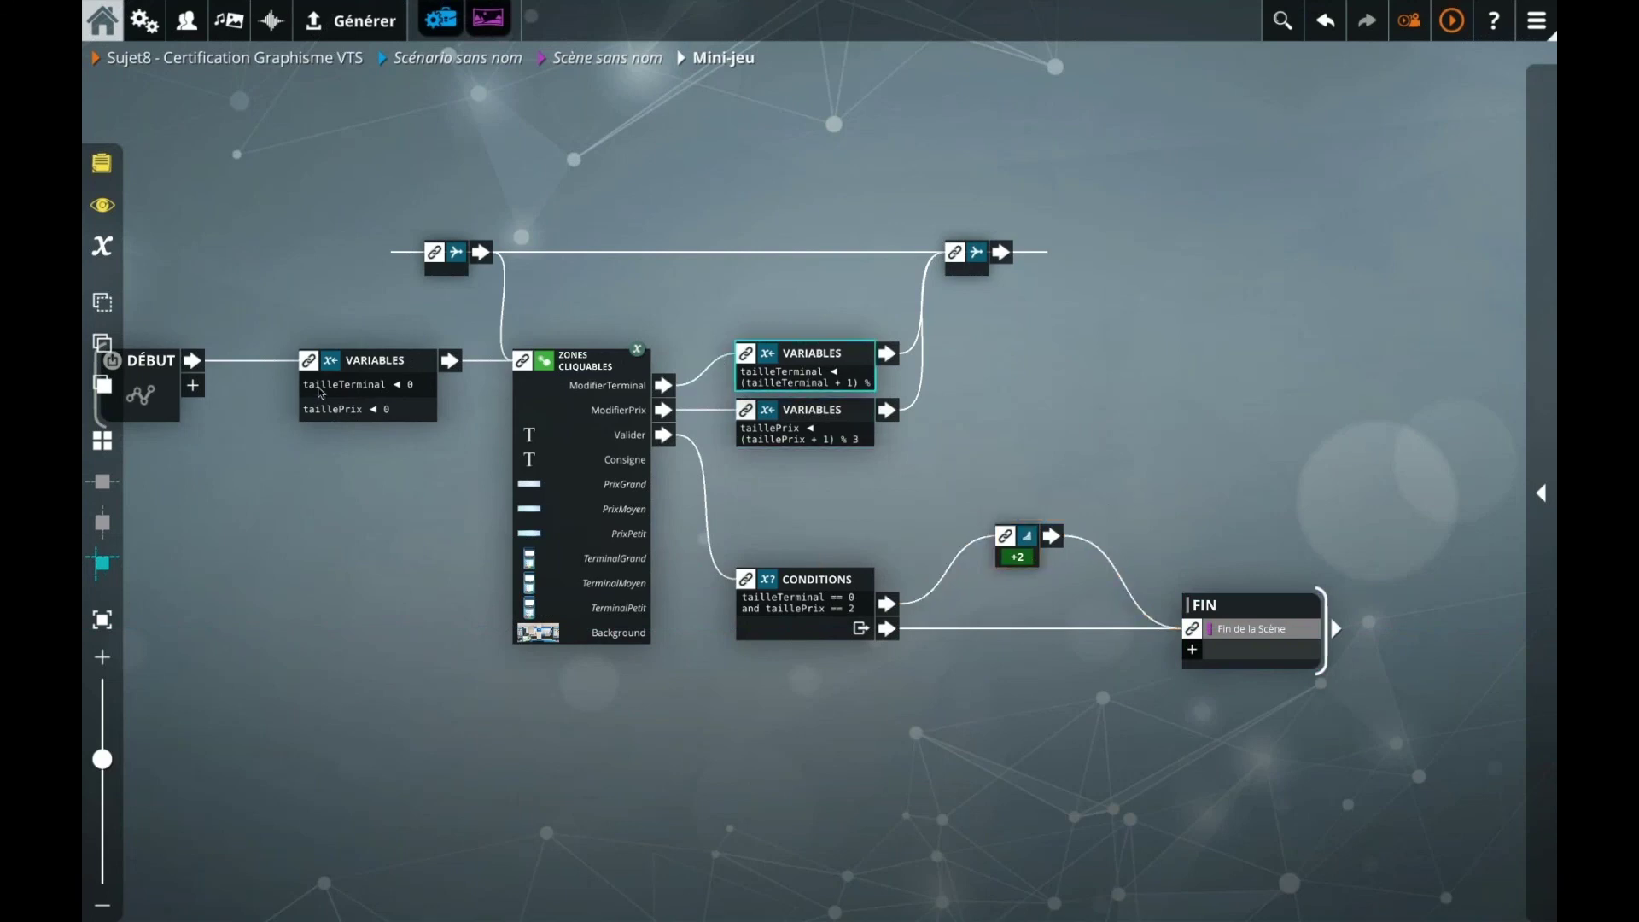
Step: Go back up to the scenario level and check the skills evaluation settings of its FIN block
click(627, 77)
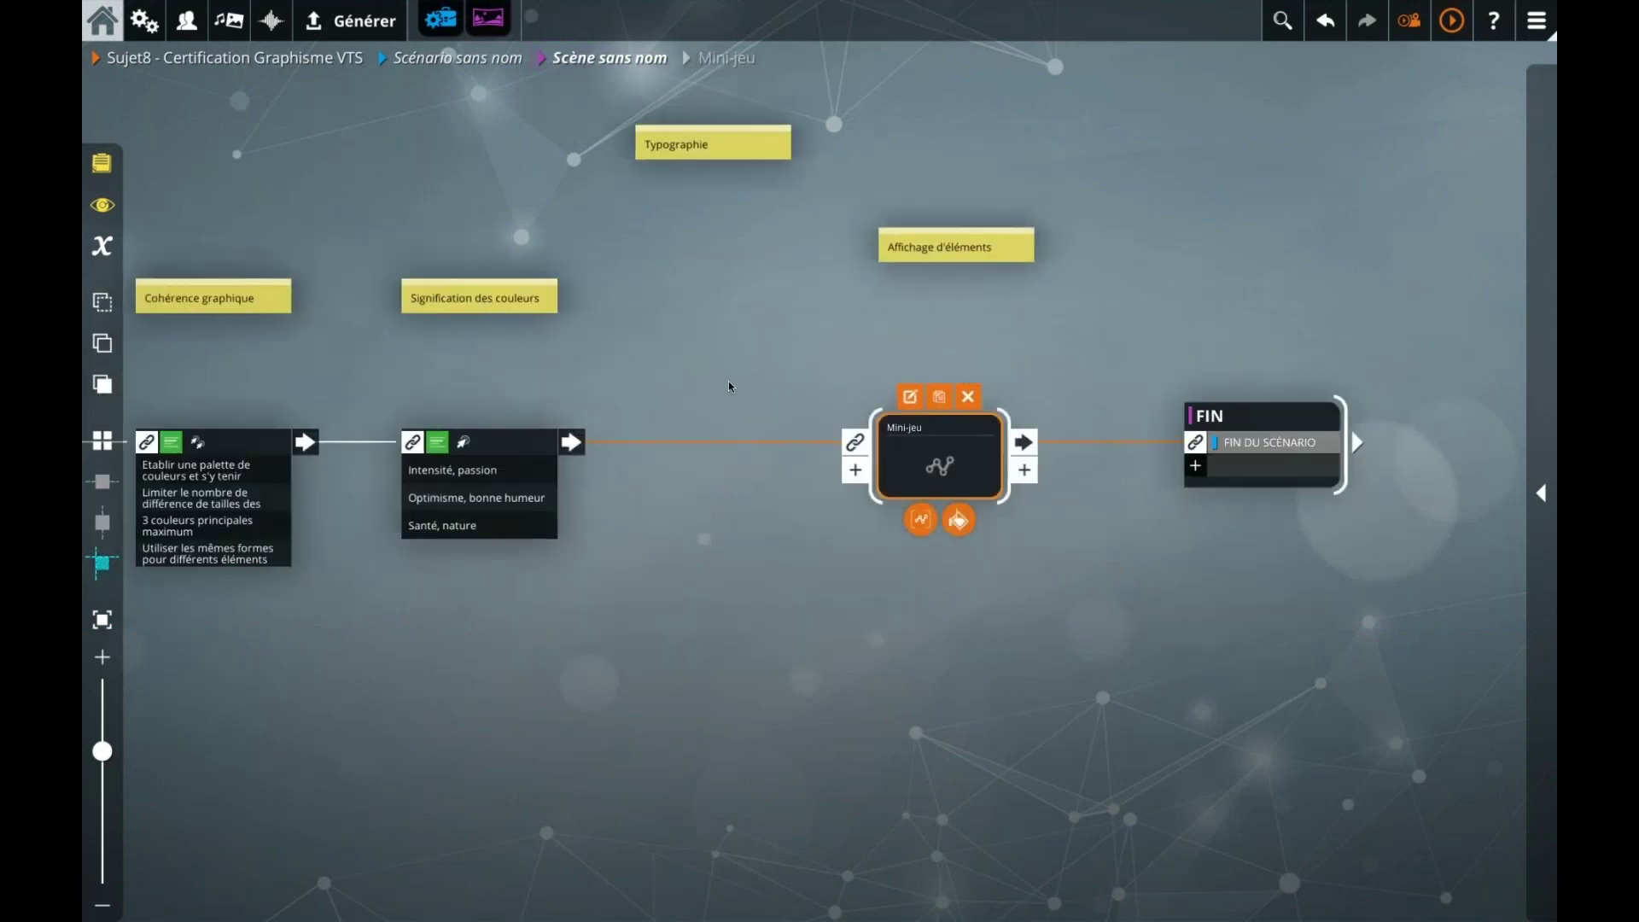
scroll(812, 581, down, 2)
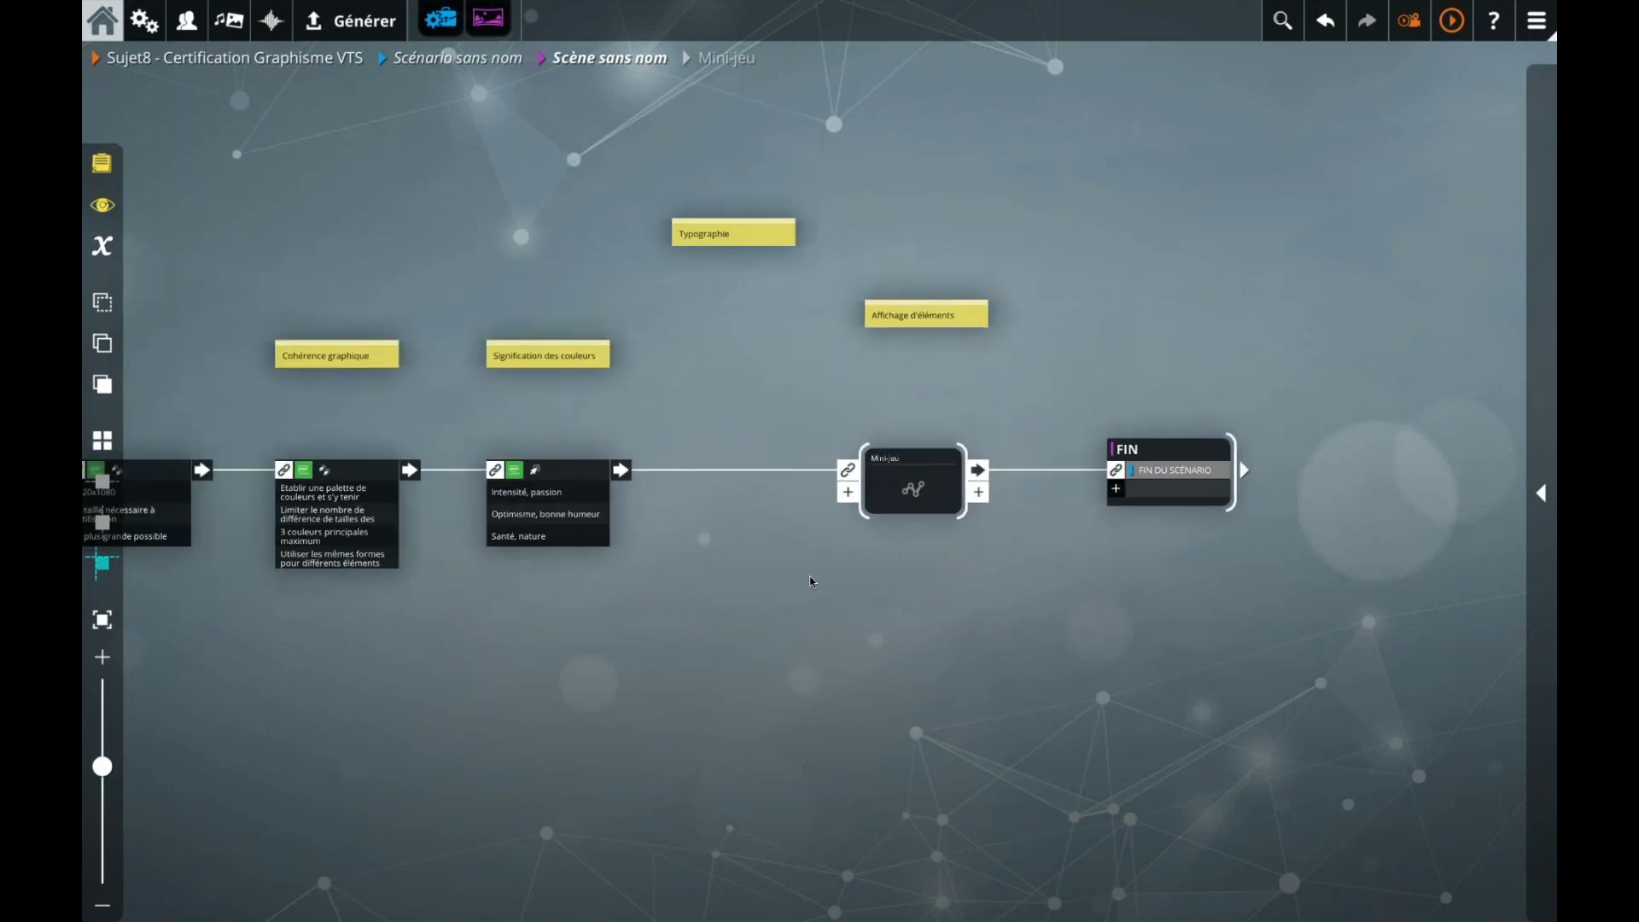
click(458, 57)
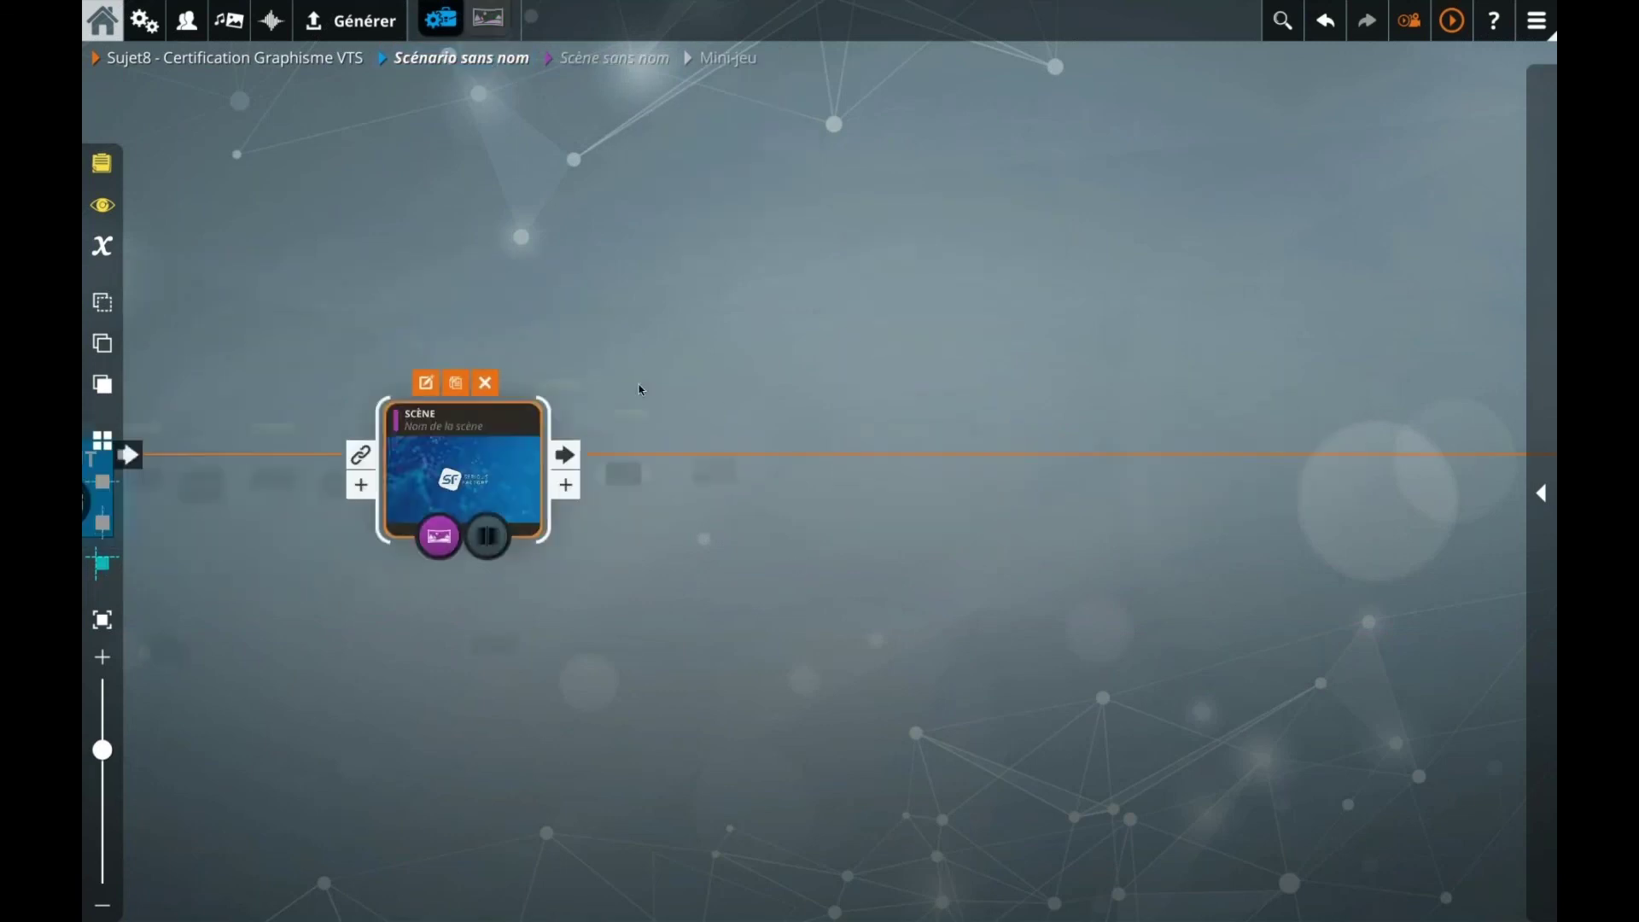
scroll(651, 547, down, 1)
drag(1152, 521, 714, 520)
click(714, 522)
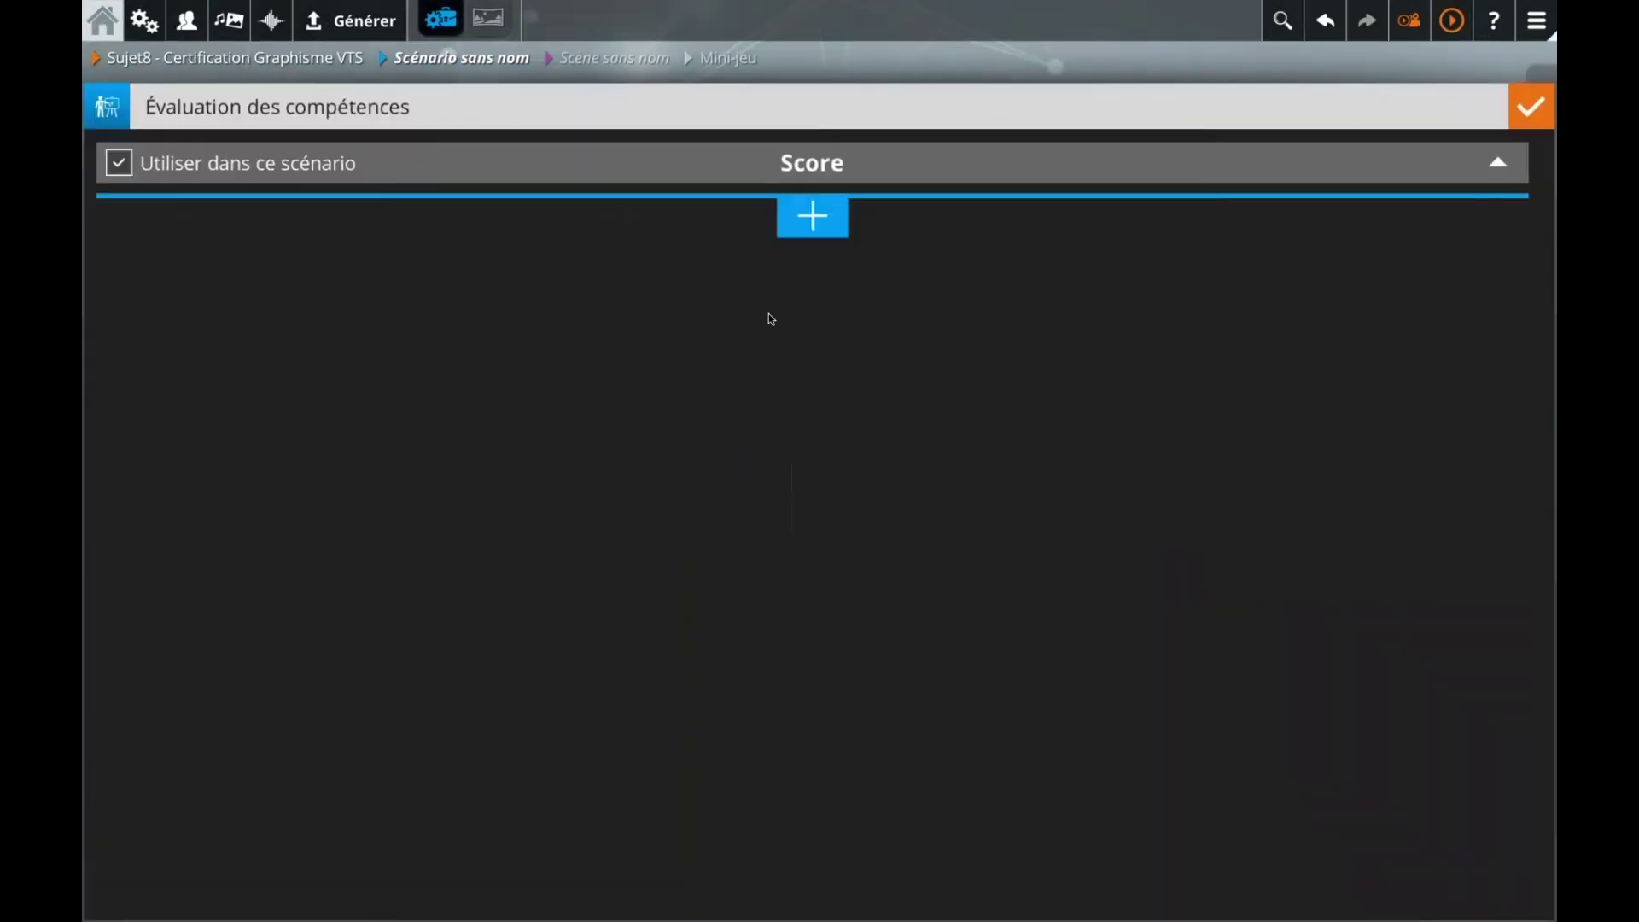
click(868, 68)
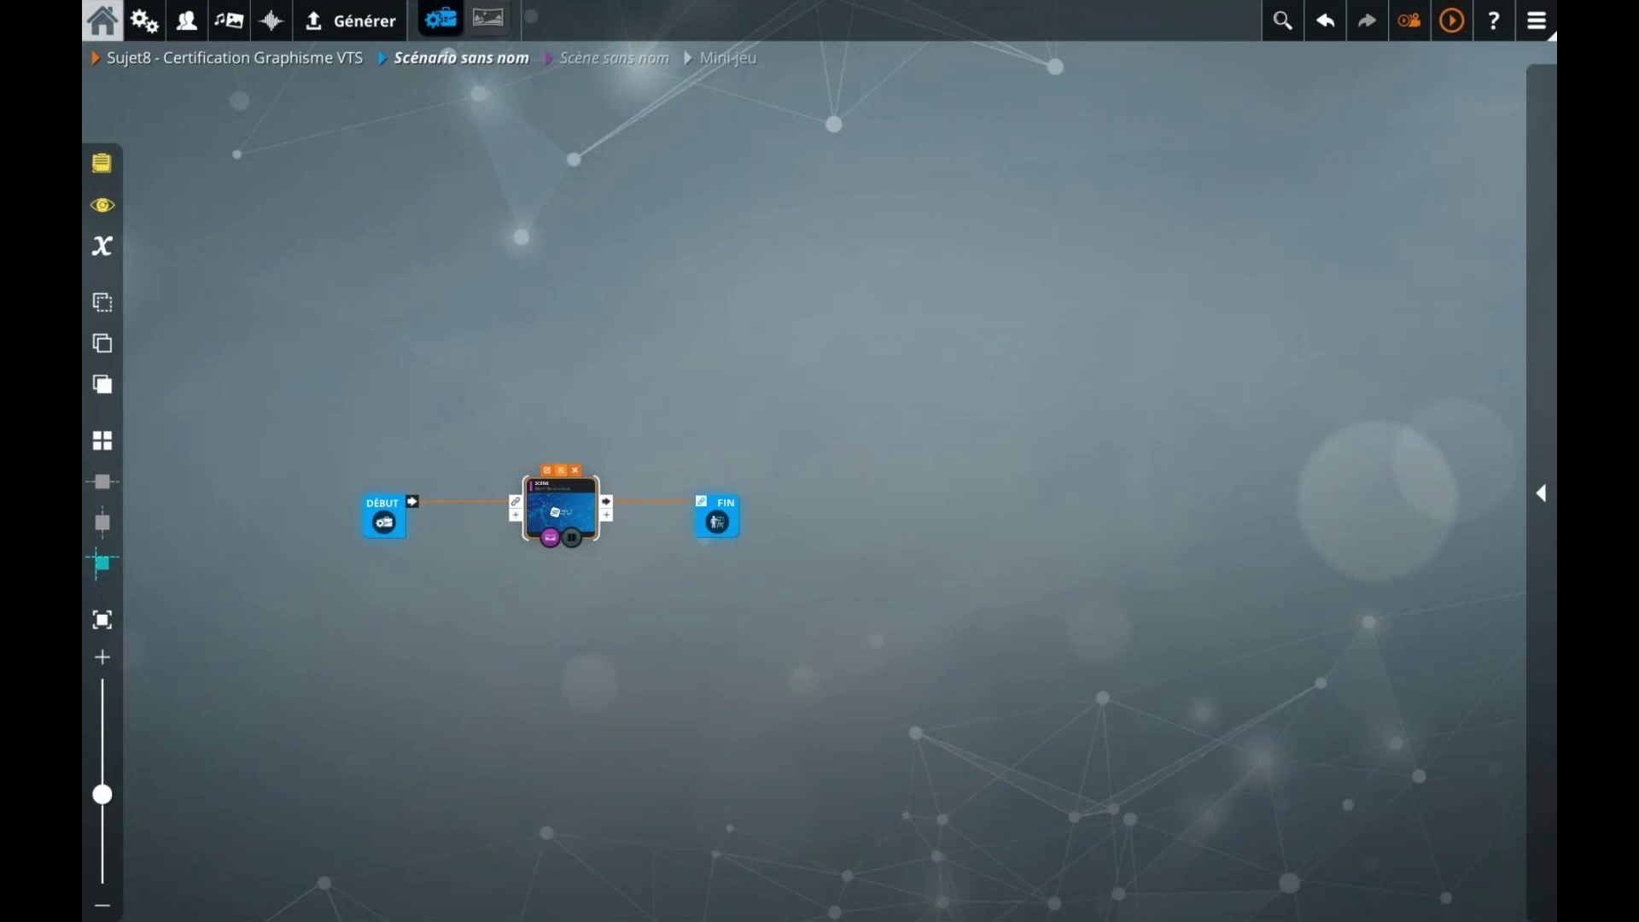
Step: Reopen the Mini-jeu group, run a test from its Score block to check the final score screen, and stop the test
double_click(589, 514)
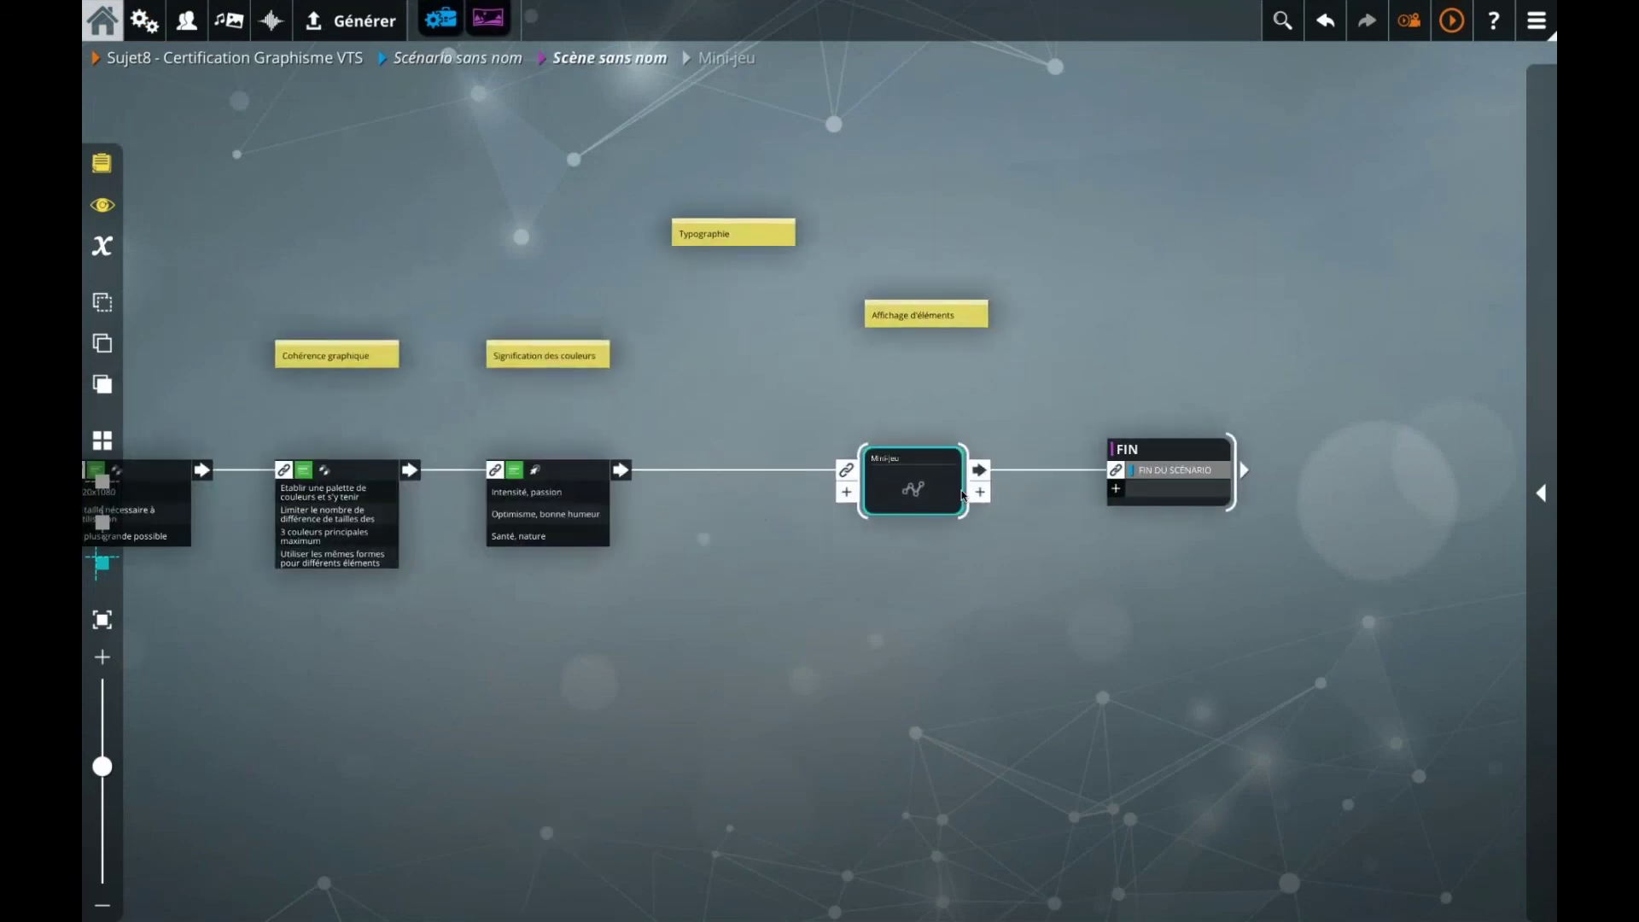
double_click(930, 494)
click(1018, 547)
key(F5)
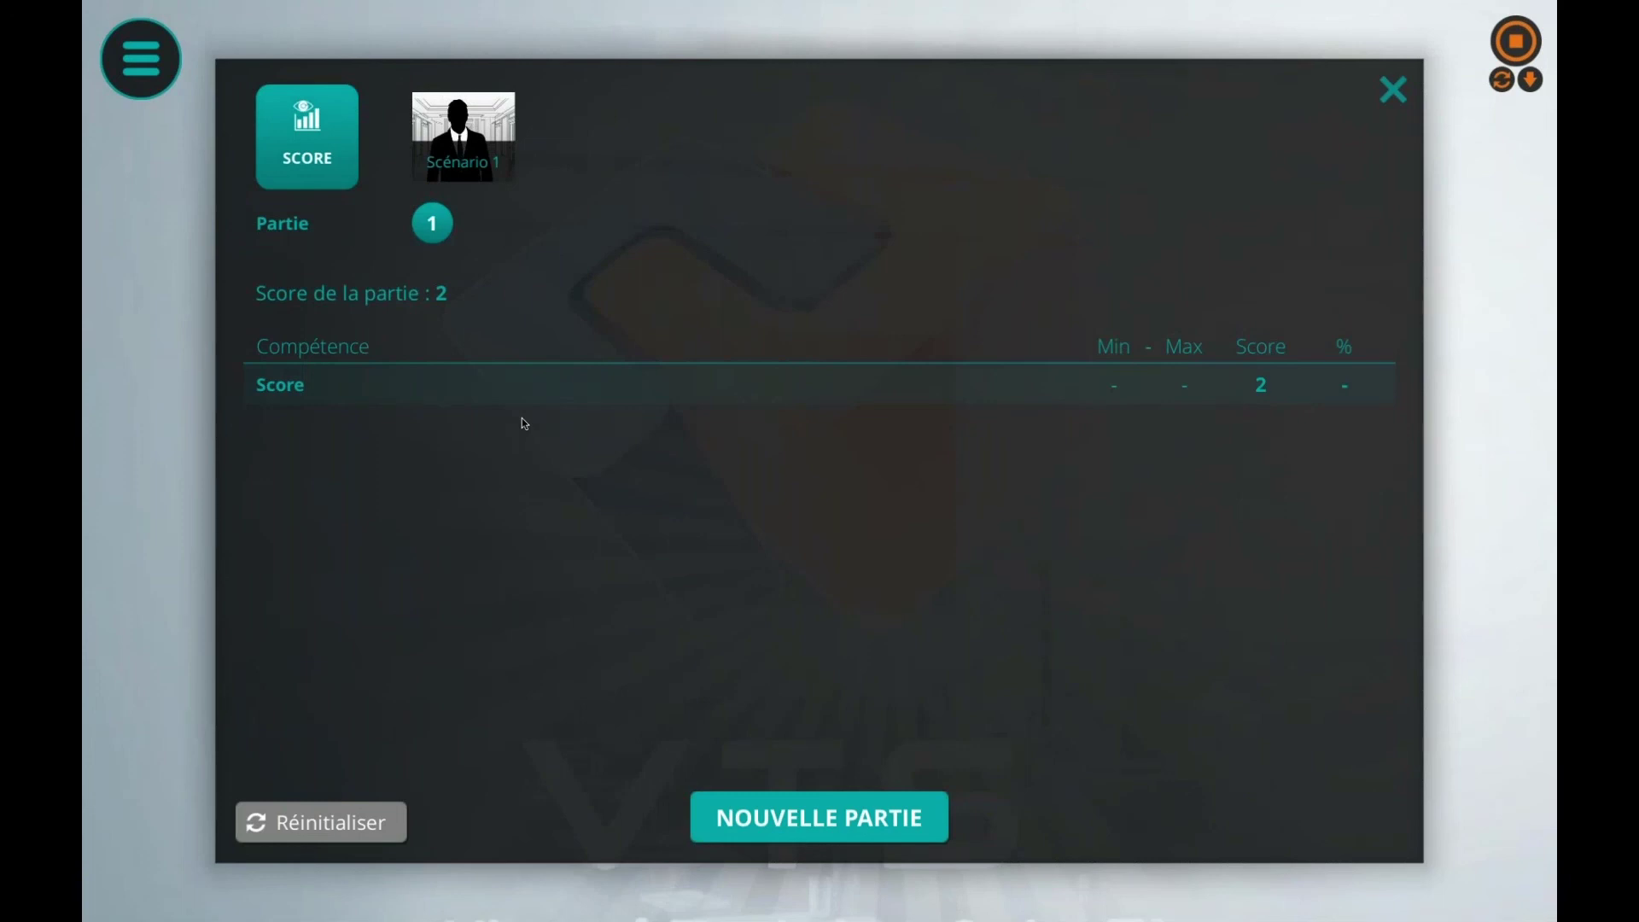
click(1516, 41)
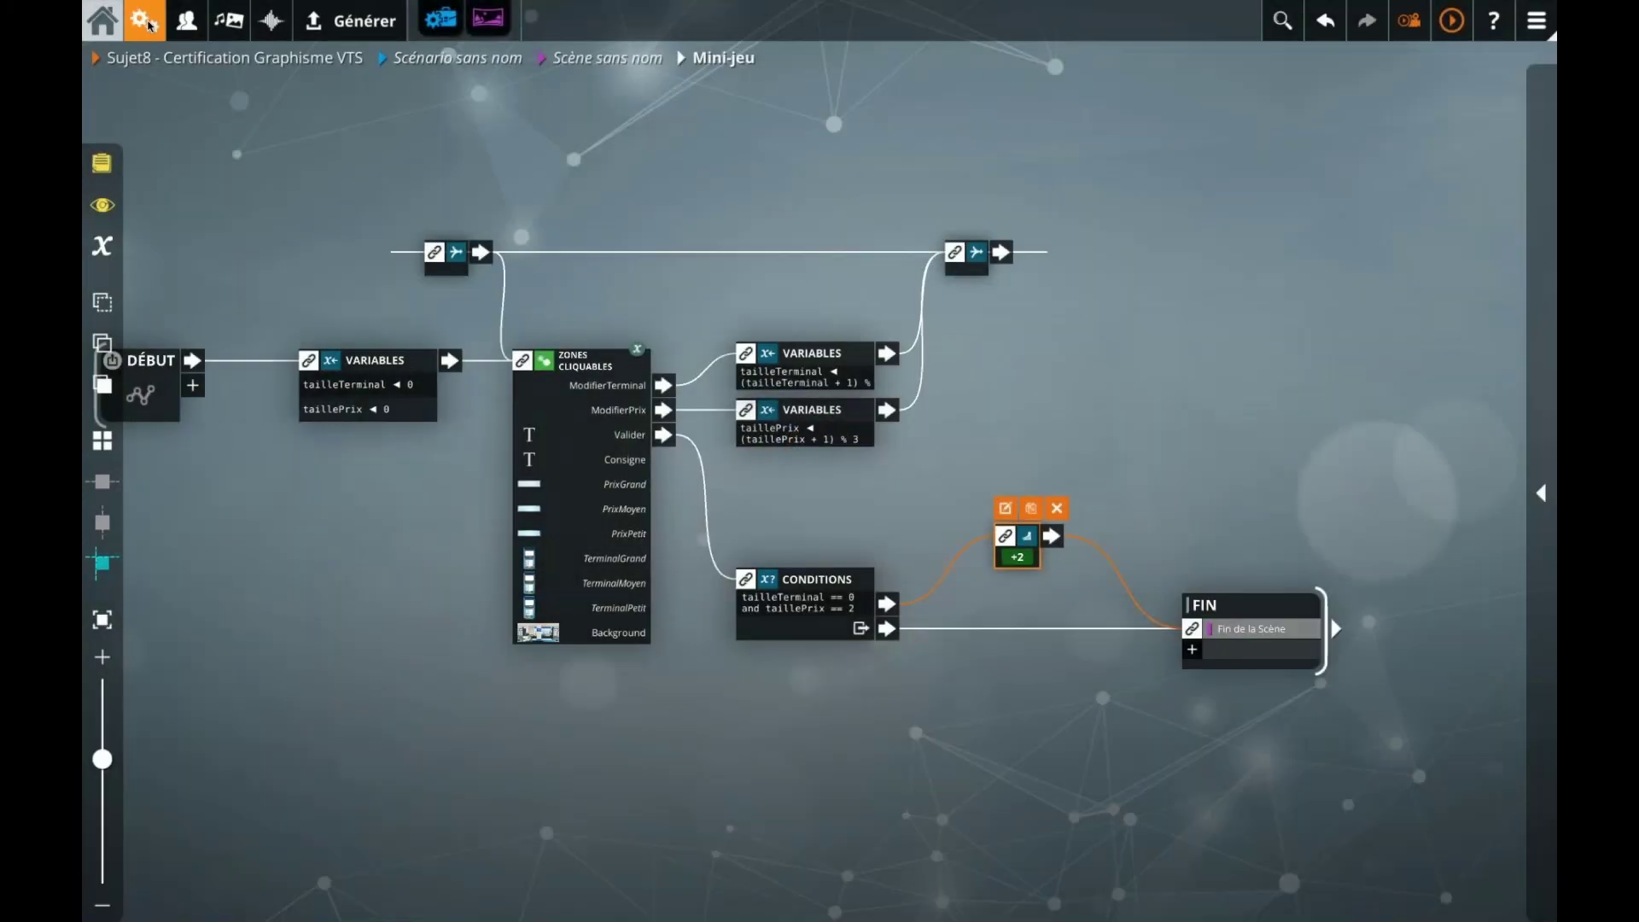
Step: In the project's general settings, turn off Affichage des scores en jeu and Afficher les statistiques, and close the settings
click(144, 21)
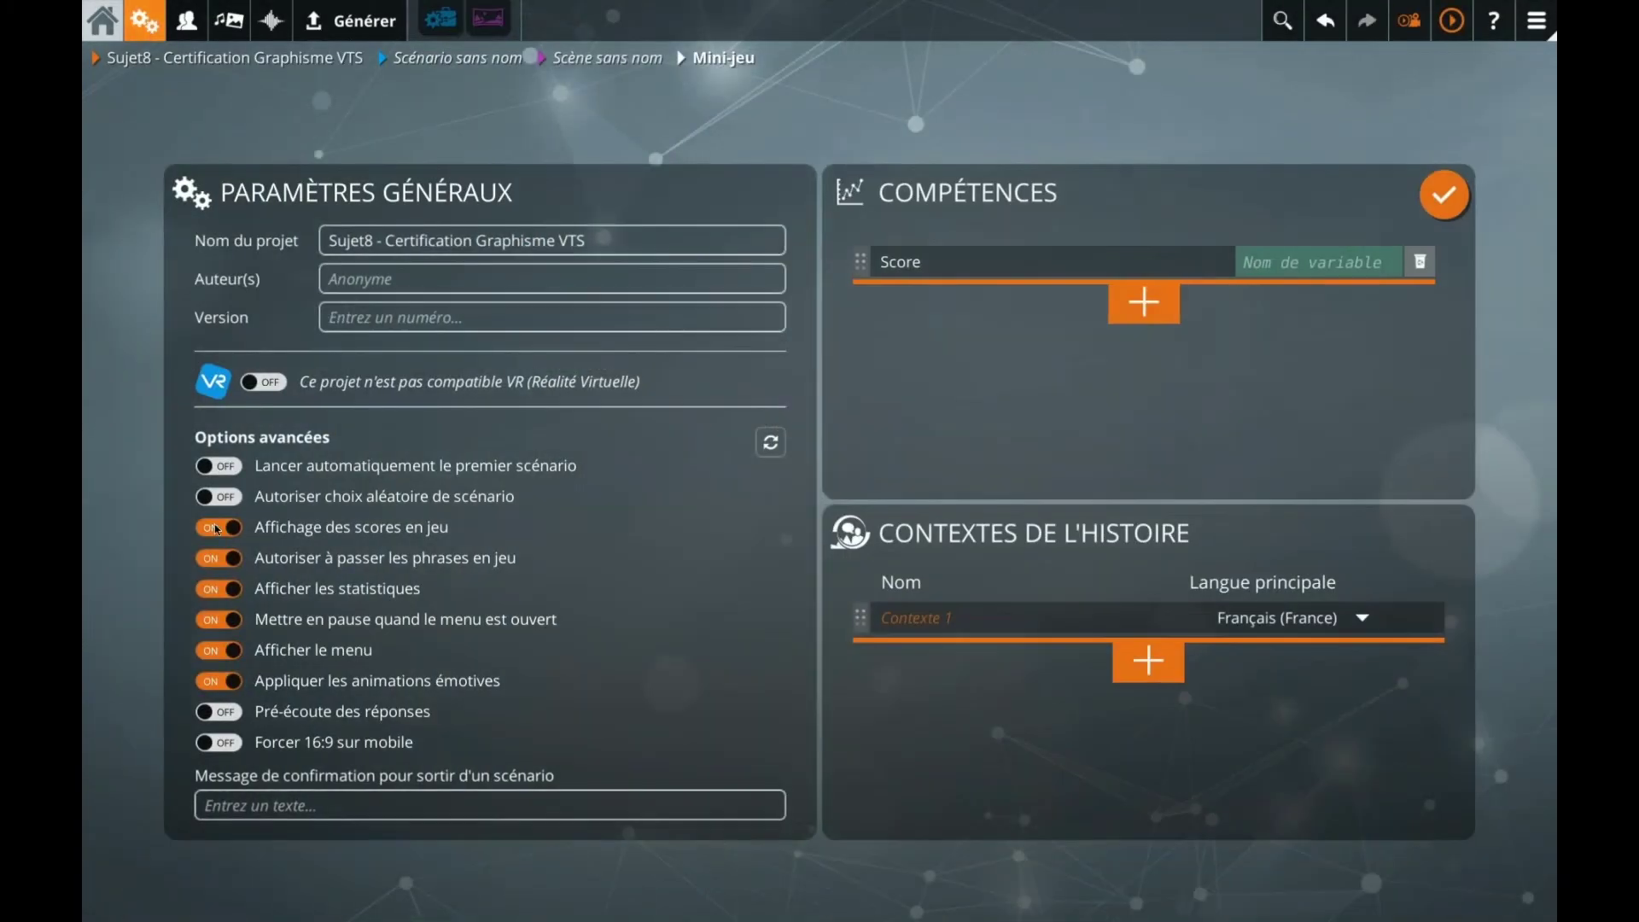
click(216, 589)
click(170, 529)
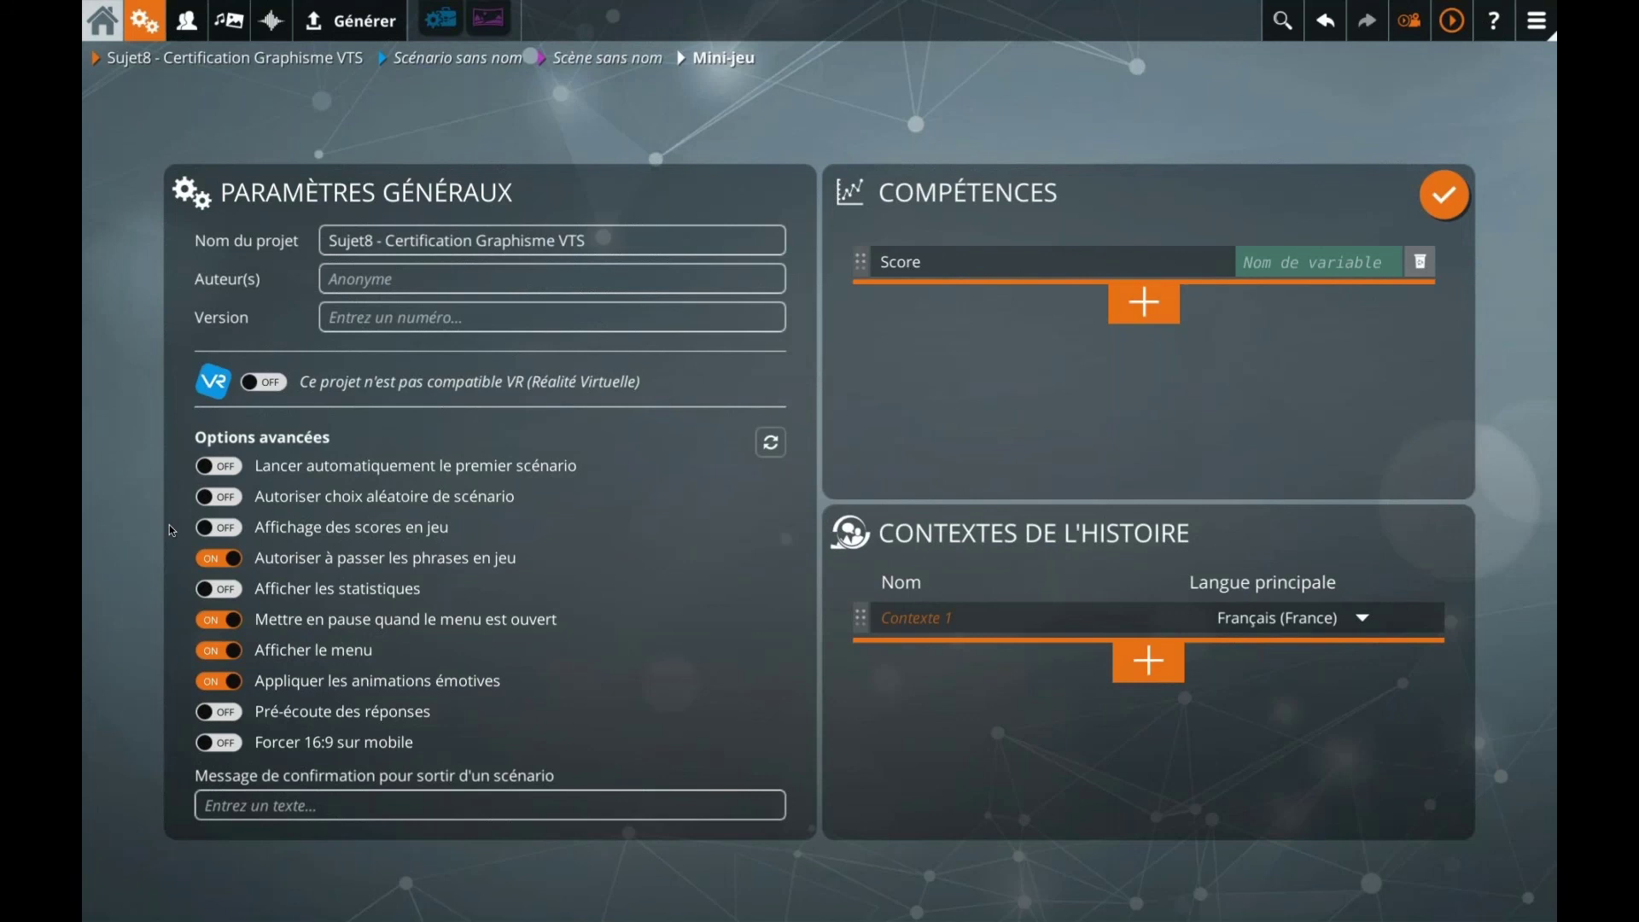
click(764, 136)
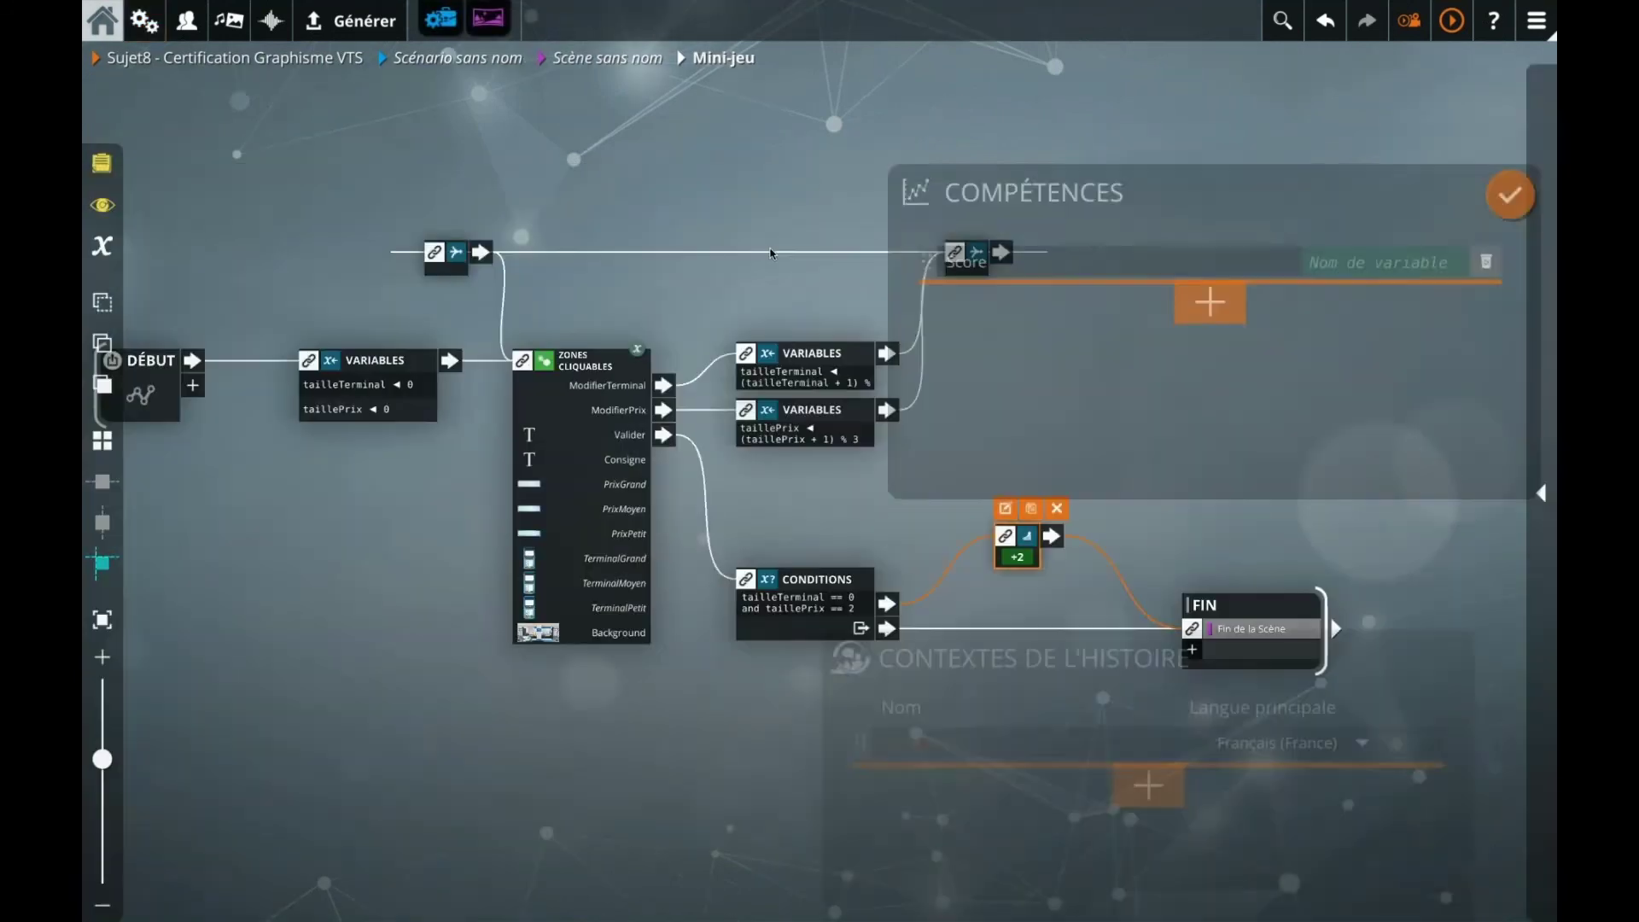
Step: Return from the Mini-jeu group to the parent scene
click(491, 677)
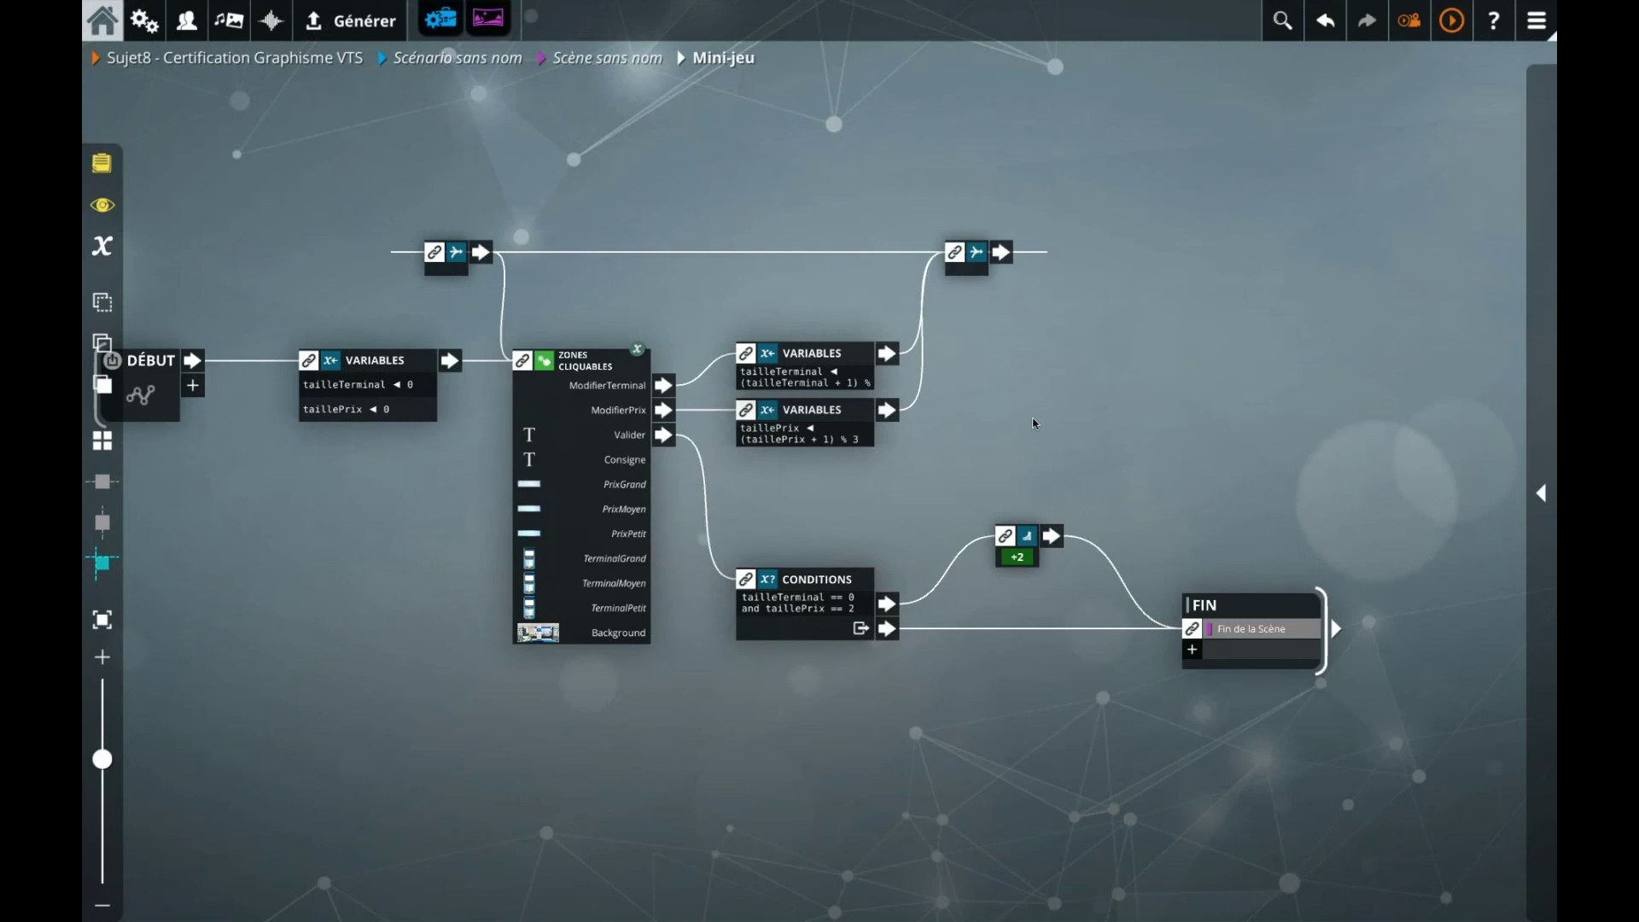
click(598, 59)
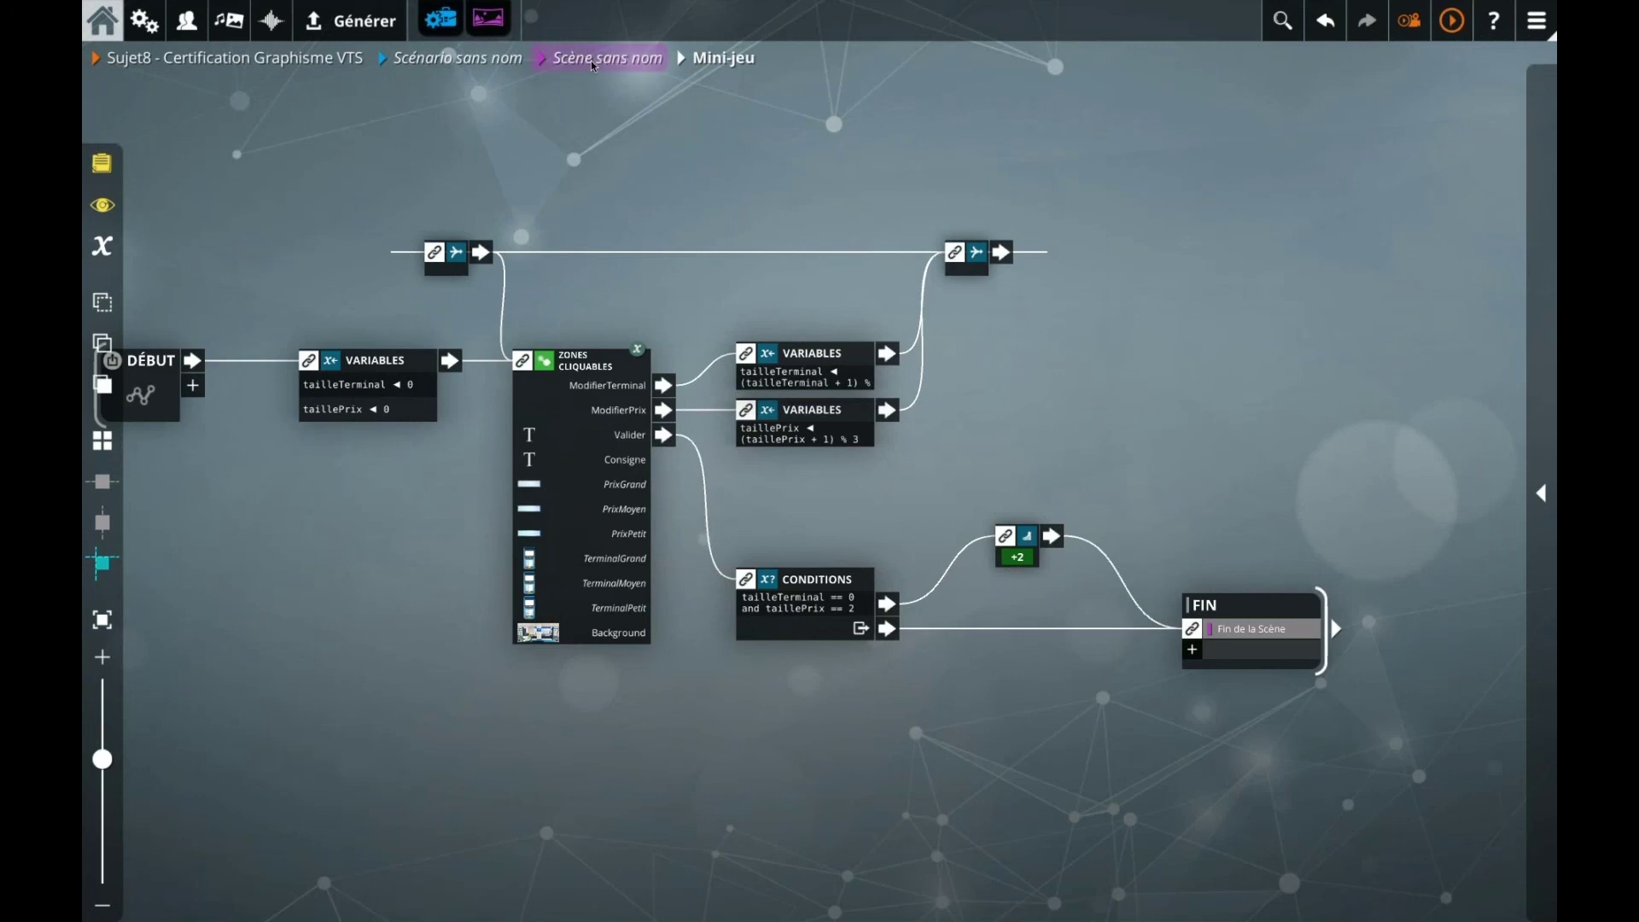